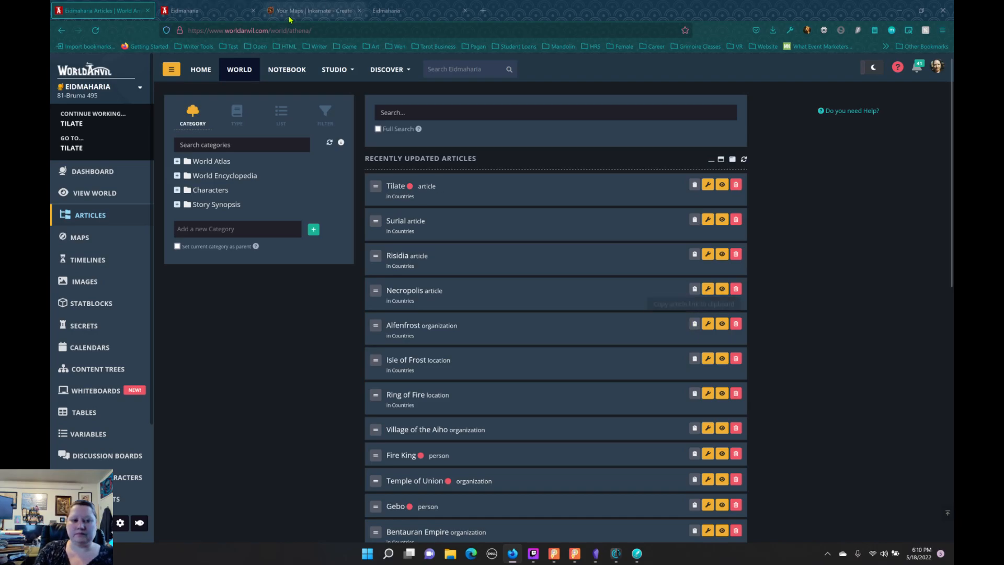
# Step: Open the Isle of Frost article from the World Atlas countries on the Eidmaharia homepage and look it over
pyautogui.click(222, 14)
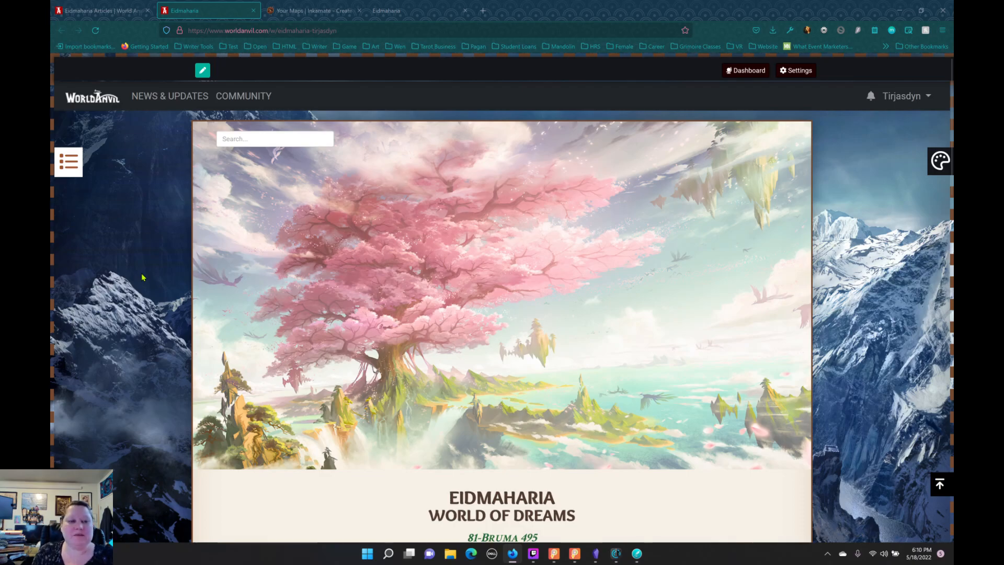
pyautogui.scroll(-8, 480, 321)
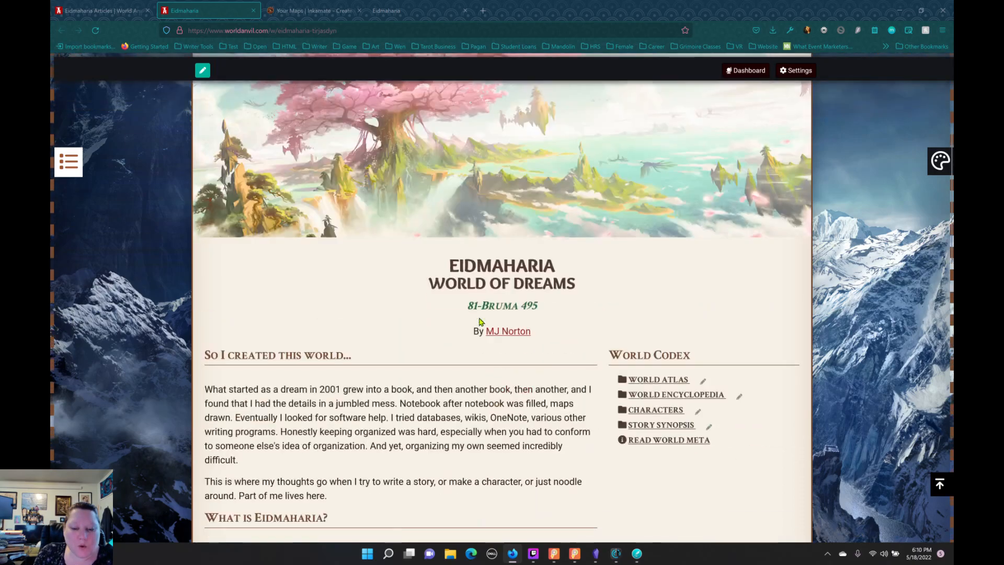
pyautogui.scroll(-1, 480, 321)
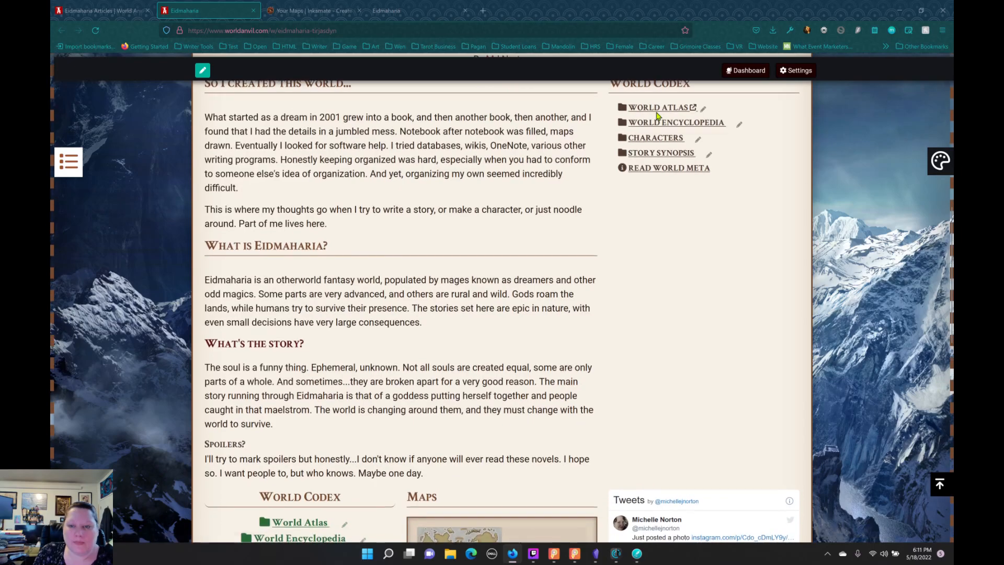
pyautogui.click(654, 108)
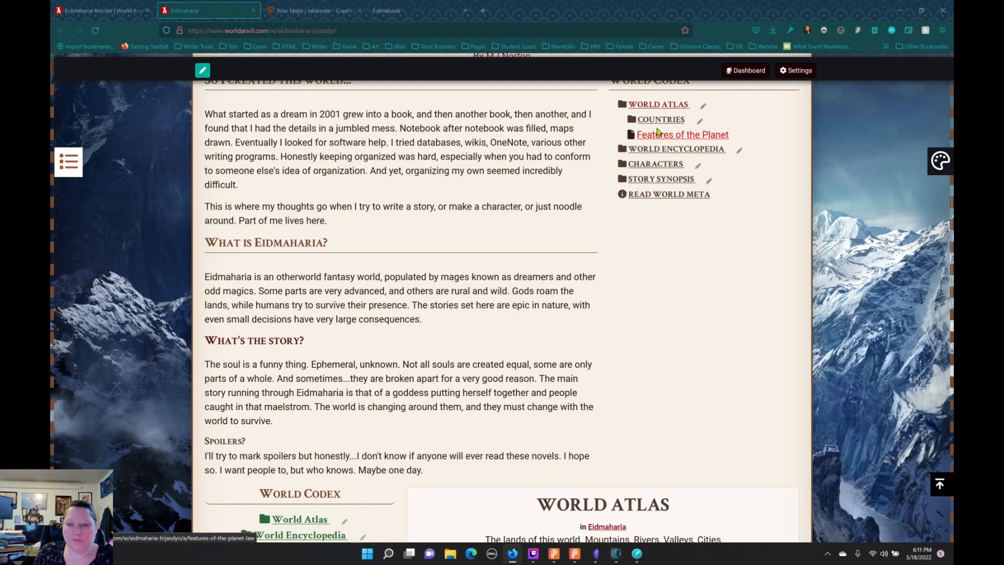
pyautogui.click(654, 122)
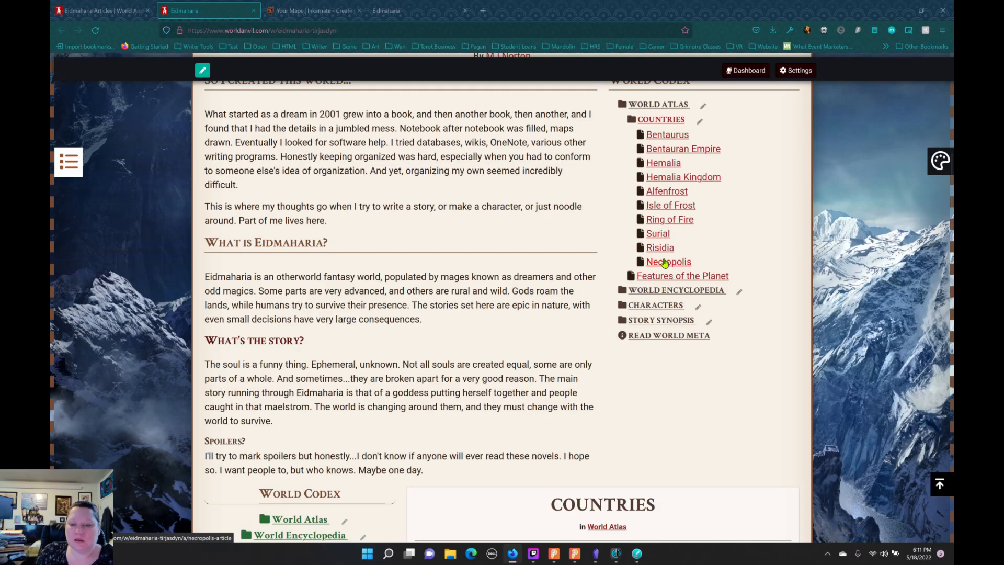
pyautogui.click(664, 210)
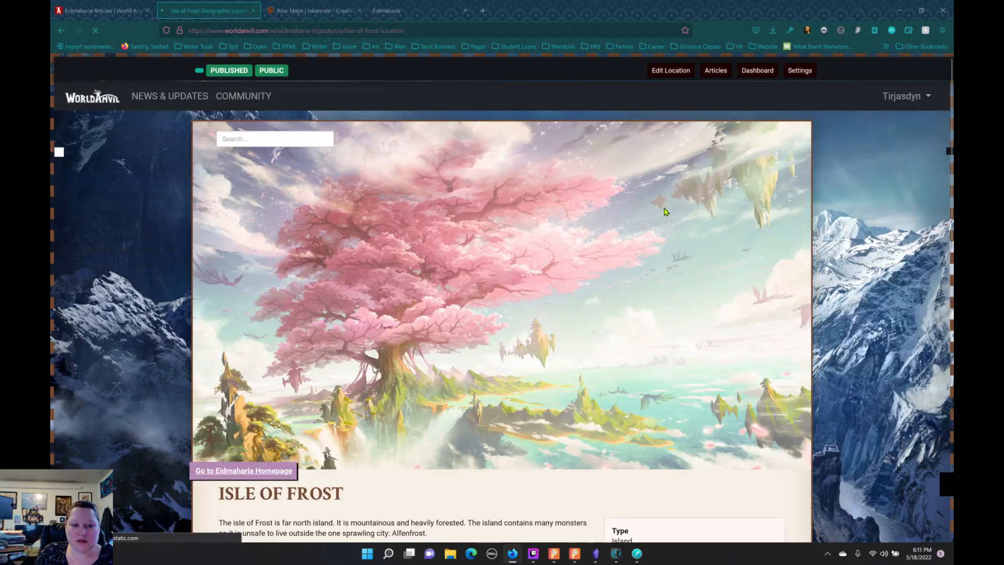
pyautogui.scroll(-10, 392, 234)
pyautogui.scroll(3, 391, 228)
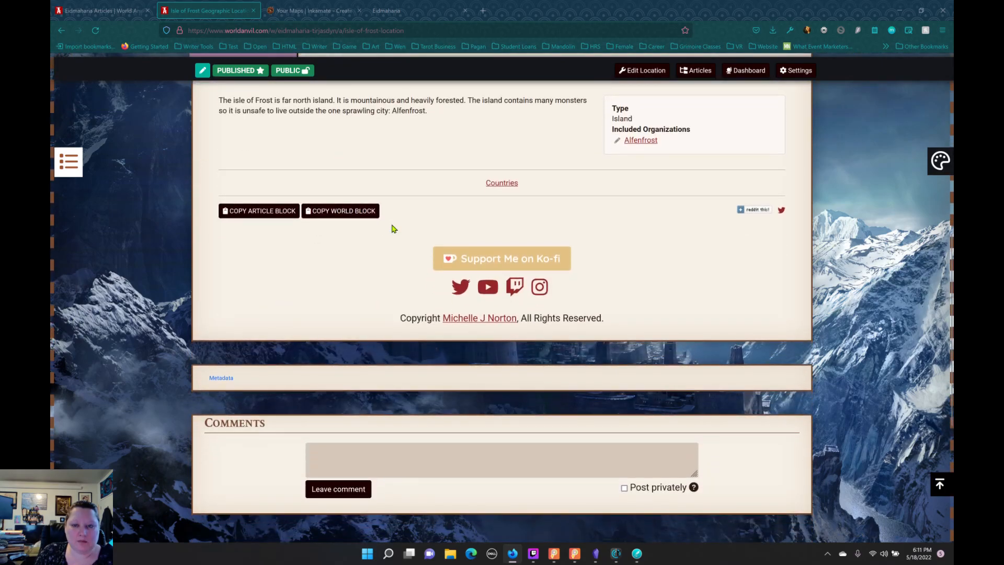
pyautogui.scroll(2, 394, 228)
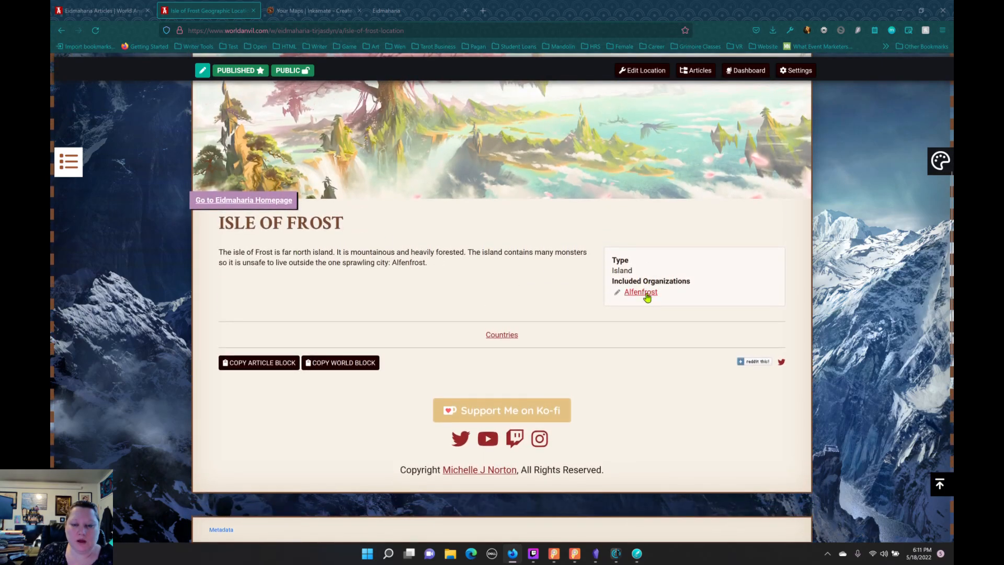
# Step: View the Alfenfrost organization linked from the Isle of Frost article, and return to the Eidmaharia homepage
pyautogui.click(627, 291)
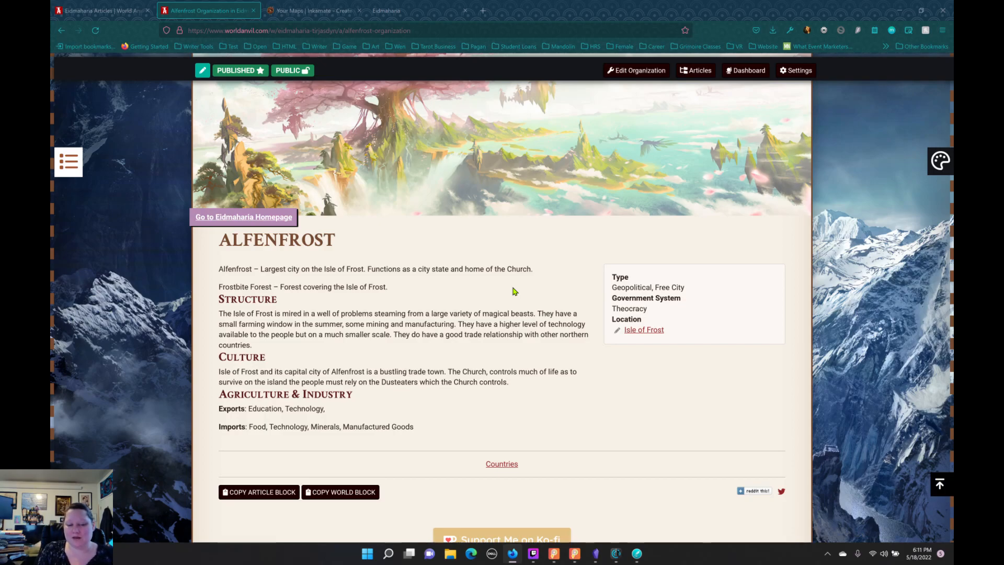
pyautogui.scroll(2, 204, 124)
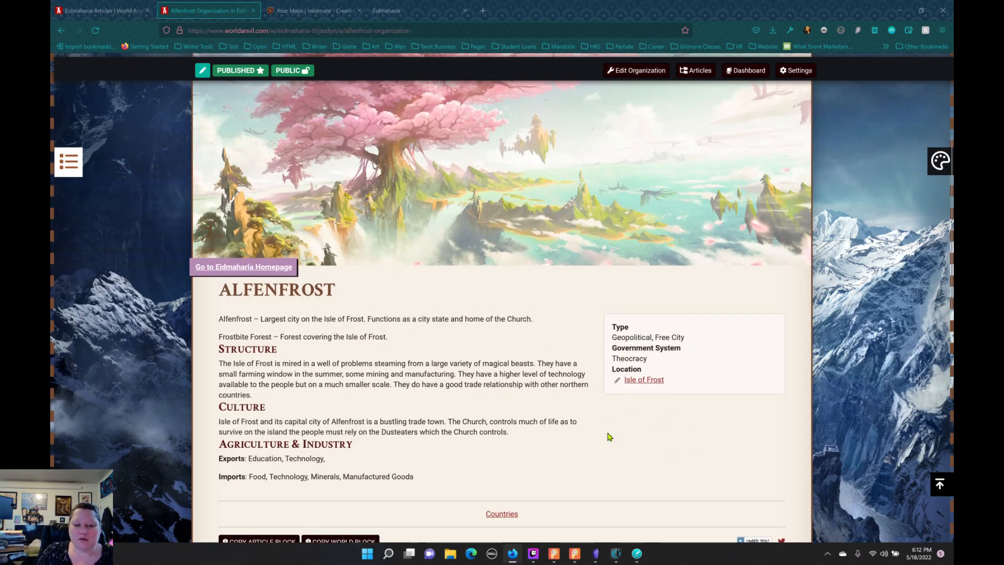
pyautogui.click(61, 30)
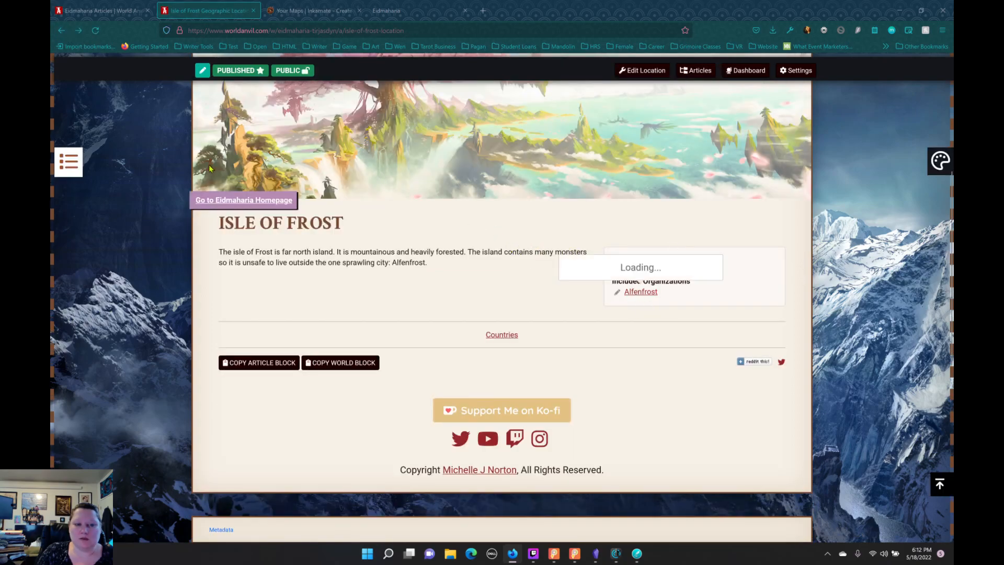
pyautogui.click(61, 30)
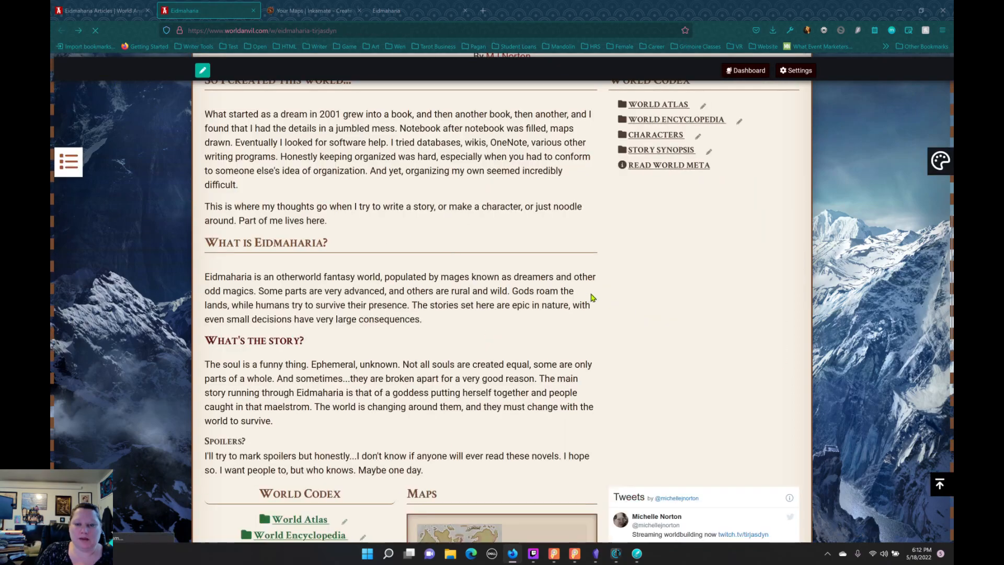
# Step: Open the Ring of Fire article from the World Atlas countries in the World Codex and look through it
pyautogui.scroll(5, 627, 324)
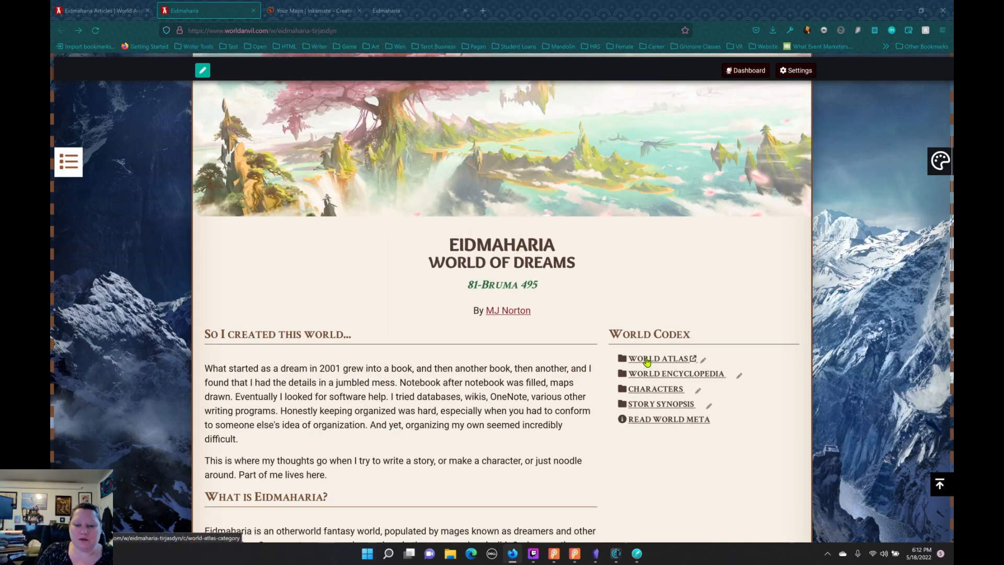
pyautogui.click(646, 359)
pyautogui.scroll(-4, 679, 314)
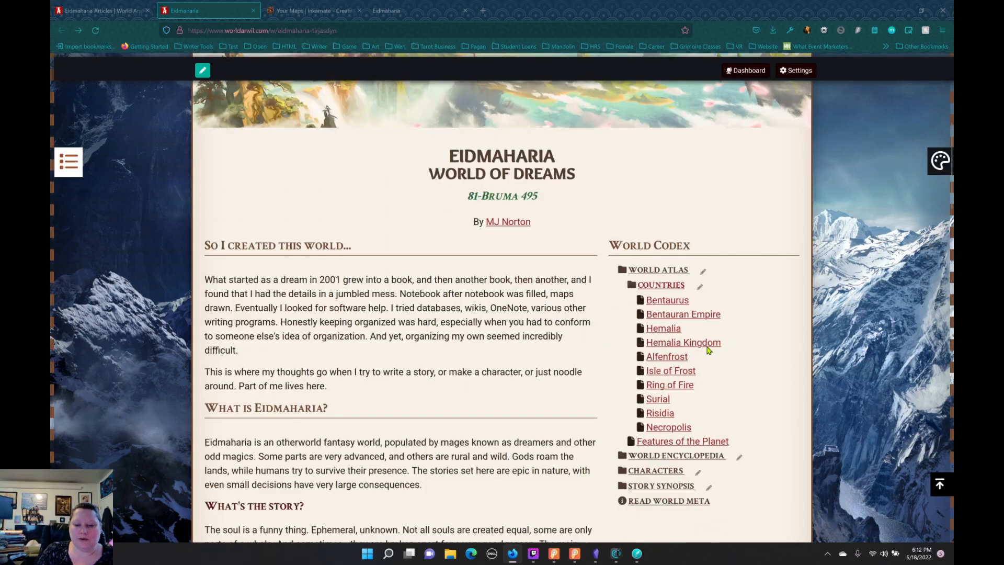
pyautogui.click(664, 270)
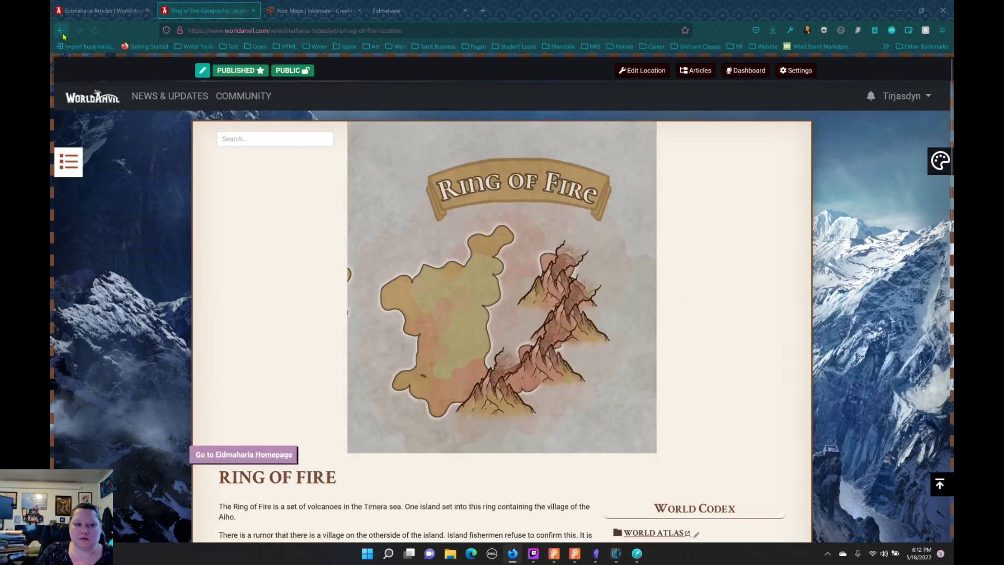
pyautogui.scroll(-5, 686, 386)
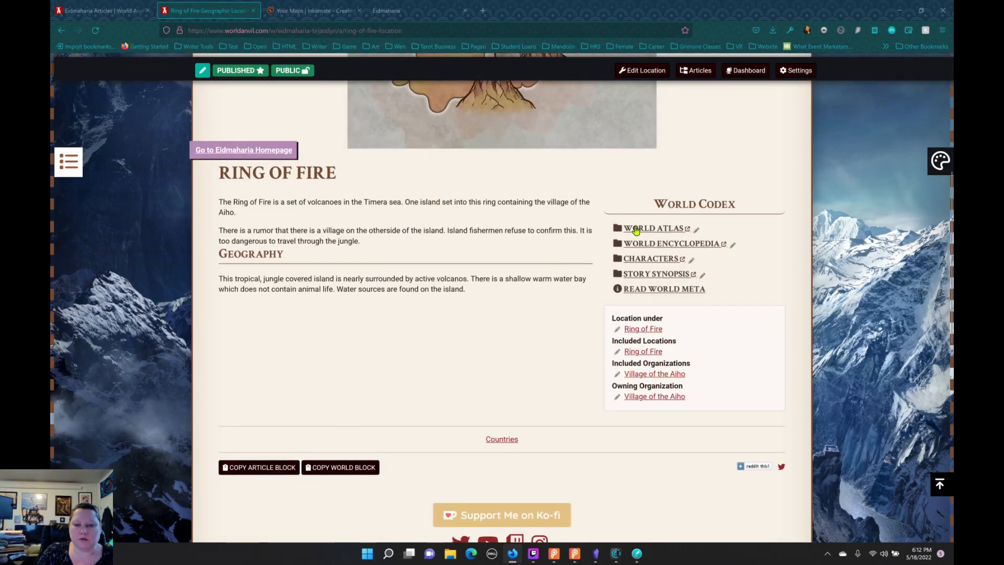
# Step: Open the Necropolis article from the countries in the Ring of Fire page's World Codex and read its text
pyautogui.click(636, 231)
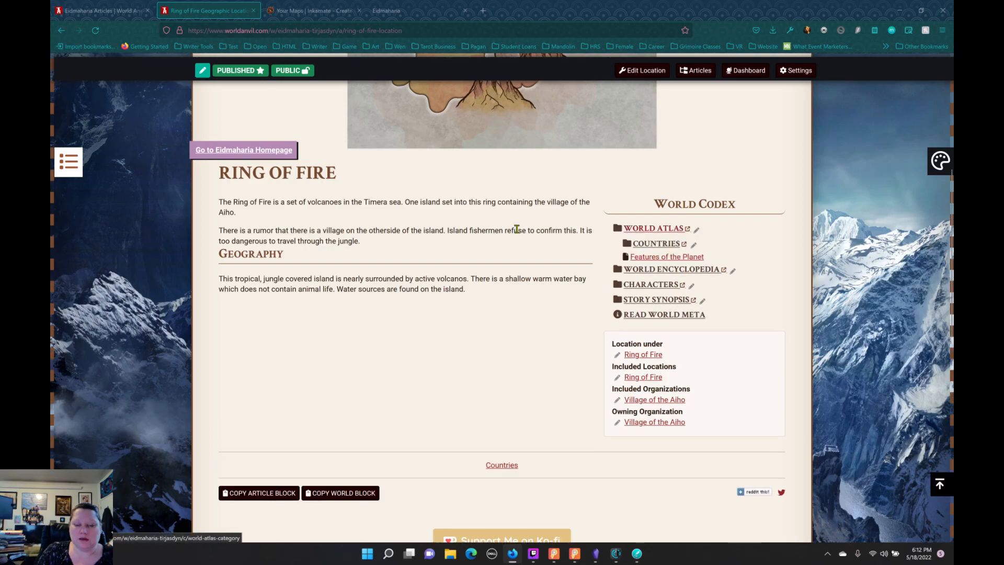
pyautogui.scroll(4, 543, 218)
pyautogui.scroll(-4, 637, 406)
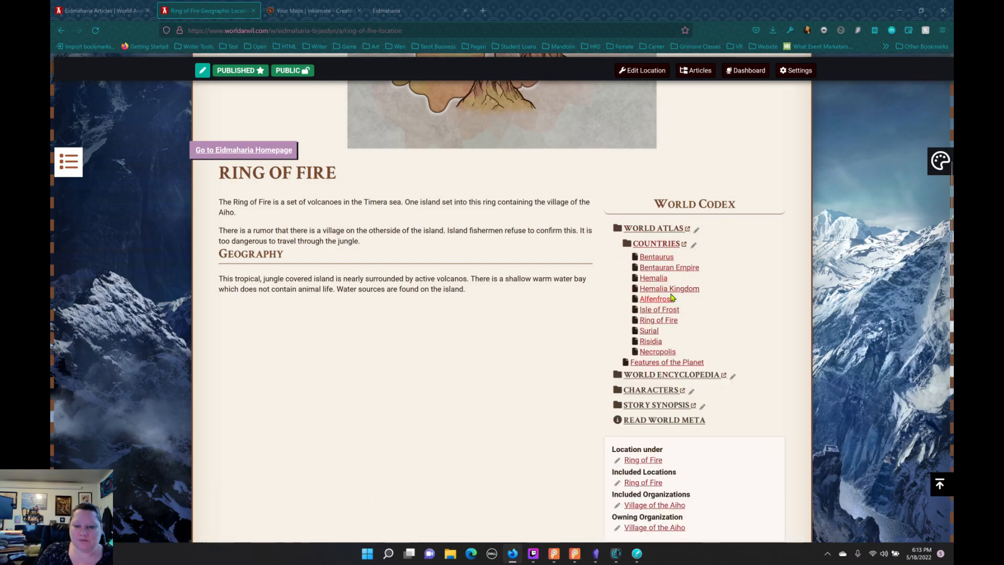
pyautogui.click(663, 354)
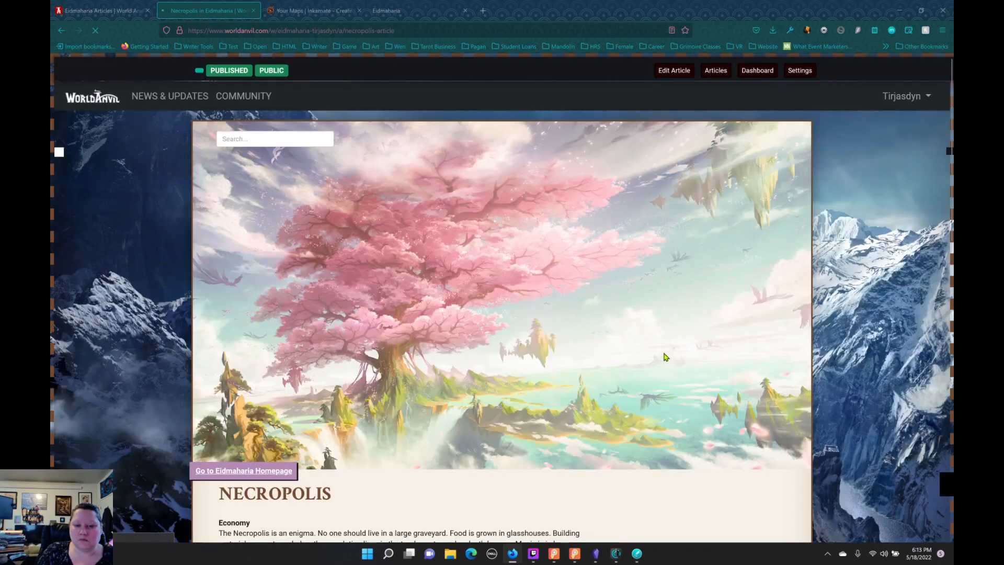
pyautogui.scroll(-5, 630, 332)
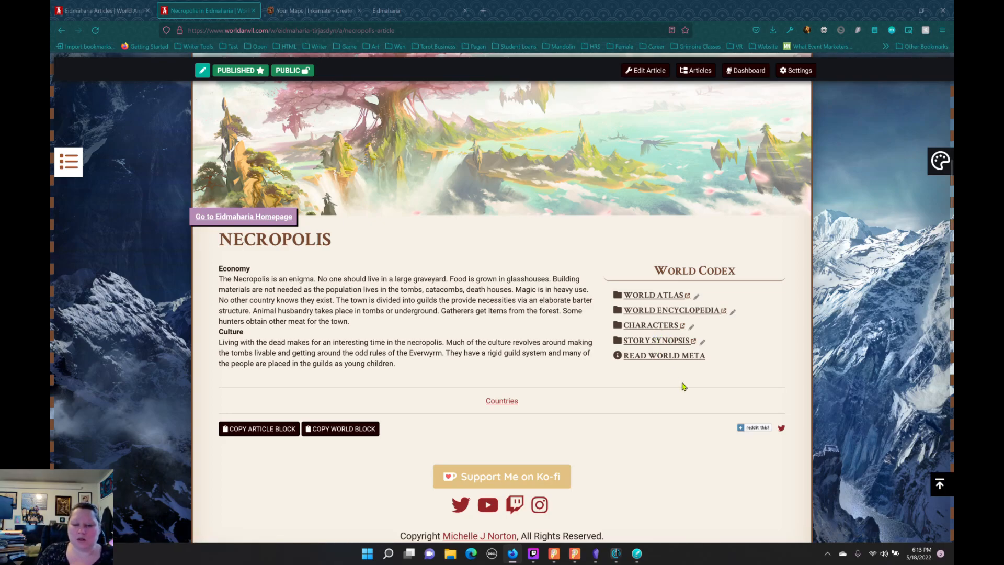
# Step: Open the Risidia article from the World Atlas countries and read its Economy, Culture and Locations sections
pyautogui.click(644, 298)
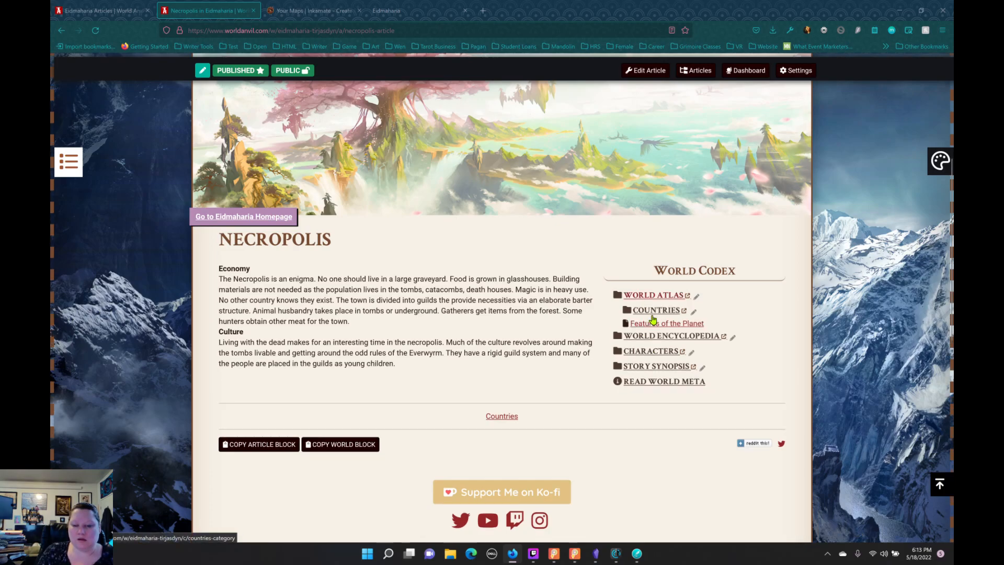
pyautogui.click(651, 310)
pyautogui.click(652, 408)
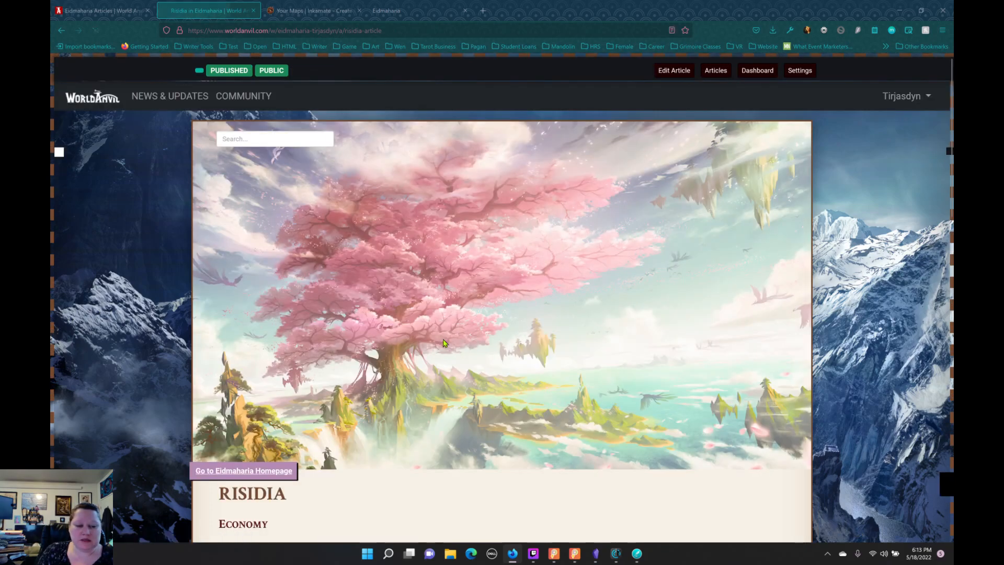
pyautogui.scroll(-5, 453, 337)
pyautogui.scroll(-1, 452, 336)
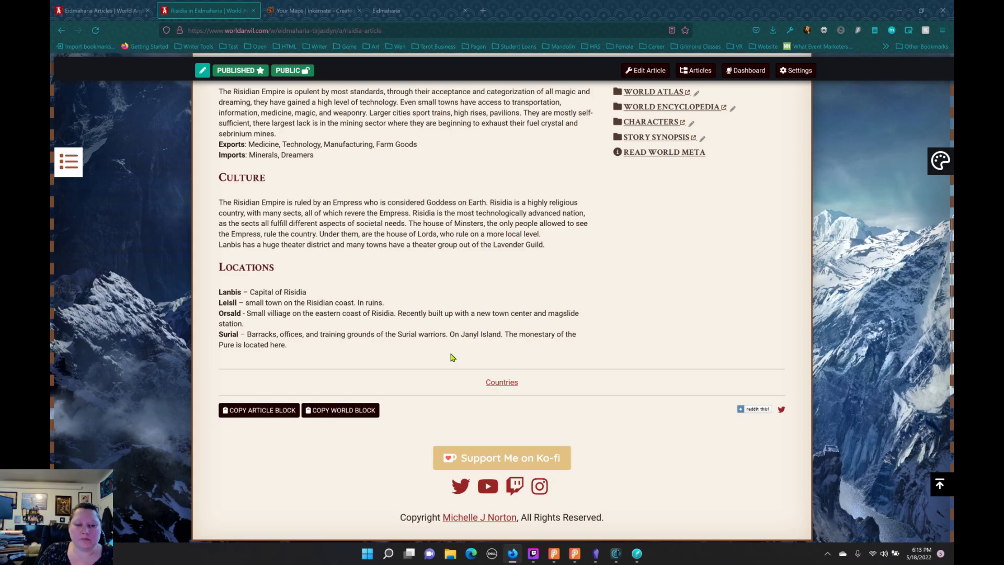
pyautogui.scroll(4, 453, 358)
pyautogui.scroll(-1, 453, 353)
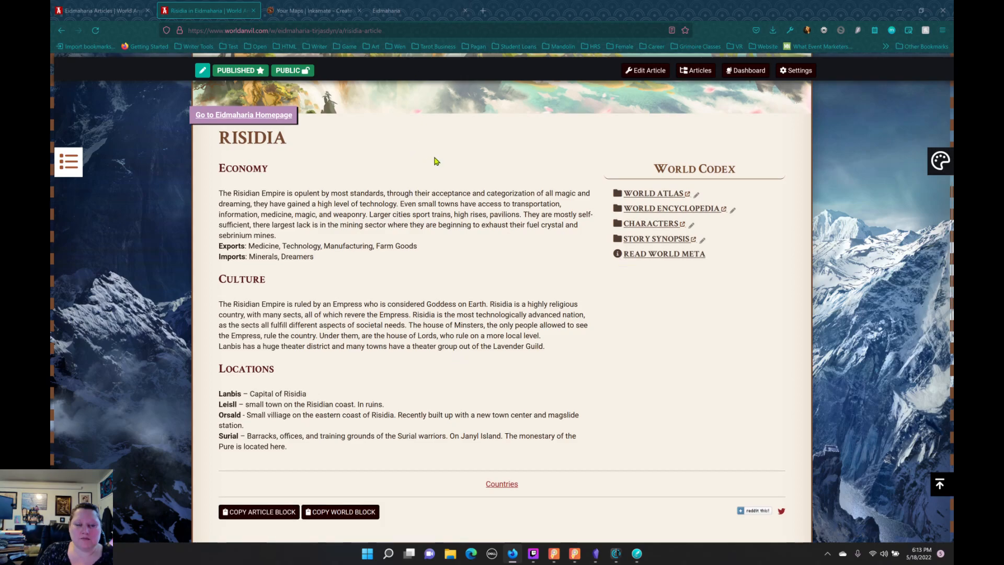
pyautogui.scroll(1, 438, 178)
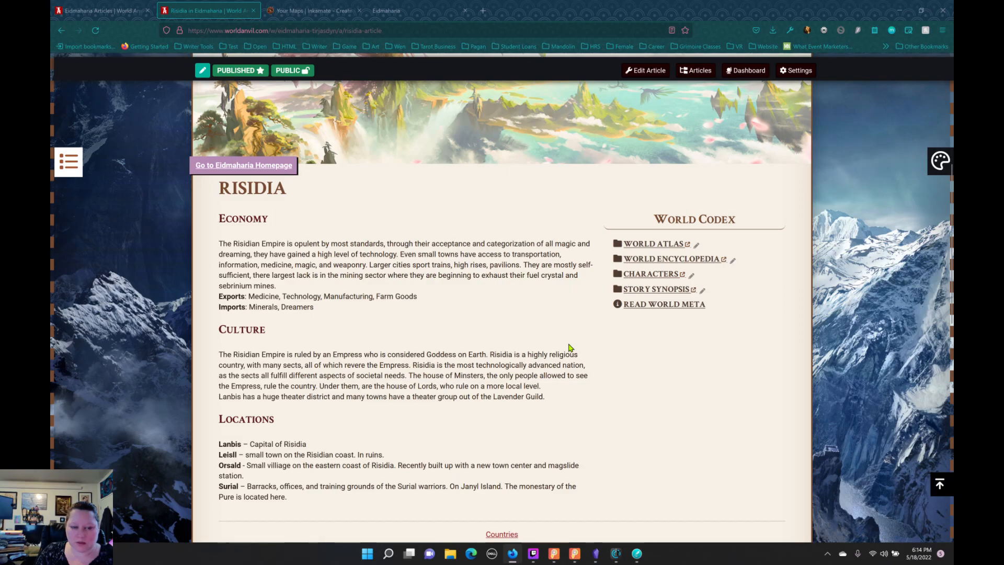
pyautogui.scroll(-2, 328, 236)
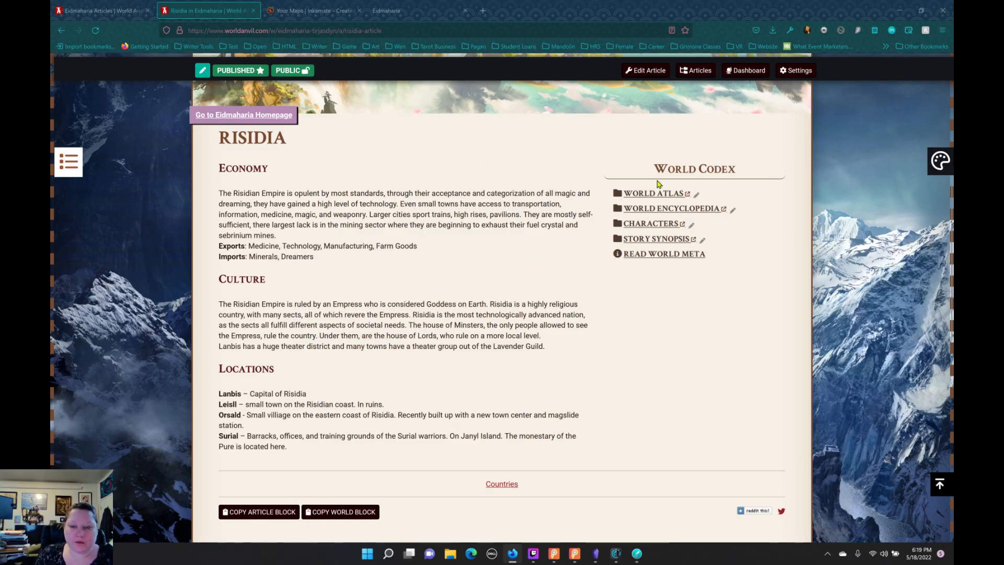
pyautogui.moveTo(652, 195)
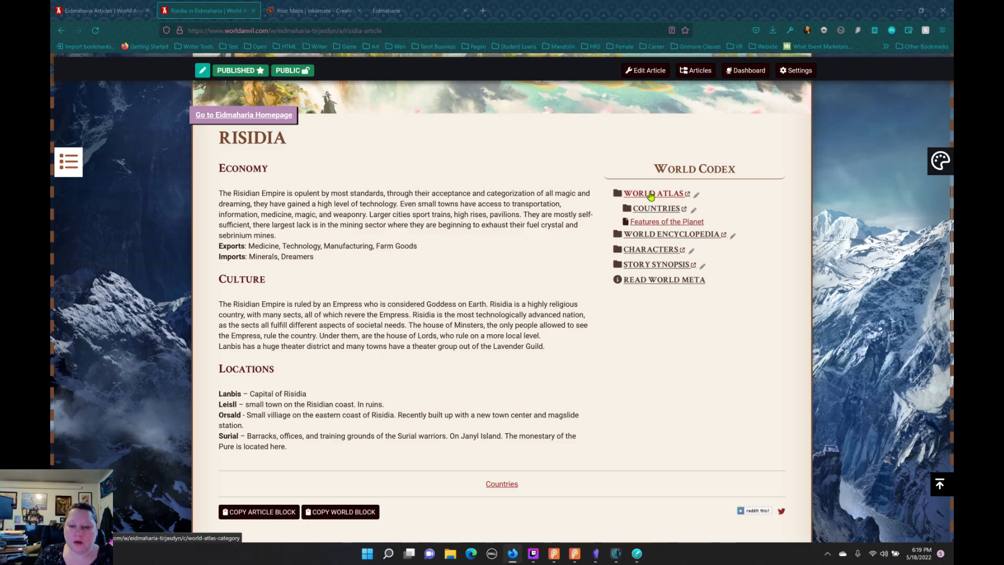
pyautogui.moveTo(650, 212)
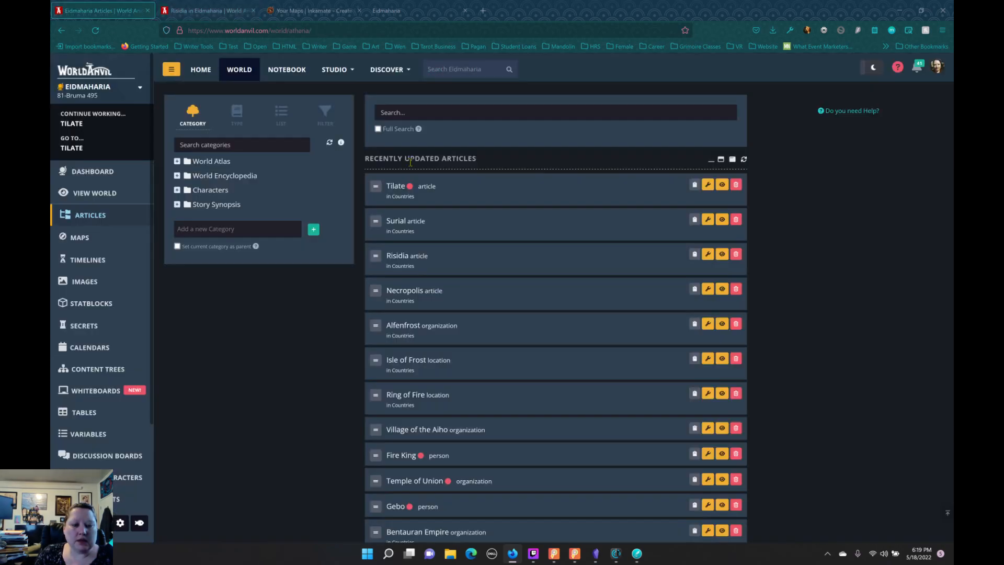
# Step: Open the world's Tables page in a new tab from the articles manager and dismiss its interactive tables tutorial
pyautogui.click(125, 11)
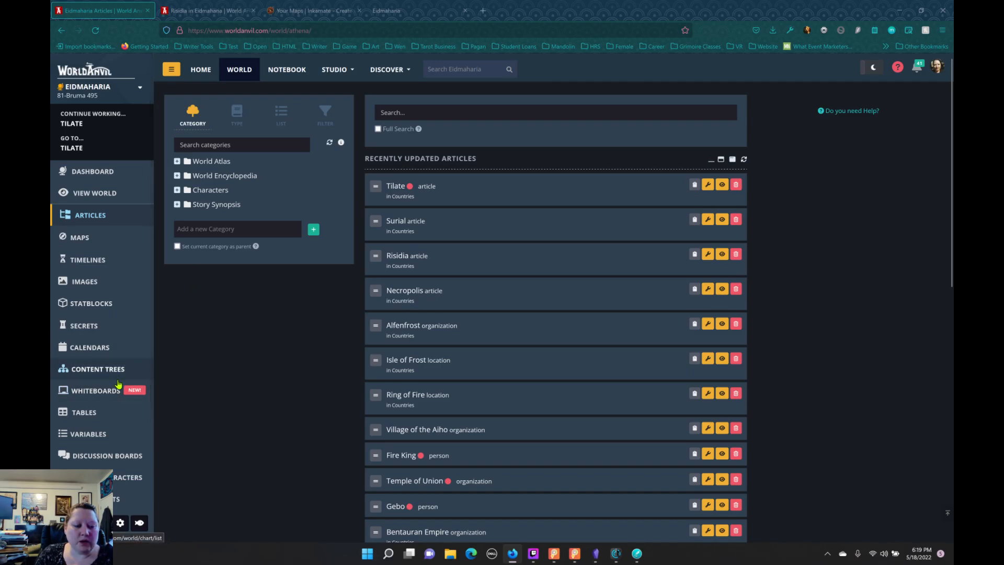
pyautogui.rightClick(83, 416)
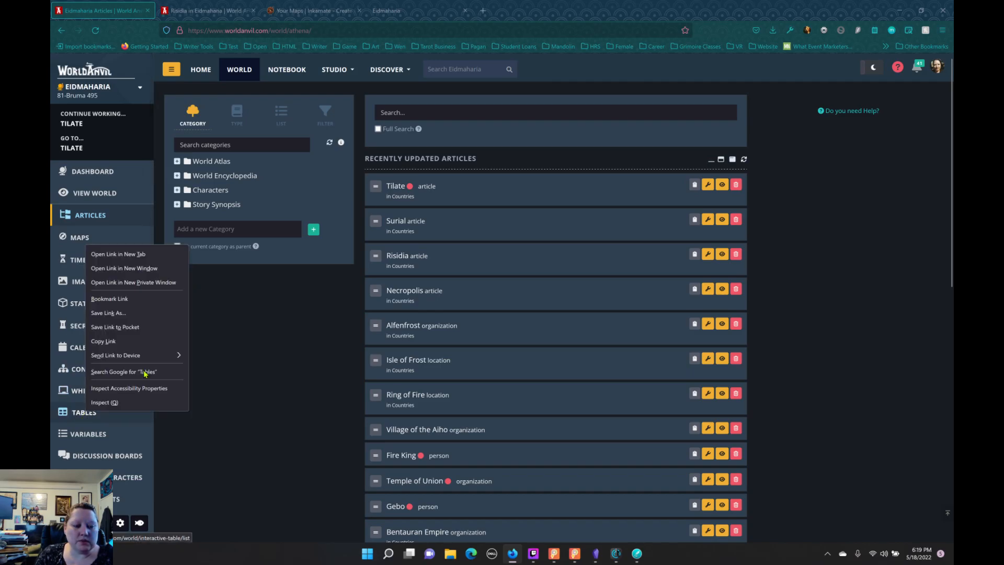
pyautogui.click(122, 254)
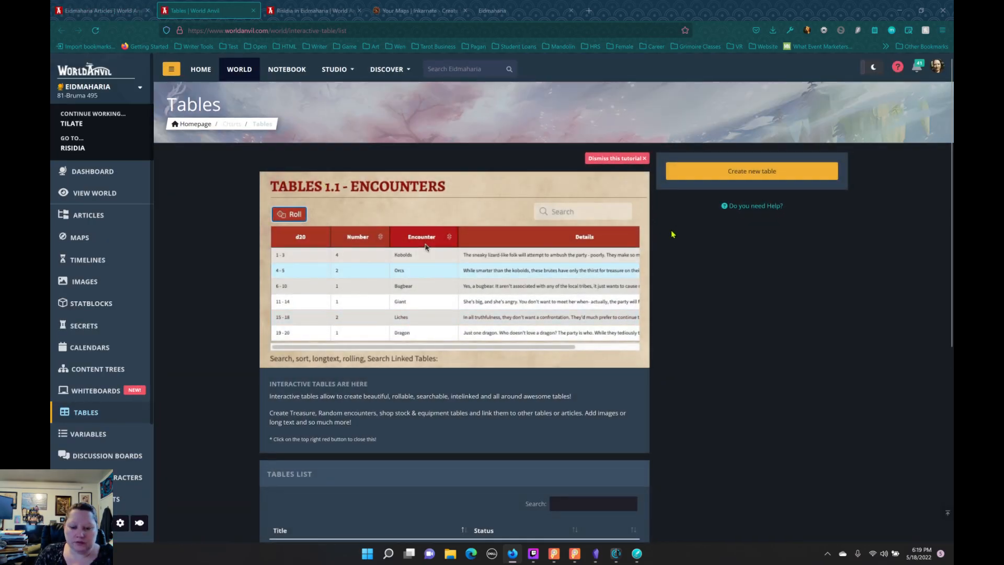
pyautogui.scroll(-4, 668, 210)
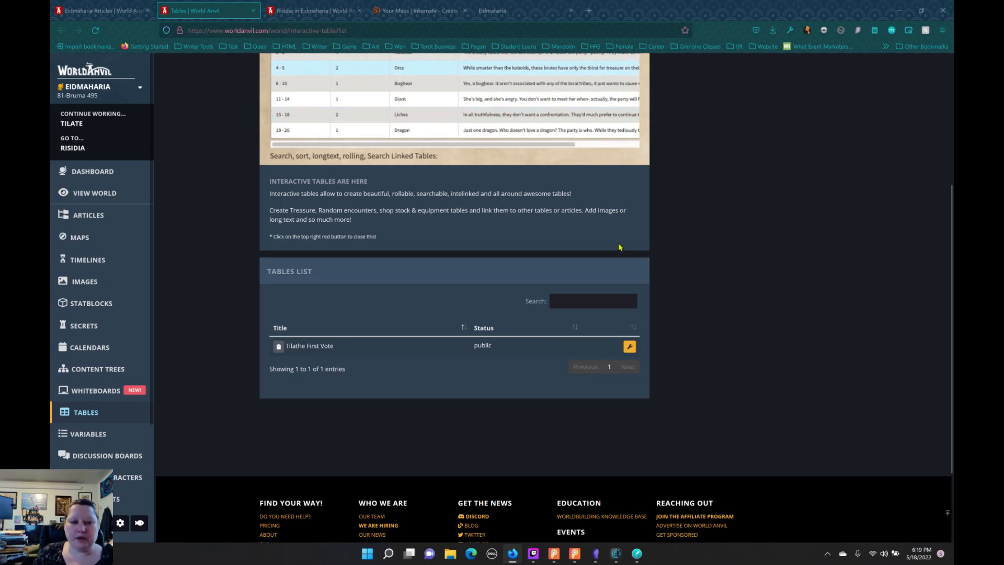
pyautogui.scroll(4, 623, 220)
pyautogui.click(616, 157)
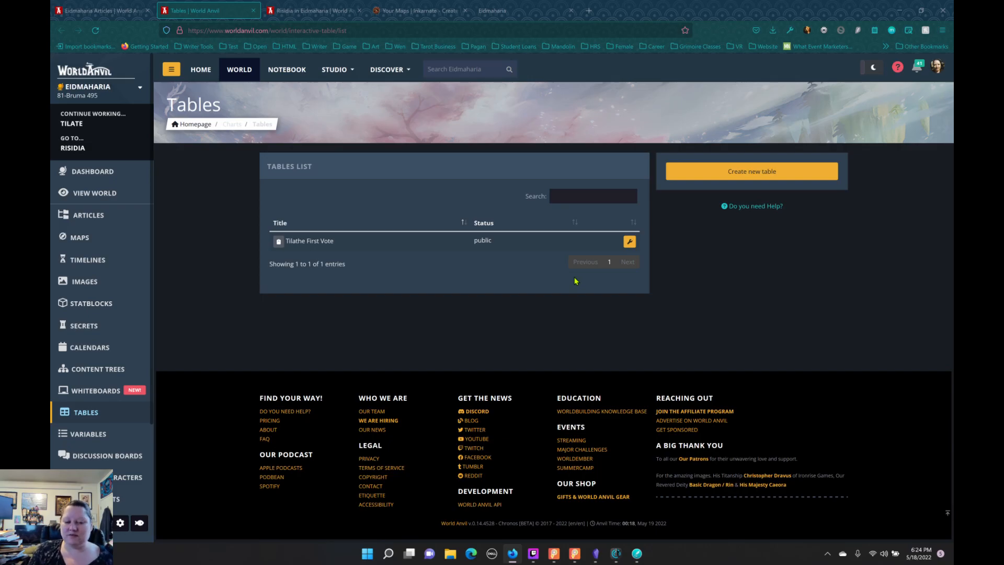
# Step: Open the Tilathe First Vote table for editing and switch to the 7.0 Tilathe note in Obsidian
pyautogui.click(305, 243)
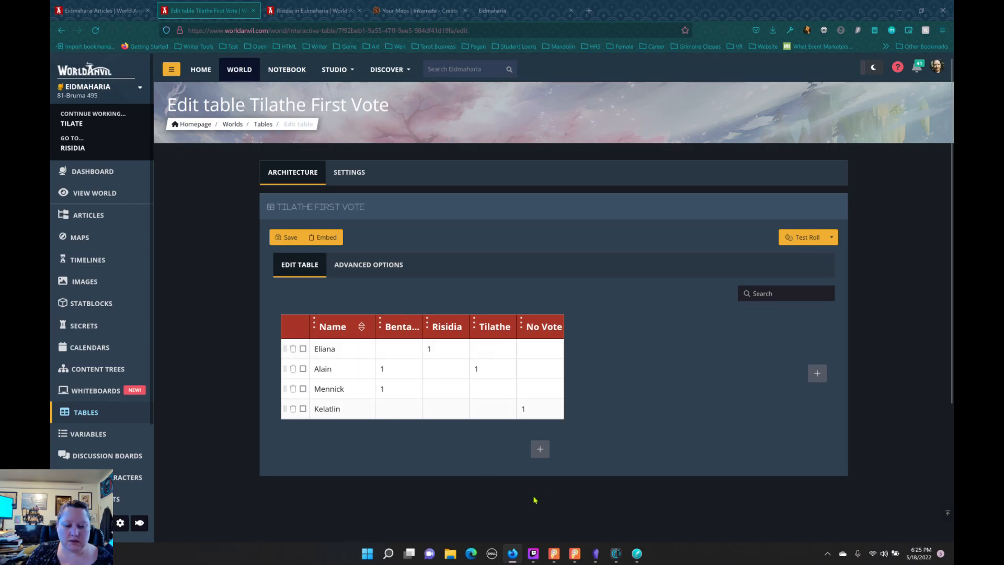
pyautogui.click(599, 555)
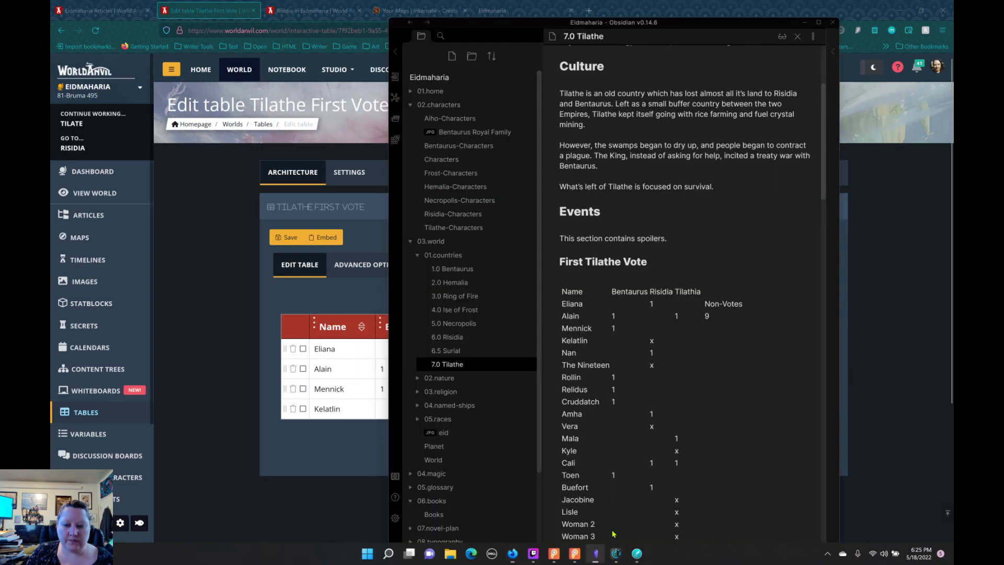
# Step: Snap the Obsidian window to the desktop's upper-right quarter and the World Anvil browser window to its left half
pyautogui.moveTo(707, 23); pyautogui.dragTo(953, 0)
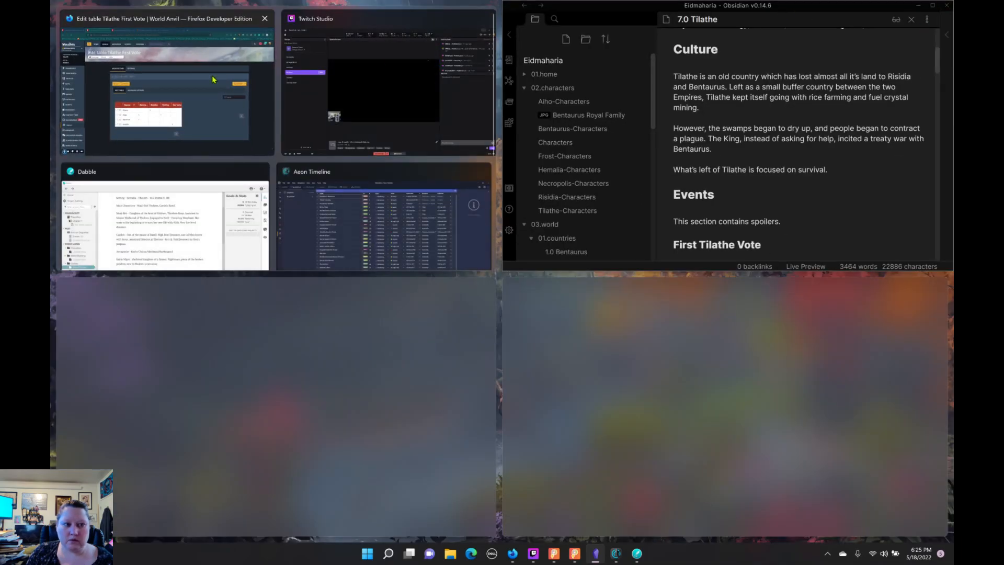
pyautogui.click(229, 38)
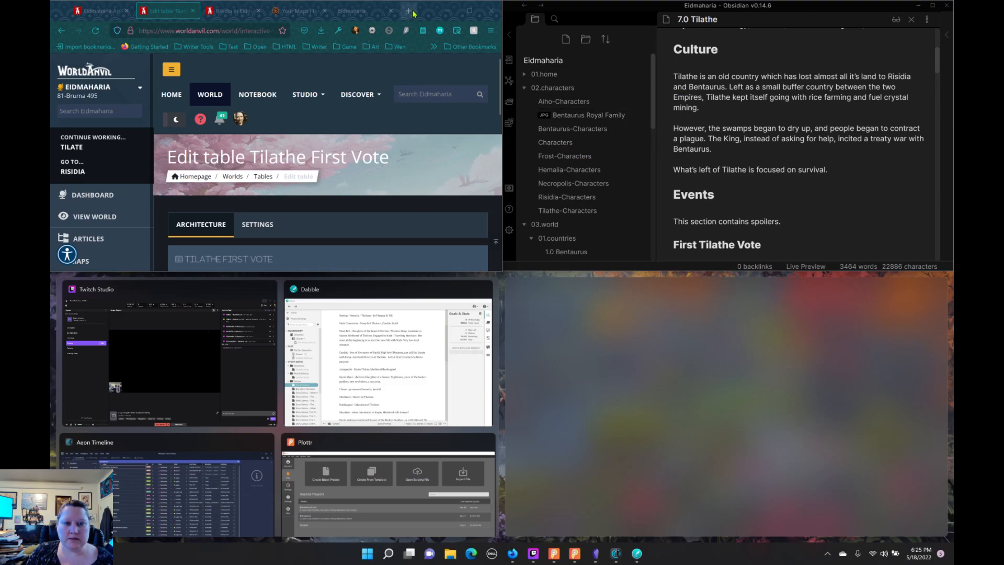
pyautogui.moveTo(433, 12); pyautogui.dragTo(51, 136)
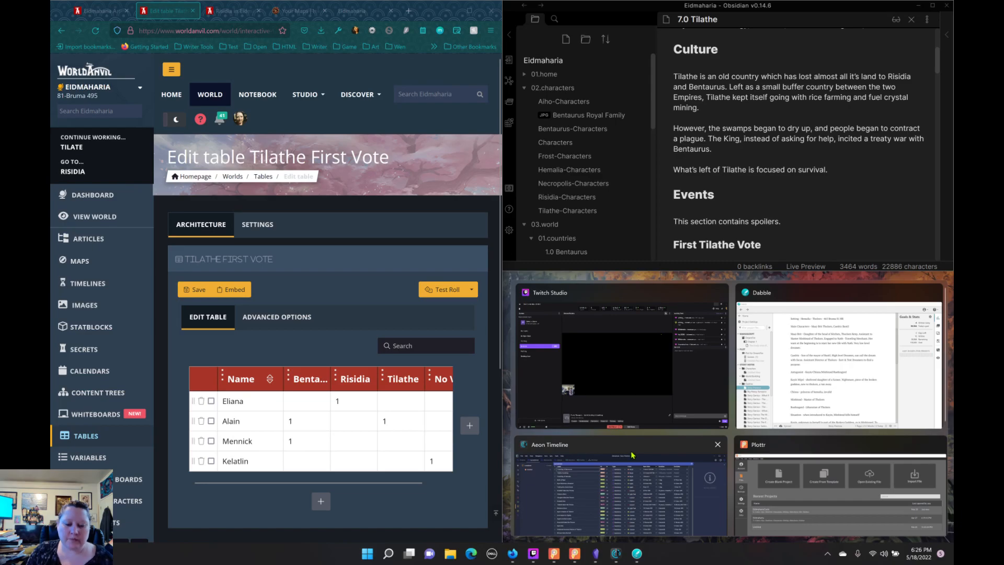
pyautogui.click(591, 534)
# Step: Switch to Dabble, read the Story Premise note and look over the Dreamfire outline notes, then minimize the window
pyautogui.click(637, 553)
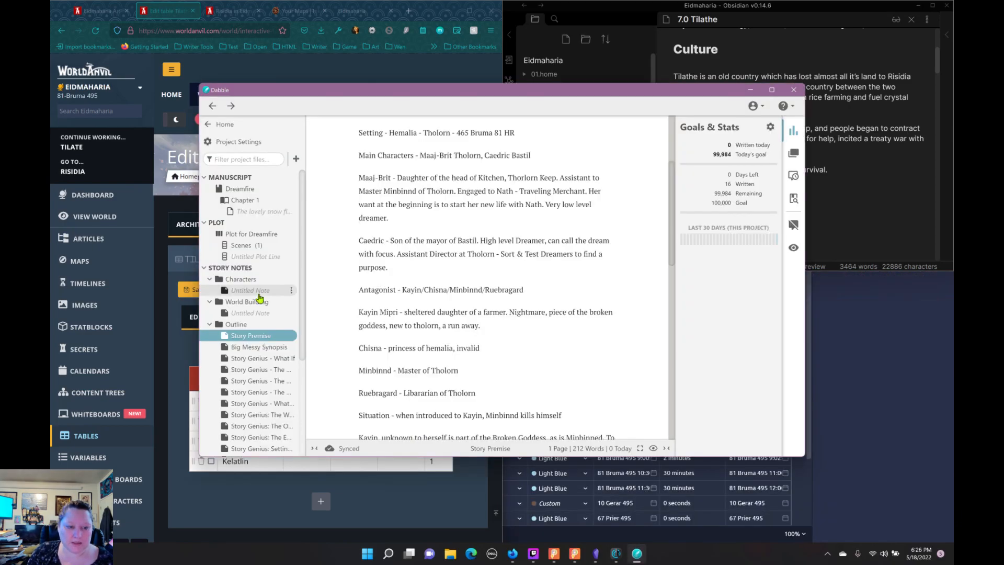
pyautogui.scroll(-3, 256, 314)
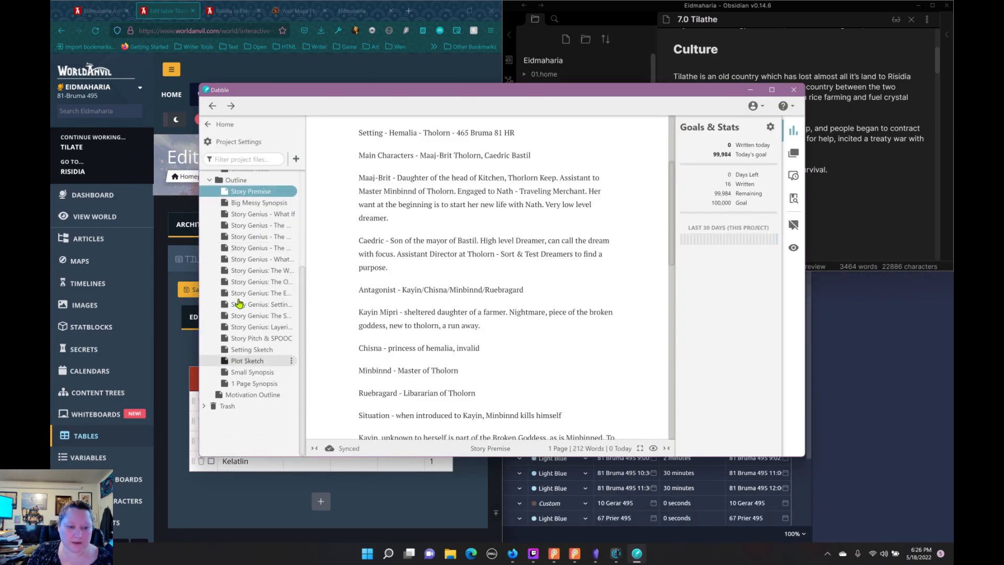
pyautogui.scroll(3, 255, 325)
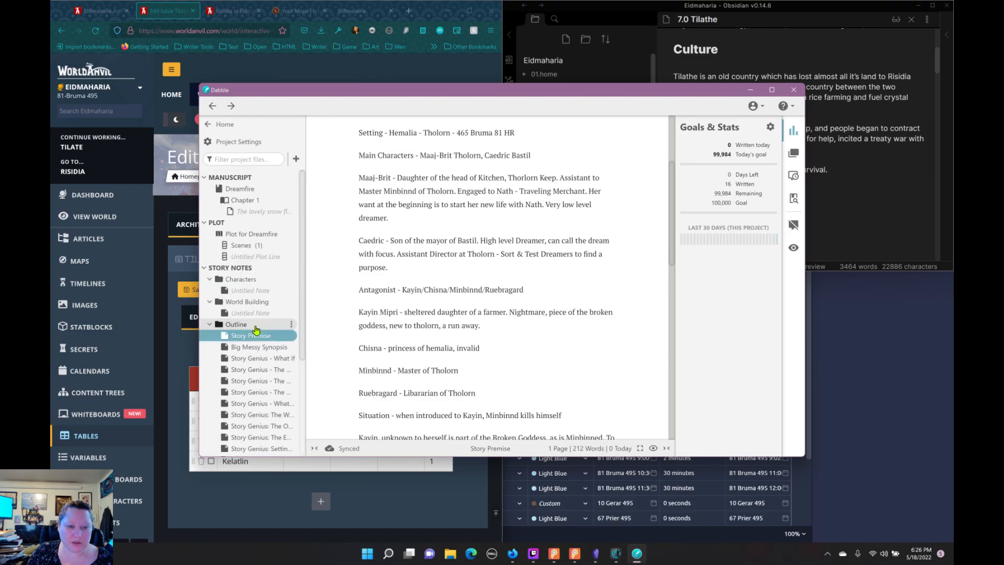
pyautogui.scroll(3, 452, 281)
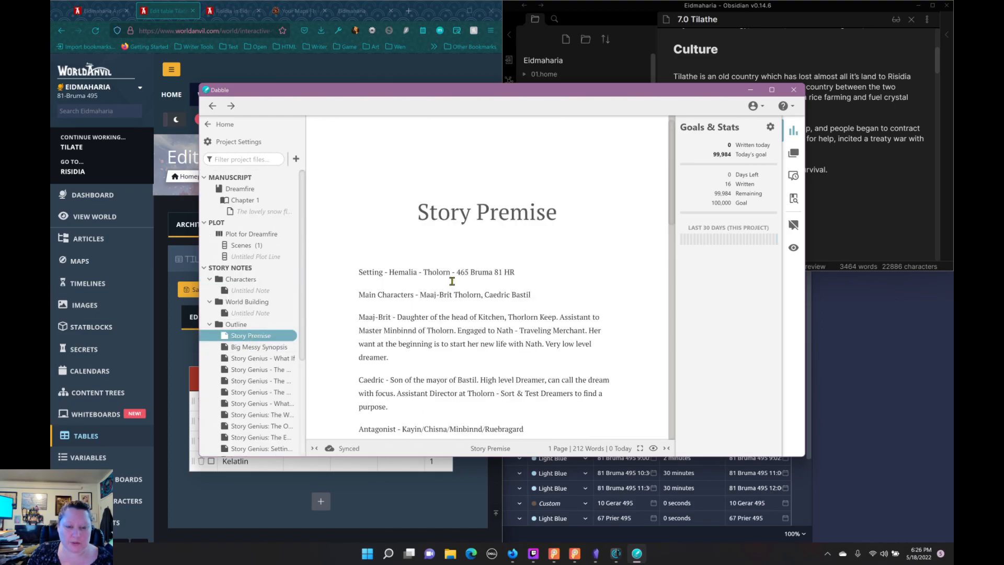
pyautogui.scroll(-1, 452, 282)
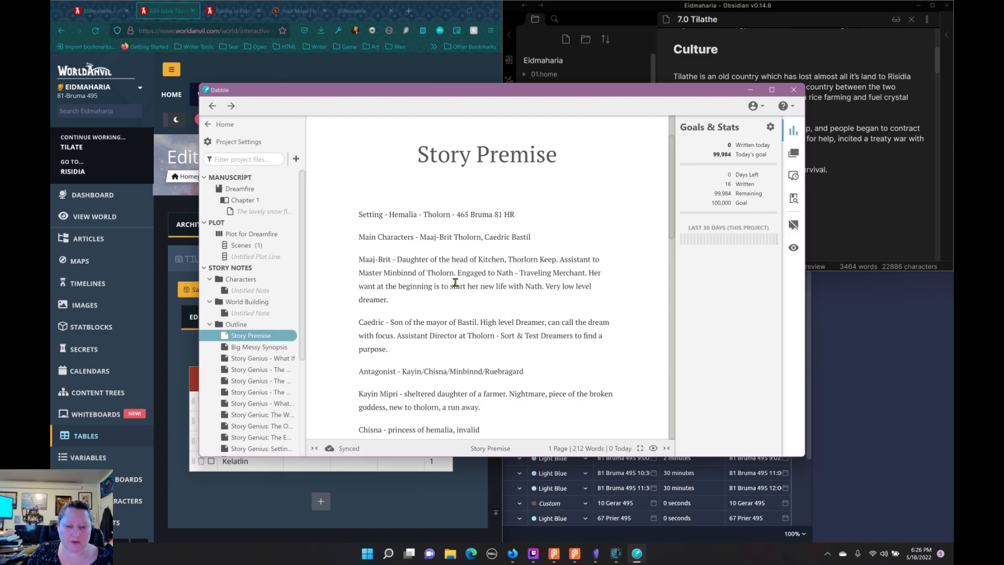
pyautogui.scroll(-3, 455, 283)
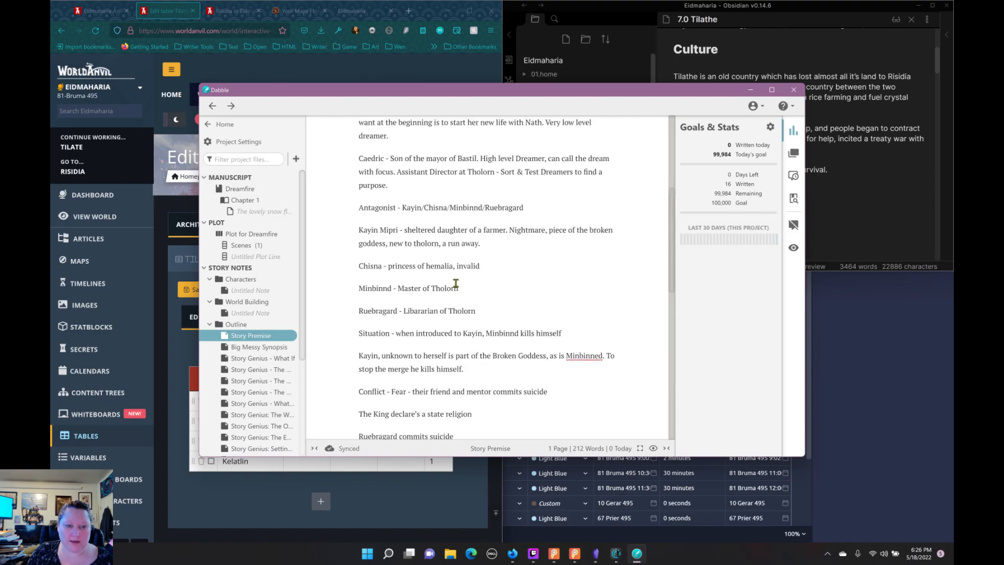
pyautogui.scroll(4, 455, 283)
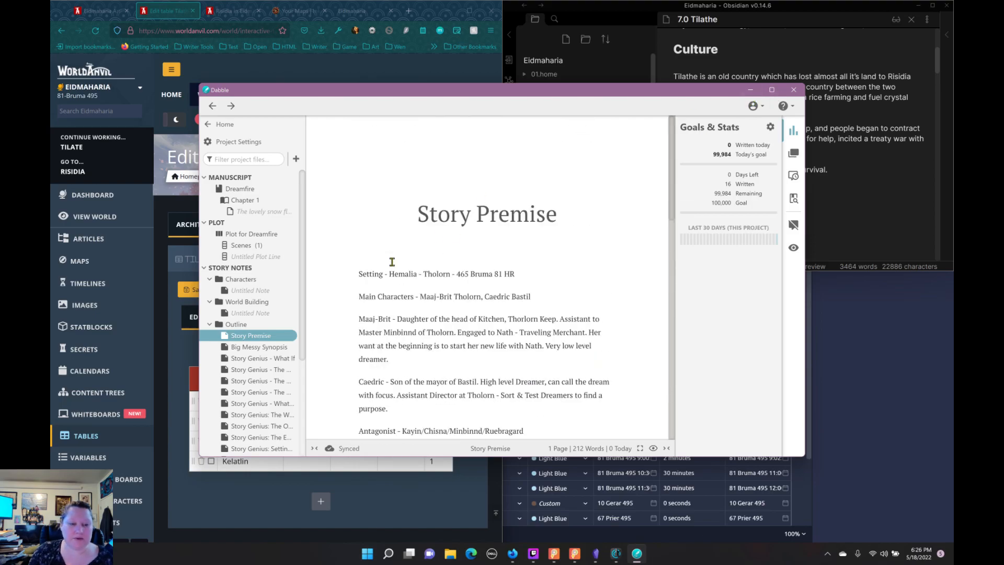
pyautogui.scroll(-3, 264, 322)
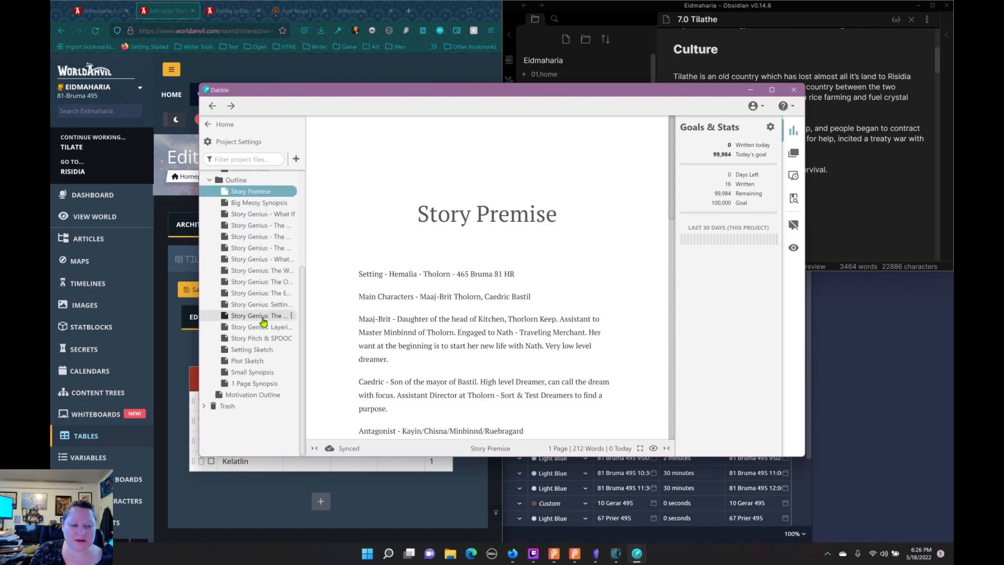
pyautogui.scroll(3, 263, 321)
pyautogui.click(751, 90)
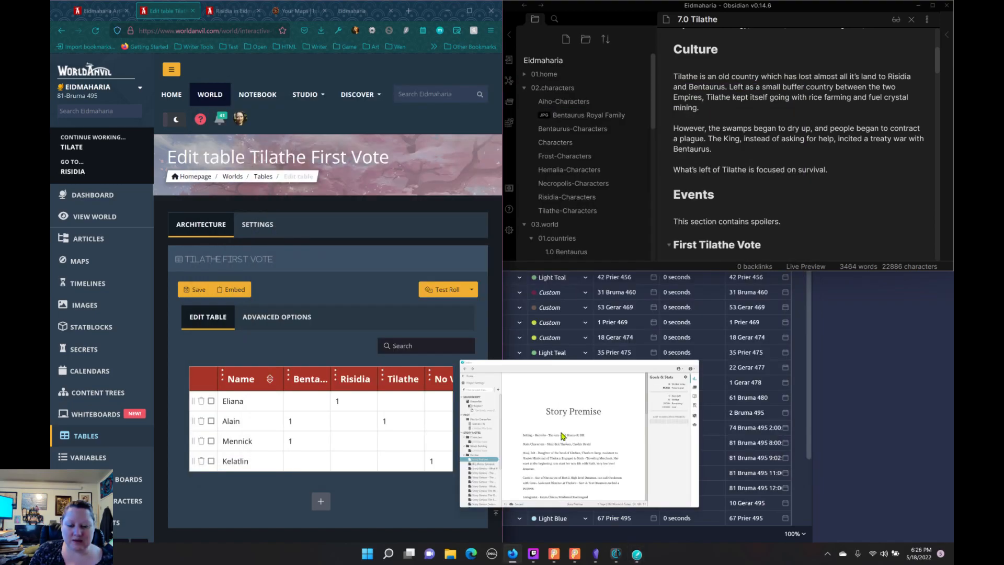
# Step: Switch to Plottr and examine the Eidmaharia Cycle's timeline, project, outline, notes, characters, places and tags, then minimize the window
pyautogui.click(575, 553)
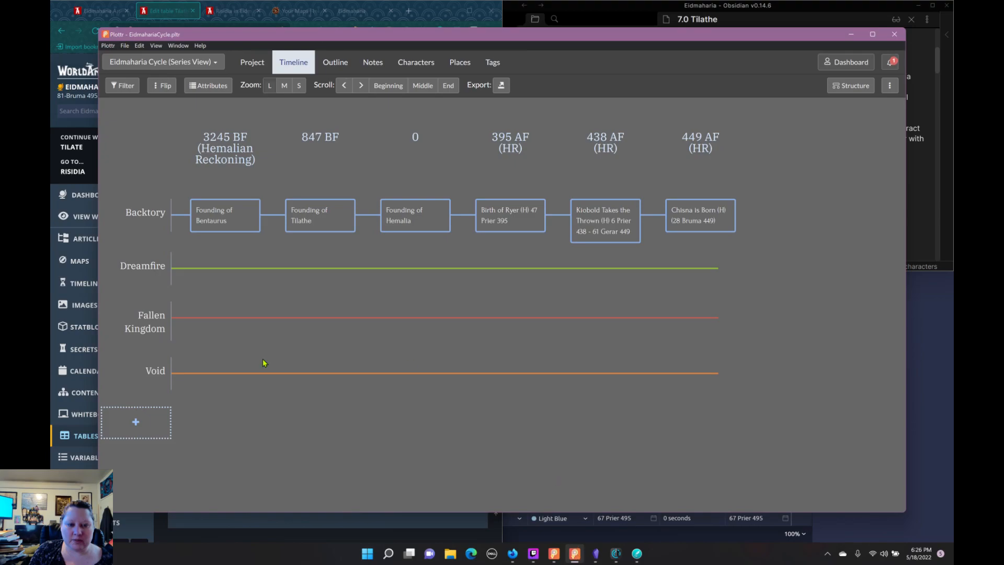
pyautogui.moveTo(319, 162)
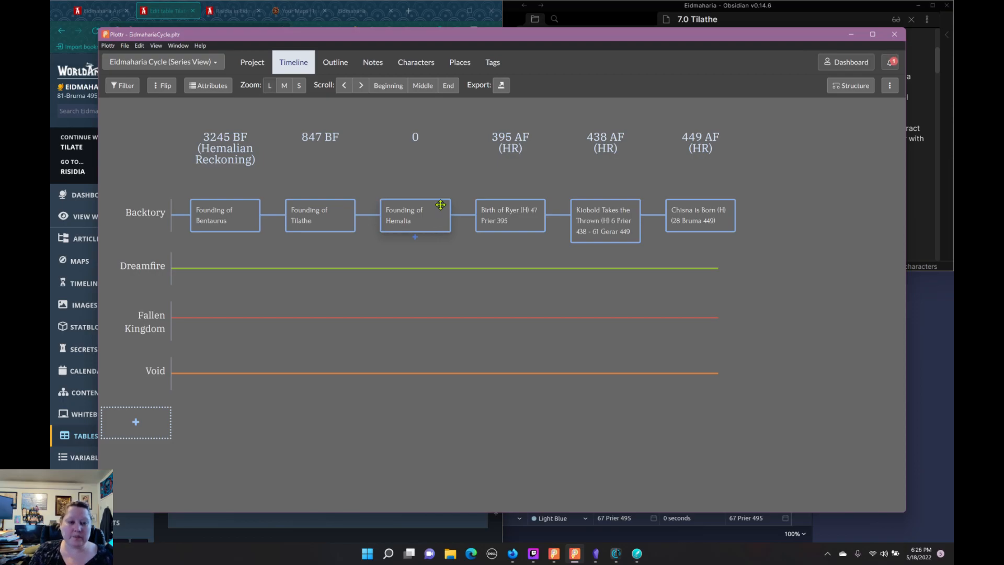
pyautogui.click(248, 66)
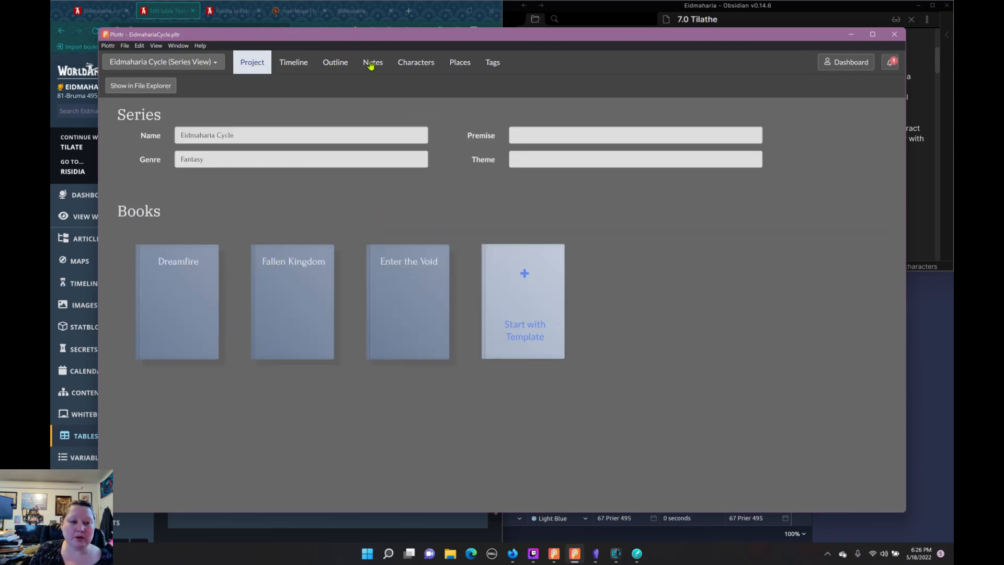
pyautogui.click(339, 64)
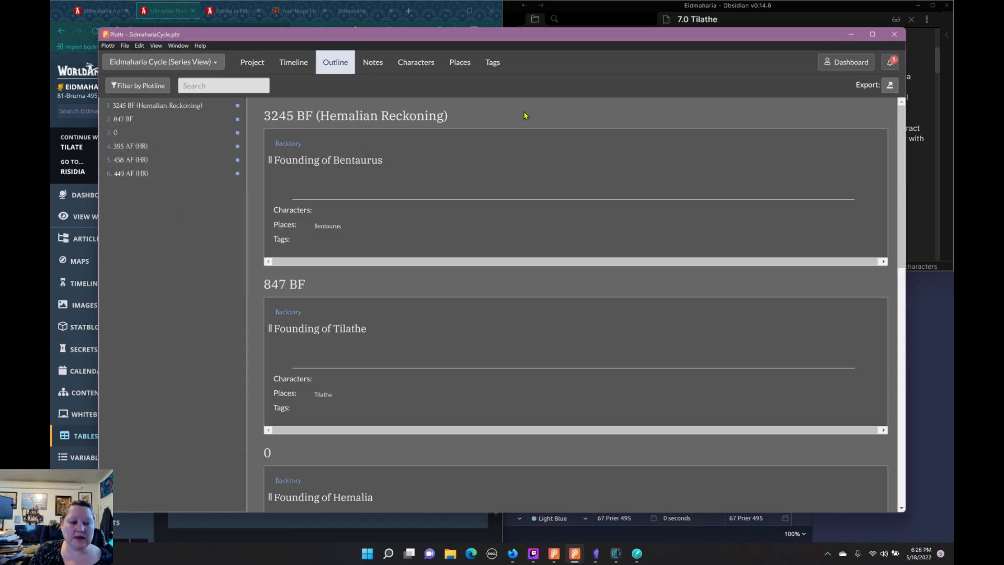
pyautogui.click(371, 64)
pyautogui.click(414, 68)
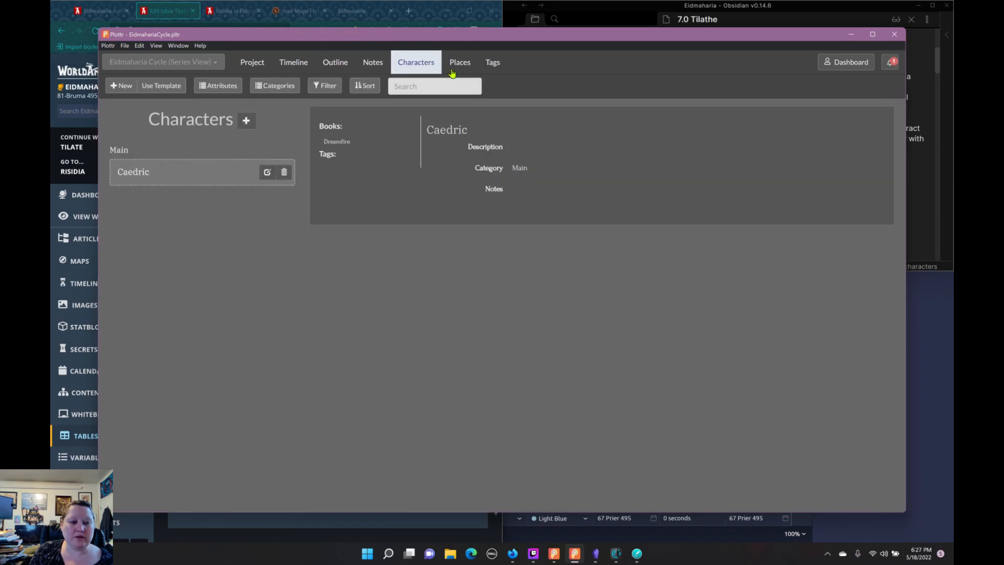
pyautogui.click(453, 67)
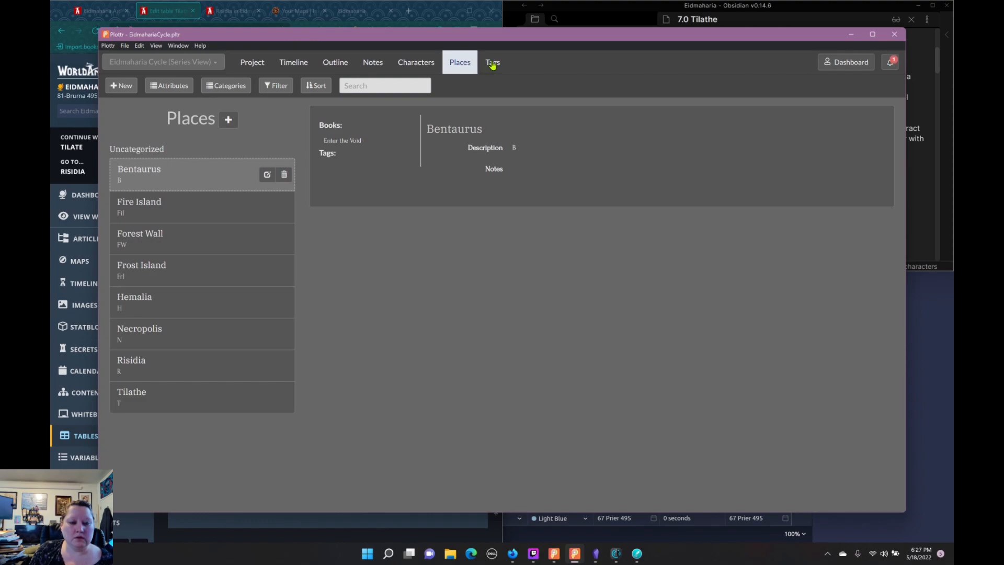
pyautogui.click(492, 64)
pyautogui.click(463, 67)
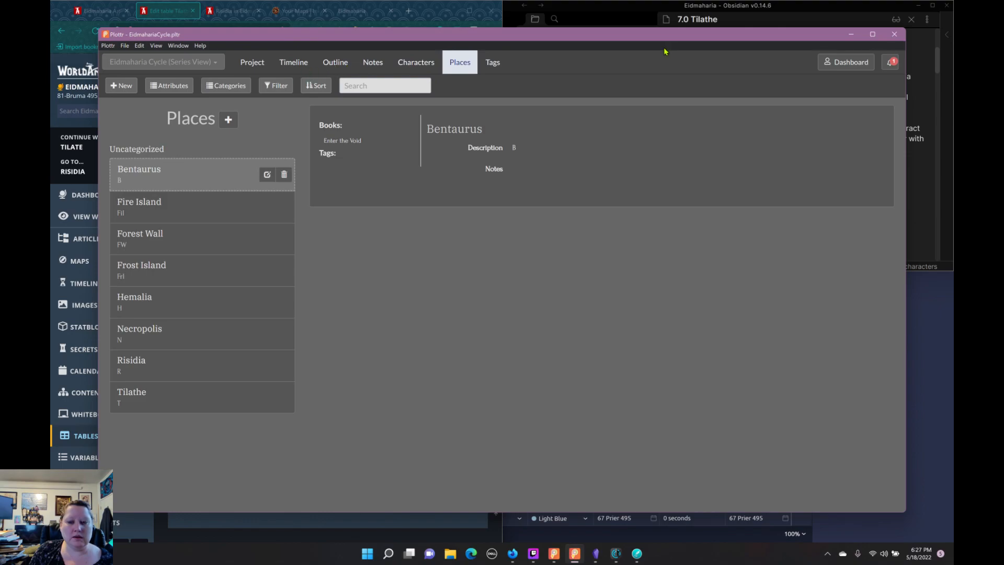
pyautogui.click(254, 66)
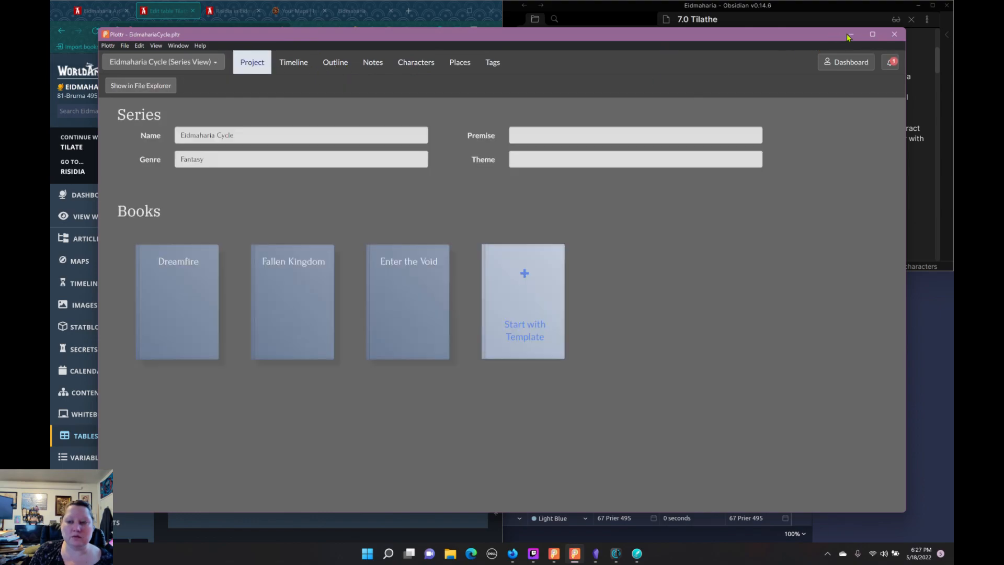
pyautogui.click(574, 554)
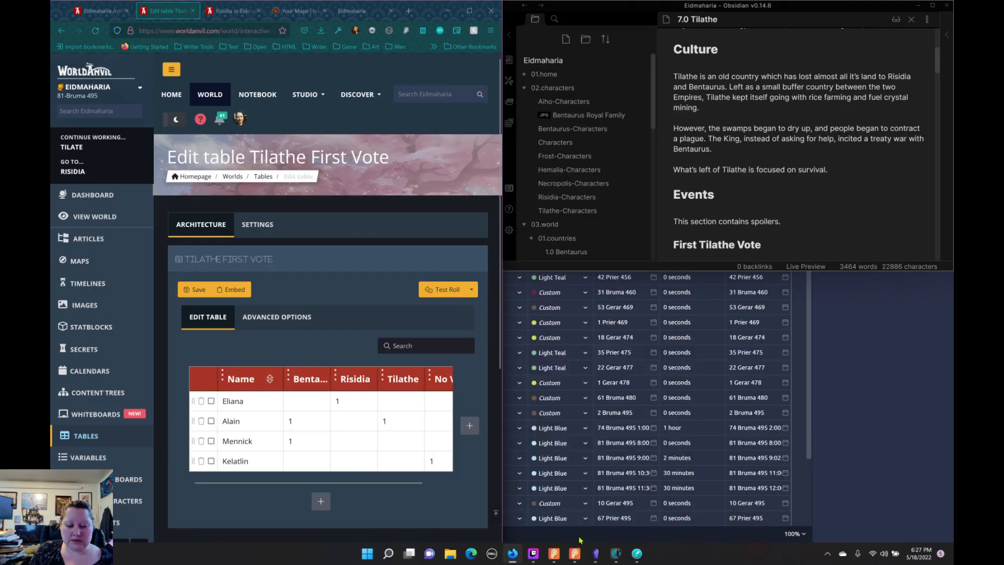
# Step: View the Eidmaharia spreadsheet in Aeon Timeline, then return to the World Anvil table with Obsidian's Tilathe note at full height beside it
pyautogui.click(616, 553)
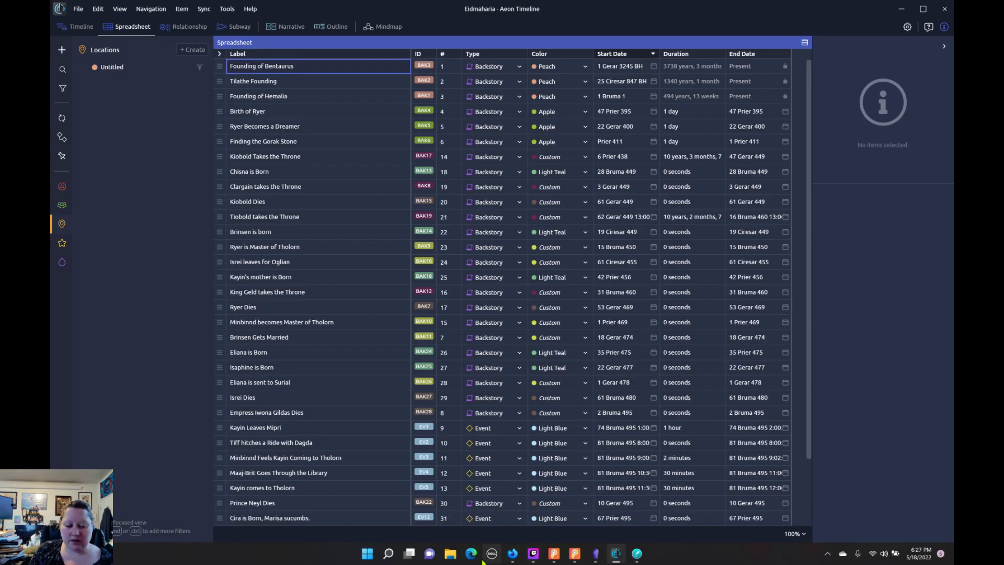
pyautogui.moveTo(511, 558)
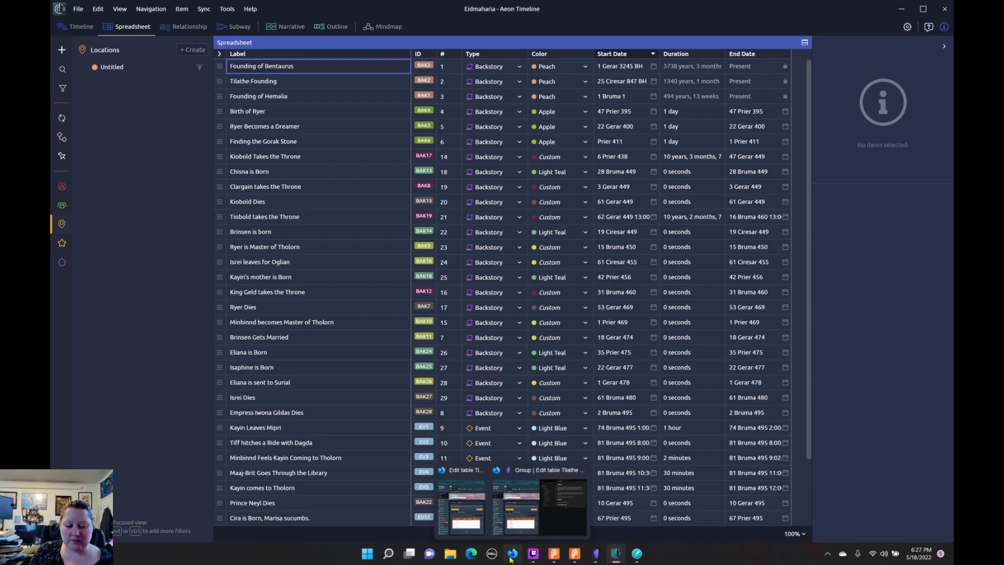
pyautogui.moveTo(467, 516)
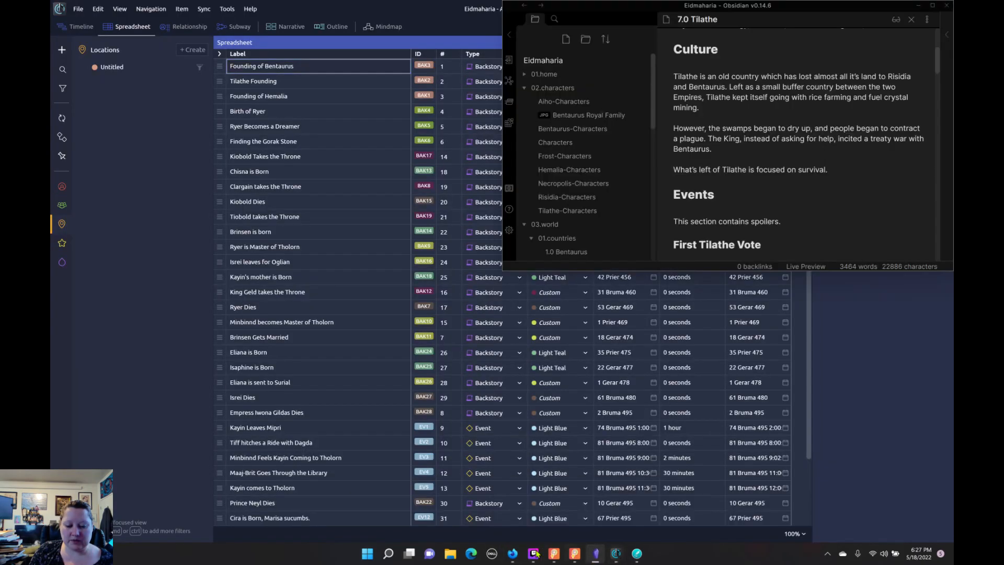
pyautogui.click(514, 555)
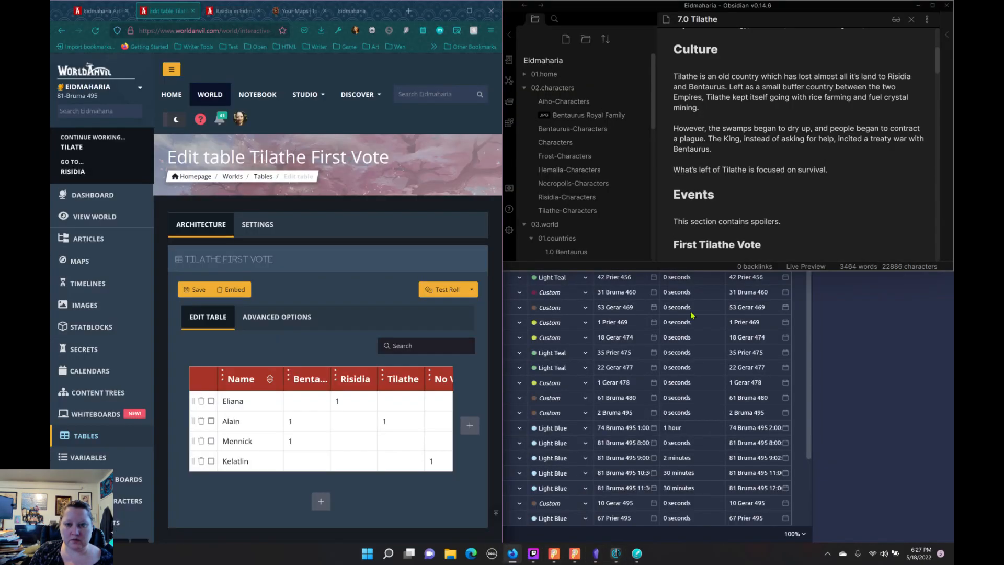
pyautogui.click(829, 12)
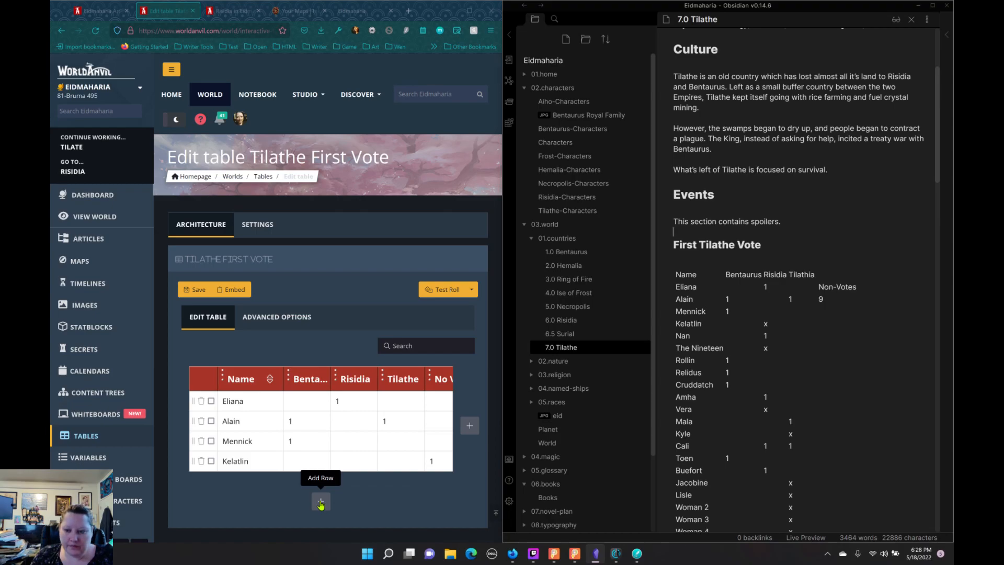
# Step: Add seven blank rows below Kelatlin in the Tilathe First Vote table
pyautogui.click(321, 504)
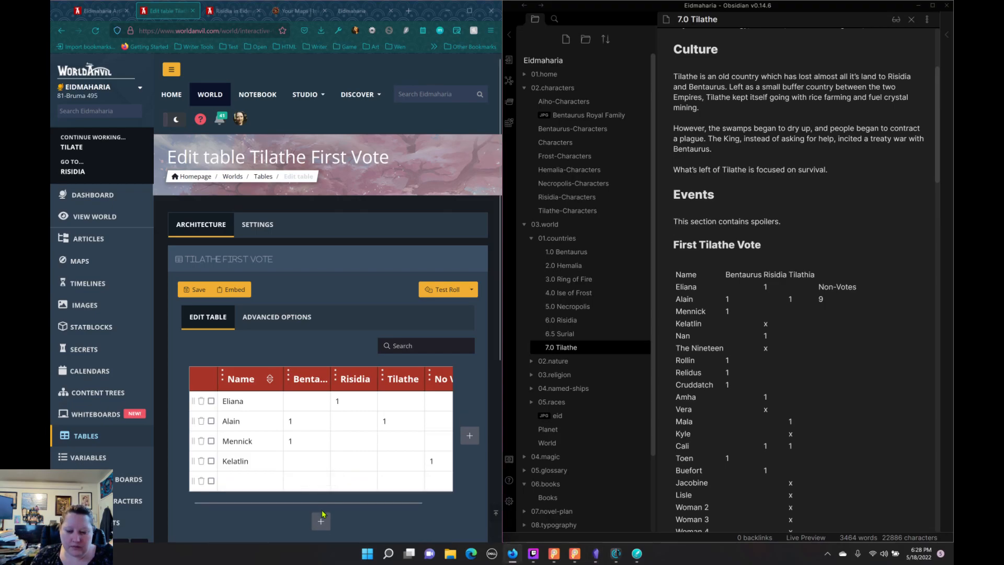
pyautogui.scroll(-1, 538, 438)
pyautogui.scroll(-3, 374, 415)
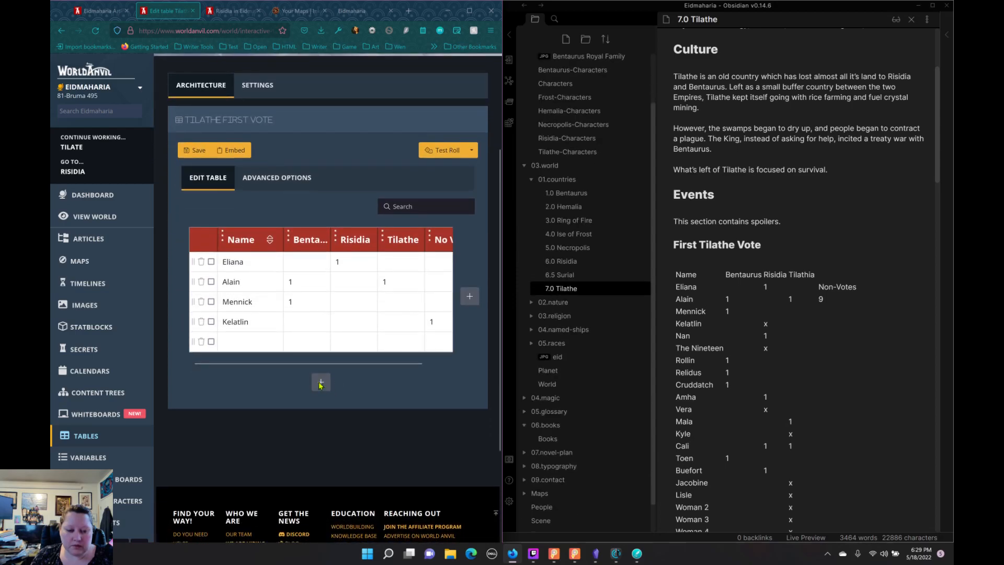
pyautogui.click(321, 384)
pyautogui.click(320, 409)
pyautogui.click(321, 425)
pyautogui.click(322, 446)
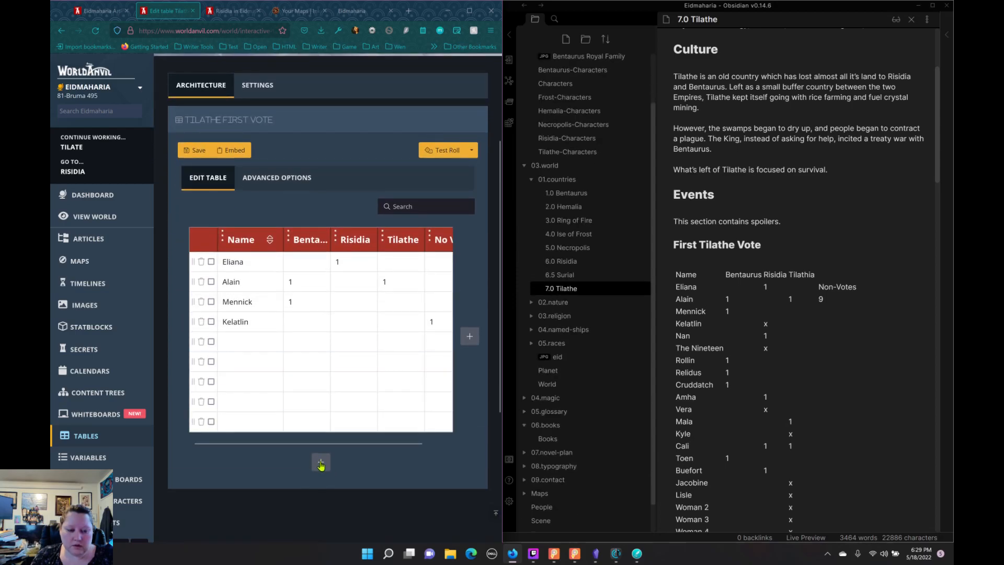
pyautogui.click(321, 466)
pyautogui.click(322, 477)
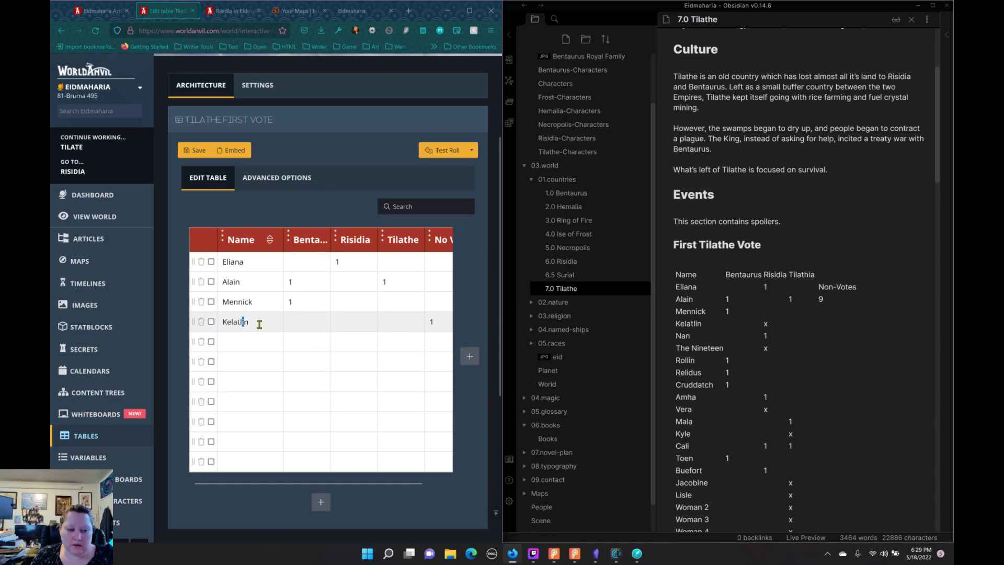
pyautogui.moveTo(250, 321); pyautogui.dragTo(214, 320)
pyautogui.rightClick(233, 324)
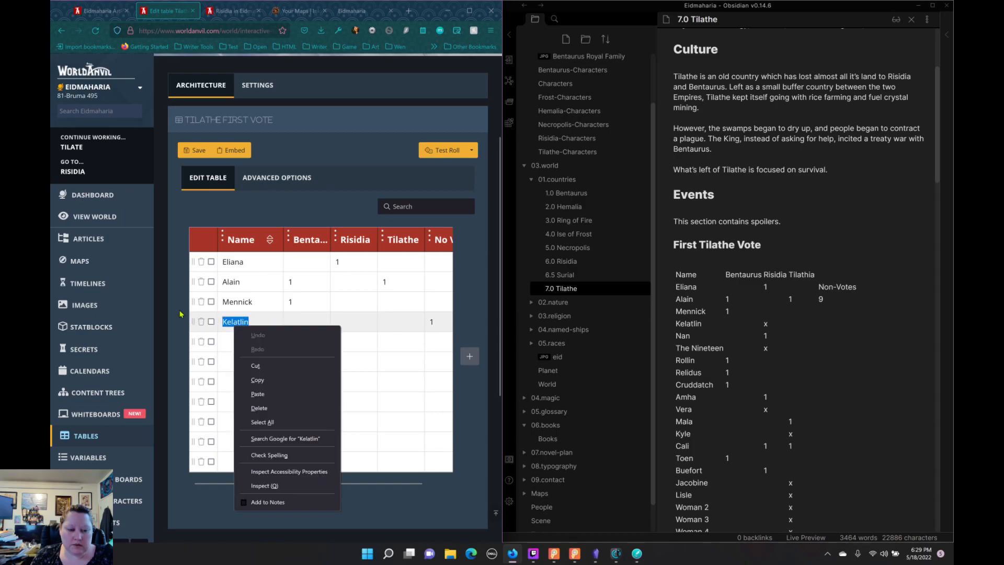
pyautogui.click(181, 315)
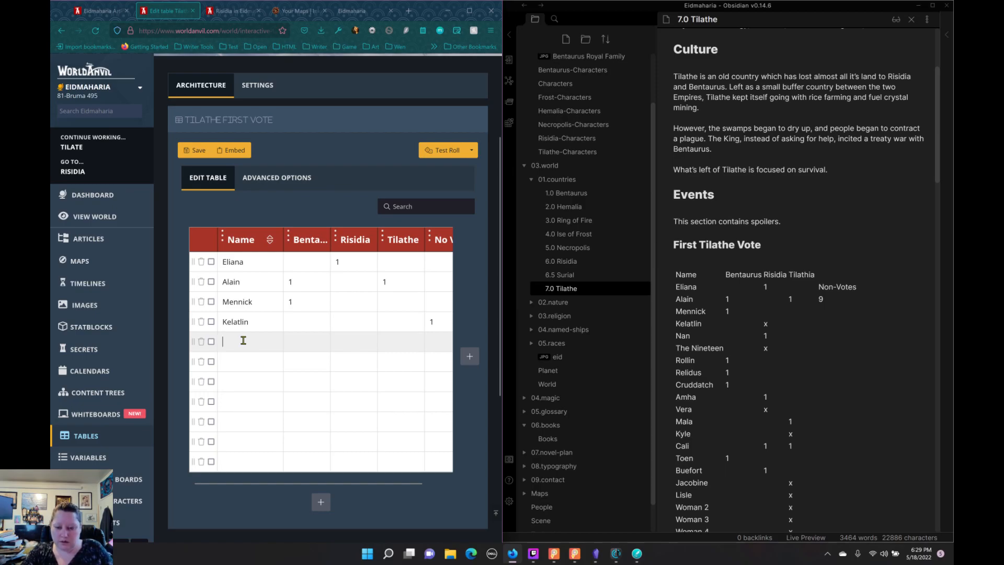
# Step: Fill in two voters below Kelatlin: Nan with 1 under Risidia, and The Nineteen with 1 in the no-vote column
pyautogui.write('Nan')
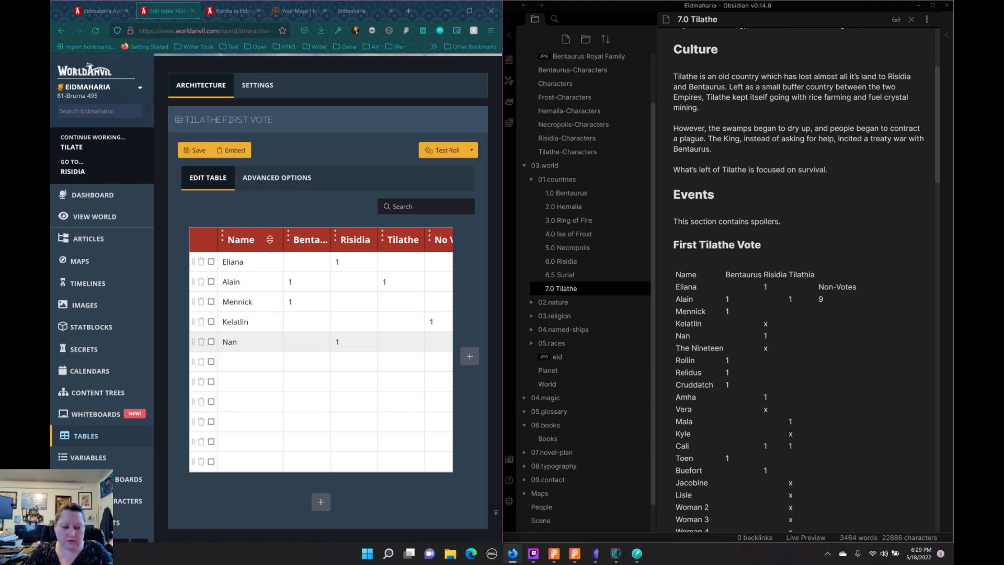
pyautogui.press('Tab')
pyautogui.press('Tab')
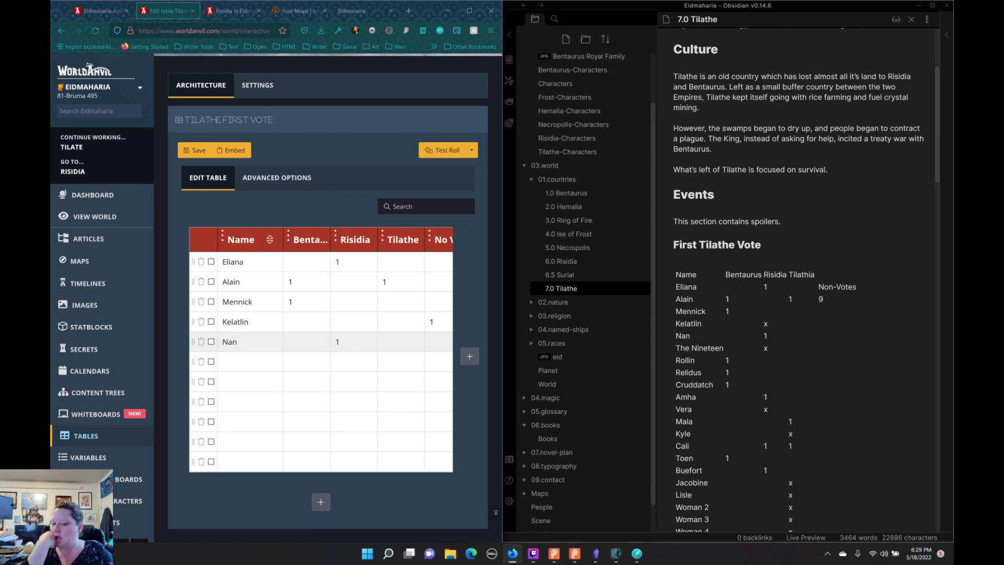
pyautogui.write('The')
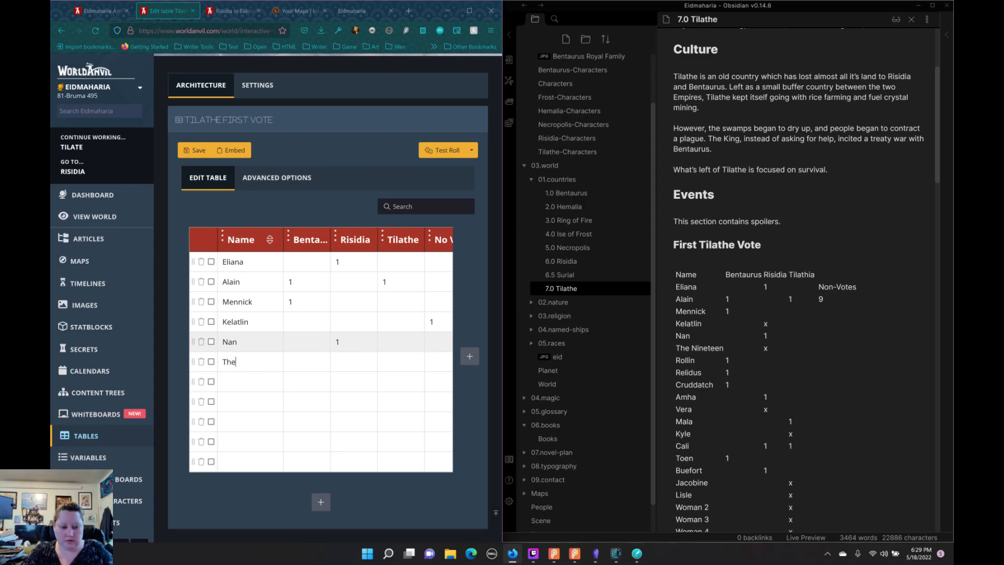
pyautogui.write(' Nin')
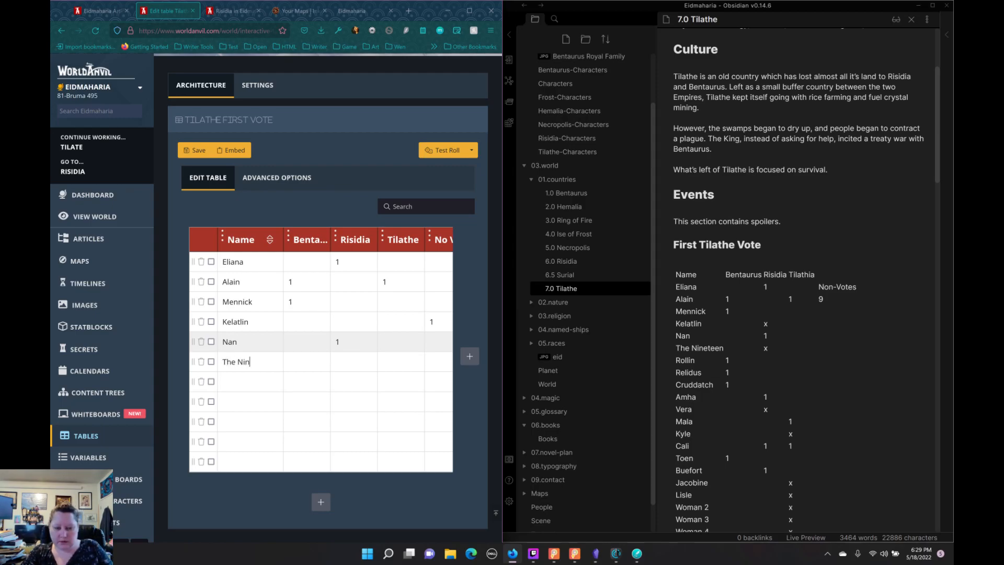
pyautogui.write('eteen')
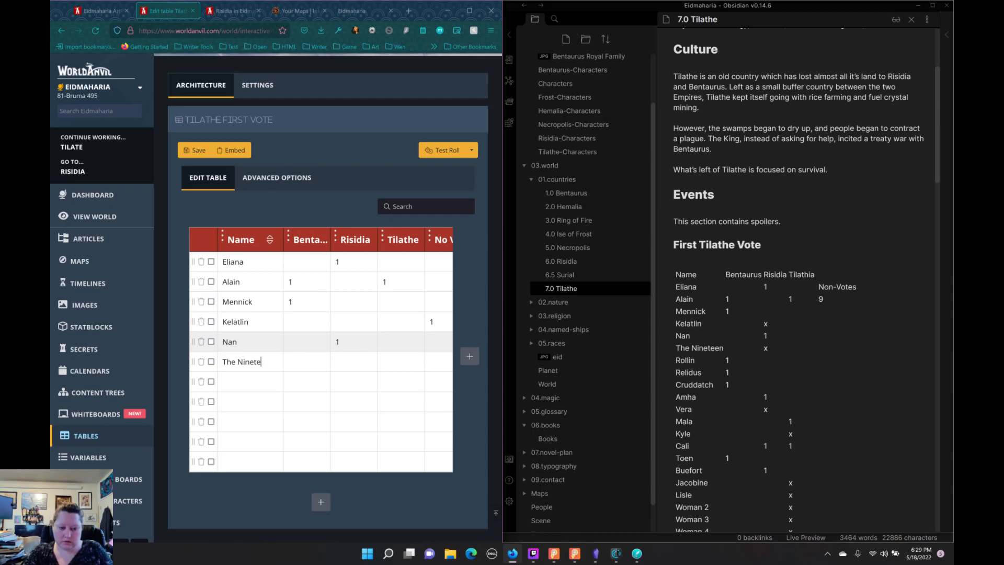
pyautogui.press('Tab')
pyautogui.press('Tab')
pyautogui.press('Tab')
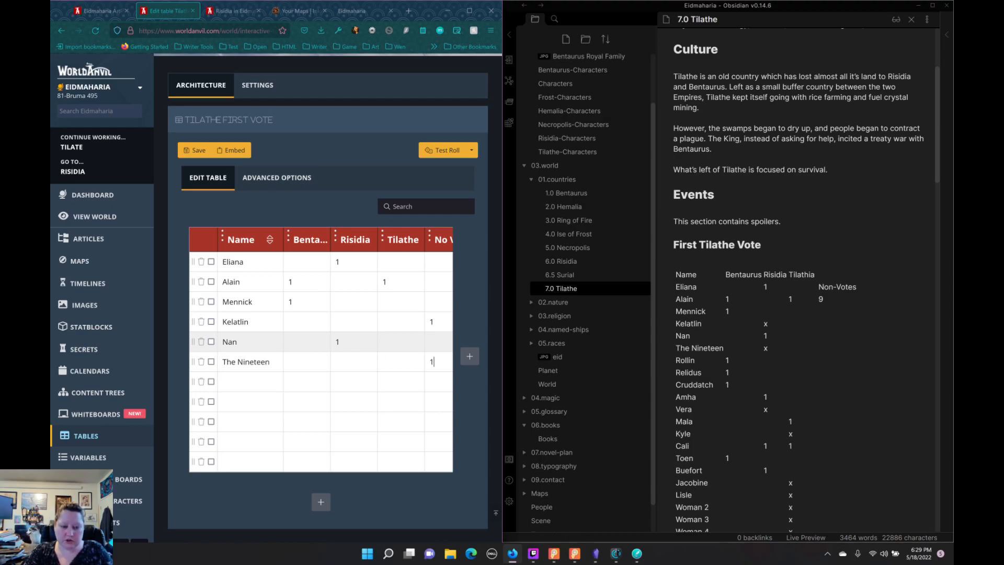
pyautogui.press('Tab')
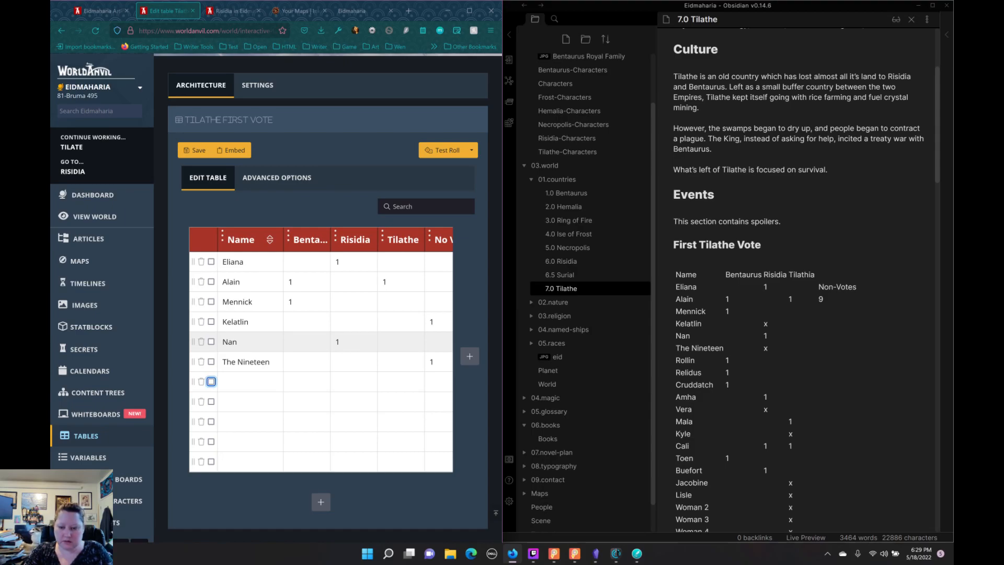
# Step: Add Rollin in the row below The Nineteen with a vote of 1 under Bentaurus
pyautogui.press('Tab')
pyautogui.write('Rollin')
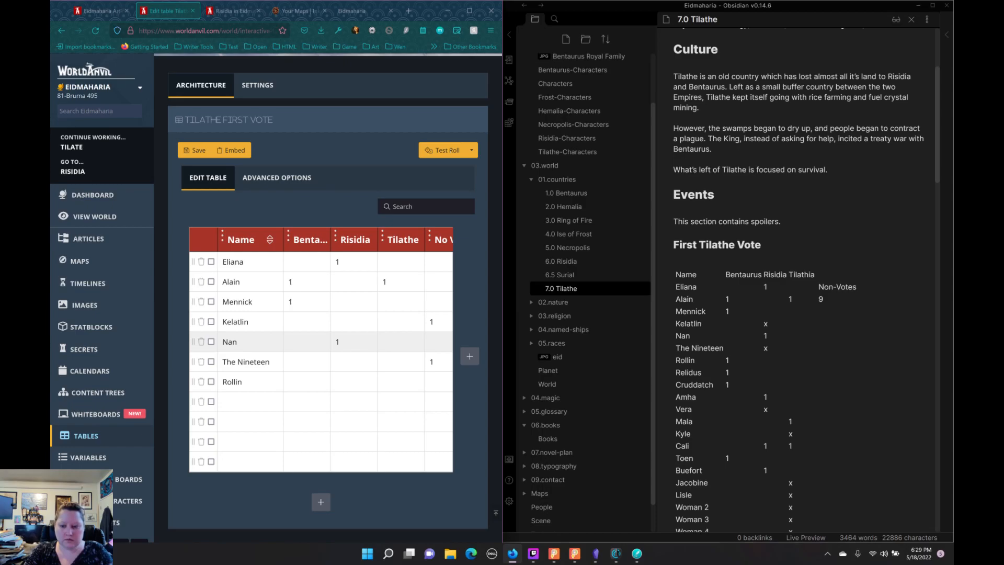
pyautogui.press('Tab')
pyautogui.press('Tab')
pyautogui.press('Tab')
pyautogui.press('Tab')
# Step: Enter Relidus in the row below Rollin and record a vote of 1 under Bentaurus
pyautogui.write('Relidus')
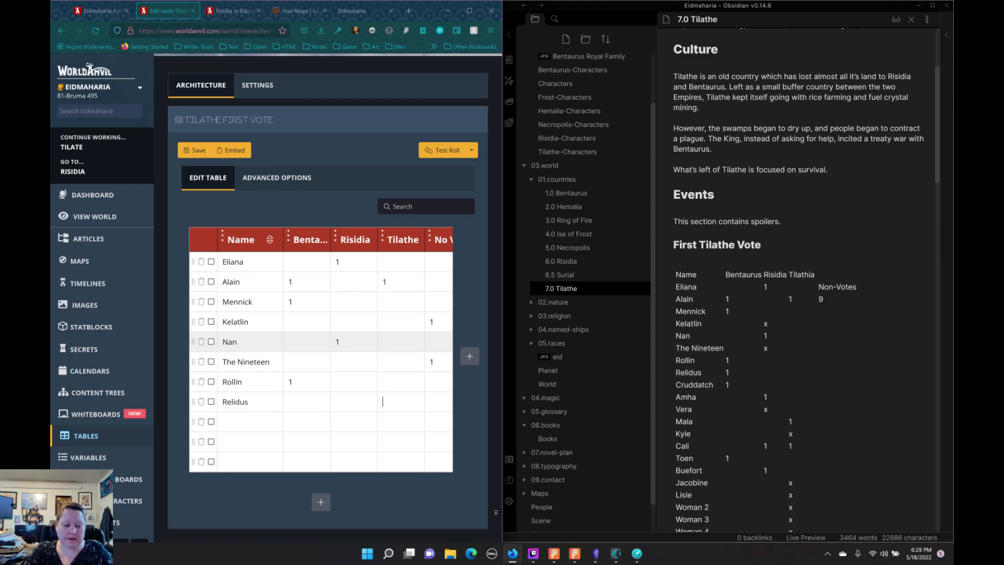
pyautogui.press('Tab')
pyautogui.hotkey('shift', 'Tab')
pyautogui.hotkey('shift', 'Tab')
pyautogui.hotkey('shift', 'Tab')
pyautogui.write('1')
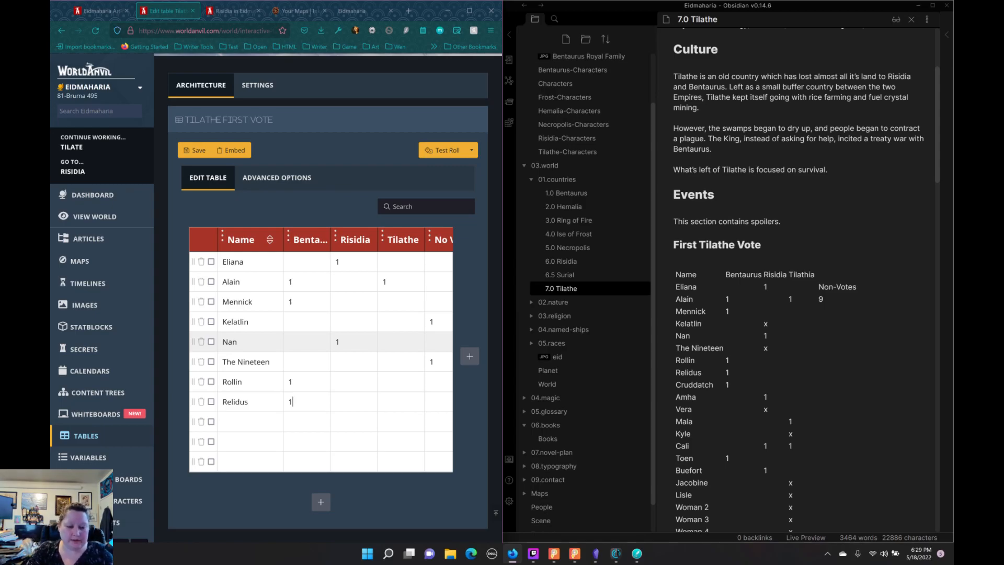
# Step: Enter Cruddatch, with a capital C, in the row below Relidus with a vote of 1 under Bentaurus
pyautogui.press('Tab')
pyautogui.press('Tab')
pyautogui.press('Tab')
pyautogui.press('Tab')
pyautogui.press('Tab')
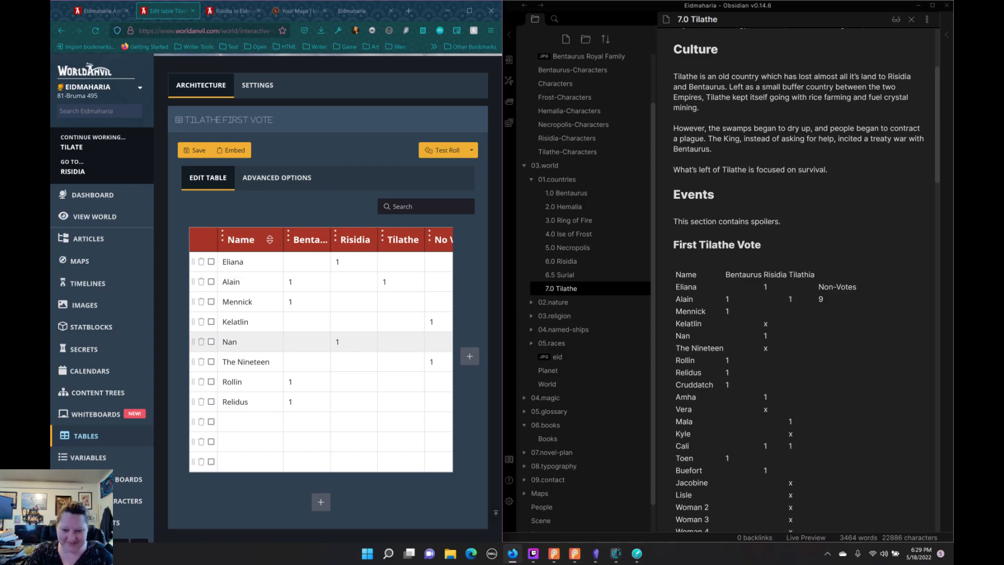
pyautogui.write('cruddatch')
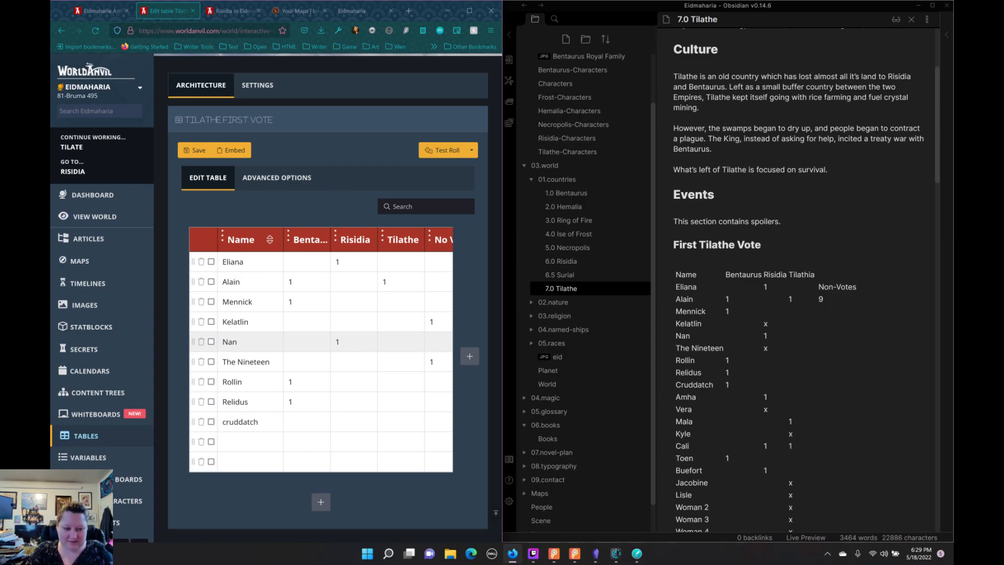
pyautogui.press('BackSpace')
pyautogui.press('BackSpace')
pyautogui.press('BackSpace')
pyautogui.press('BackSpace')
pyautogui.press('BackSpace')
pyautogui.press('BackSpace')
pyautogui.press('BackSpace')
pyautogui.press('BackSpace')
pyautogui.press('BackSpace')
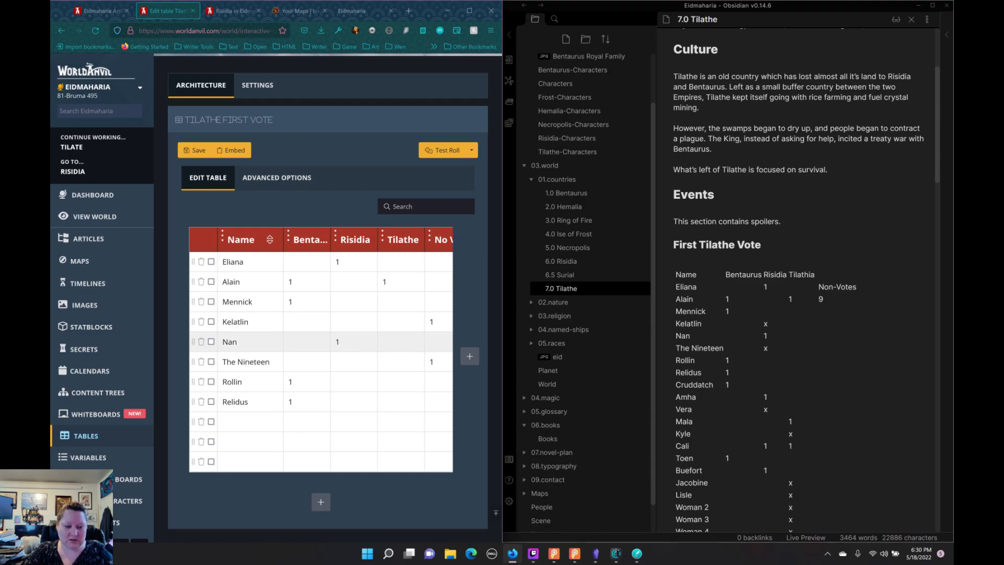
pyautogui.write('Crudd')
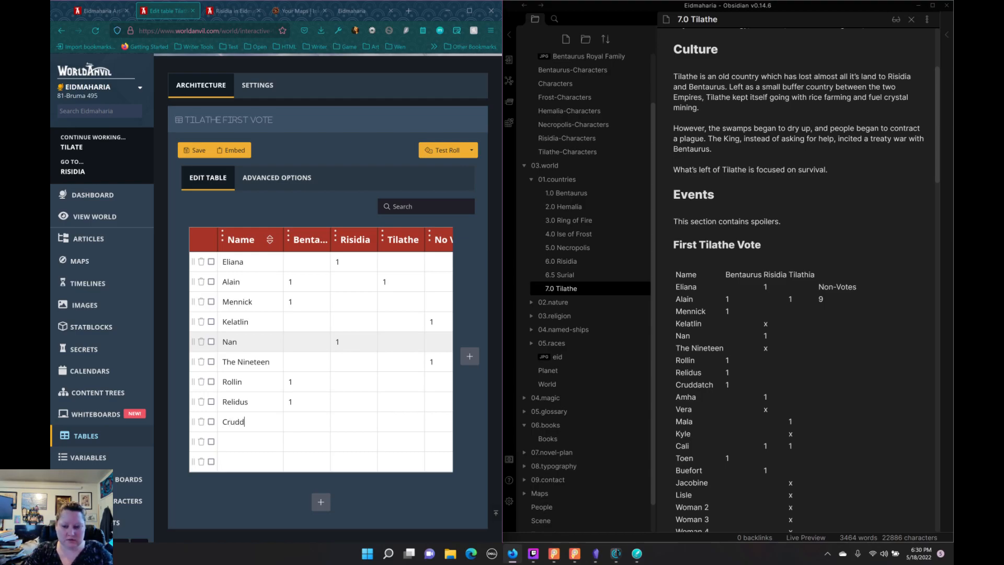
pyautogui.write('atch')
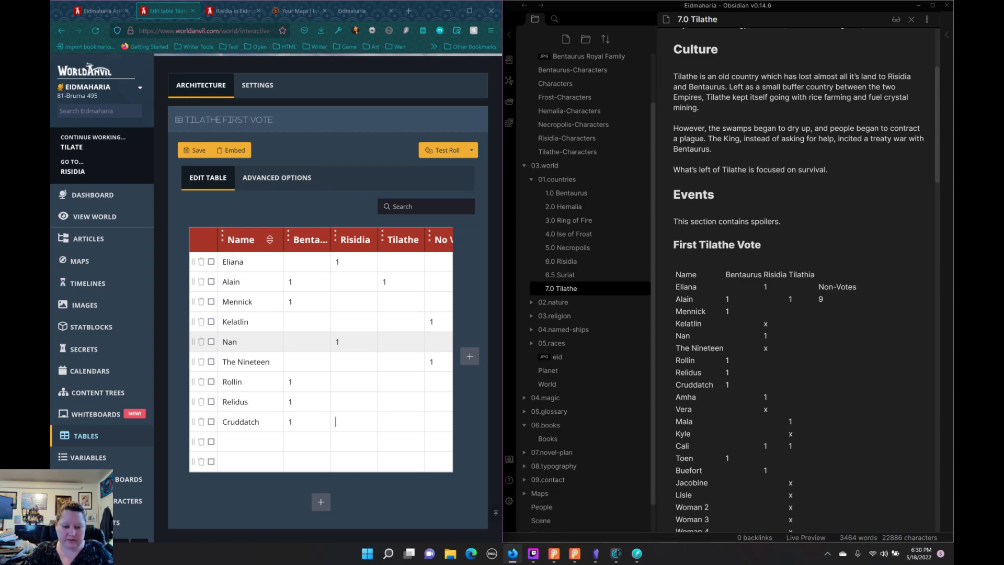
# Step: Enter Amha in the row below Cruddatch with a vote of 1 under Risidia
pyautogui.press('Tab')
pyautogui.press('Tab')
pyautogui.press('Tab')
pyautogui.press('Tab')
pyautogui.write('Am')
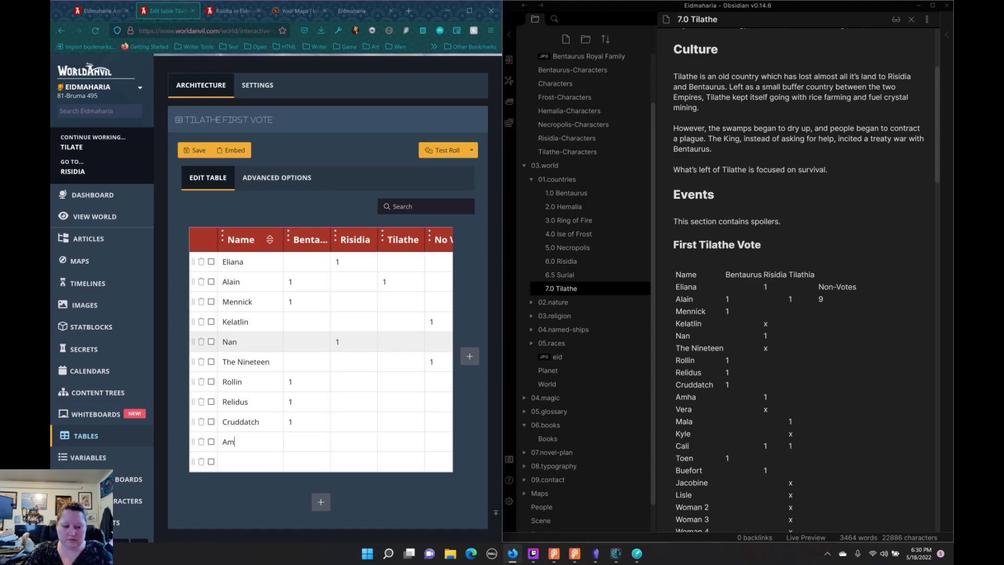
pyautogui.write('ha')
pyautogui.press('Tab')
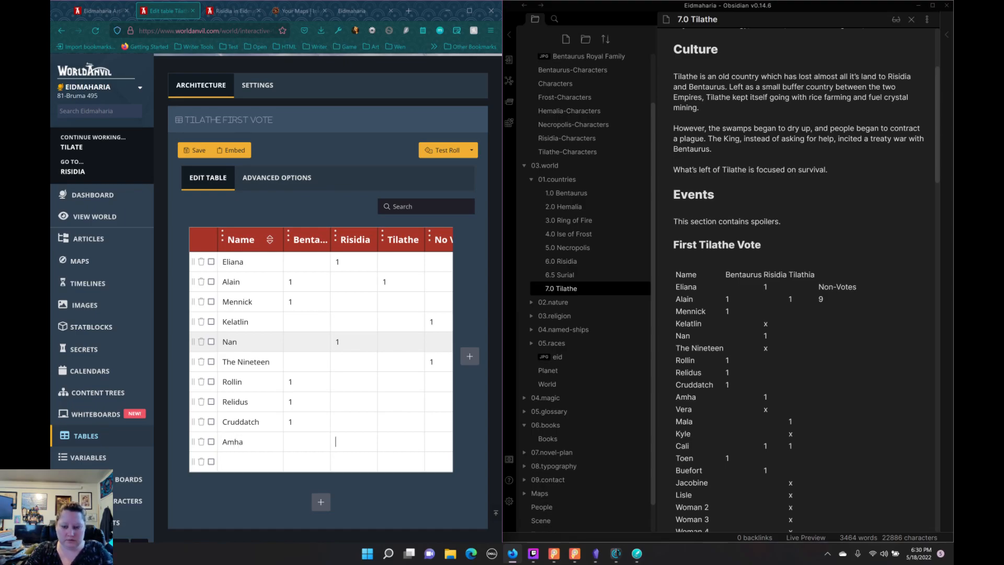
pyautogui.write('1')
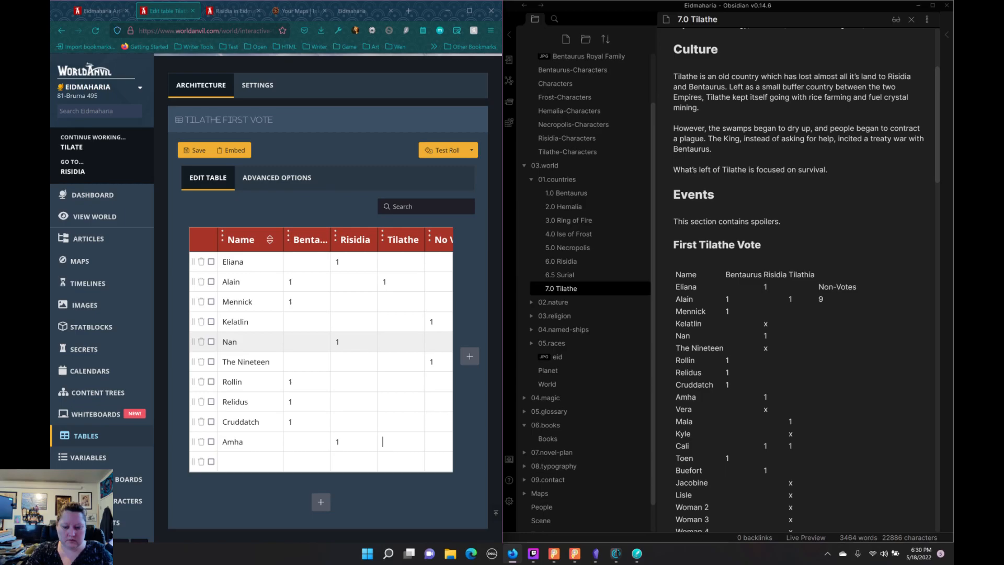
# Step: Enter Vera in the last blank row of the table with a 1 under Risidia
pyautogui.press('Tab')
pyautogui.press('Tab')
pyautogui.press('Tab')
pyautogui.press('Tab')
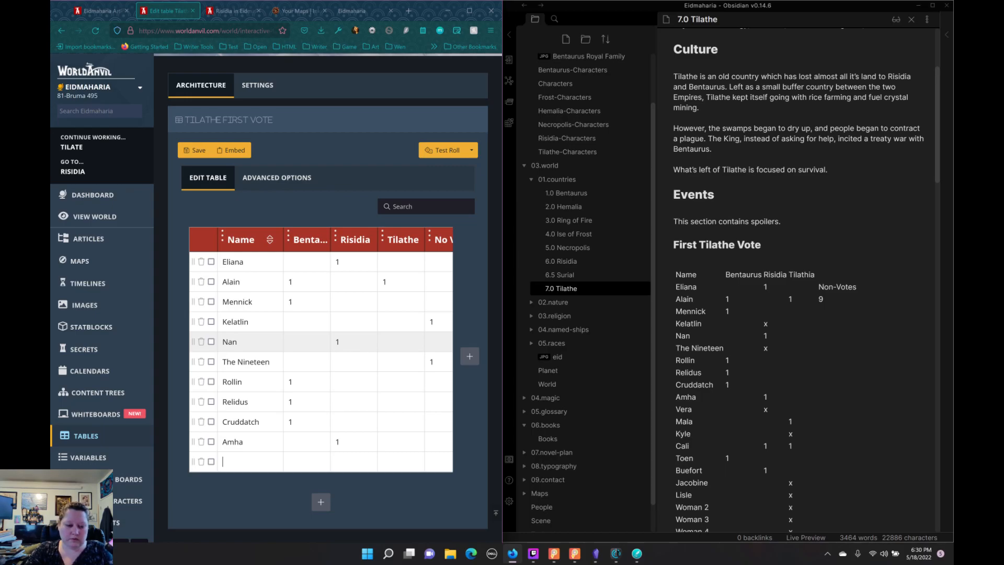
pyautogui.write('Vera')
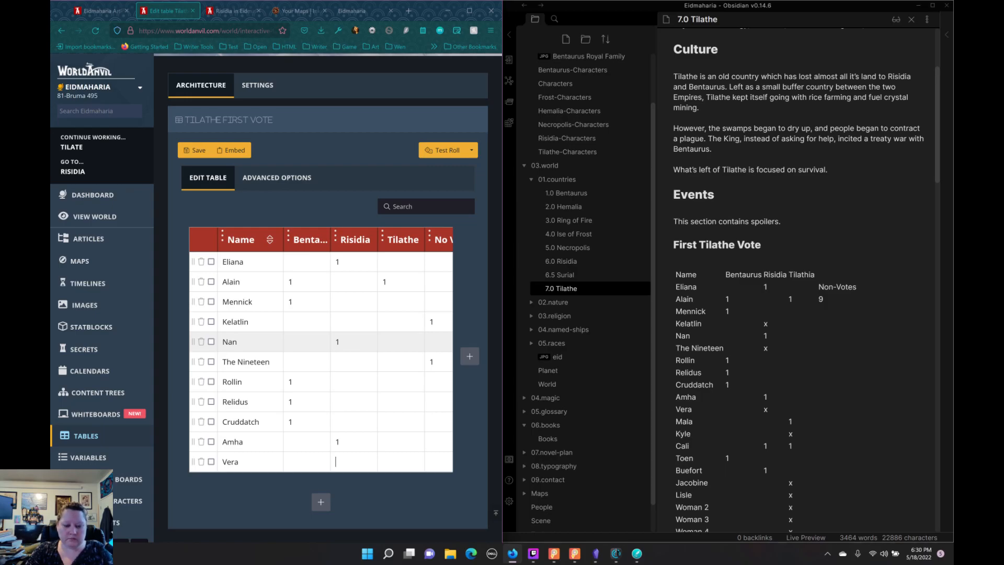
pyautogui.press('Tab')
pyautogui.press('Tab')
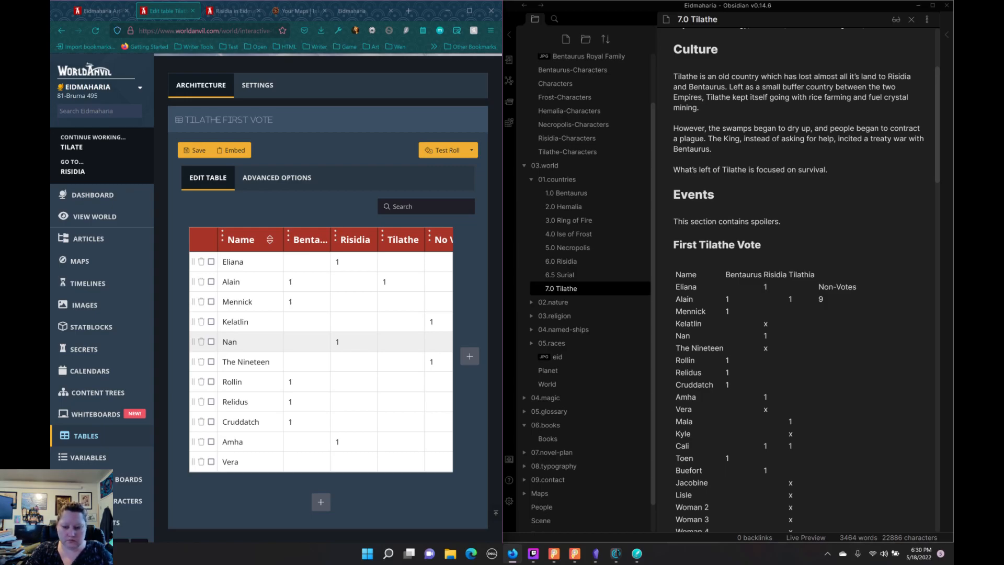
pyautogui.write('1')
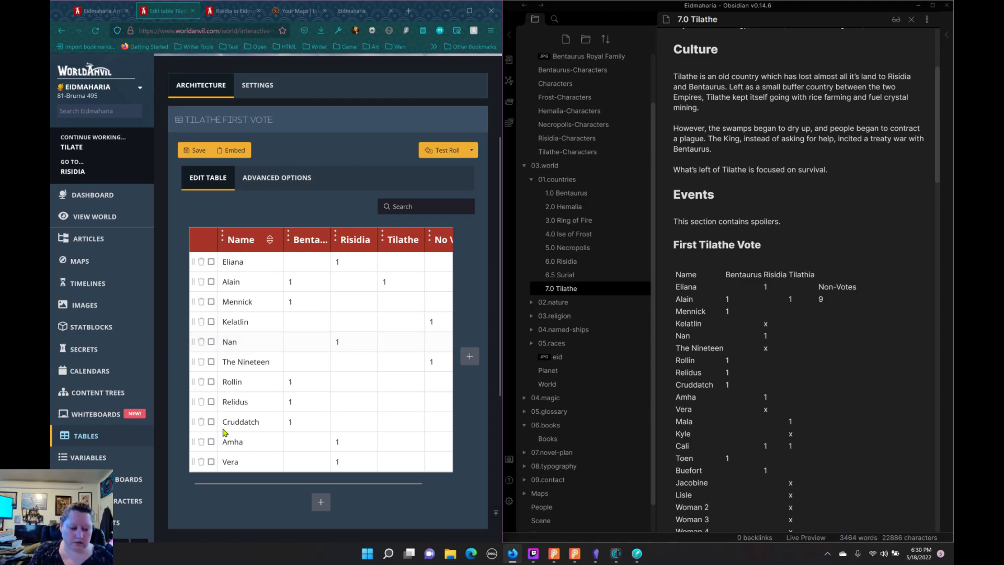
# Step: Add six blank rows below Vera in the Tilathe First Vote table
pyautogui.scroll(-5, 225, 466)
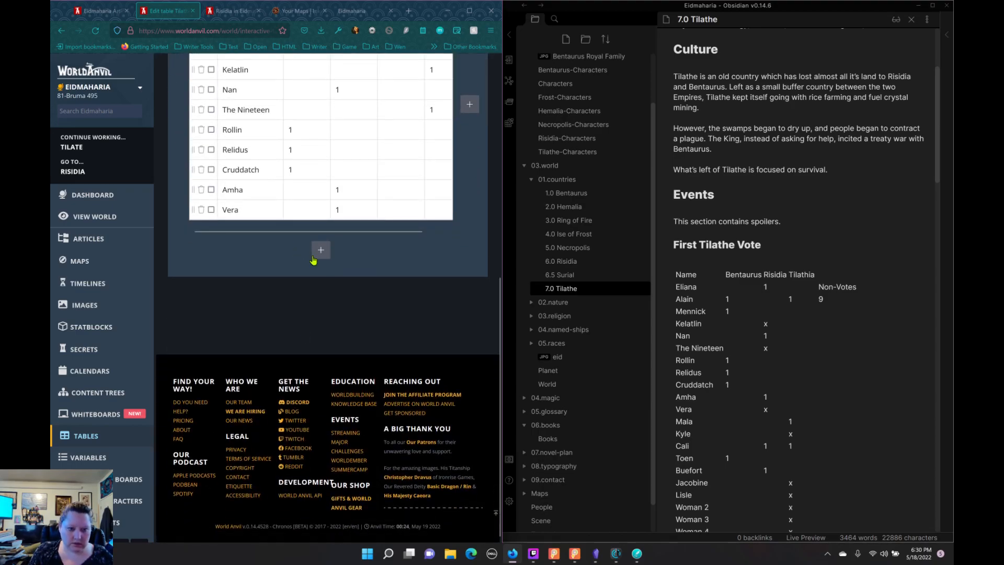
pyautogui.click(320, 254)
pyautogui.click(322, 276)
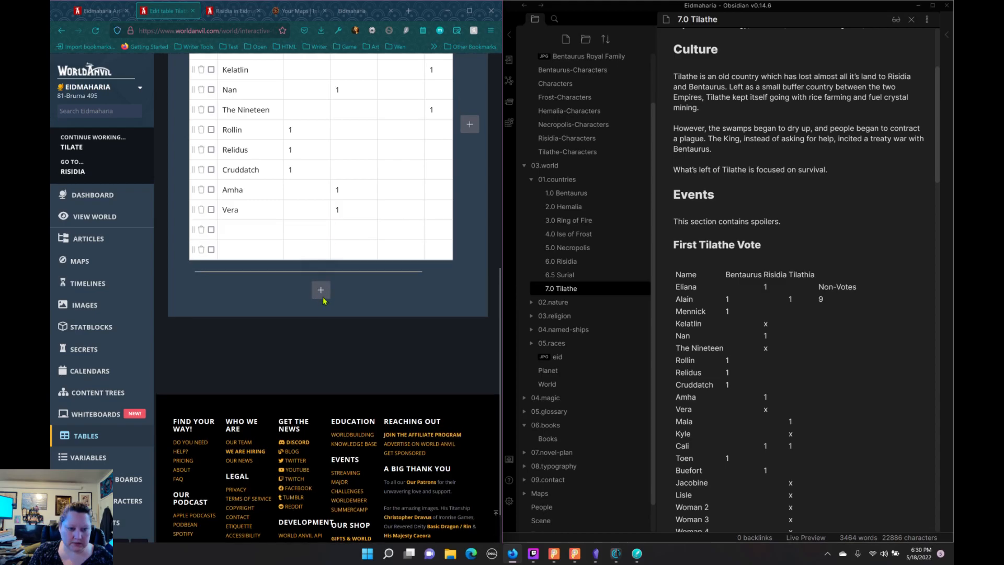
pyautogui.click(323, 296)
pyautogui.click(322, 312)
pyautogui.click(322, 332)
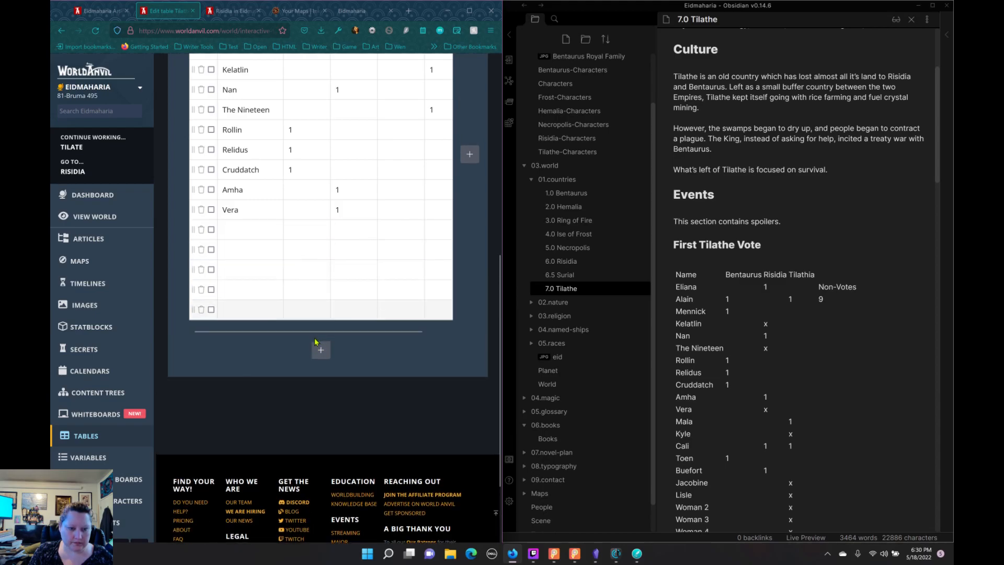
pyautogui.click(321, 354)
# Step: Enter Mala in the first new row with a vote of 1 under Tilathe, leaving Risidia empty
pyautogui.click(263, 238)
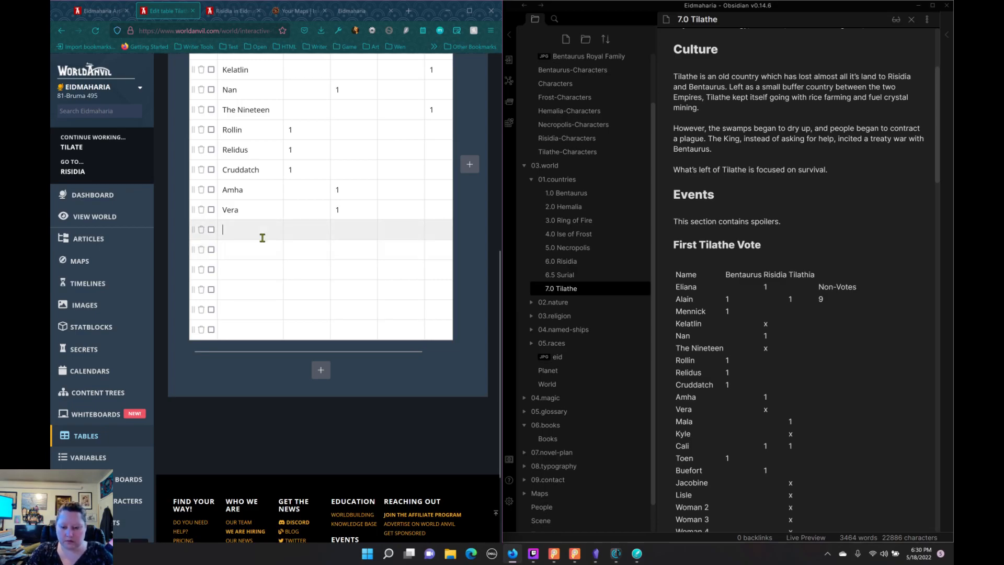
pyautogui.write('Ma')
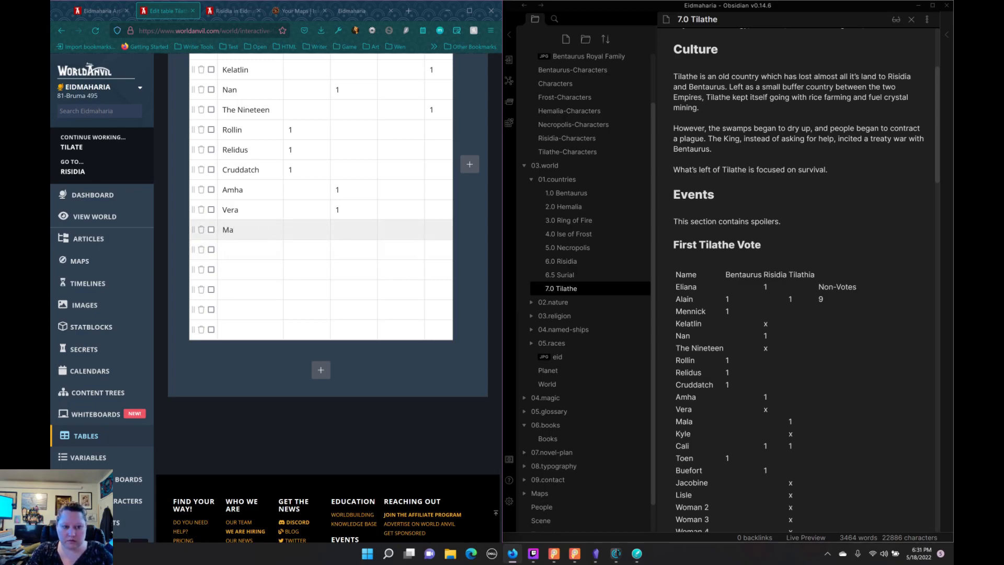
pyautogui.write('la')
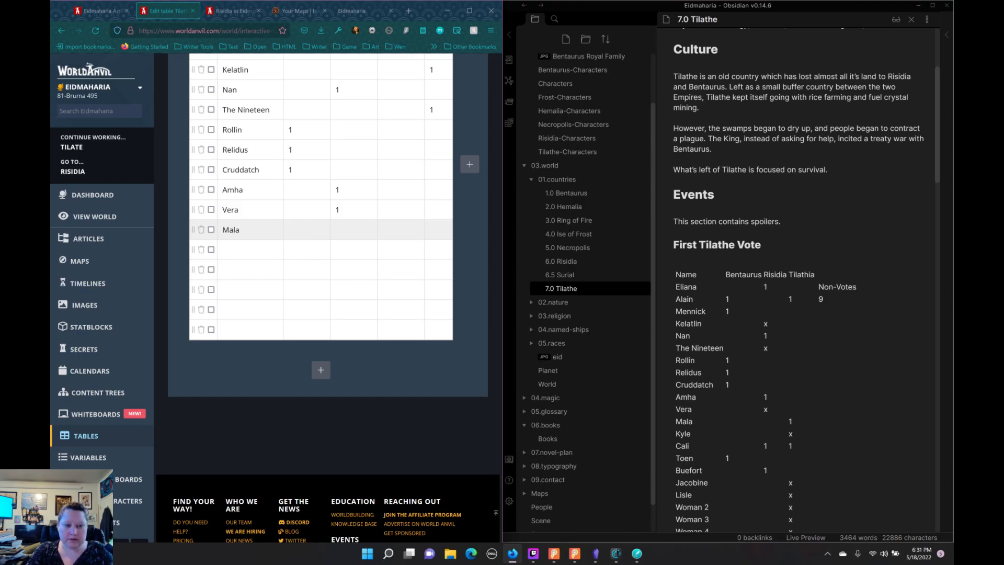
pyautogui.write('1')
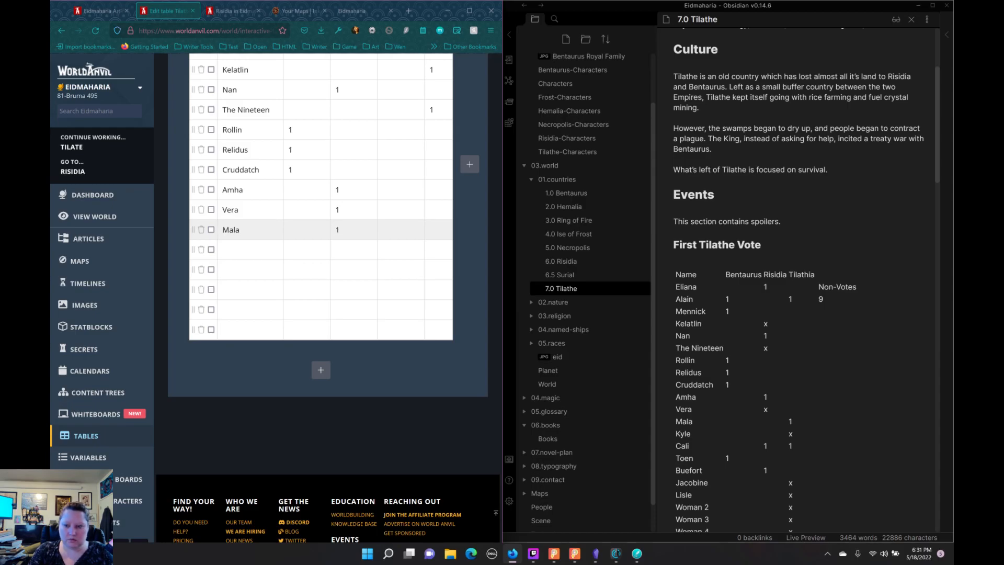
pyautogui.press('BackSpace')
pyautogui.press('Tab')
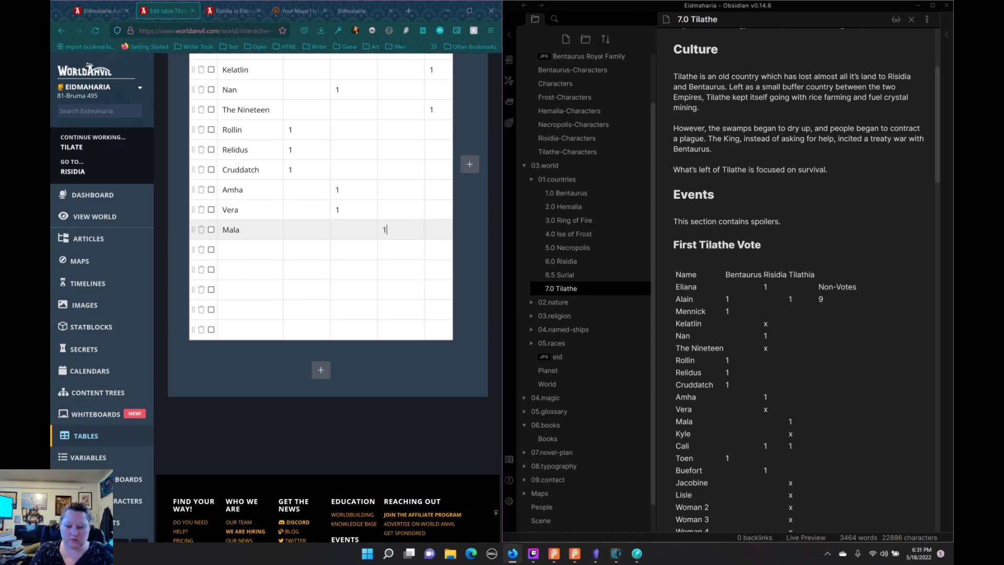
pyautogui.press('BackSpace')
pyautogui.press('Tab')
# Step: Correct Vera's row by removing the 1 under Risidia and entering 1 in the no-vote column
pyautogui.scroll(1, 340, 246)
pyautogui.doubleClick(335, 260)
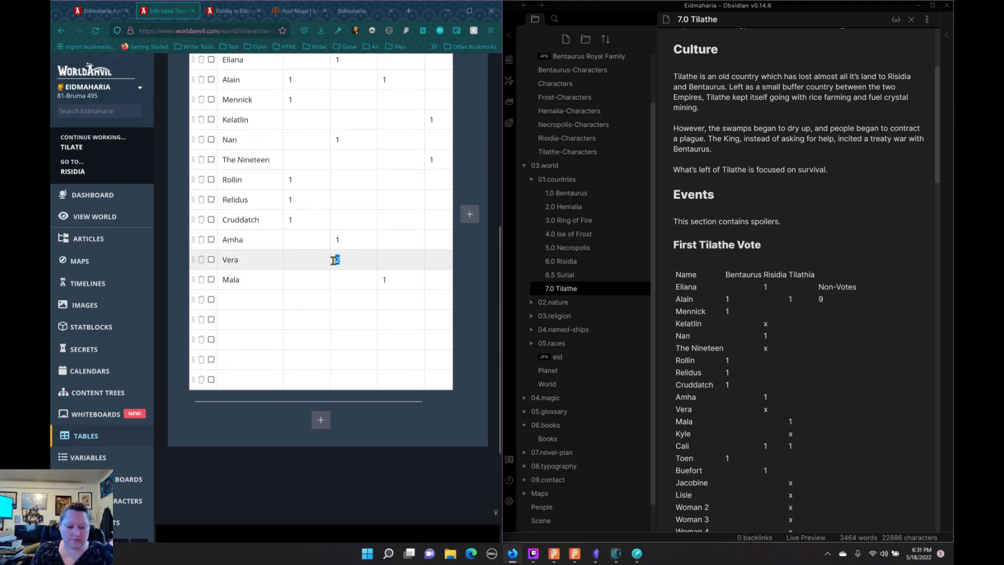
pyautogui.press('BackSpace')
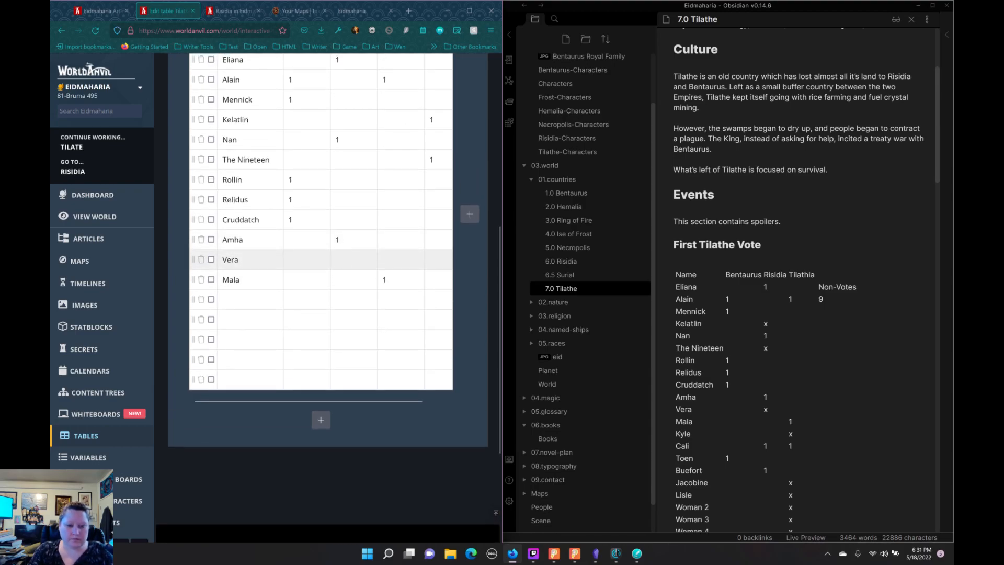
pyautogui.press('Tab')
pyautogui.press('Tab')
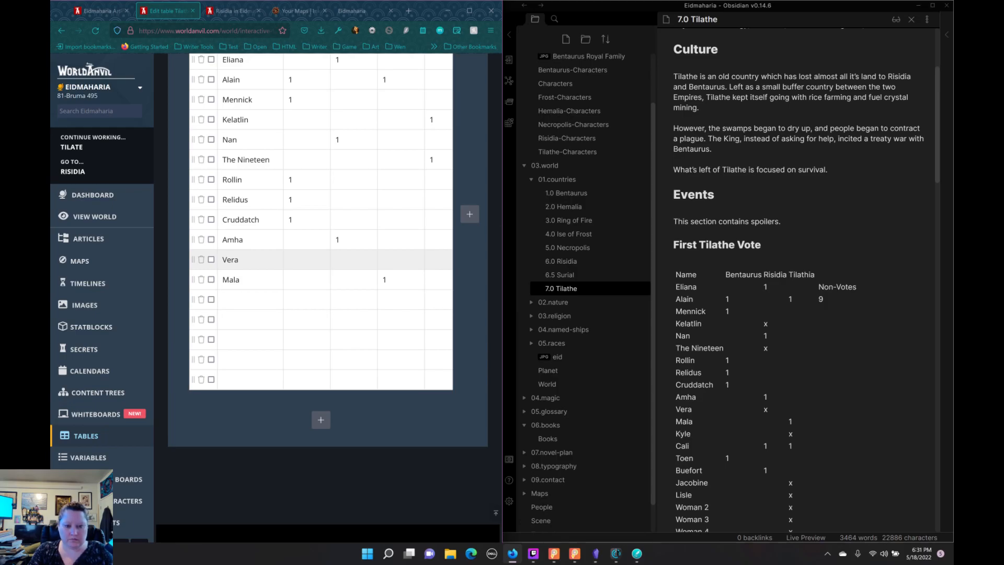
# Step: Enter Kyle in the row below Mala with a 1 in the no-vote column
pyautogui.press('Tab')
pyautogui.press('Tab')
pyautogui.press('Tab')
pyautogui.press('Tab')
pyautogui.press('Tab')
pyautogui.press('Tab')
pyautogui.press('Tab')
pyautogui.press('Tab')
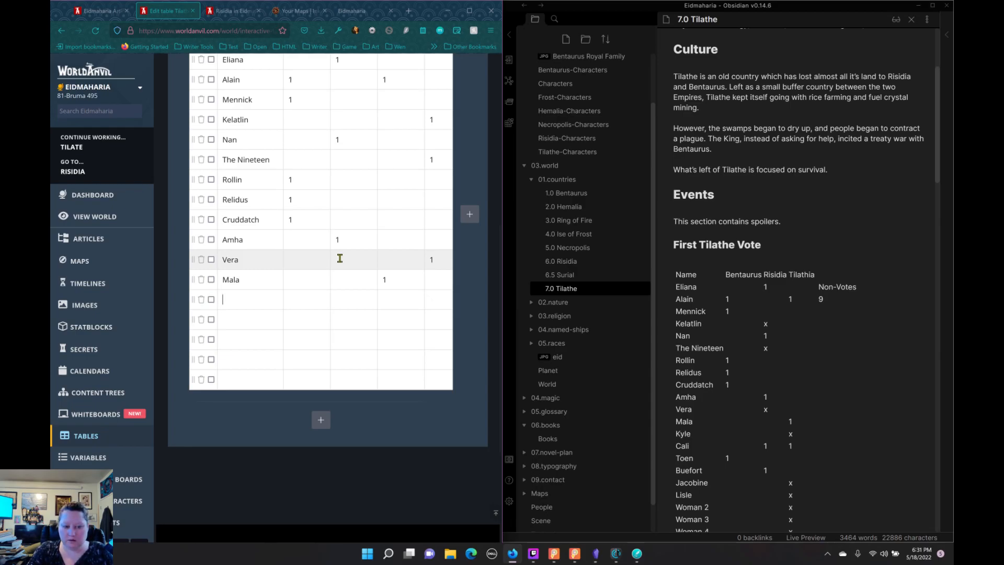
pyautogui.write('Kyle')
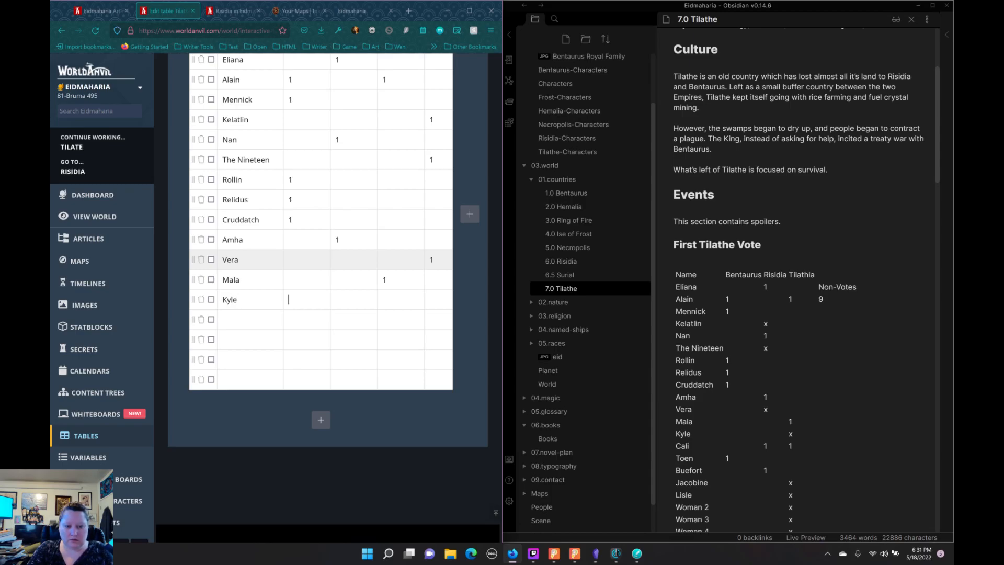
pyautogui.press('Tab')
pyautogui.press('Tab')
pyautogui.press('Tab')
pyautogui.press('BackSpace')
pyautogui.write('1')
# Step: Enter Cali in the row below Kyle with a 1 under Tilathe
pyautogui.click(249, 315)
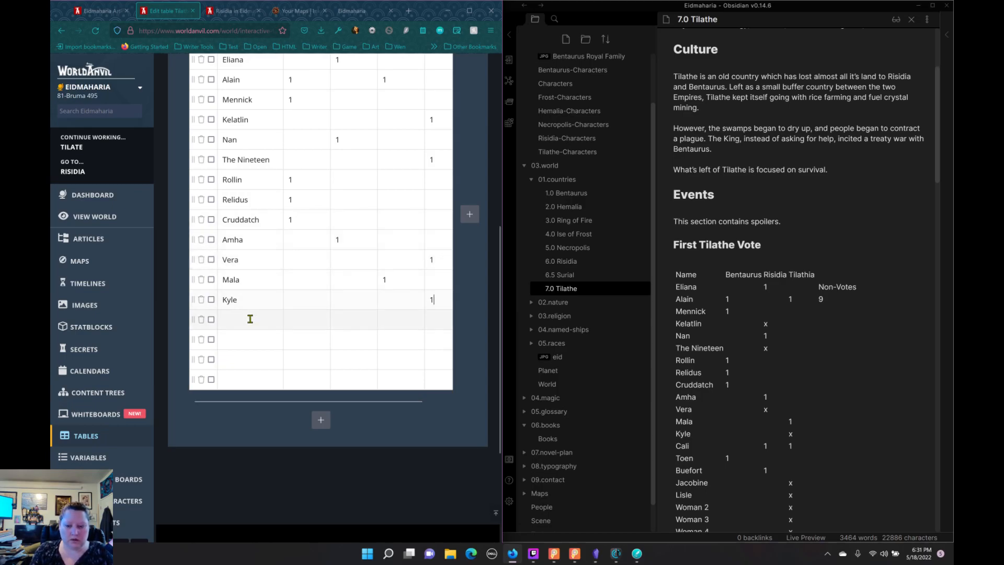
pyautogui.write('Cali')
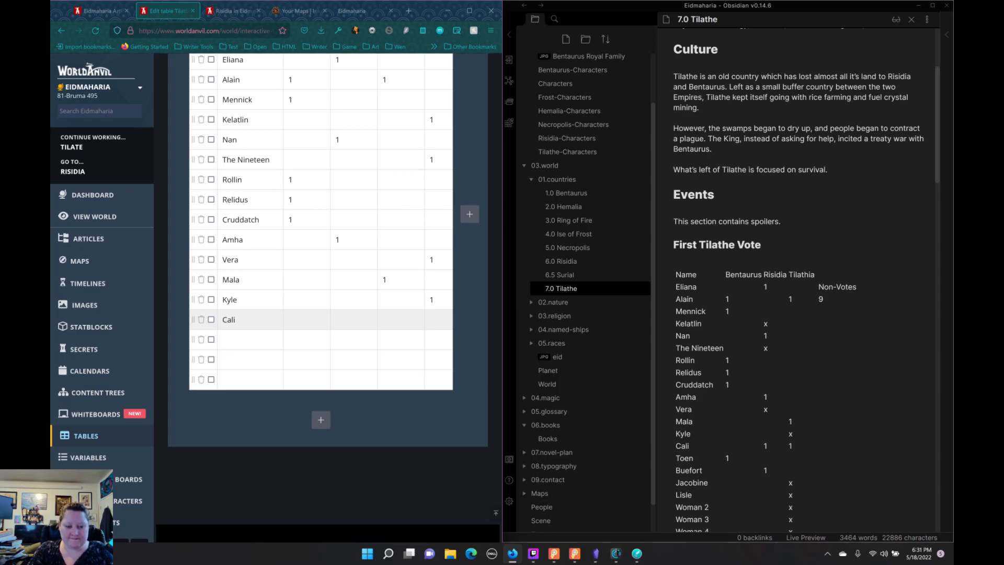
pyautogui.press('Tab')
pyautogui.press('Tab')
pyautogui.press('Tab')
pyautogui.press('Tab')
pyautogui.press('Tab')
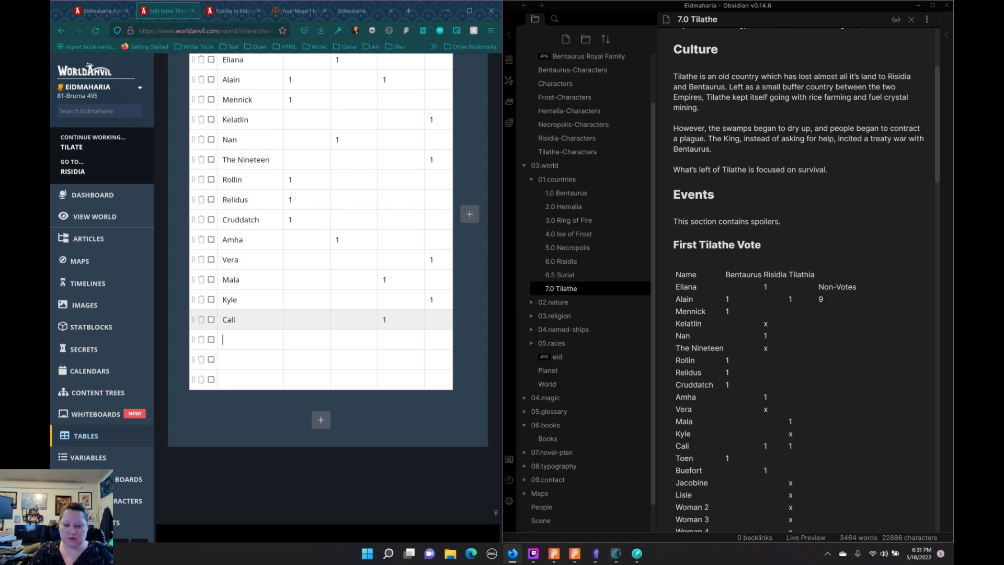
# Step: Enter Toen in the row below Cali with a 1 under Bentaurus
pyautogui.write('Toen')
pyautogui.press('Tab')
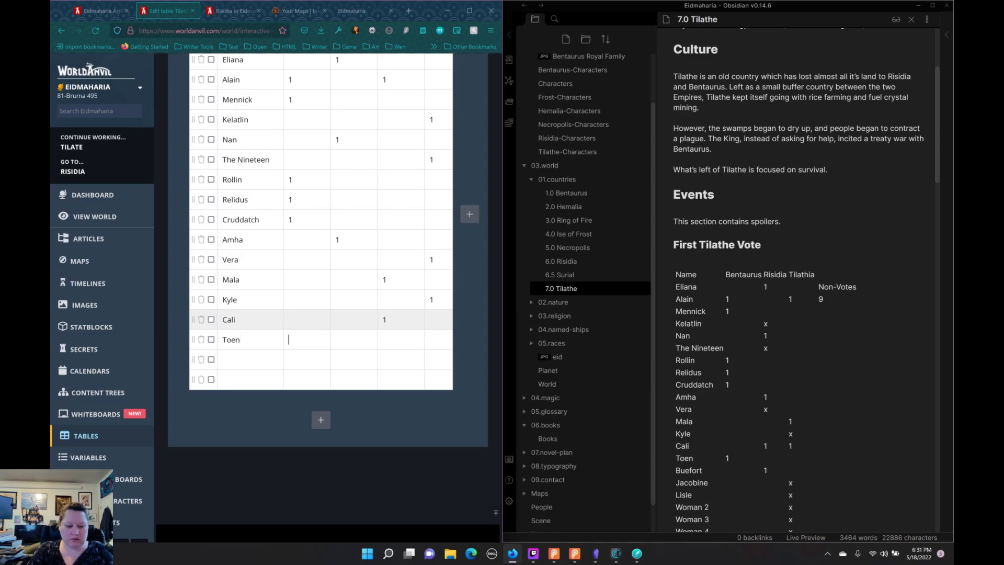
pyautogui.write('1')
pyautogui.press('Tab')
pyautogui.press('Tab')
pyautogui.press('Tab')
pyautogui.press('Tab')
pyautogui.press('Tab')
# Step: Enter Buefort in the row below Toen with a 1 under Risidia
pyautogui.write('Buefot')
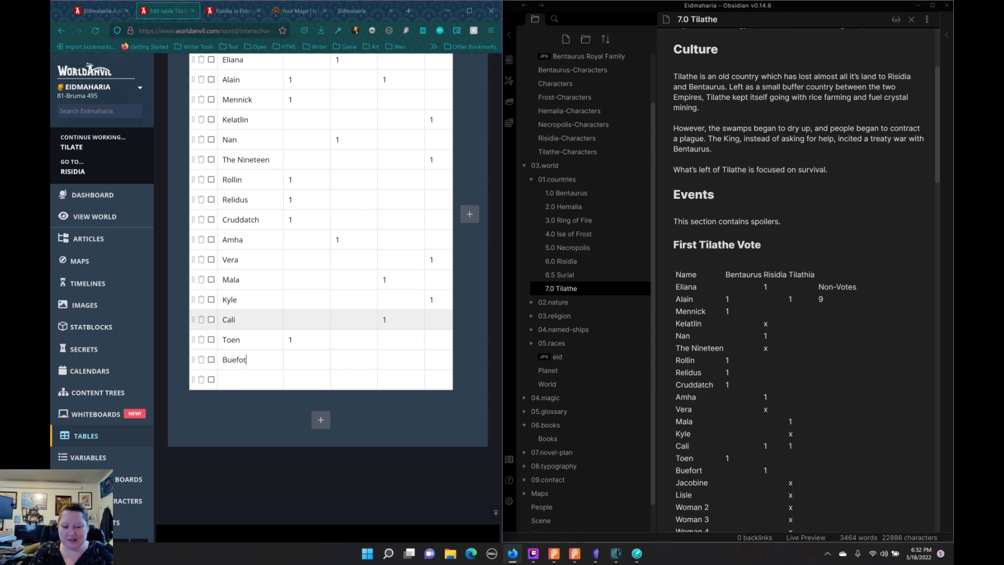
pyautogui.press('BackSpace')
pyautogui.write('rt')
pyautogui.press('Tab')
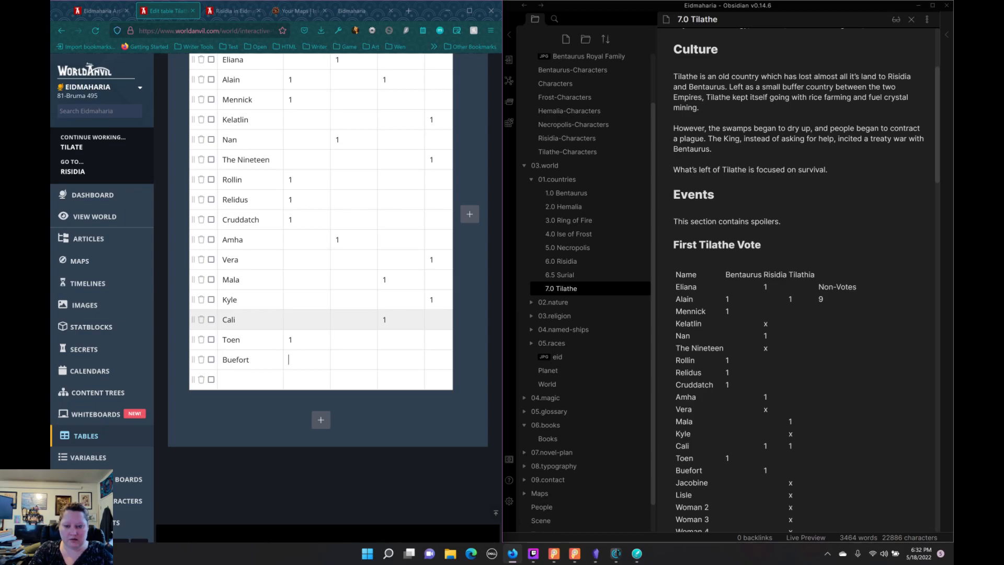
pyautogui.press('Tab')
# Step: Correct Cali's row to match the notes, with a 1 under both Risidia and Tilathe
pyautogui.click(382, 320)
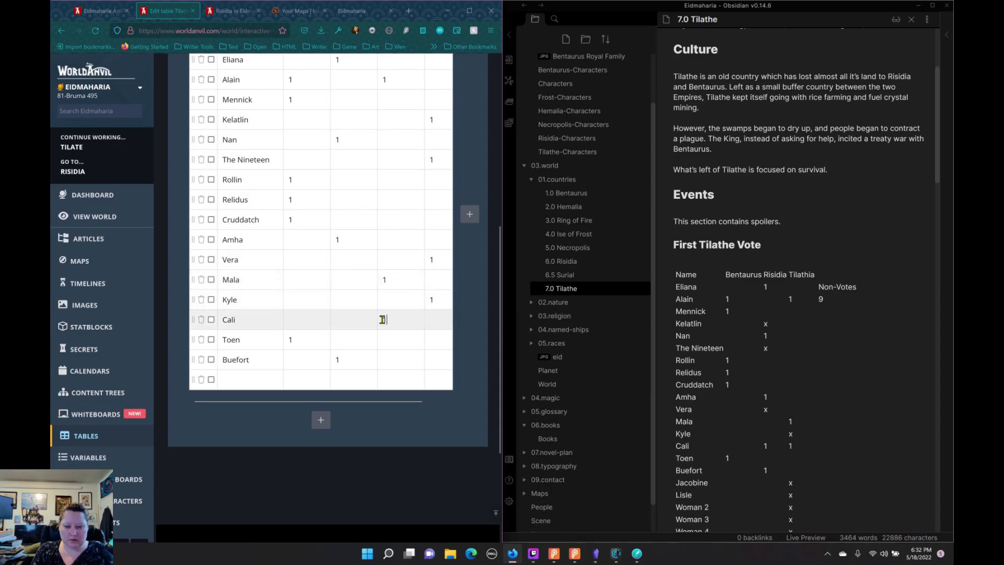
pyautogui.press('BackSpace')
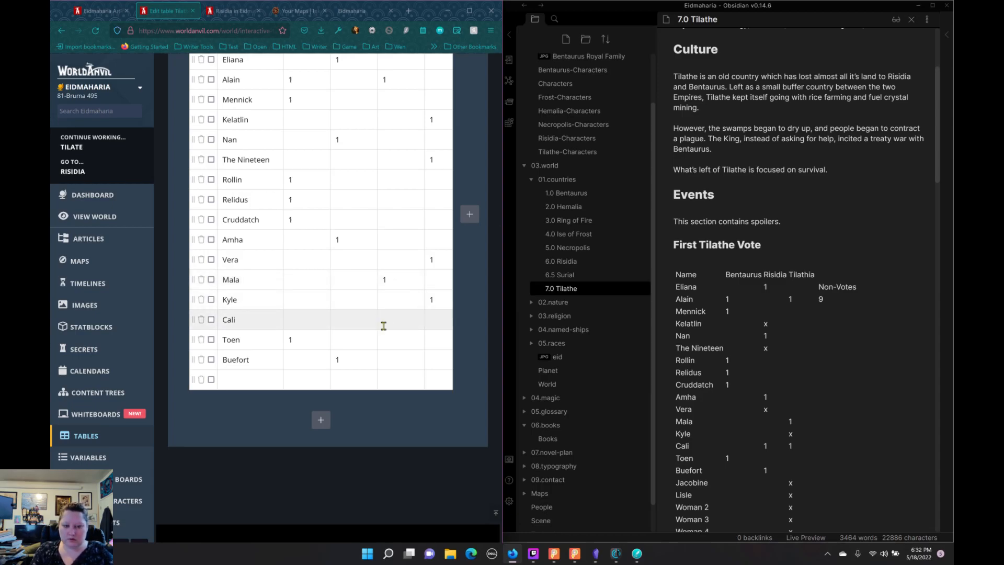
pyautogui.write('1')
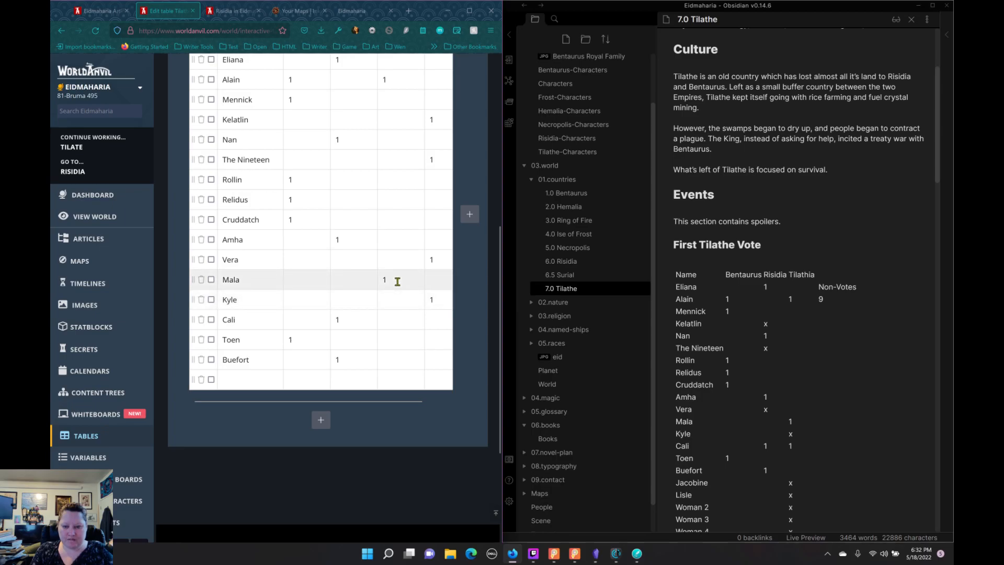
pyautogui.click(392, 319)
pyautogui.write('1')
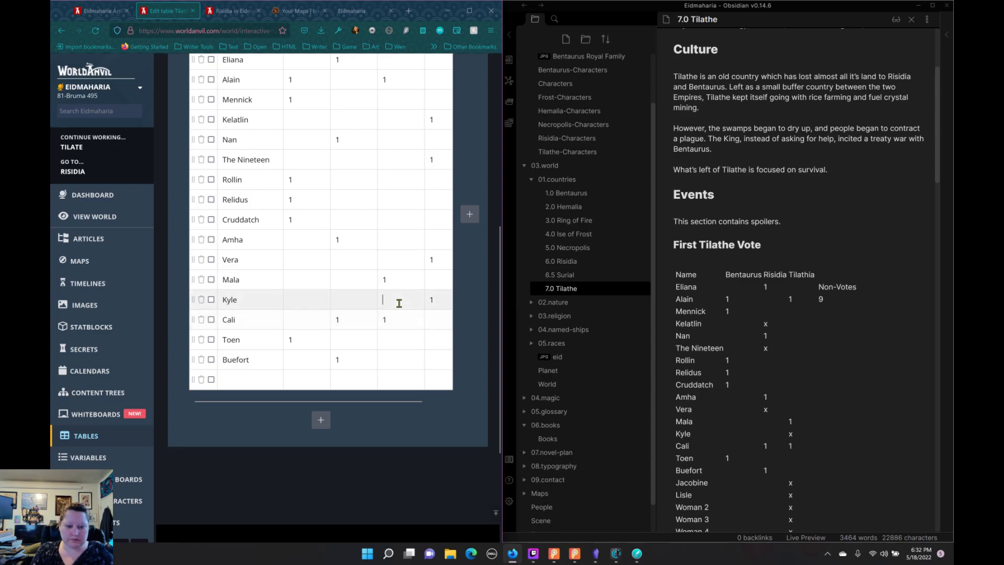
pyautogui.click(399, 302)
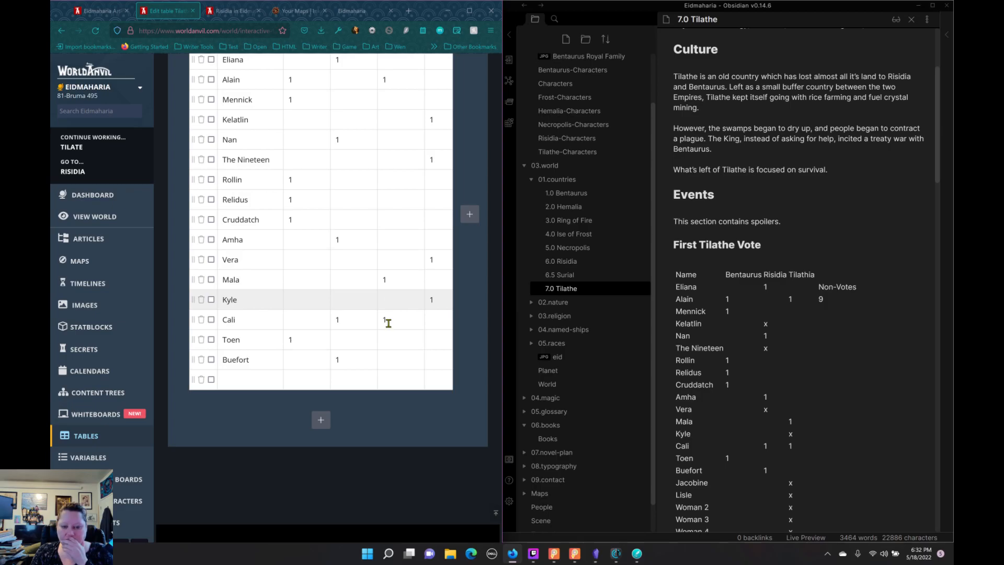
# Step: Enter Jacobine in the last blank row of the table with a 1 under Tilathe
pyautogui.click(246, 384)
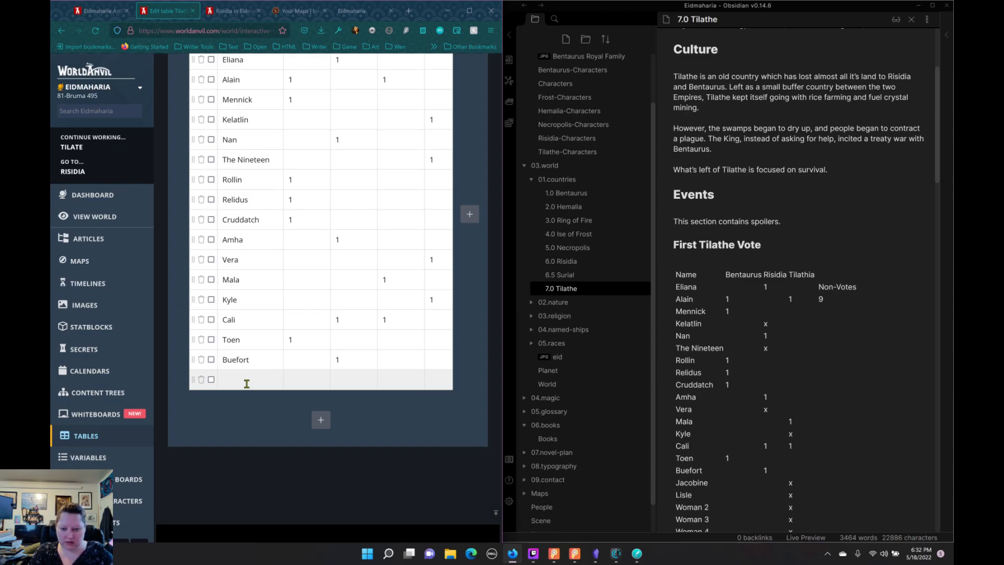
pyautogui.write('Jacobi')
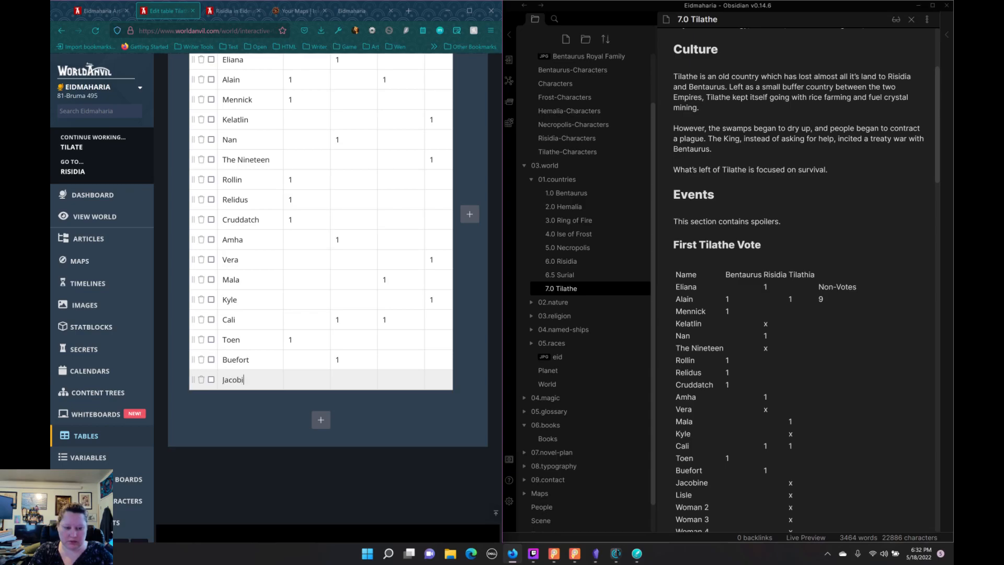
pyautogui.write('ne')
pyautogui.press('Tab')
pyautogui.press('Tab')
pyautogui.press('Tab')
pyautogui.write('1')
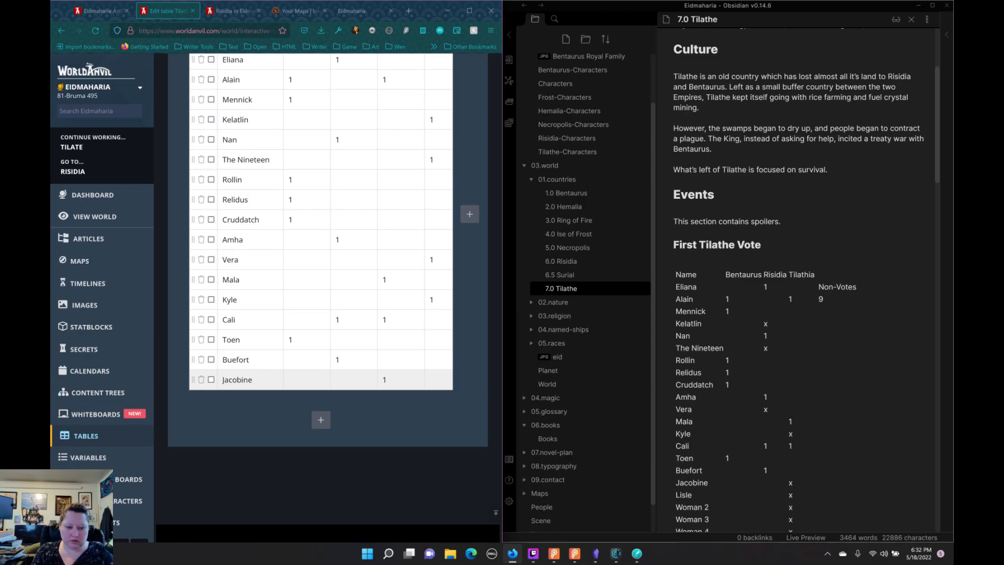
# Step: Add four blank rows below Jacobine in the Tilathe First Vote table
pyautogui.click(321, 421)
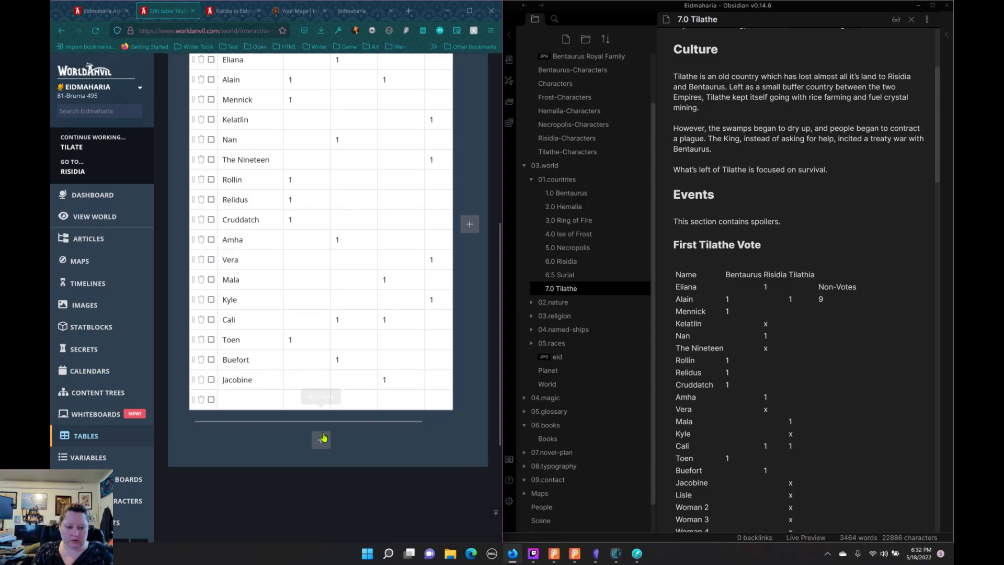
pyautogui.click(322, 441)
pyautogui.click(322, 461)
pyautogui.click(322, 479)
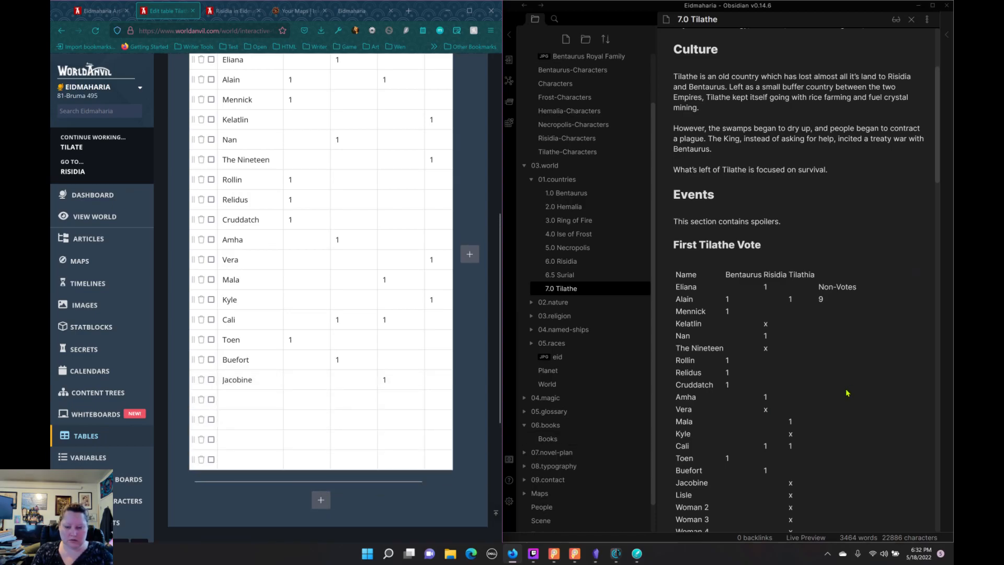
# Step: Enter Lisle in the first blank row below Jacobine with an x in the no-vote column
pyautogui.scroll(-4, 845, 393)
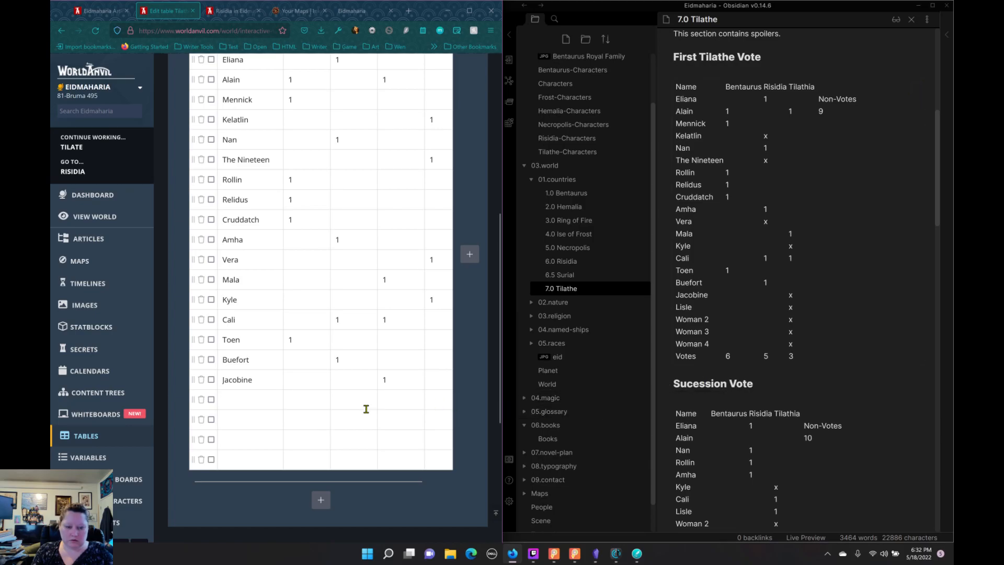
pyautogui.click(256, 399)
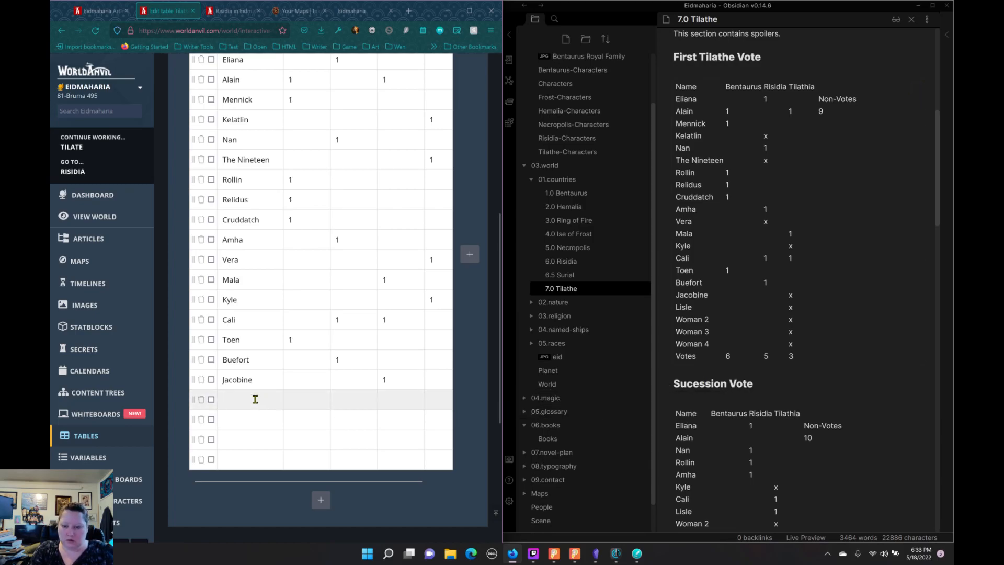
pyautogui.write('Lisle')
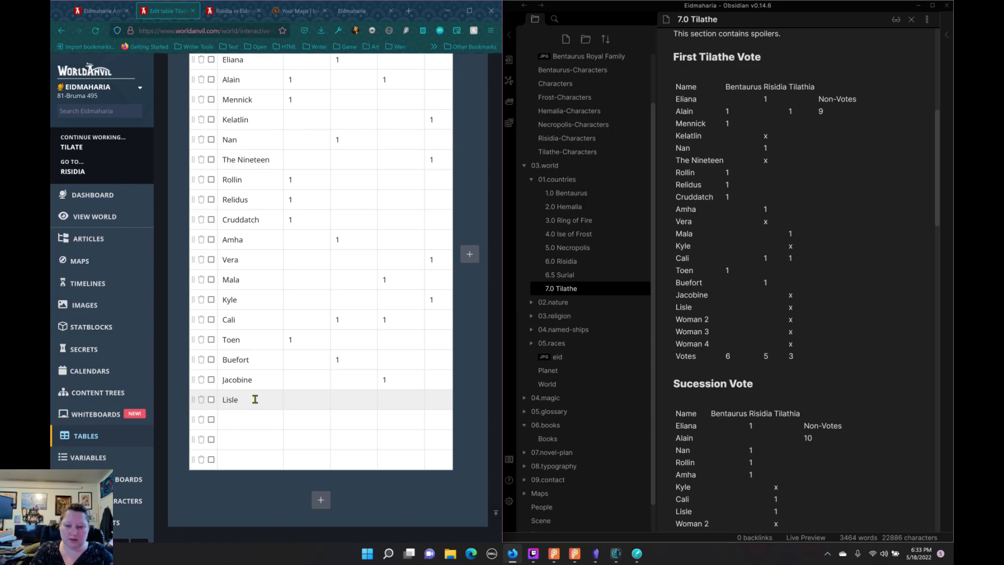
pyautogui.press('Tab')
# Step: Enter Woman 2 in the row below Lisle with an x in the no-vote column
pyautogui.press('Tab')
pyautogui.press('Tab')
pyautogui.press('Tab')
pyautogui.write('x')
pyautogui.press('Tab')
pyautogui.write('Wom')
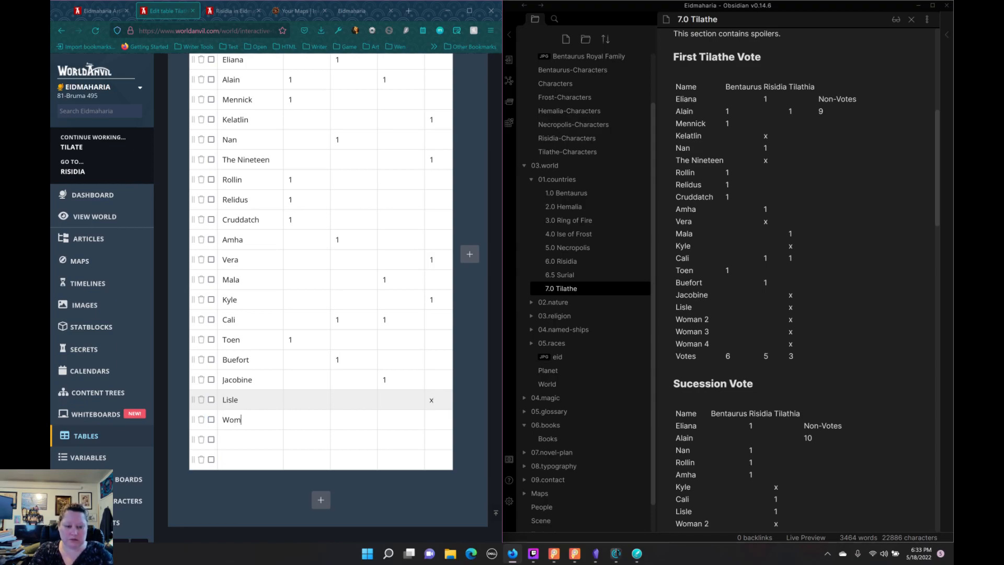
pyautogui.write('an 2')
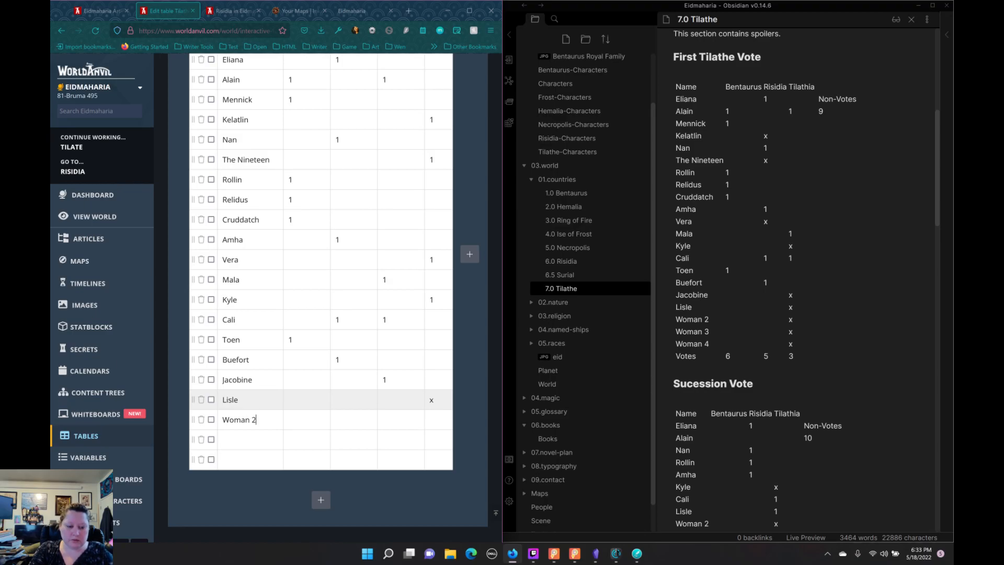
pyautogui.press('Tab')
pyautogui.press('Tab')
pyautogui.press('Tab')
pyautogui.press('Tab')
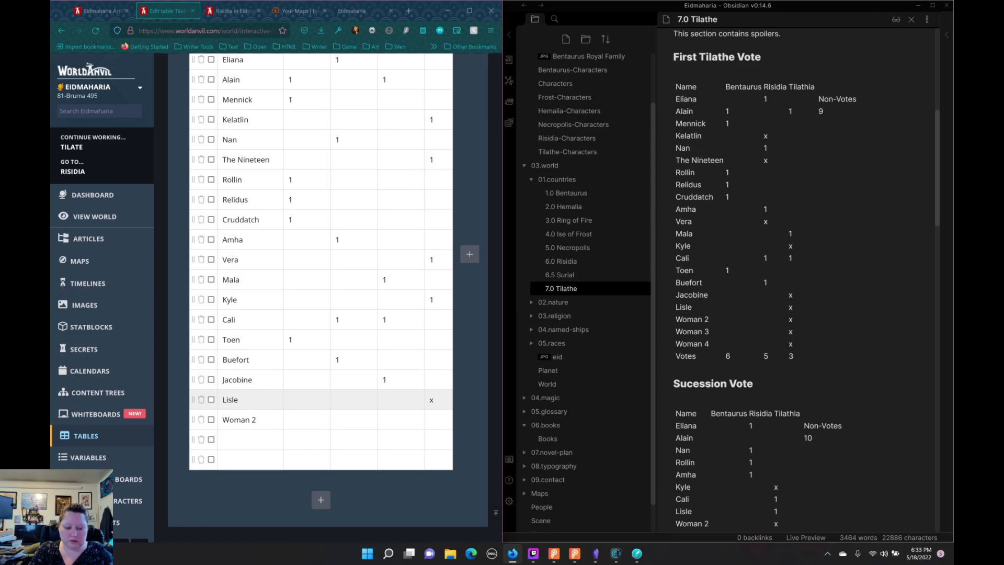
pyautogui.write('x')
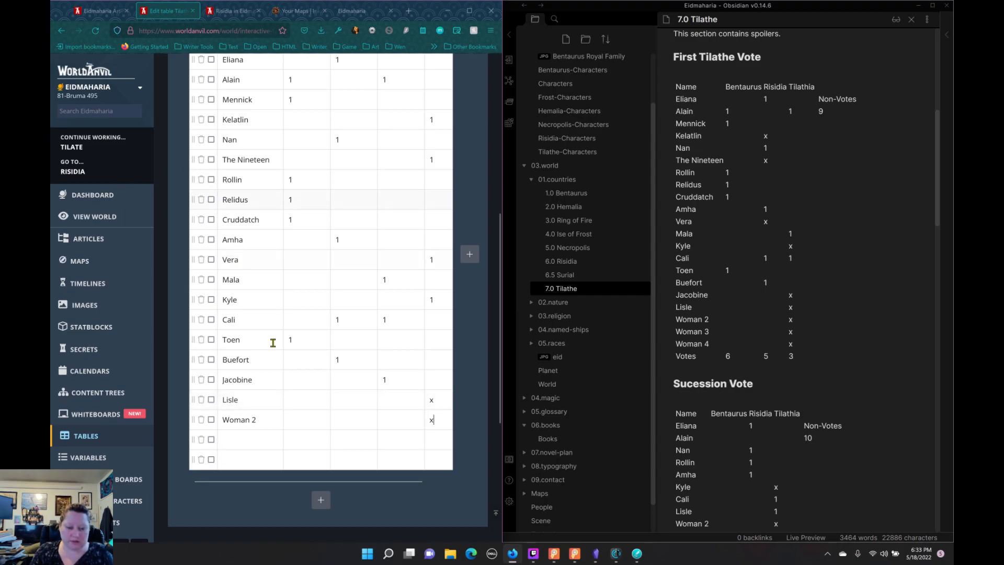
# Step: Enter Woman 3 in the row below Woman 2 with an x in the no-vote column
pyautogui.click(264, 446)
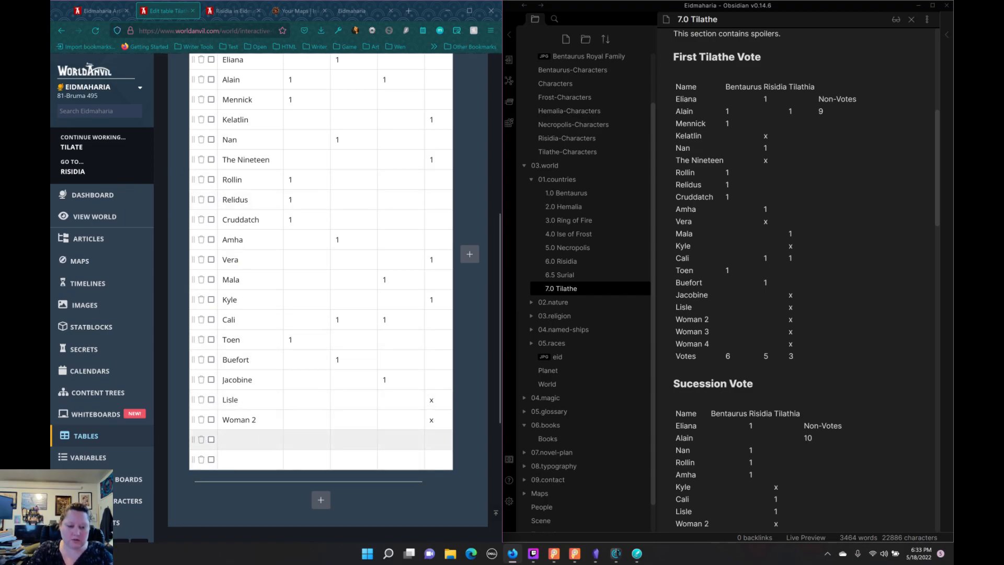
pyautogui.write('Woman')
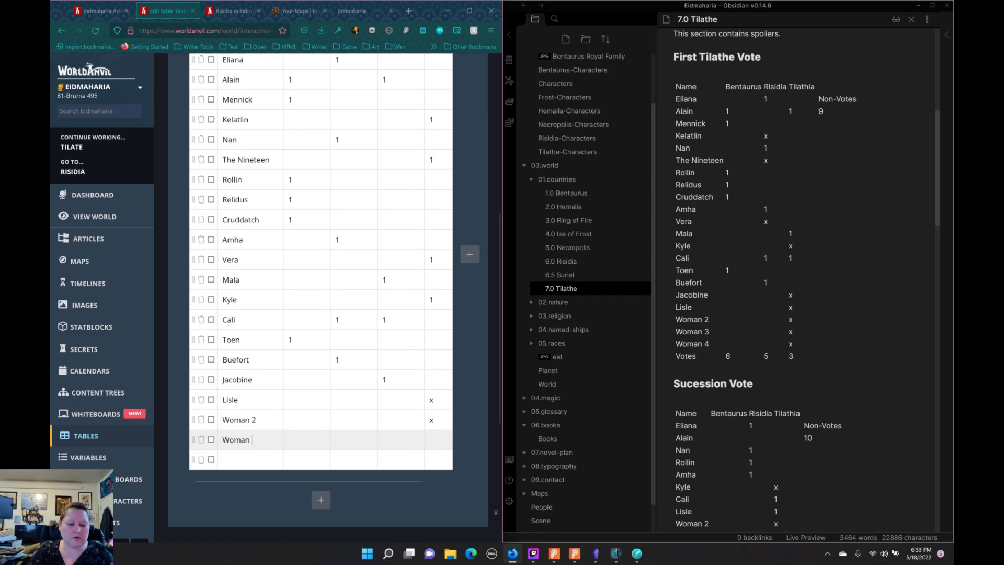
pyautogui.write(' 3')
pyautogui.press('Tab')
pyautogui.press('Tab')
pyautogui.press('Tab')
pyautogui.press('Tab')
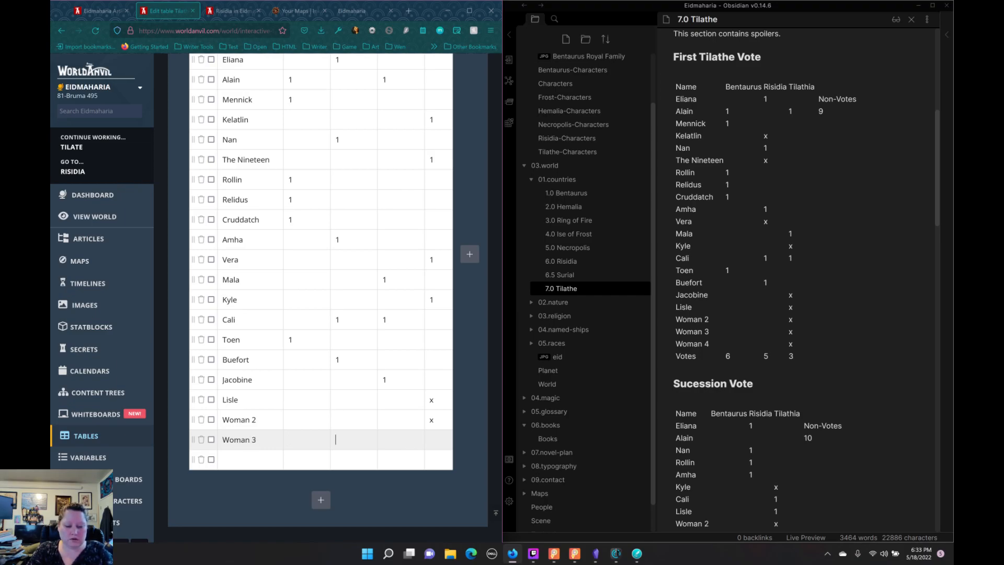
pyautogui.write('x')
# Step: Enter Woman 4 in the last blank row with an x in the no-vote column
pyautogui.click(258, 455)
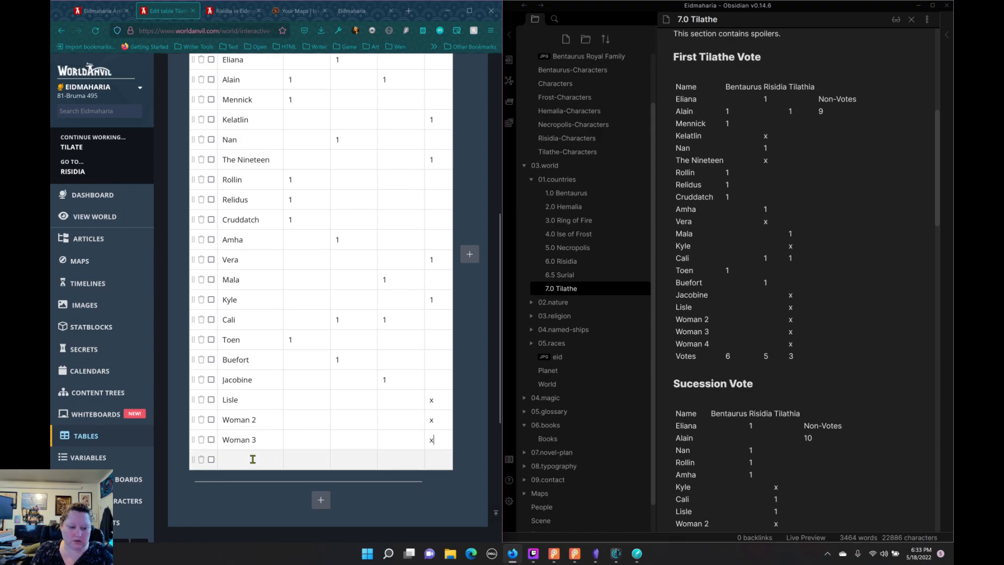
pyautogui.write('Woman 4')
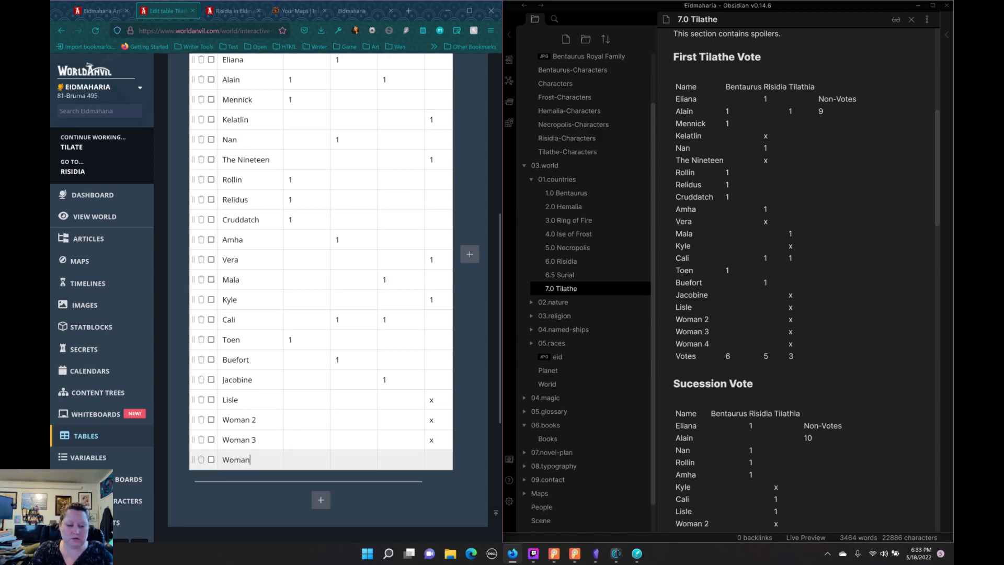
pyautogui.press('Tab')
pyautogui.press('Tab')
pyautogui.press('Tab')
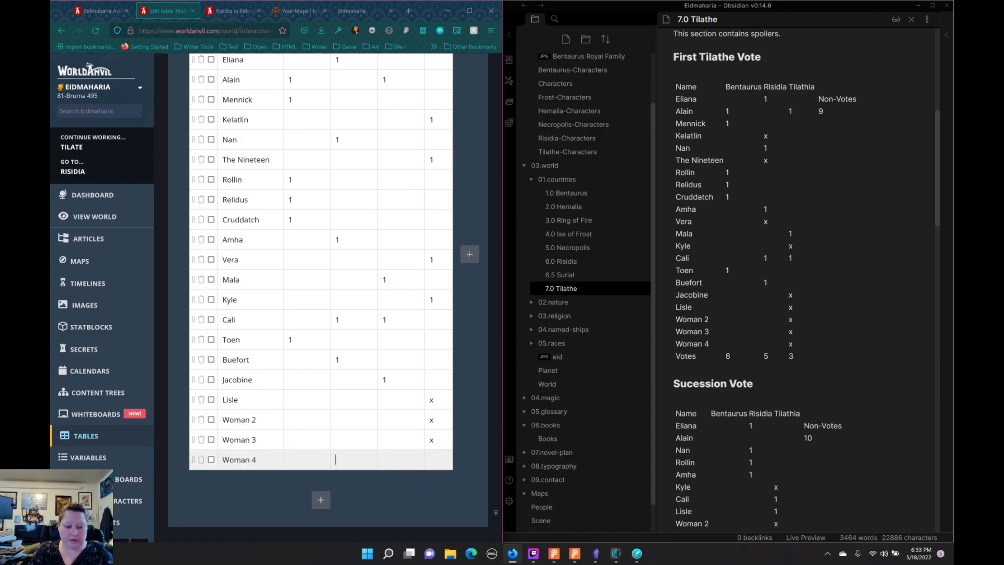
pyautogui.write('x')
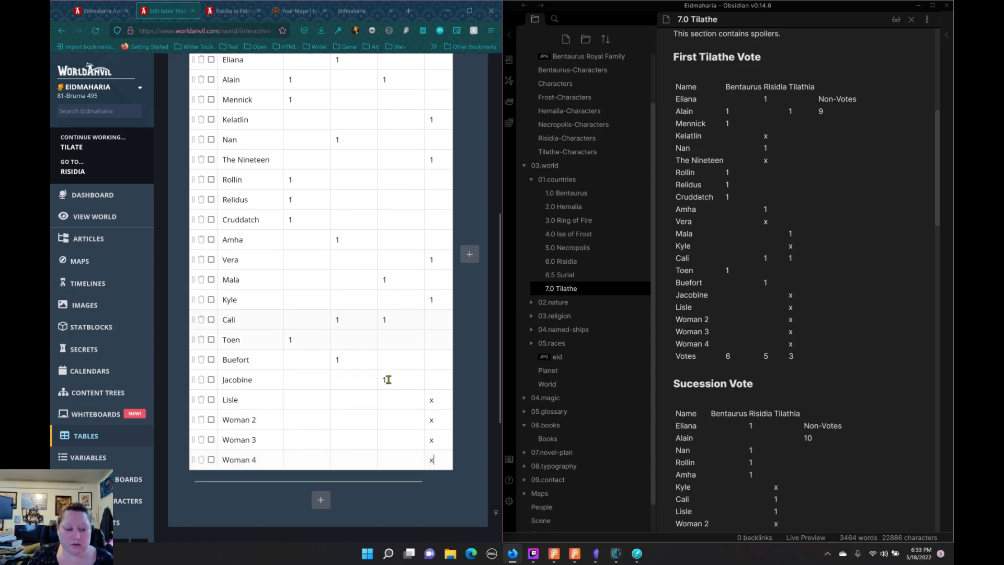
pyautogui.scroll(5, 376, 359)
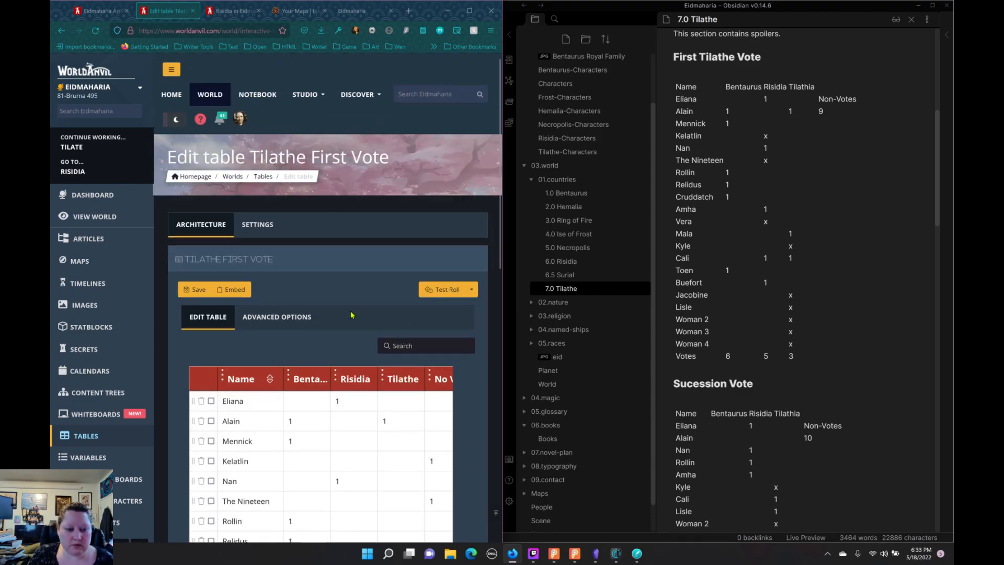
# Step: Save the Tilathe First Vote table and open the Tilate article for editing
pyautogui.click(197, 289)
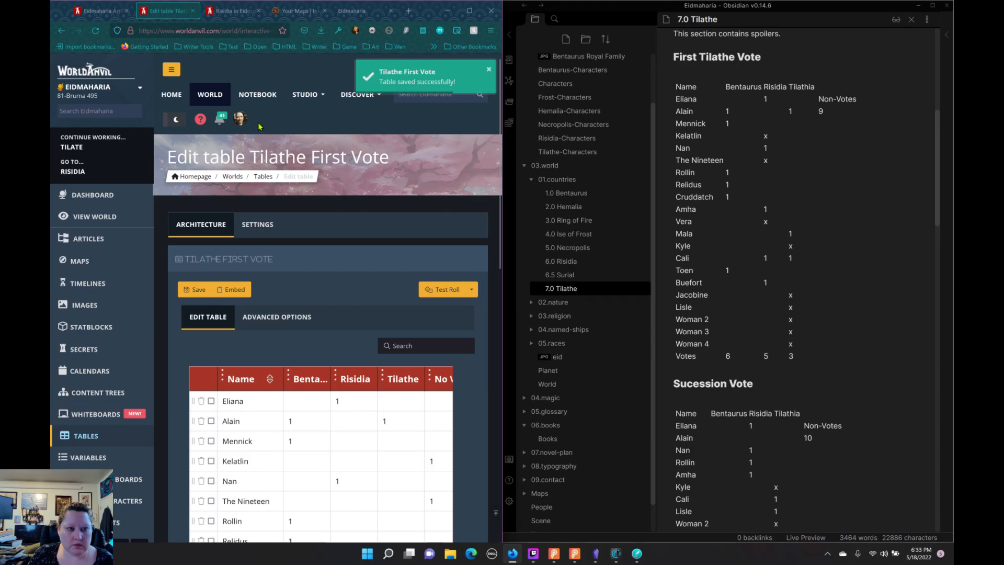
pyautogui.click(210, 15)
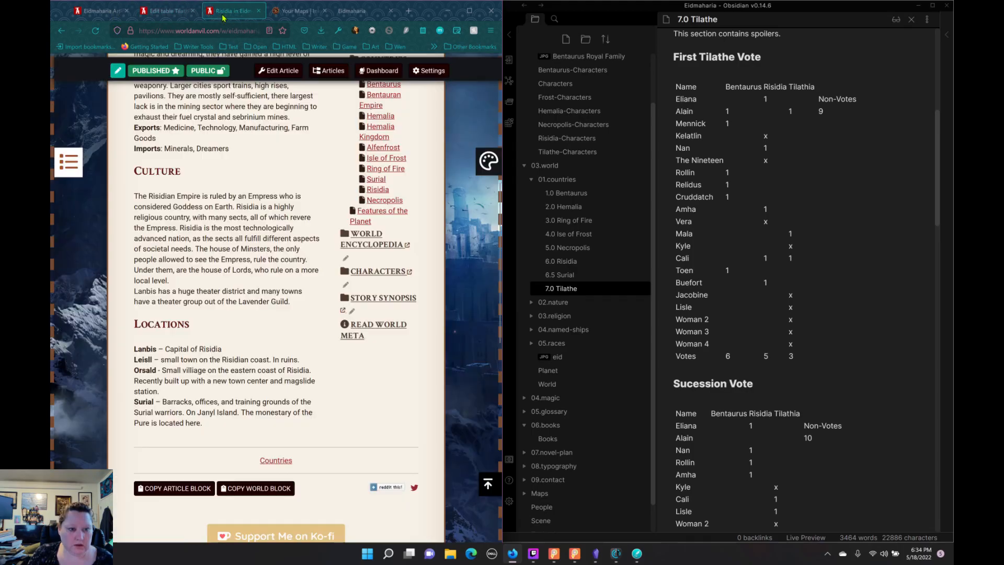
pyautogui.click(102, 11)
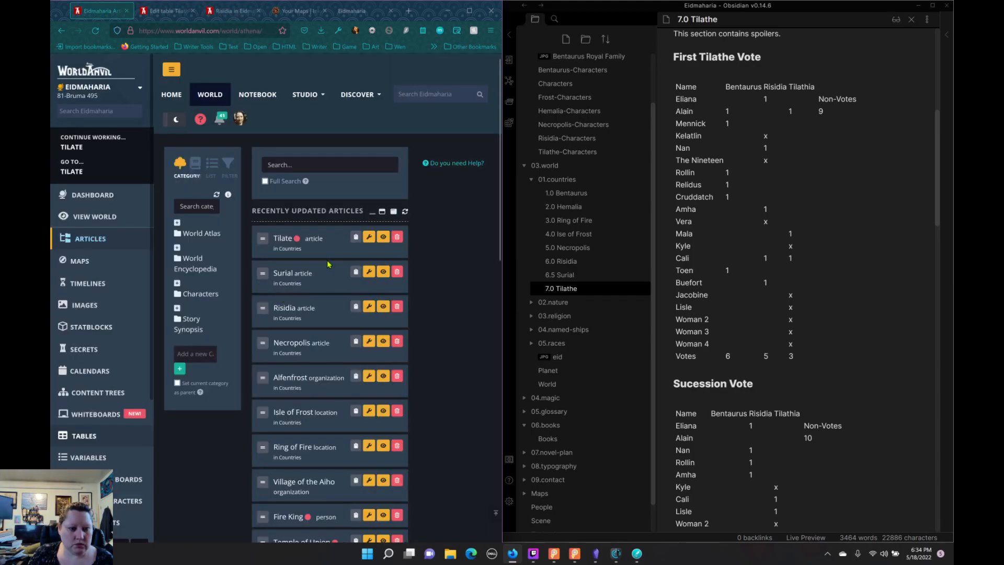
pyautogui.click(285, 241)
pyautogui.click(368, 238)
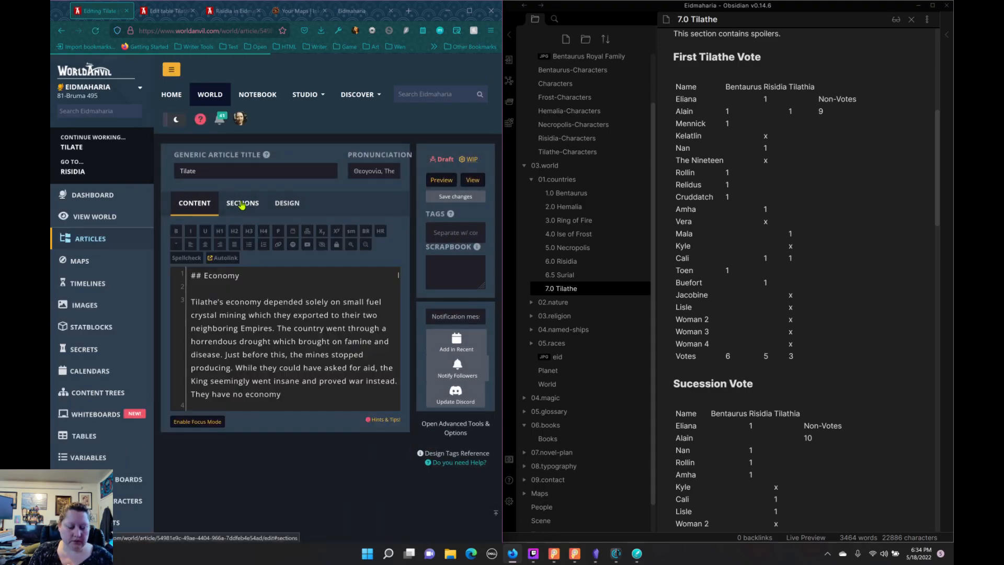
# Step: Add a [toc] tag to the Tilate article's top sidebar section
pyautogui.click(242, 203)
pyautogui.scroll(-3, 271, 361)
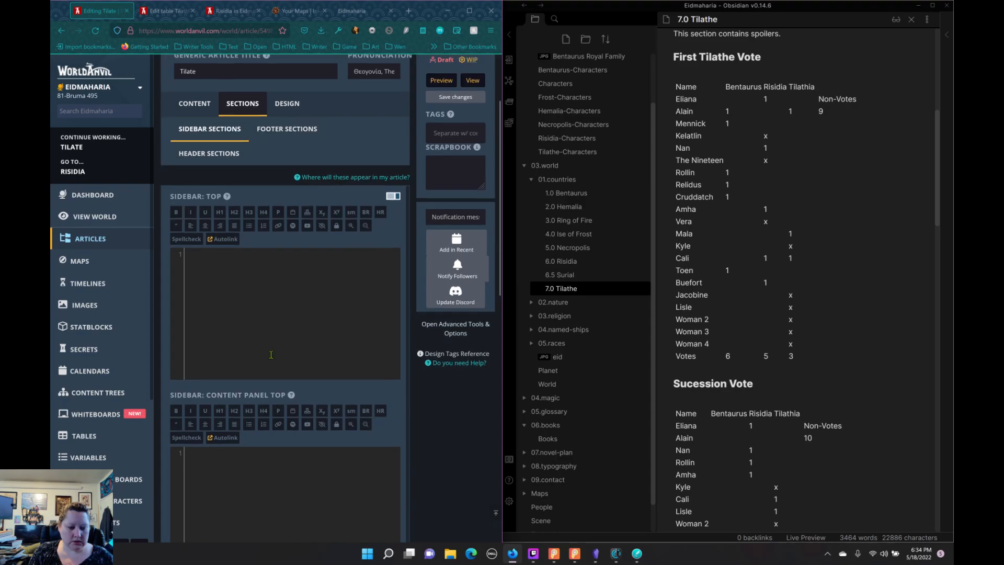
pyautogui.click(260, 244)
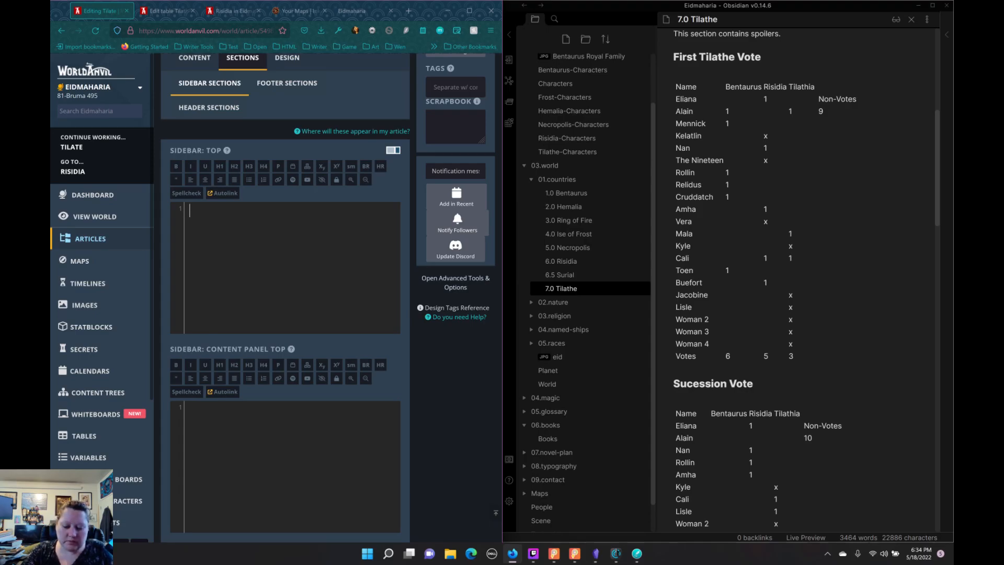
pyautogui.scroll(1, 191, 218)
pyautogui.write('toc')
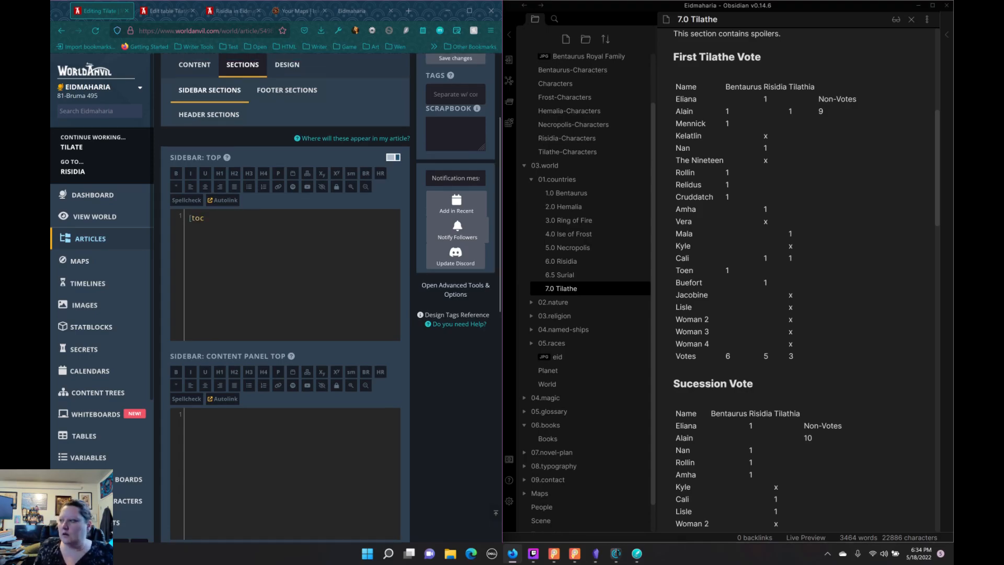
pyautogui.write(']')
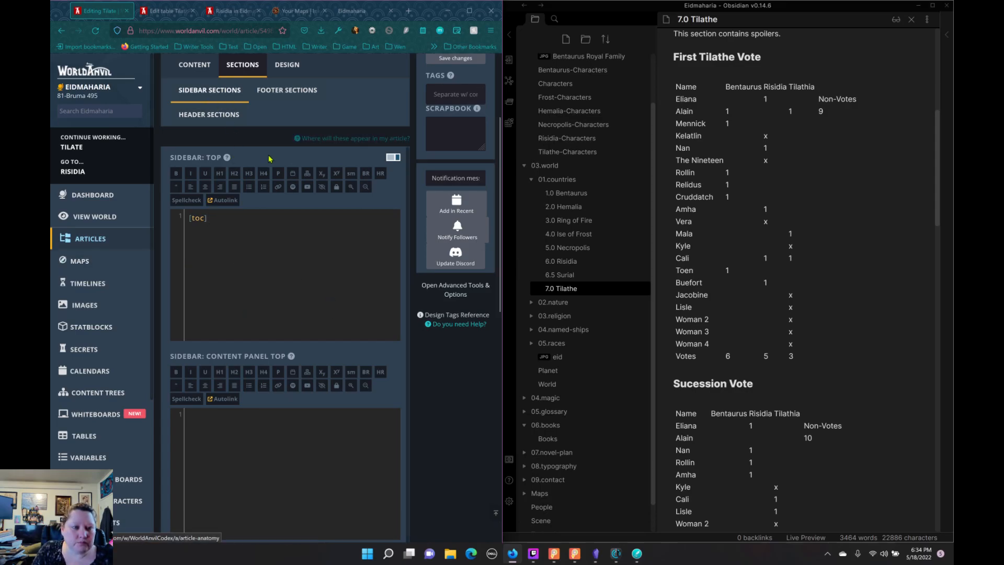
# Step: Remove the ## marks from the Economy heading in the Tilate article's main content
pyautogui.scroll(3, 199, 113)
pyautogui.click(193, 210)
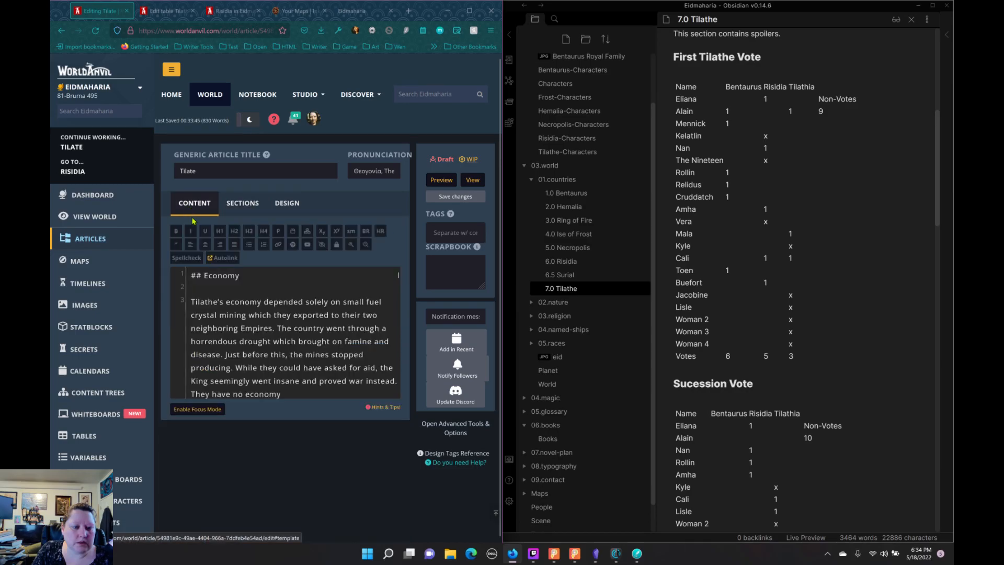
pyautogui.scroll(-3, 243, 289)
pyautogui.scroll(3, 226, 292)
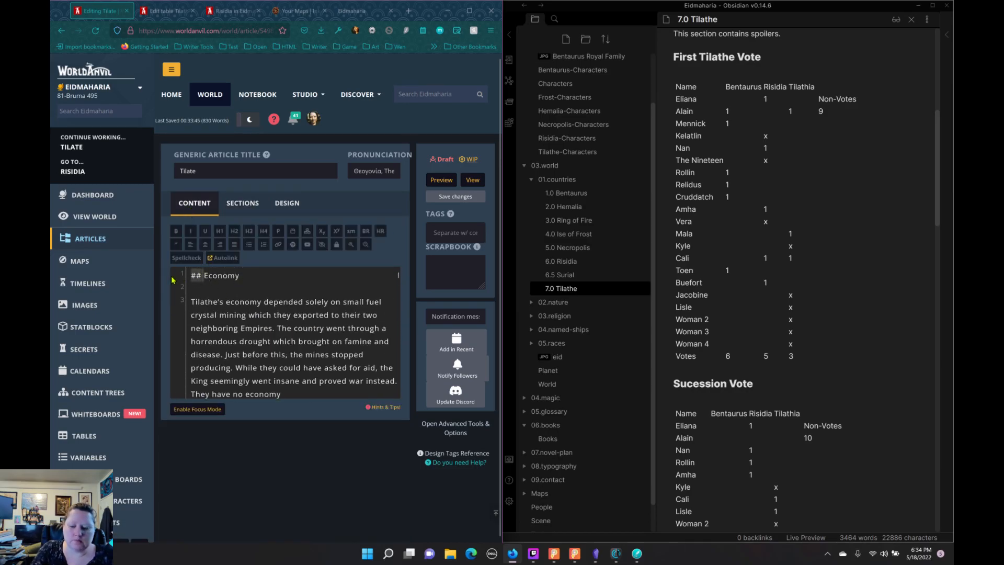
pyautogui.press('BackSpace')
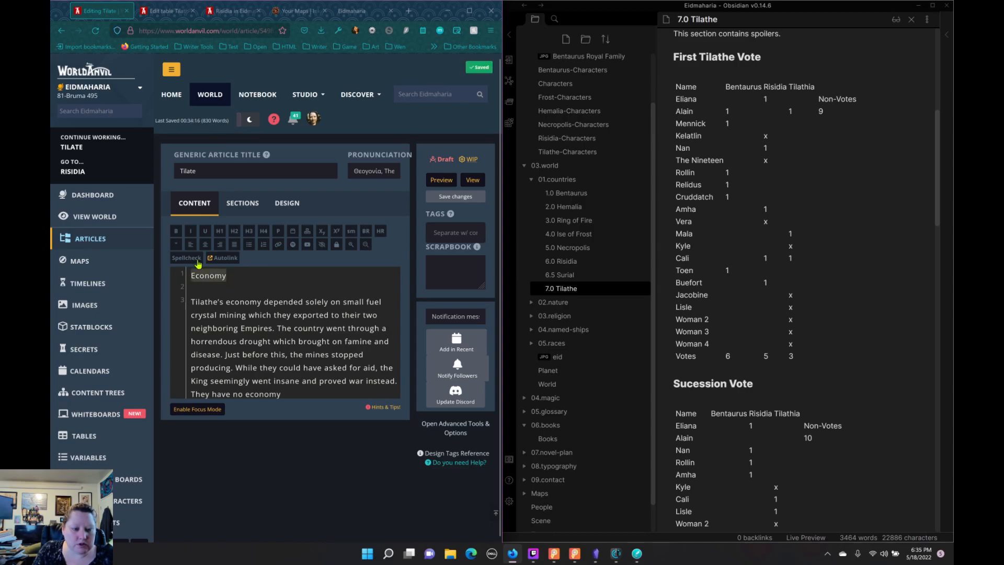
# Step: Replace the plain-text vote list under the First Tilathe Vote heading with the copied itable embed code
pyautogui.scroll(-3, 253, 311)
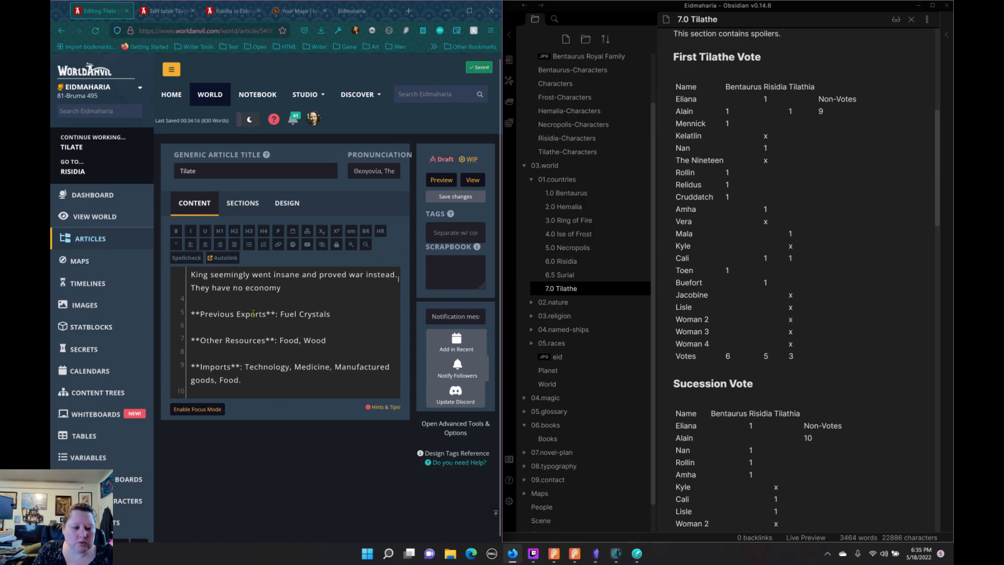
pyautogui.scroll(3, 256, 310)
pyautogui.scroll(-12, 264, 309)
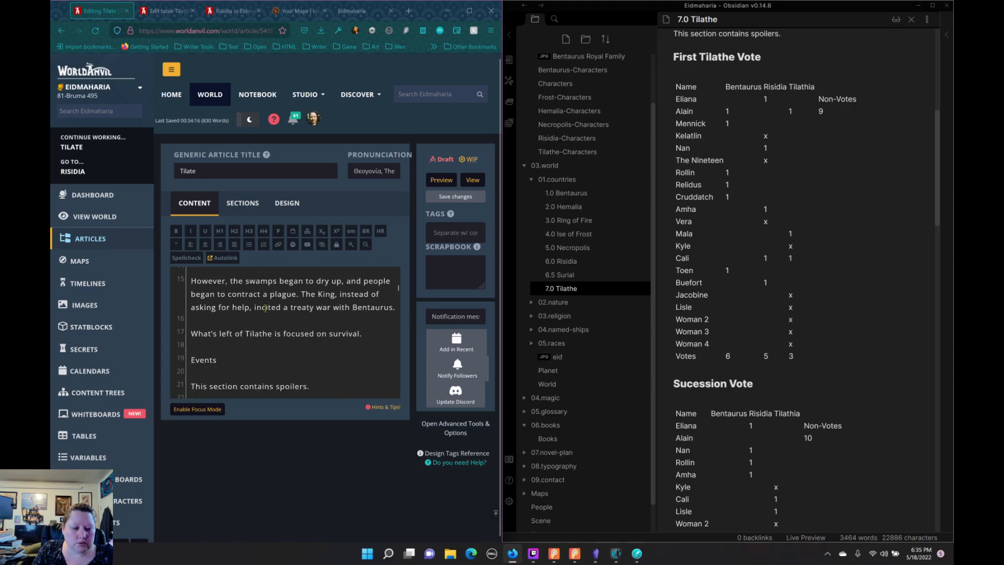
pyautogui.scroll(5, 261, 306)
pyautogui.scroll(-2, 256, 301)
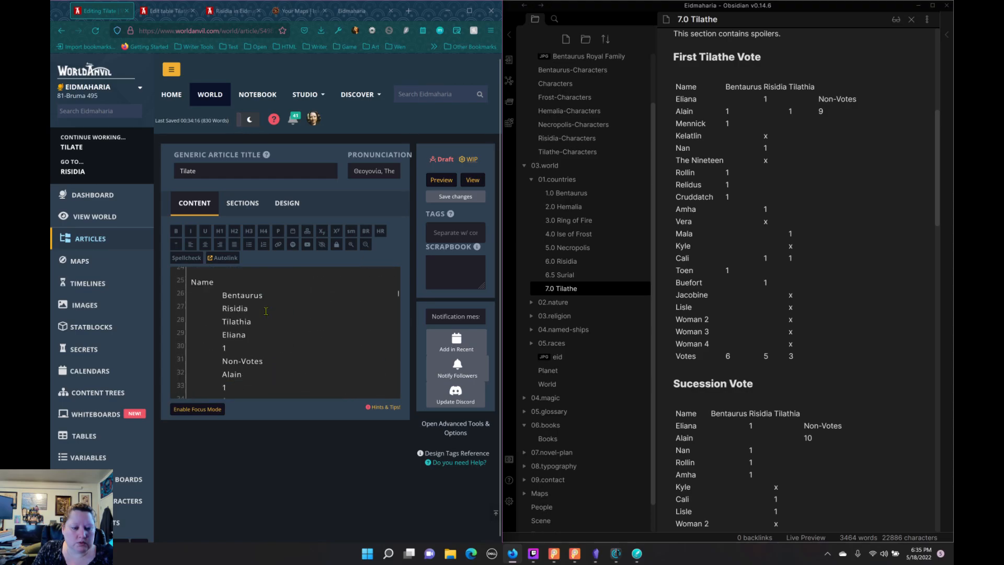
pyautogui.scroll(3, 254, 301)
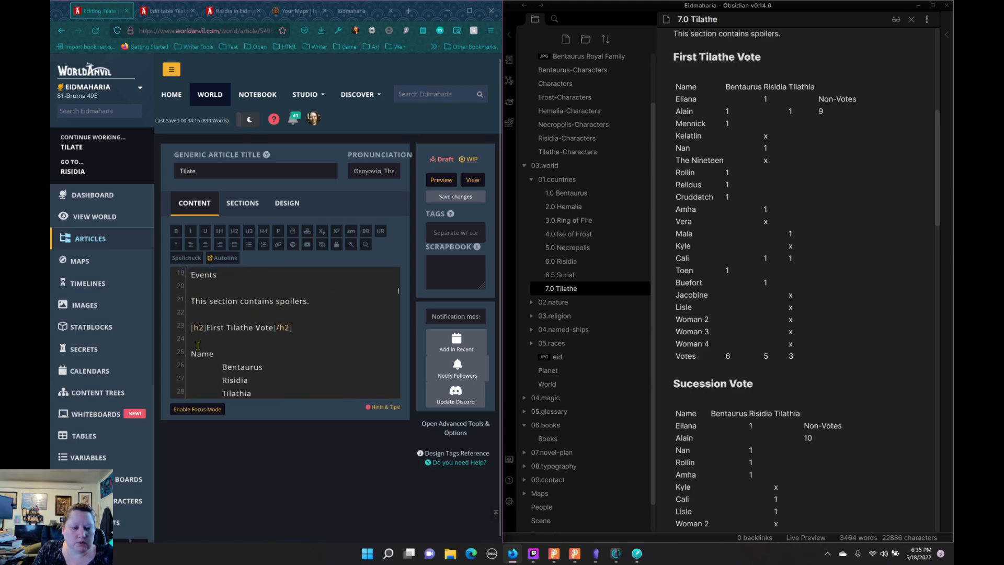
pyautogui.scroll(-15, 230, 353)
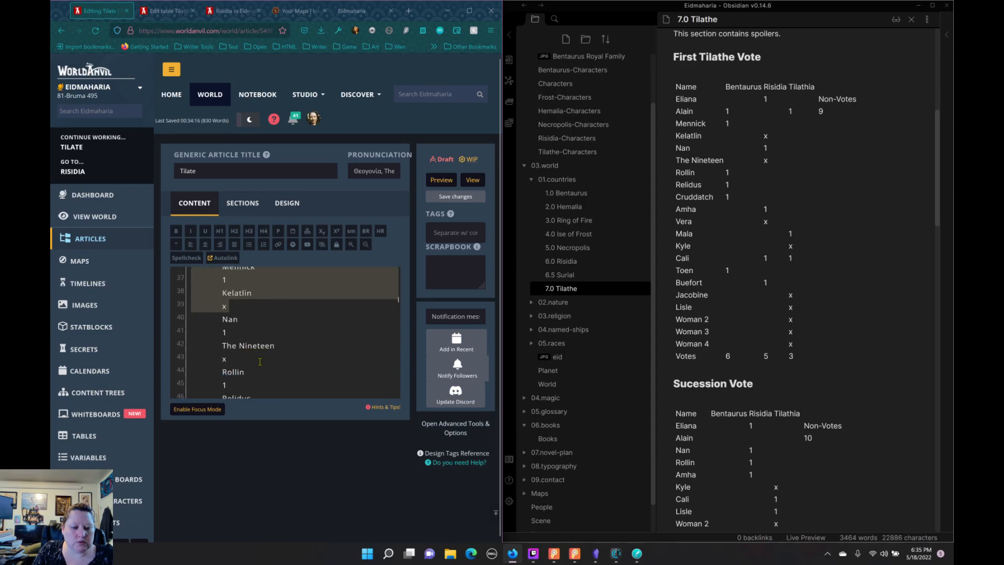
pyautogui.scroll(-5, 261, 340)
pyautogui.keyDown('shift'); pyautogui.click(264, 303); pyautogui.keyUp('shift')
pyautogui.scroll(4, 268, 295)
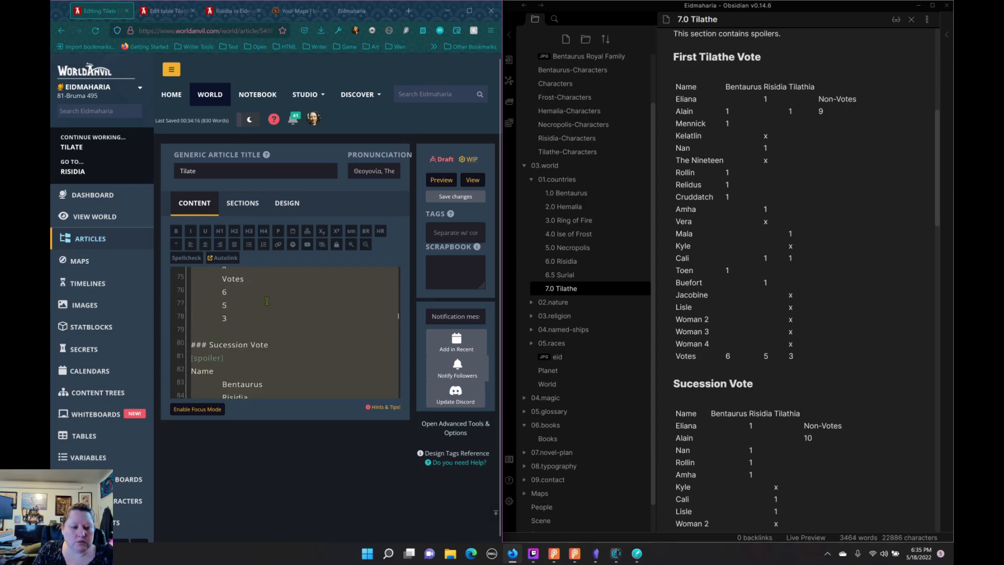
pyautogui.keyDown('shift'); pyautogui.click(269, 302); pyautogui.keyUp('shift')
pyautogui.moveTo(269, 341); pyautogui.dragTo(271, 357)
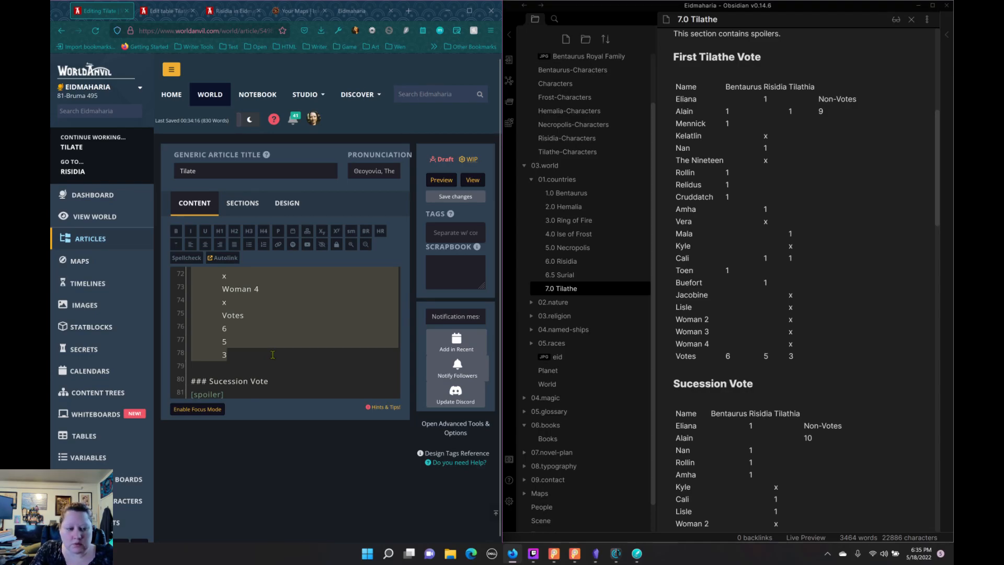
pyautogui.press('BackSpace')
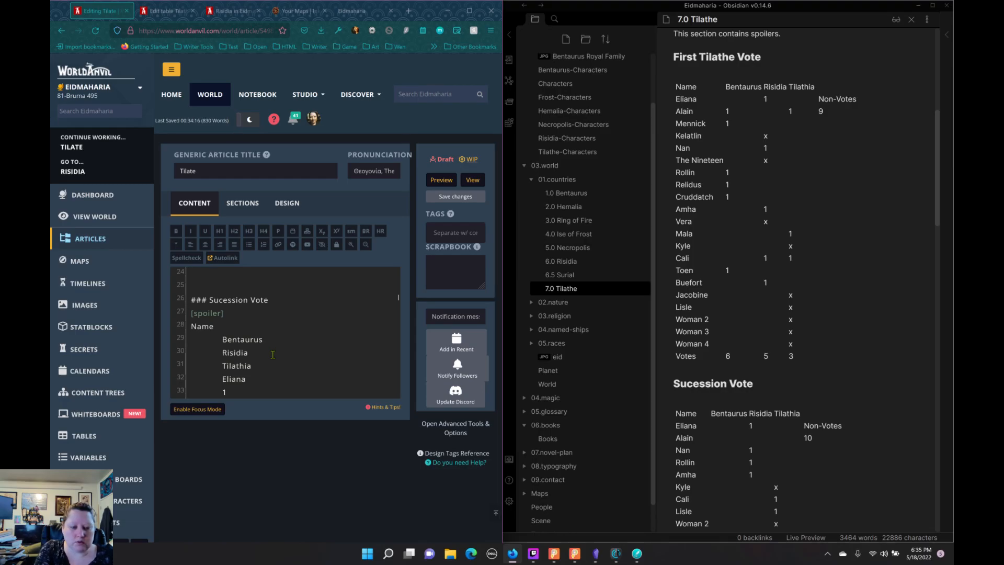
pyautogui.write('[itable:7f92beb1-9a55-47ff-9ee5-984df41d19fa]')
pyautogui.scroll(2, 273, 354)
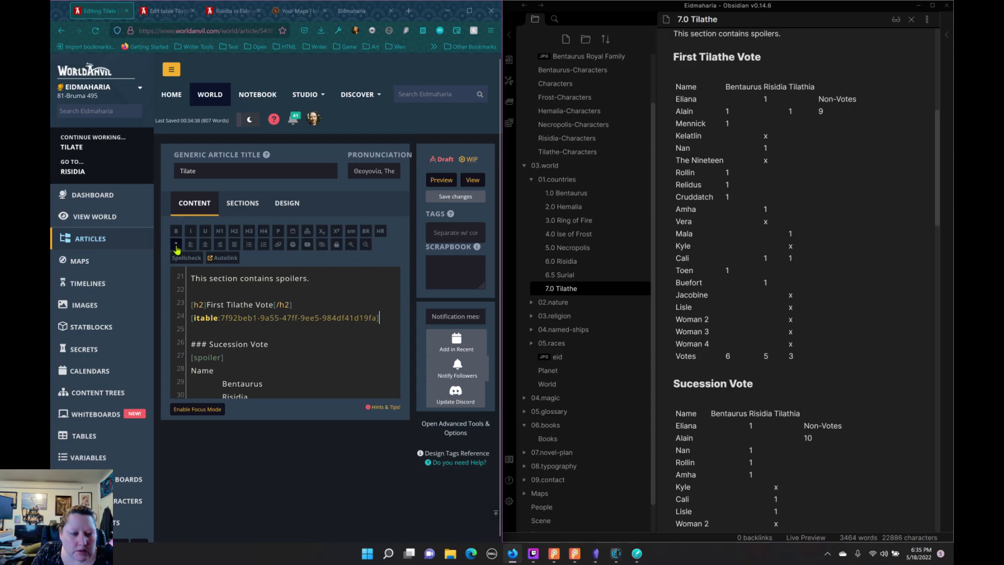
# Step: Move the [spoiler] tag from below the Sucession Vote heading to the blank line above the First Tilathe Vote heading
pyautogui.click(299, 305)
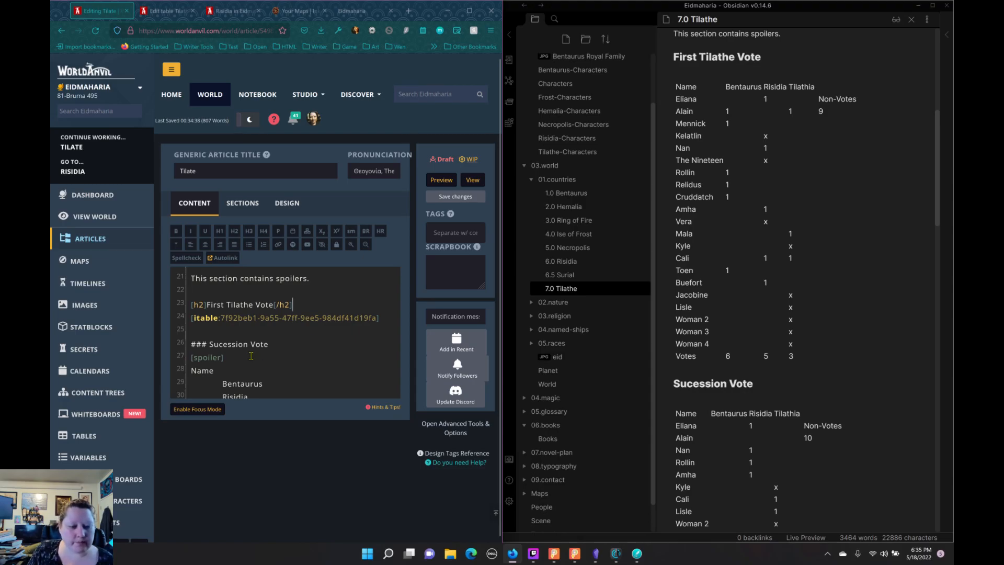
pyautogui.moveTo(228, 361); pyautogui.dragTo(190, 360)
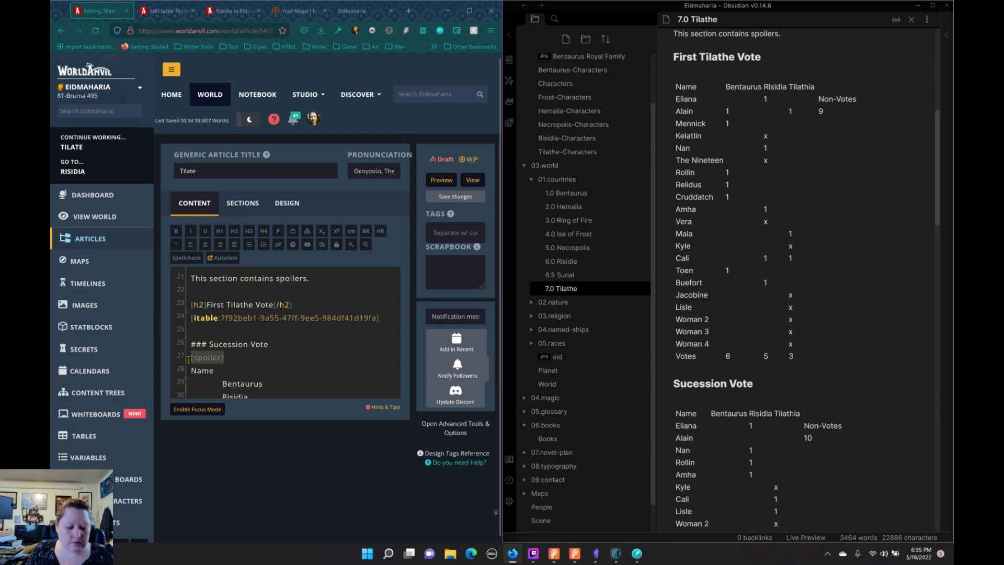
pyautogui.hotkey('ctrl', 'x')
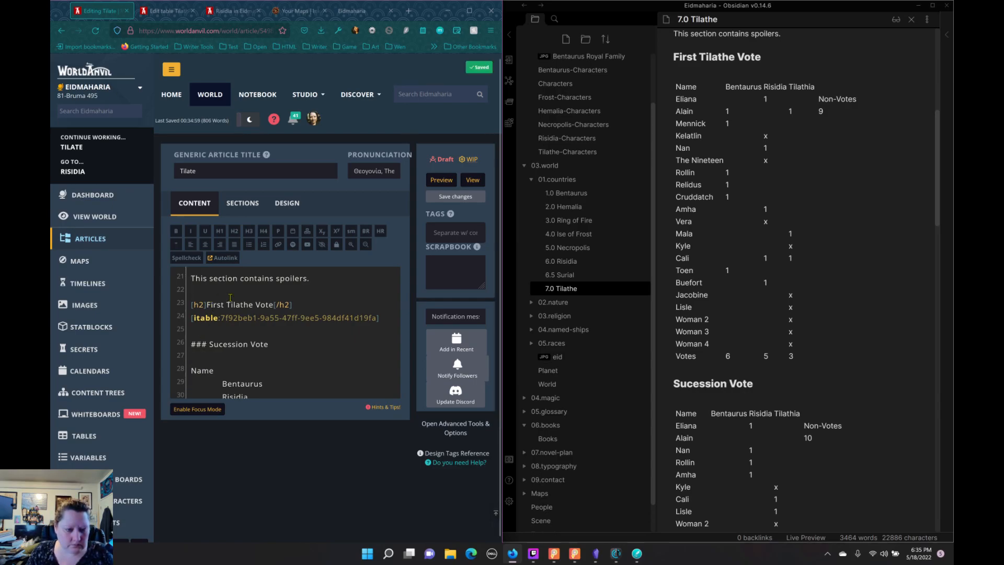
pyautogui.click(230, 296)
pyautogui.hotkey('ctrl', 'v')
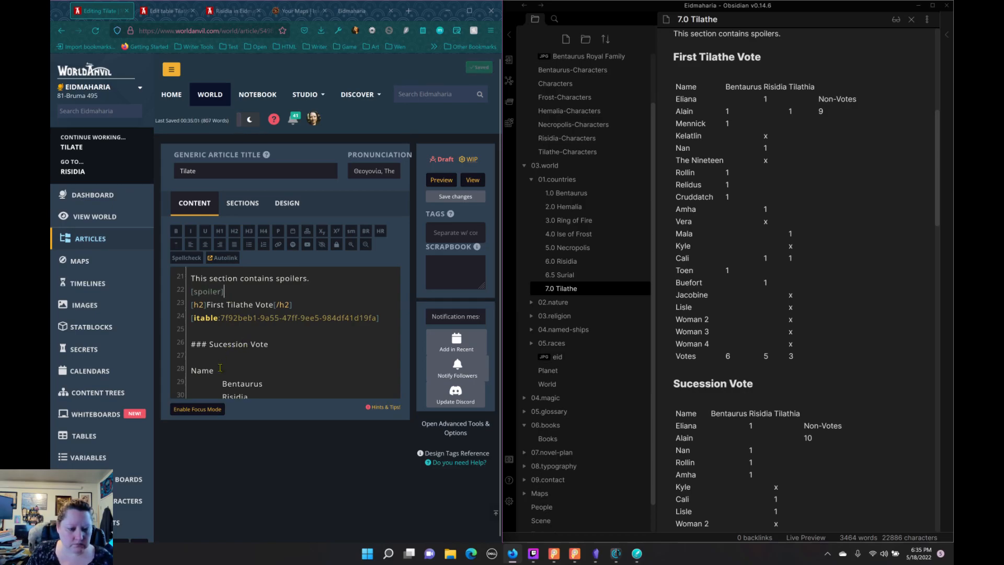
# Step: Replace the ### marks on the Sucession Vote heading with H2 formatting and save the article
pyautogui.click(209, 344)
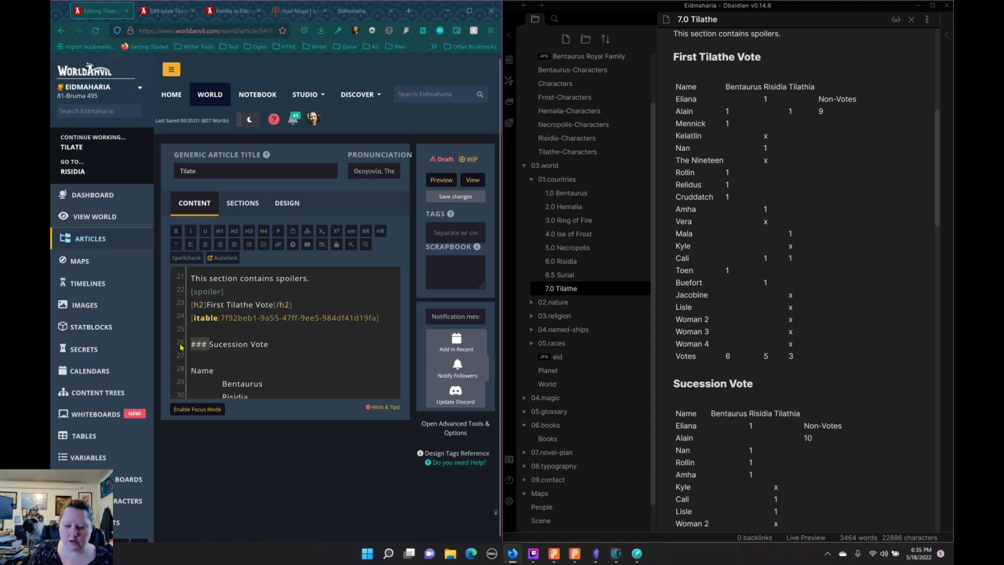
pyautogui.press('BackSpace')
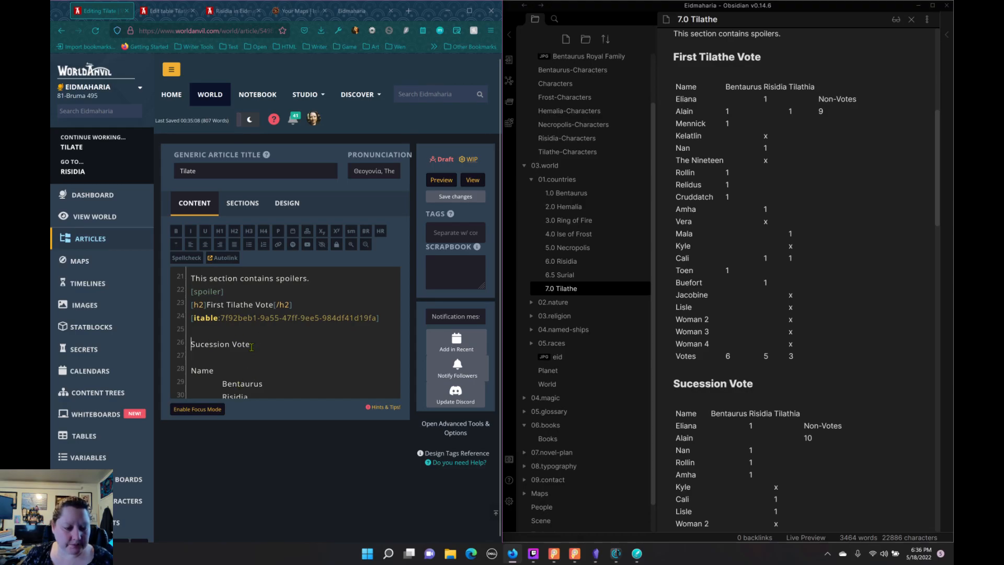
pyautogui.moveTo(250, 344); pyautogui.dragTo(184, 342)
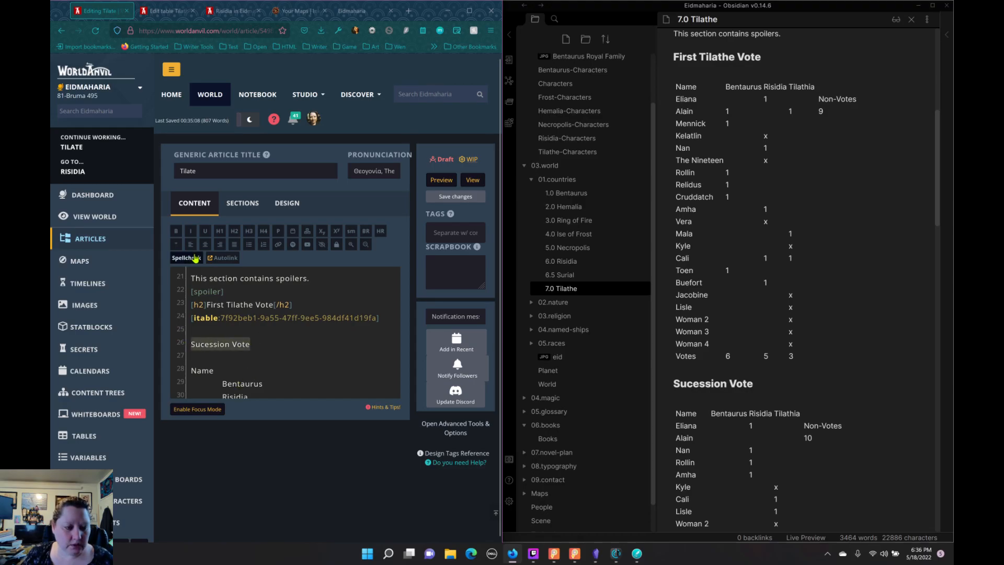
pyautogui.click(235, 232)
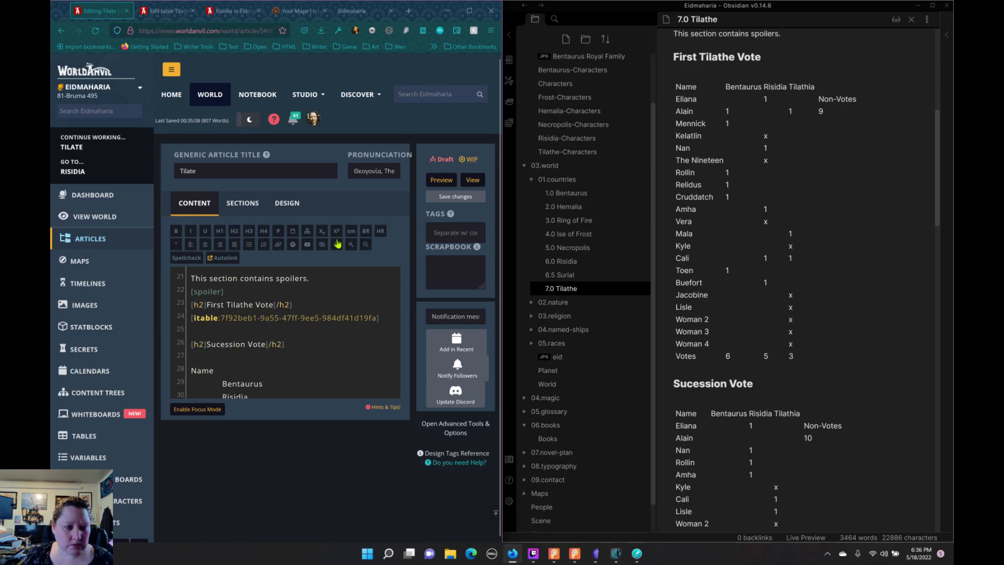
pyautogui.click(450, 196)
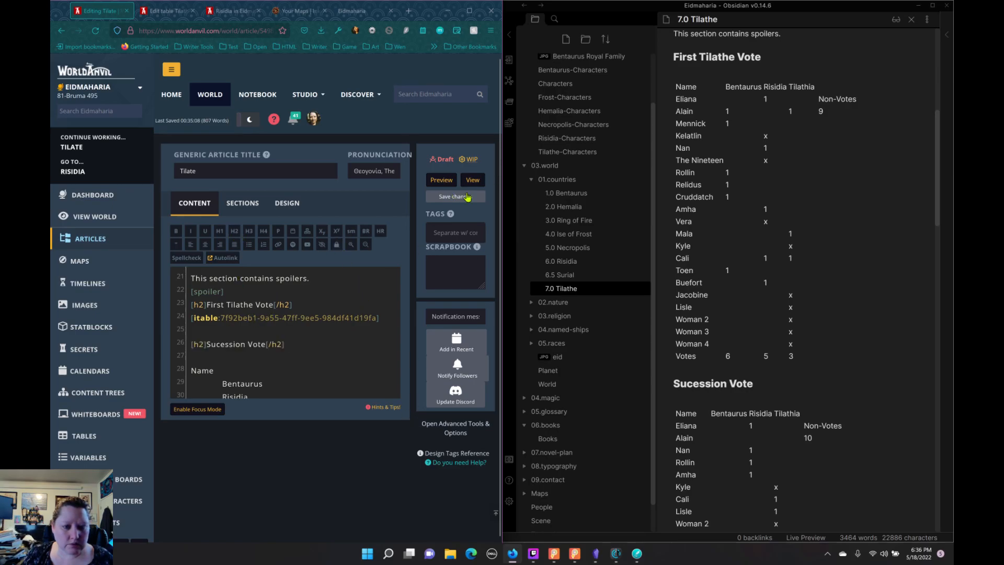
# Step: Examine the Sucession Vote data in the article and the Obsidian notes, and return to the Tilathe First Vote table editor
pyautogui.scroll(-15, 340, 303)
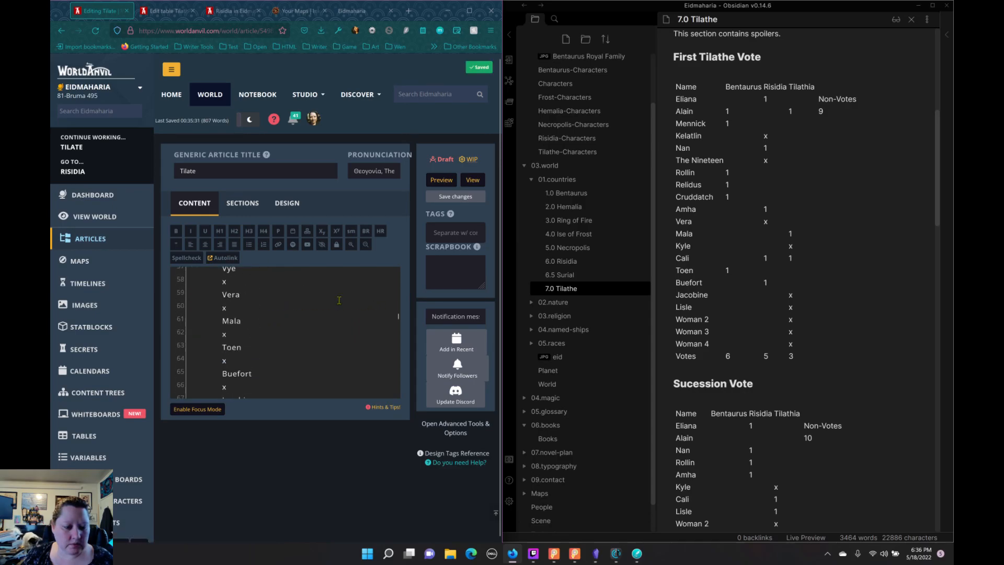
pyautogui.scroll(-15, 343, 298)
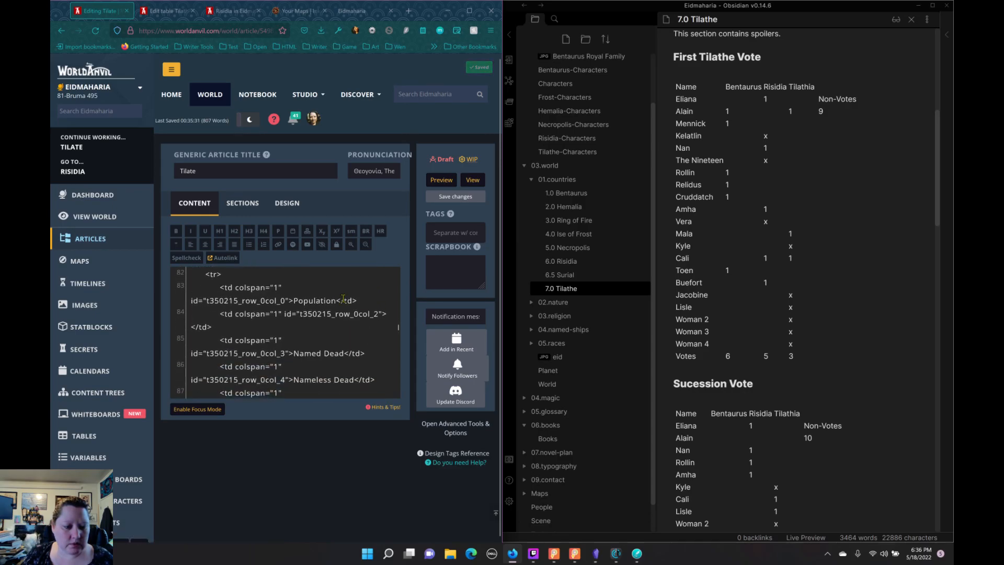
pyautogui.scroll(15, 344, 298)
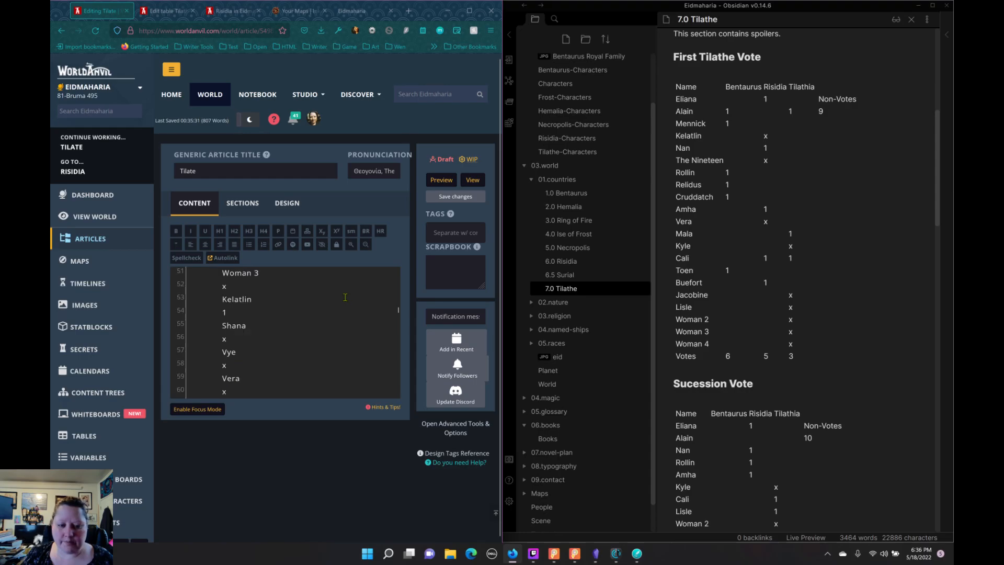
pyautogui.scroll(-4, 345, 297)
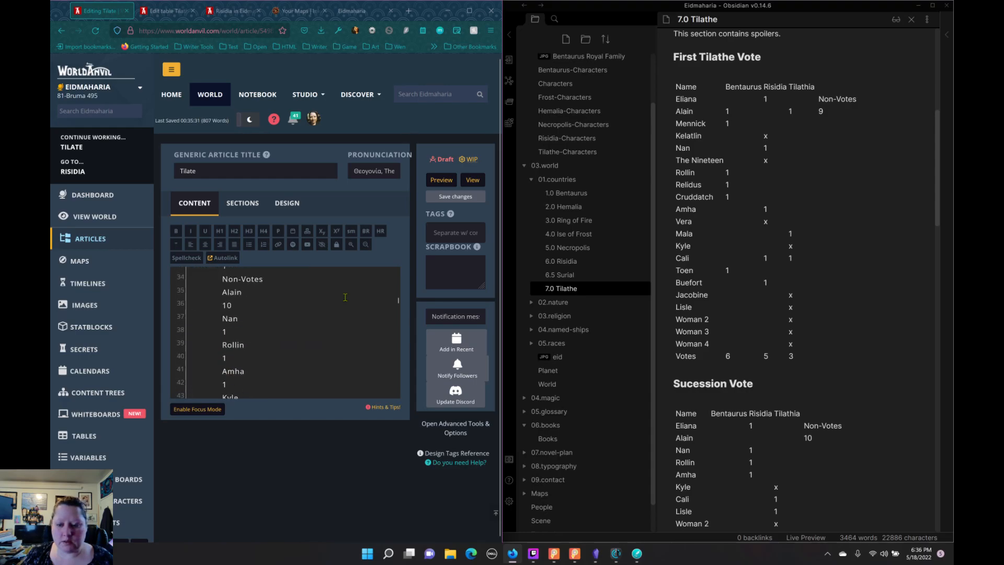
pyautogui.scroll(-5, 711, 361)
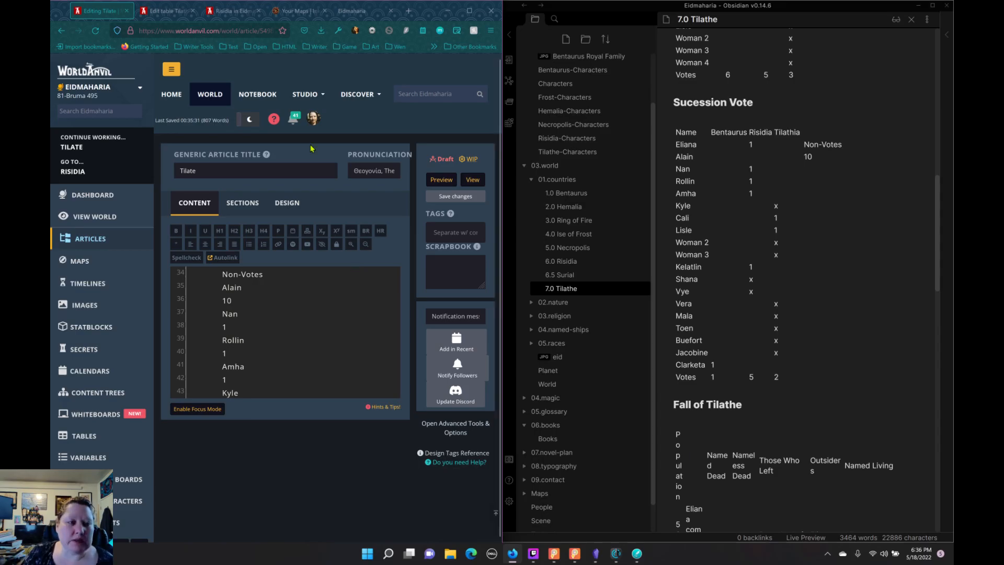
pyautogui.click(166, 10)
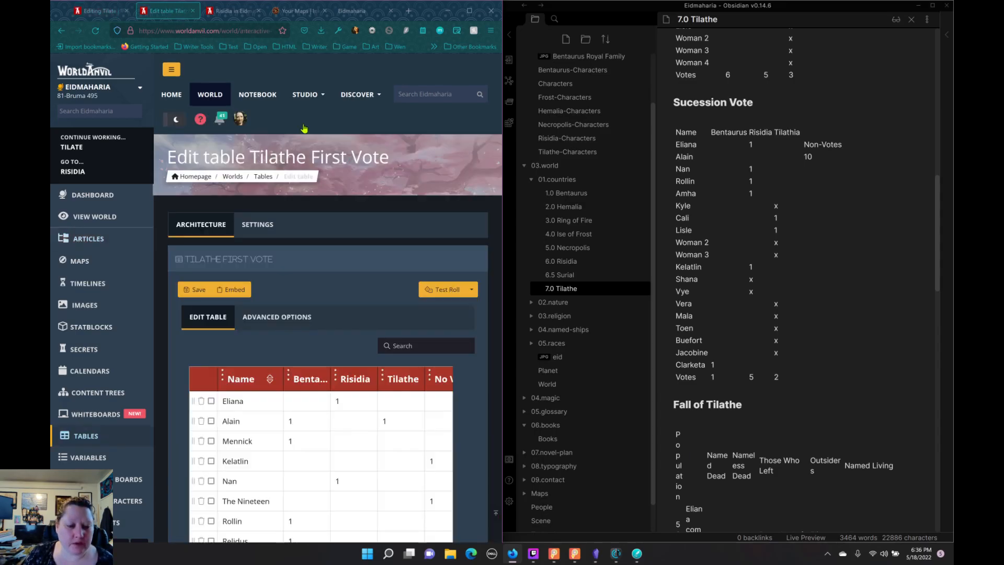
pyautogui.click(268, 228)
pyautogui.click(229, 230)
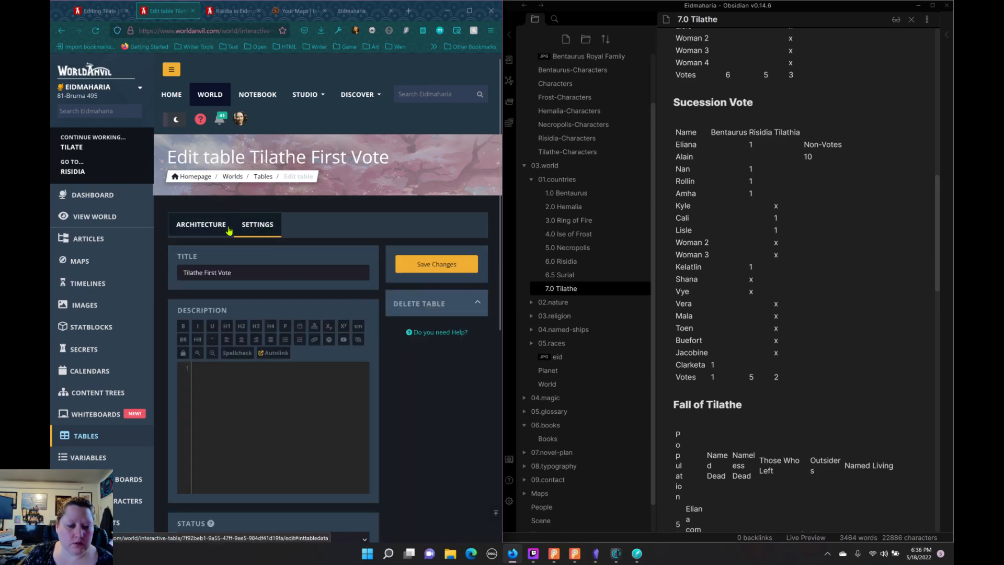
pyautogui.scroll(-5, 232, 223)
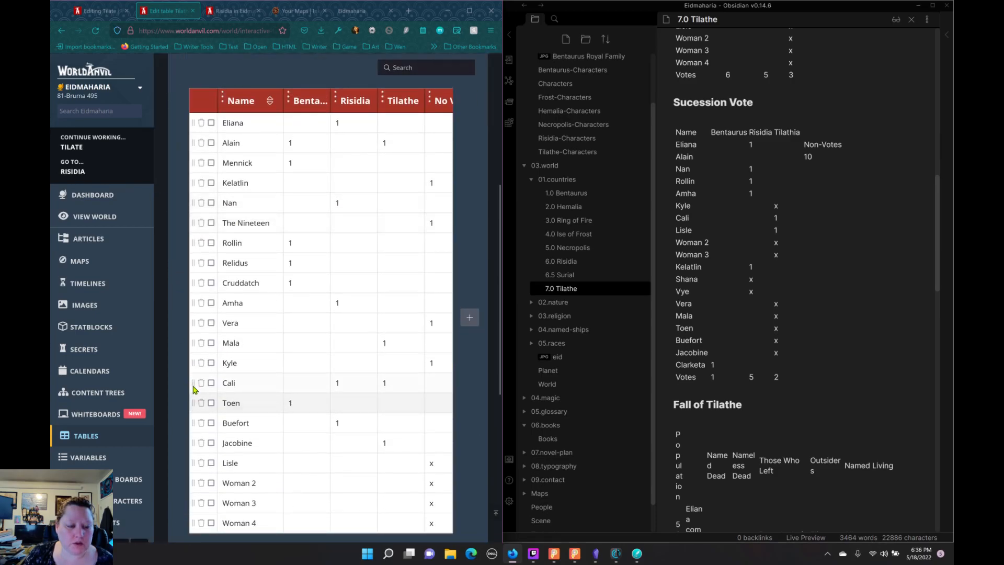
pyautogui.scroll(-5, 197, 386)
pyautogui.scroll(10, 199, 382)
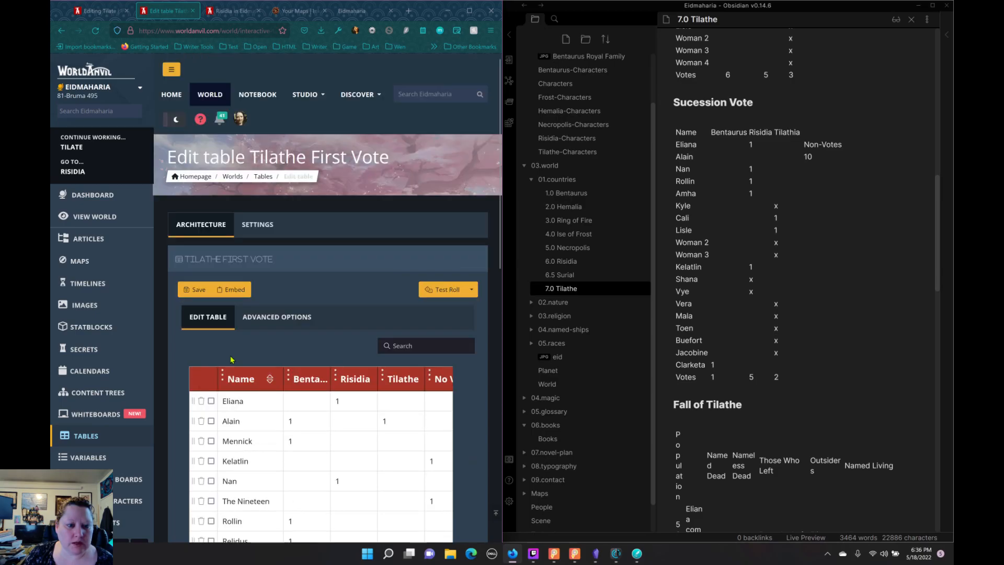
# Step: Go back to the world's tables list and create a new table titled "Tilathe Successsion Vote"
pyautogui.click(263, 177)
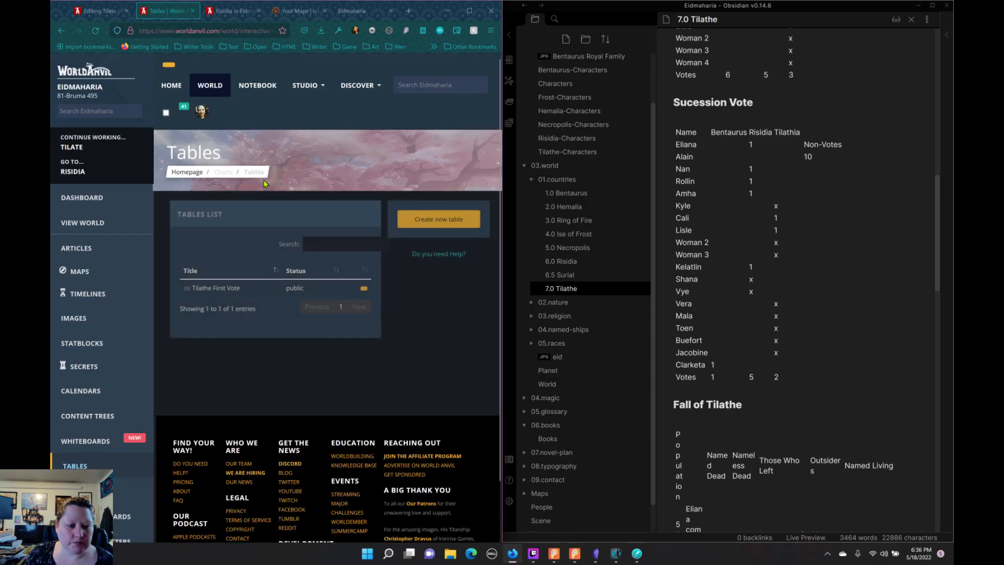
pyautogui.click(423, 228)
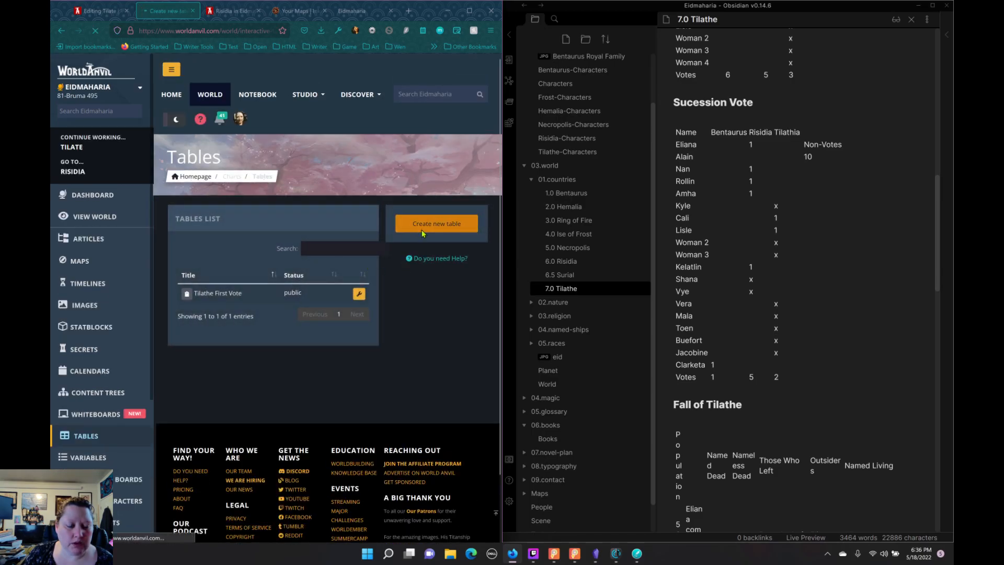
pyautogui.click(325, 232)
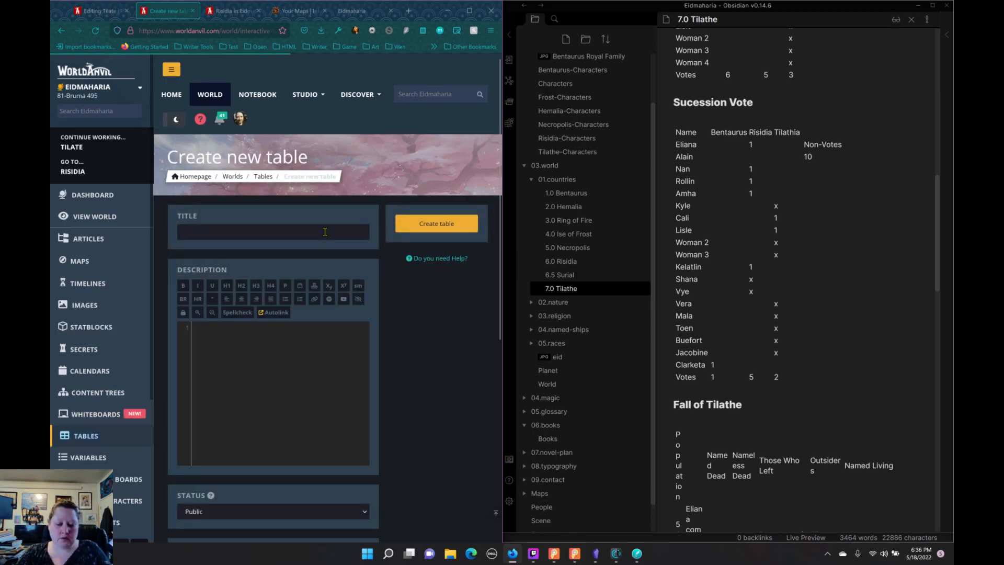
pyautogui.write('Tila')
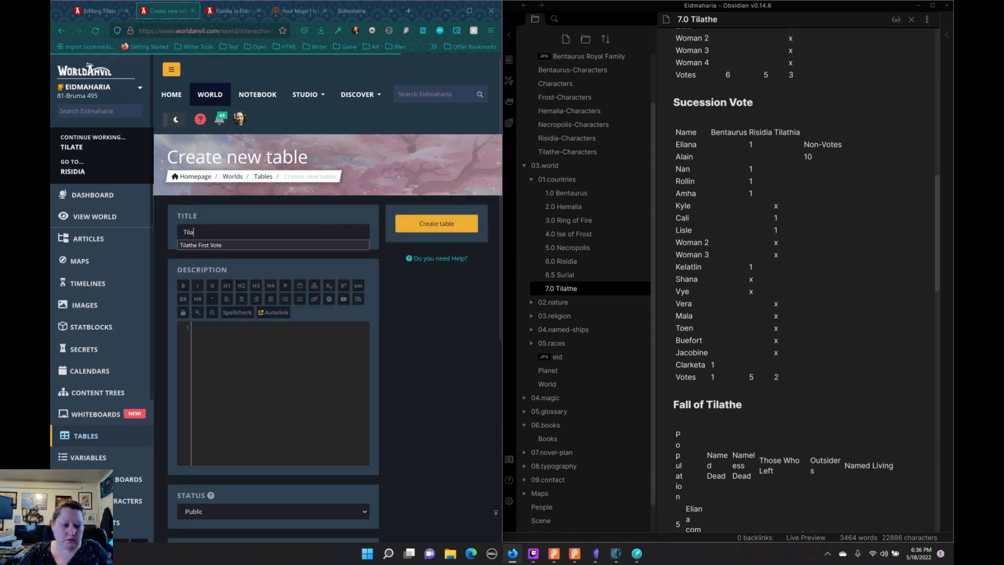
pyautogui.write('the Succ')
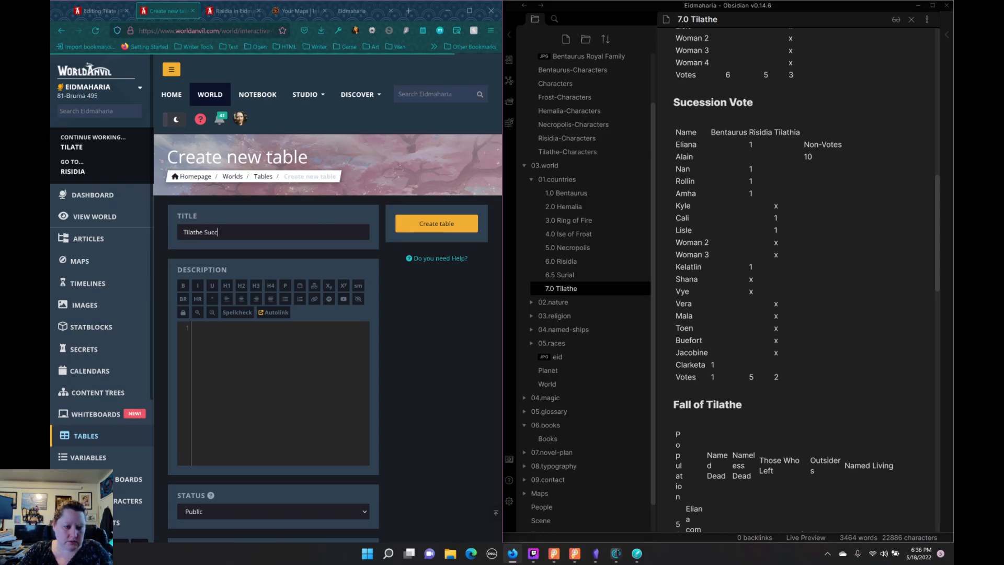
pyautogui.write('ession Vote')
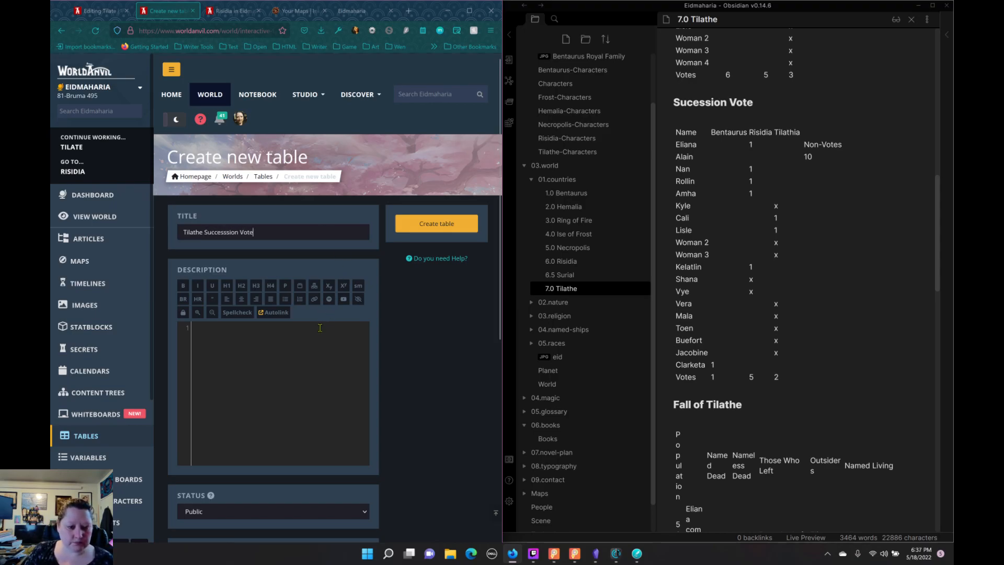
pyautogui.scroll(-4, 325, 324)
pyautogui.scroll(1, 324, 332)
pyautogui.scroll(3, 313, 335)
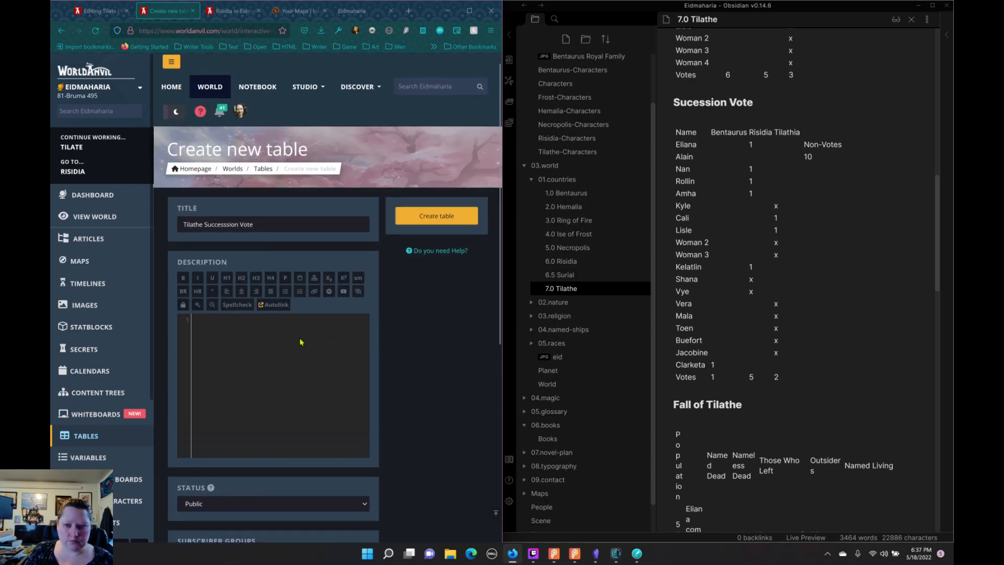
pyautogui.click(418, 229)
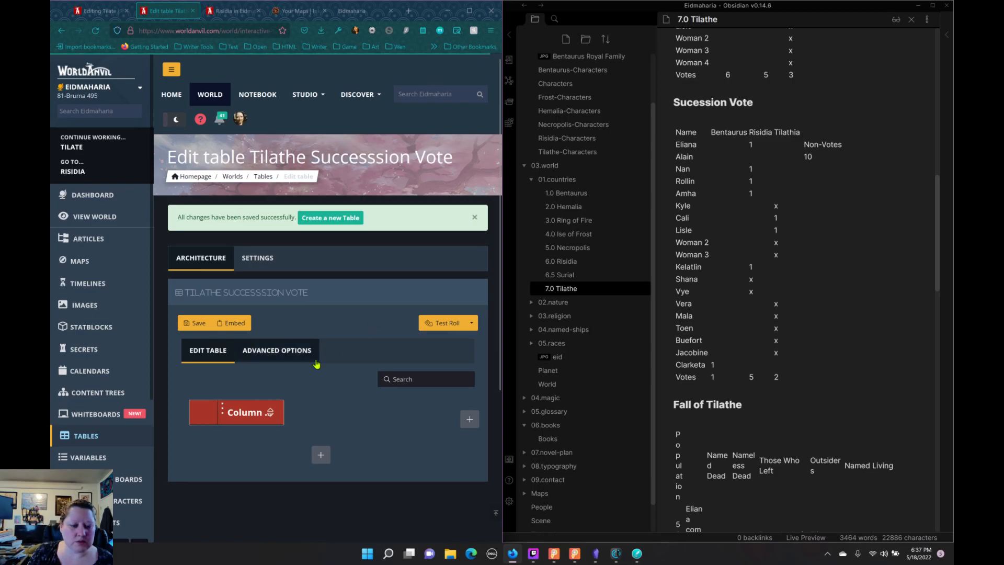
# Step: Add a Text column called "Name" to the Tilathe Successsion Vote table
pyautogui.click(470, 419)
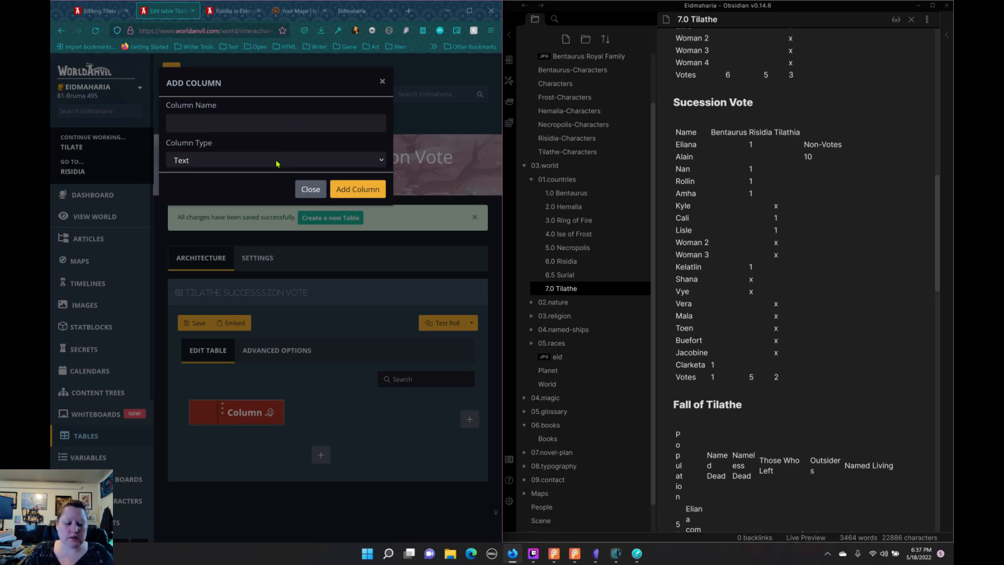
pyautogui.click(207, 119)
pyautogui.write('Name')
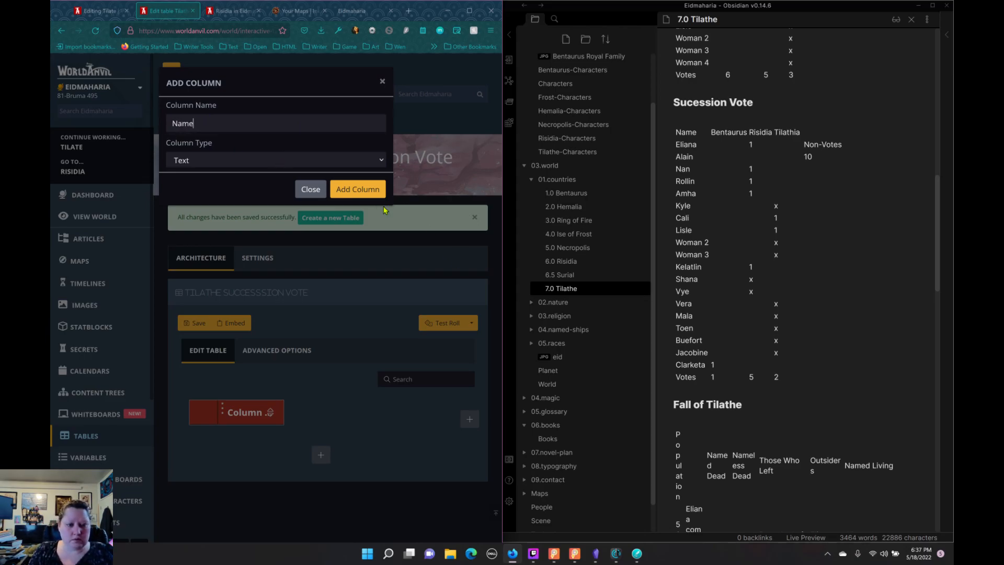
pyautogui.click(359, 189)
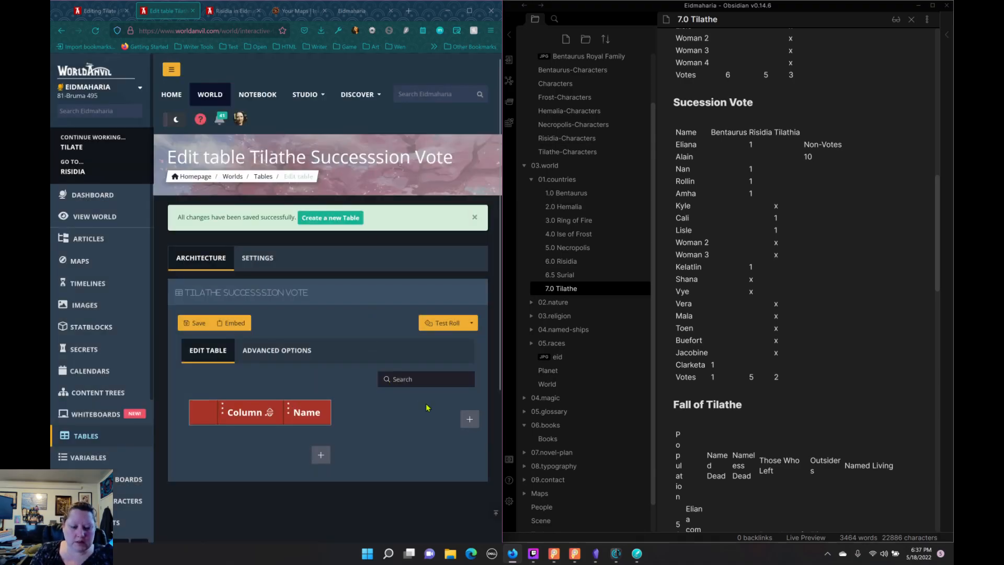
# Step: Start adding another column after the Name column and open the choice of column type
pyautogui.click(467, 419)
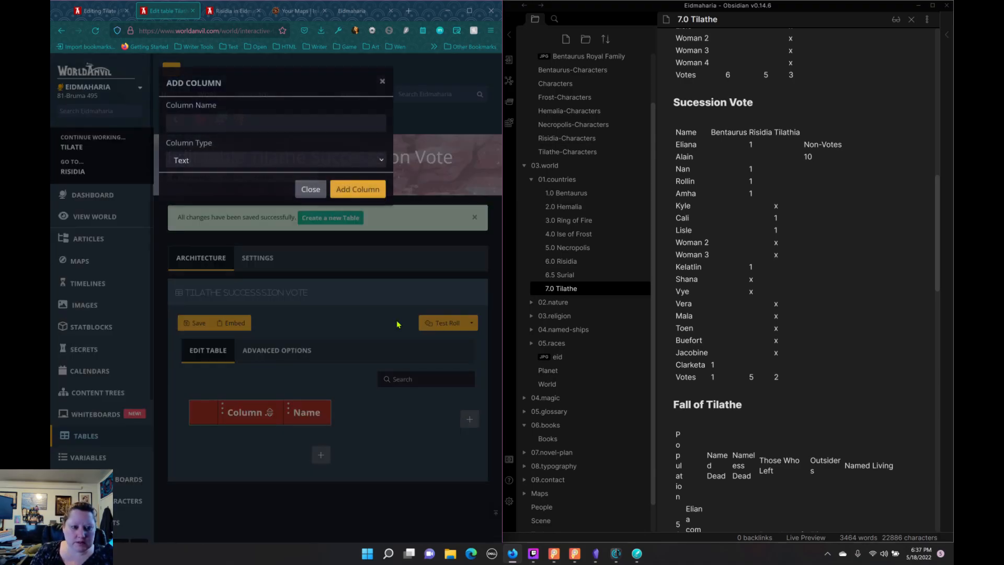
pyautogui.click(241, 161)
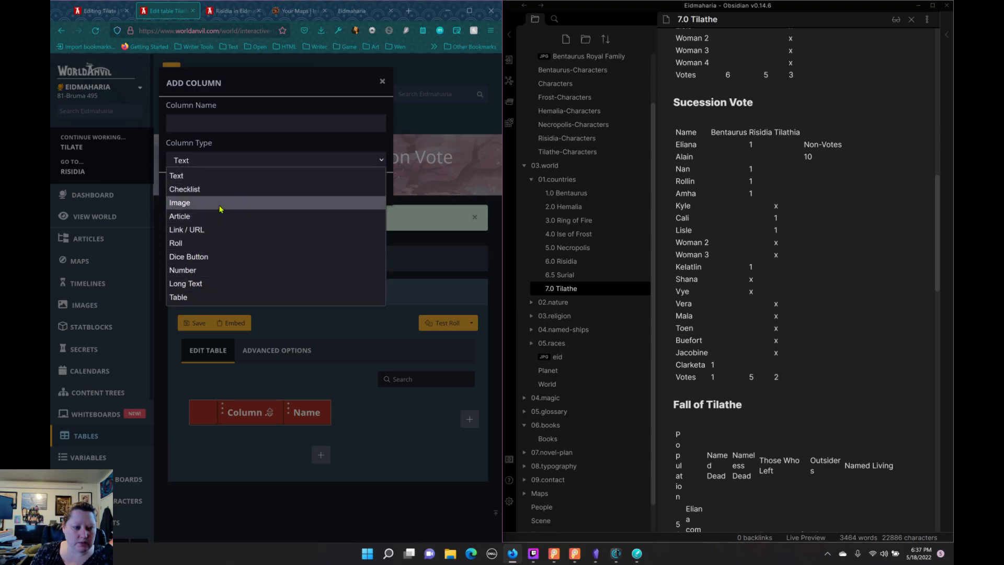
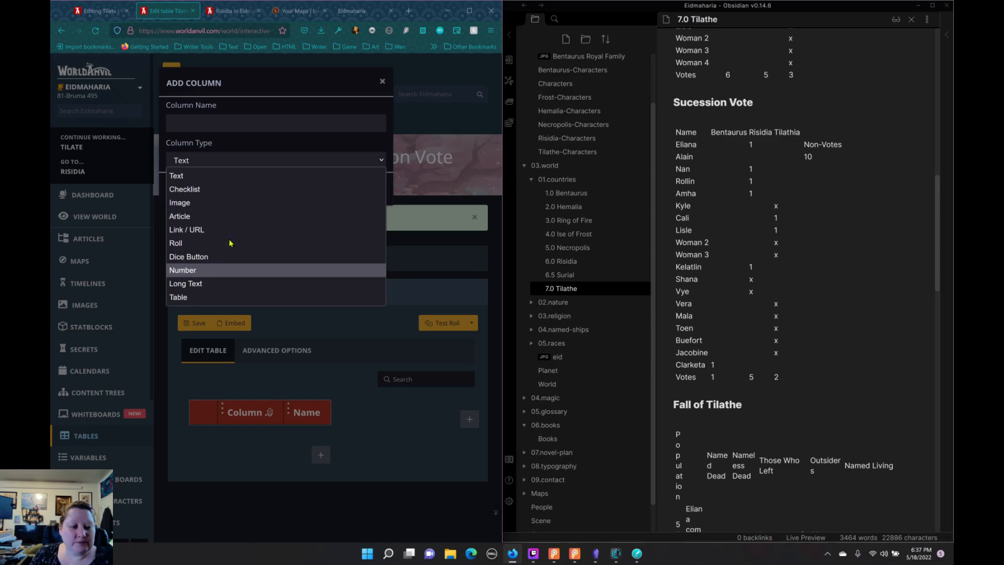
# Step: Add a Number column called "Bentaurus" to the Tilathe Successsion Vote table
pyautogui.click(255, 124)
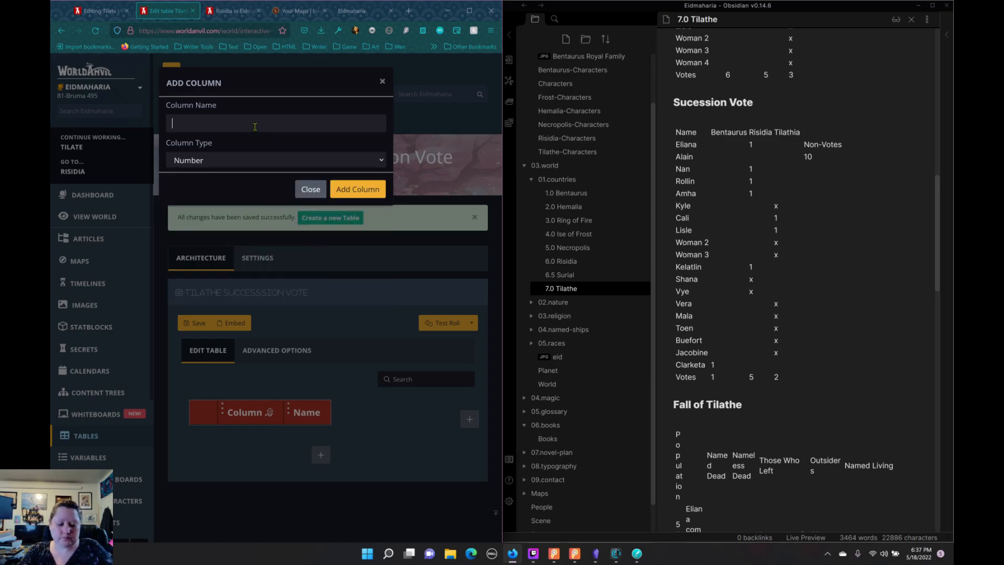
pyautogui.write('Bentauru')
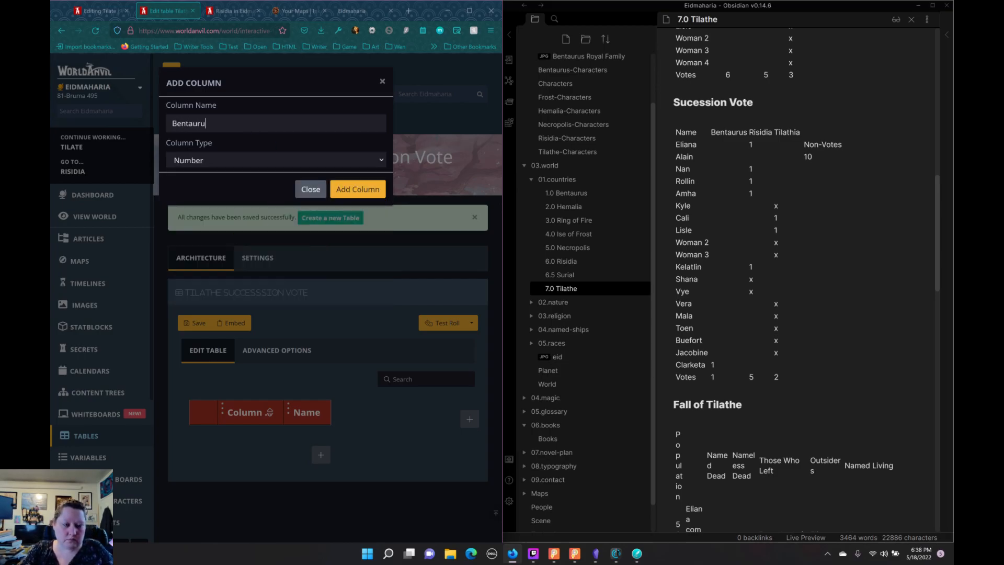
pyautogui.write('s')
pyautogui.click(376, 187)
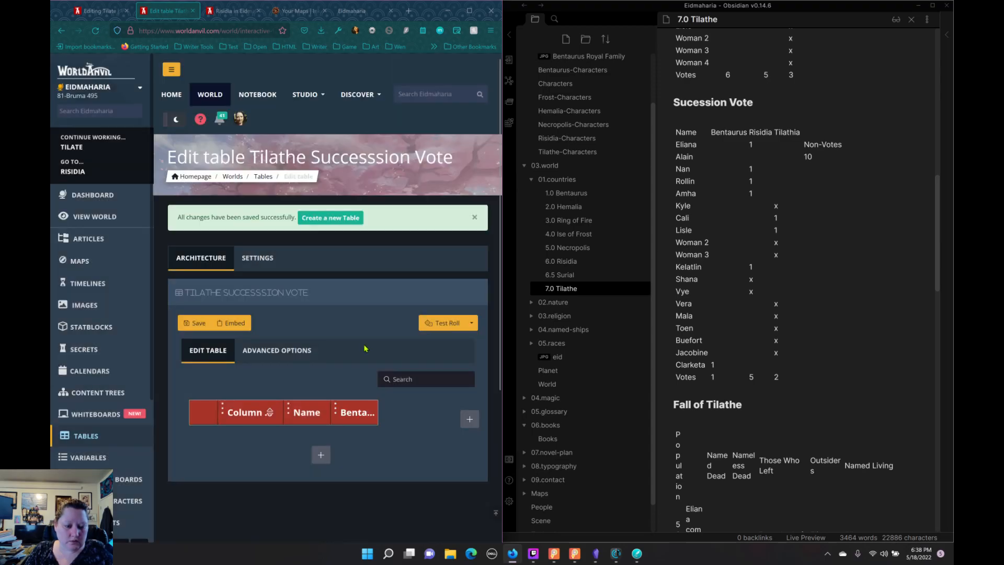
# Step: Add a Number column called "Risidia" after the Bentaurus column
pyautogui.click(469, 419)
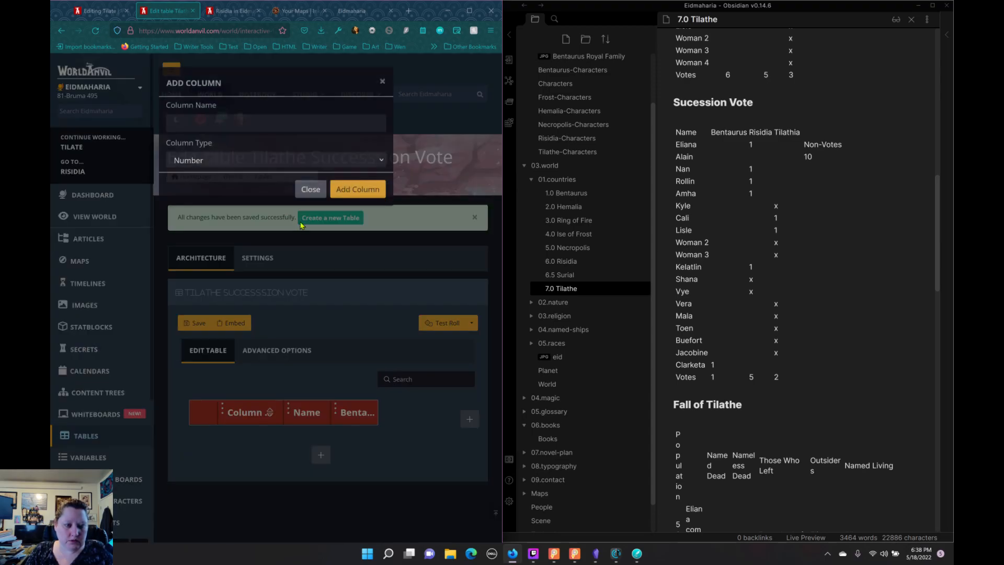
pyautogui.write('R')
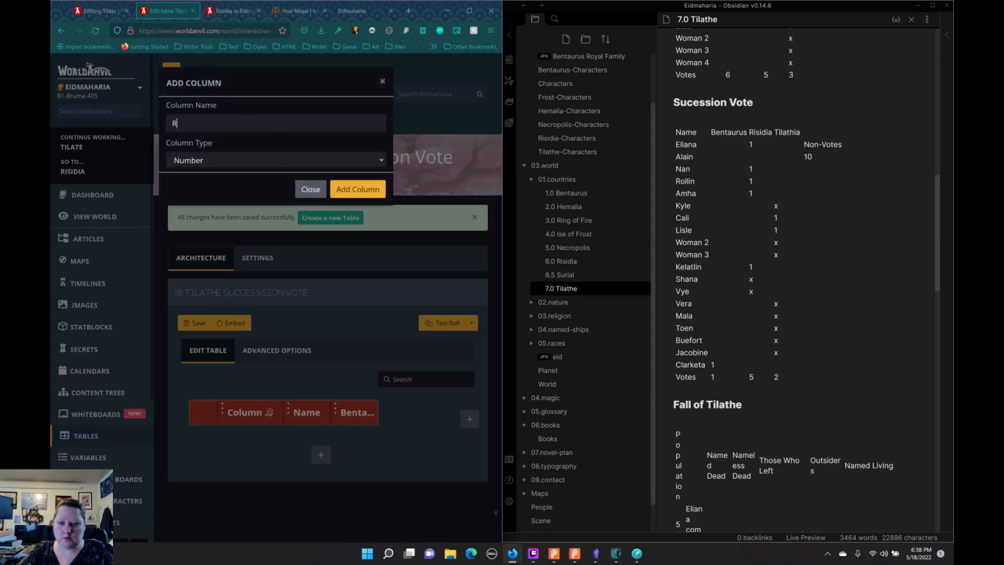
pyautogui.write('isidia')
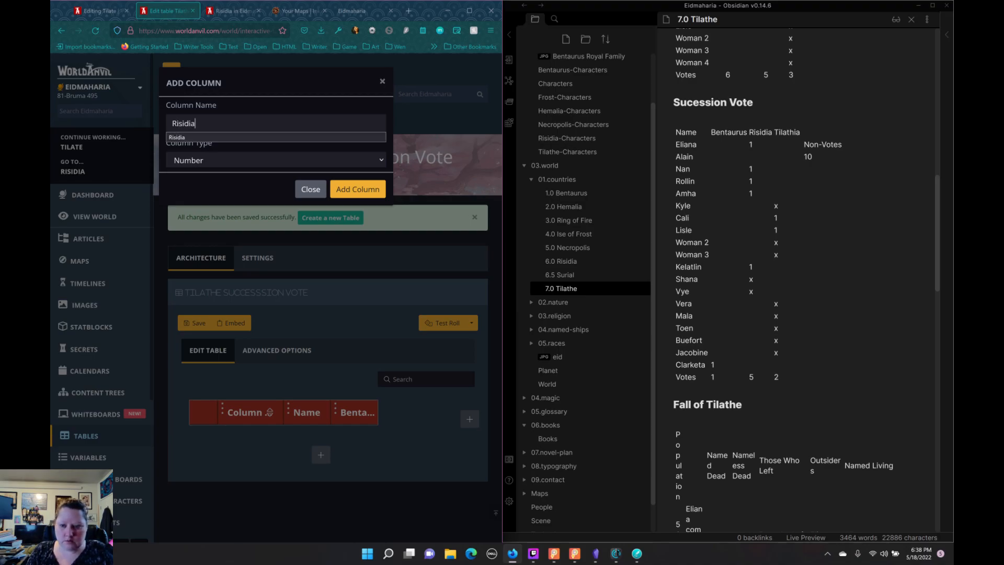
pyautogui.click(375, 193)
# Step: Add a Number column called "Non-Votes" after the Risidia column
pyautogui.click(470, 421)
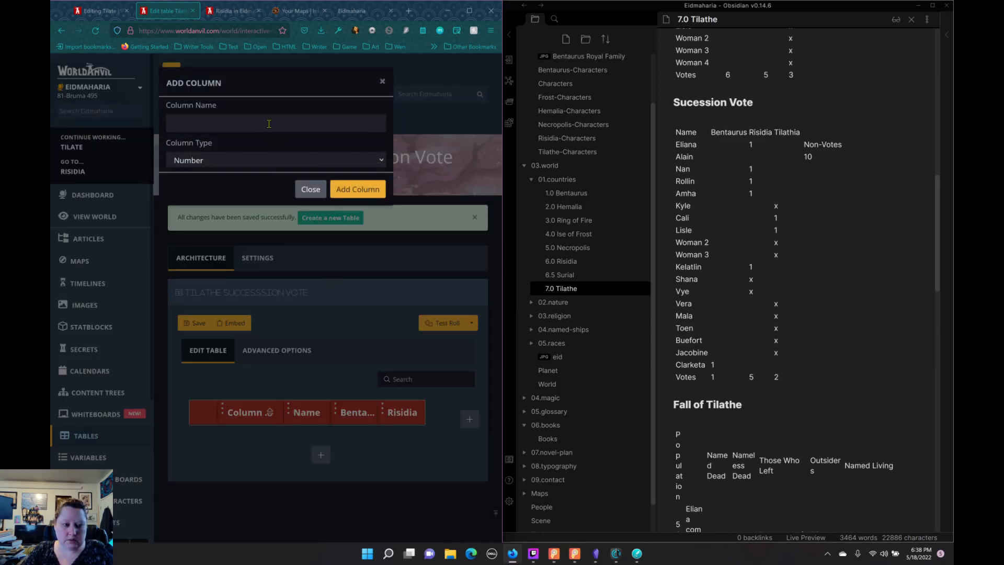
pyautogui.write('Non-Votes')
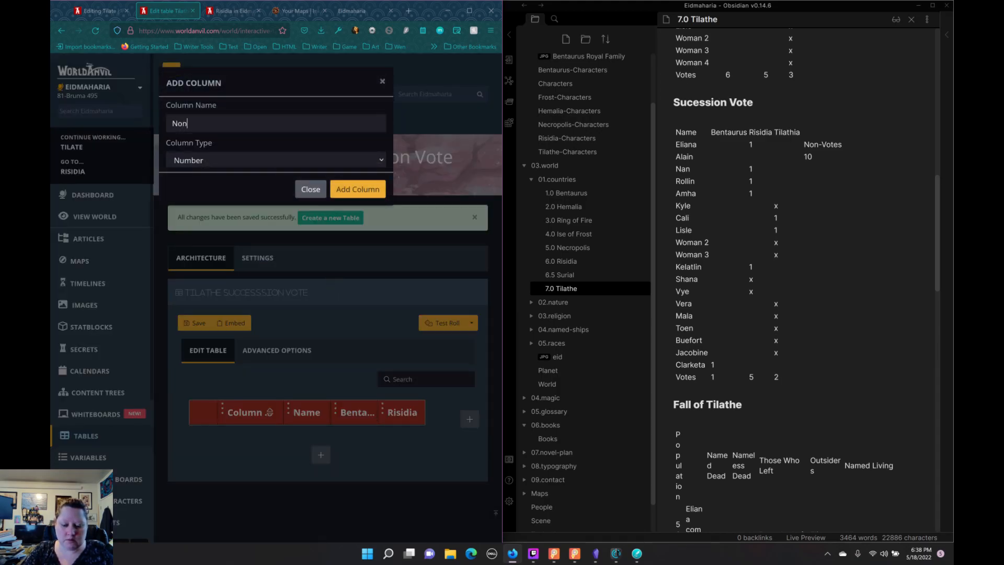
pyautogui.click(349, 190)
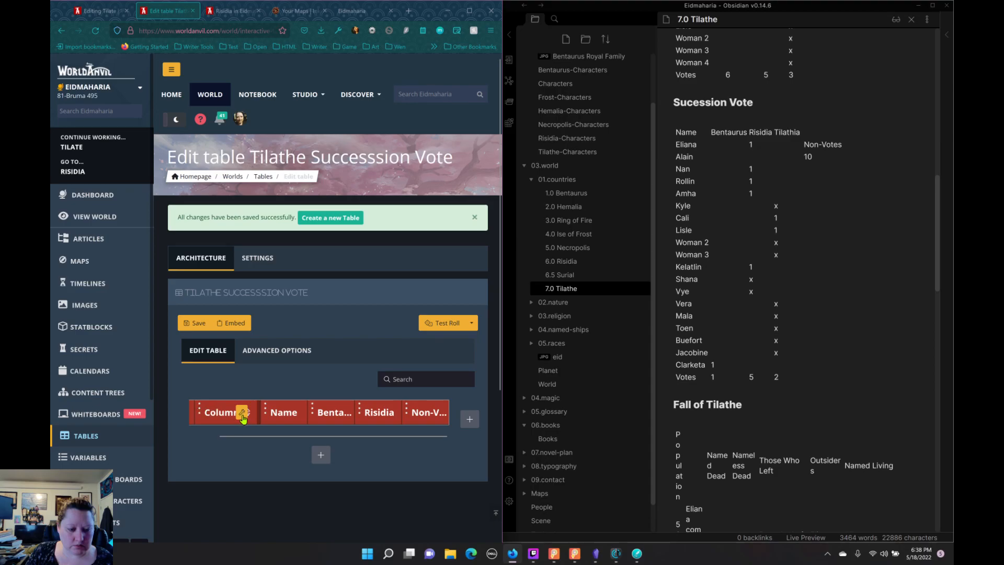
# Step: Add a first row to the table and delete the default "Column Name" column
pyautogui.scroll(-4, 239, 388)
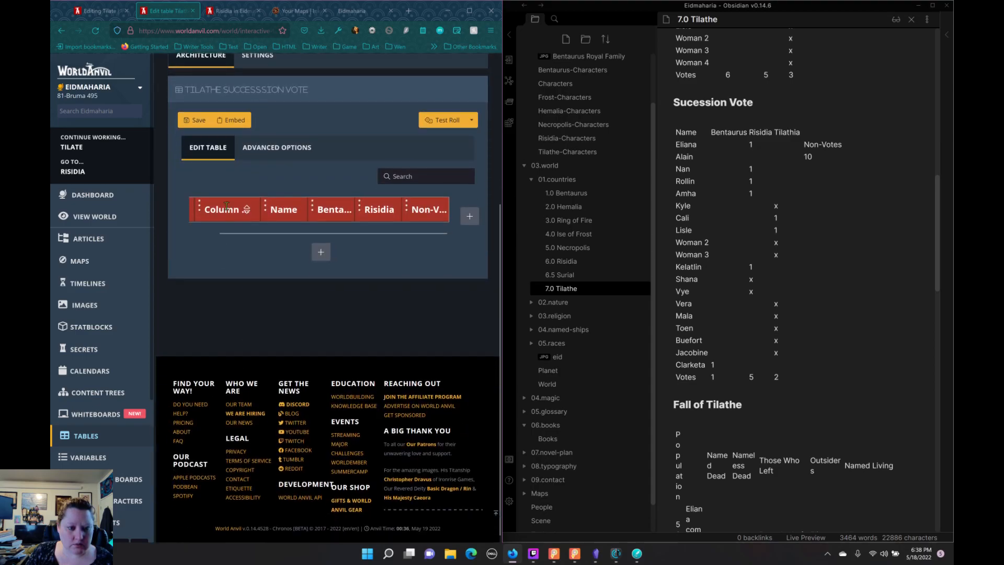
pyautogui.click(323, 258)
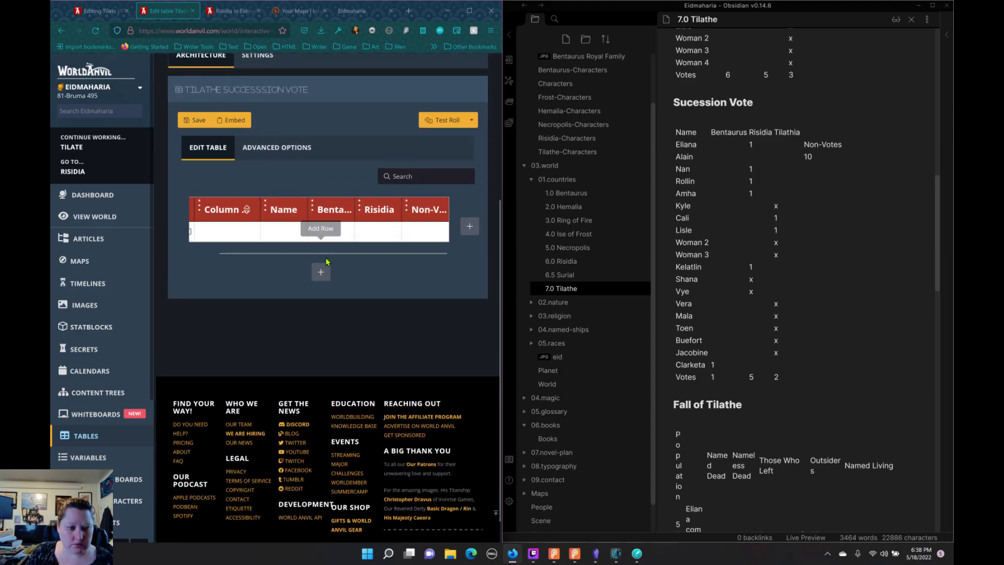
pyautogui.click(241, 210)
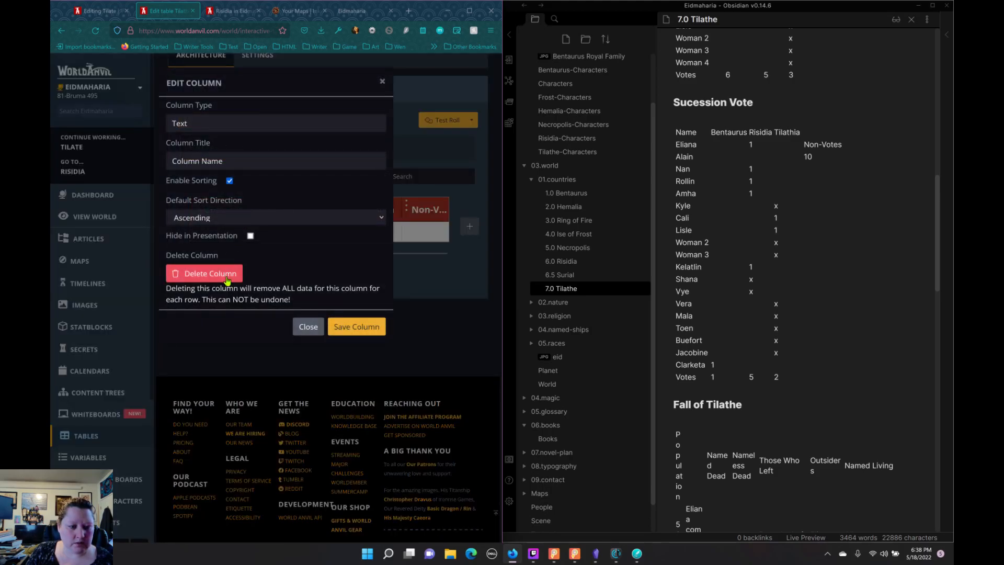
pyautogui.click(357, 326)
# Step: Begin the first voter's name in the first row and add twelve empty rows below it
pyautogui.click(237, 232)
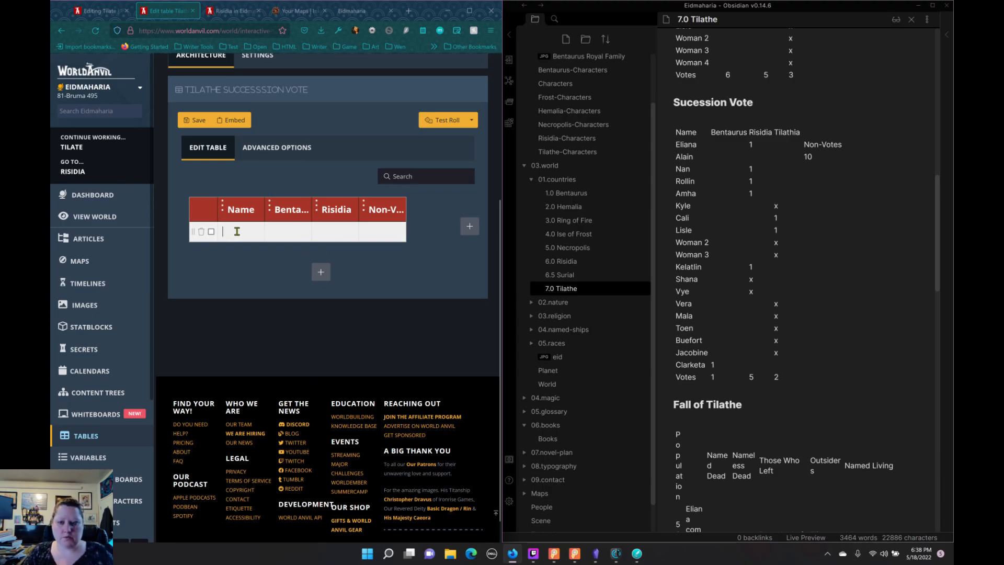
pyautogui.write('Eli')
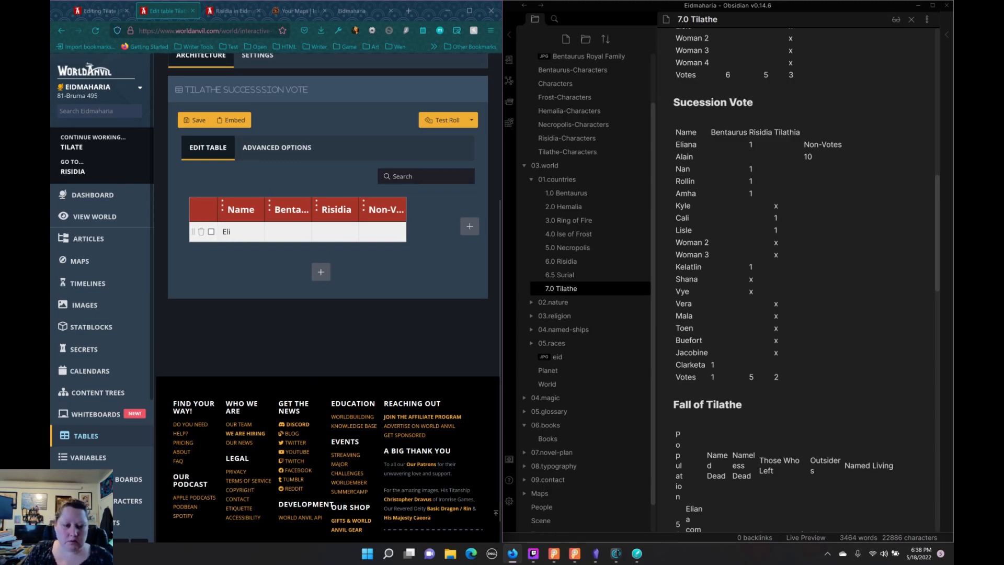
pyautogui.click(321, 271)
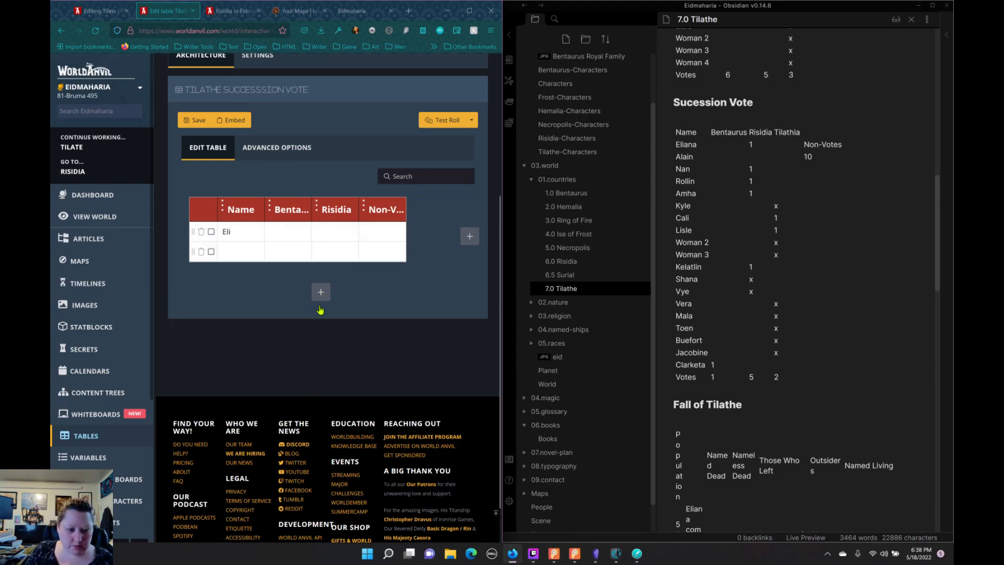
pyautogui.click(320, 294)
pyautogui.click(320, 315)
pyautogui.click(320, 332)
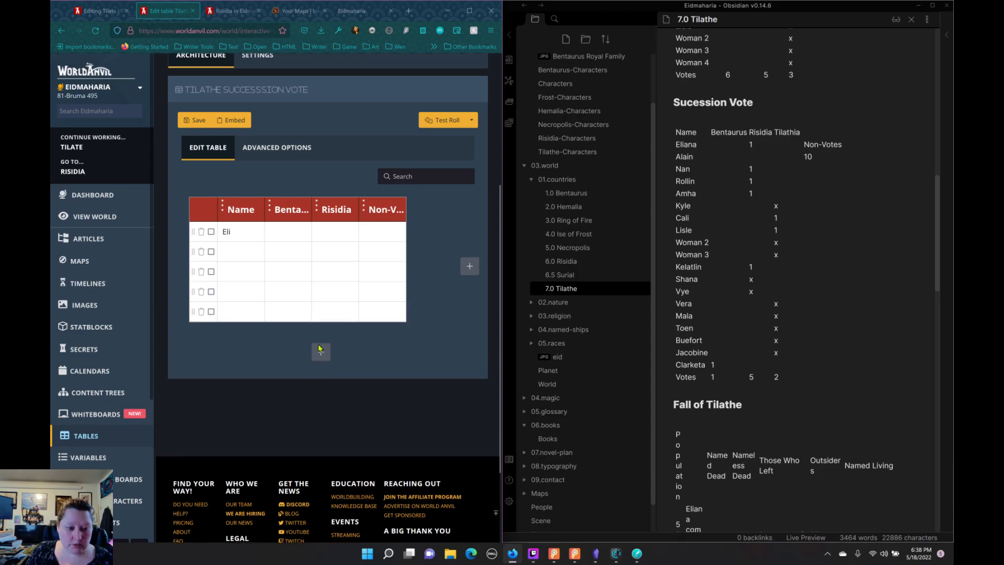
pyautogui.click(321, 352)
pyautogui.click(321, 371)
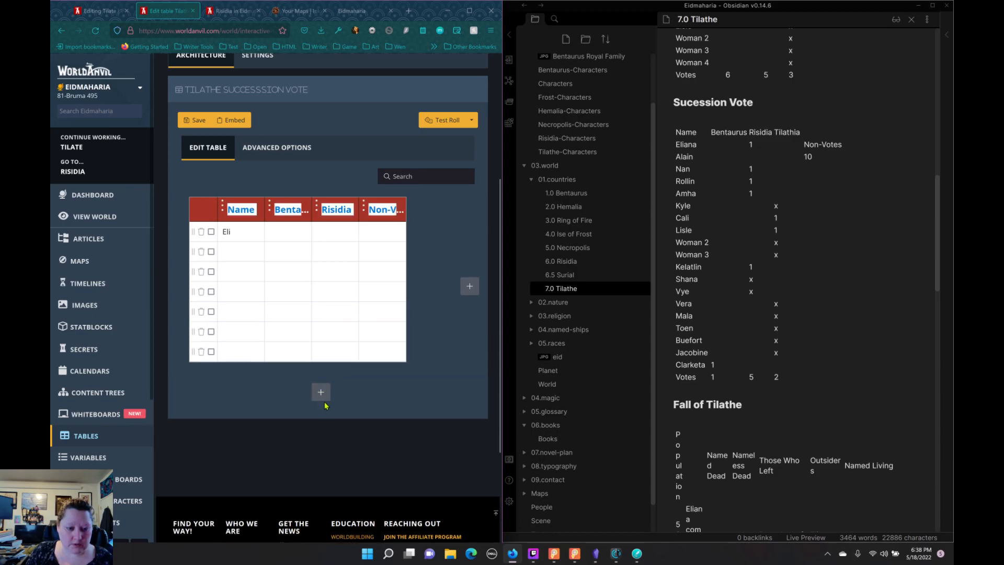
pyautogui.click(321, 397)
pyautogui.click(322, 417)
pyautogui.click(322, 435)
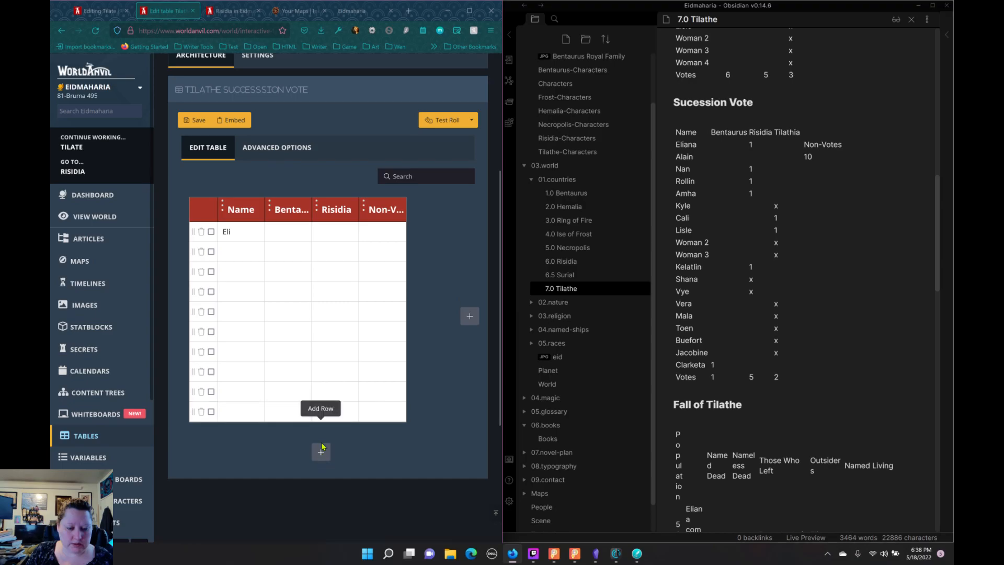
pyautogui.click(322, 457)
pyautogui.click(322, 476)
pyautogui.click(321, 494)
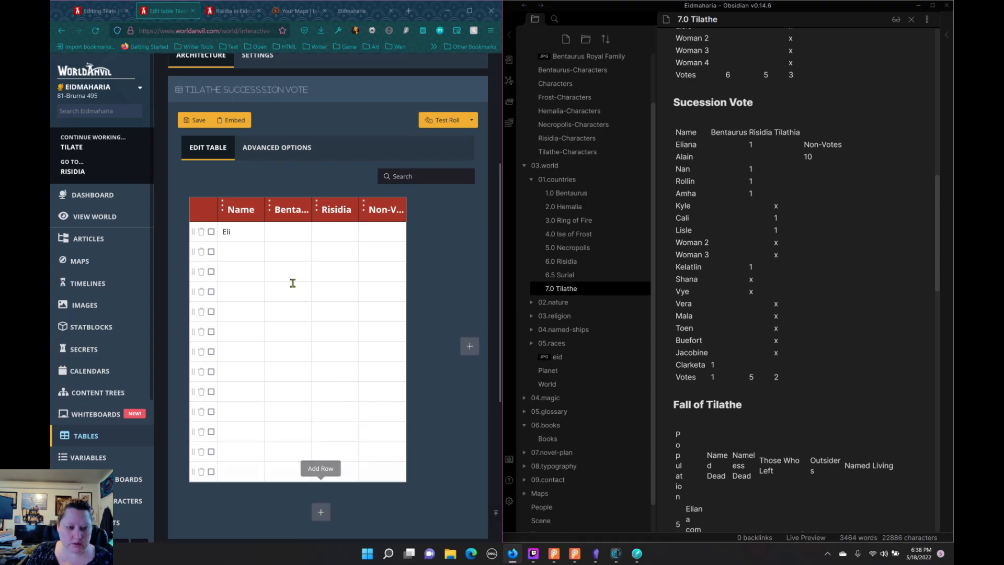
# Step: Complete the first voter's name from the Sucession Vote notes and record 1 for that voter under Risidia
pyautogui.click(253, 235)
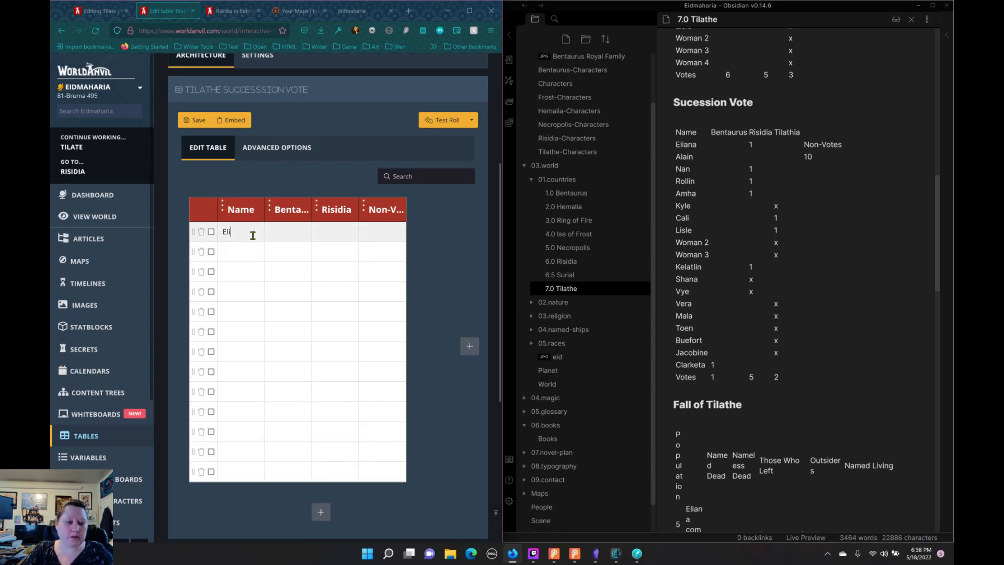
pyautogui.press('BackSpace')
pyautogui.write('iana')
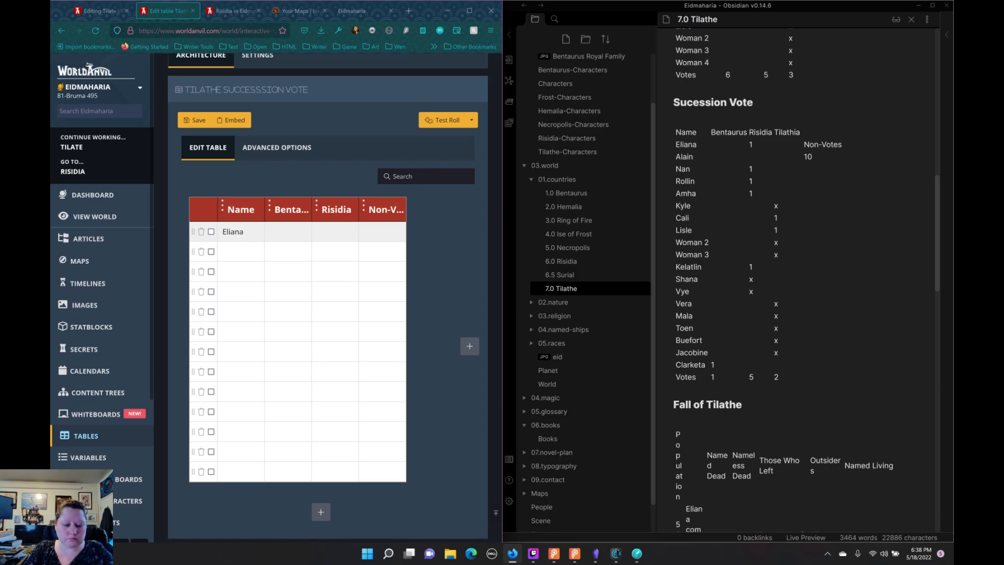
pyautogui.press('Tab')
pyautogui.write('1')
pyautogui.press('Tab')
# Step: Enter the second voter's name from the notes in the second row and record 1 under Non-Votes, leaving Risidia empty
pyautogui.write('Alain')
pyautogui.press('Tab')
pyautogui.write('1')
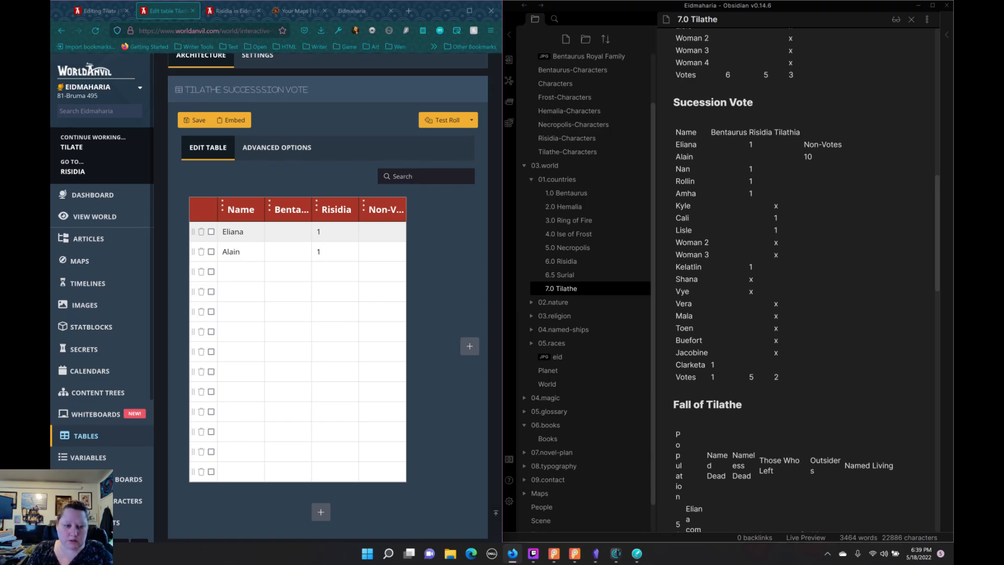
pyautogui.press('BackSpace')
pyautogui.click(376, 254)
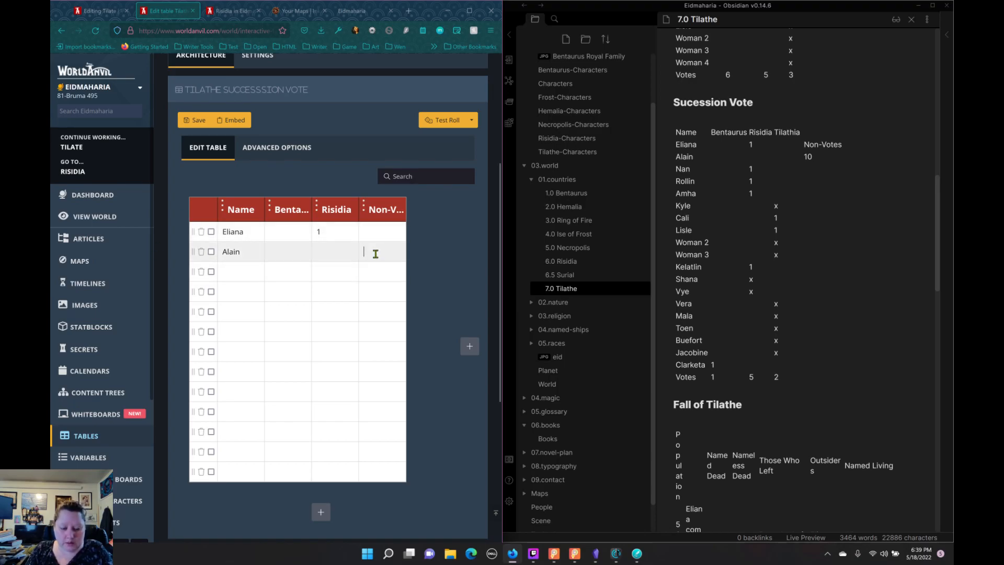
pyautogui.write('1')
# Step: Enter the third voter's name from the notes in the third row and record 1 under Risidia
pyautogui.click(251, 275)
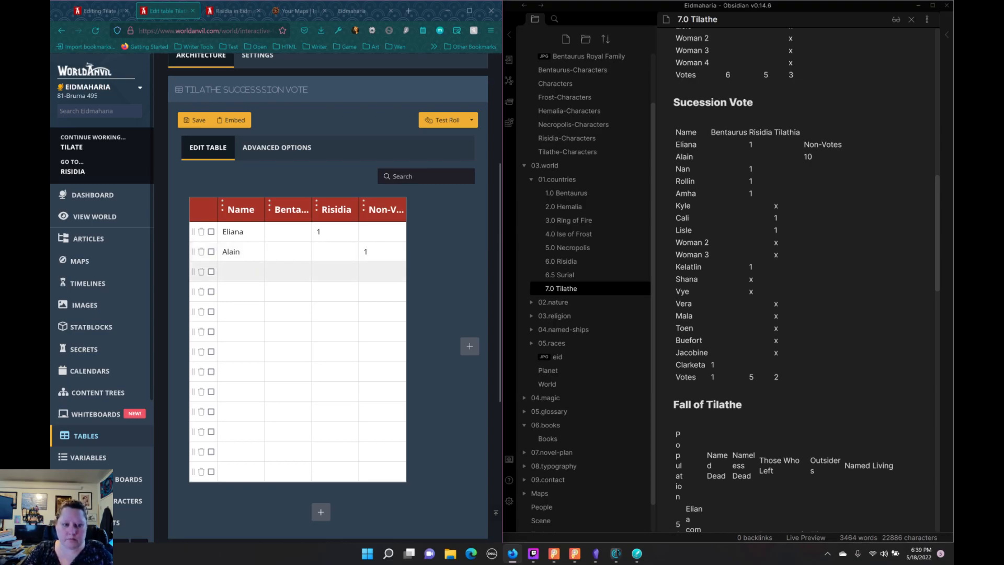
pyautogui.write('Nan')
pyautogui.press('Tab')
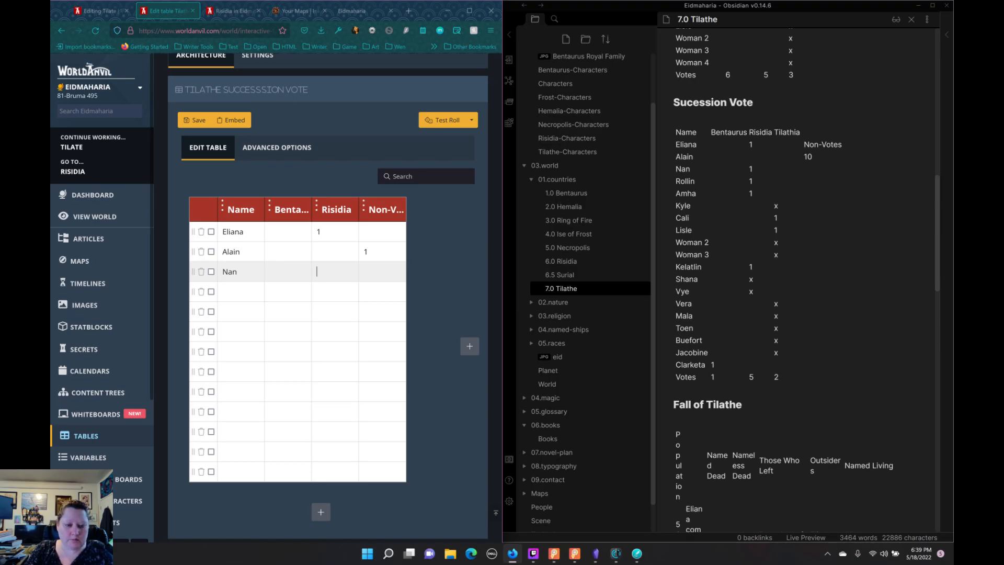
pyautogui.press('Tab')
pyautogui.press('Tab')
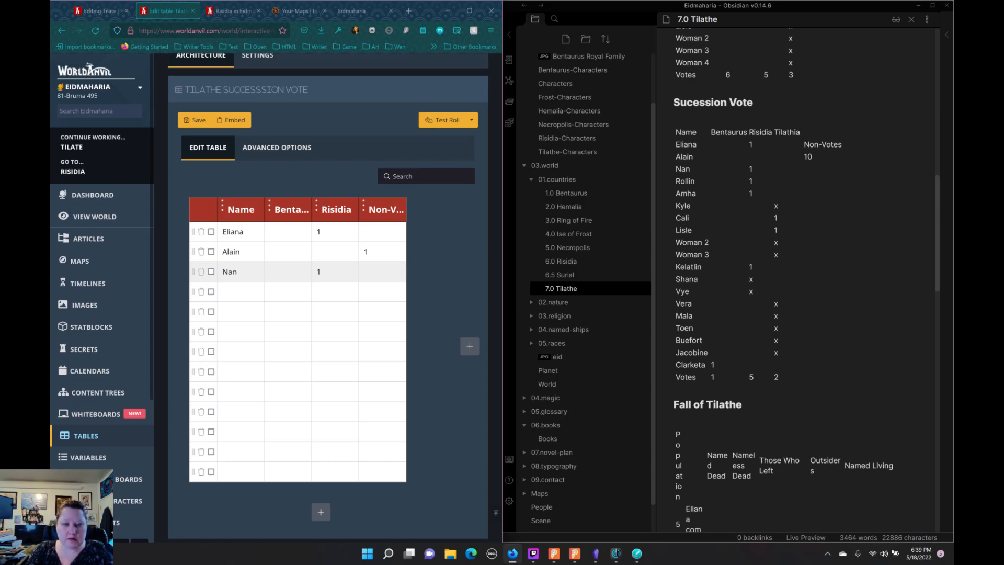
# Step: Fill in the fourth and fifth voters' names from the notes, recording 1 under Risidia for each
pyautogui.write('Rollin')
pyautogui.write('1')
pyautogui.press('Tab')
pyautogui.press('Tab')
pyautogui.write('Amha')
pyautogui.press('Tab')
pyautogui.press('Tab')
pyautogui.press('Tab')
pyautogui.press('Tab')
pyautogui.press('Tab')
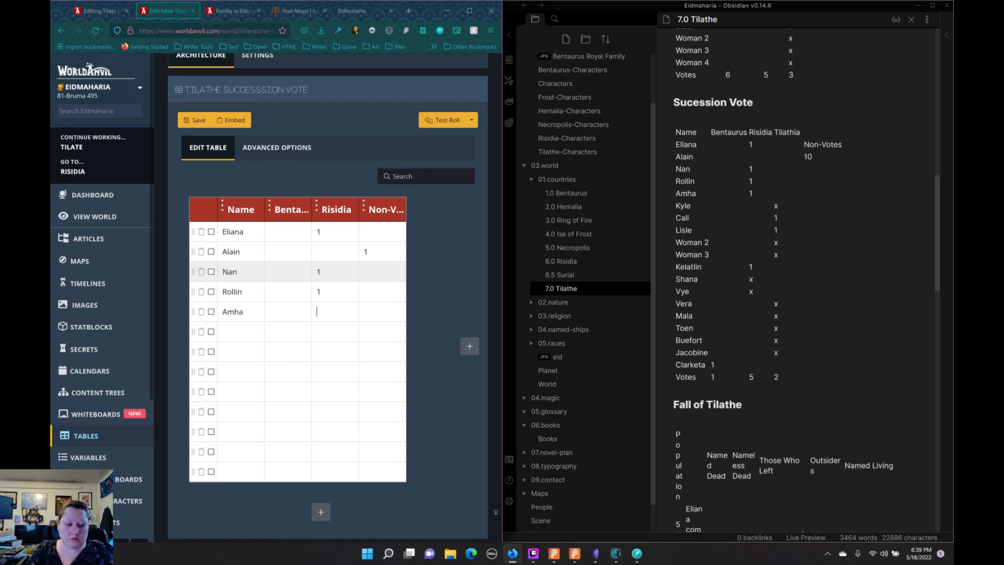
pyautogui.click(326, 309)
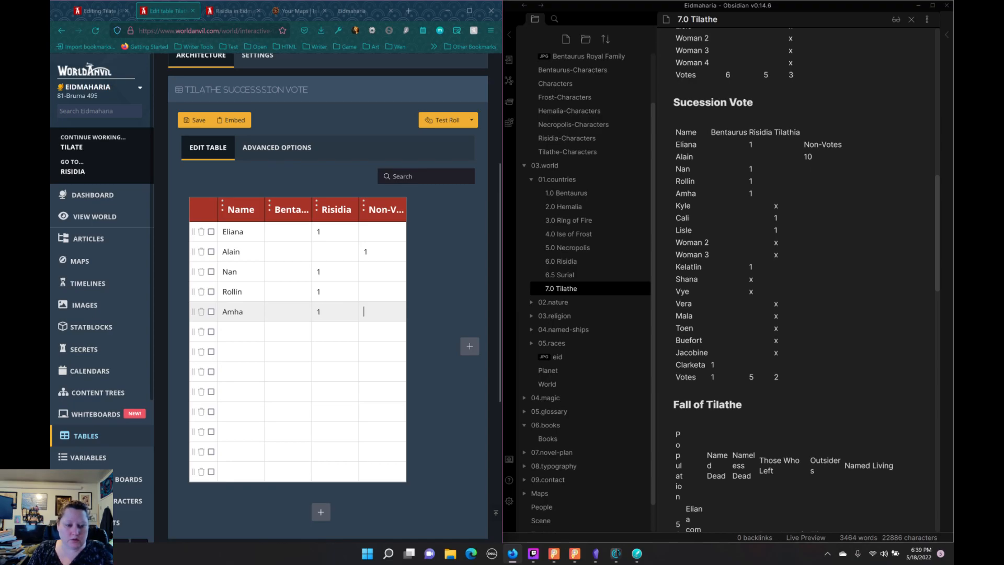
# Step: Enter the sixth voter's name with 1 under Non-Votes, and the seventh voter's name in the following row
pyautogui.press('Tab')
pyautogui.press('Tab')
pyautogui.write('Kyle')
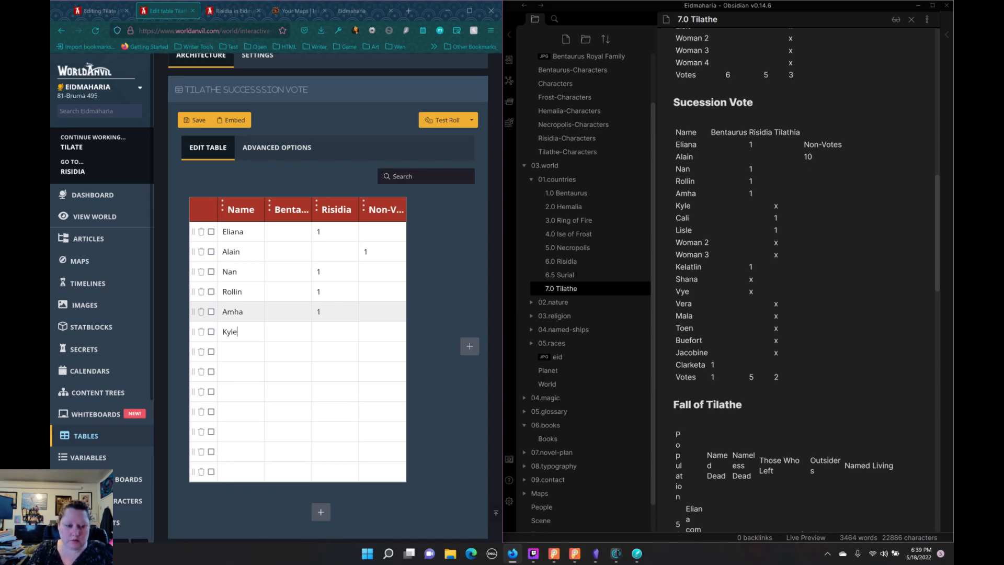
pyautogui.press('Tab')
pyautogui.press('Tab')
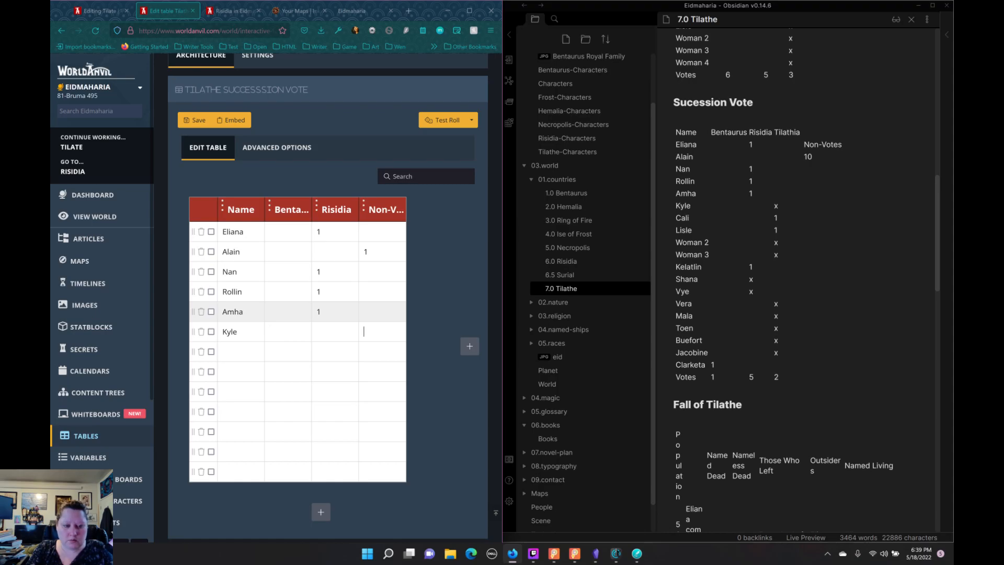
pyautogui.write('1')
pyautogui.press('Tab')
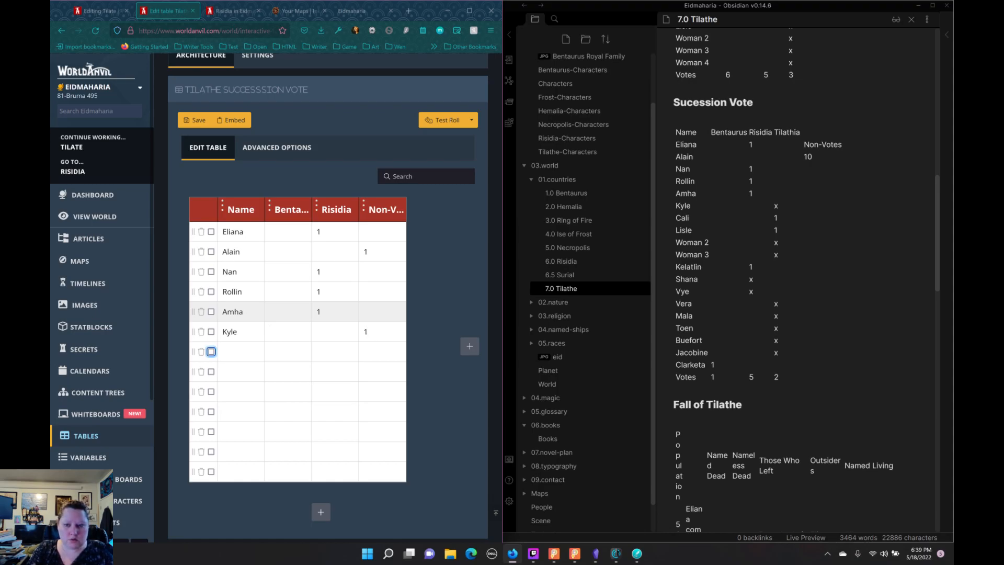
pyautogui.press('Tab')
pyautogui.write('Cali')
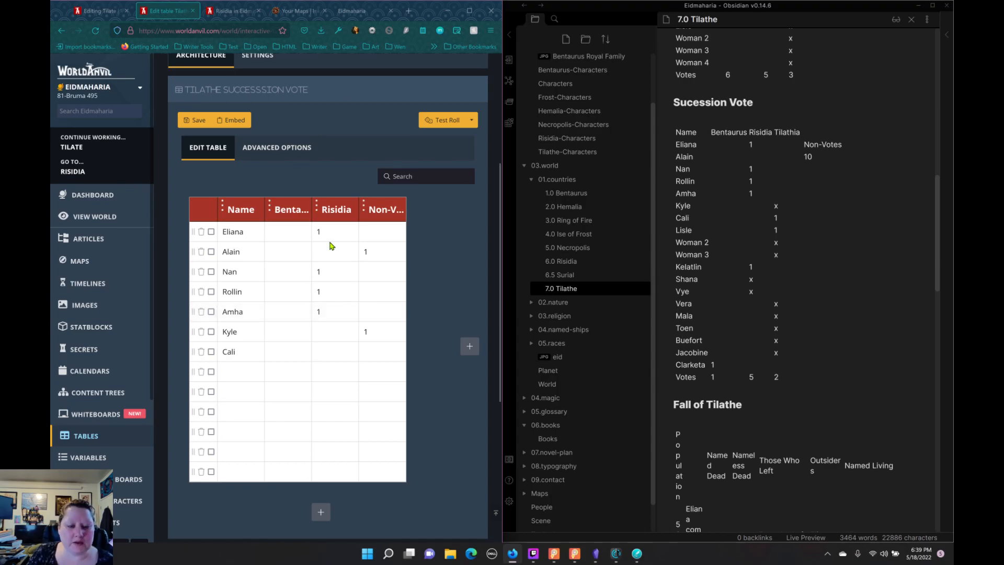
# Step: Add a Number column named Tilathe and move it between the Risidia and Non-Votes columns
pyautogui.click(469, 345)
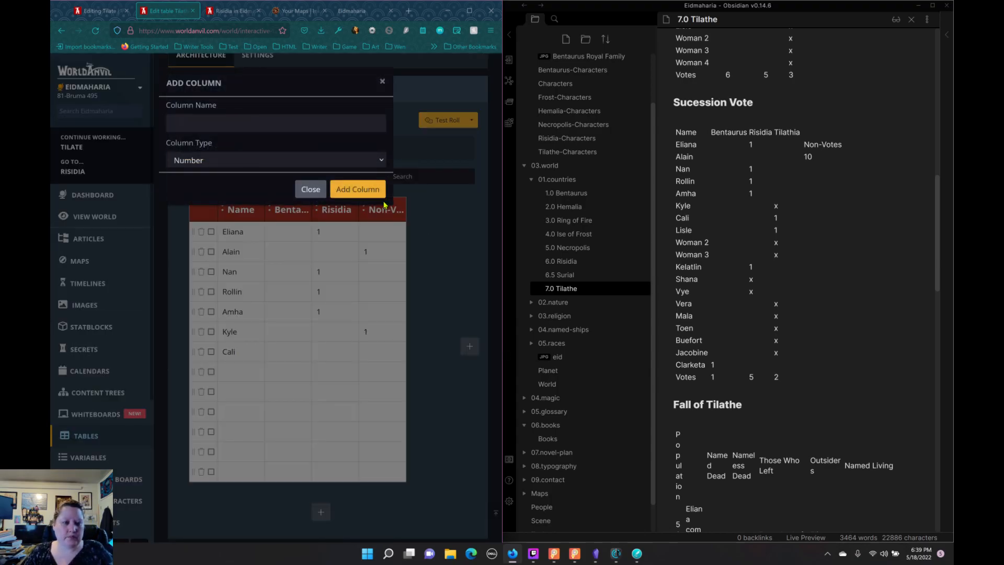
pyautogui.click(201, 123)
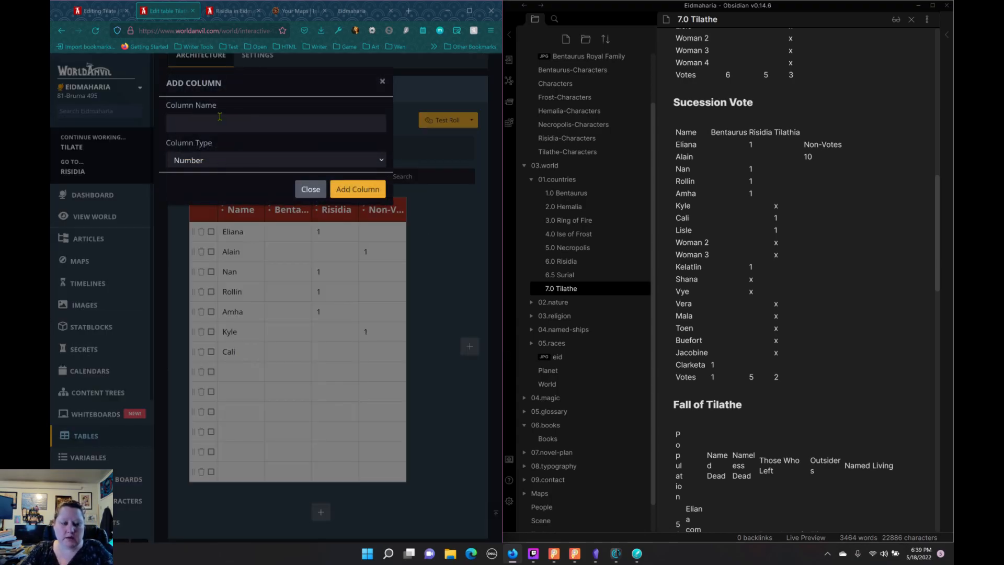
pyautogui.write('Tilathe')
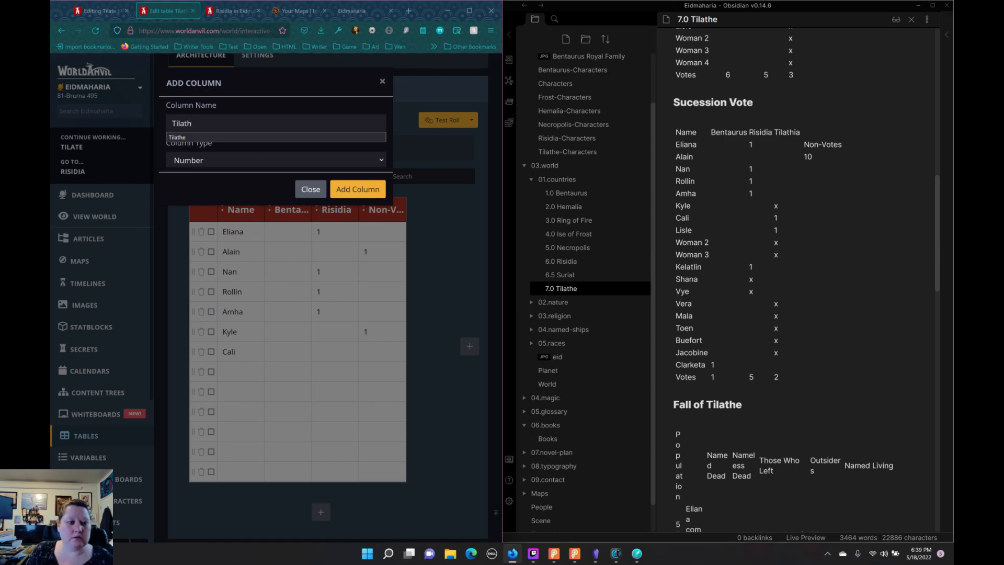
pyautogui.click(348, 188)
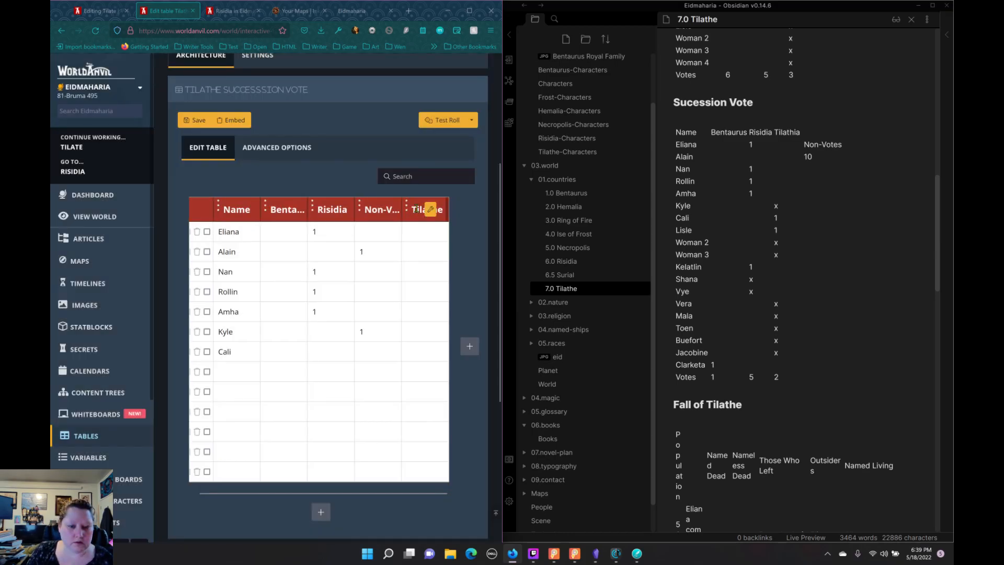
pyautogui.moveTo(406, 209); pyautogui.dragTo(376, 212)
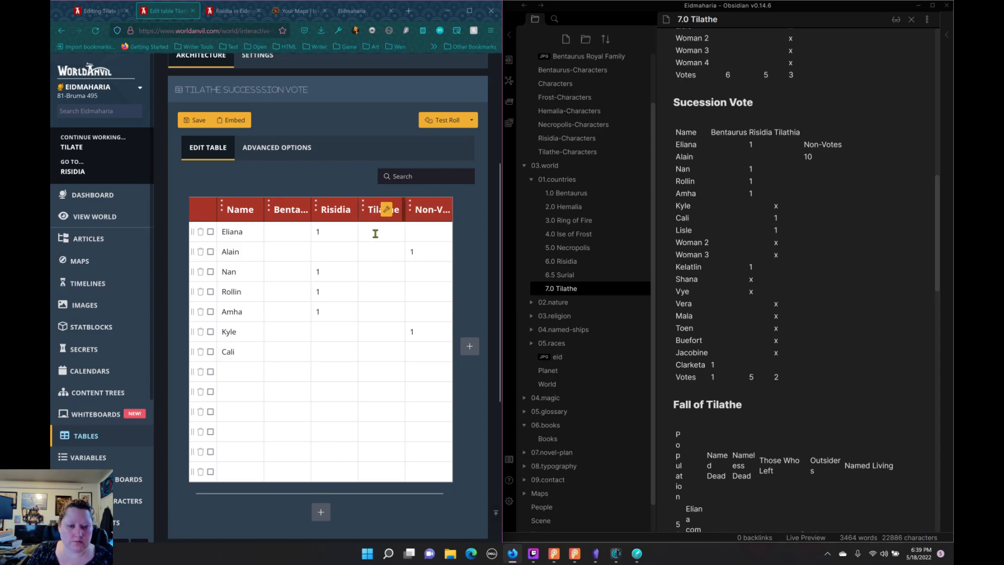
# Step: Record 1 under Tilathe for the seventh voter, then enter the eighth voter's name from the notes with 1 under Tilathe
pyautogui.click(366, 351)
pyautogui.write('1')
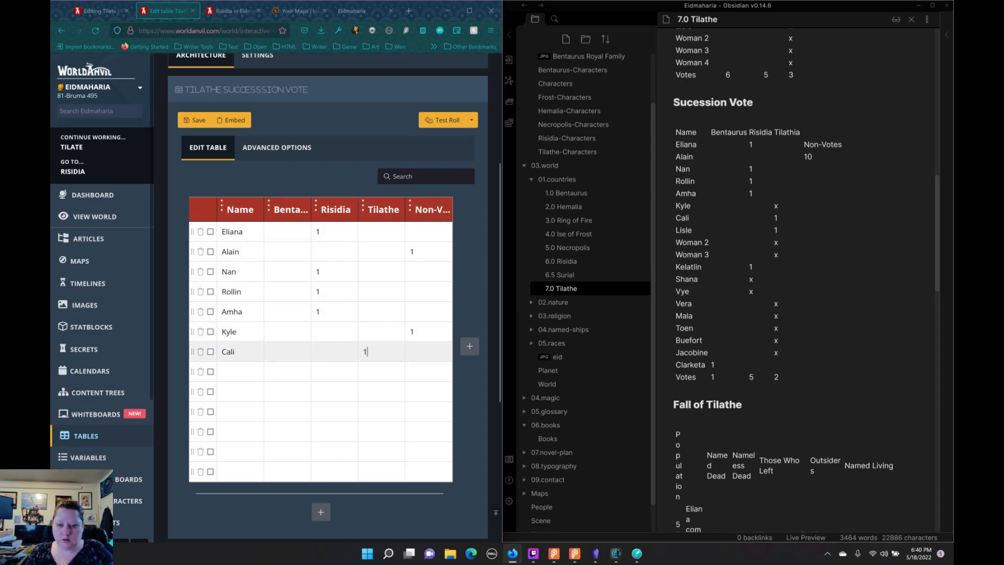
pyautogui.press('Tab')
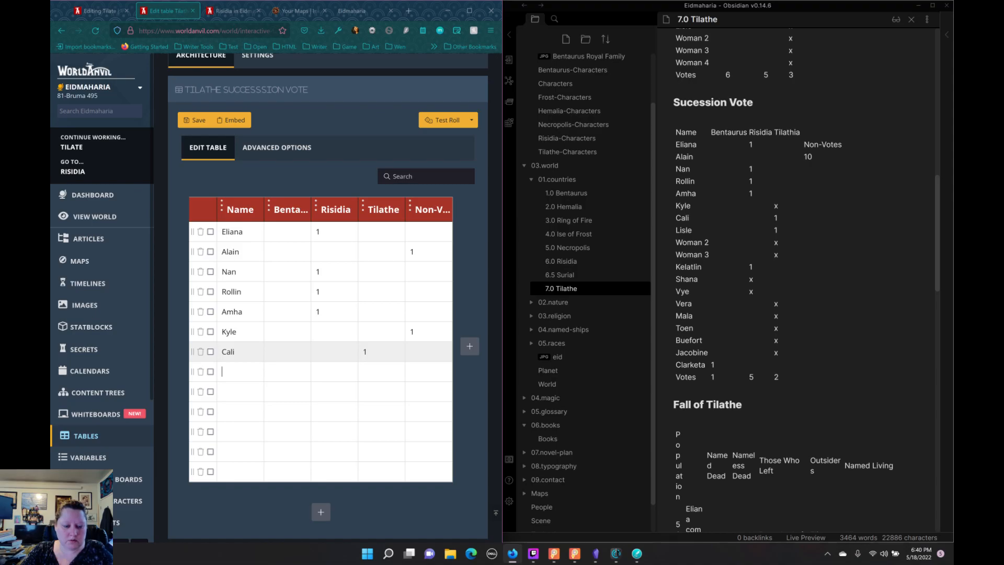
pyautogui.write('1')
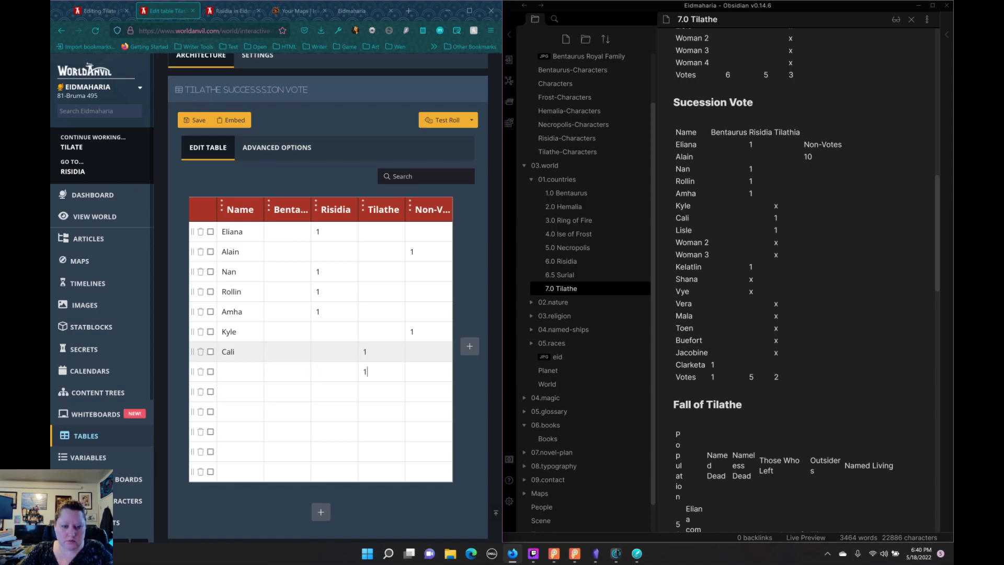
pyautogui.press('Tab')
pyautogui.press('Tab')
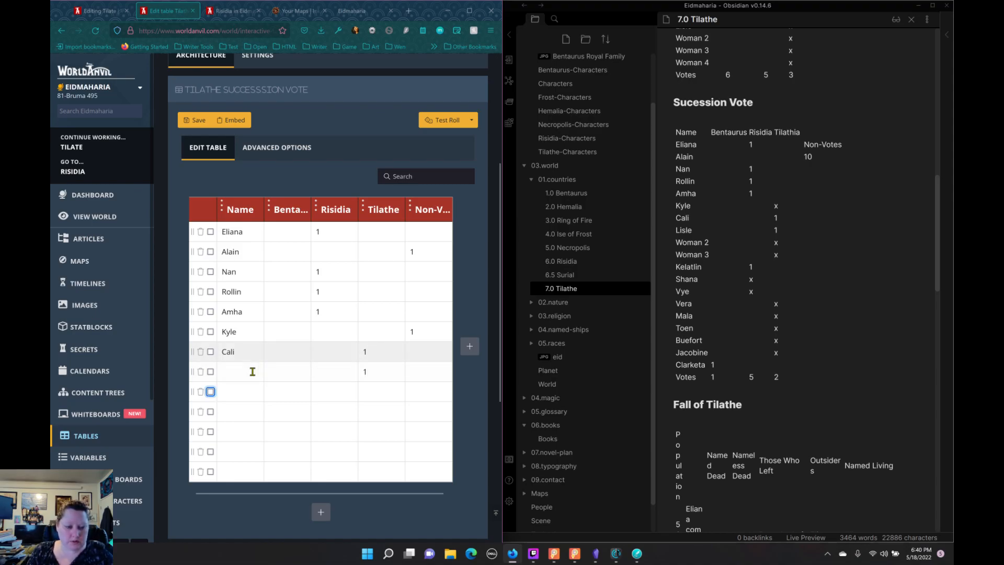
pyautogui.click(252, 371)
pyautogui.write('Li')
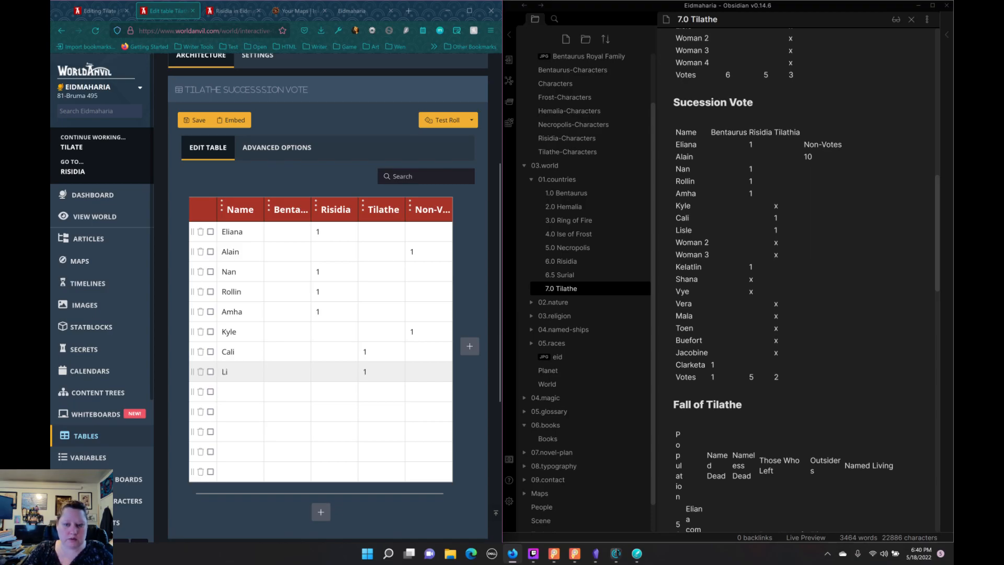
pyautogui.write('sle')
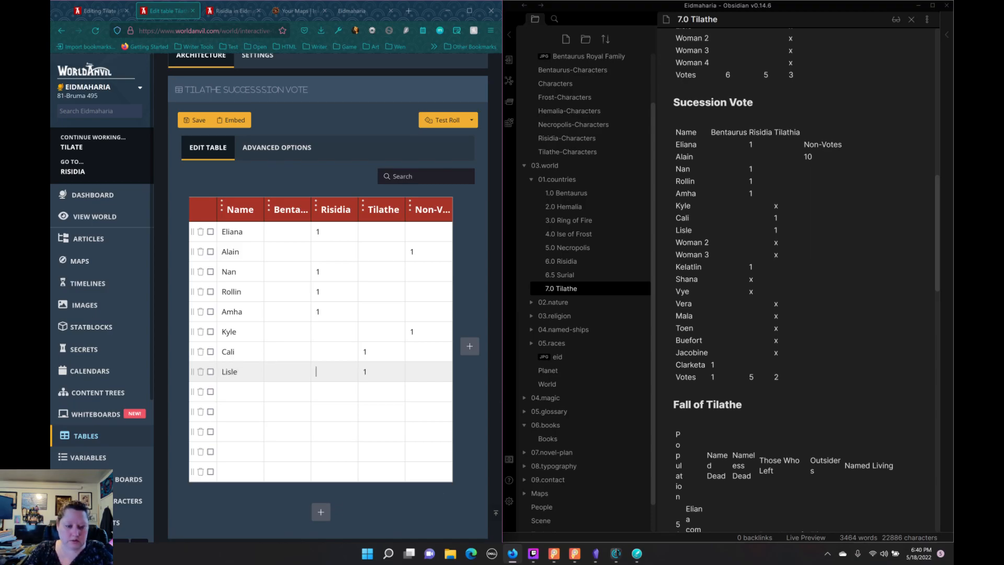
pyautogui.press('Tab')
pyautogui.press('Tab')
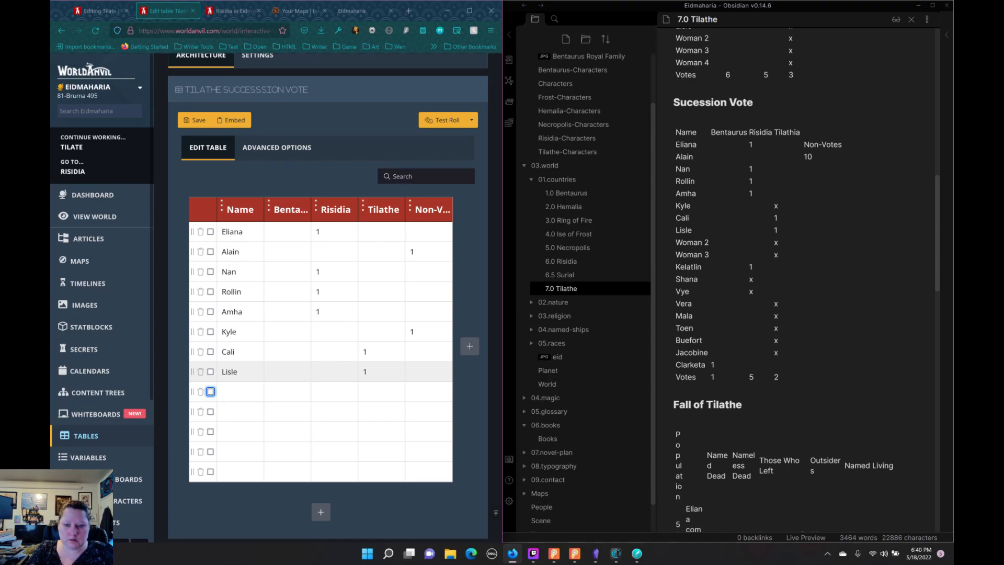
# Step: Fill in the next two rows with the names Woman 2 and Woman 3, recording 1 under Non-Votes for each
pyautogui.press('Tab')
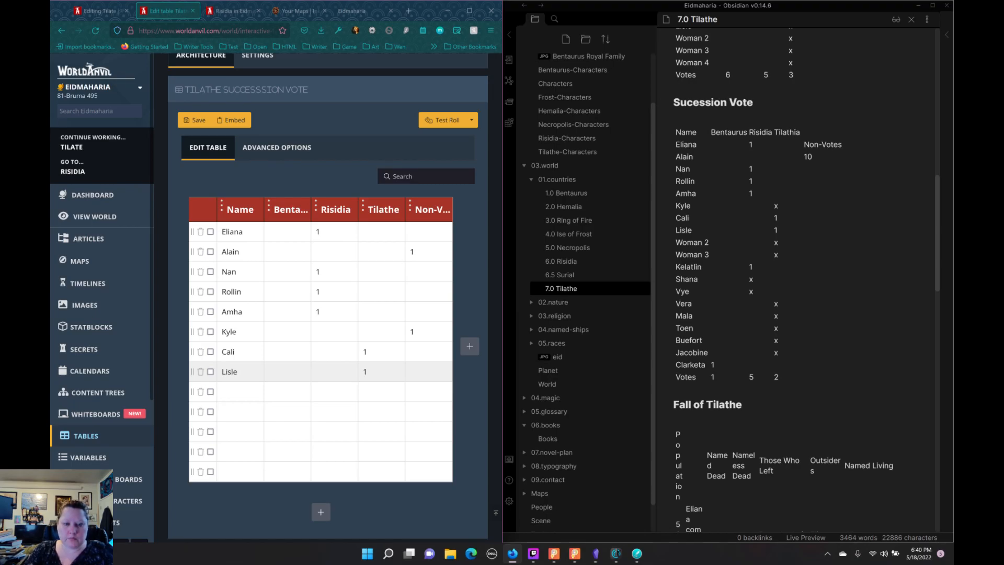
pyautogui.write('Woman 2')
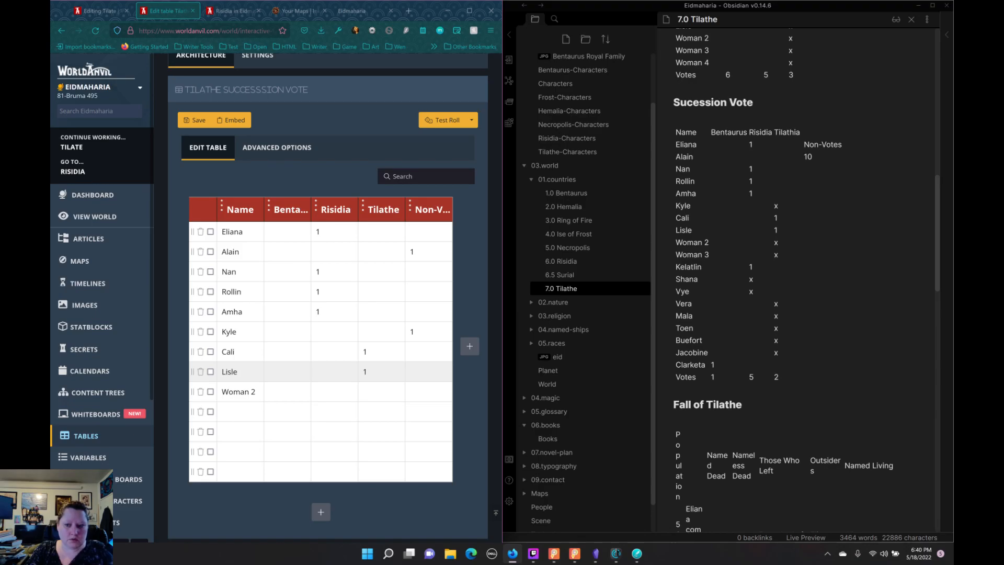
pyautogui.press('Tab')
pyautogui.write('1')
pyautogui.press('Tab')
pyautogui.write('Wom')
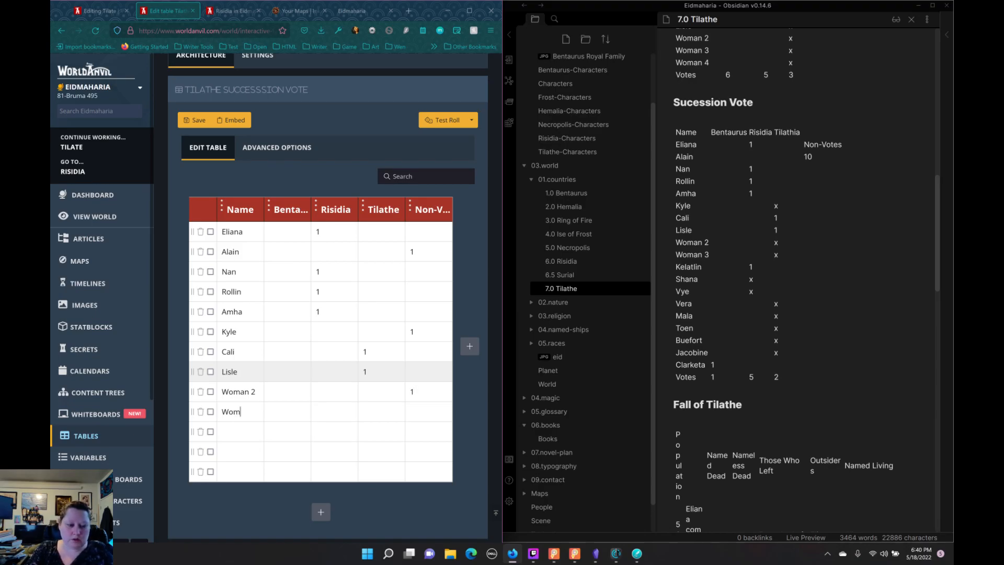
pyautogui.write('an 3')
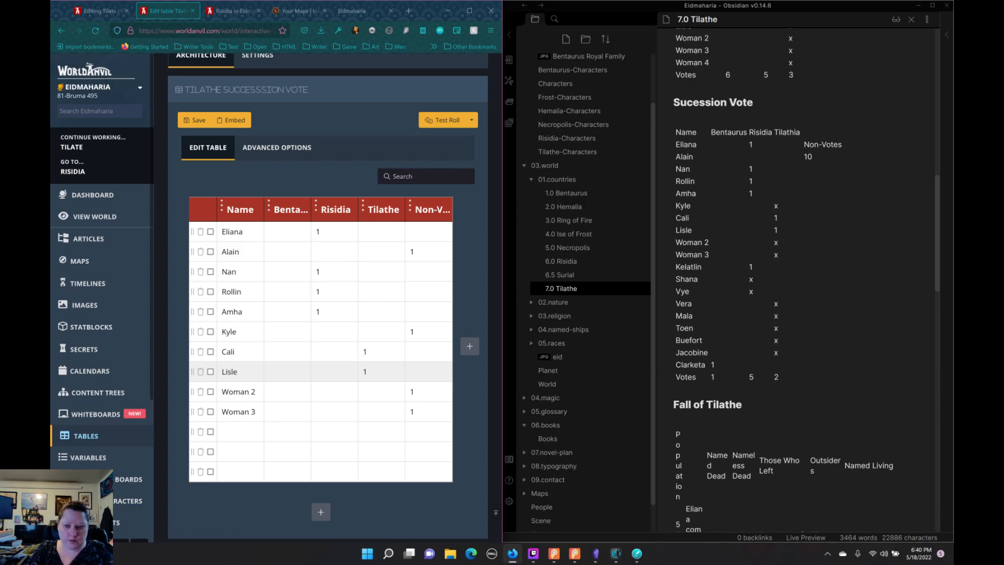
# Step: Enter the eleventh voter's name from the notes in the next row and record 1 under Risidia
pyautogui.press('Tab')
pyautogui.press('Tab')
pyautogui.write('Kelatlin')
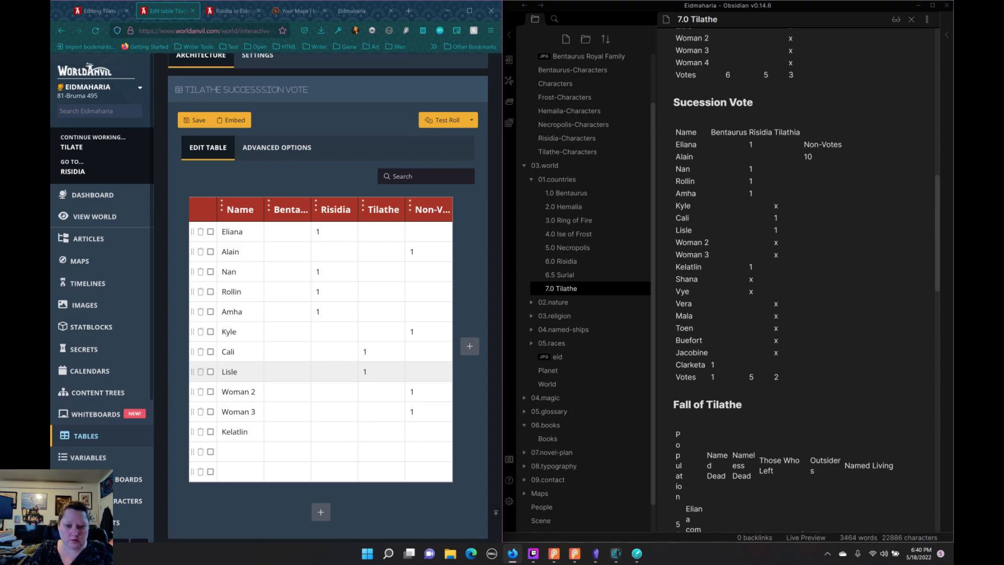
pyautogui.press('Tab')
pyautogui.press('Tab')
pyautogui.write('1')
# Step: Enter the twelfth voter's name from the notes in the next row and record 1 under Non-Votes
pyautogui.press('Tab')
pyautogui.write('Shan')
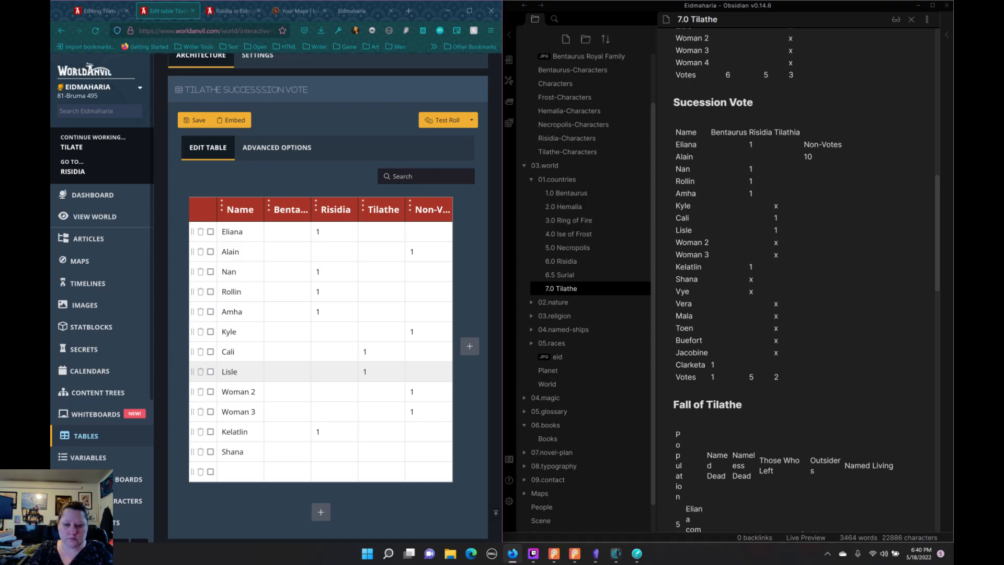
pyautogui.press('Tab')
# Step: Enter the thirteenth voter's name from the notes in the last row and mark x under Non-Votes
pyautogui.press('Tab')
pyautogui.press('Tab')
pyautogui.write('1')
pyautogui.write('Vye')
pyautogui.press('Tab')
pyautogui.press('Tab')
pyautogui.press('Tab')
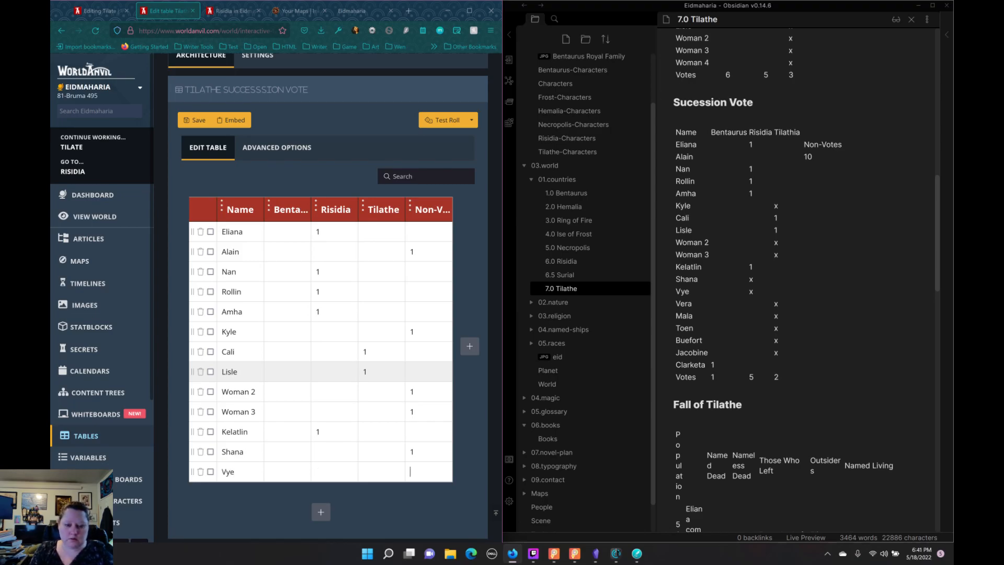
pyautogui.press('Tab')
pyautogui.write('x')
# Step: Add five empty rows below the thirteenth voter and start editing the name cell of the first new row
pyautogui.click(322, 514)
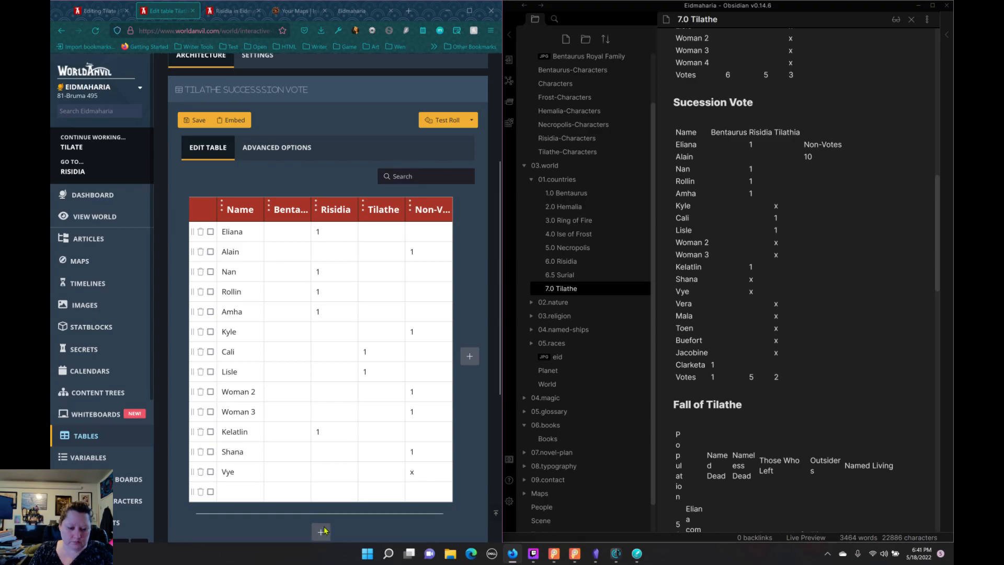
pyautogui.click(323, 531)
pyautogui.scroll(-4, 333, 484)
pyautogui.scroll(-1, 329, 428)
pyautogui.click(321, 301)
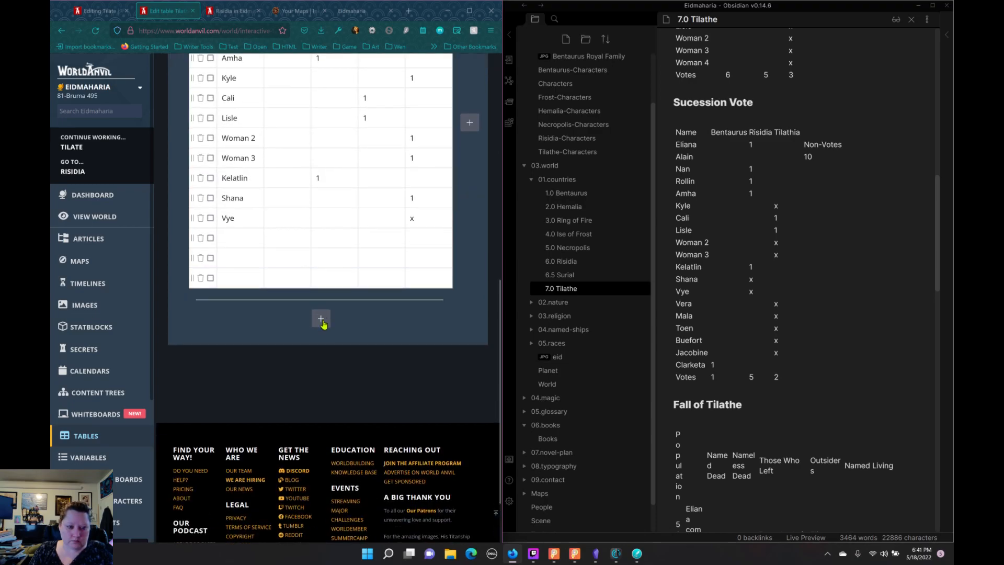
pyautogui.click(322, 321)
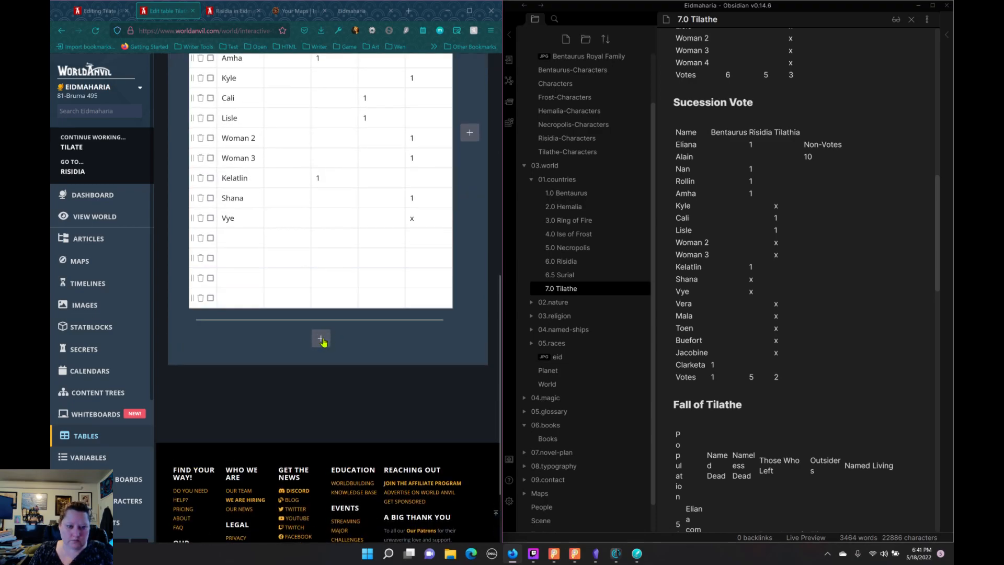
pyautogui.click(321, 339)
pyautogui.click(242, 246)
pyautogui.write('M')
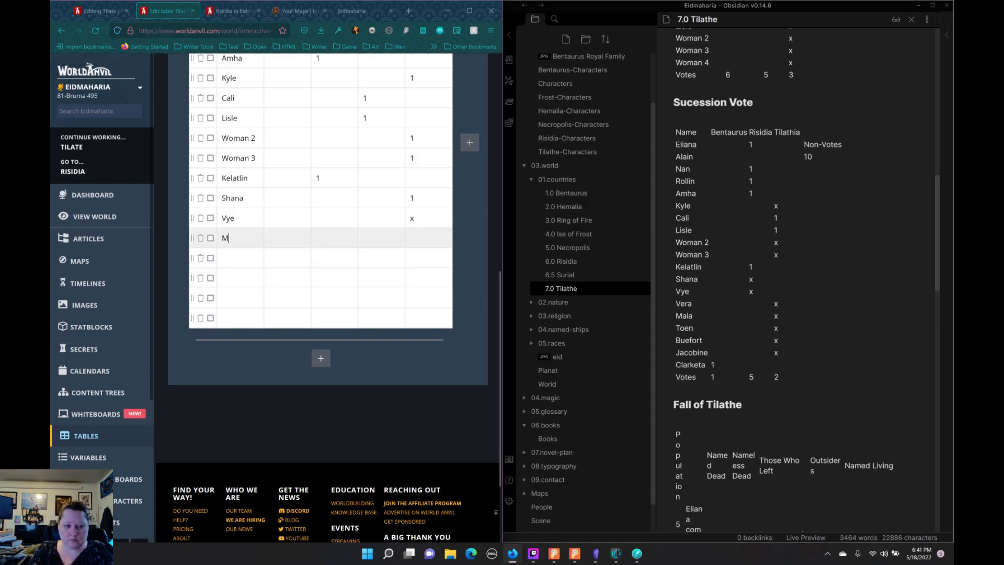
pyautogui.write('ala')
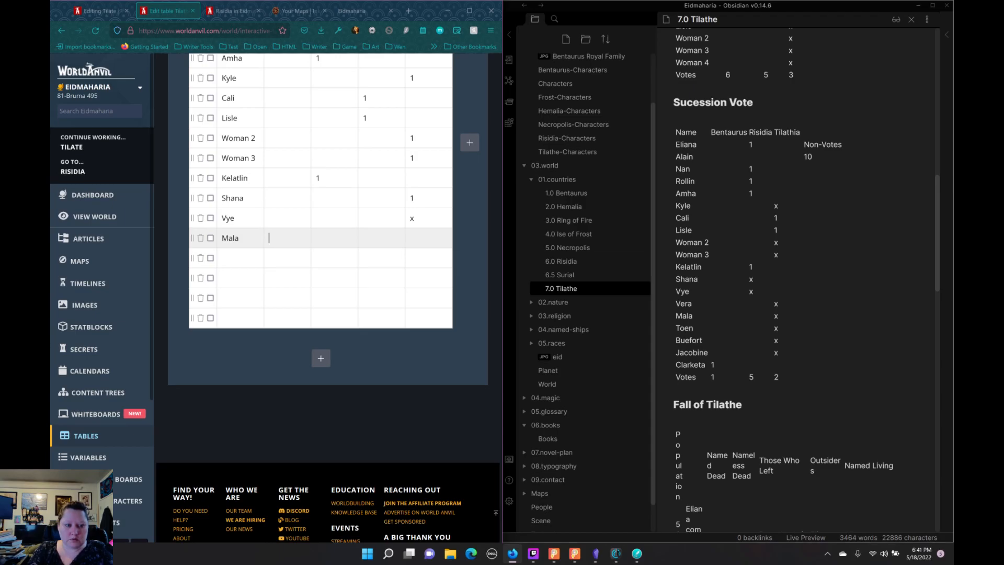
pyautogui.press('BackSpace')
pyautogui.press('BackSpace')
pyautogui.press('BackSpace')
pyautogui.press('BackSpace')
# Step: Fill in the fourteenth and fifteenth voters' names from the notes, marking x under Non-Votes for each
pyautogui.write('Ver')
pyautogui.press('Tab')
pyautogui.press('Tab')
pyautogui.write('Mala')
pyautogui.press('Tab')
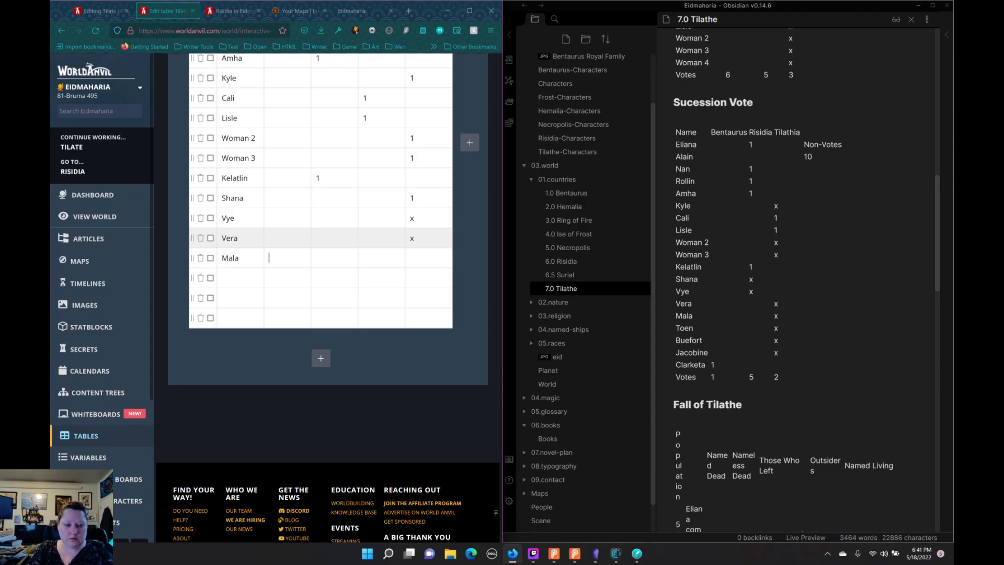
pyautogui.press('Tab')
pyautogui.press('Tab')
pyautogui.press('Tab')
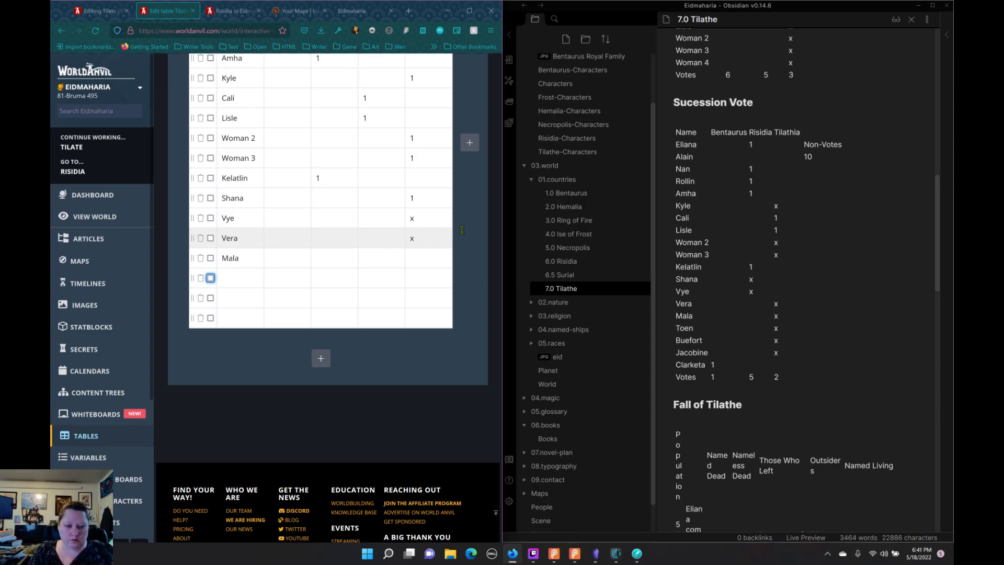
pyautogui.click(432, 261)
pyautogui.write('x')
# Step: Fill in the sixteenth and seventeenth voters' names from the notes, marking x under Non-Votes for each
pyautogui.click(253, 278)
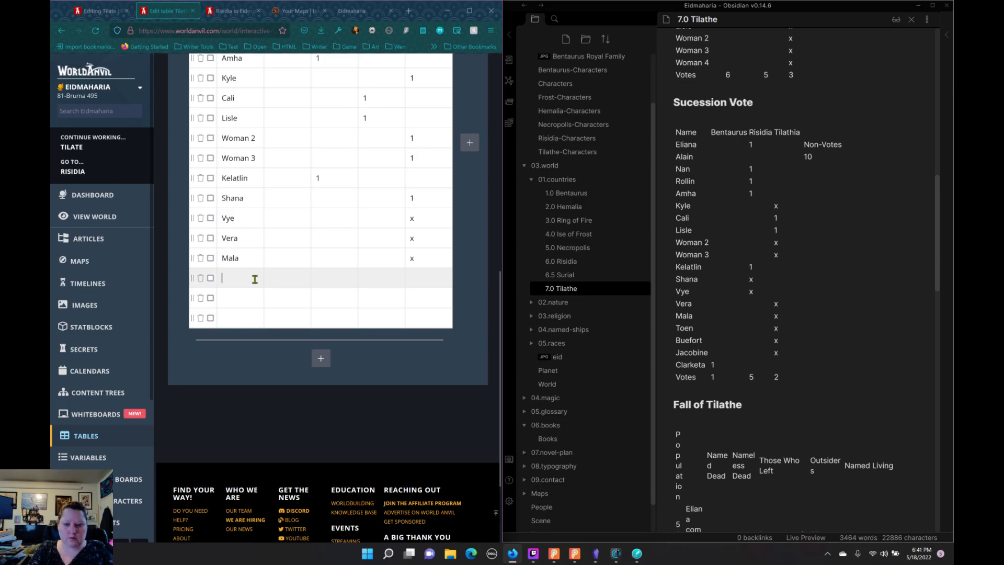
pyautogui.write('Toen')
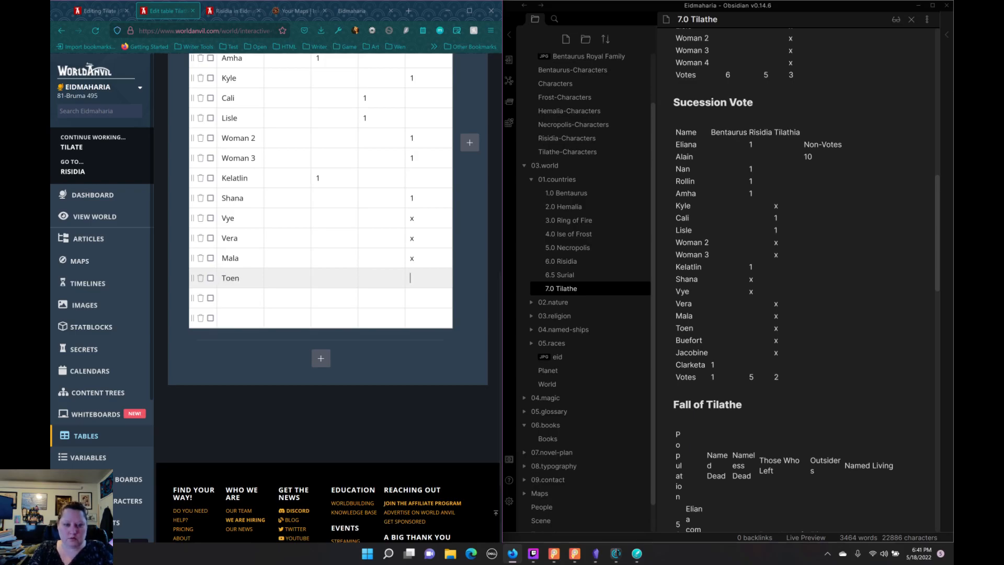
pyautogui.press('Tab')
pyautogui.write('x')
pyautogui.click(227, 299)
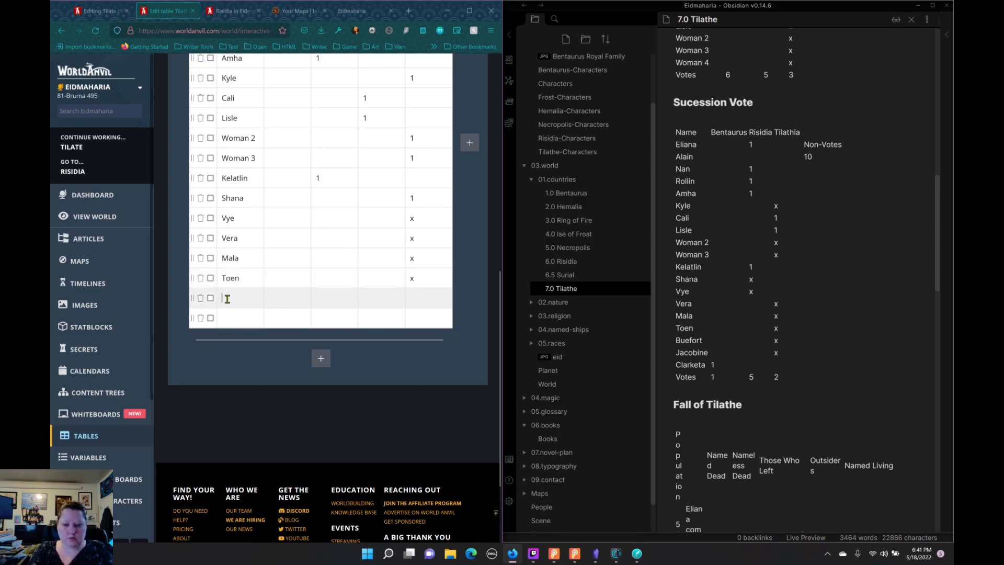
pyautogui.write('Buefort')
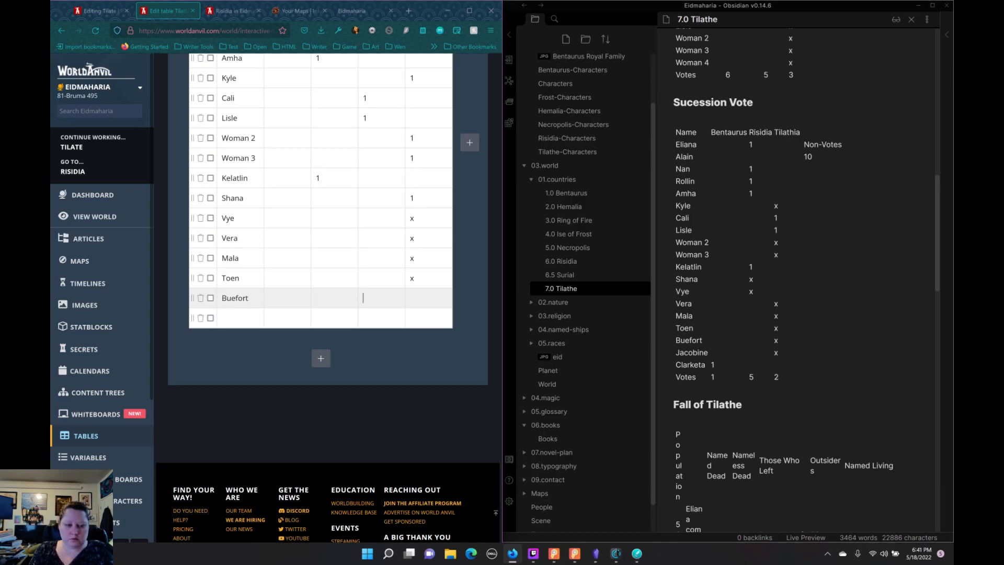
pyautogui.press('Tab')
pyautogui.press('Tab')
pyautogui.press('Tab')
pyautogui.press('Tab')
pyautogui.write('x')
# Step: Enter the eighteenth voter's name from the notes in the last row and mark x under Non-Votes
pyautogui.click(239, 318)
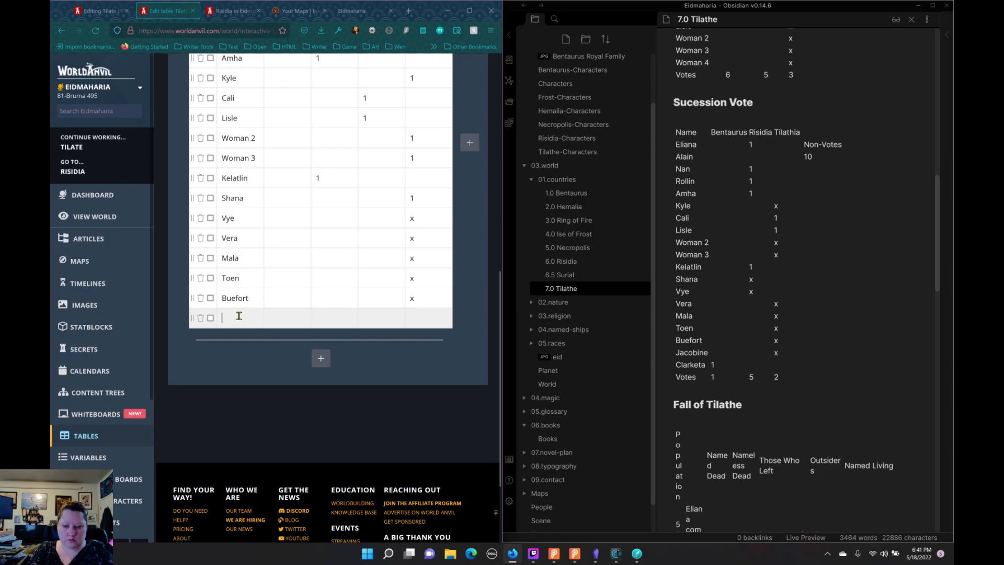
pyautogui.write('Jac')
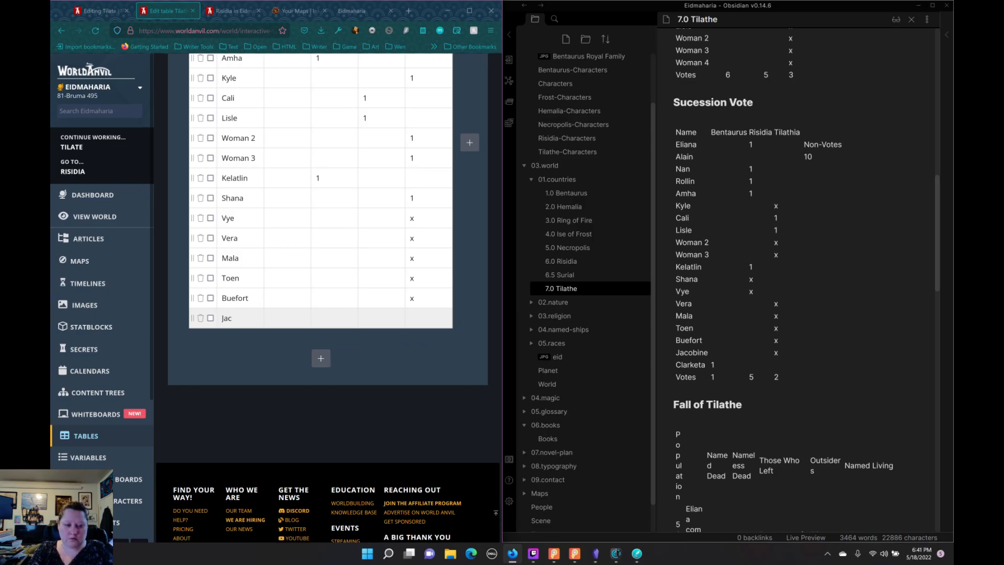
pyautogui.write('obine')
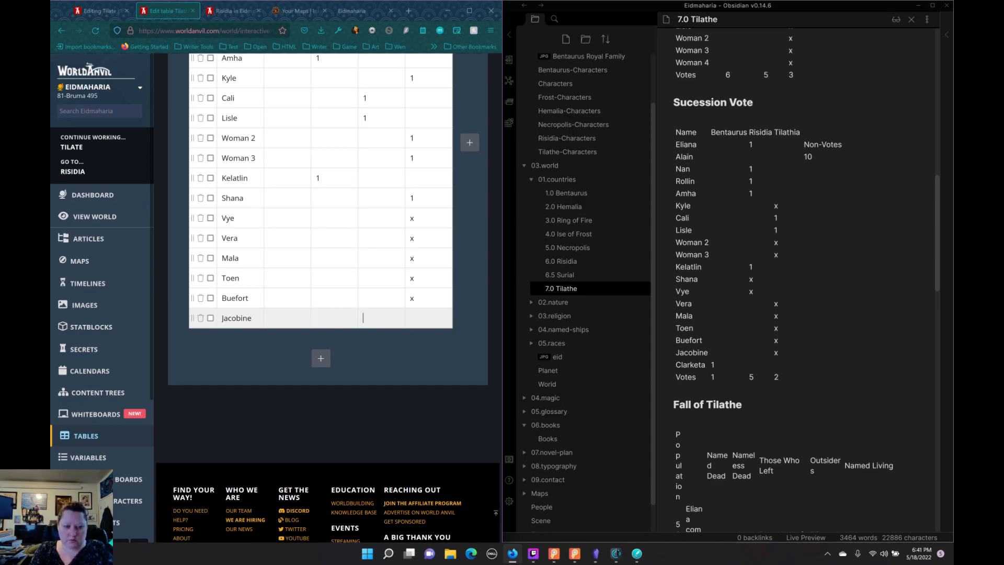
# Step: Add three more empty rows at the end of the vote table
pyautogui.click(321, 358)
pyautogui.click(321, 378)
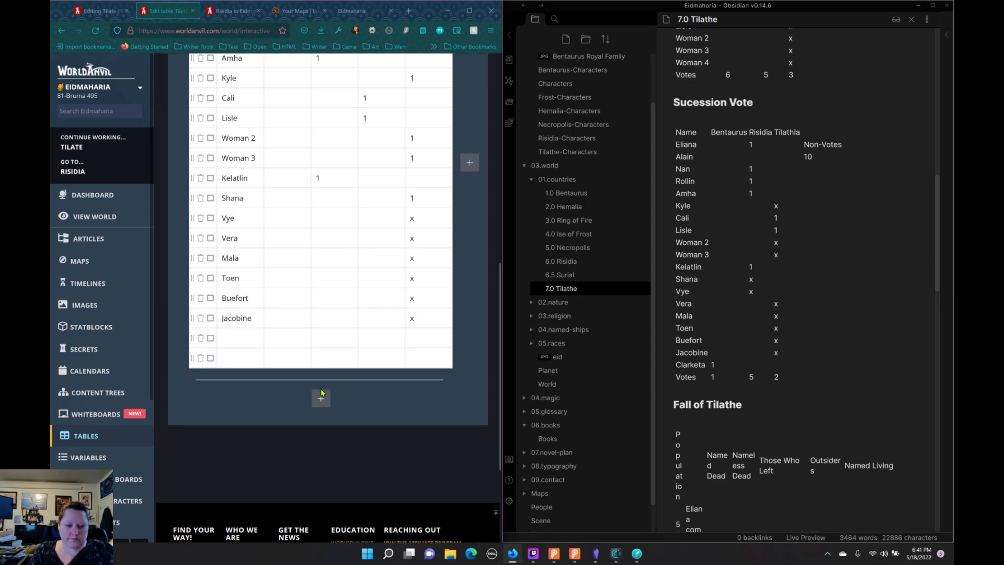
pyautogui.click(321, 399)
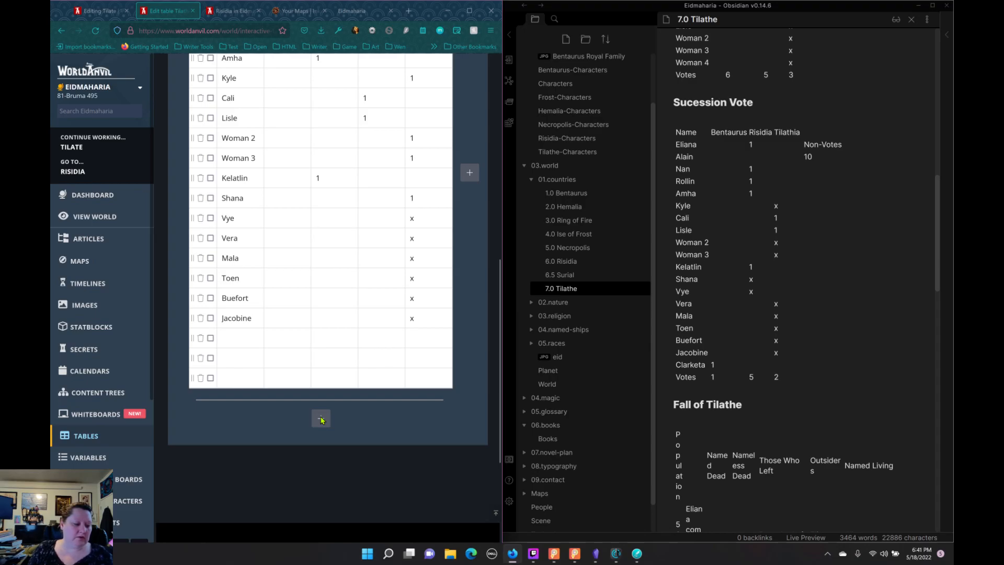
# Step: Enter the nineteenth voter's name from the notes with 1 under Bentaurus, and delete the empty rows left below it
pyautogui.click(321, 419)
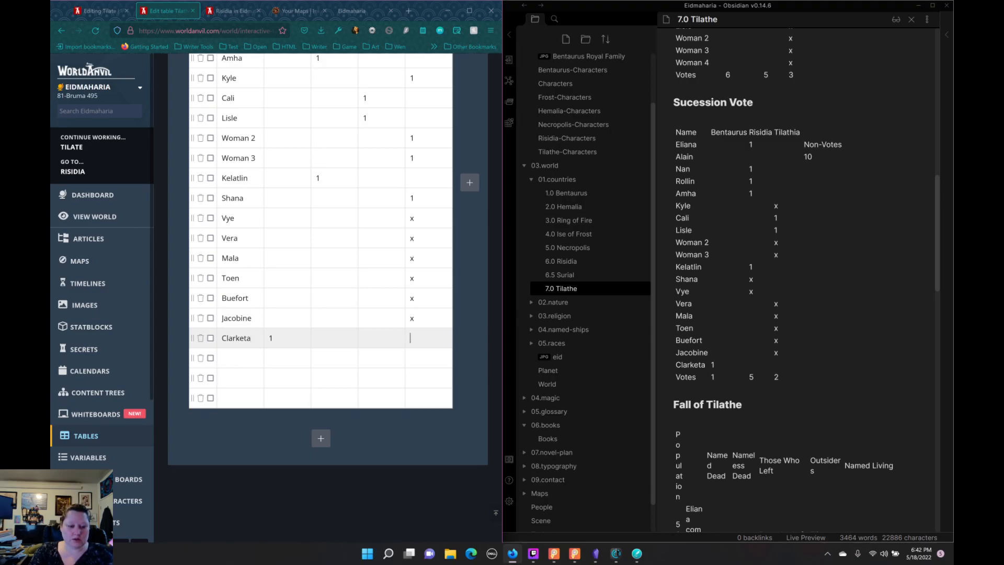
pyautogui.press('Tab')
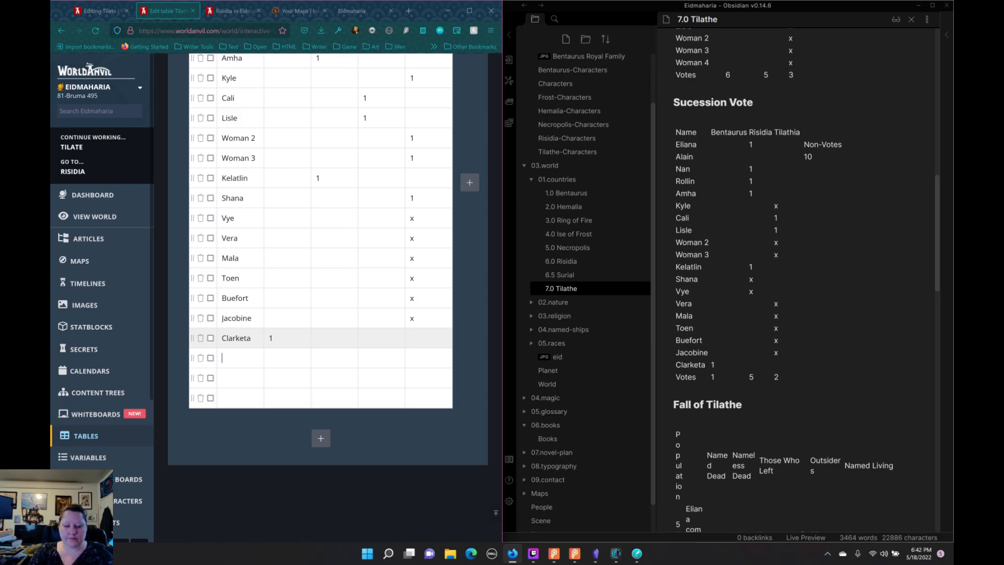
pyautogui.click(201, 360)
pyautogui.click(201, 361)
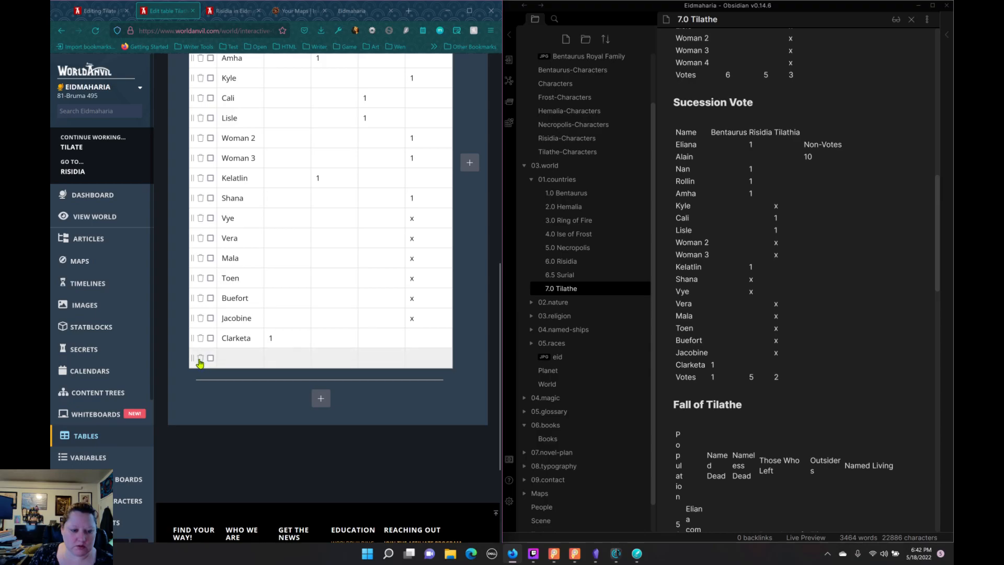
pyautogui.click(201, 361)
# Step: Save the Tilathe Successsion Vote table and copy its embed code
pyautogui.scroll(9, 454, 325)
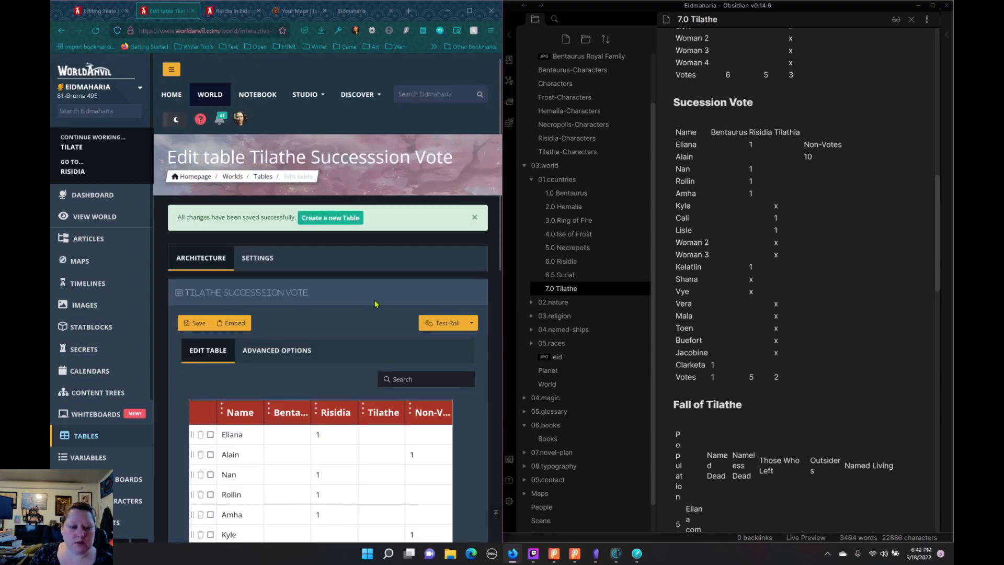
pyautogui.click(193, 326)
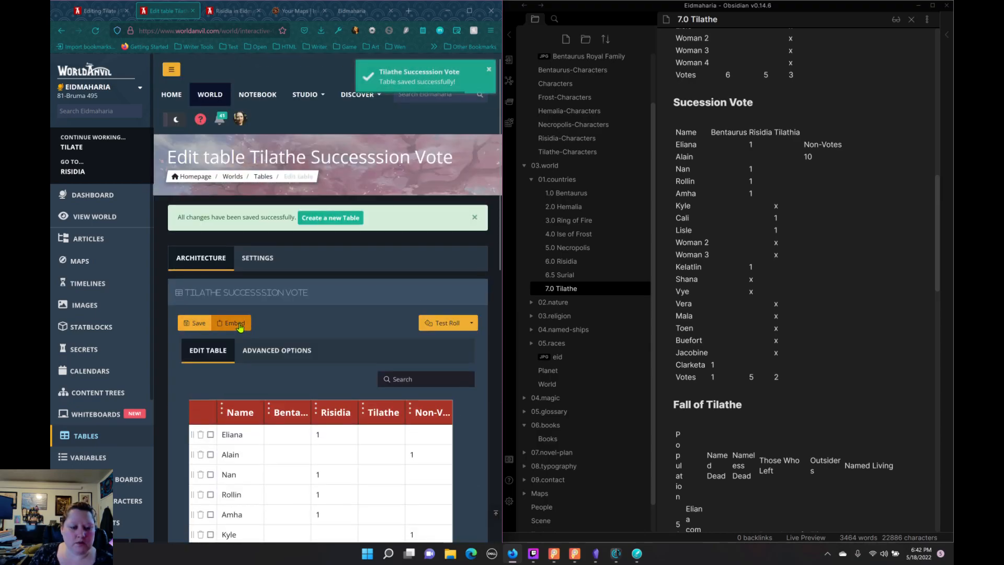
pyautogui.click(230, 322)
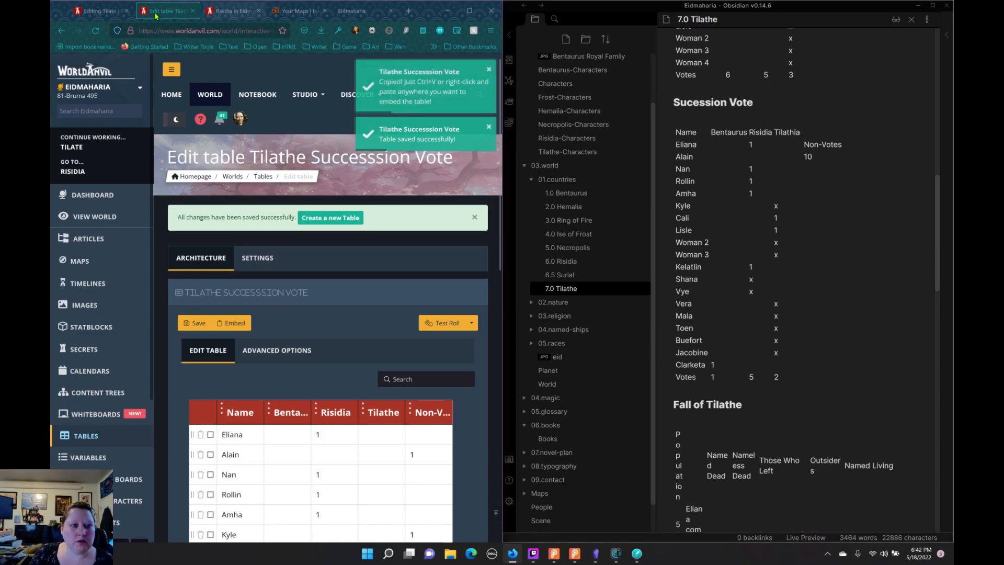
# Step: In the Tilate article, replace the plain-text vote list under the Sucession Vote heading with the copied table embed code
pyautogui.click(99, 11)
pyautogui.scroll(4, 195, 292)
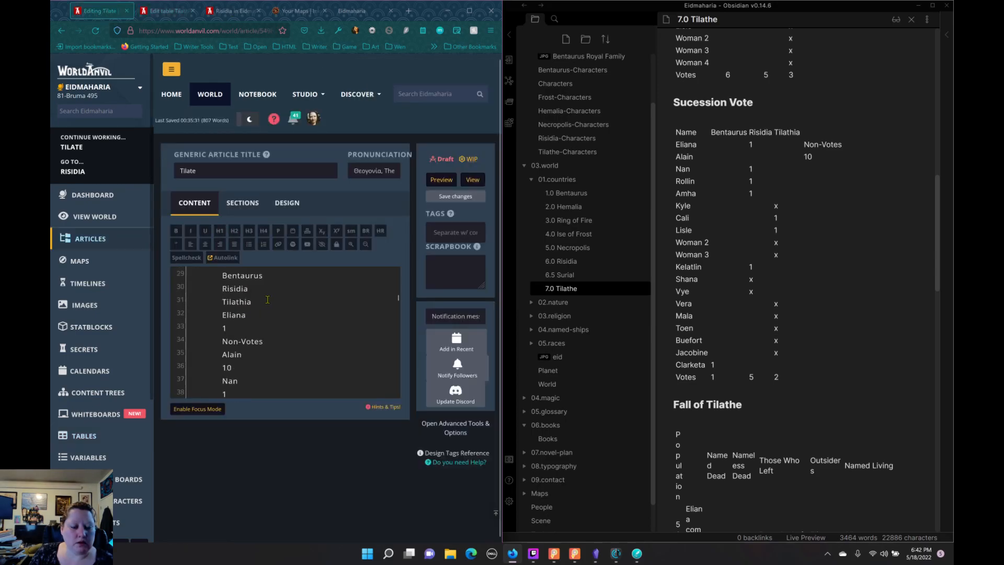
pyautogui.moveTo(195, 292); pyautogui.dragTo(264, 274)
pyautogui.scroll(-12, 280, 337)
pyautogui.scroll(-6, 281, 337)
pyautogui.scroll(-2, 269, 317)
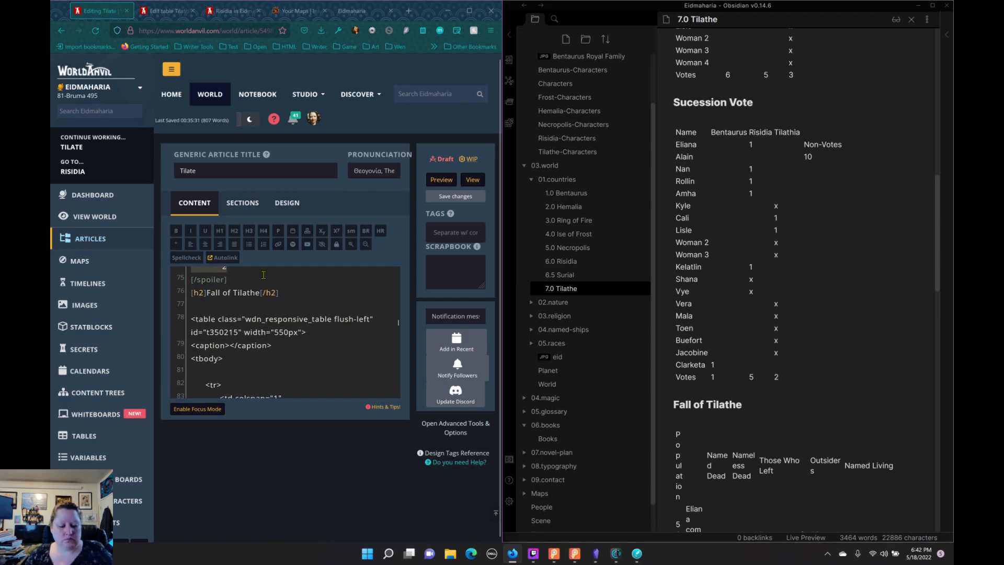
pyautogui.hotkey('ctrl', 'v')
pyautogui.scroll(3, 266, 293)
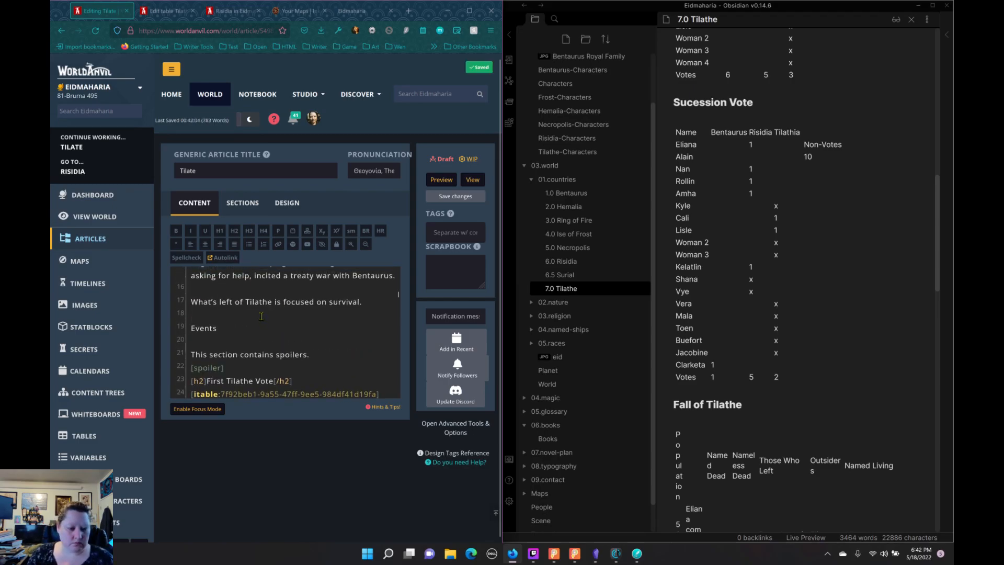
pyautogui.scroll(-2, 264, 309)
pyautogui.scroll(2, 262, 313)
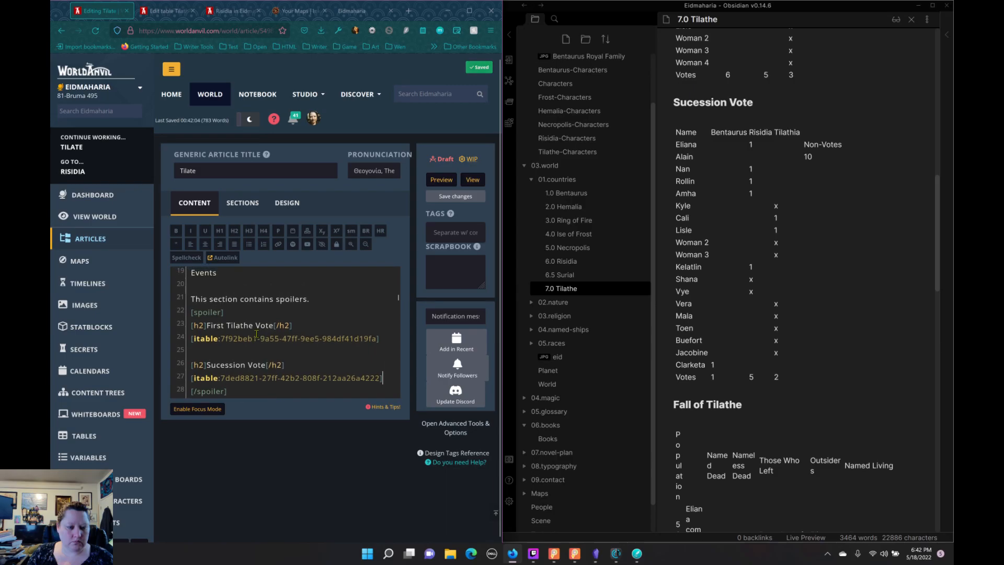
# Step: Move the closing [/spoiler] tag from above the Fall of Tilathe heading to the line directly below it
pyautogui.scroll(-4, 258, 330)
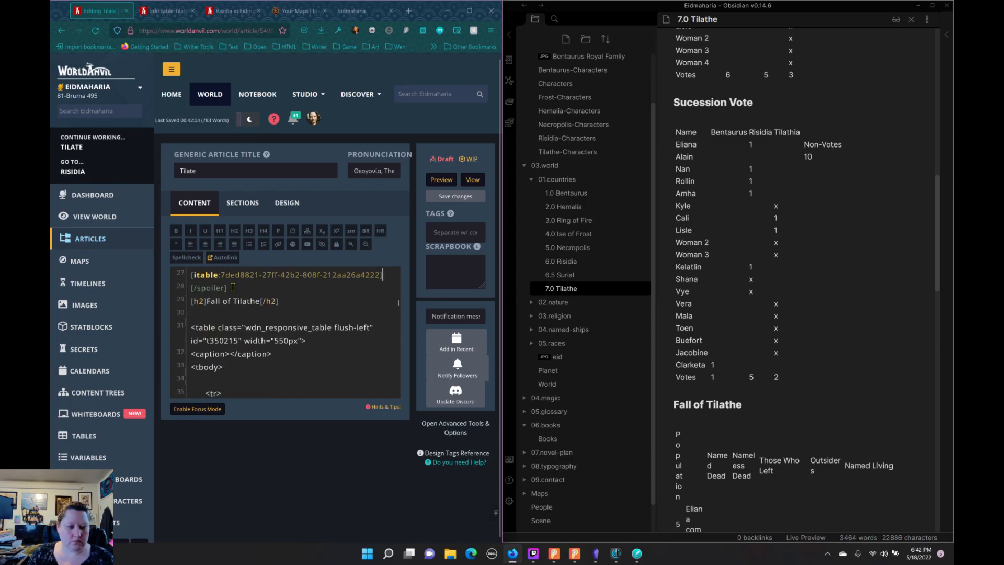
pyautogui.keyDown('shift'); pyautogui.click(189, 287); pyautogui.keyUp('shift')
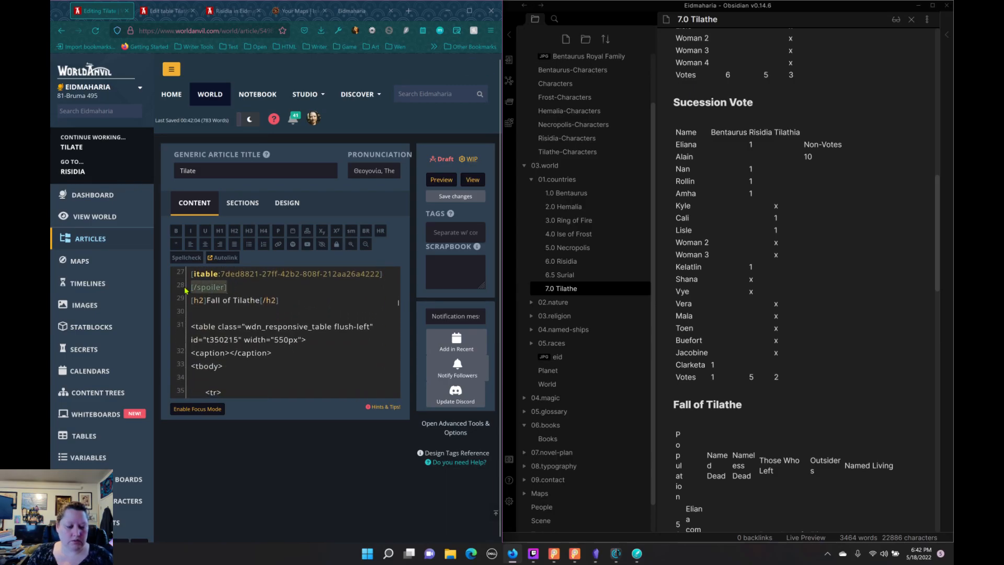
pyautogui.press('BackSpace')
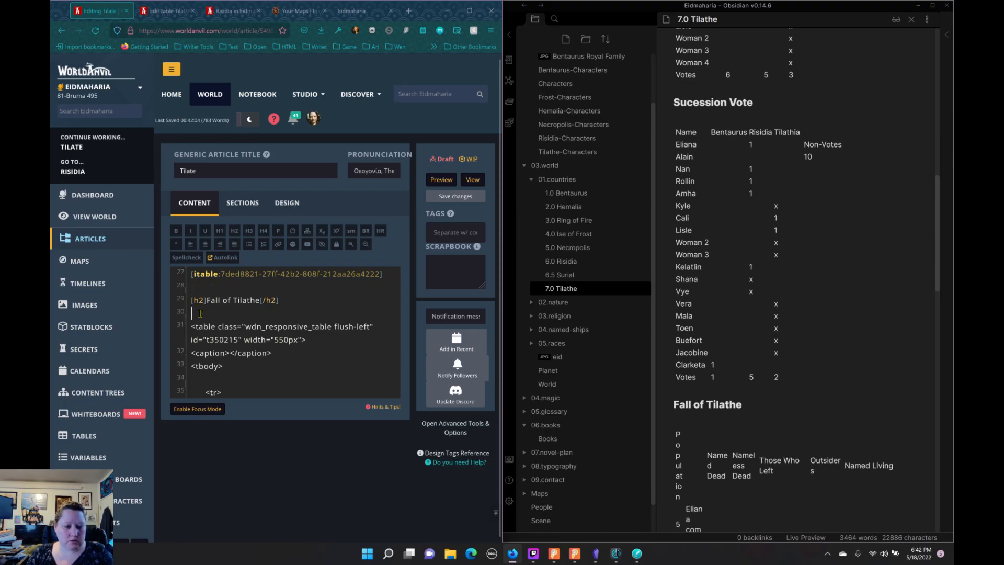
pyautogui.hotkey('ctrl', 'v')
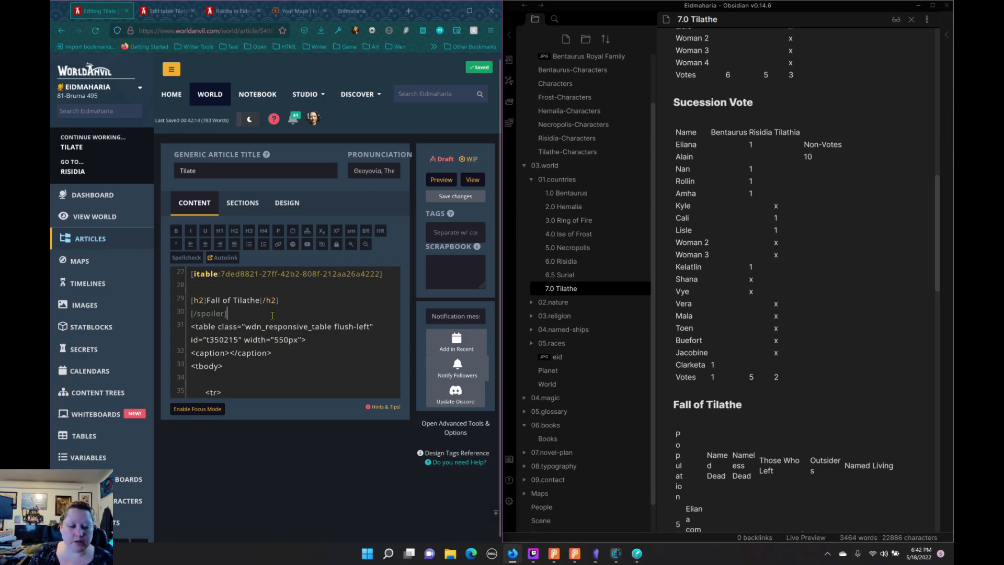
# Step: Delete the entire raw HTML table code between the closing spoiler tag and the Tilathan Plague heading
pyautogui.scroll(-4, 799, 415)
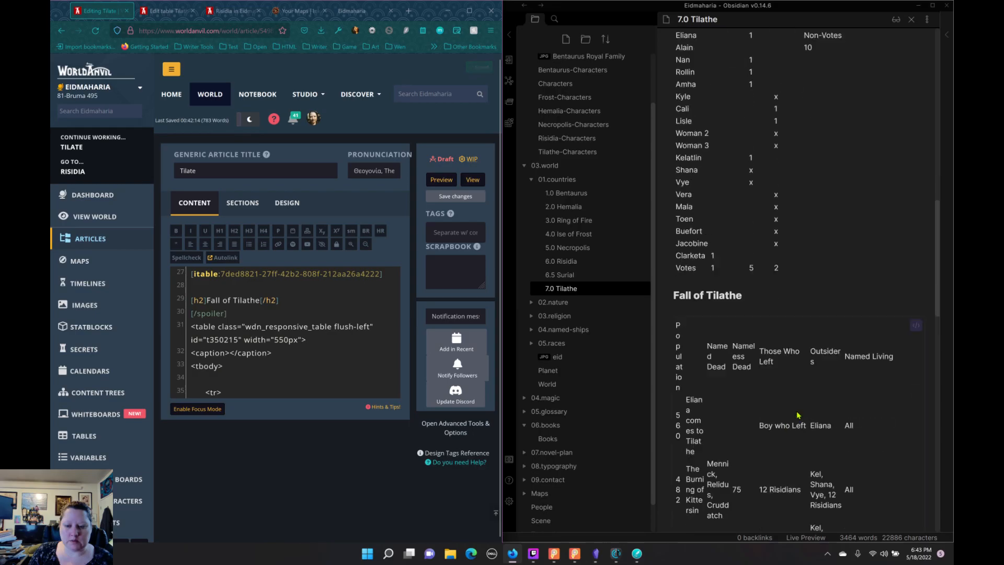
pyautogui.scroll(-3, 799, 416)
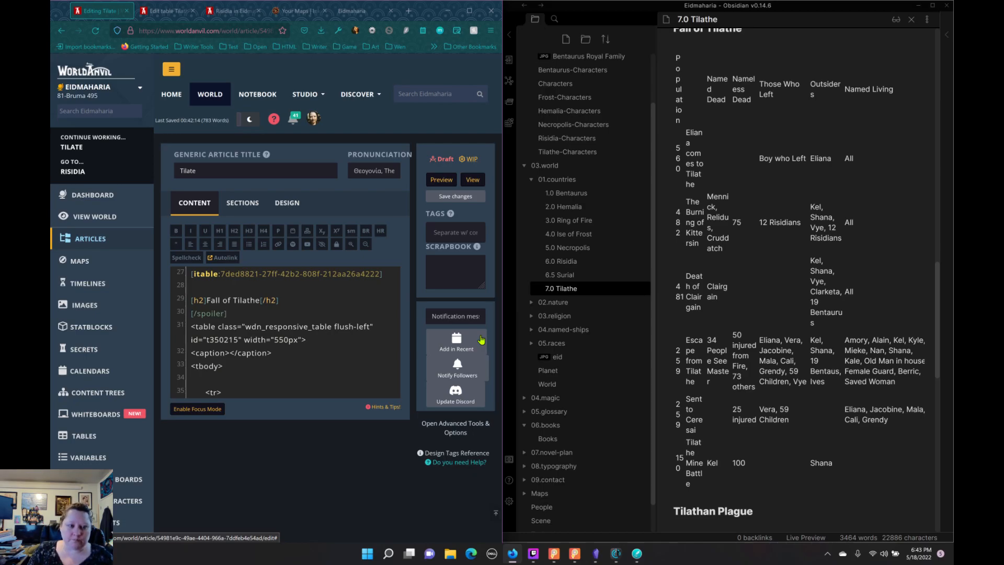
pyautogui.click(252, 315)
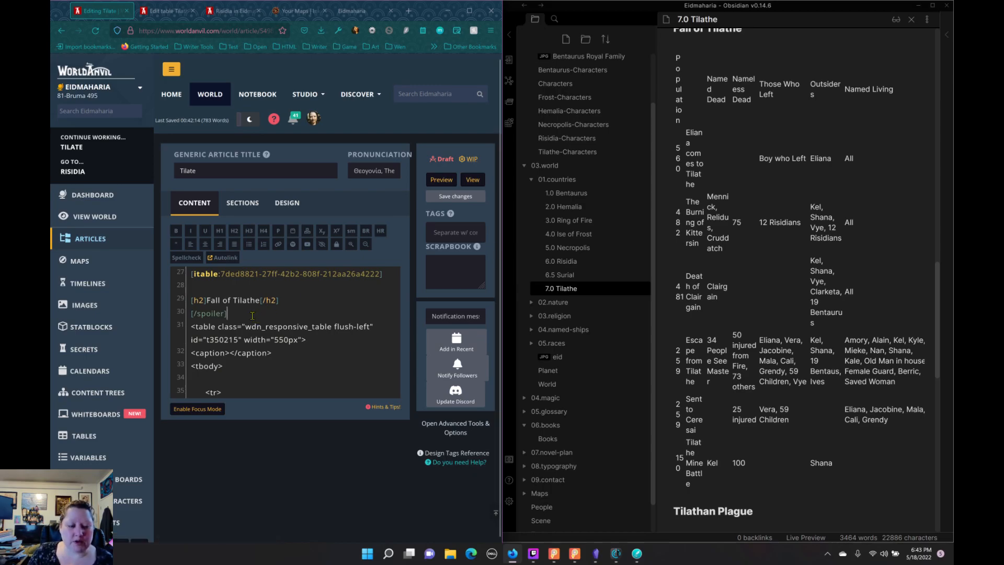
pyautogui.scroll(-6, 265, 341)
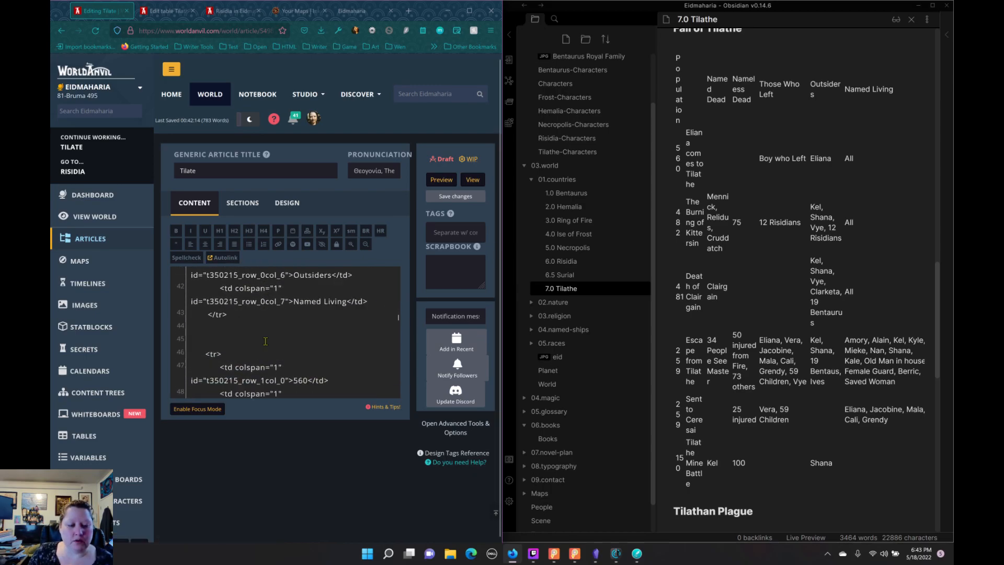
pyautogui.keyDown('shift'); pyautogui.click(264, 342); pyautogui.keyUp('shift')
pyautogui.scroll(-6, 264, 341)
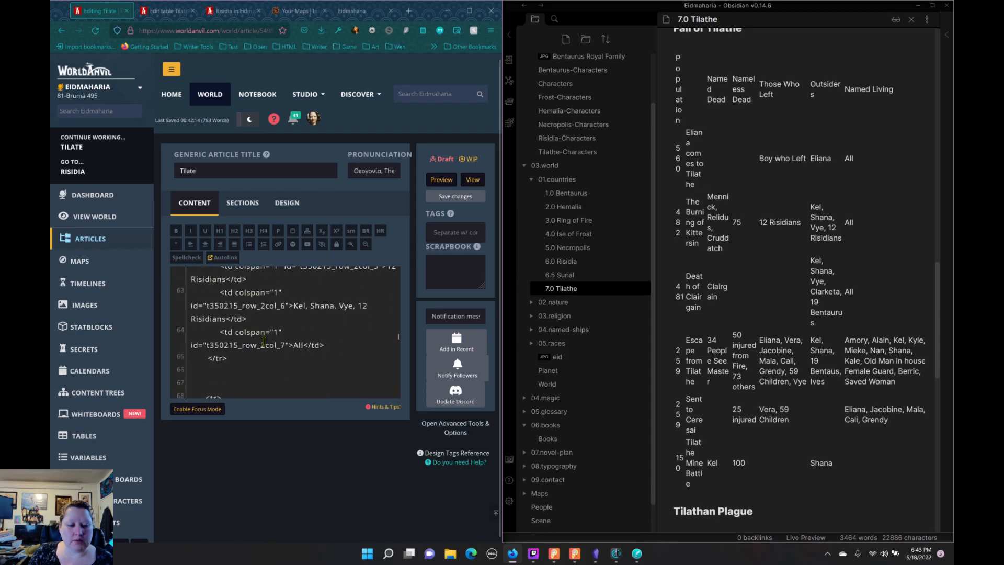
pyautogui.scroll(-5, 264, 341)
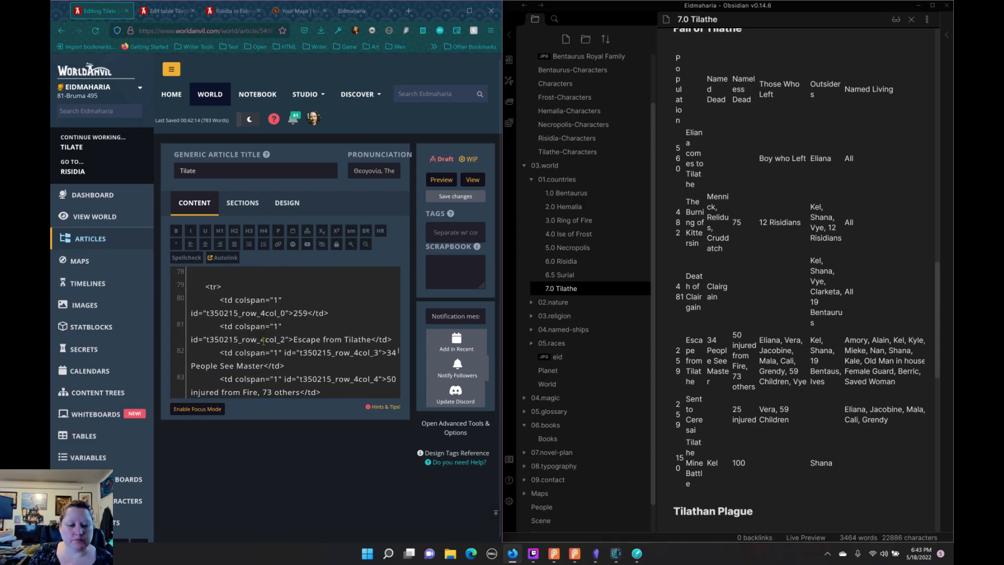
pyautogui.scroll(-3, 263, 341)
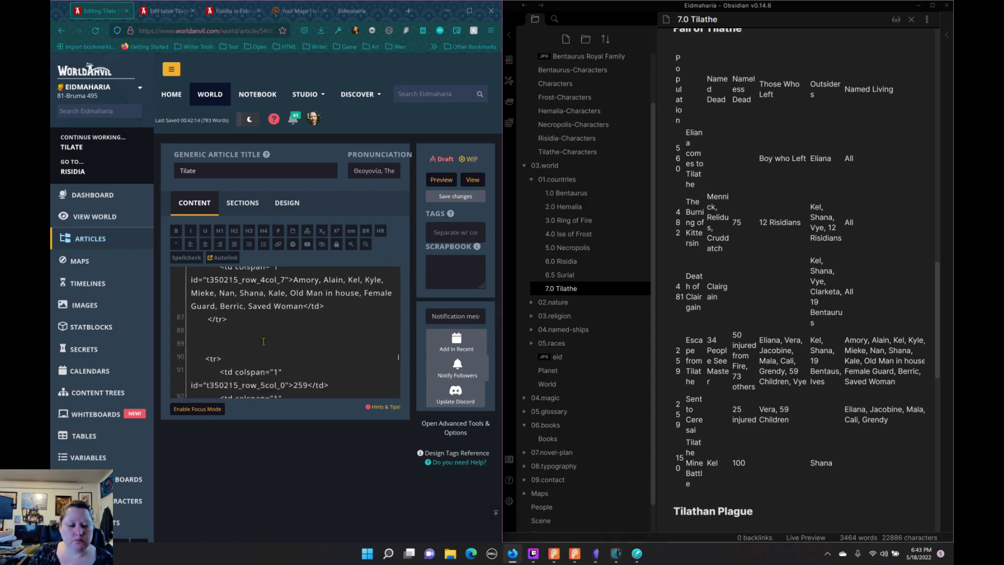
pyautogui.scroll(-5, 263, 341)
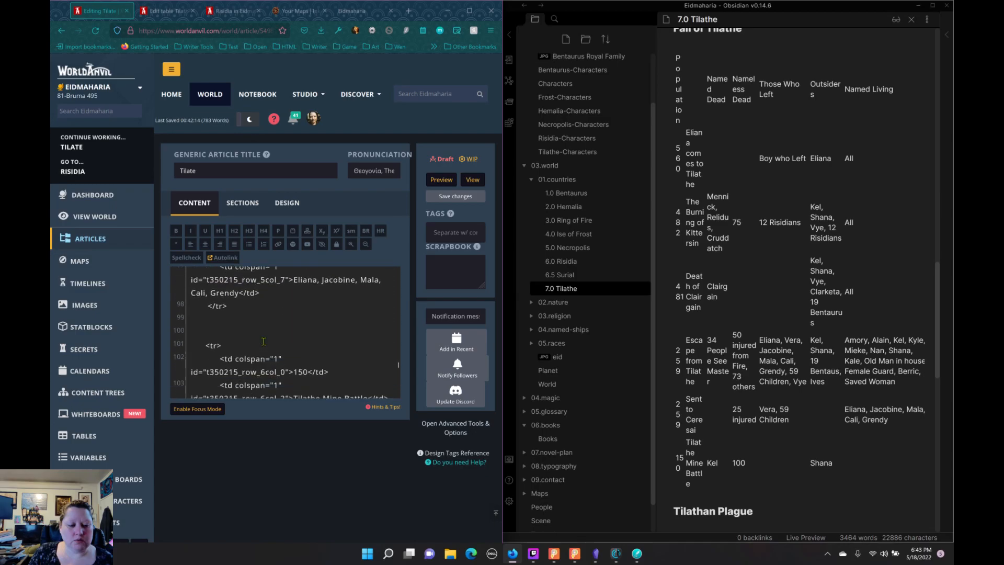
pyautogui.scroll(-7, 263, 341)
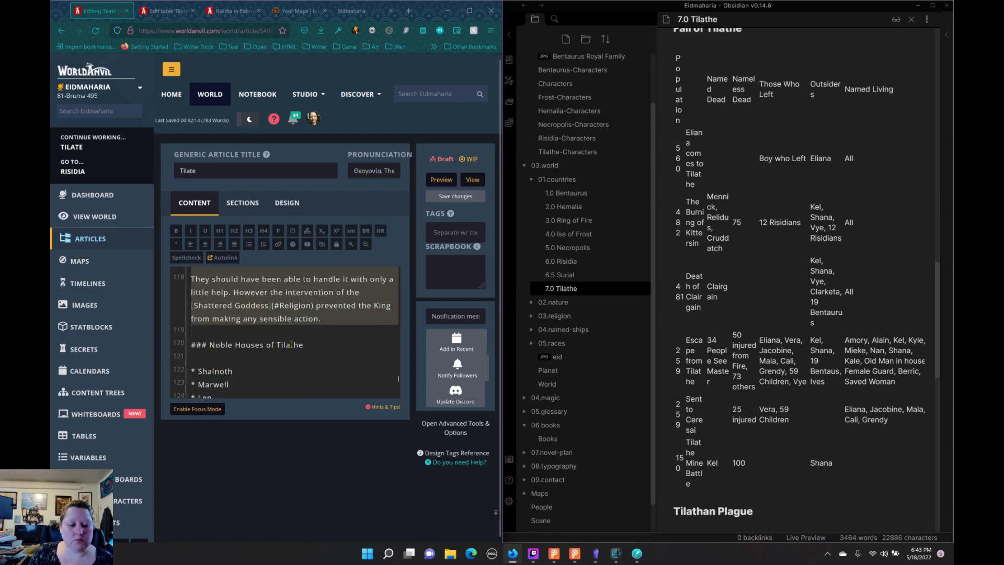
pyautogui.scroll(4, 290, 344)
pyautogui.scroll(2, 291, 344)
pyautogui.moveTo(290, 344); pyautogui.dragTo(250, 343)
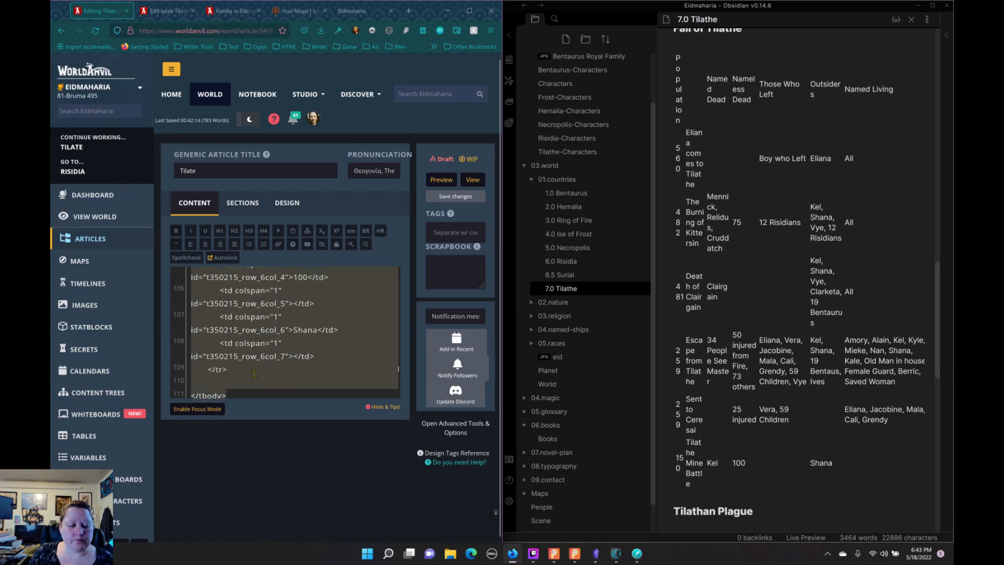
pyautogui.scroll(-1, 250, 344)
pyautogui.scroll(-1, 250, 334)
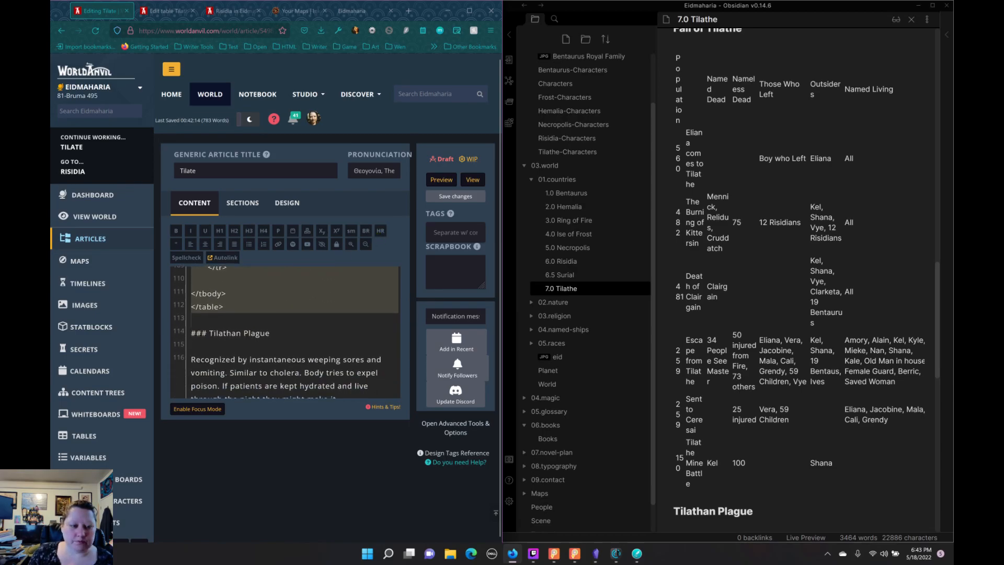
pyautogui.press('BackSpace')
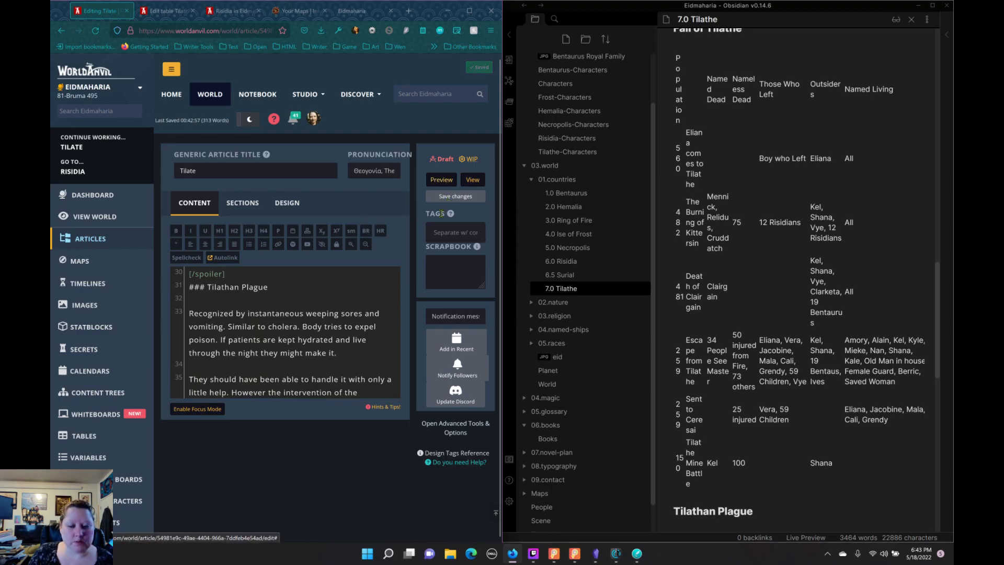
# Step: Set the Tilate article's status to Published and Done, and save the changes
pyautogui.click(454, 163)
pyautogui.click(441, 162)
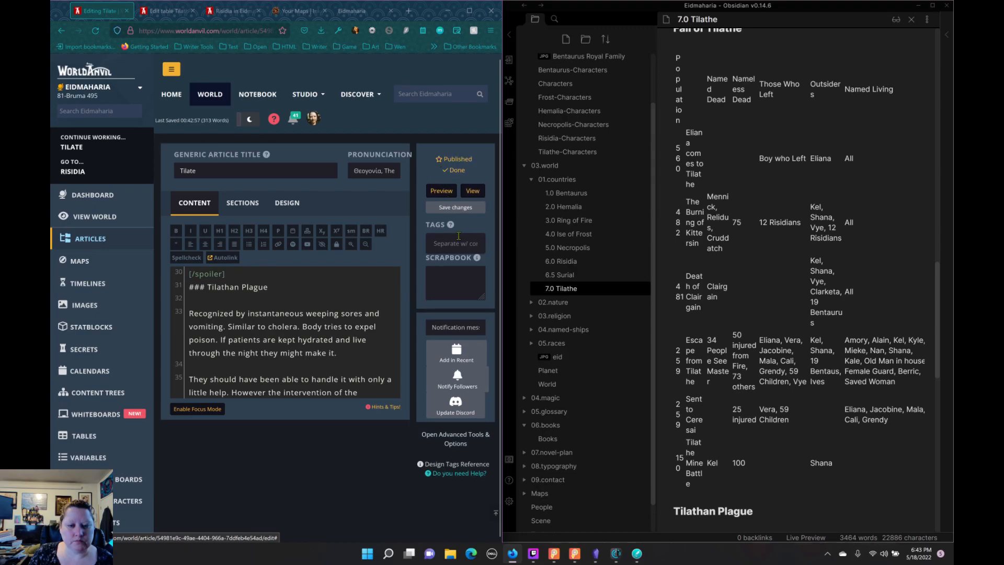
pyautogui.click(454, 209)
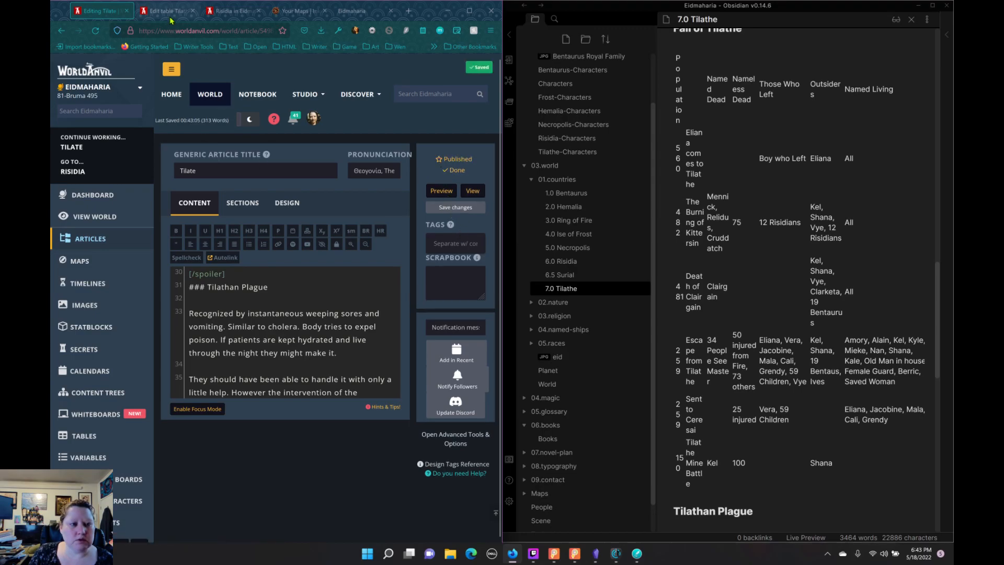
# Step: Open the published Tilate page from the Countries list in the refreshed World Codex, and return to the article's editor
pyautogui.click(170, 15)
pyautogui.click(225, 12)
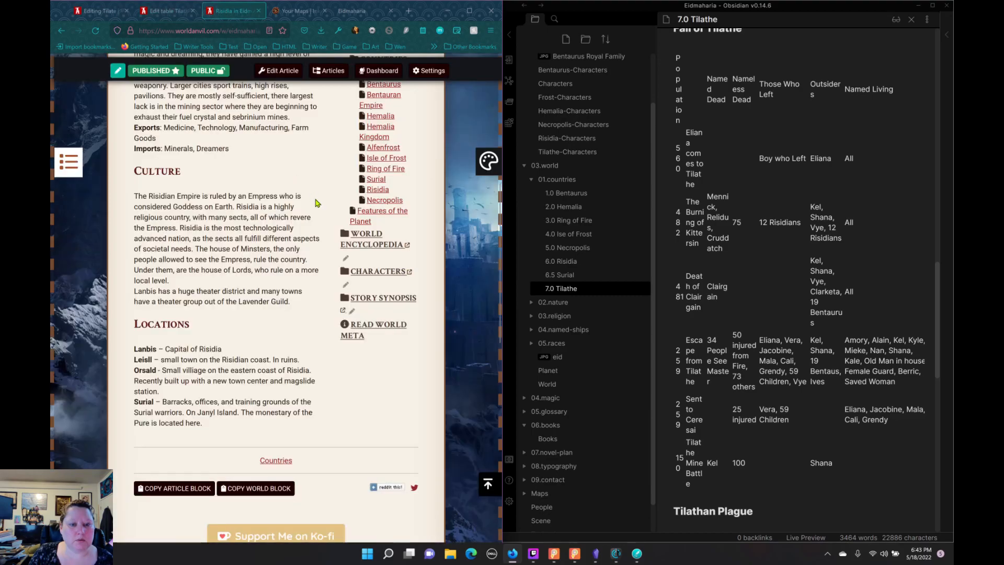
pyautogui.scroll(5, 329, 194)
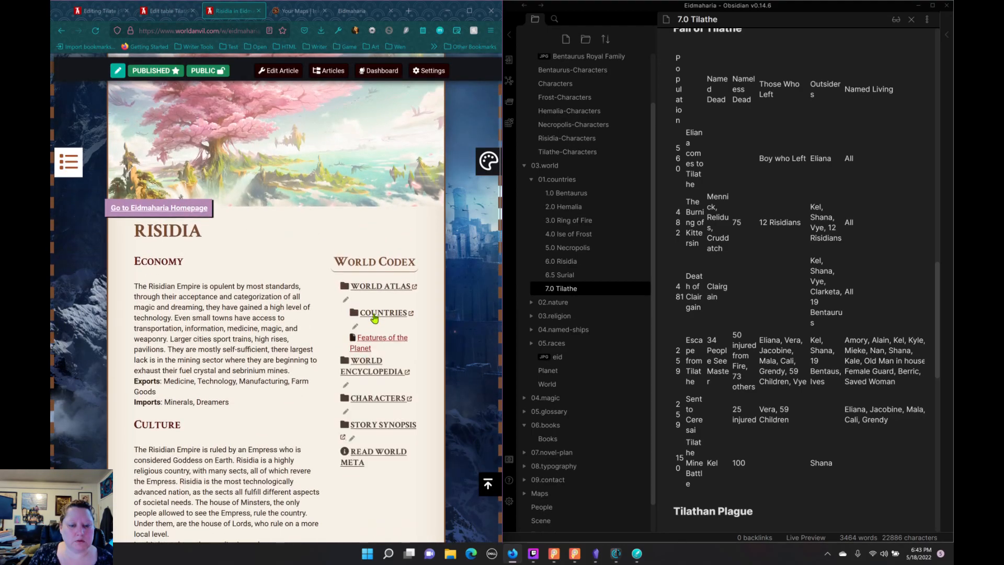
pyautogui.click(375, 317)
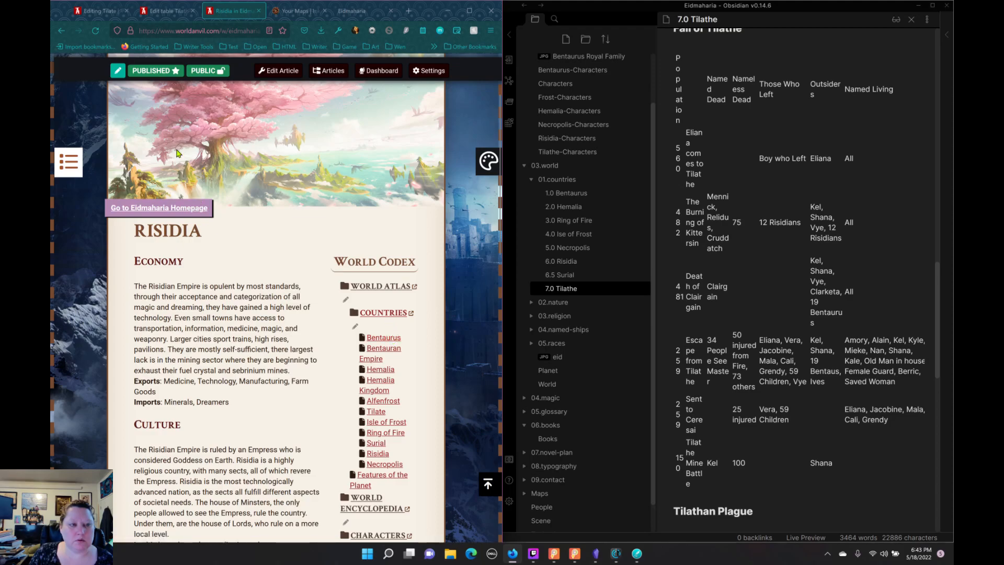
pyautogui.click(200, 204)
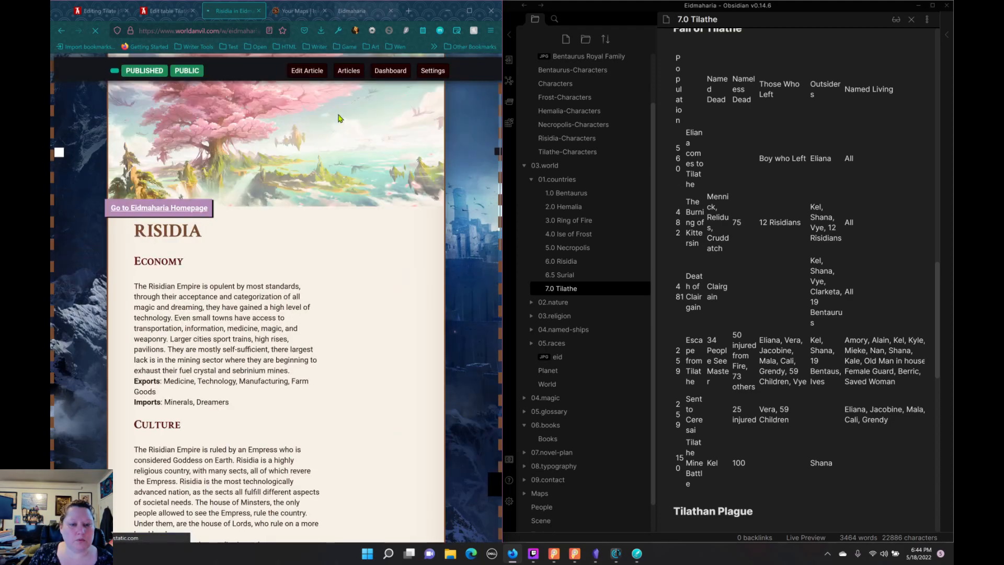
pyautogui.click(367, 287)
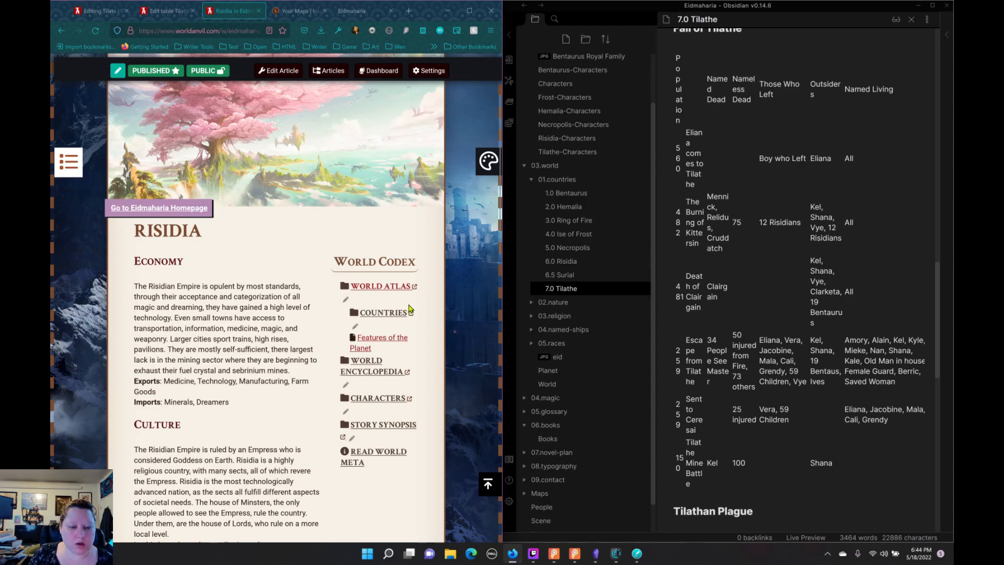
pyautogui.click(382, 315)
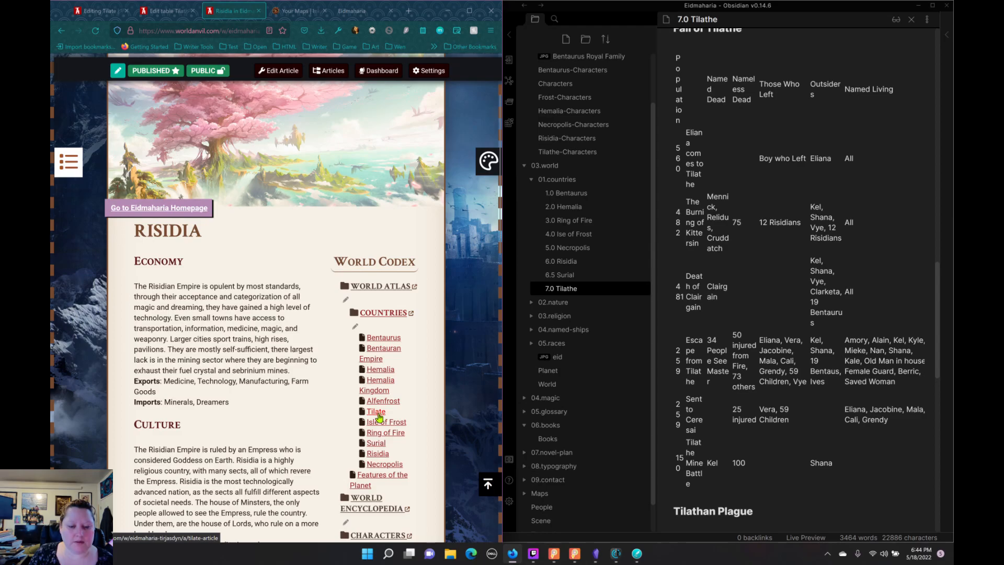
pyautogui.click(378, 415)
pyautogui.click(99, 10)
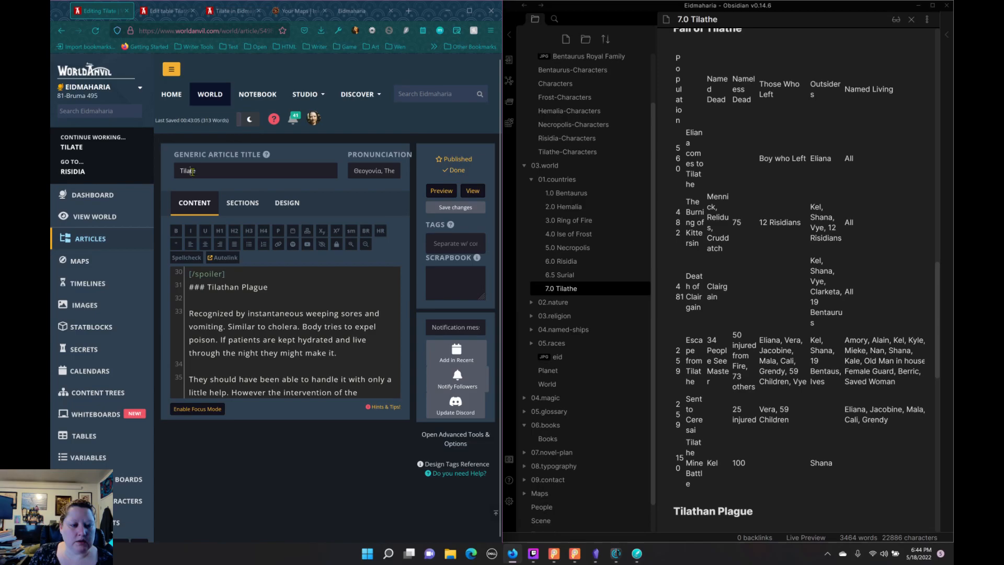
# Step: Correct the article's title to Tilathe and save the changes
pyautogui.write('h')
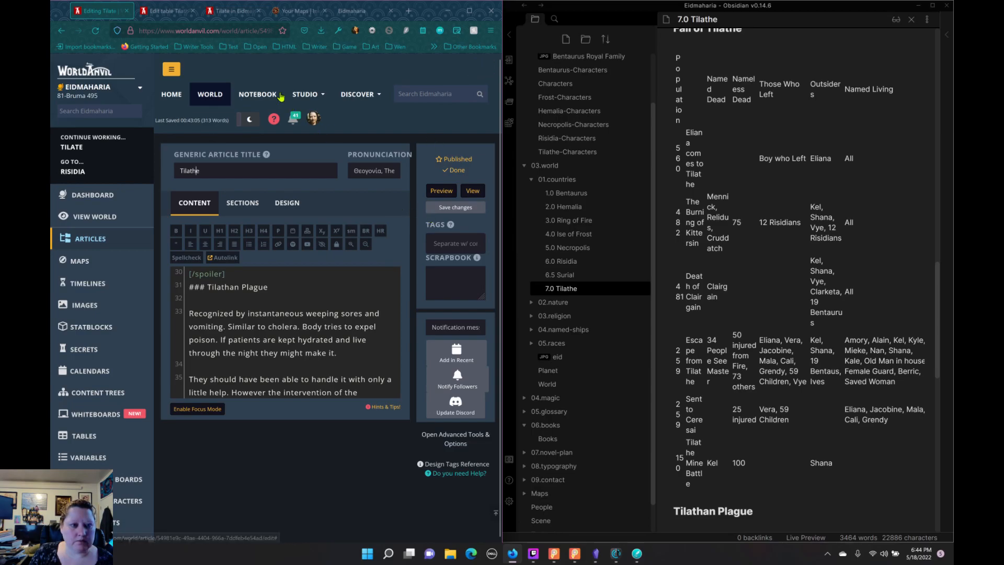
pyautogui.click(455, 208)
# Step: Return to the Eidmaharia homepage and open the Tilathe page from the Countries list in the World Codex
pyautogui.click(165, 12)
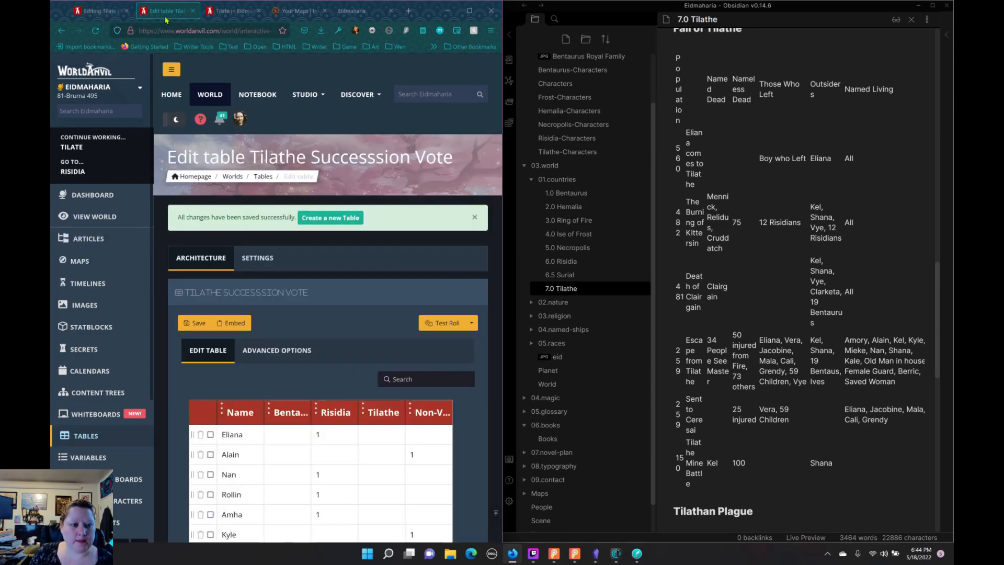
pyautogui.click(231, 11)
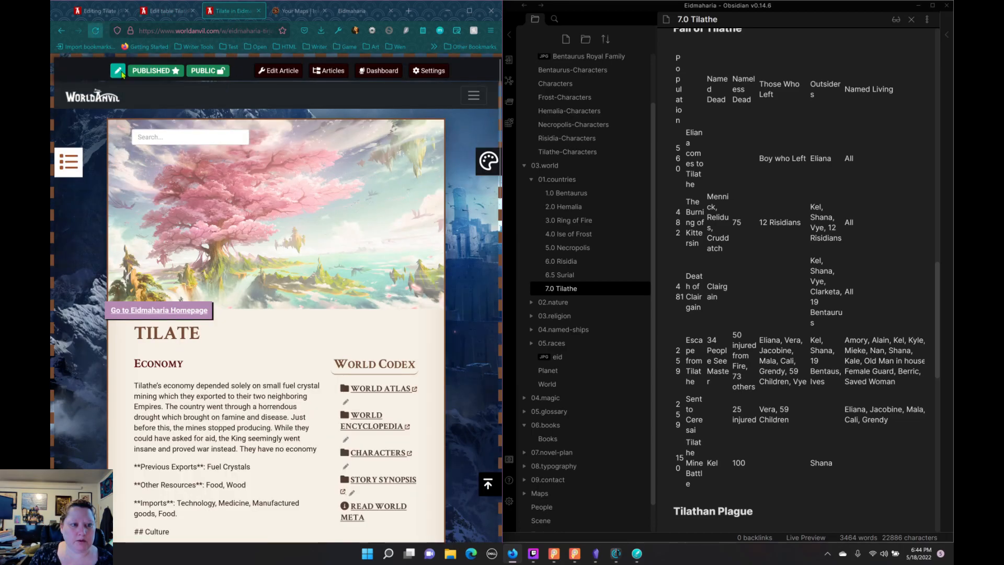
pyautogui.click(159, 310)
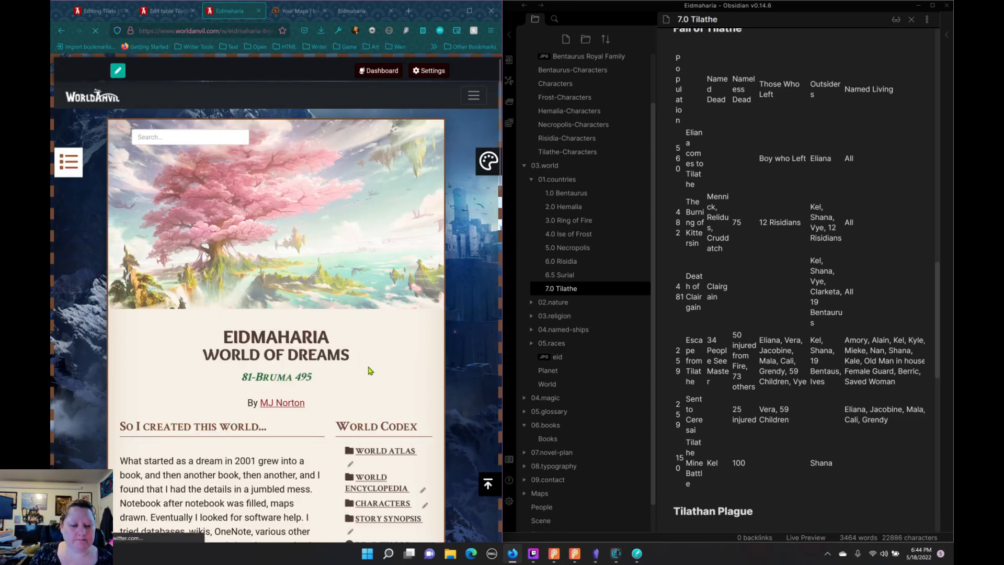
pyautogui.scroll(-3, 373, 371)
pyautogui.click(365, 300)
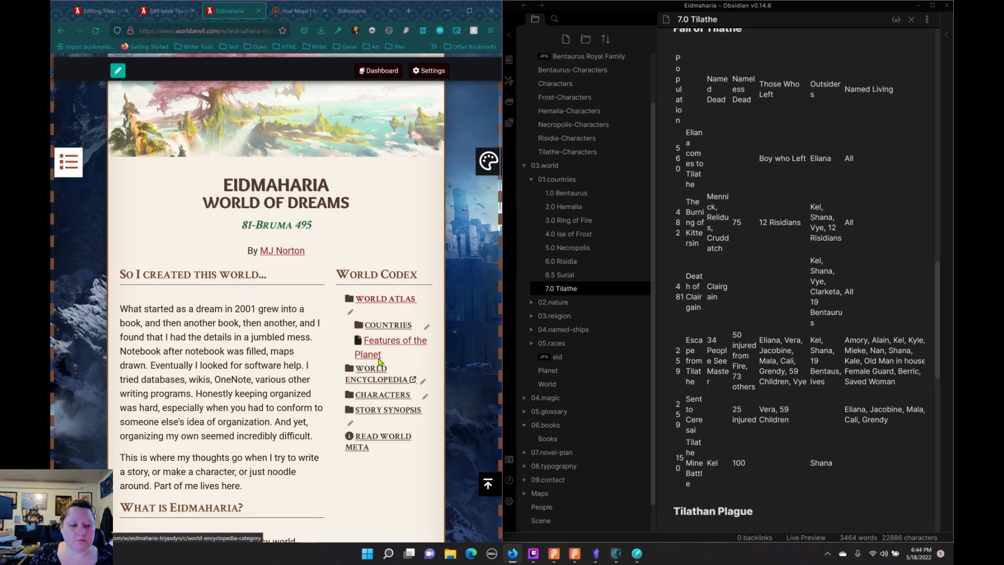
pyautogui.click(373, 327)
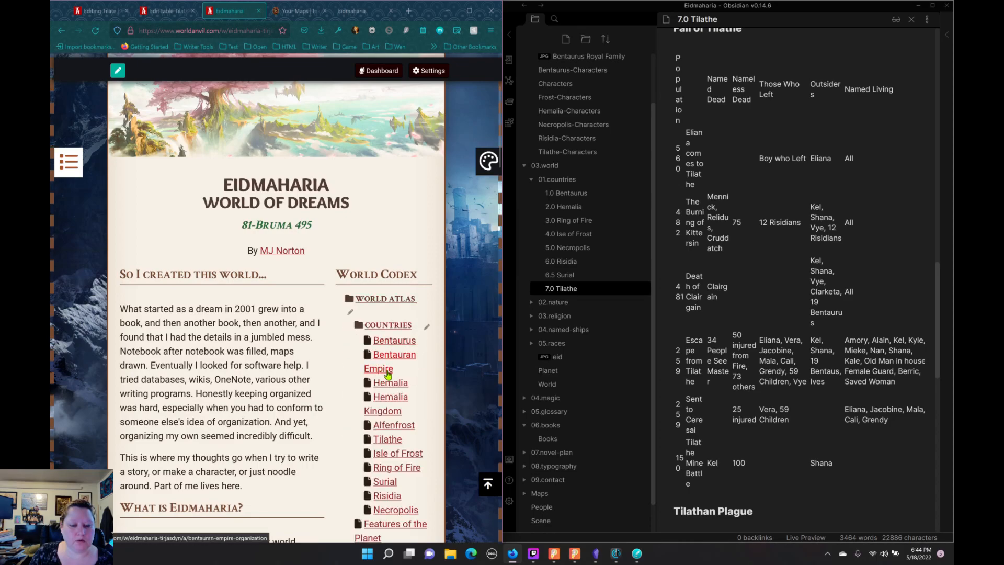
pyautogui.scroll(-3, 380, 370)
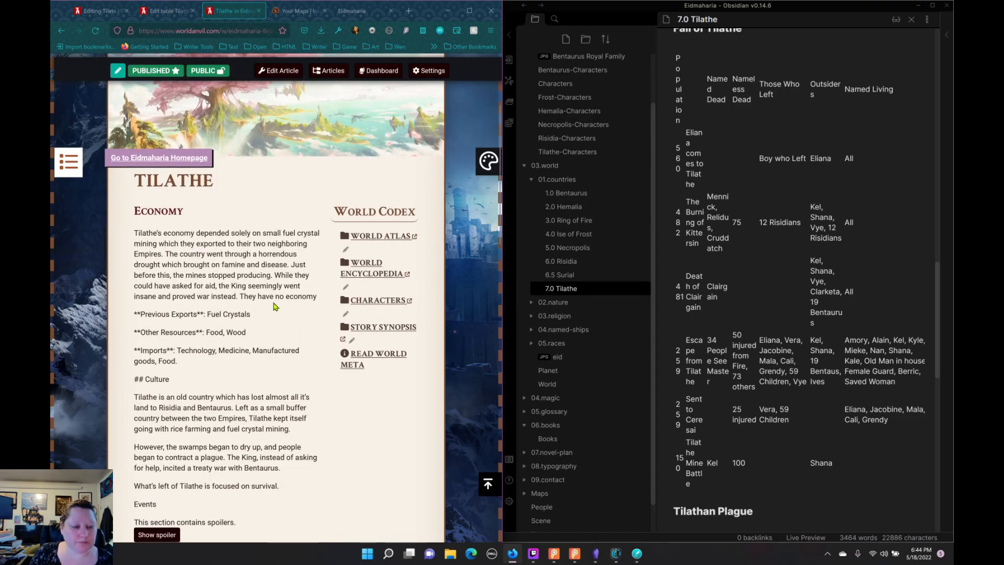
# Step: Reveal the spoiler on the published Tilathe page and check how the embedded vote tables display in a maximized window
pyautogui.scroll(-3, 276, 306)
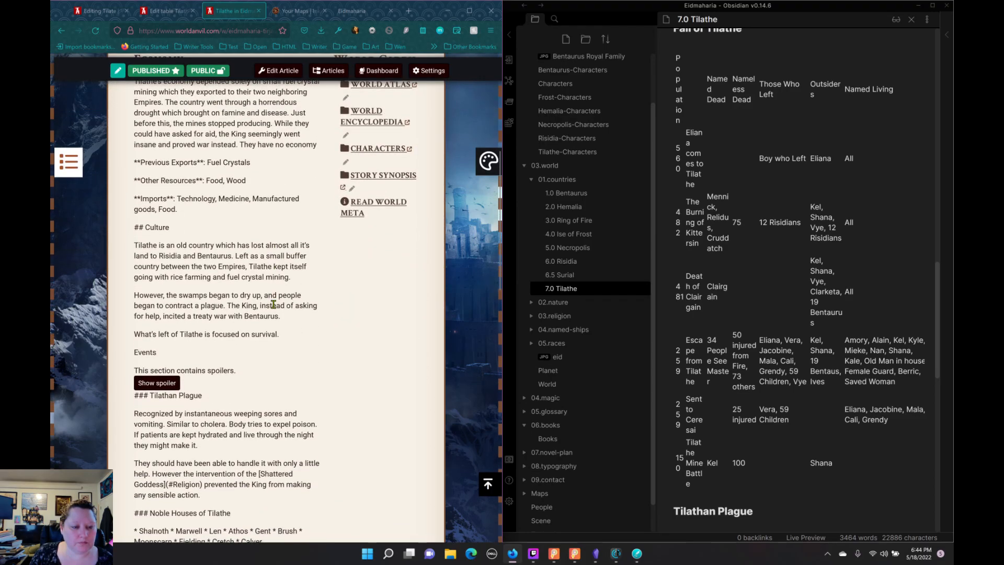
pyautogui.click(160, 385)
pyautogui.scroll(-4, 221, 356)
pyautogui.scroll(-1, 221, 357)
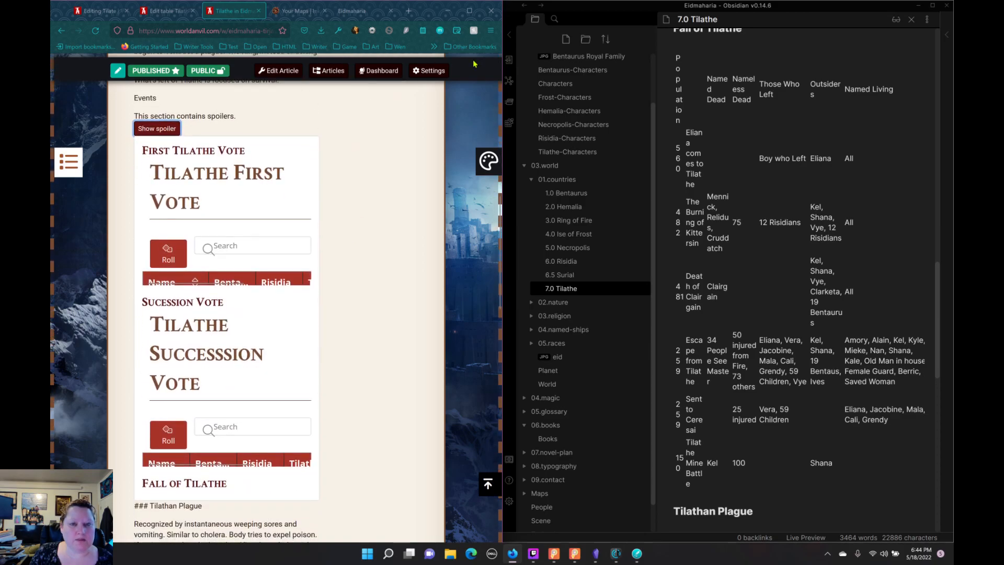
pyautogui.click(469, 11)
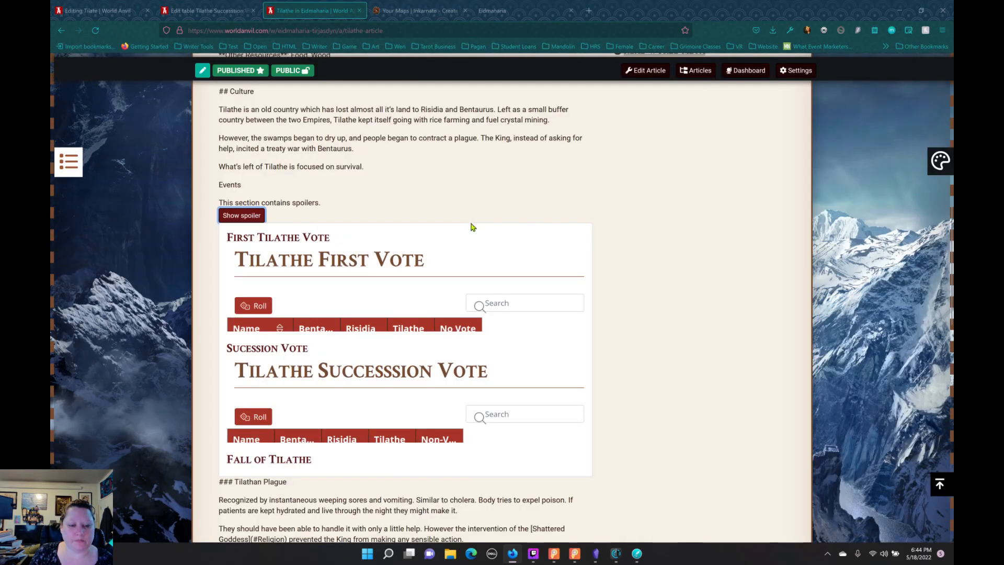
pyautogui.scroll(-3, 413, 302)
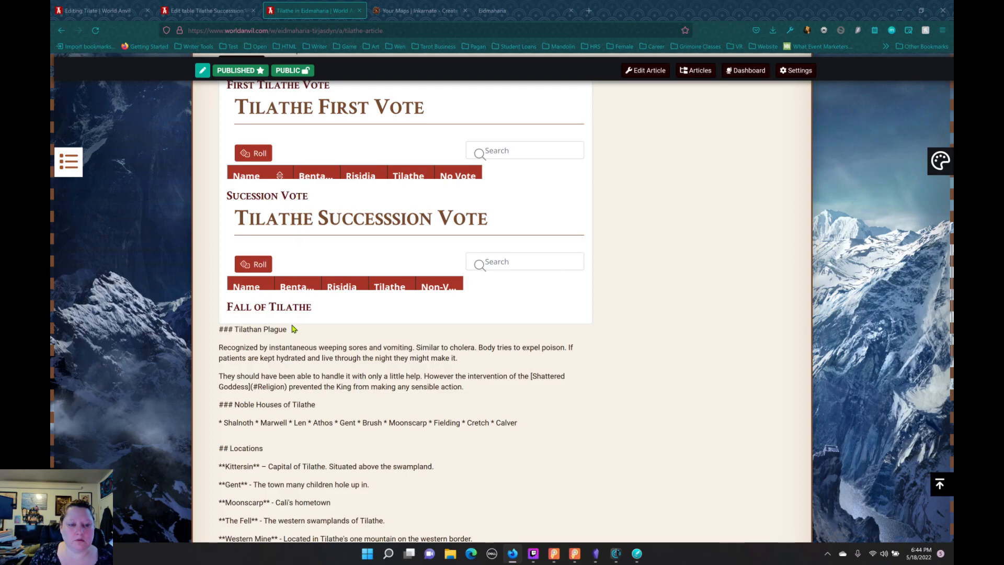
pyautogui.scroll(5, 324, 292)
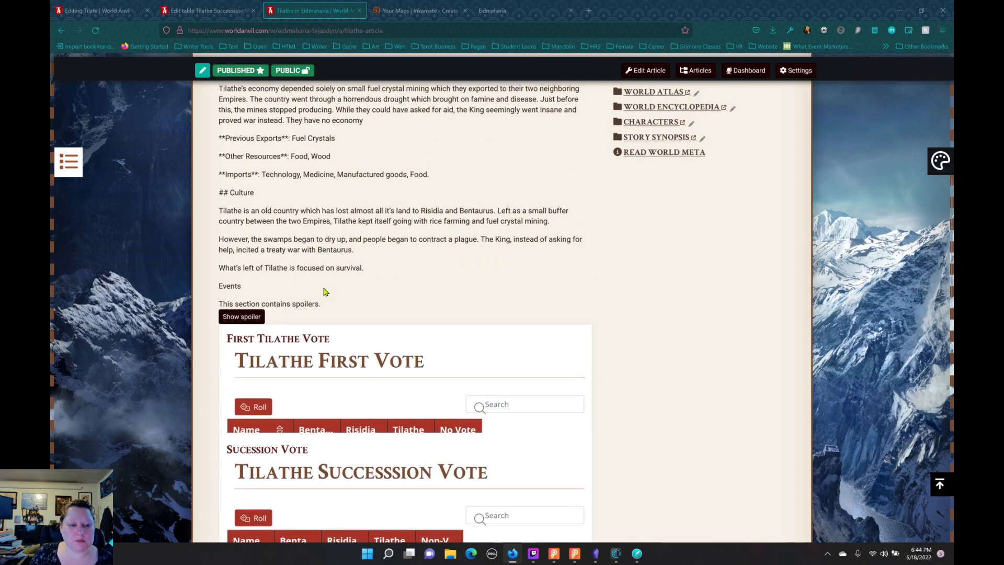
# Step: Remove the closing [/spoiler] tag below Fall of Tilathe and the opening [spoiler] tag above First Tilathe Vote in the article's content
pyautogui.click(204, 11)
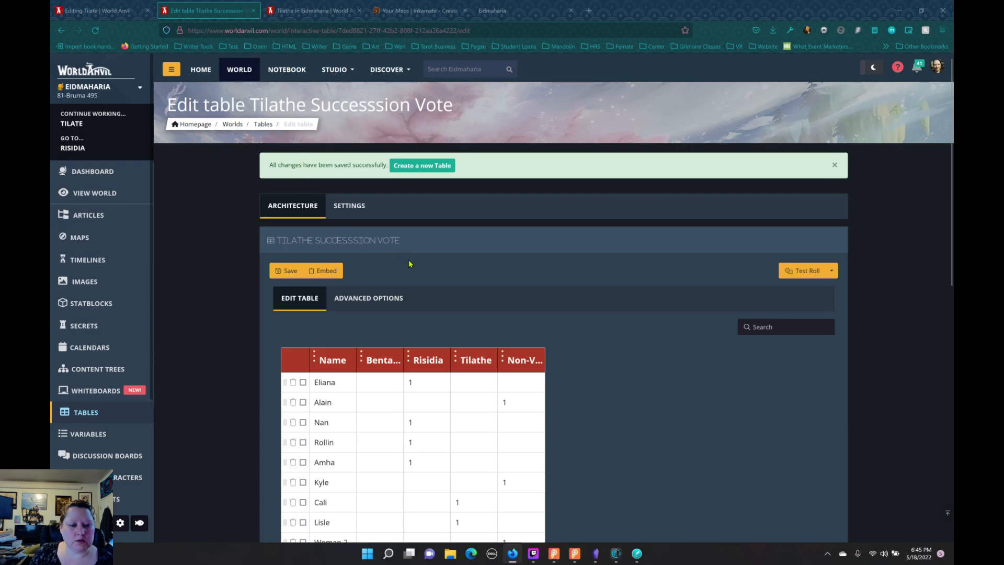
pyautogui.click(124, 13)
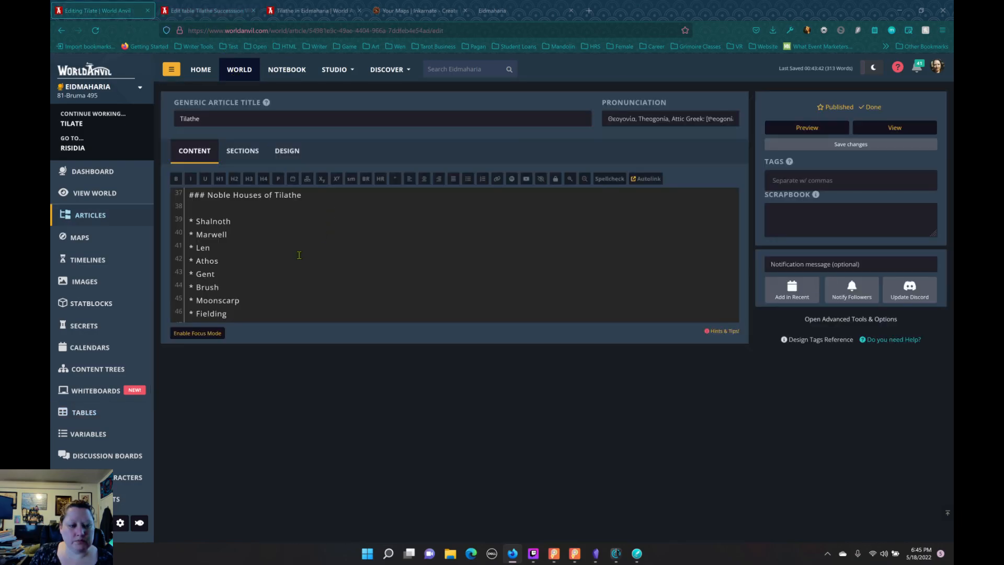
pyautogui.scroll(5, 295, 264)
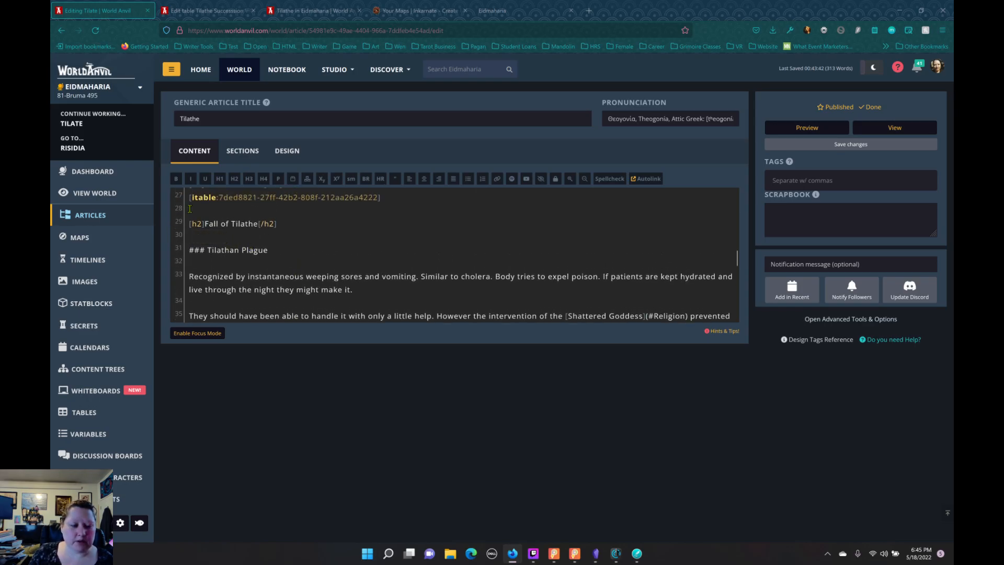
pyautogui.scroll(3, 196, 222)
pyautogui.scroll(3, 196, 222)
pyautogui.moveTo(224, 292); pyautogui.dragTo(154, 288)
pyautogui.click(181, 296)
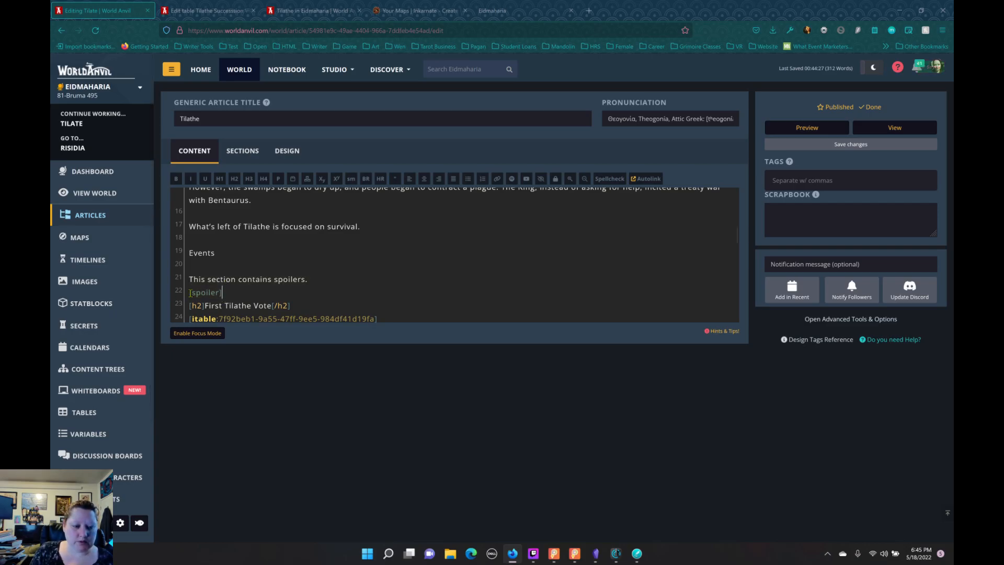
pyautogui.press('Delete')
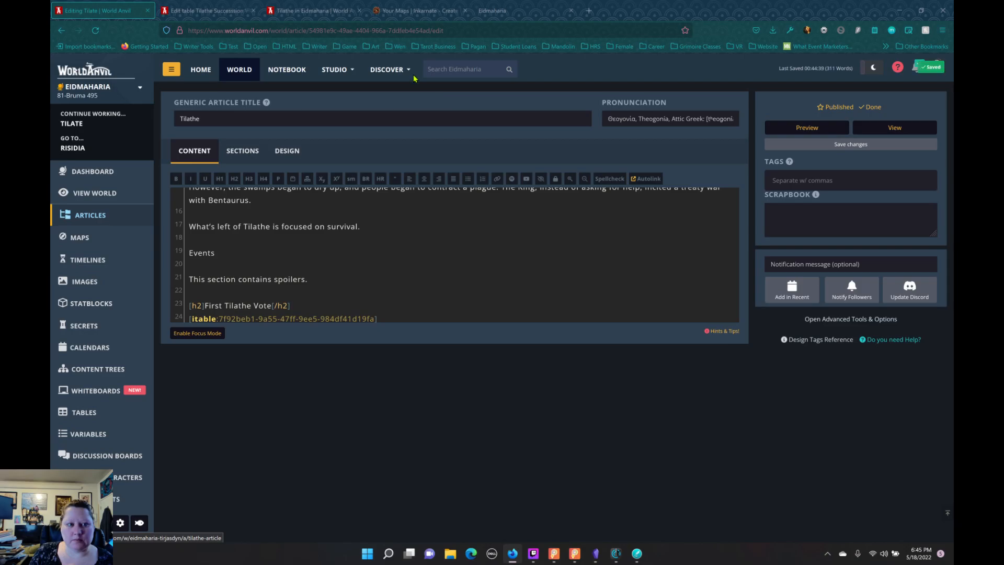
# Step: Reload the published Tilathe page and check both embedded vote tables down to the Fall of Tilathe heading
pyautogui.click(235, 12)
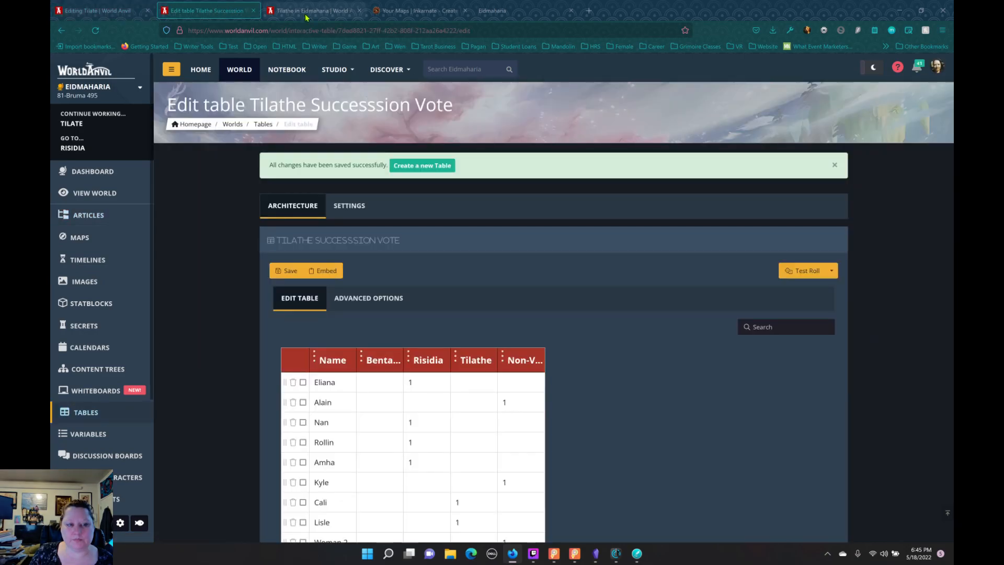
pyautogui.click(303, 13)
pyautogui.click(96, 31)
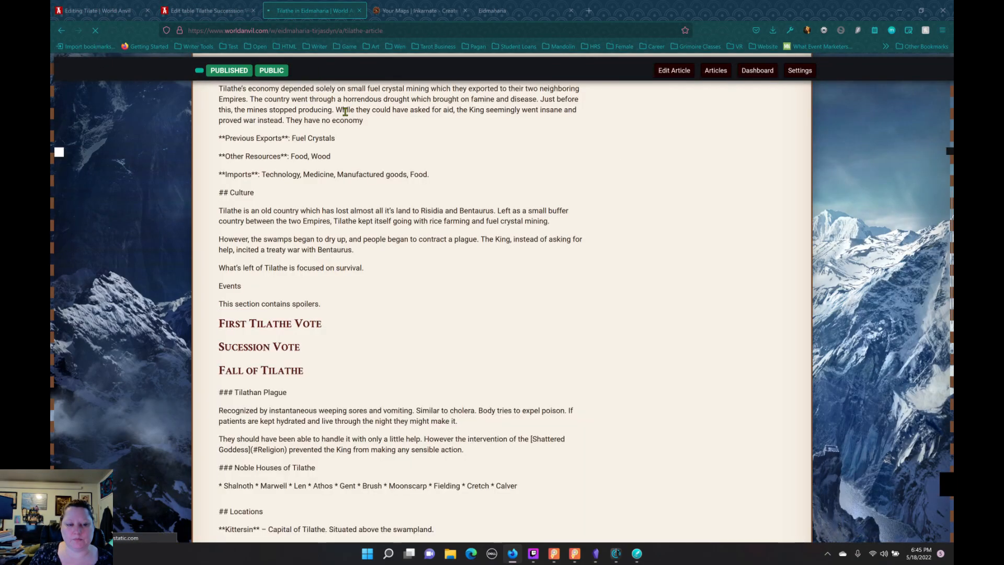
pyautogui.scroll(-5, 354, 118)
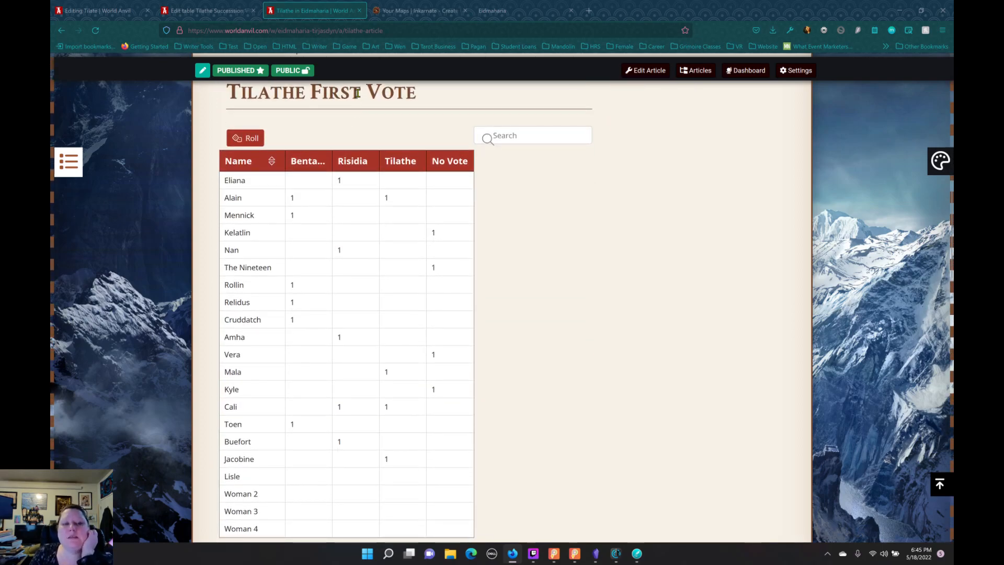
pyautogui.scroll(-4, 358, 100)
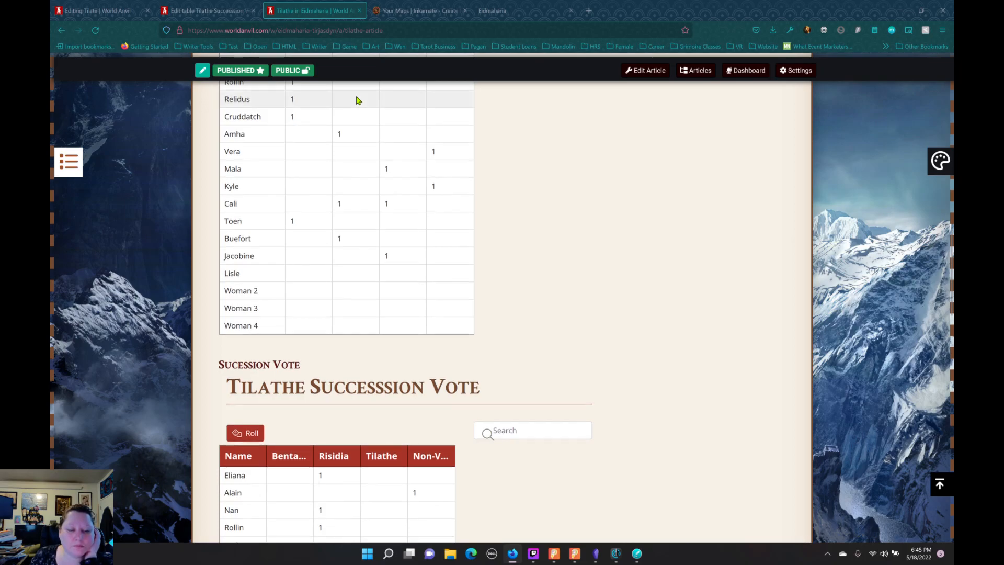
pyautogui.scroll(-4, 358, 100)
pyautogui.scroll(-3, 357, 99)
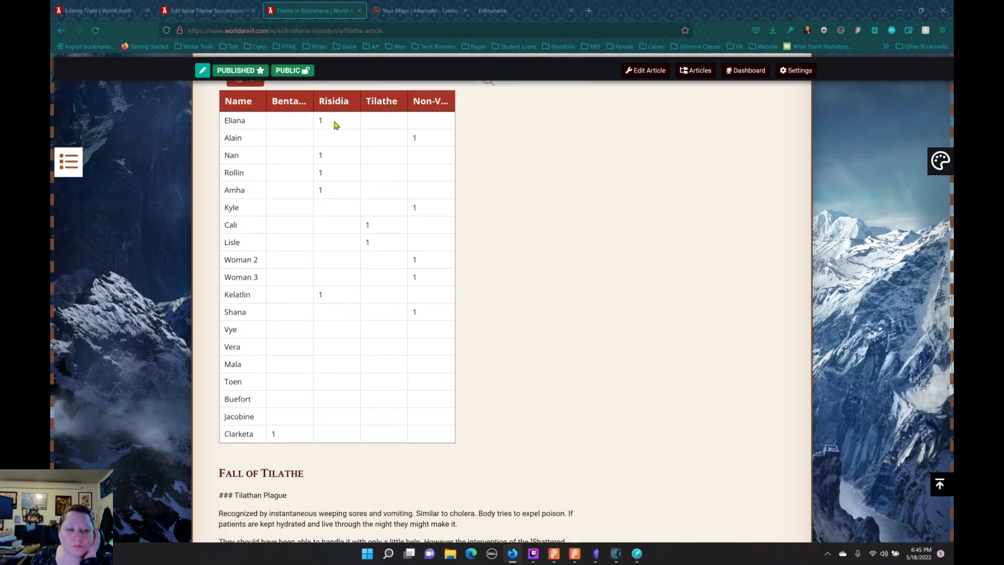
# Step: Test the Roll function on the embedded Tilathe Successsion Vote table and look over its rows
pyautogui.scroll(4, 335, 126)
pyautogui.click(246, 279)
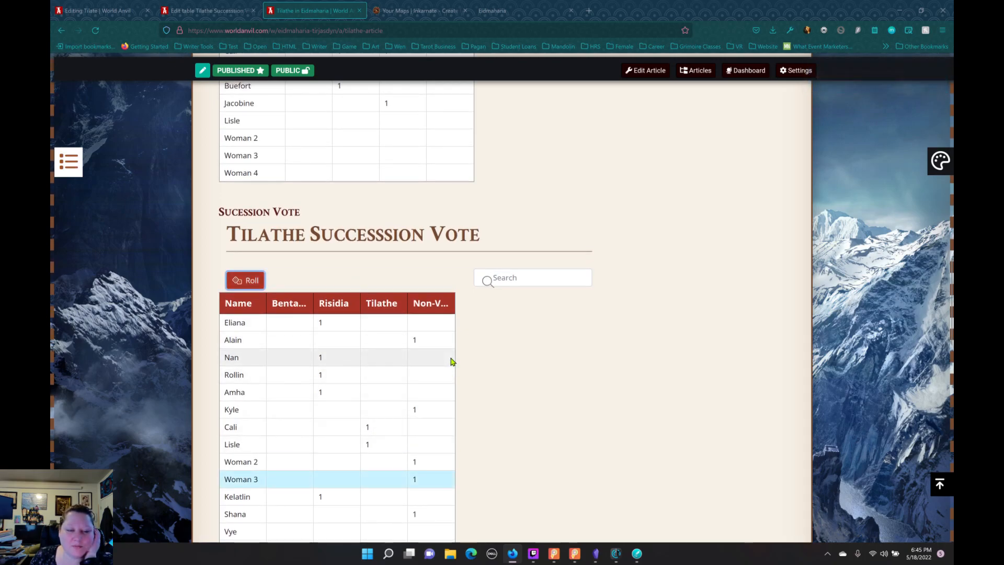
pyautogui.scroll(-4, 454, 361)
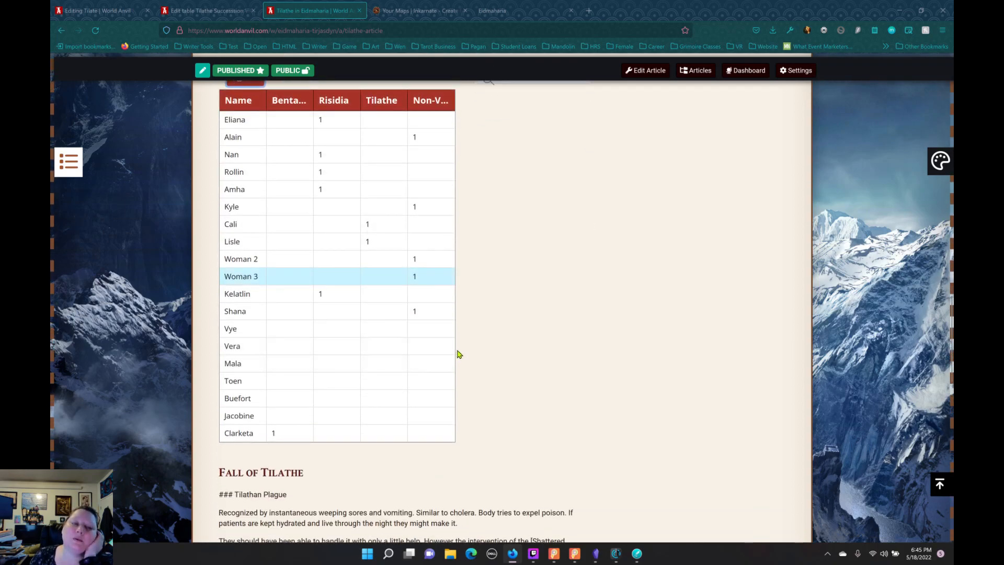
# Step: Read the help on variable types on the world's Variables page, and view the Player Characters page
pyautogui.click(194, 11)
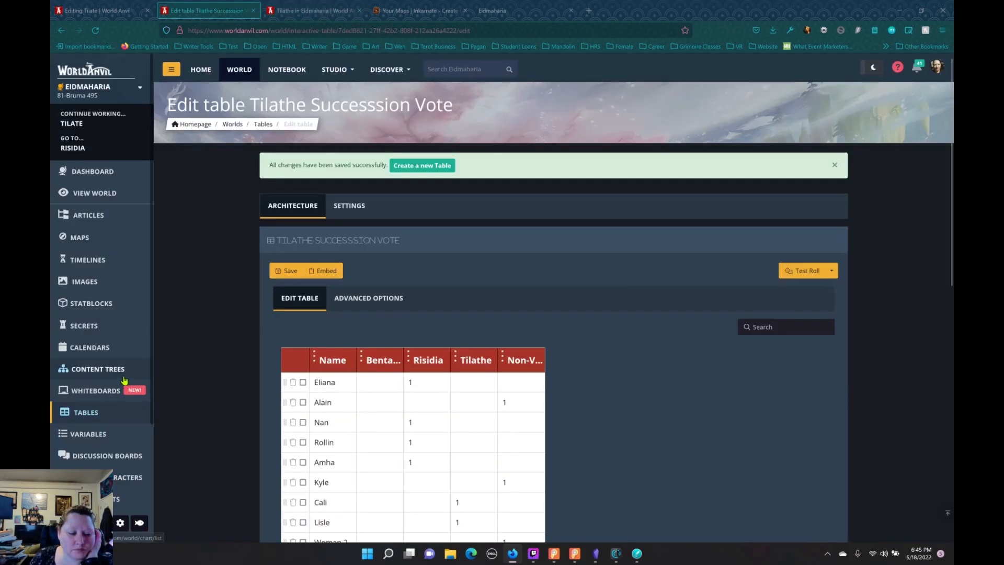
pyautogui.scroll(-3, 111, 341)
pyautogui.click(87, 277)
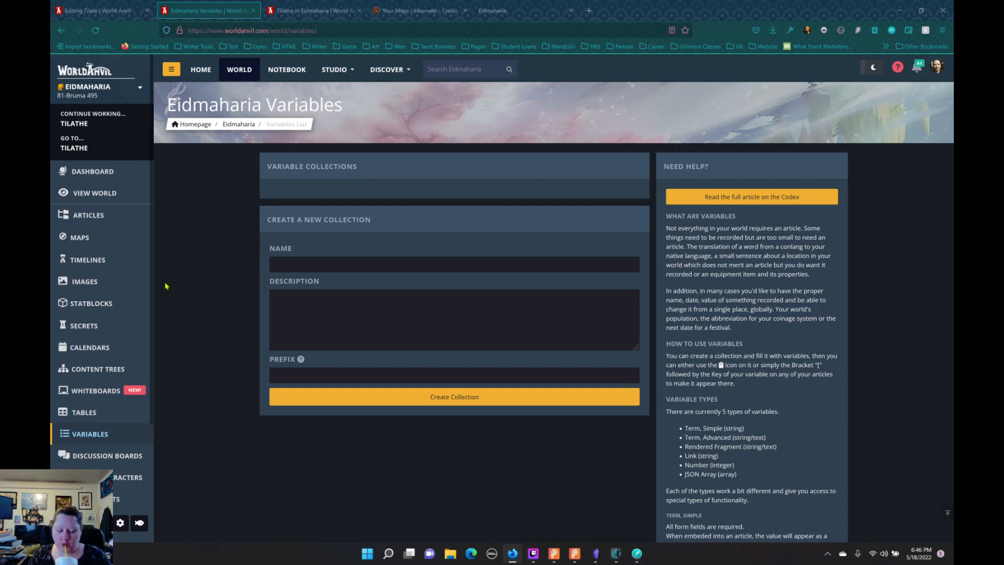
pyautogui.scroll(-7, 734, 323)
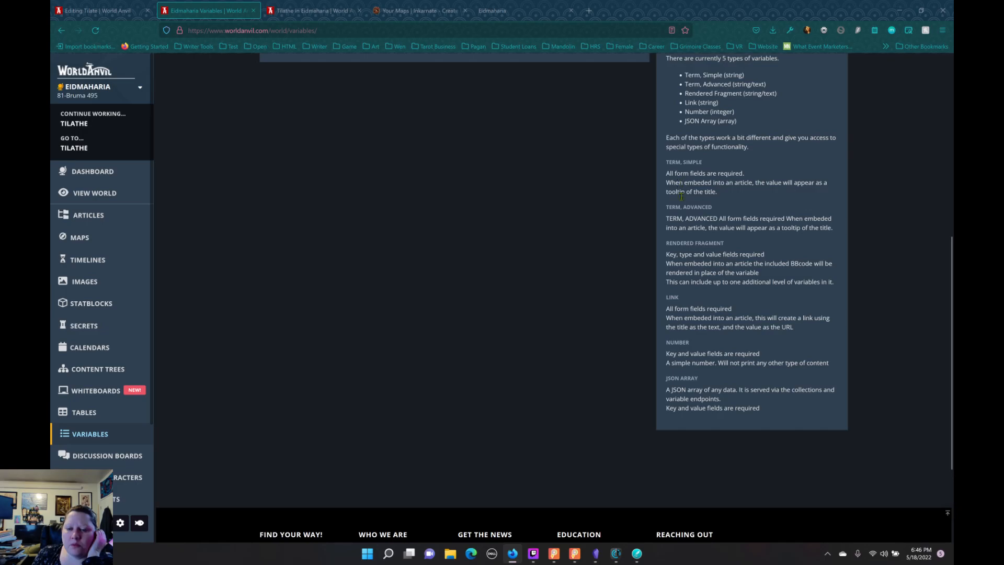
pyautogui.scroll(3, 734, 274)
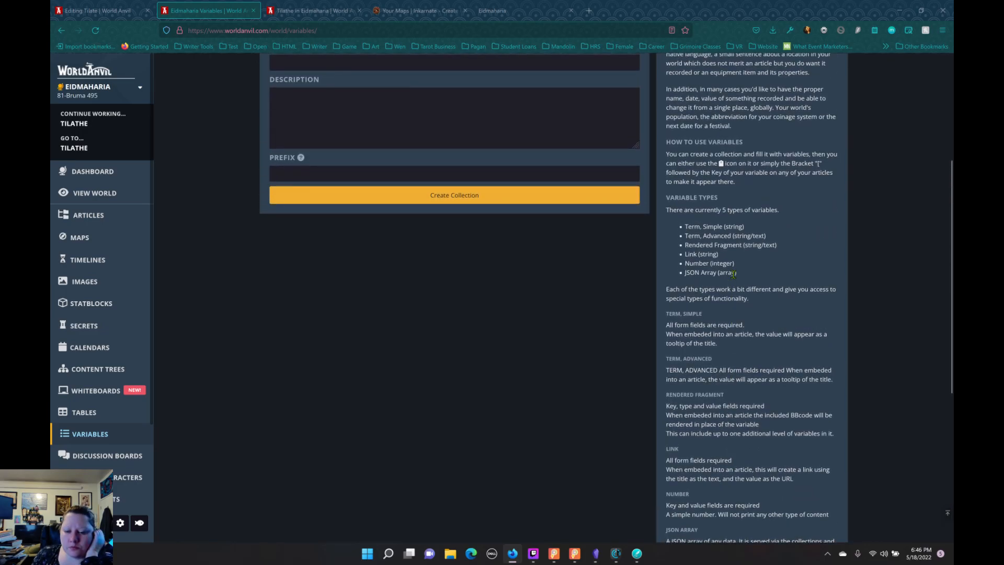
pyautogui.scroll(-3, 733, 274)
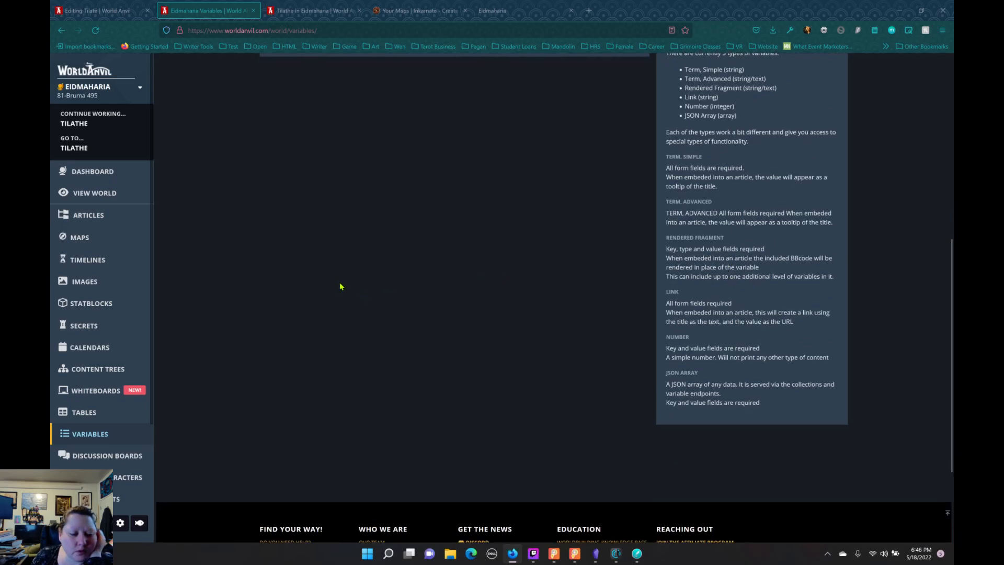
pyautogui.scroll(-5, 102, 293)
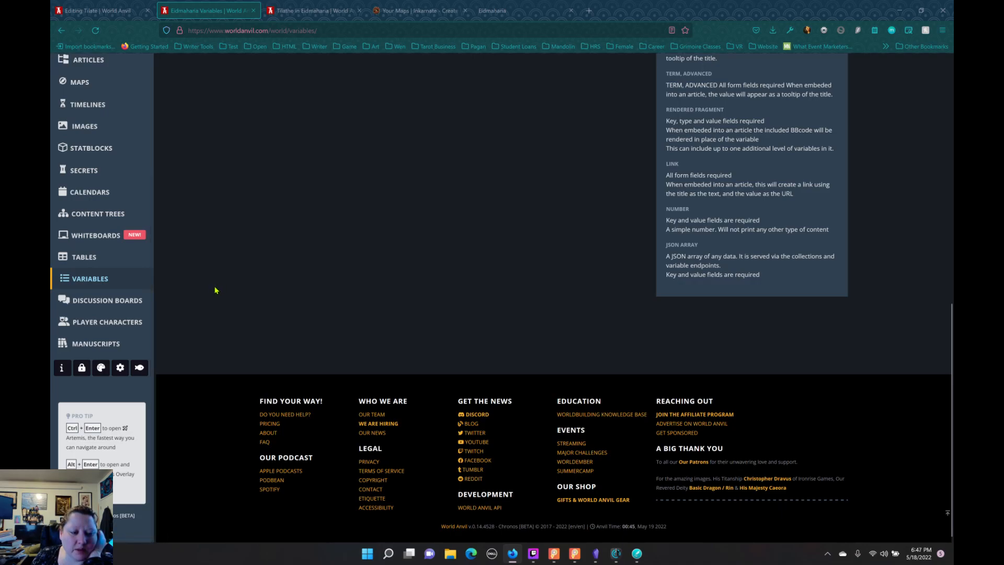
pyautogui.click(126, 322)
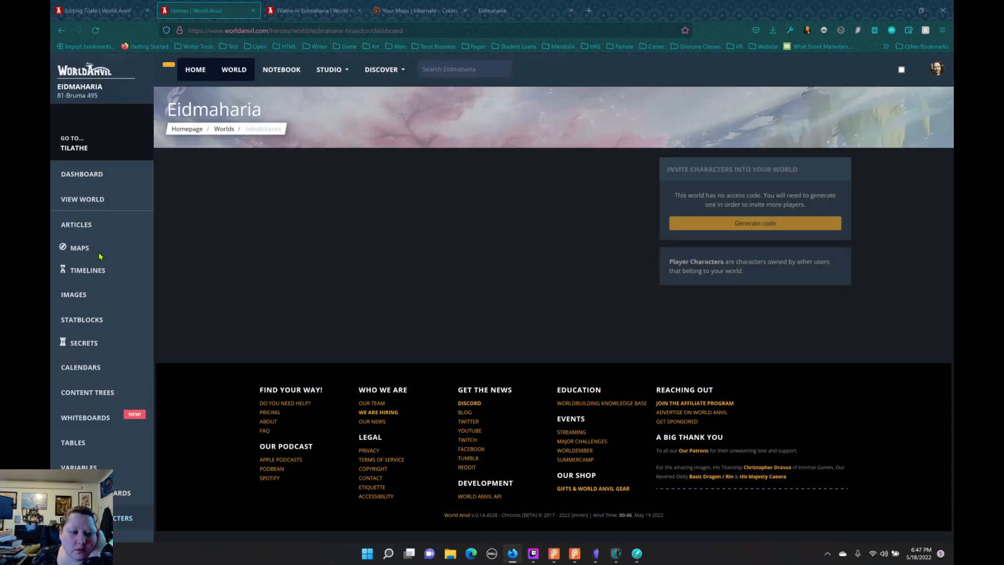
# Step: Open the new article form in the Characters category of the world's articles and look through the available templates
pyautogui.click(101, 217)
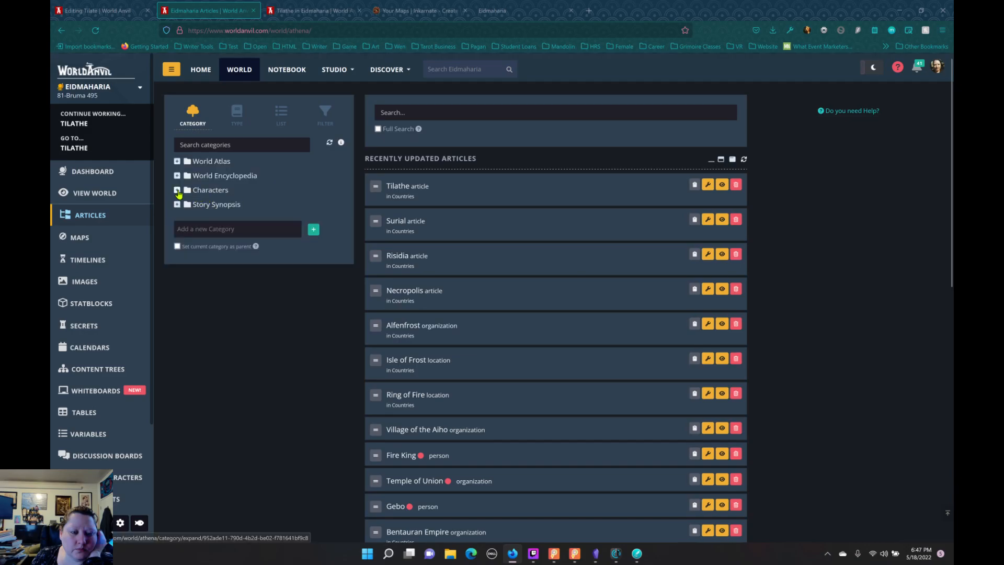
pyautogui.click(178, 192)
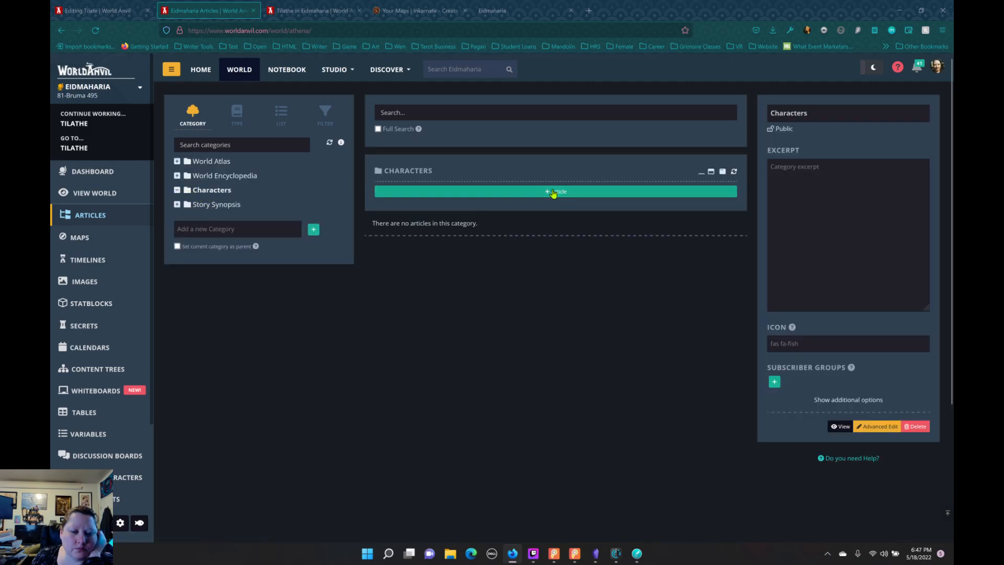
pyautogui.click(554, 192)
pyautogui.click(627, 231)
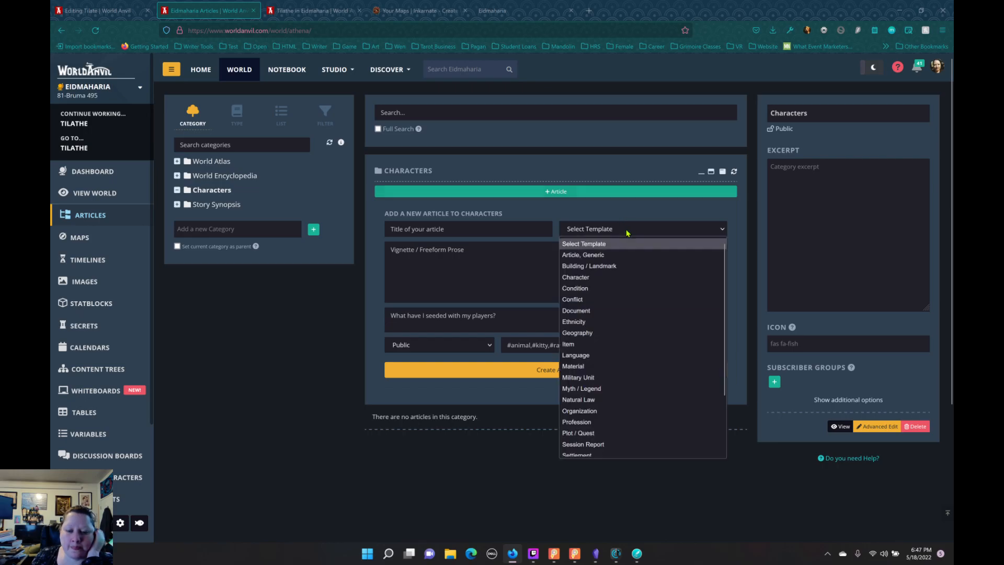
pyautogui.click(322, 296)
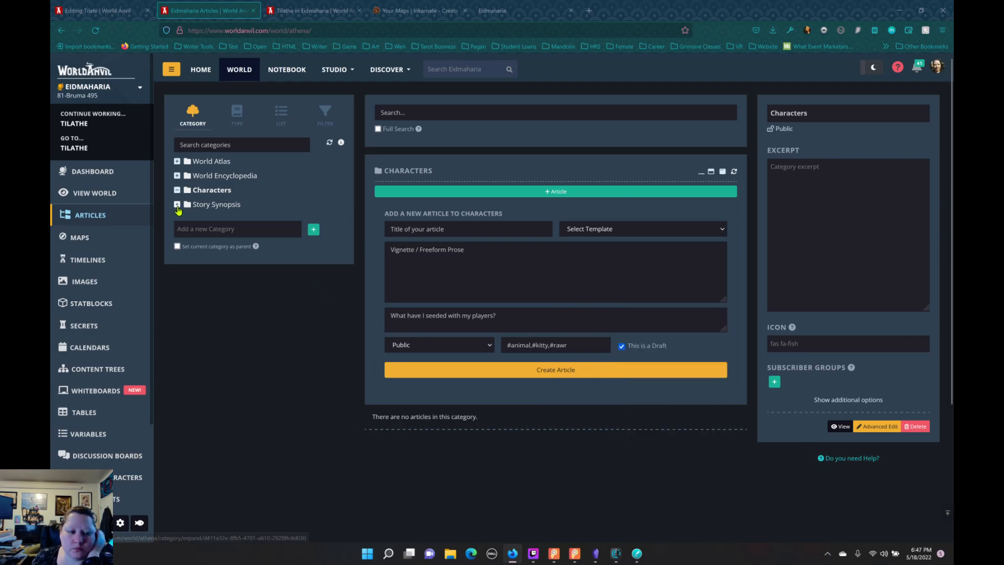
# Step: Look through the Story Synopsis and World Encyclopedia categories and the article types, and list the world's uncategorized articles
pyautogui.click(221, 210)
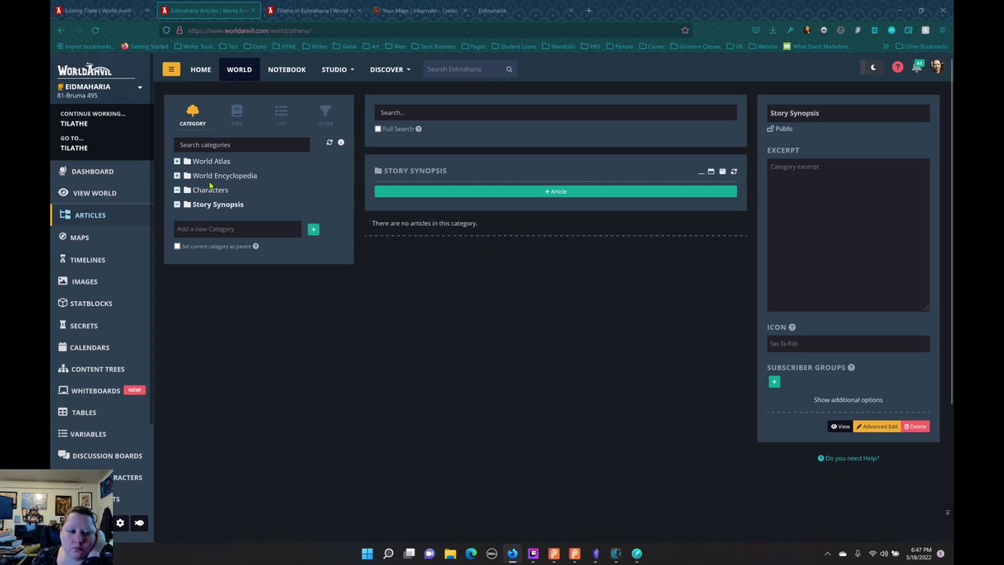
pyautogui.click(296, 181)
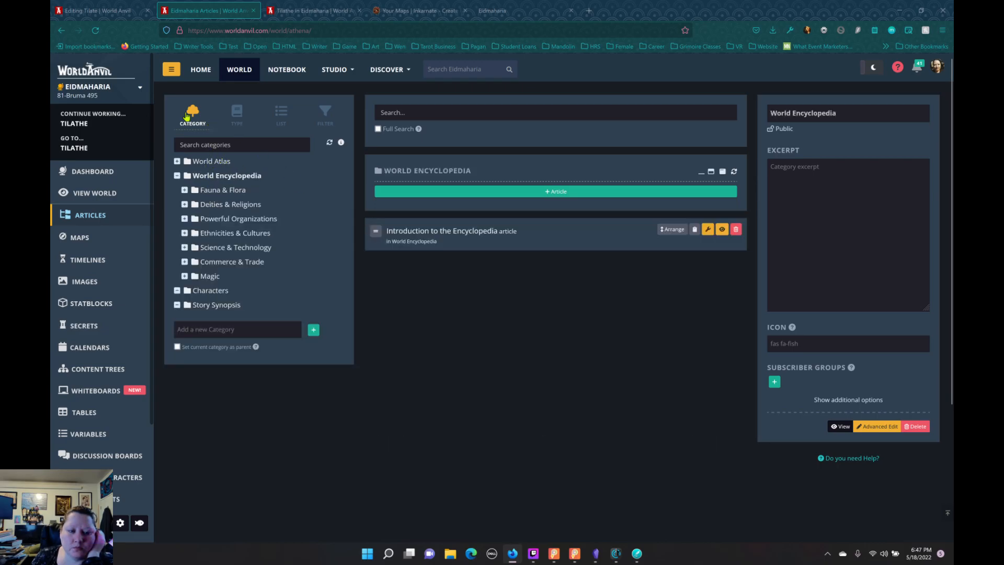
pyautogui.click(243, 121)
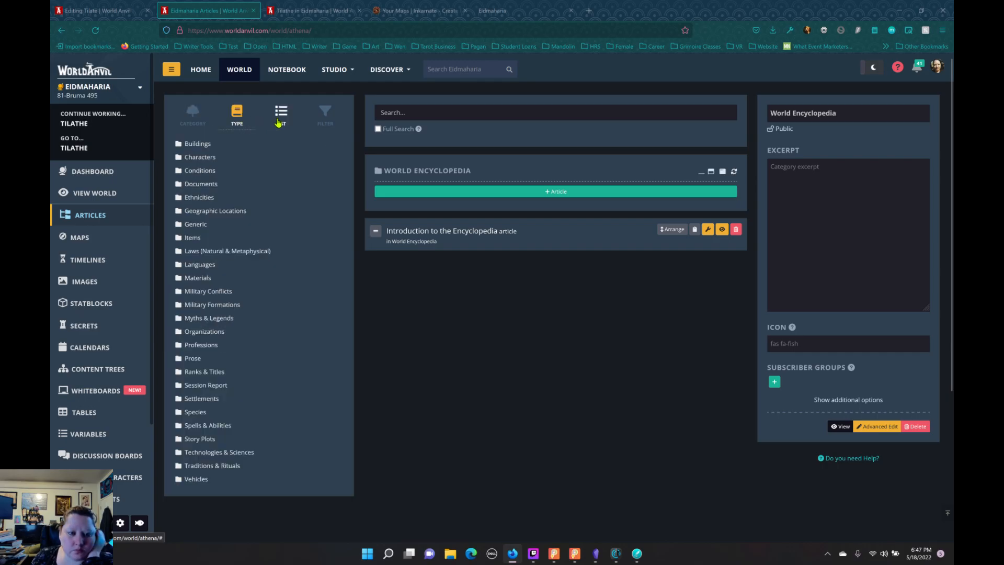
pyautogui.click(279, 122)
pyautogui.click(246, 170)
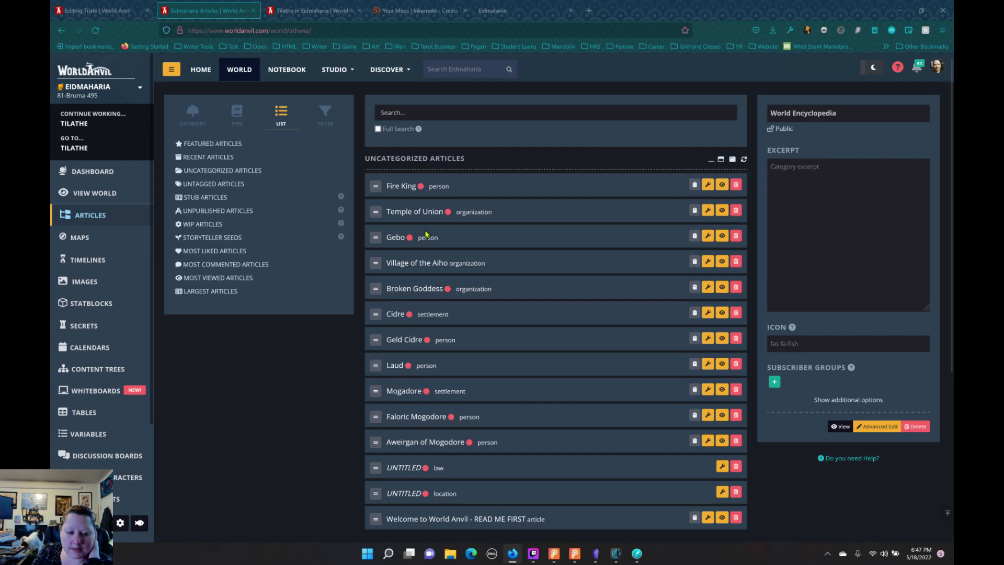
# Step: Switch to Obsidian, look through the 01.countries and 02.nature folders, and view the Nature note
pyautogui.click(599, 559)
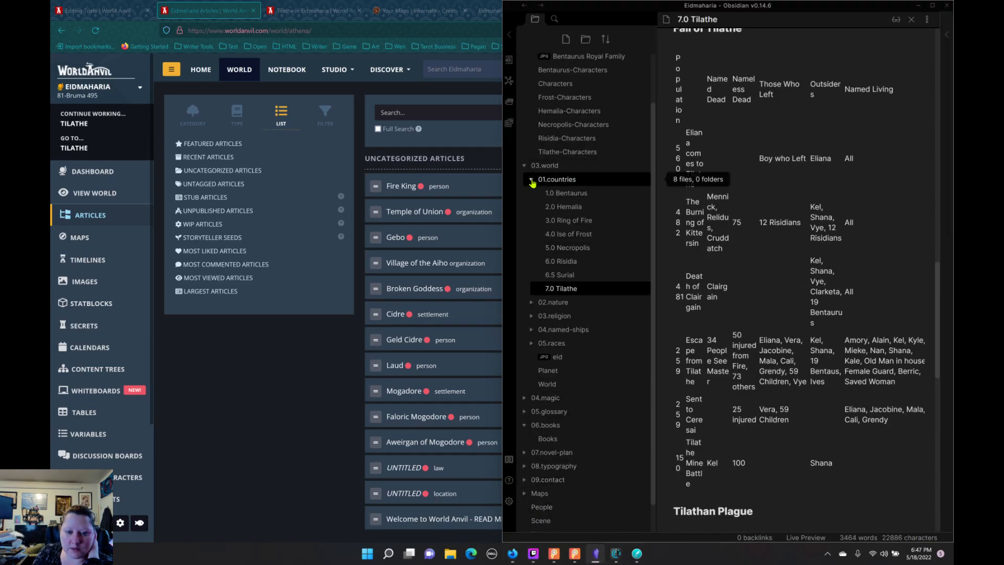
pyautogui.click(569, 180)
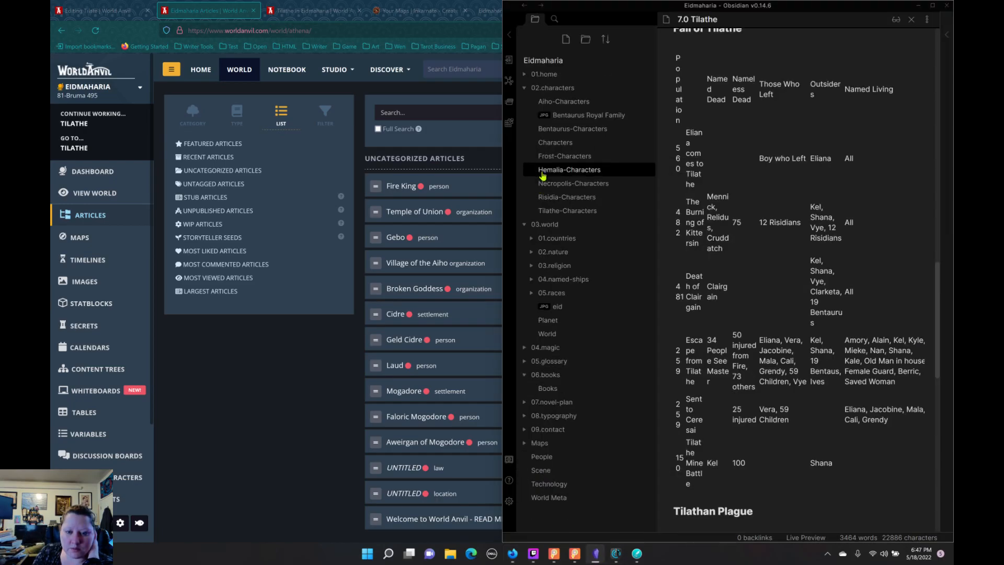
pyautogui.click(559, 238)
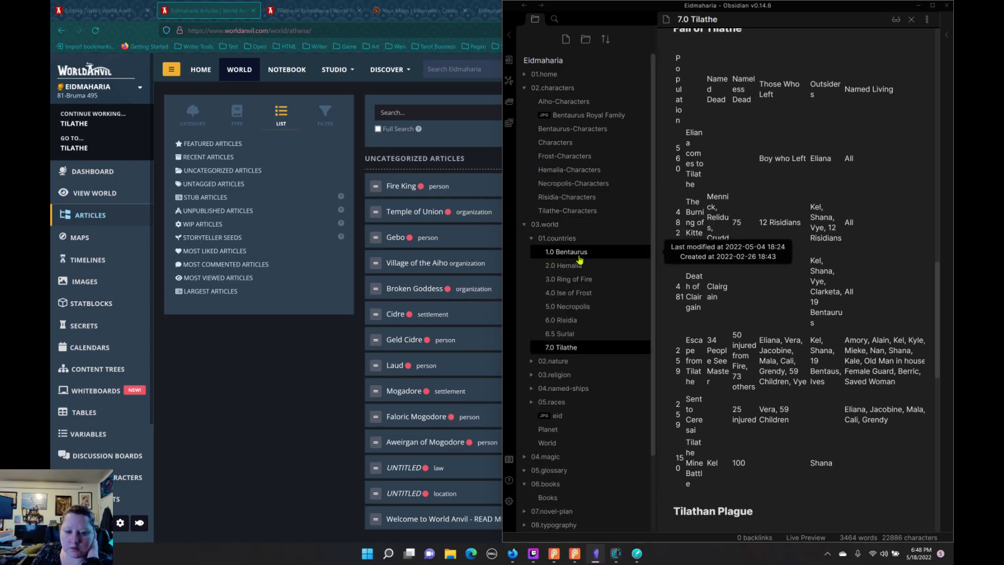
pyautogui.click(532, 238)
pyautogui.click(530, 254)
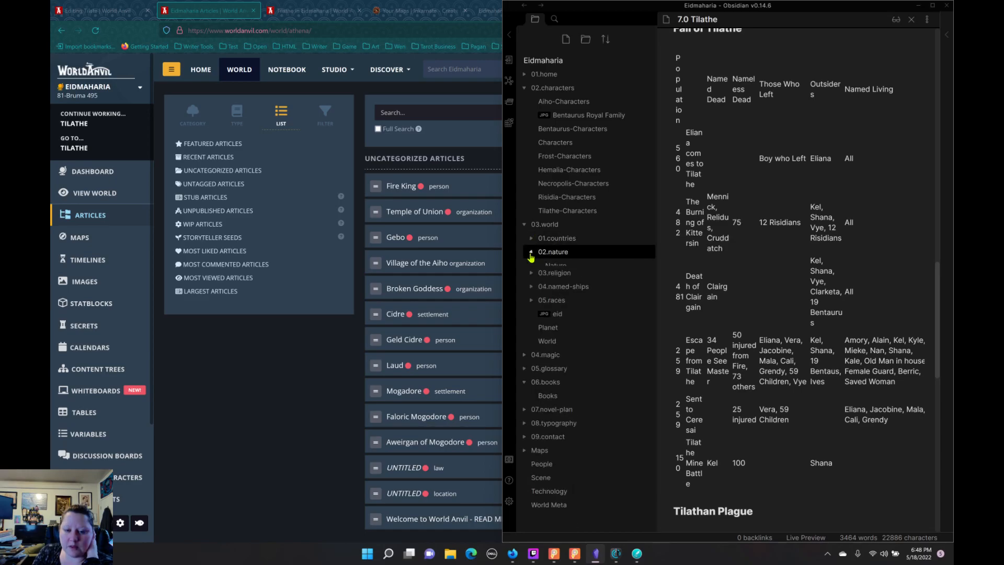
pyautogui.click(556, 266)
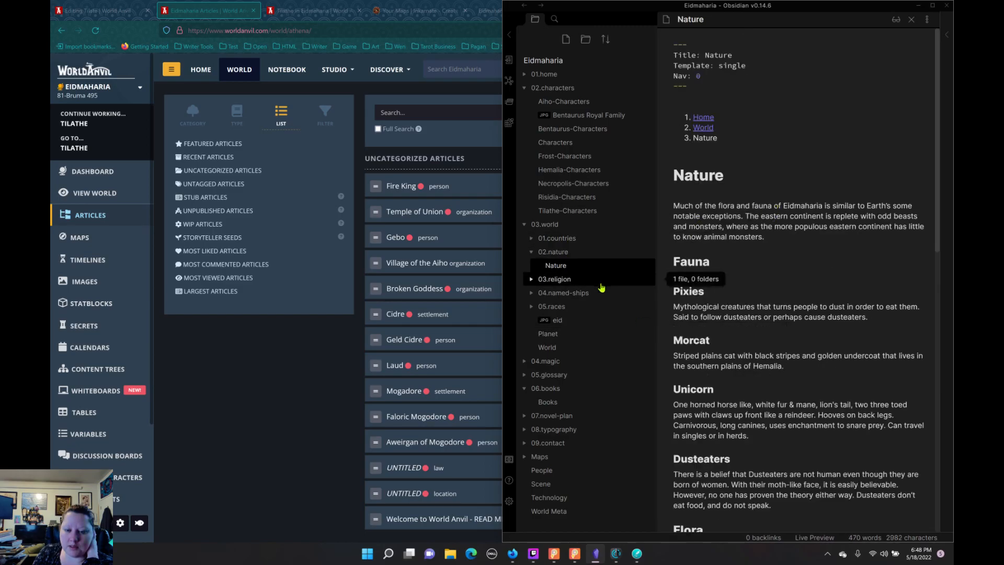
# Step: Return to World Anvil and move the uncategorized Fire King and Gebo articles into the Characters category
pyautogui.click(250, 369)
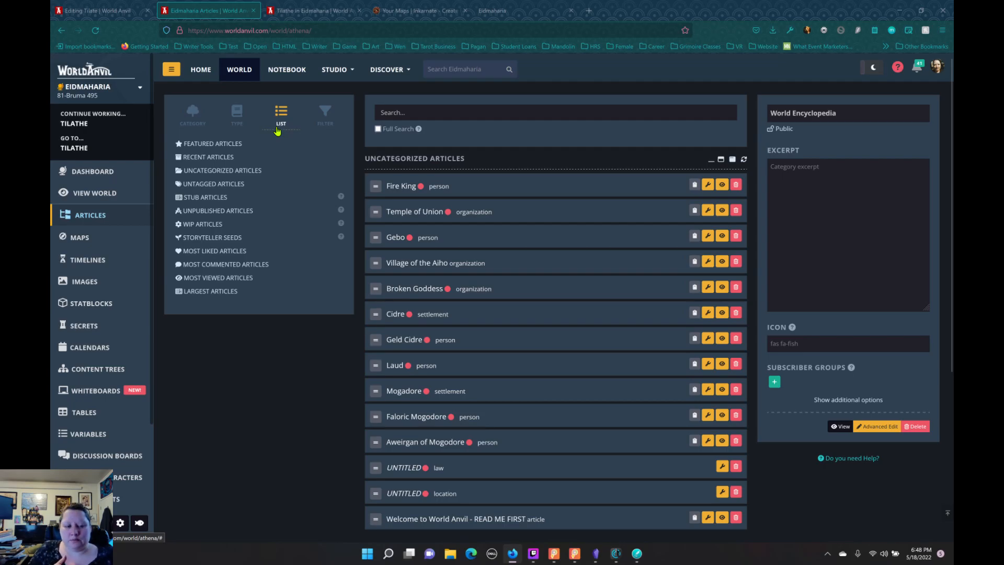
pyautogui.click(224, 248)
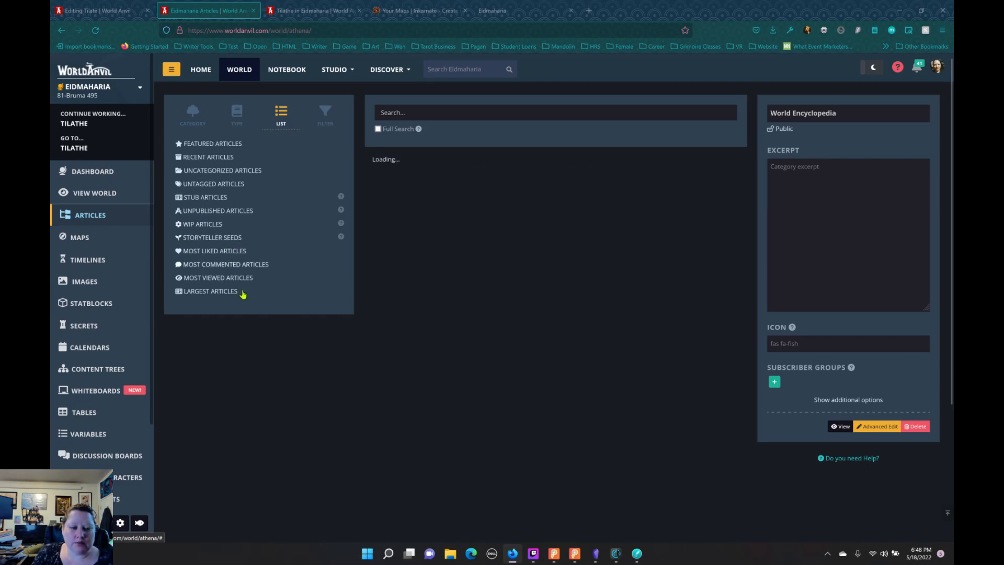
pyautogui.click(213, 173)
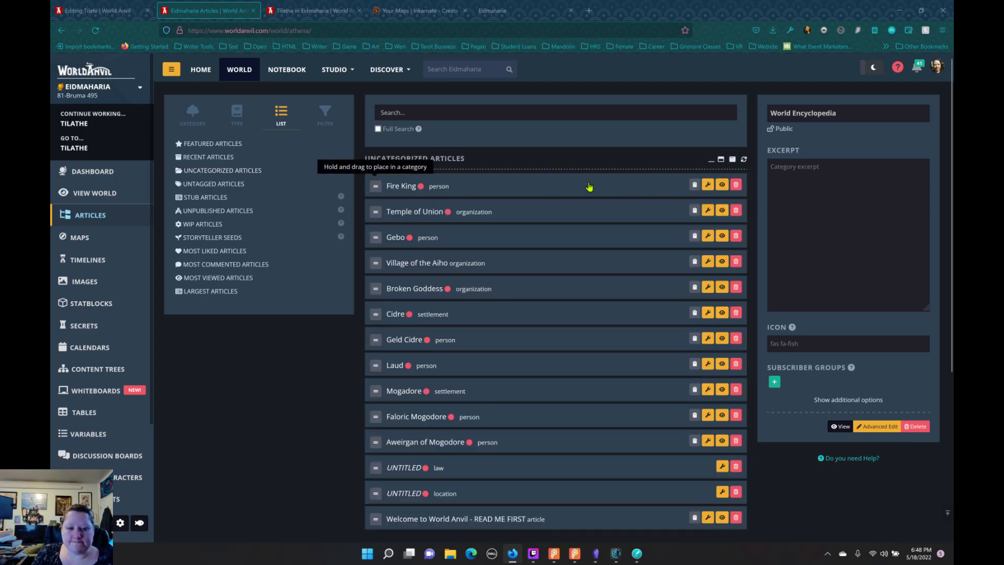
pyautogui.click(456, 193)
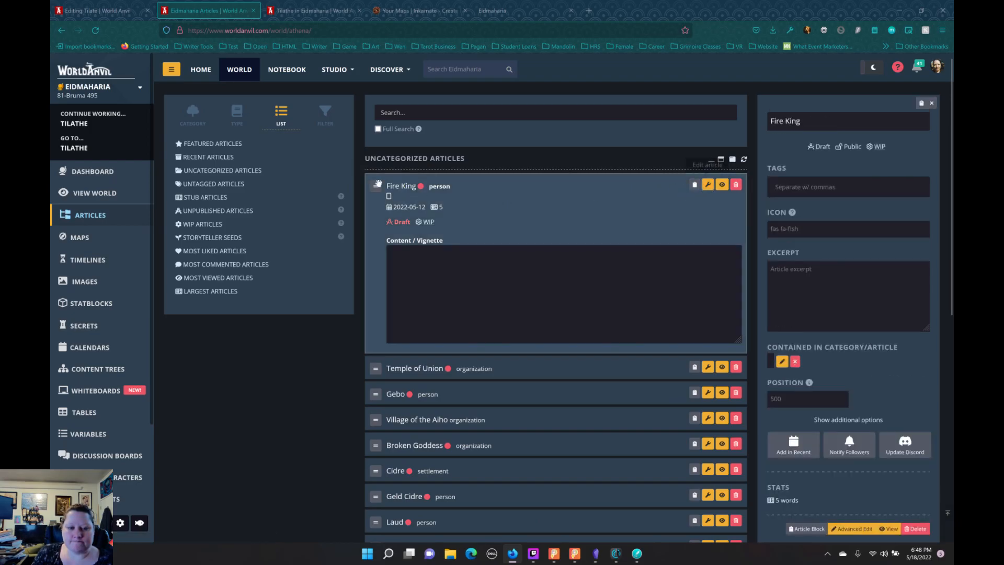
pyautogui.click(180, 120)
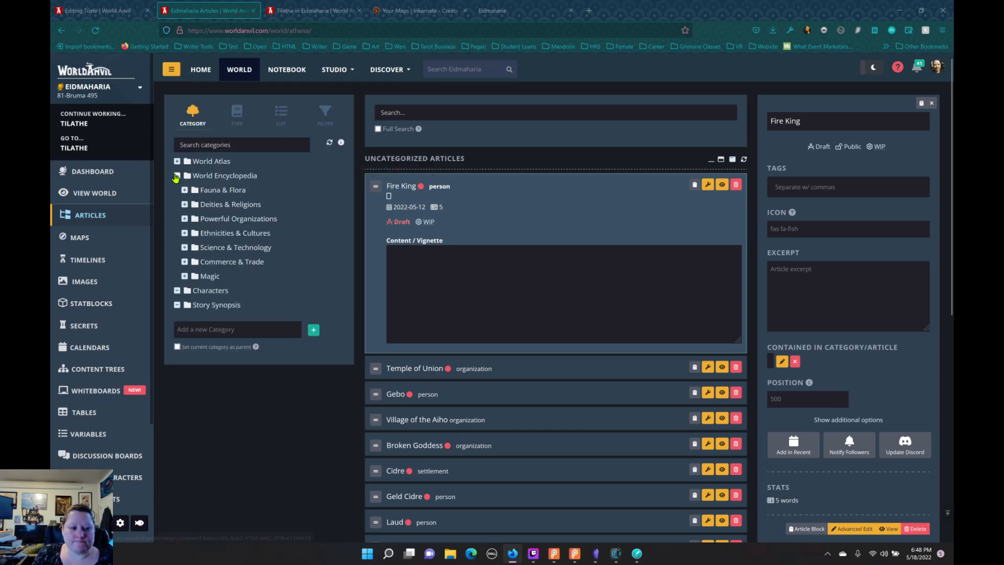
pyautogui.click(177, 176)
pyautogui.moveTo(374, 189); pyautogui.dragTo(259, 201)
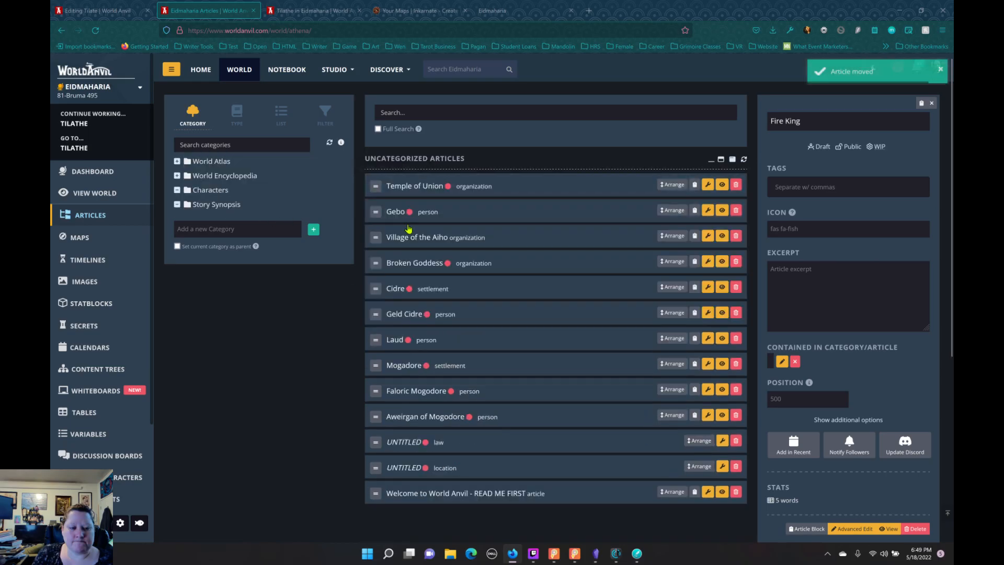
pyautogui.moveTo(376, 212); pyautogui.dragTo(234, 211)
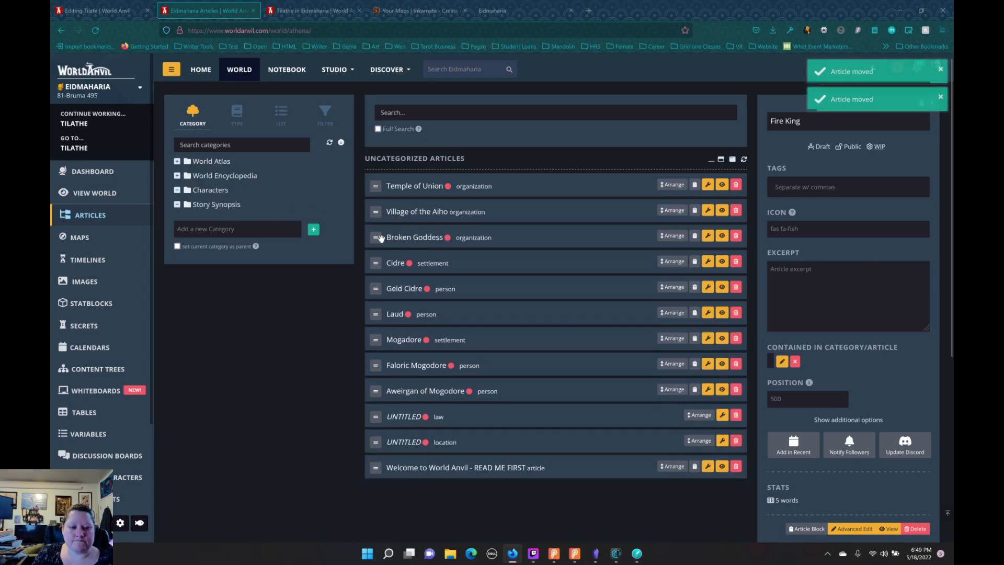
pyautogui.moveTo(376, 233); pyautogui.dragTo(234, 215)
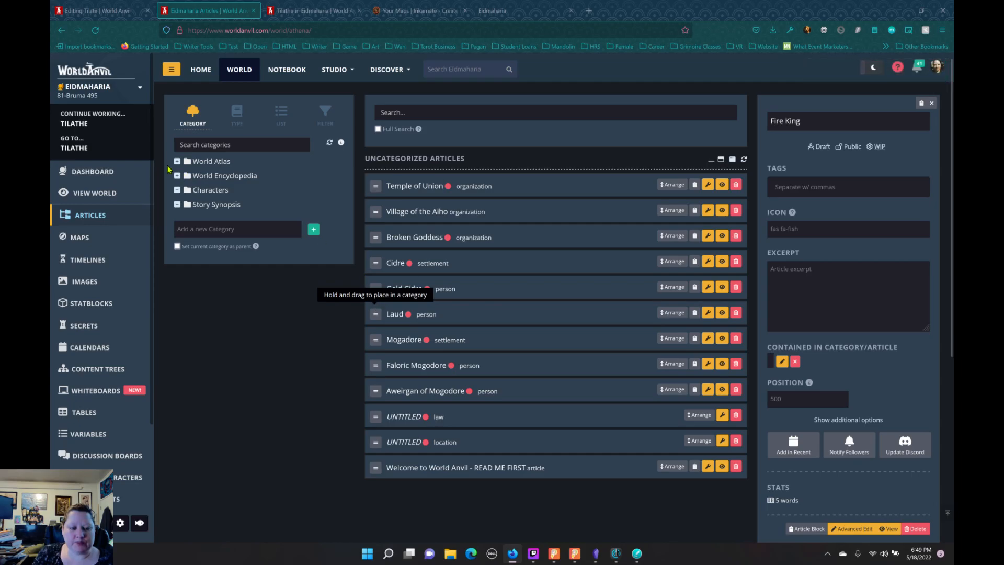
# Step: Move the uncategorized articles Geld Cidre, Laud, Faloric Mogodore and Aweirgan of Mogodore into the Characters category
pyautogui.click(177, 162)
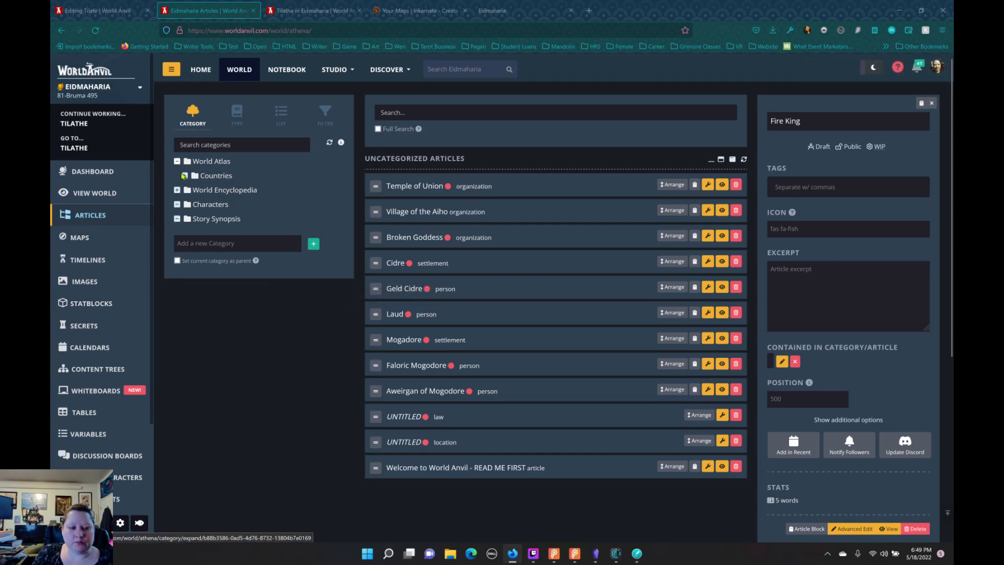
pyautogui.click(177, 161)
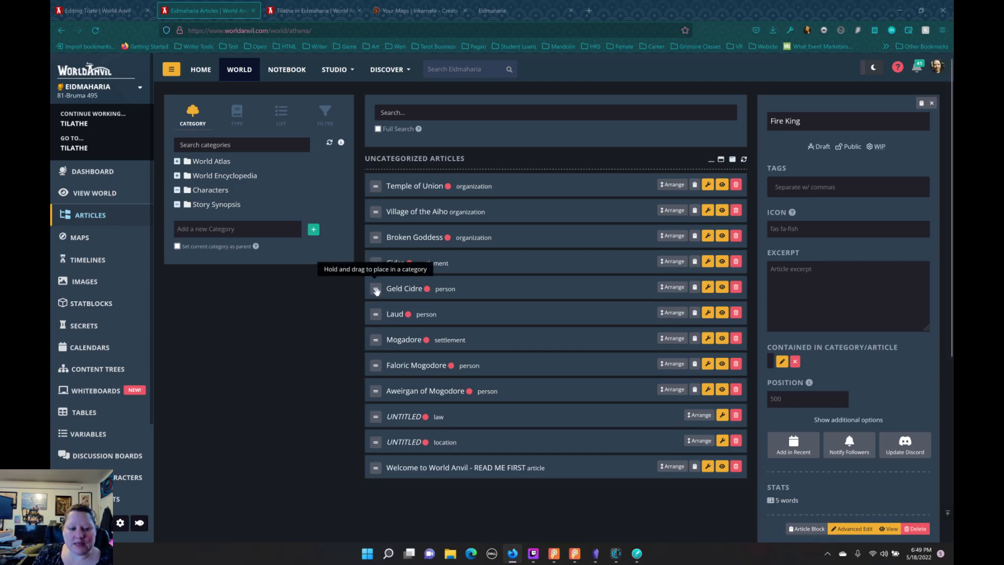
pyautogui.moveTo(376, 291); pyautogui.dragTo(259, 192)
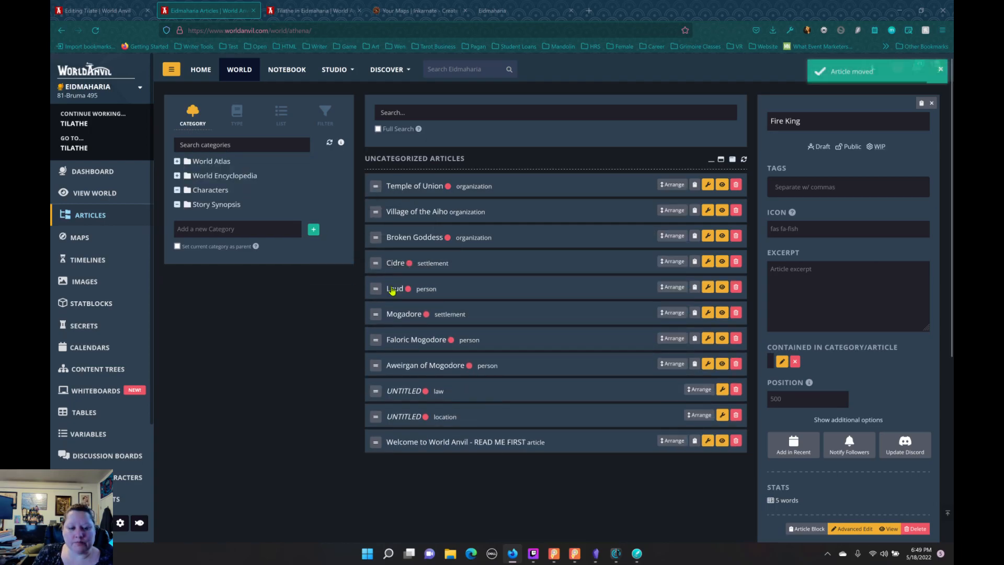
pyautogui.moveTo(376, 289); pyautogui.dragTo(243, 210)
pyautogui.moveTo(375, 317); pyautogui.dragTo(277, 195)
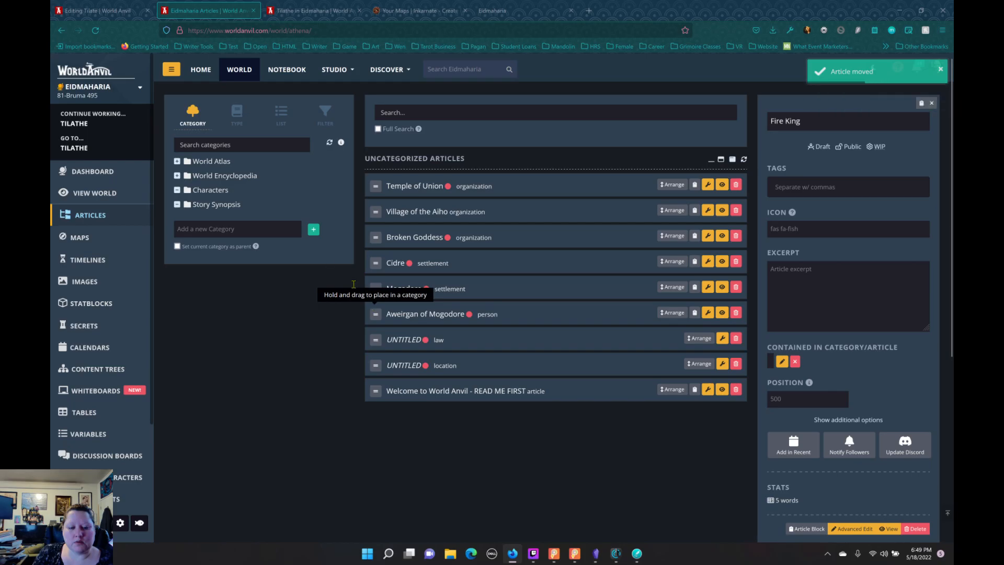
pyautogui.moveTo(376, 314); pyautogui.dragTo(261, 198)
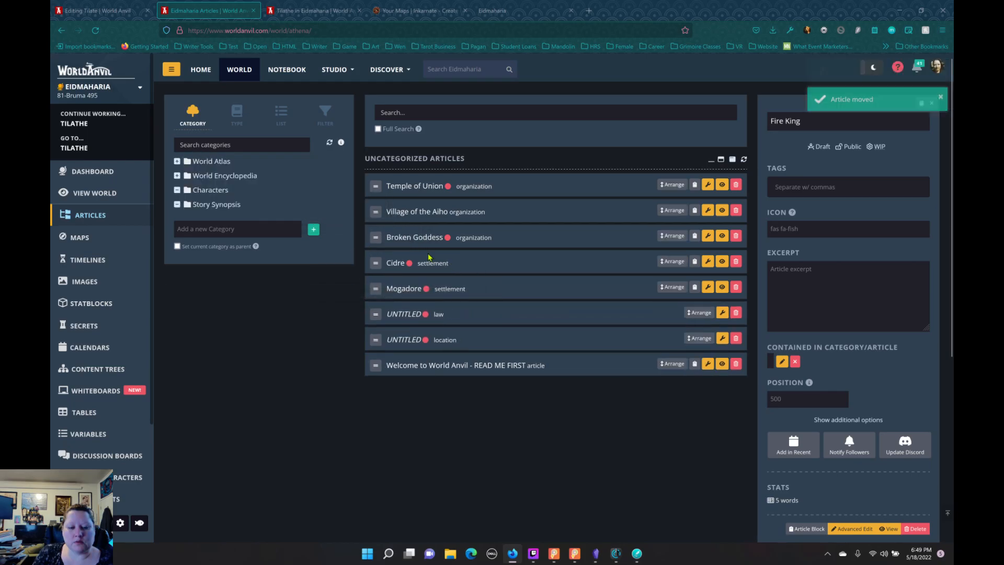
# Step: Check the untitled law article's content in the full editor, and return to the world's article list
pyautogui.click(468, 323)
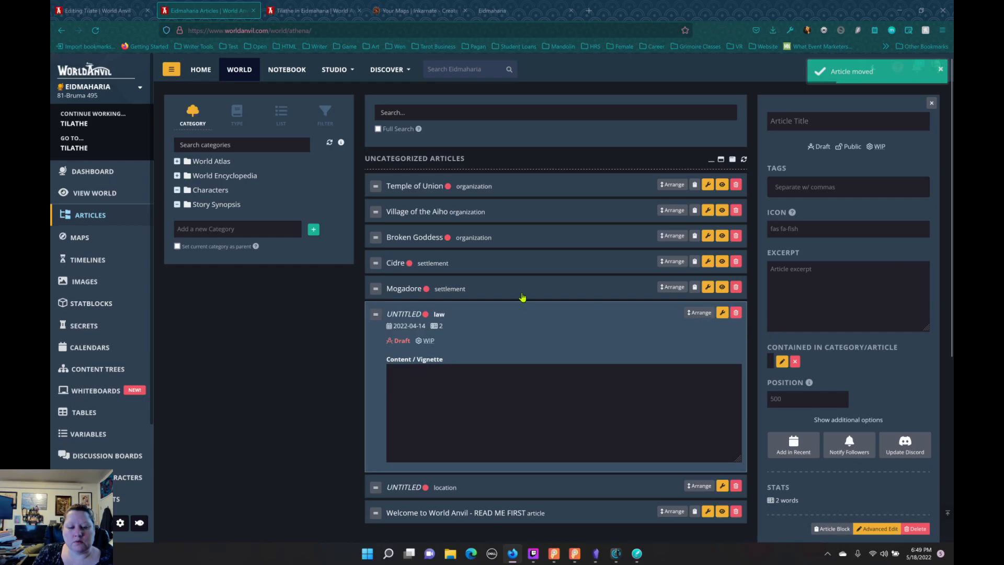
pyautogui.click(723, 313)
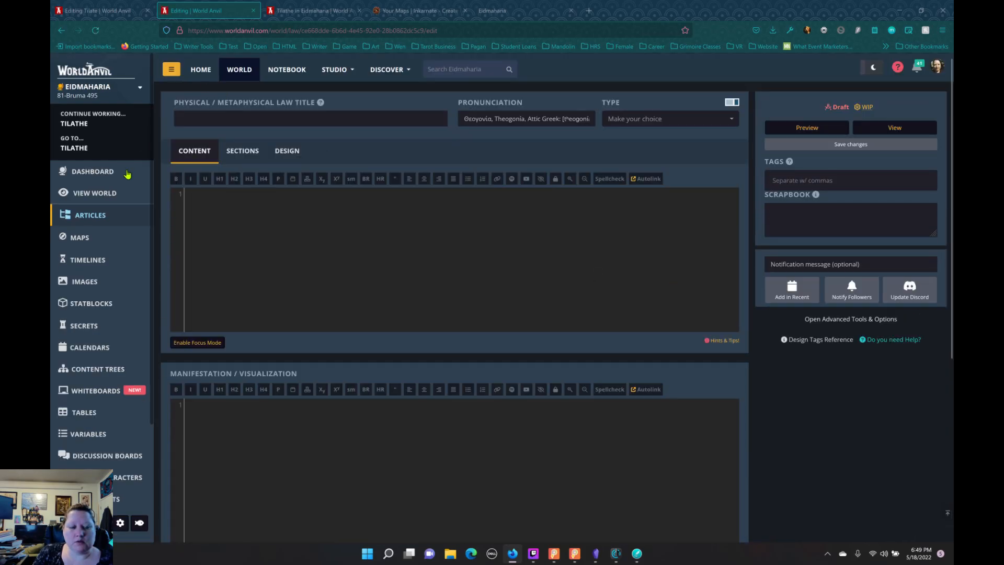
pyautogui.click(114, 215)
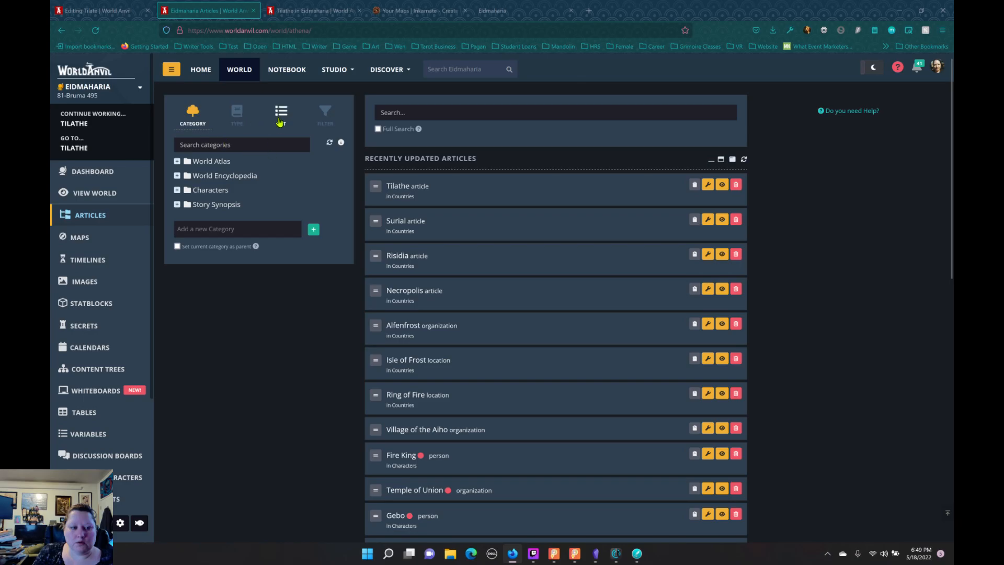
# Step: Delete the untitled law and untitled location articles from the uncategorized articles
pyautogui.click(281, 116)
pyautogui.click(208, 171)
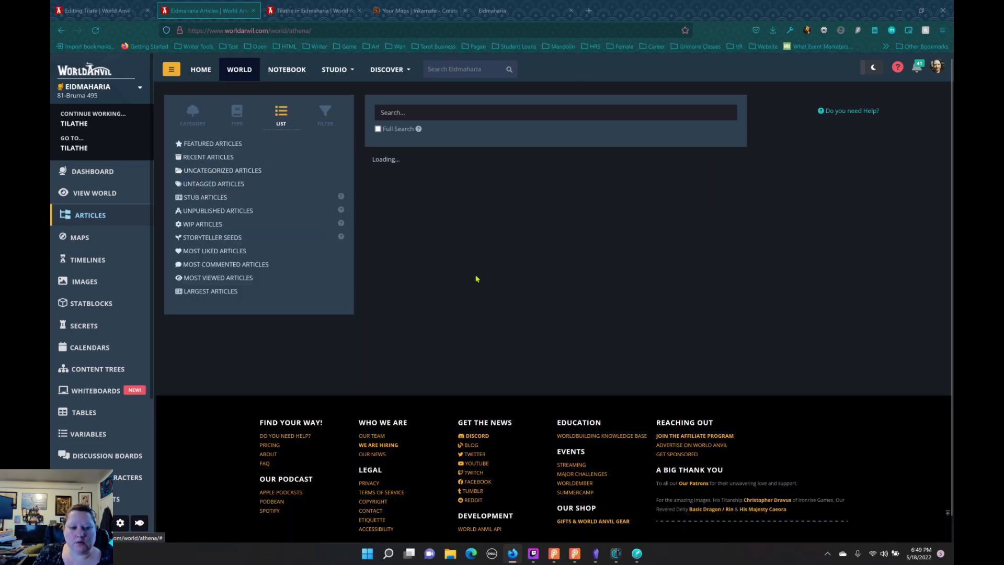
pyautogui.click(735, 312)
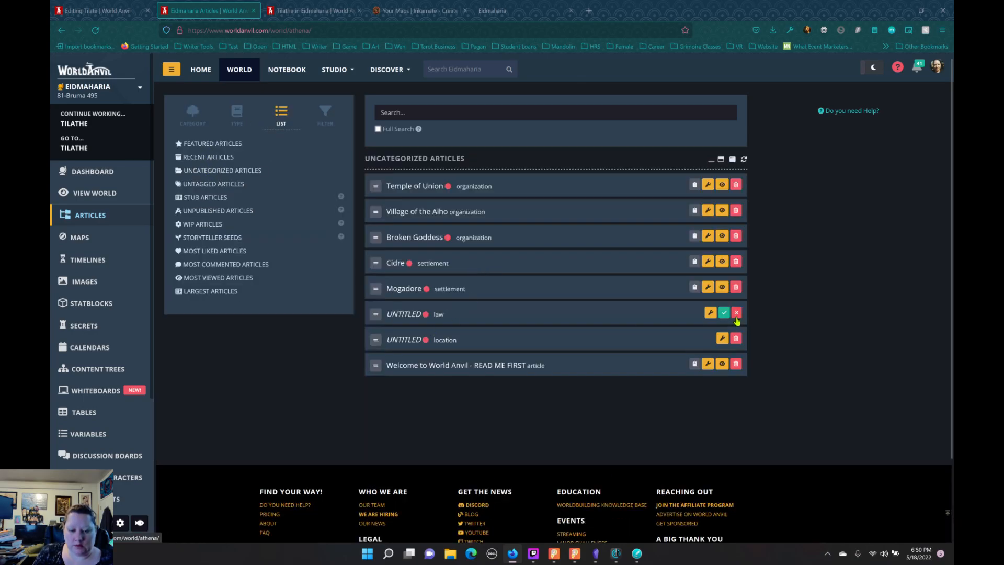
pyautogui.click(724, 313)
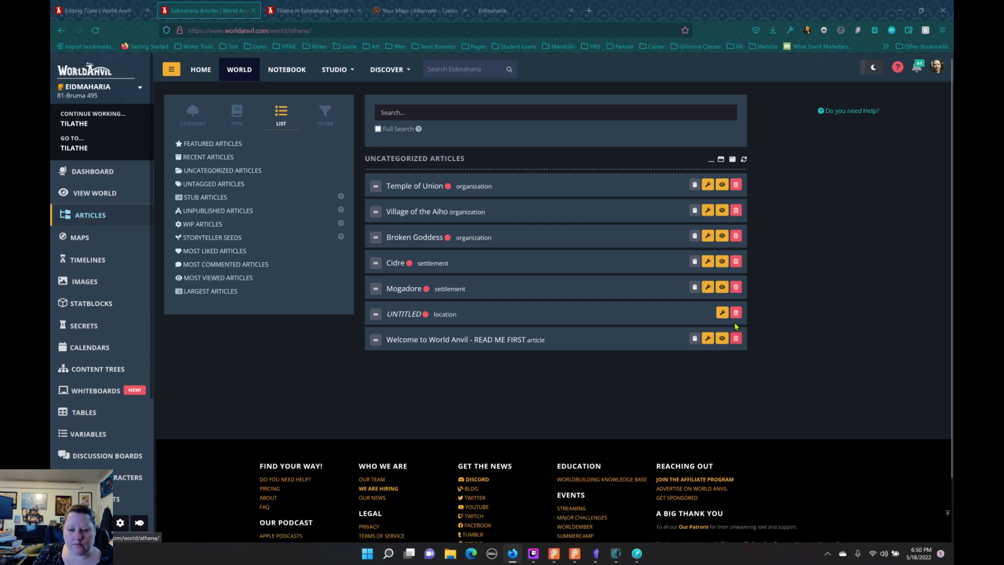
pyautogui.click(736, 313)
pyautogui.click(724, 315)
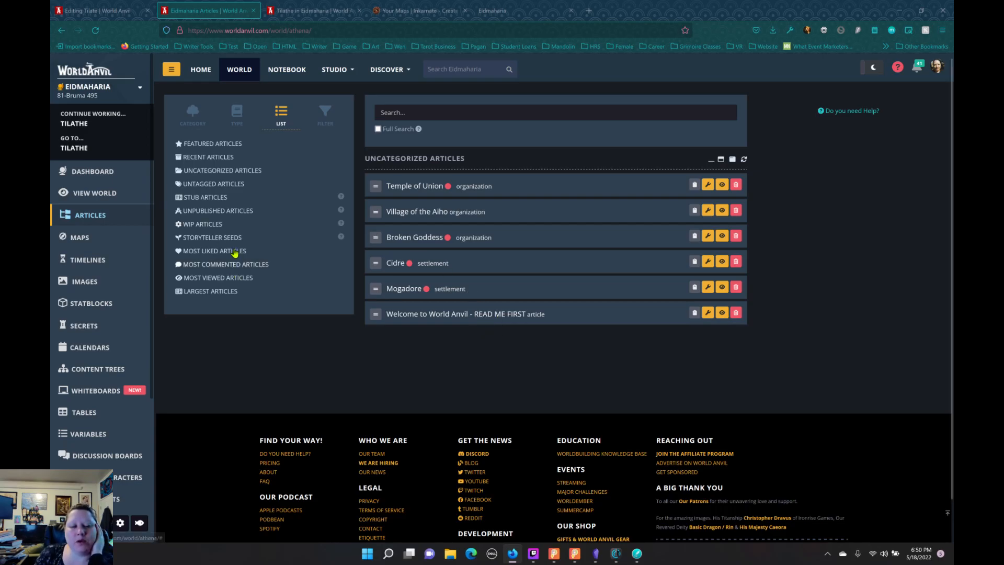
# Step: Show the World Anvil category tree, and look through the 04.magic, 05.races and 04.named-ships folders in Obsidian
pyautogui.click(198, 128)
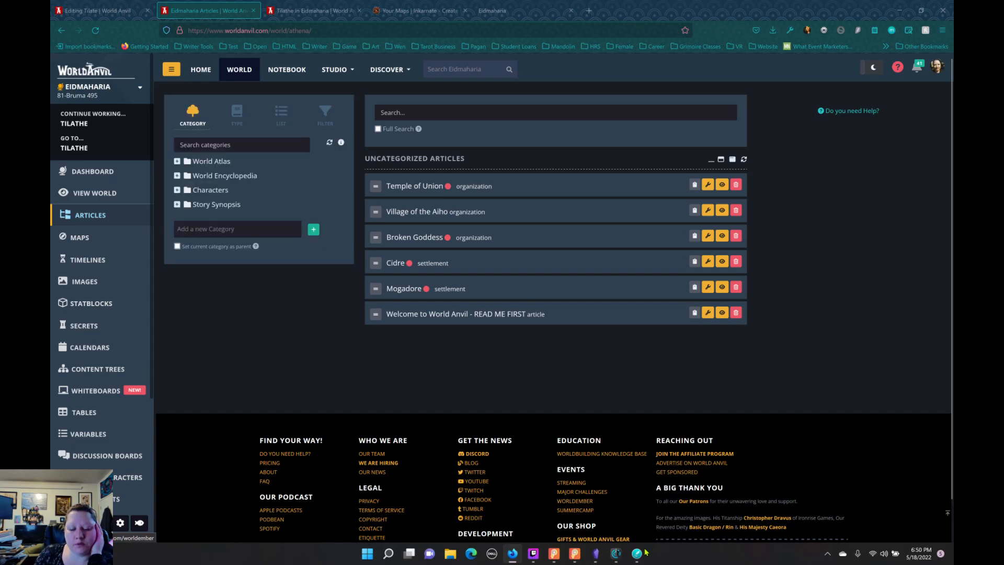
pyautogui.moveTo(630, 562)
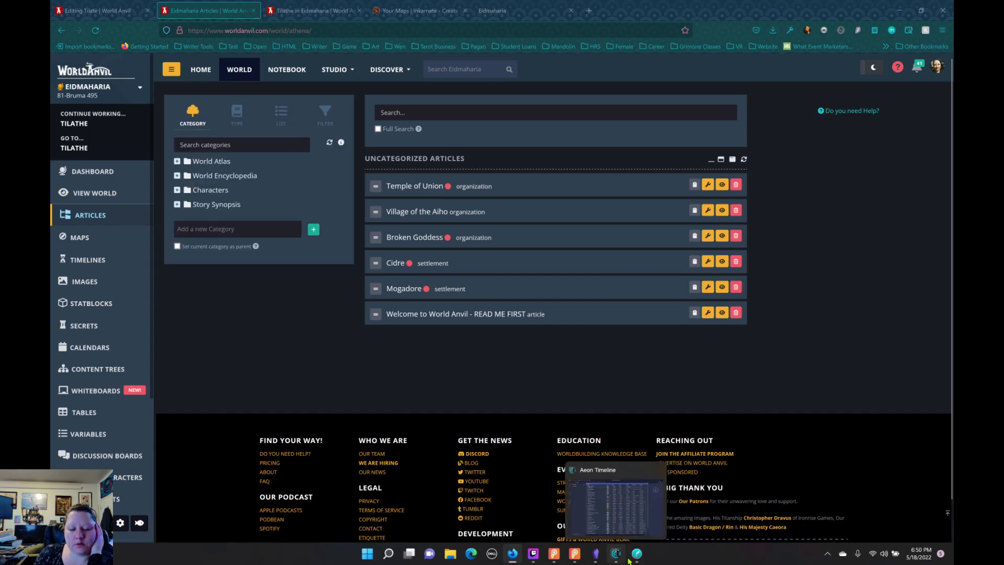
pyautogui.click(596, 554)
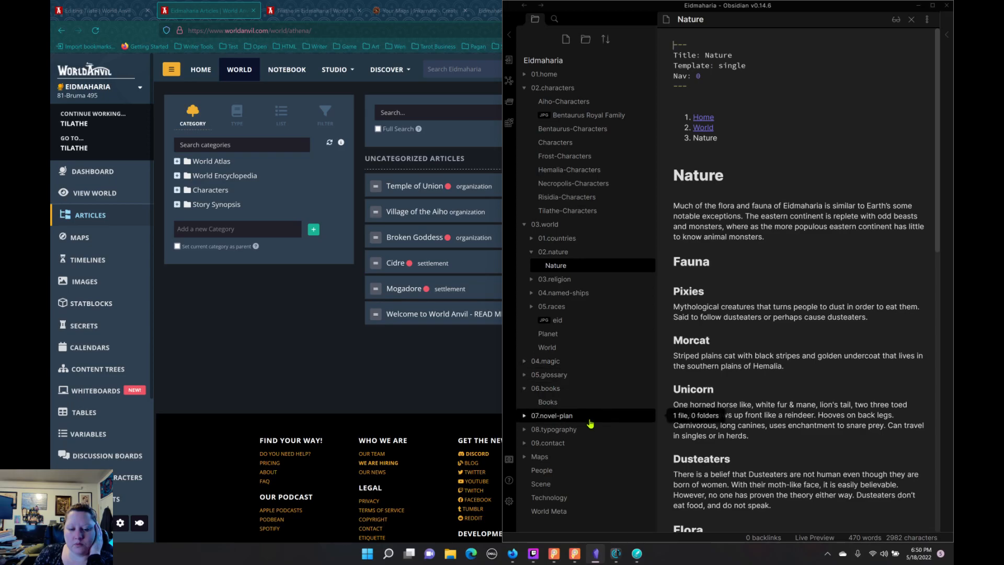
pyautogui.click(525, 361)
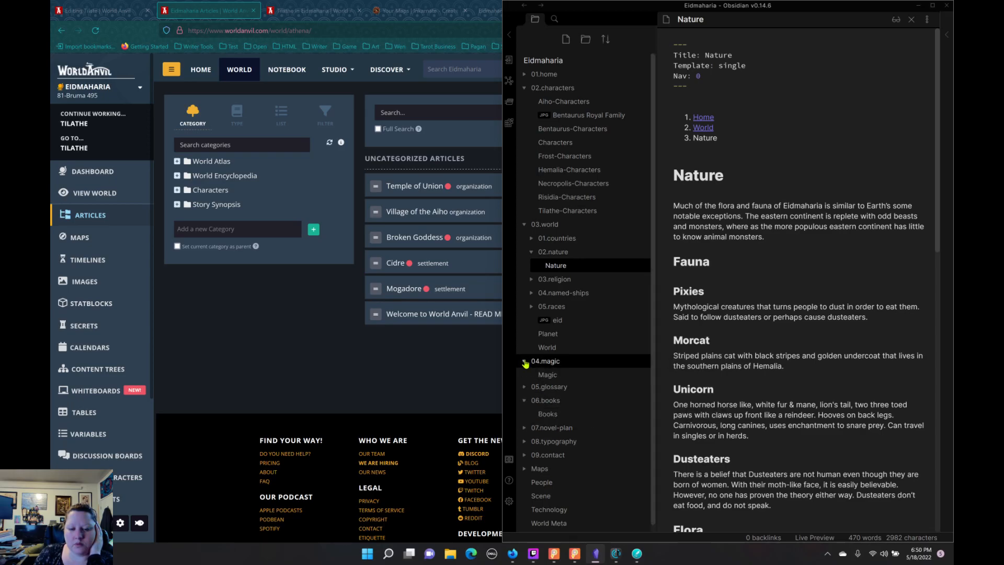
pyautogui.click(526, 363)
pyautogui.click(531, 309)
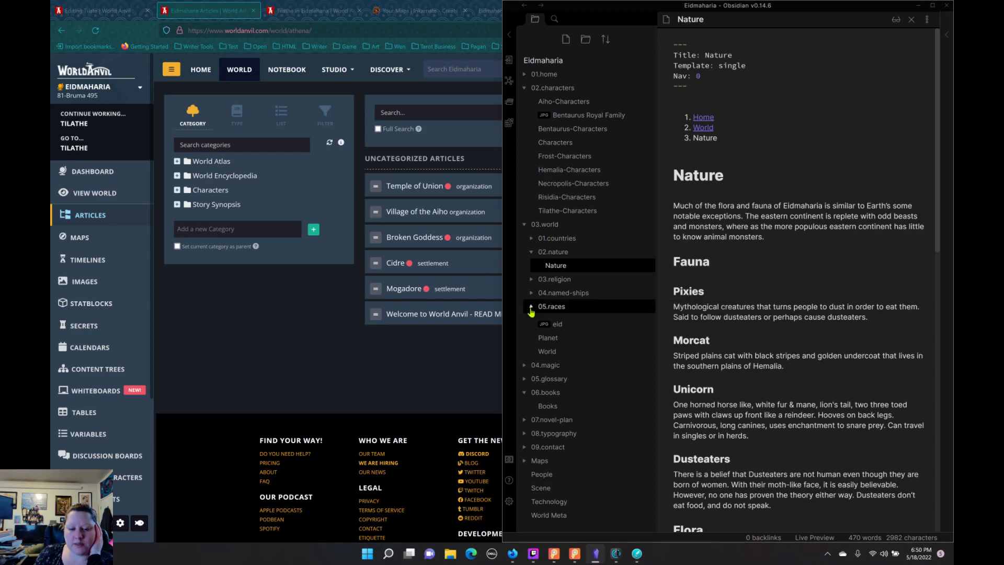
pyautogui.click(531, 294)
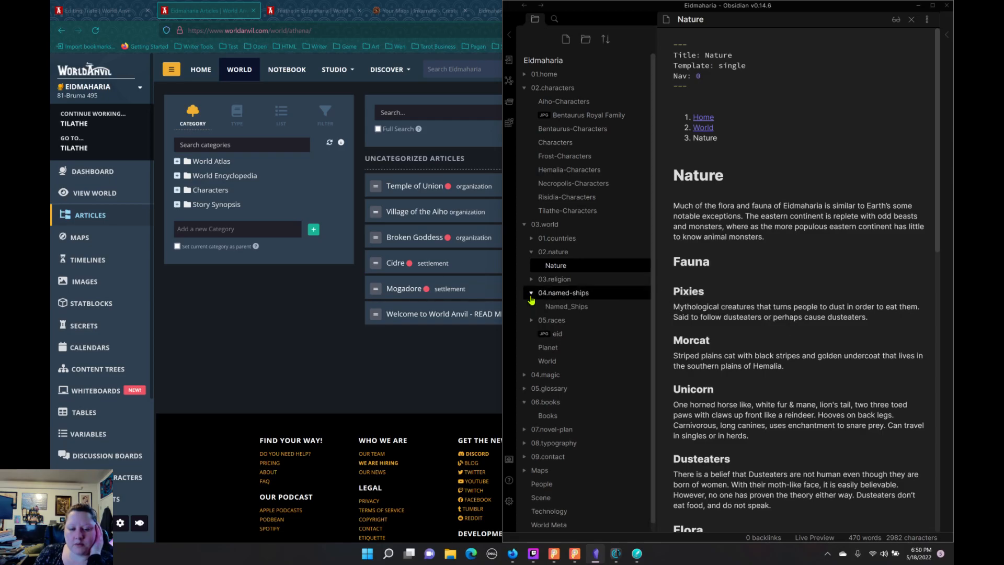
# Step: Switch to World Anvil, browse the World Encyclopedia's Fauna & Flora subcategories, and start a new article in World Encyclopedia
pyautogui.click(404, 288)
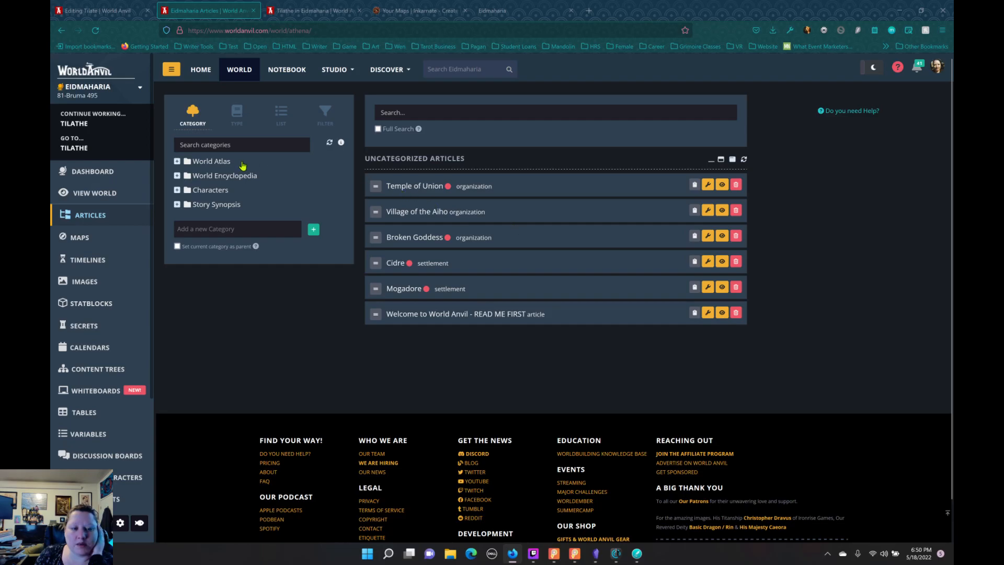
pyautogui.click(176, 176)
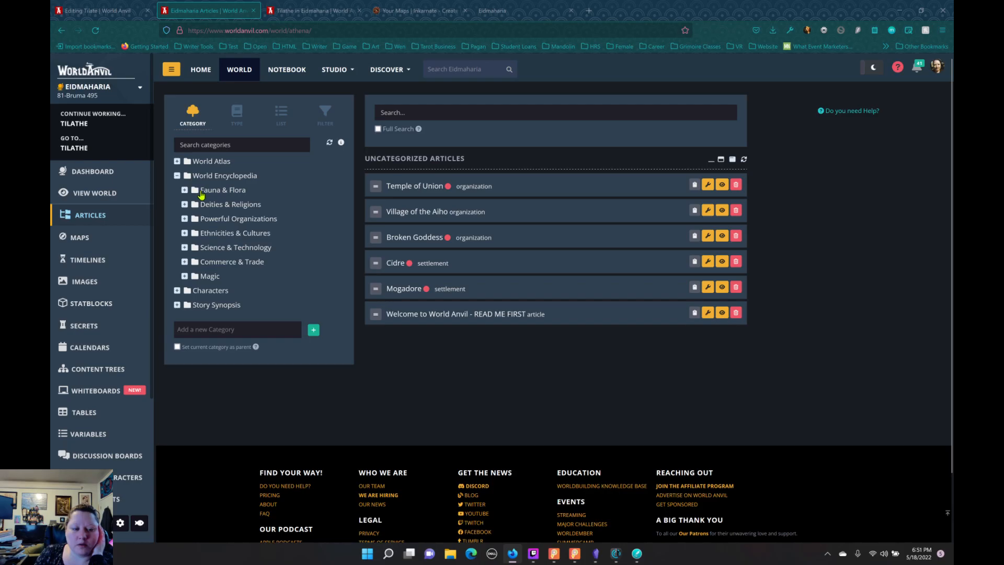
pyautogui.click(185, 190)
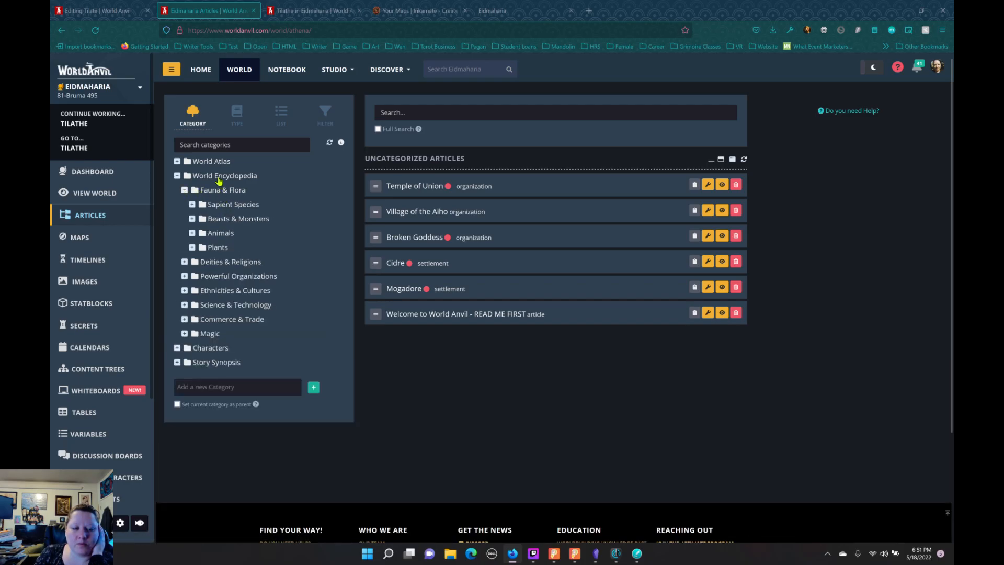
pyautogui.click(219, 178)
pyautogui.click(520, 196)
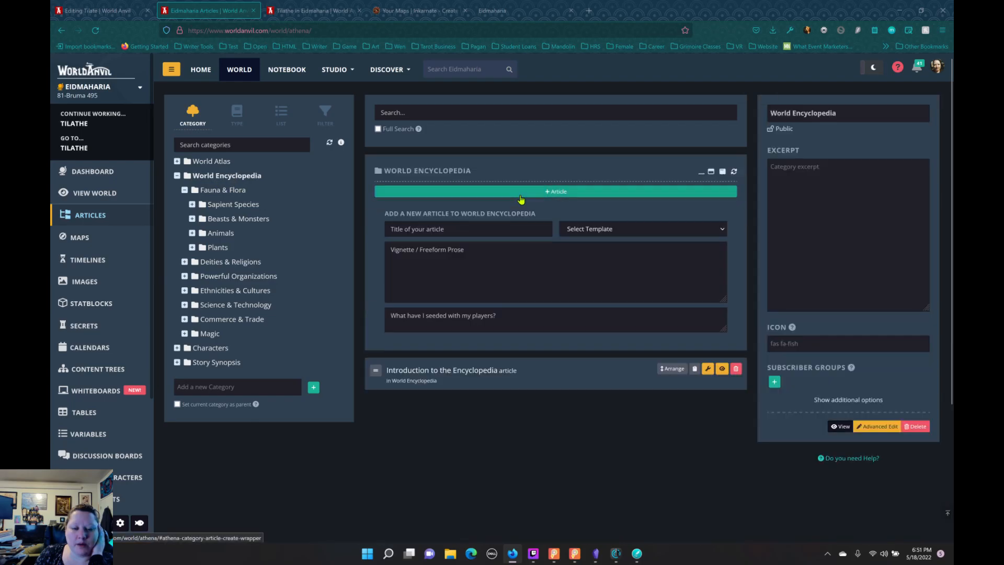
# Step: Create a public draft article titled Building/Landmark from the Building / Landmark template in the World Encyclopedia category
pyautogui.click(634, 236)
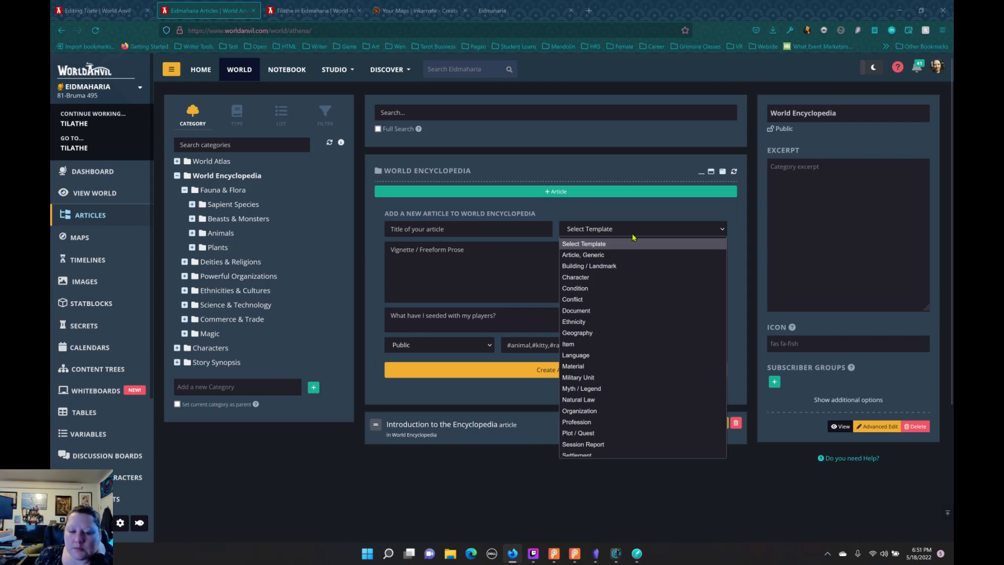
pyautogui.click(618, 268)
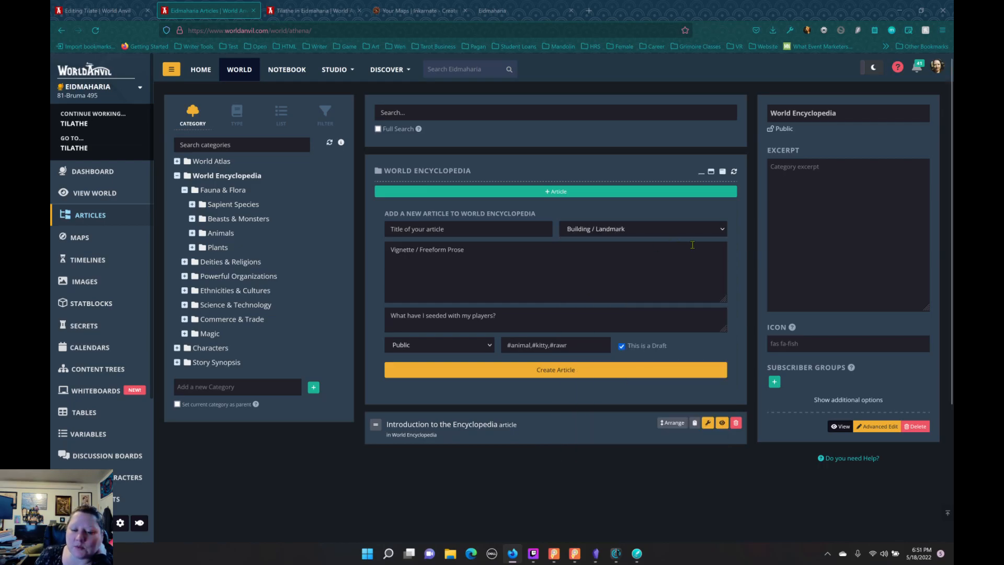
pyautogui.click(607, 375)
pyautogui.click(578, 315)
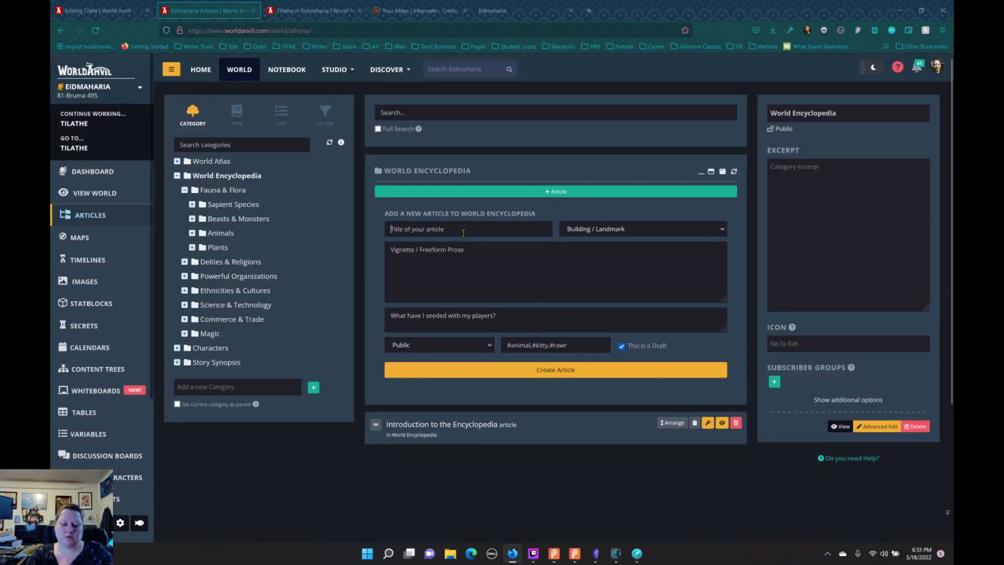
pyautogui.write('Building/L')
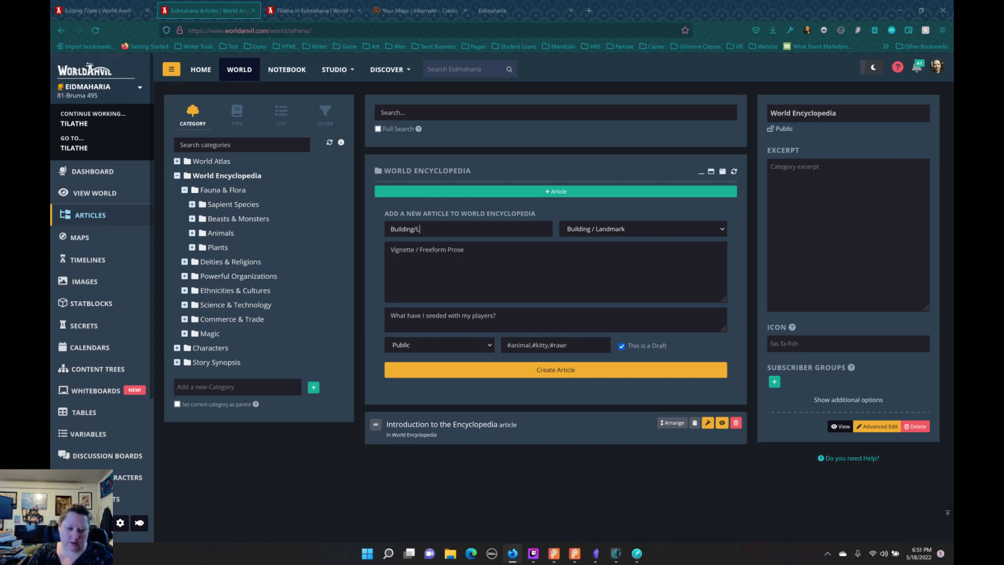
pyautogui.write('andm')
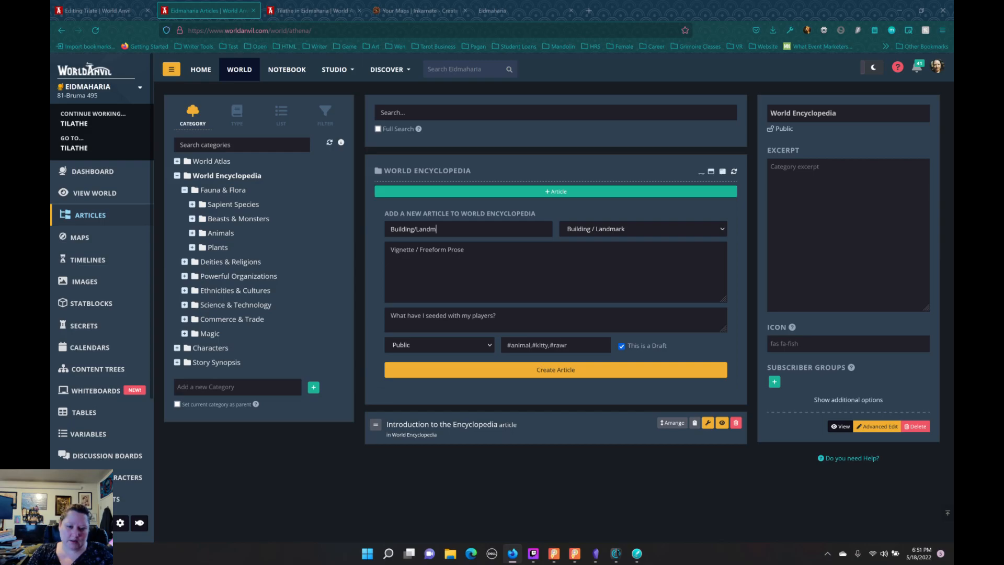
pyautogui.write('ark')
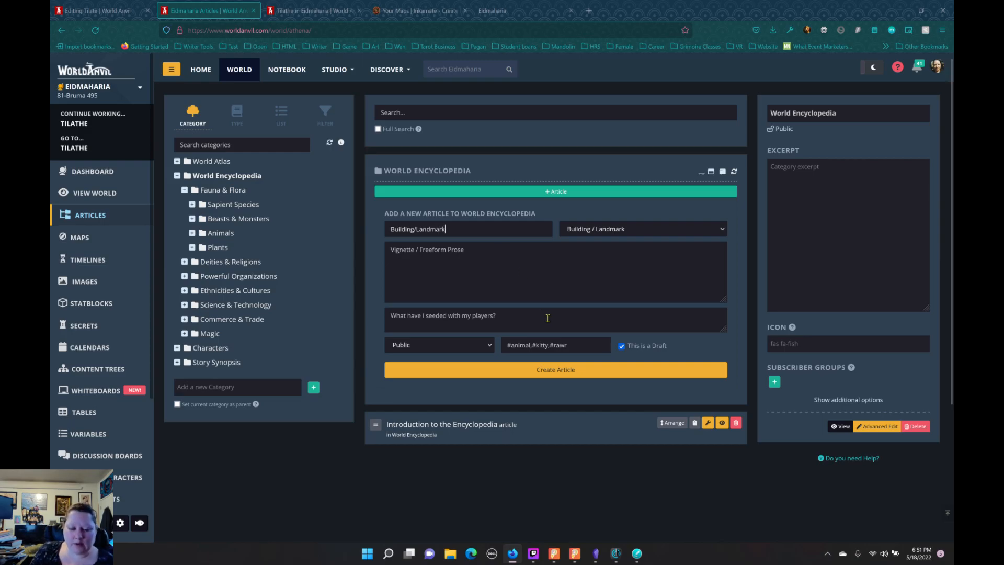
pyautogui.click(552, 375)
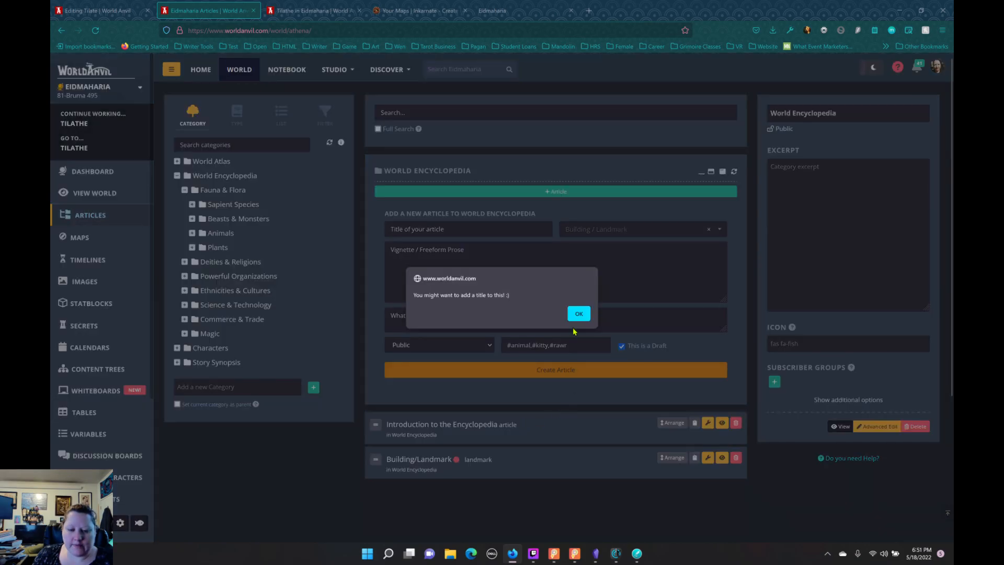
pyautogui.click(578, 313)
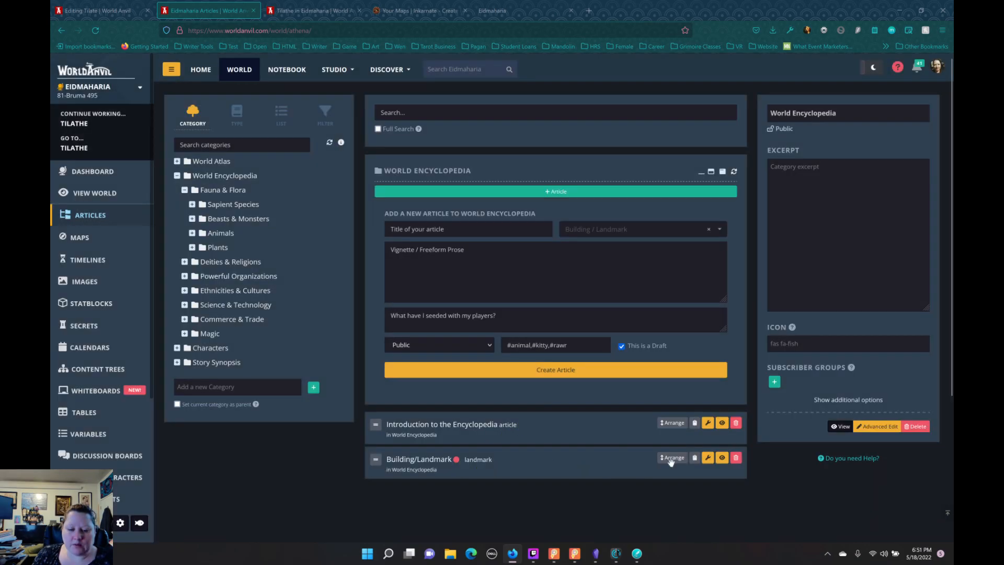
# Step: View the new Building/Landmark article's page, and save the Tilathe article that is open for editing
pyautogui.click(723, 457)
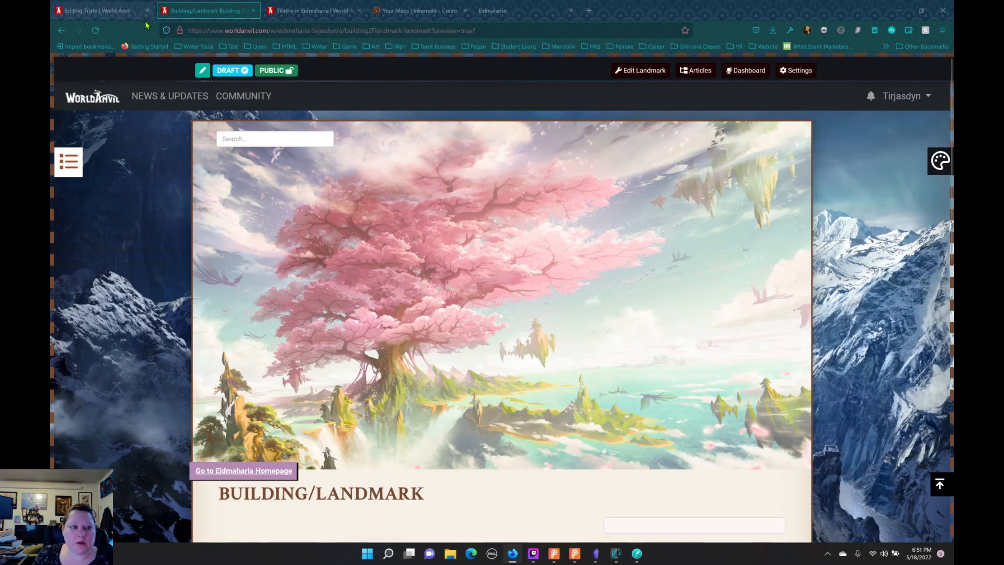
pyautogui.click(125, 11)
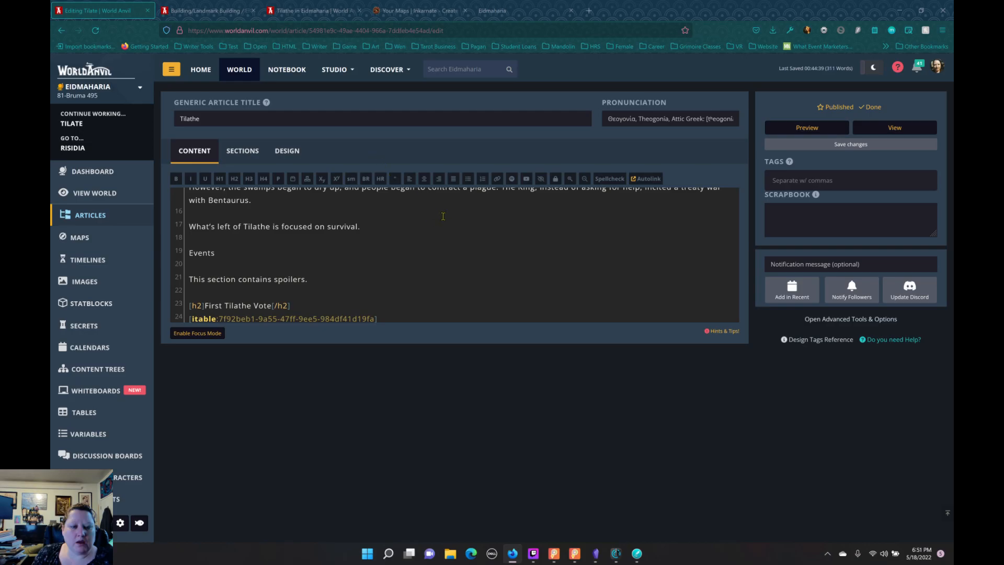
pyautogui.scroll(5, 443, 216)
pyautogui.click(819, 147)
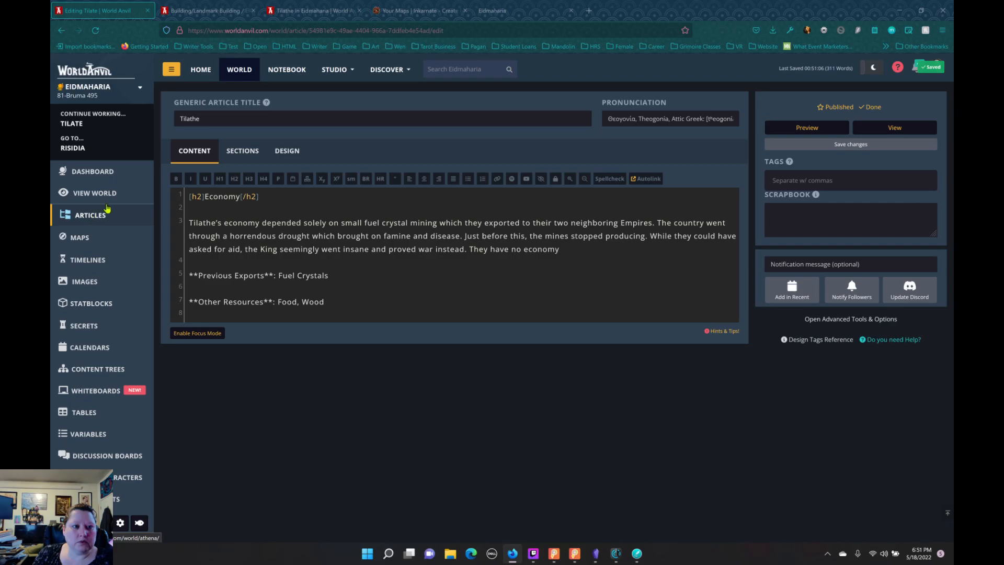
# Step: Return to the world's article list and open the Building/Landmark article in the full editor
pyautogui.click(92, 216)
pyautogui.click(203, 13)
pyautogui.click(126, 13)
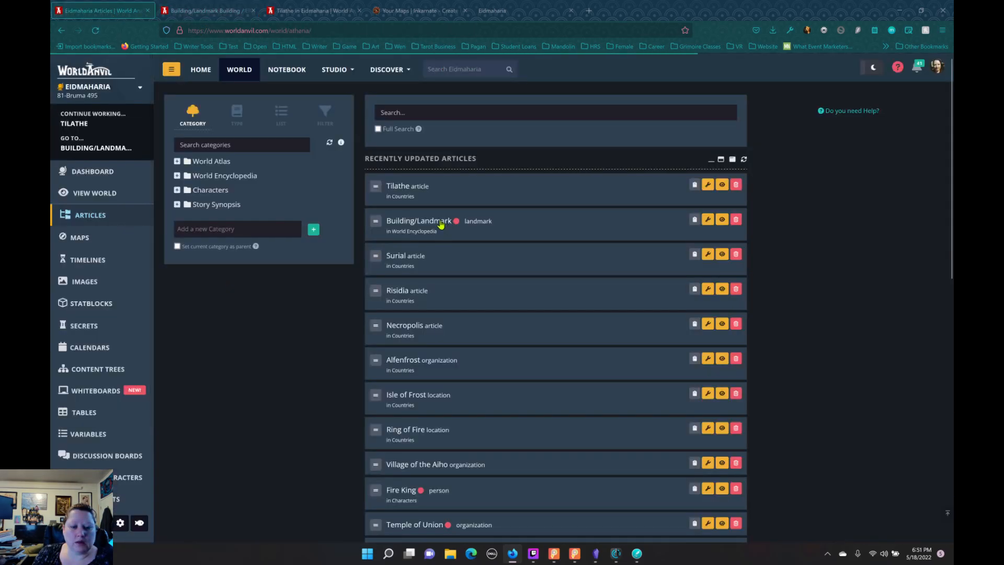
pyautogui.click(713, 222)
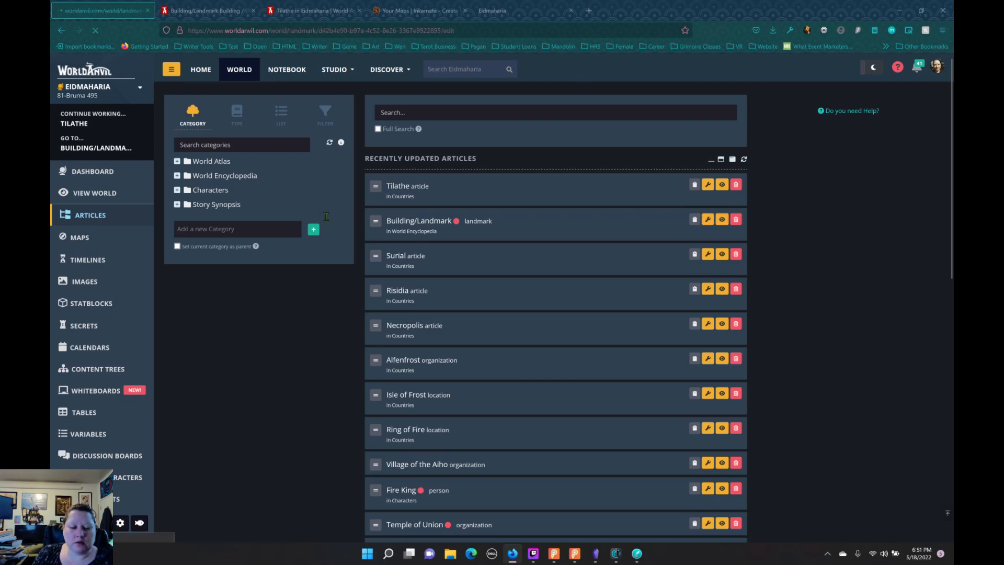
# Step: Look through the Building/Landmark article's template fields, from parent location to defenses, and examine the available building types
pyautogui.scroll(-6, 272, 194)
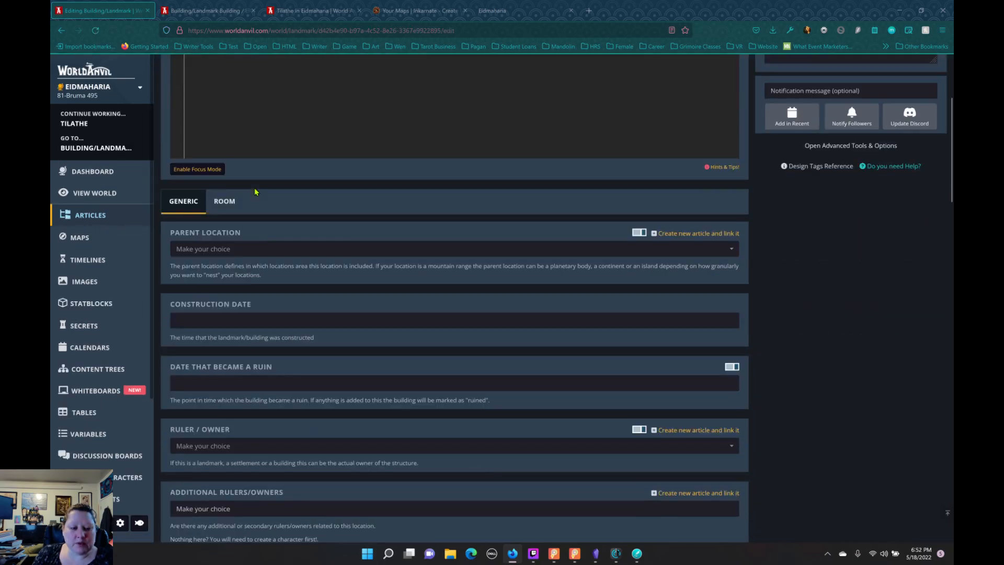
pyautogui.scroll(-2, 264, 210)
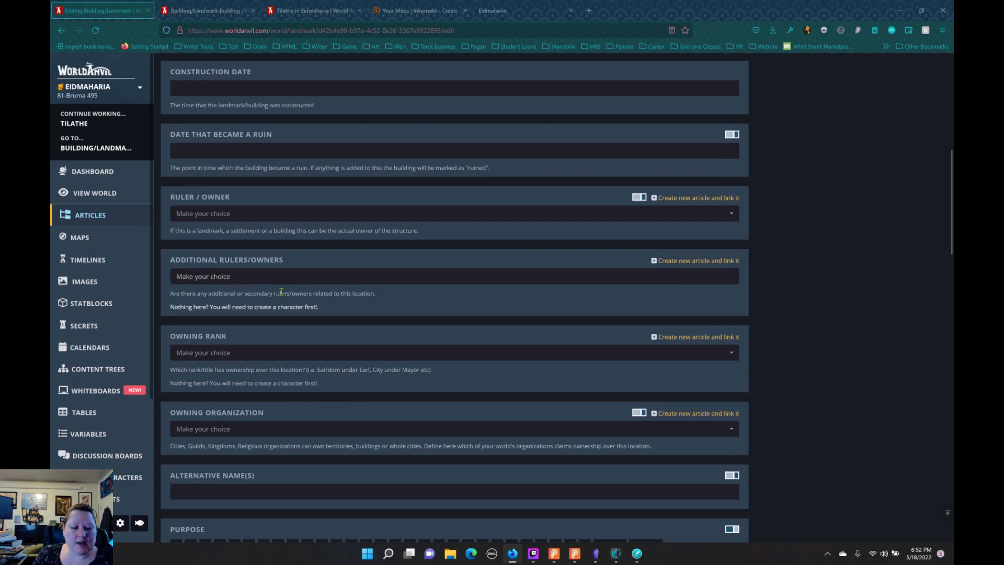
pyautogui.scroll(-9, 367, 340)
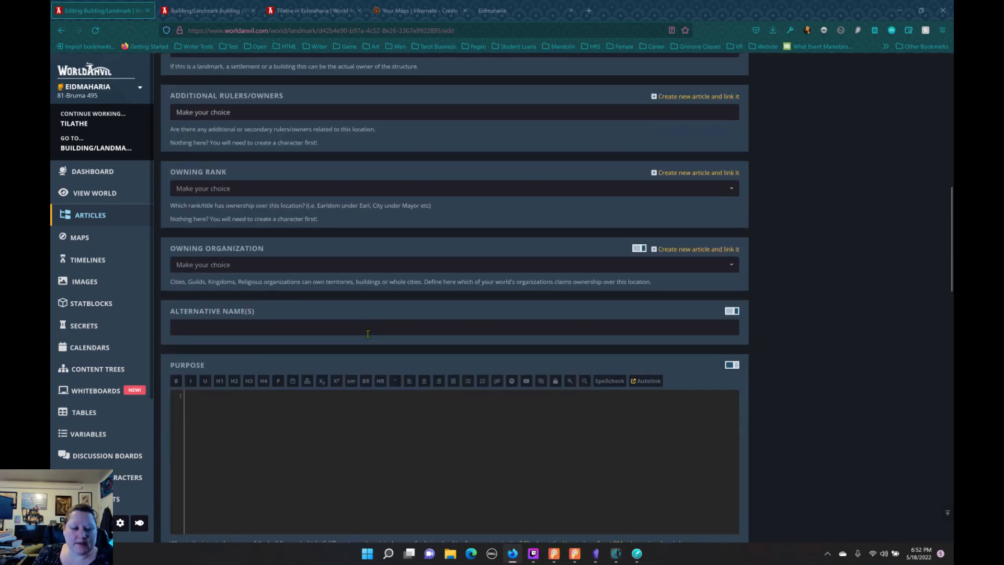
pyautogui.scroll(-7, 363, 331)
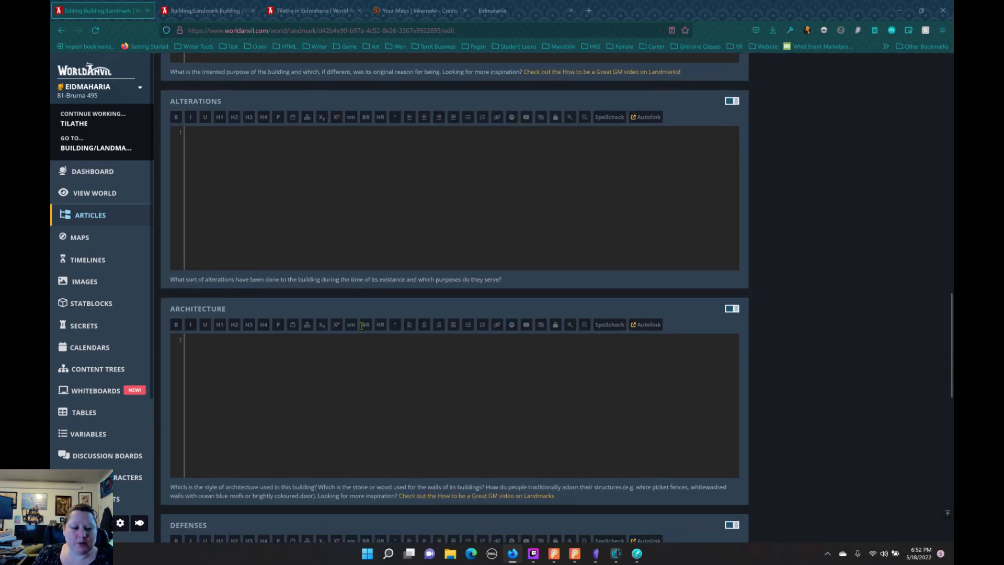
pyautogui.scroll(-9, 361, 330)
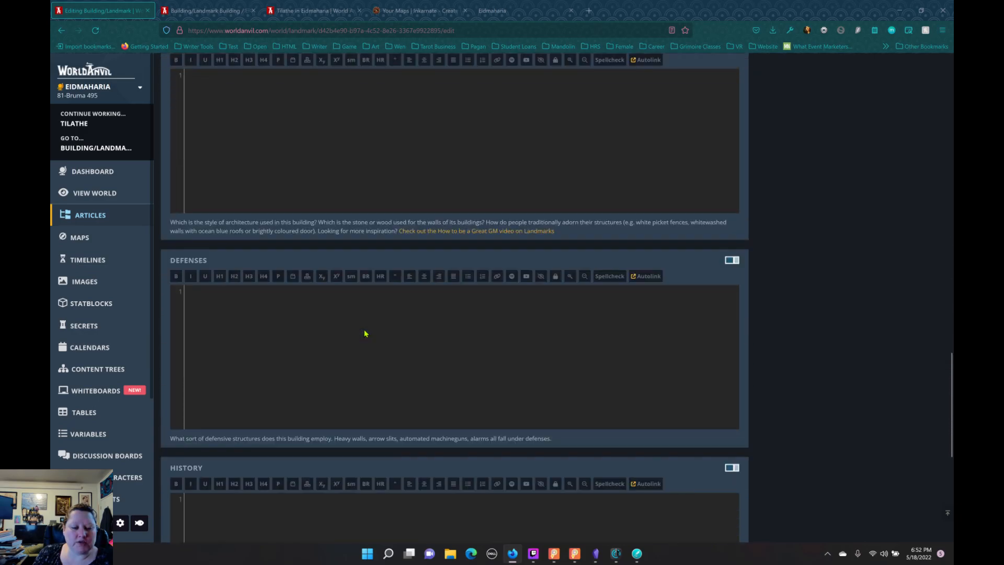
pyautogui.scroll(20, 393, 334)
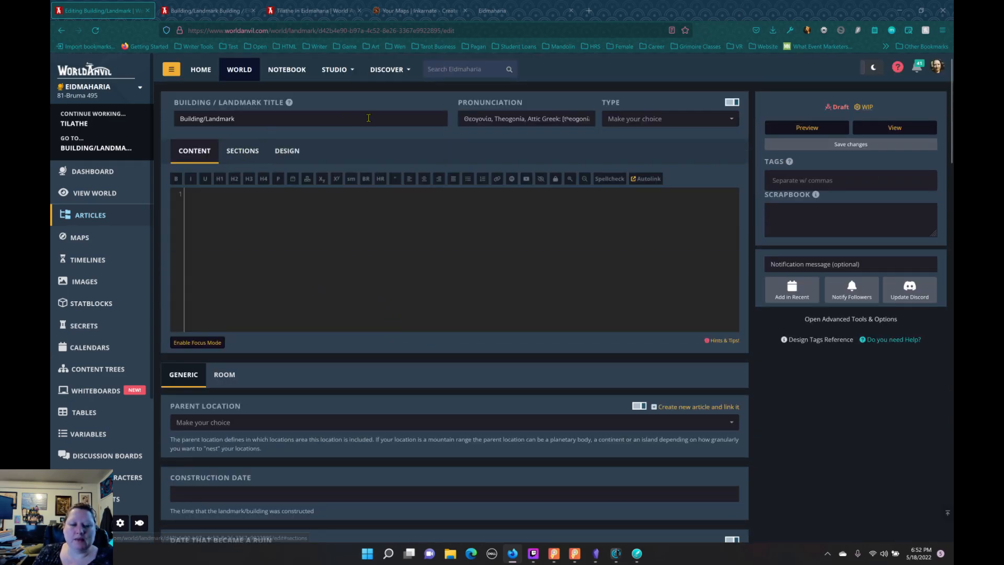
pyautogui.click(663, 119)
pyautogui.scroll(-10, 621, 188)
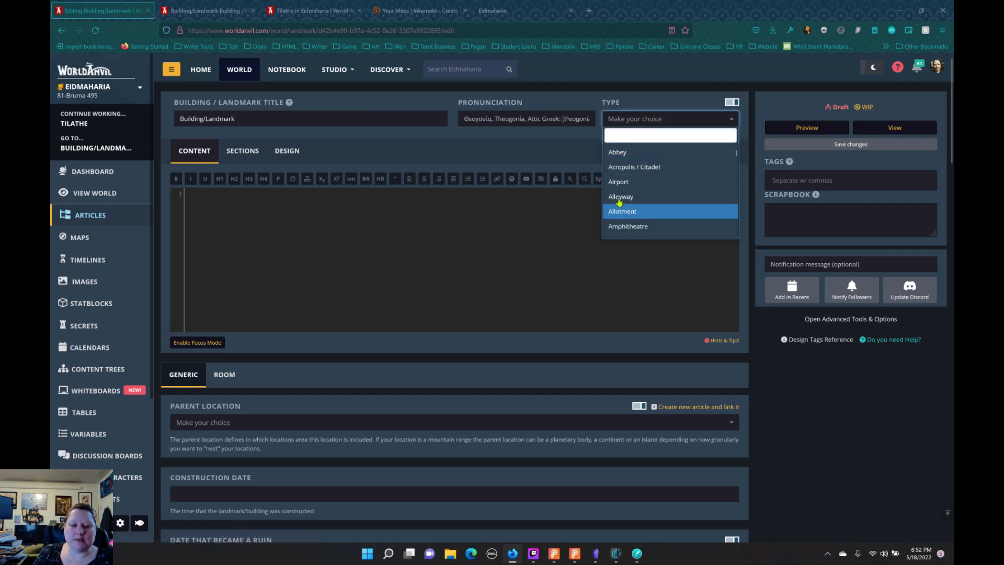
pyautogui.click(557, 244)
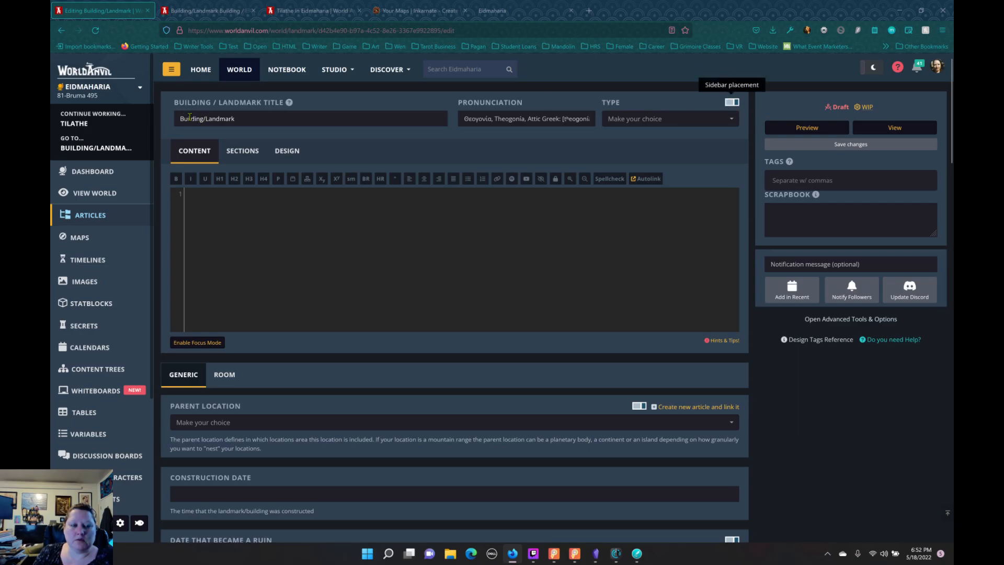
# Step: Show the uncategorized articles in the world's article list, and open the World Encyclopedia category
pyautogui.click(89, 216)
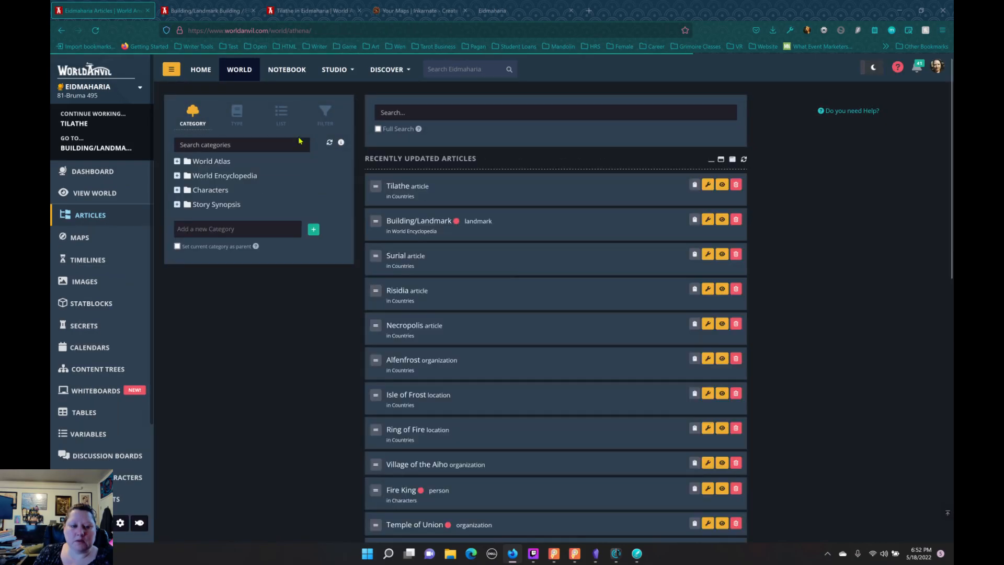
pyautogui.click(271, 127)
pyautogui.click(221, 171)
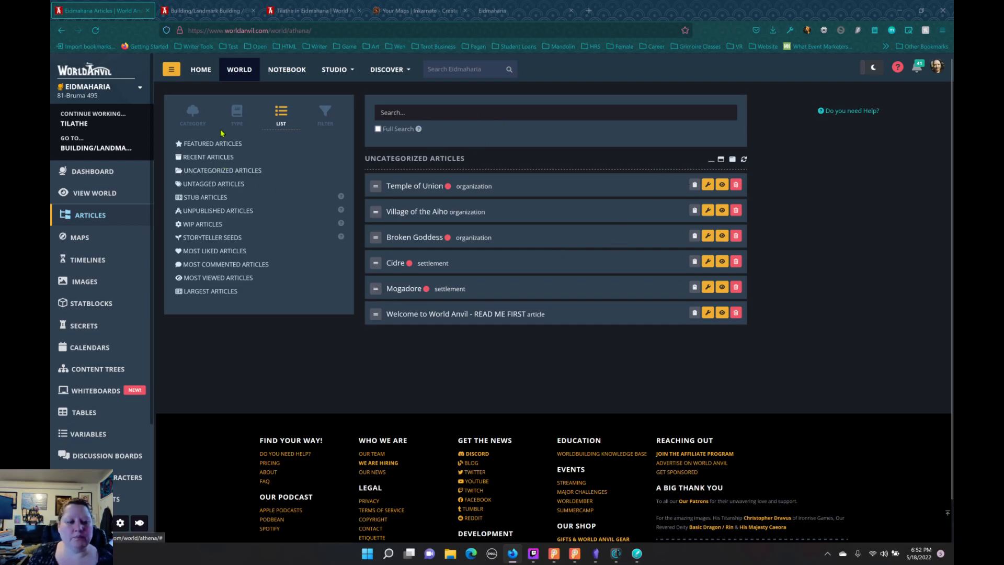
pyautogui.click(202, 124)
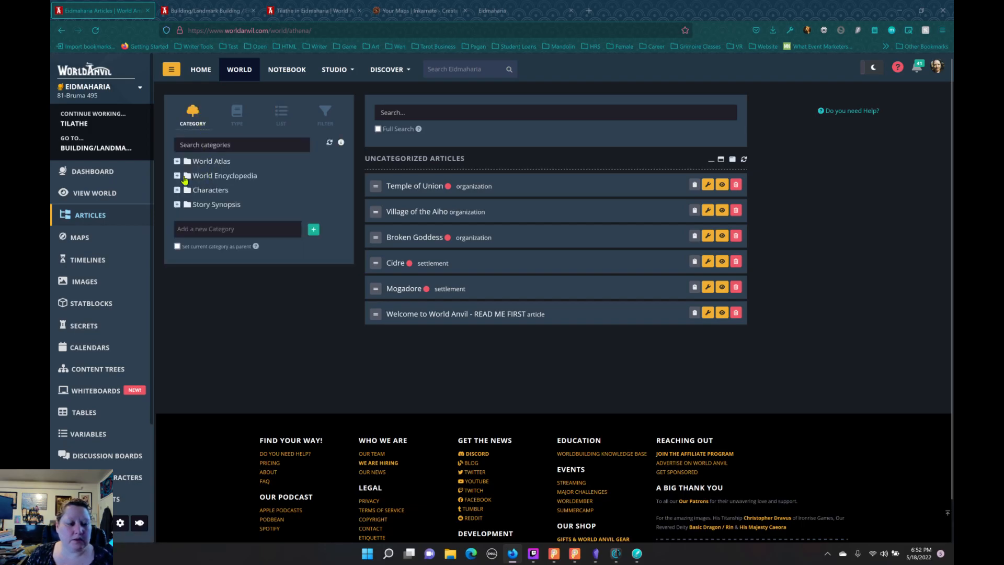
pyautogui.click(178, 176)
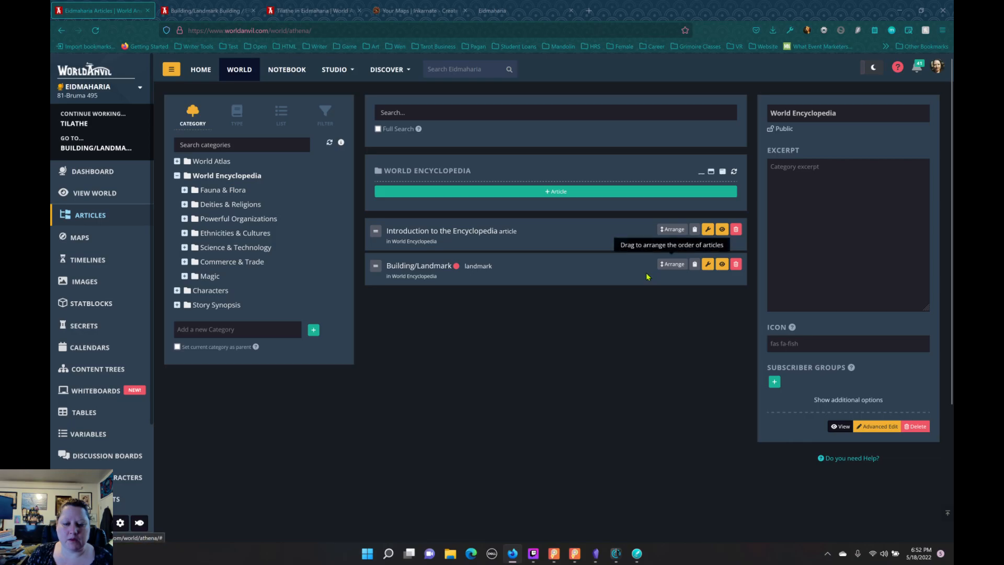
# Step: Create a new draft article titled Character in the World Encyclopedia category, using the Character template
pyautogui.click(558, 193)
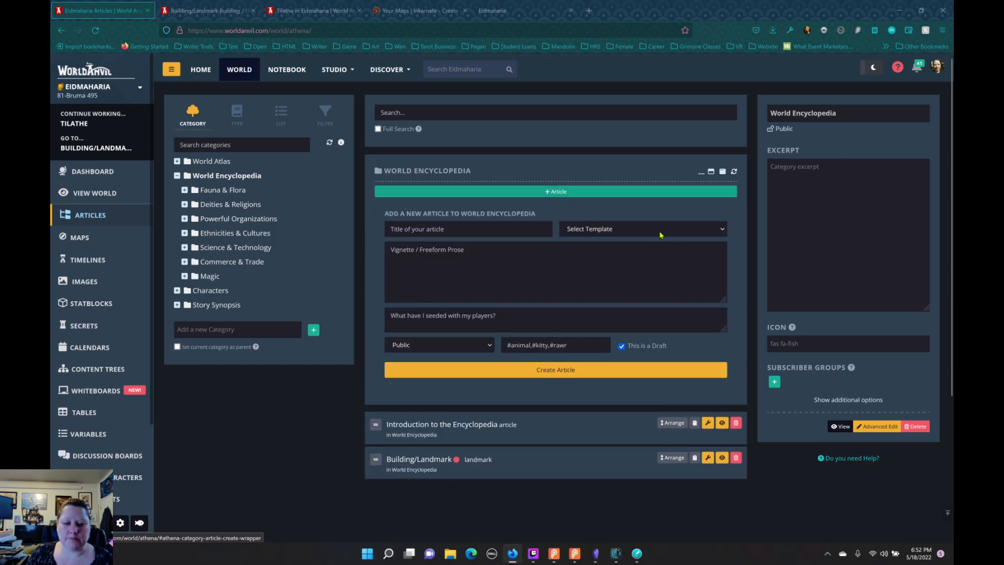
pyautogui.click(594, 230)
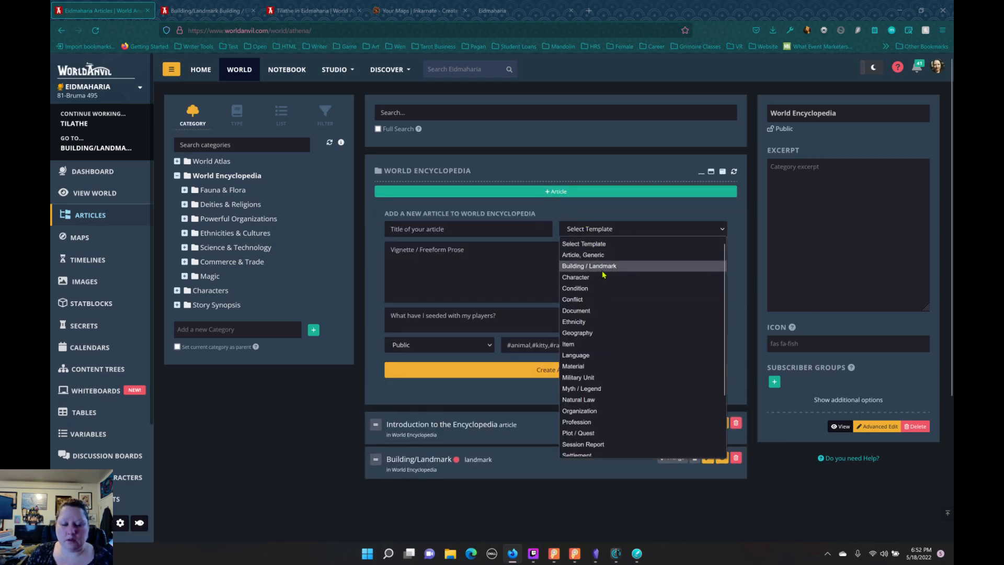
pyautogui.click(602, 278)
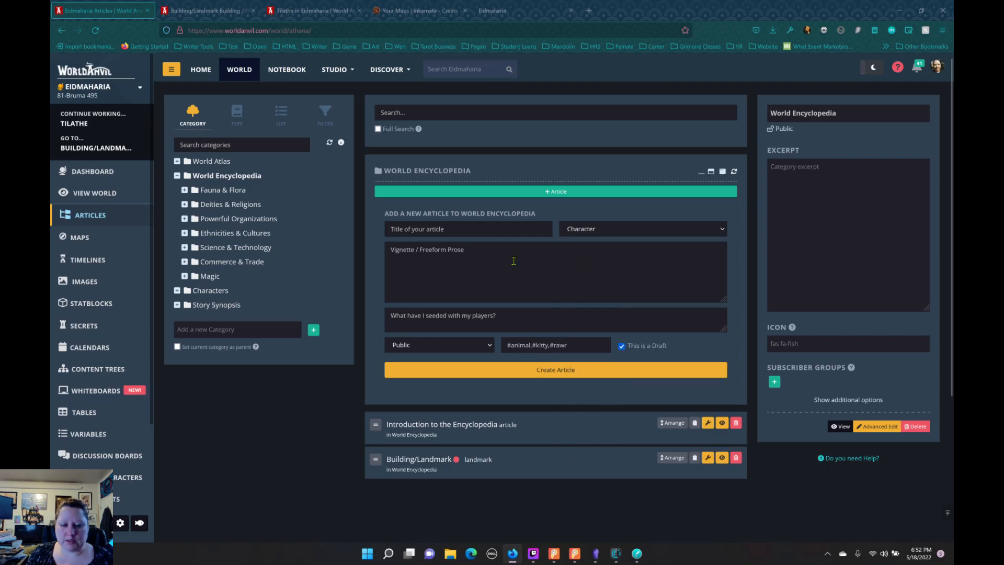
pyautogui.click(495, 231)
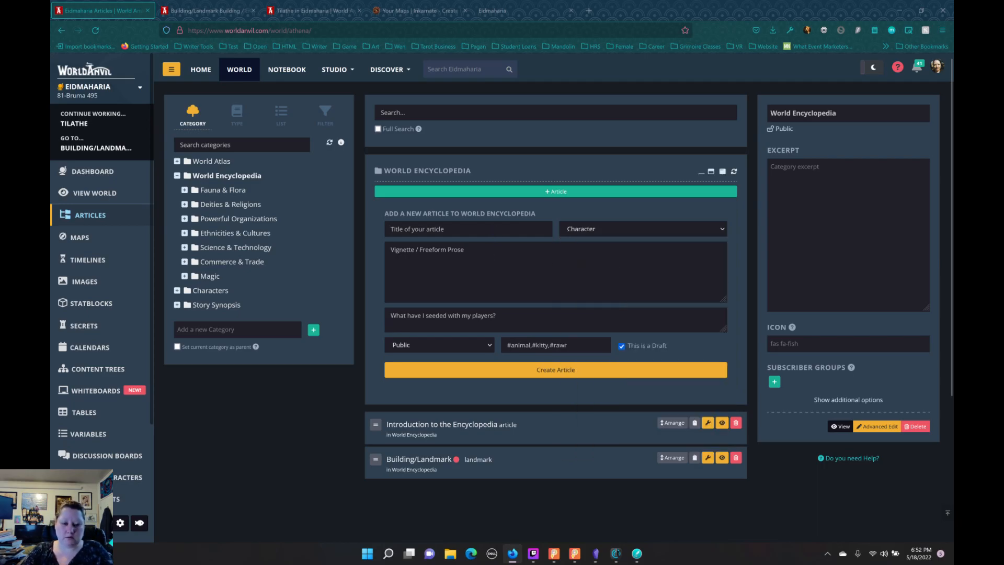
pyautogui.write('Charac')
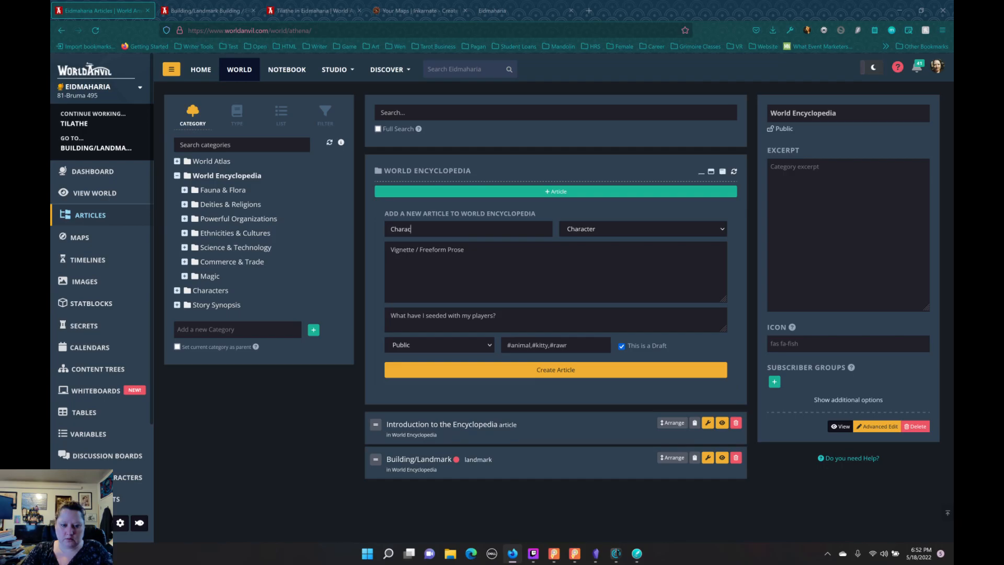
pyautogui.write('ter')
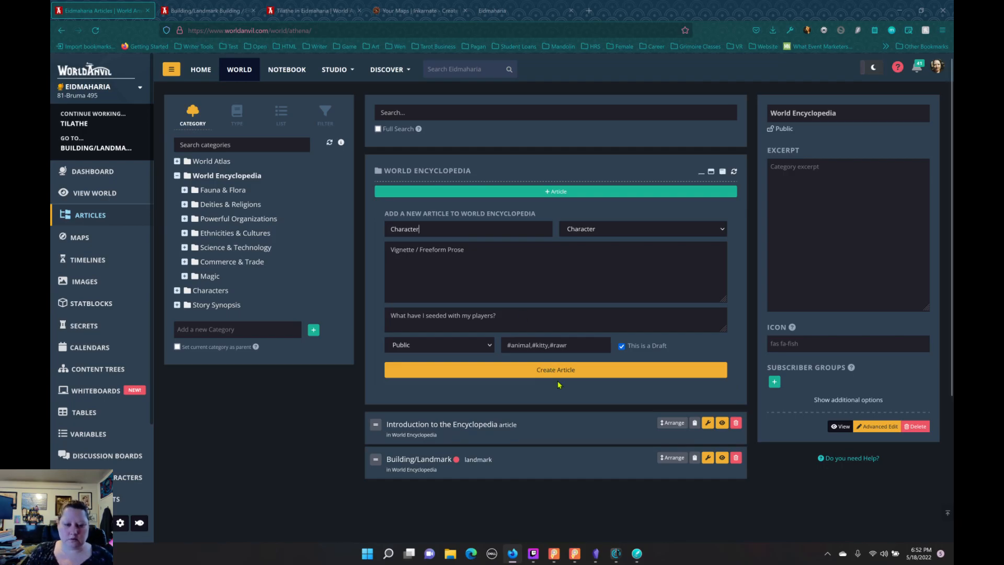
pyautogui.click(516, 378)
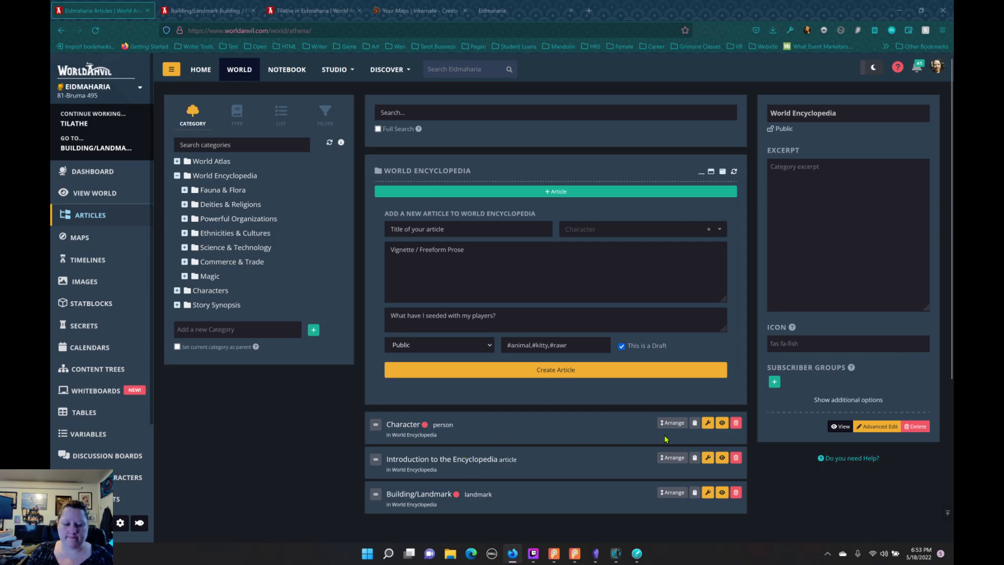
# Step: Open the new Character article in the full editor and view its sidebar sections and its character relationship options
pyautogui.click(708, 423)
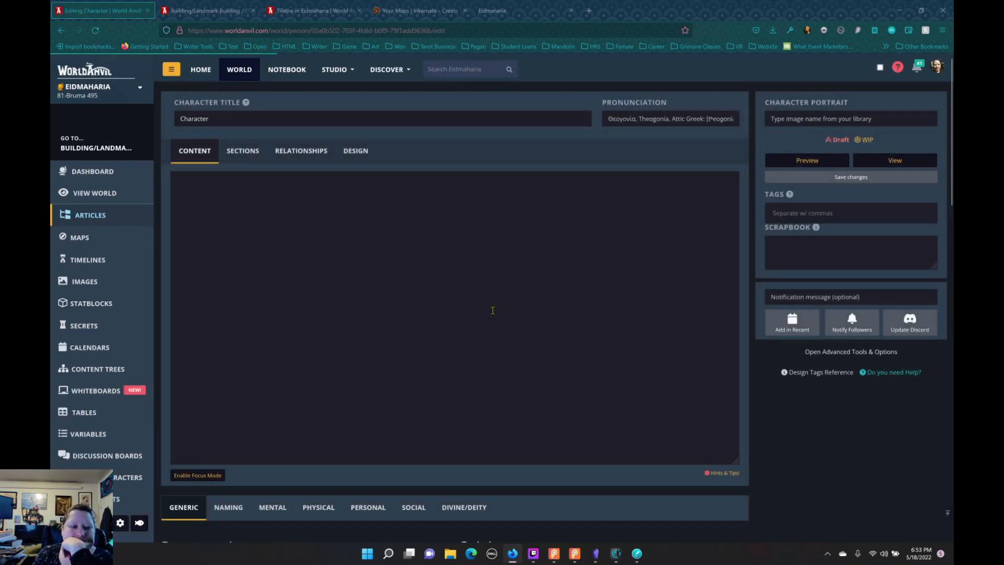
pyautogui.click(241, 153)
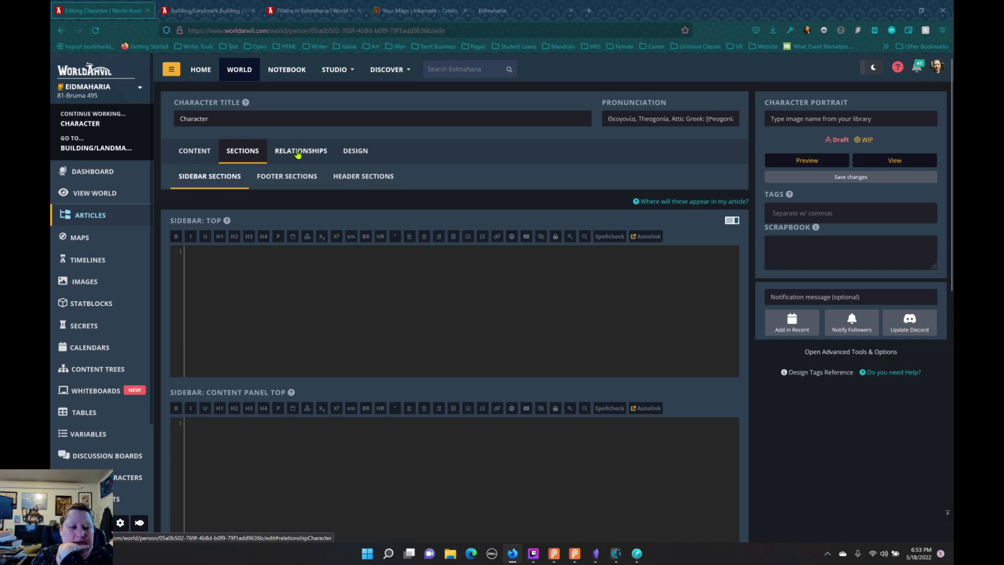
pyautogui.click(298, 152)
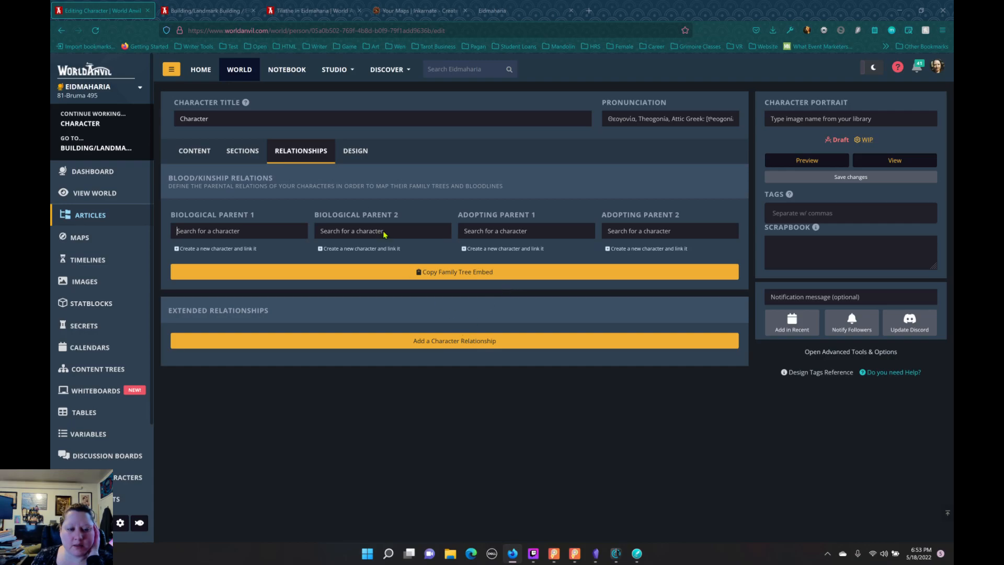
pyautogui.click(250, 155)
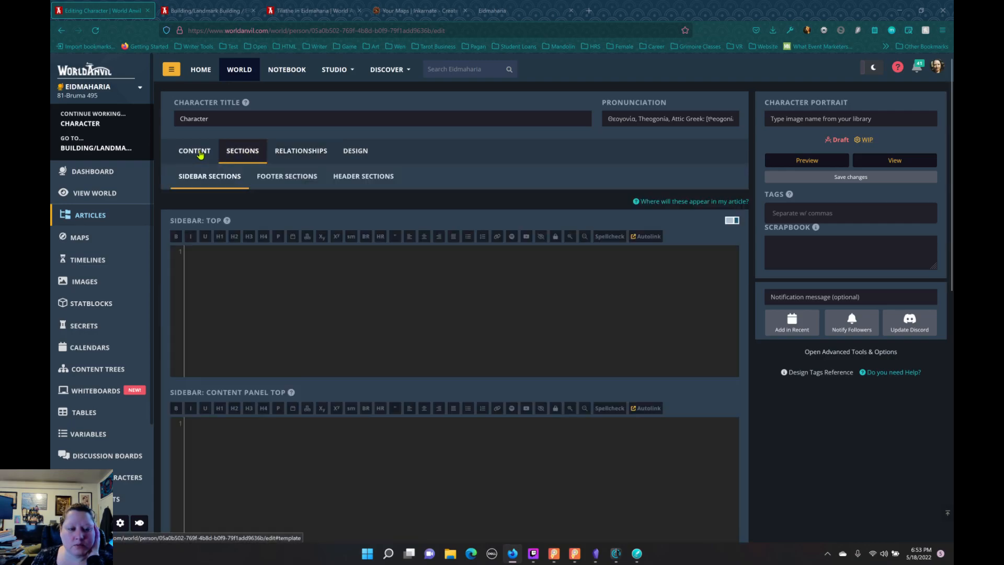
# Step: Look through the Character article's content area and generic fields, from presentation and origins to birth and death
pyautogui.click(195, 151)
pyautogui.scroll(-7, 318, 264)
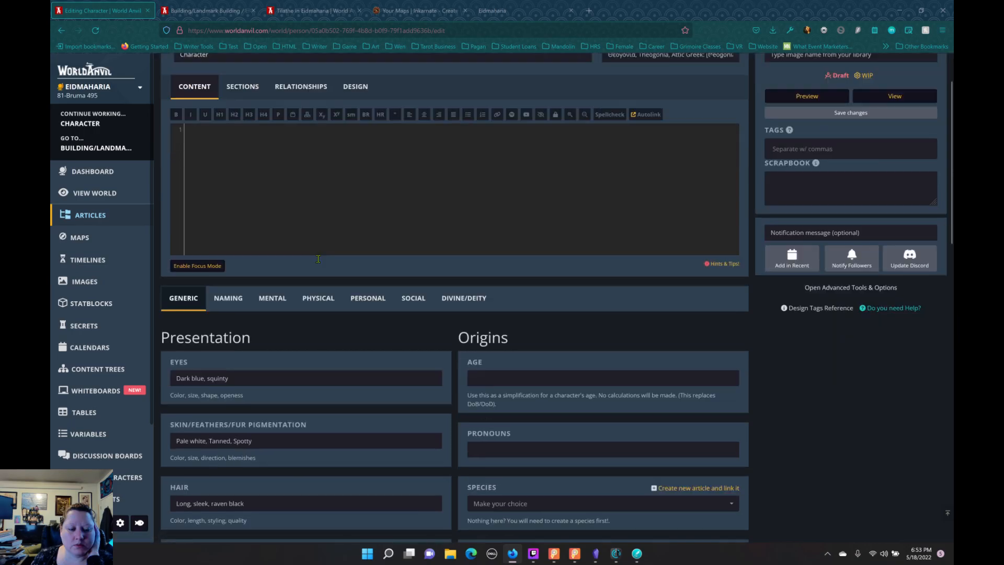
pyautogui.scroll(-9, 320, 263)
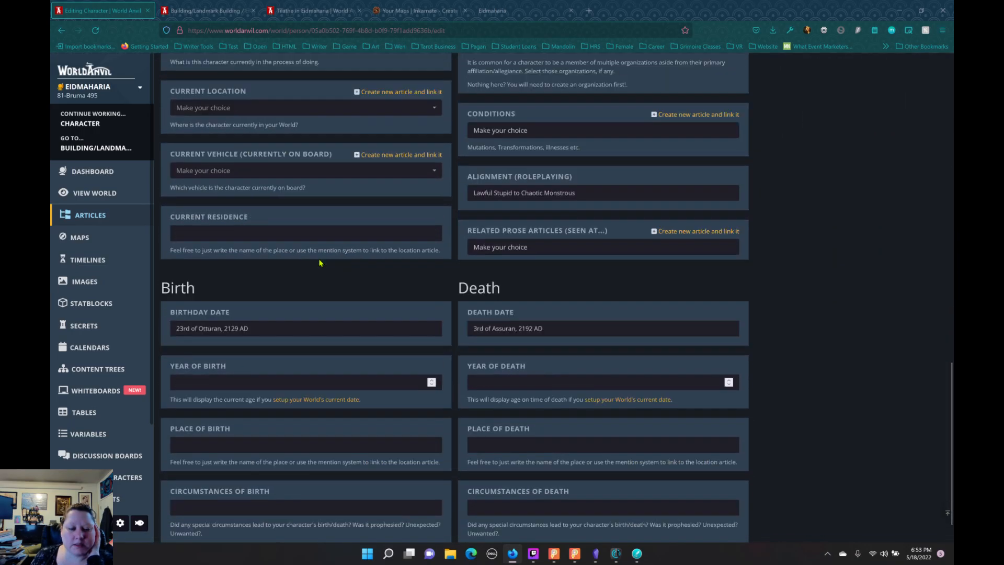
pyautogui.scroll(10, 328, 267)
pyautogui.scroll(8, 328, 266)
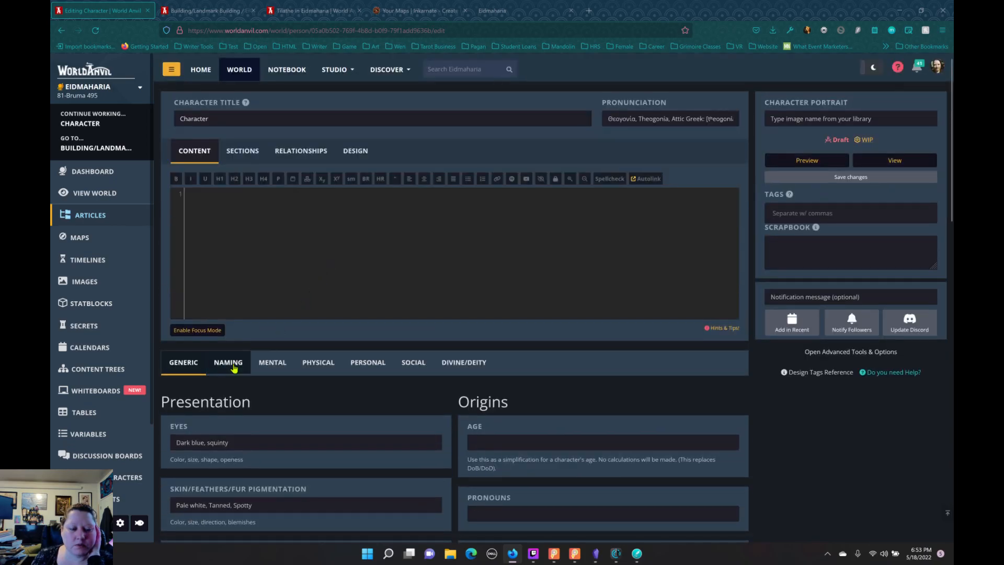
# Step: Examine the Character template's mental, physical, personal, social and divine/deity field groups
pyautogui.click(272, 363)
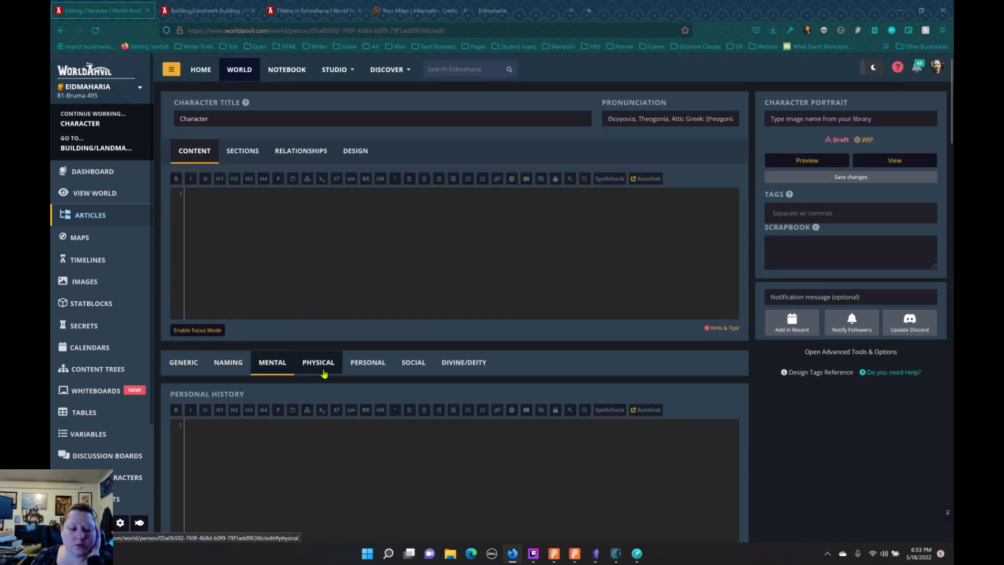
pyautogui.click(324, 373)
pyautogui.click(373, 372)
pyautogui.click(432, 366)
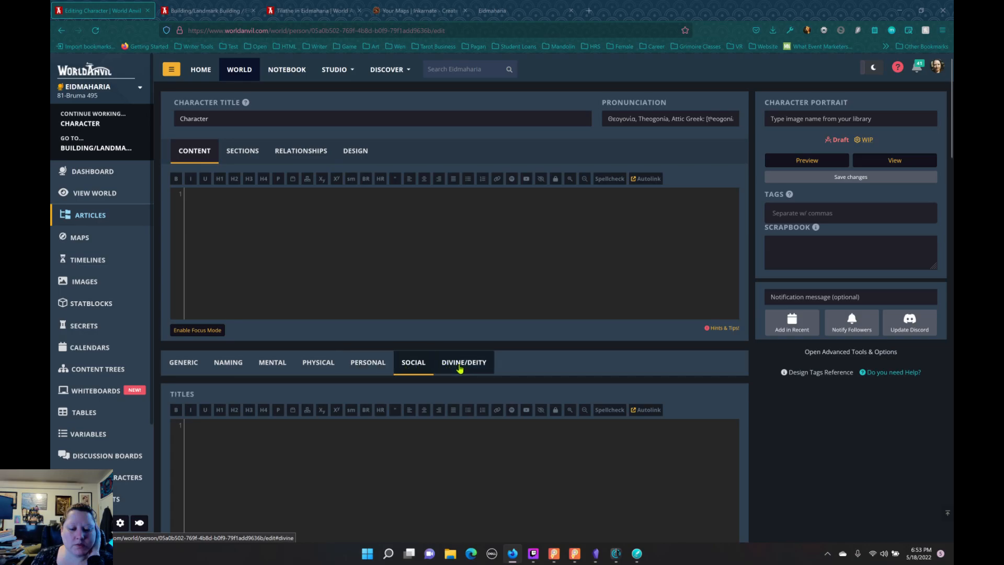
pyautogui.click(460, 369)
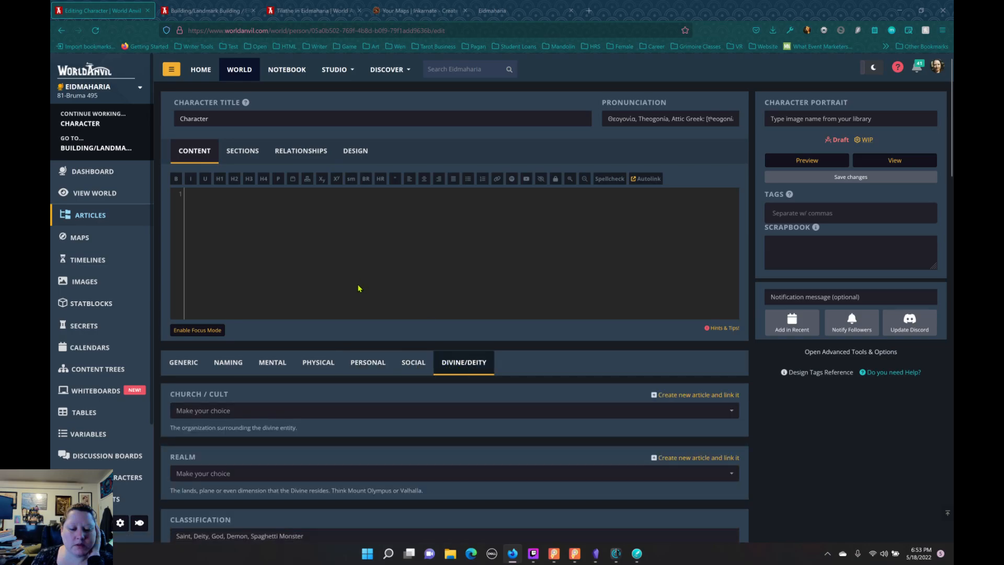
pyautogui.scroll(-8, 364, 285)
pyautogui.scroll(5, 363, 291)
pyautogui.scroll(3, 363, 291)
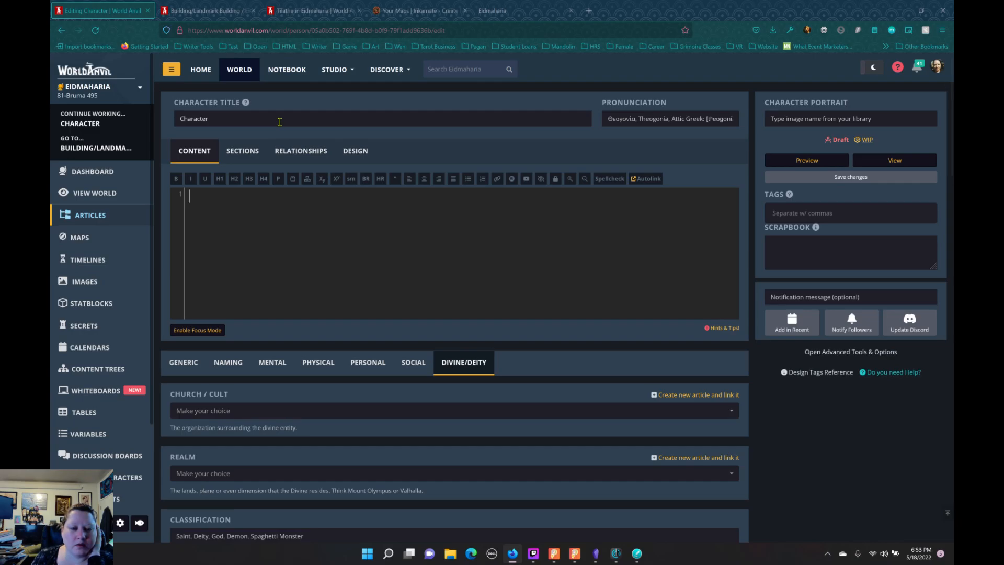
# Step: Return to the world's article list and open the World Encyclopedia category
pyautogui.click(92, 219)
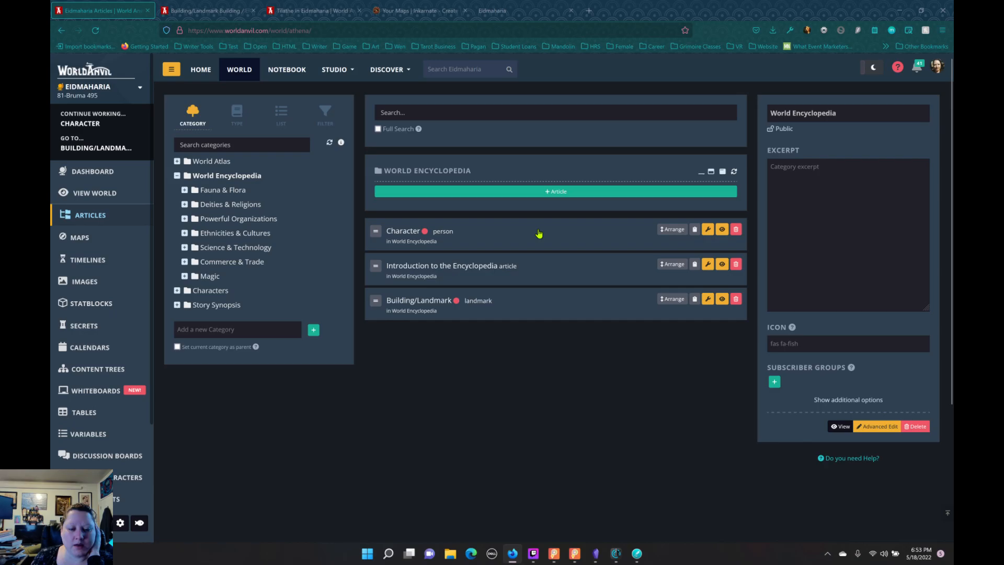
pyautogui.click(708, 229)
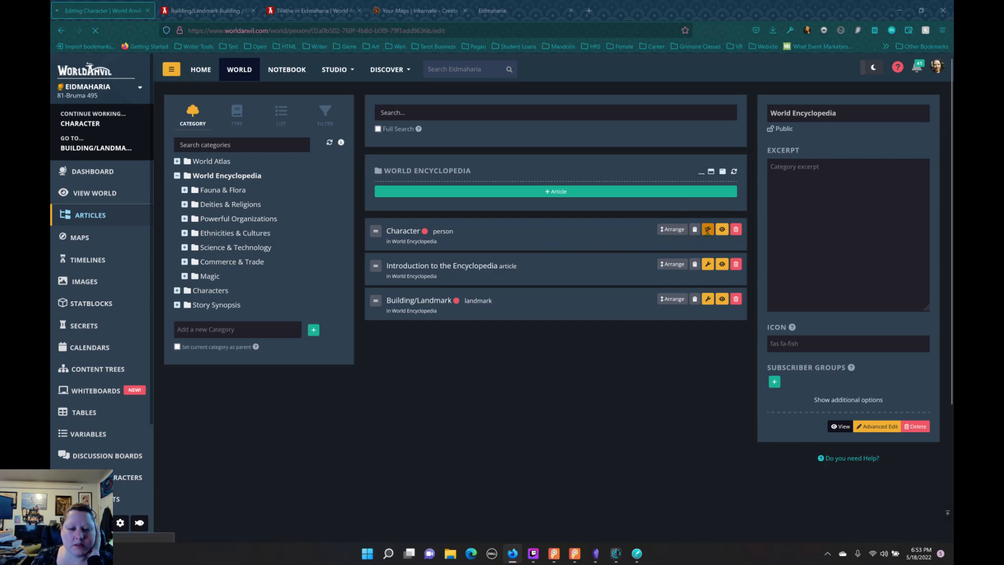
pyautogui.click(93, 224)
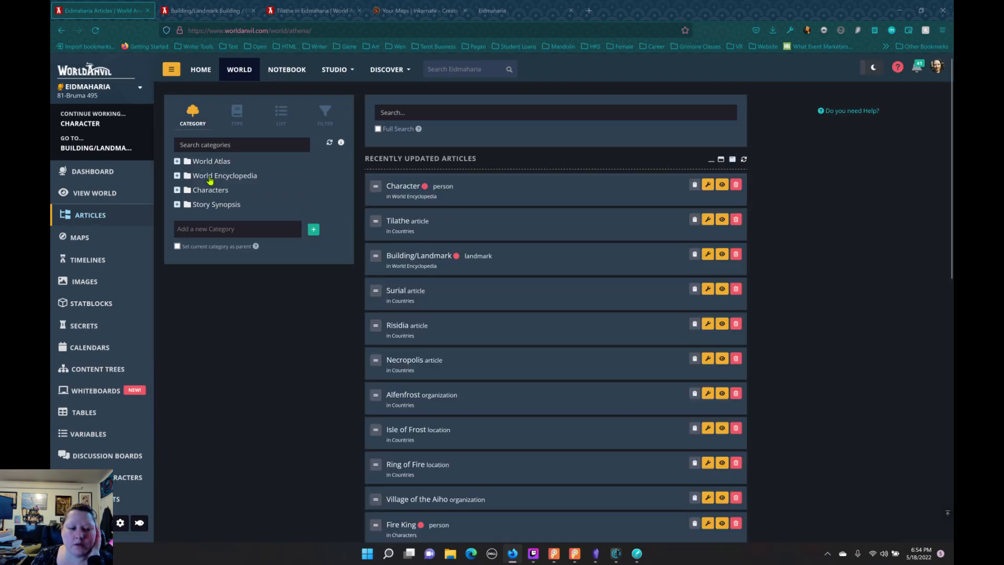
pyautogui.click(210, 176)
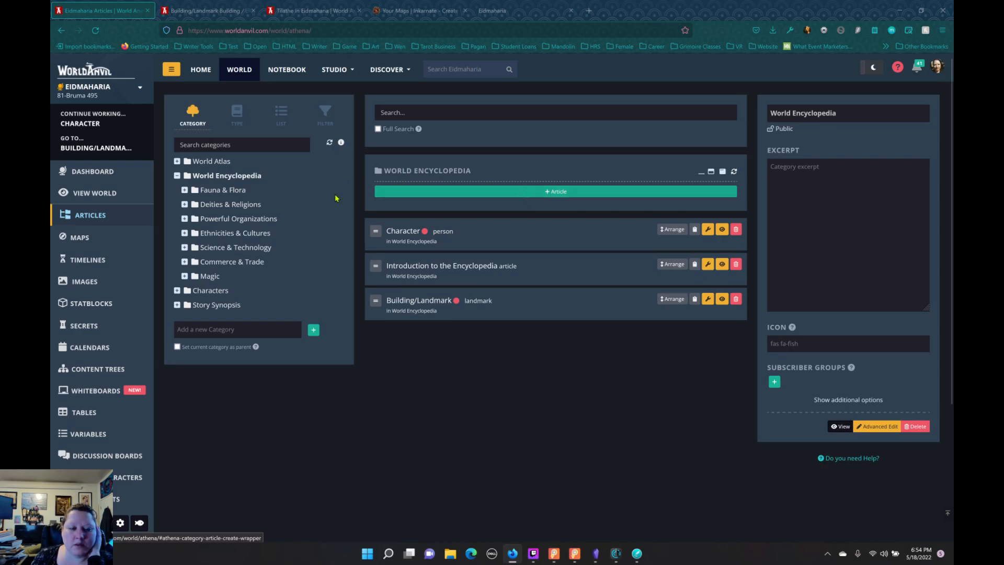
# Step: Add a draft article titled Condition to the World Encyclopedia category, using the Condition template
pyautogui.click(470, 199)
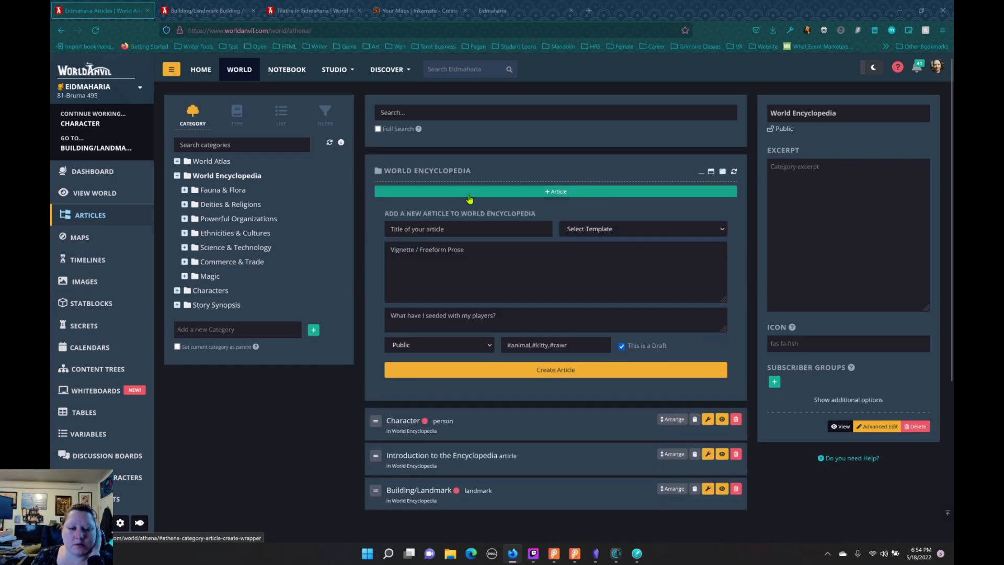
pyautogui.click(605, 231)
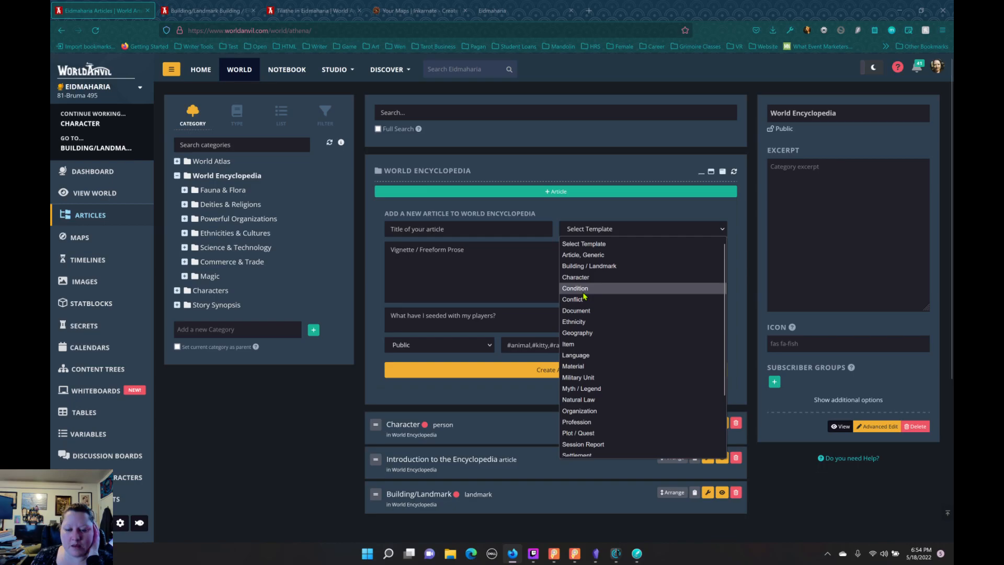
pyautogui.click(583, 293)
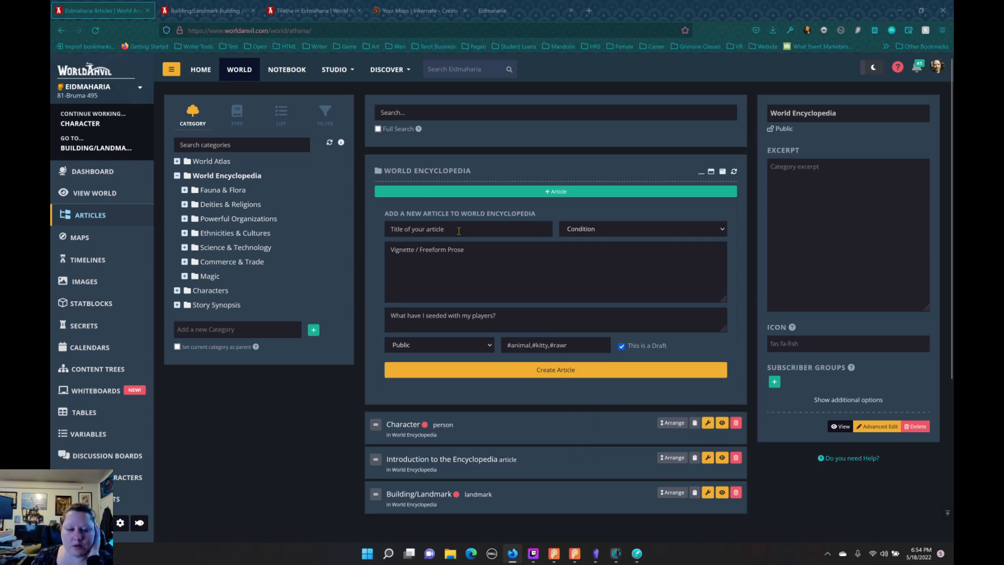
pyautogui.write('C')
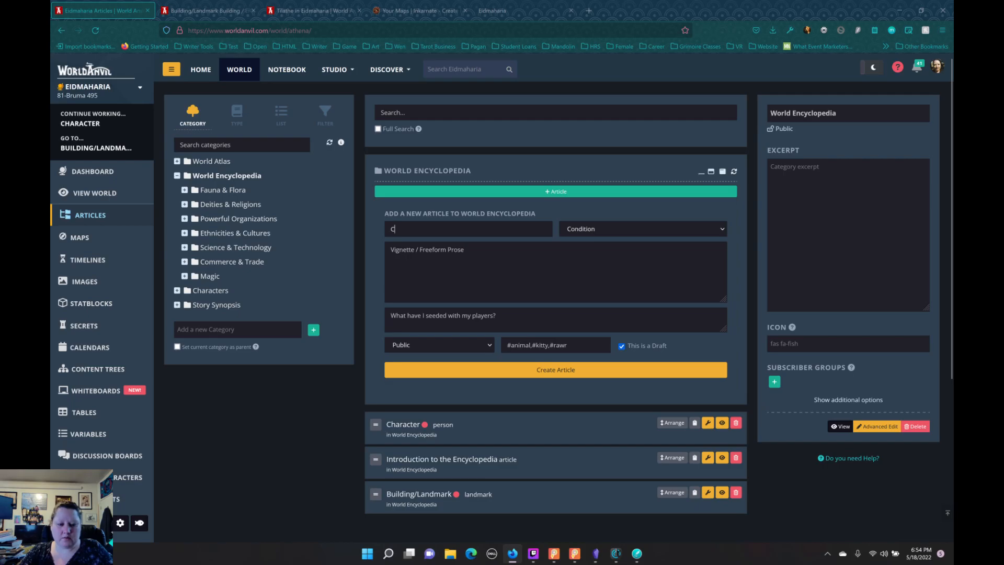
pyautogui.write('ondition')
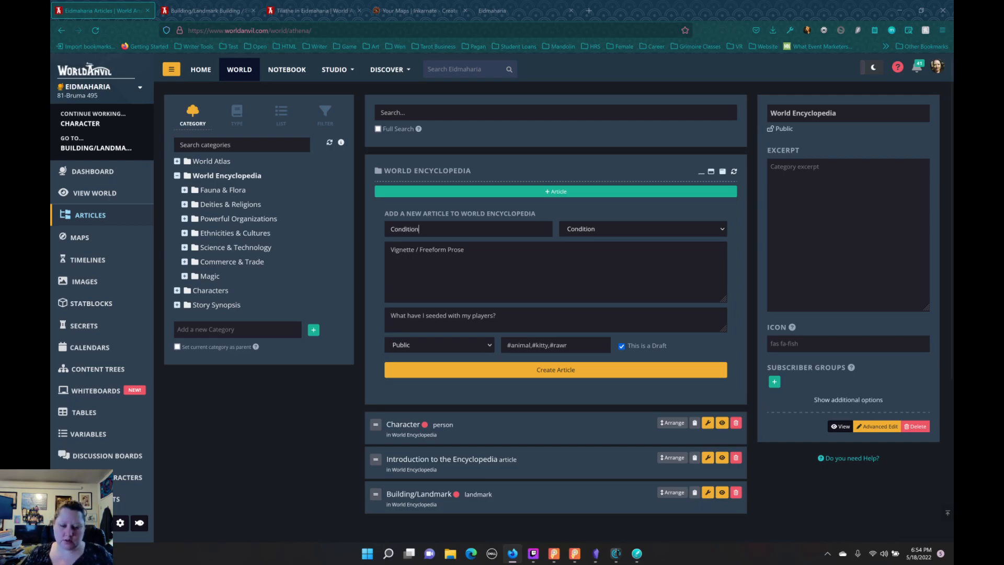
pyautogui.click(491, 374)
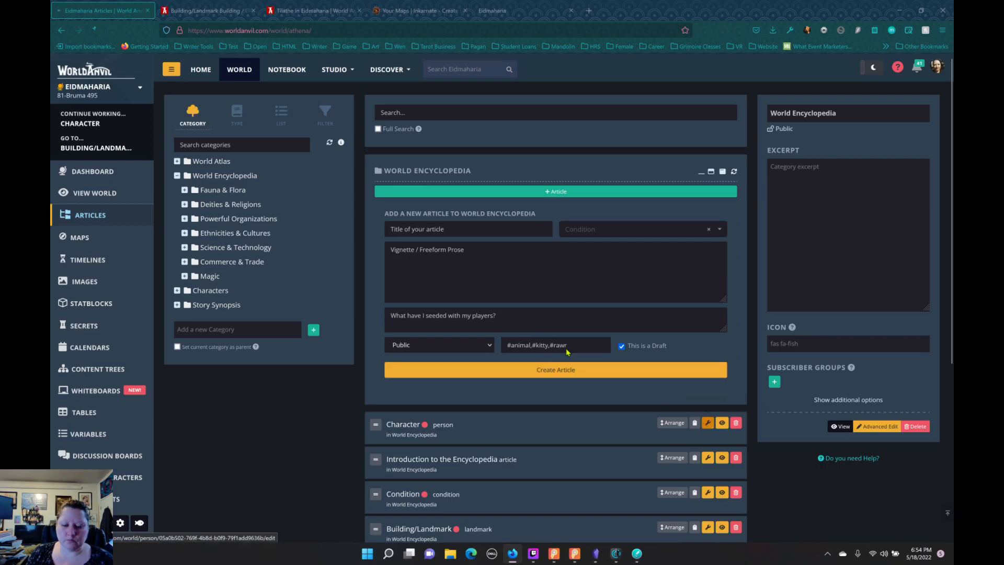
# Step: Find the Condition article in the World Encyclopedia category and open it in the full editor
pyautogui.click(708, 423)
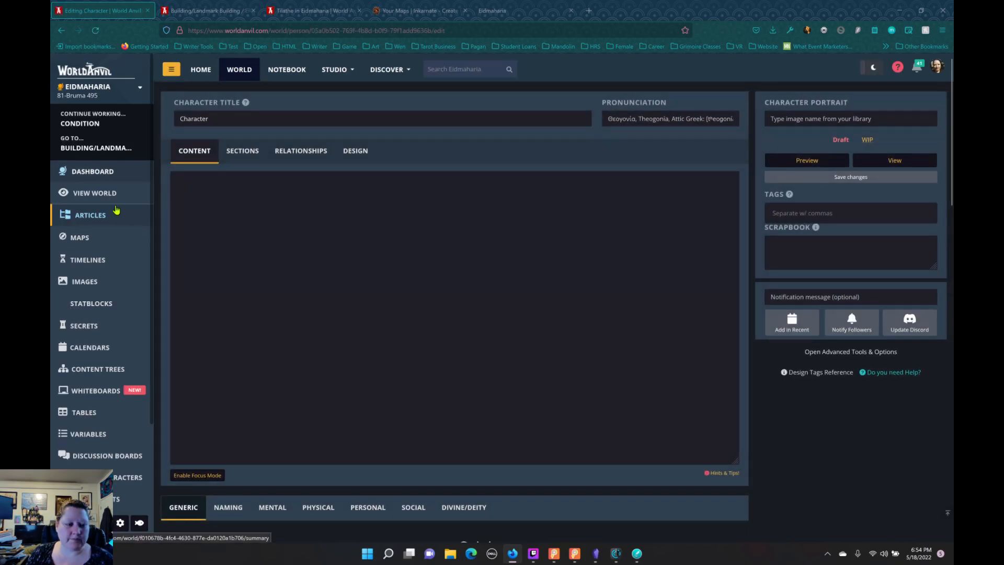
pyautogui.click(93, 216)
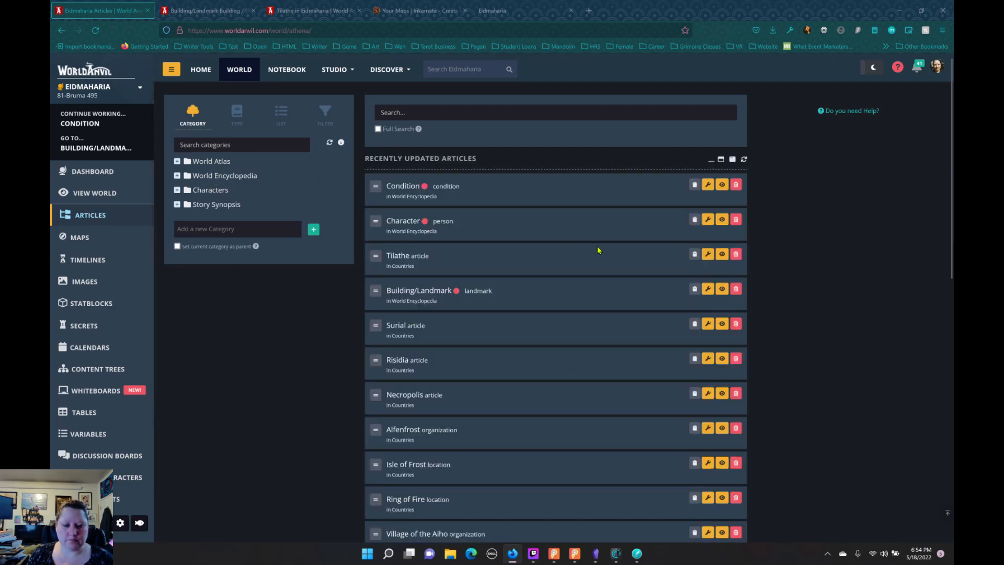
pyautogui.click(244, 178)
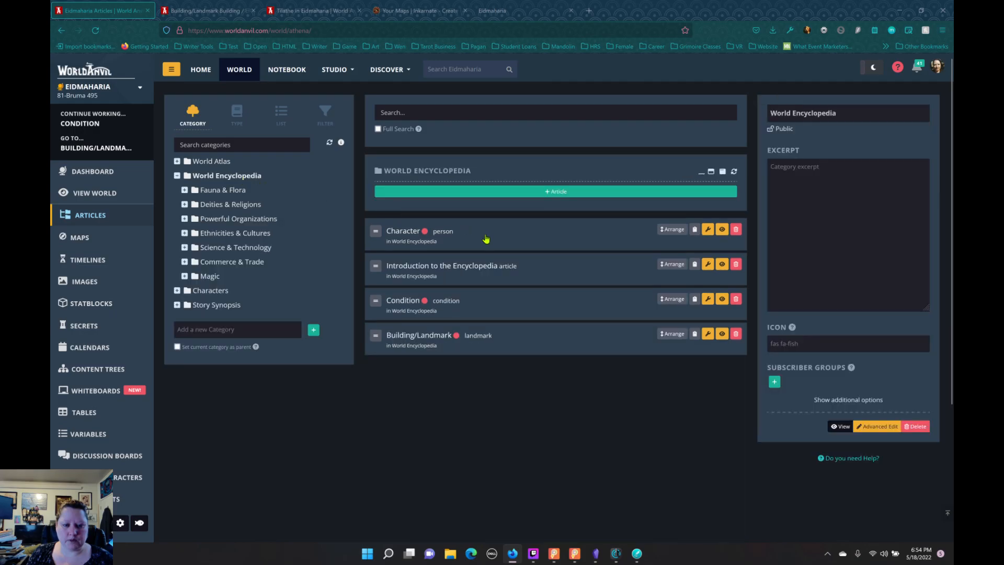
pyautogui.click(708, 300)
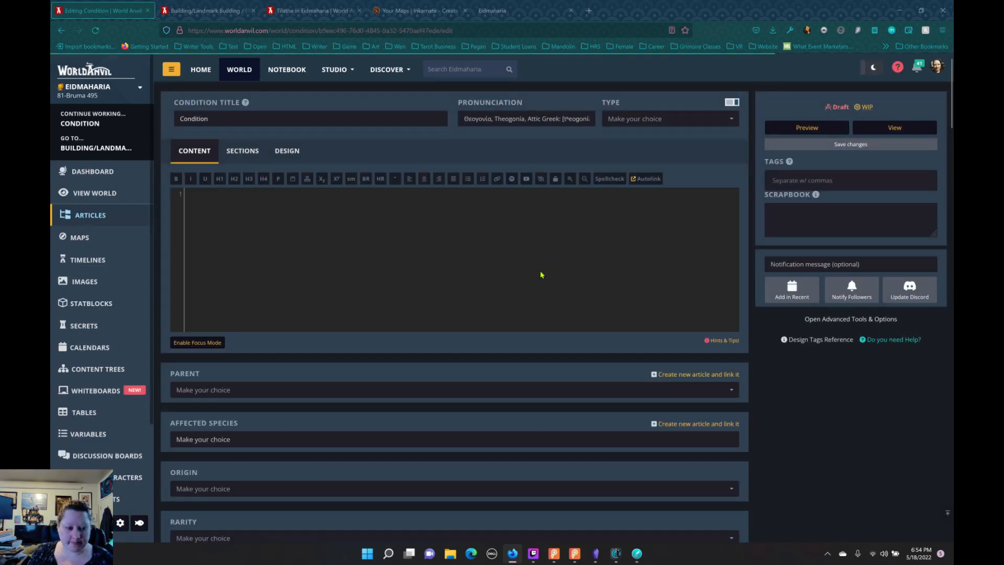
# Step: Examine the Condition template's fields, from parent, species, origin and transmission through treatment, prevention, cultural reception, affected groups and carriers
pyautogui.scroll(-4, 517, 265)
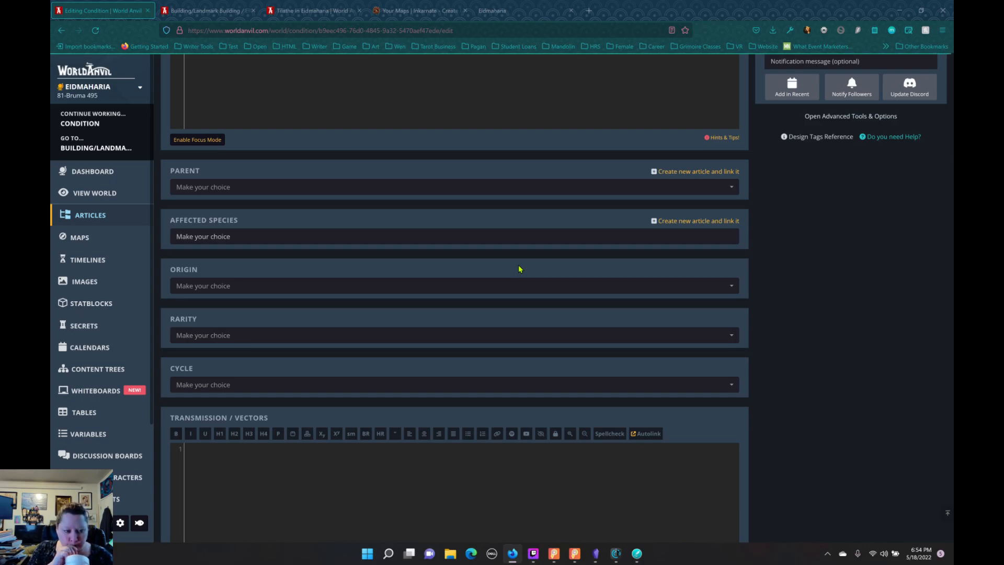
pyautogui.scroll(-9, 522, 262)
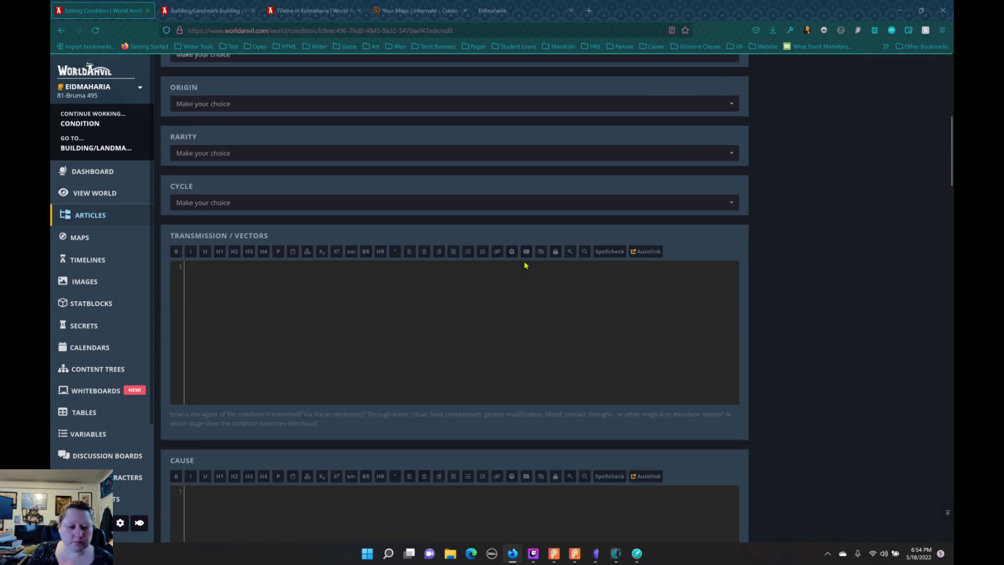
pyautogui.scroll(-12, 526, 264)
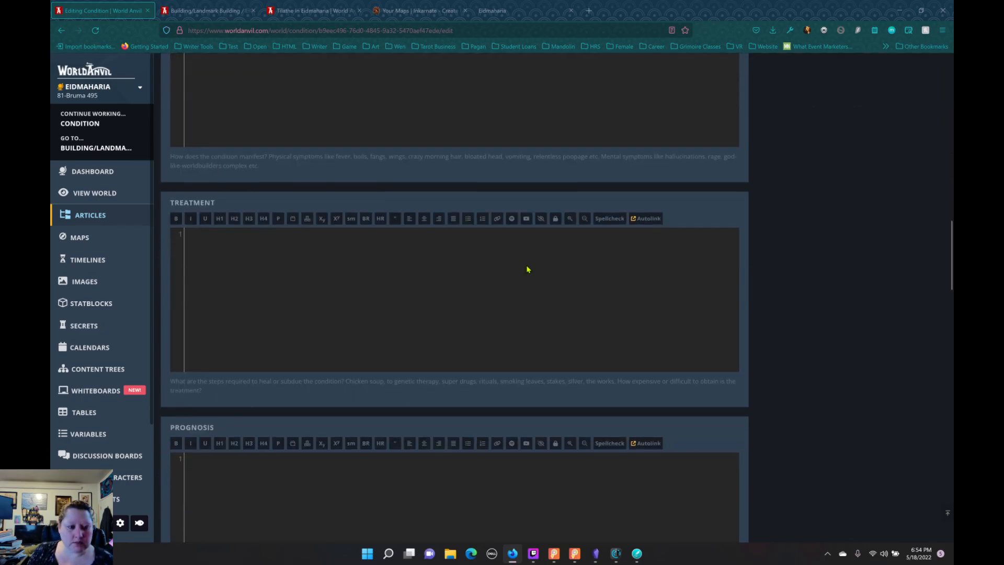
pyautogui.scroll(-14, 528, 269)
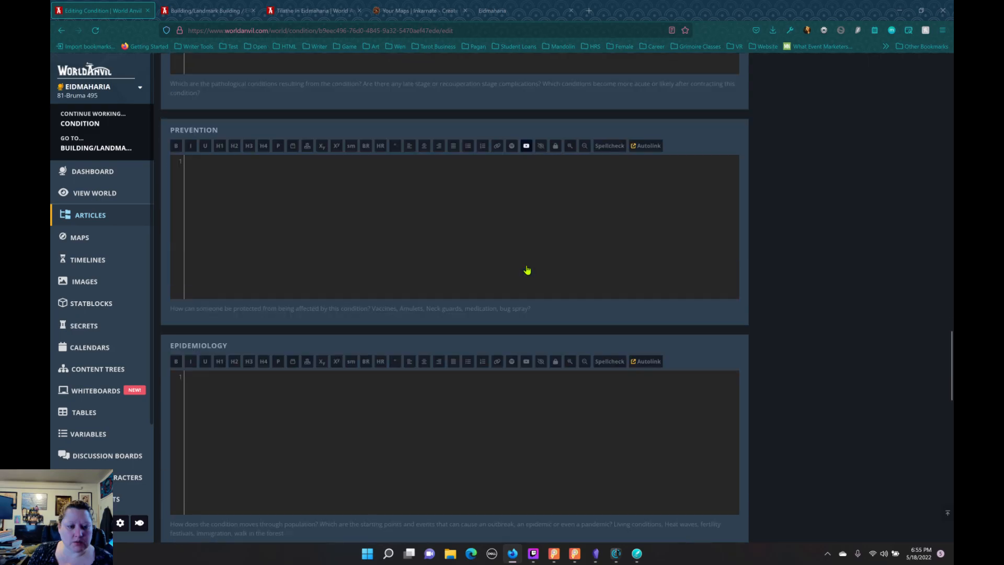
pyautogui.scroll(-6, 528, 269)
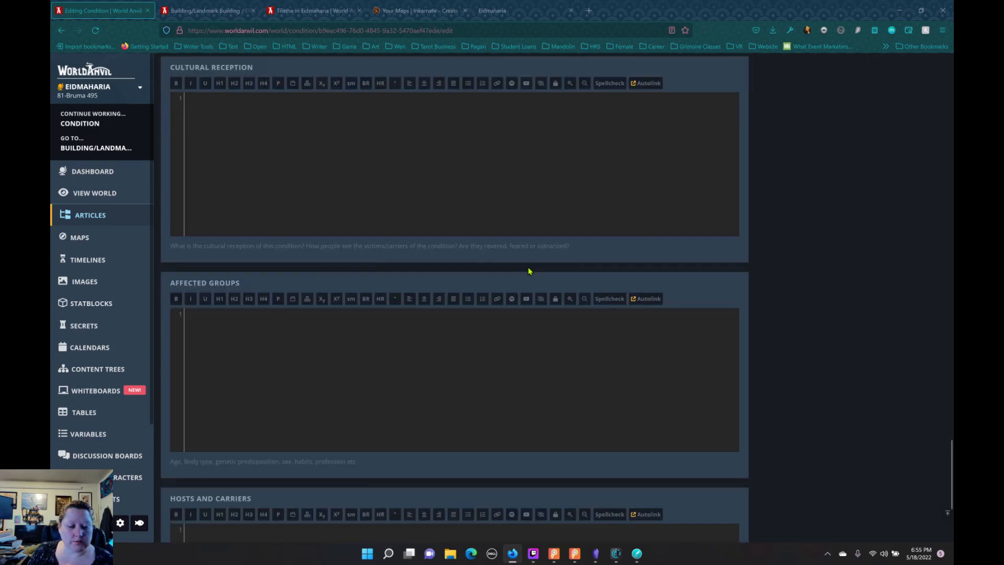
pyautogui.scroll(15, 536, 279)
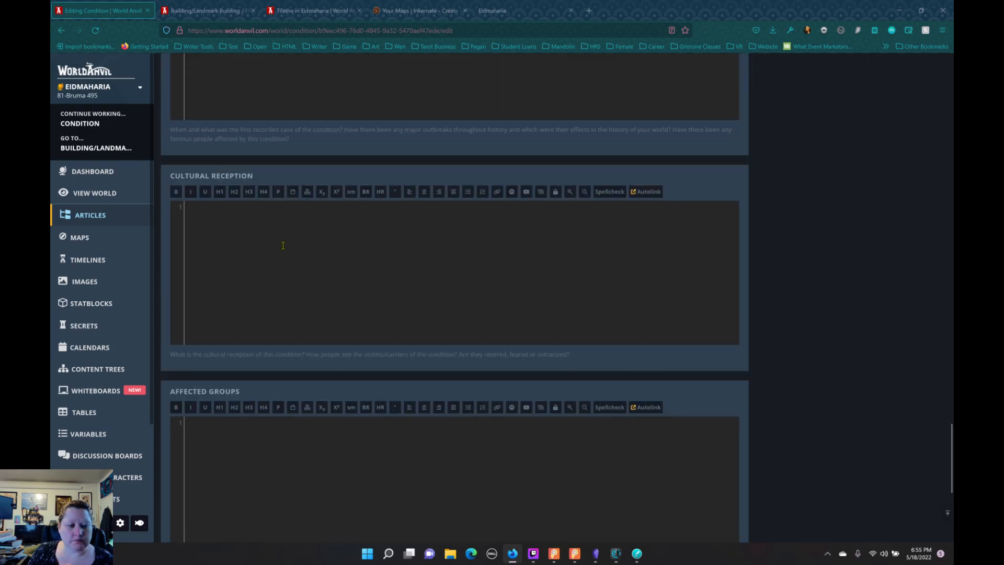
pyautogui.scroll(20, 442, 311)
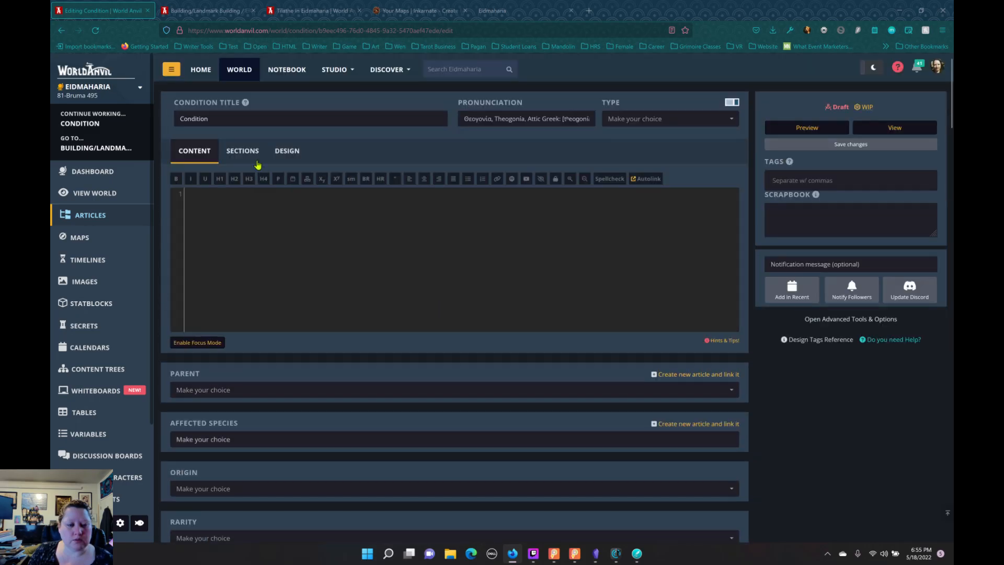
# Step: Check the Condition article's sections and content views, and look through the available condition types
pyautogui.click(250, 161)
pyautogui.click(197, 157)
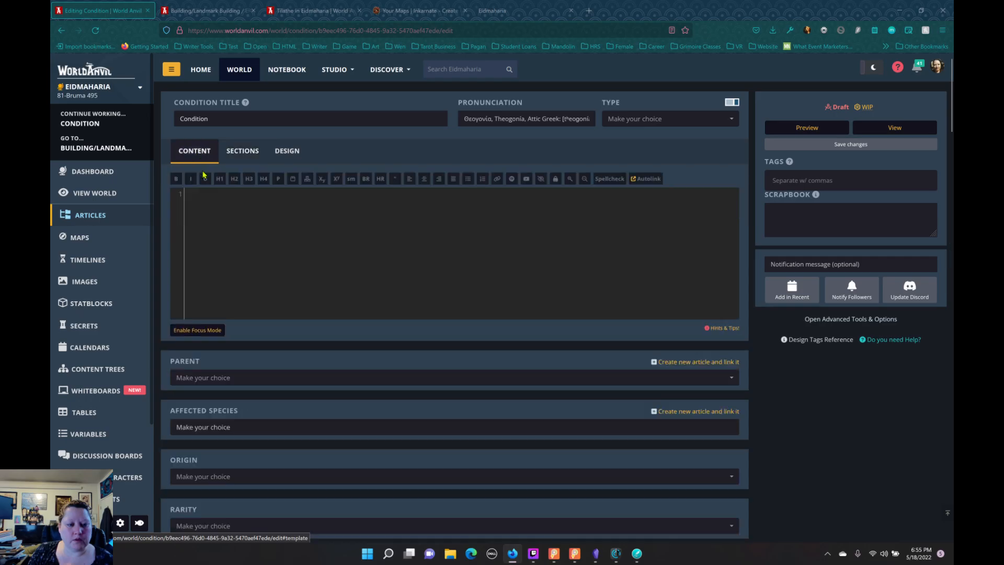
pyautogui.click(630, 122)
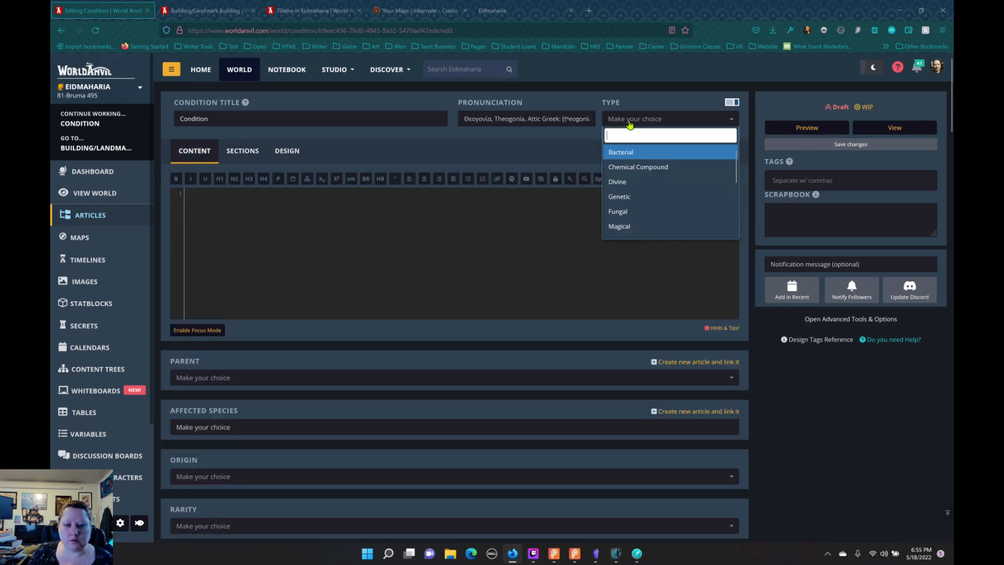
pyautogui.scroll(-3, 658, 198)
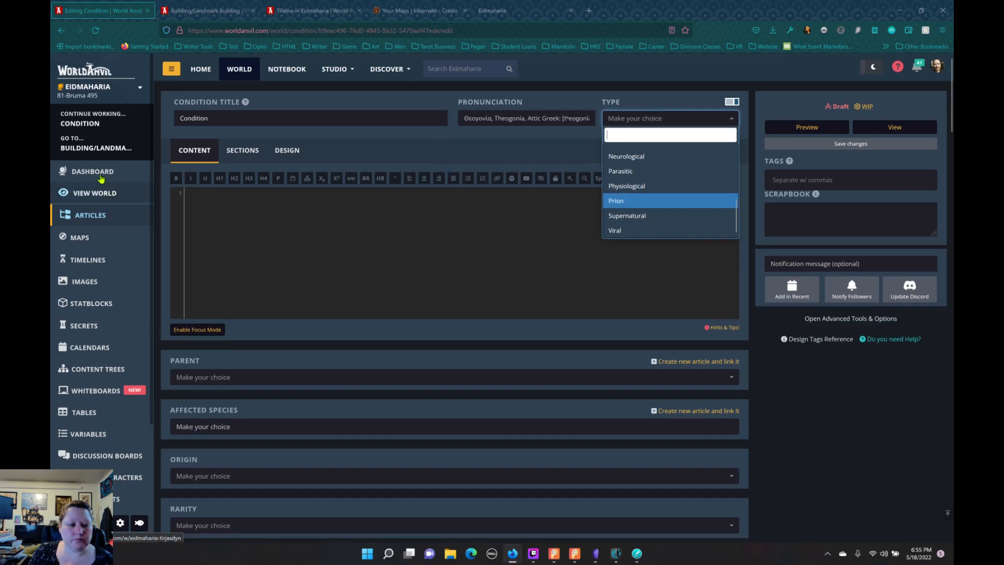
# Step: Return to the world's article list and add a draft article titled Conflict to the World Encyclopedia category, using the Conflict template
pyautogui.click(96, 217)
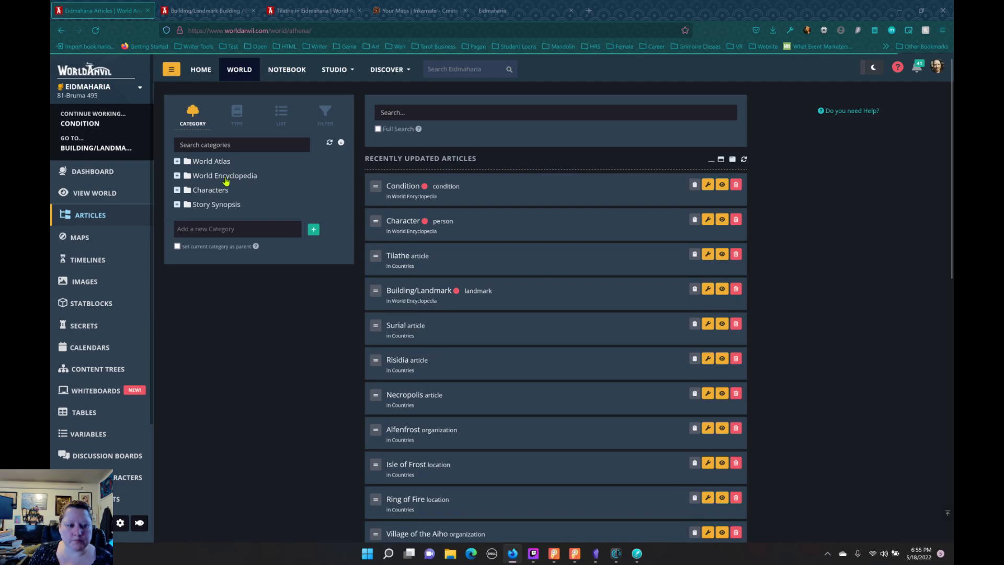
pyautogui.click(226, 175)
pyautogui.click(463, 200)
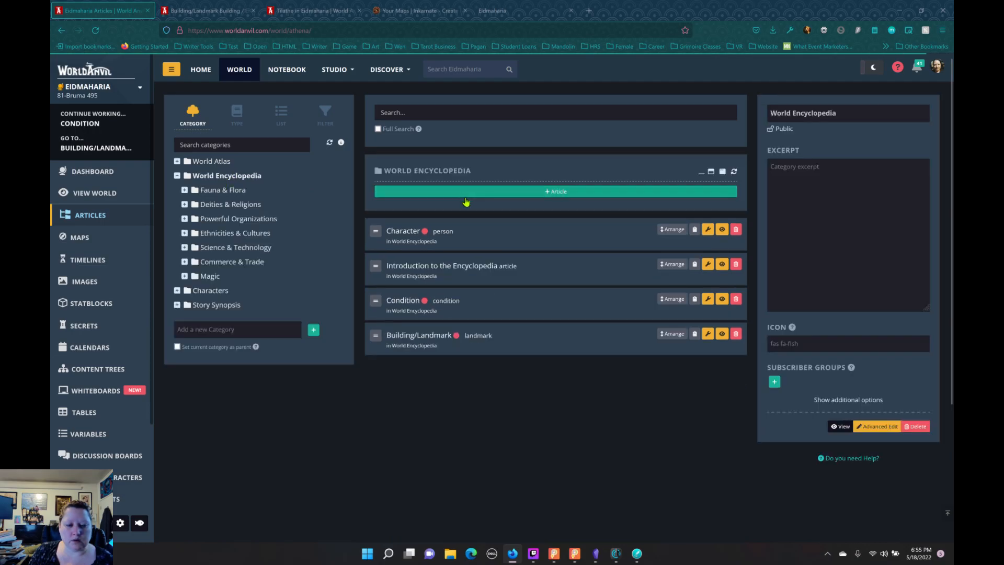
pyautogui.click(638, 231)
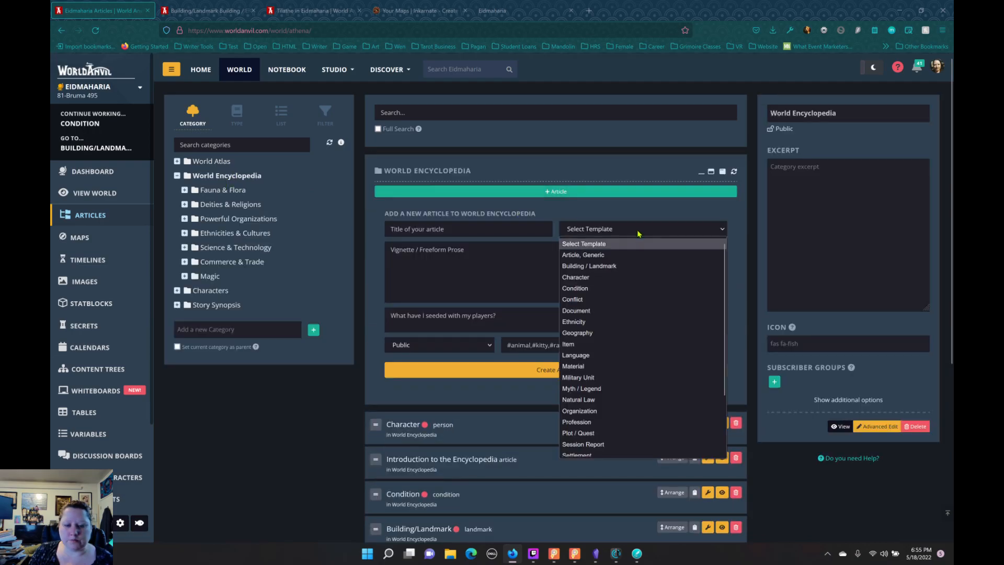
pyautogui.click(615, 301)
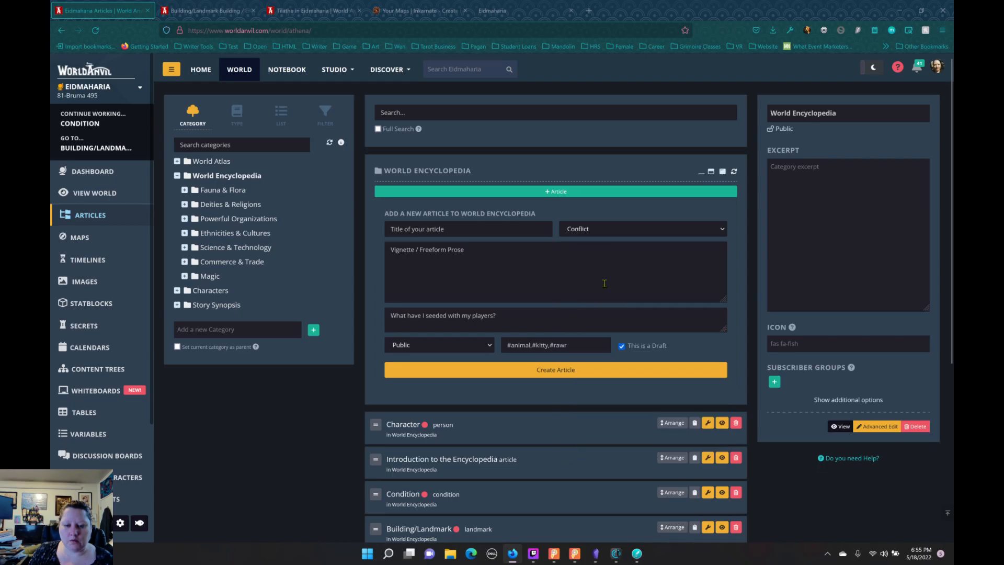
pyautogui.click(485, 233)
pyautogui.write('Condl')
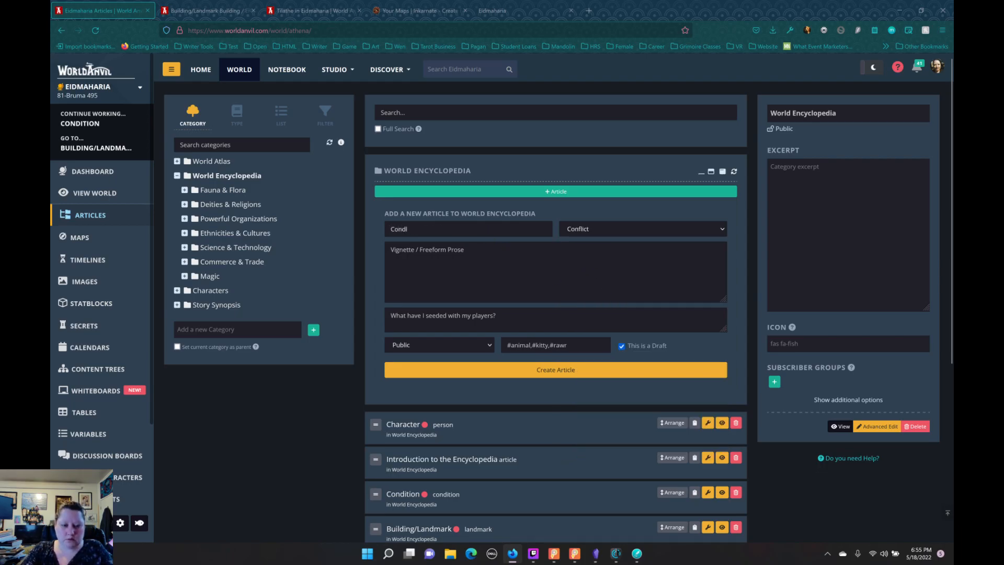
pyautogui.press('BackSpace')
pyautogui.write('flict')
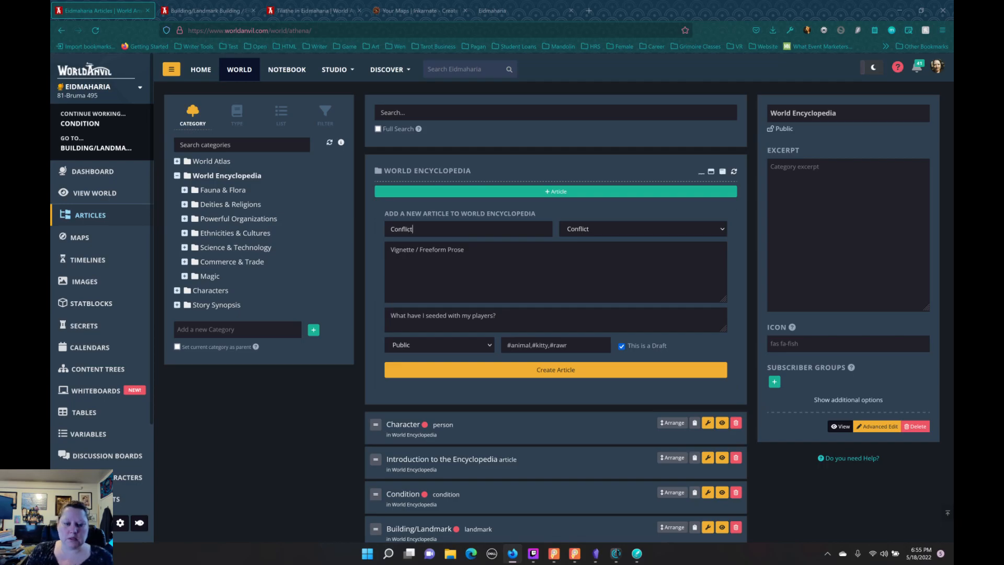
pyautogui.click(570, 374)
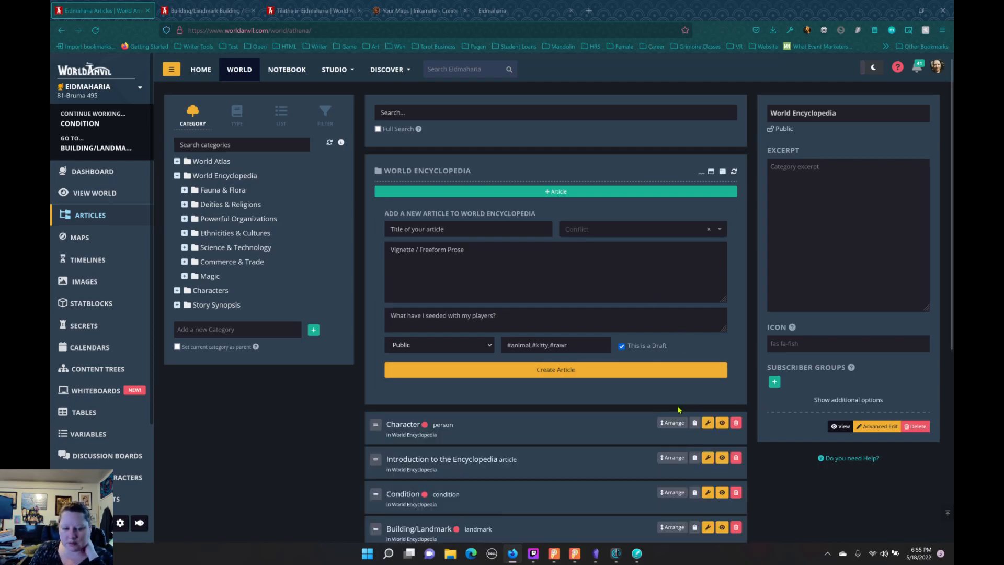
# Step: Open the Condition article from the World Encyclopedia category in the full editor
pyautogui.scroll(-3, 682, 391)
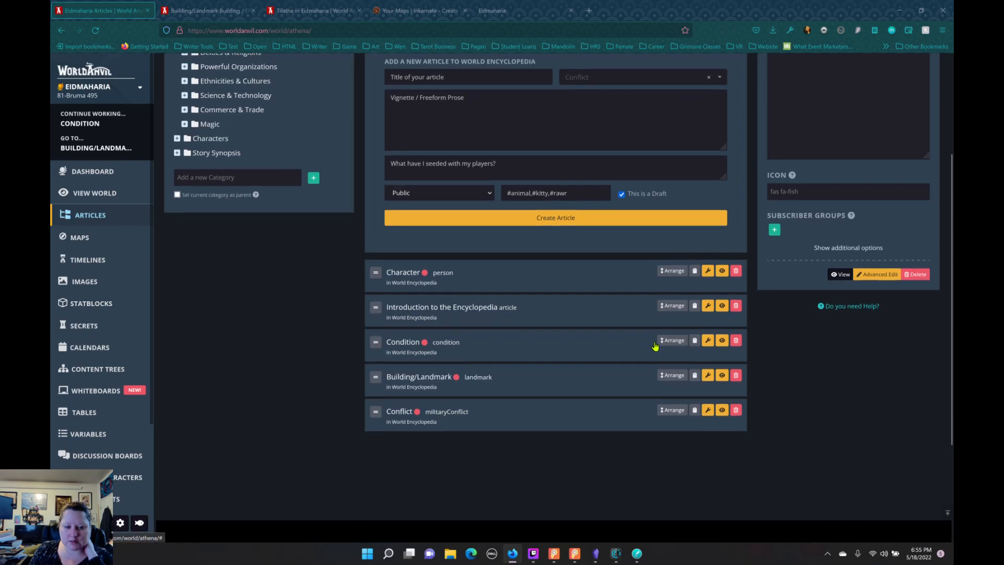
pyautogui.click(709, 341)
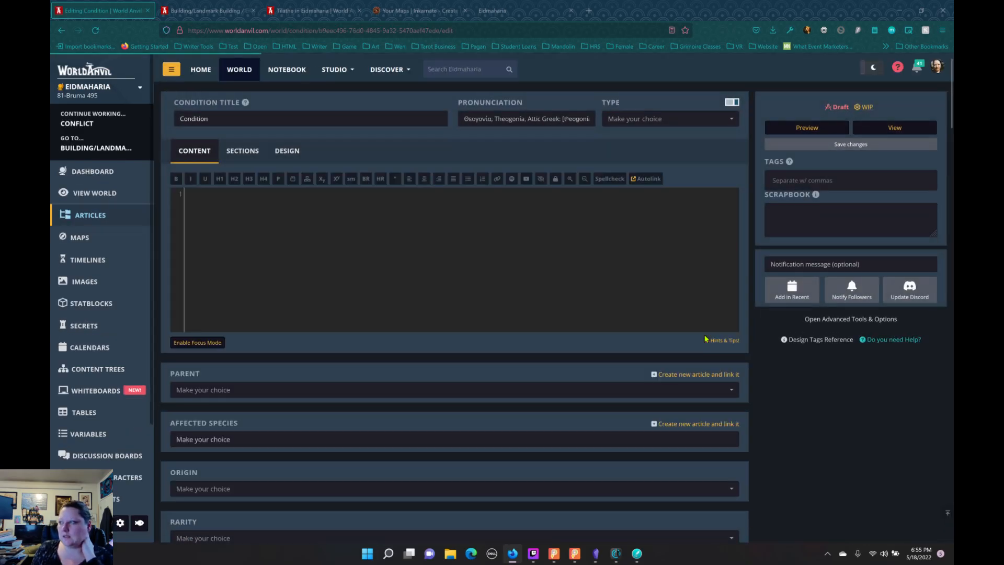
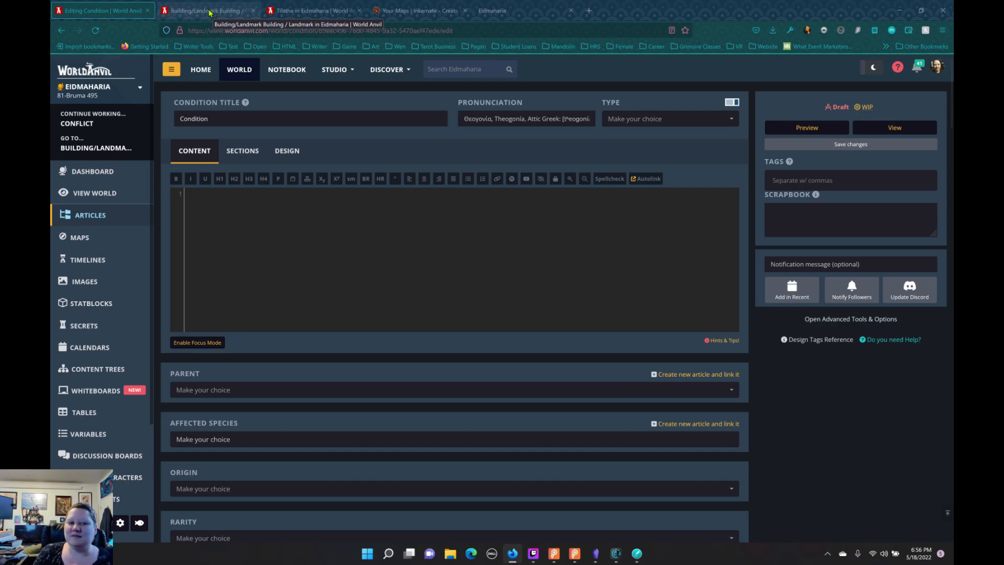
# Step: Compare the Building/Landmark article preview with the Condition editor and review the Condition template's fields down to hosts and carriers
pyautogui.click(209, 12)
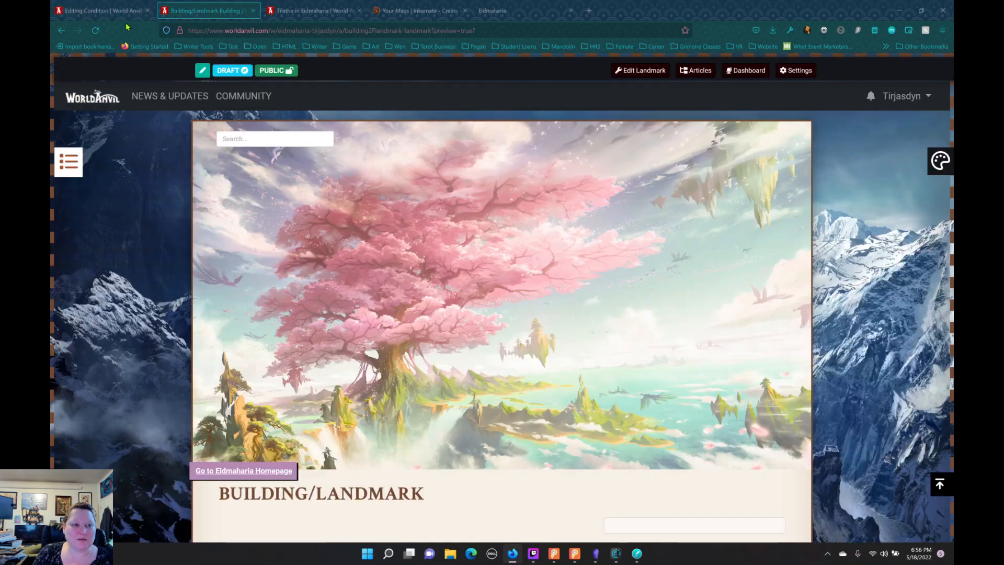
pyautogui.click(109, 14)
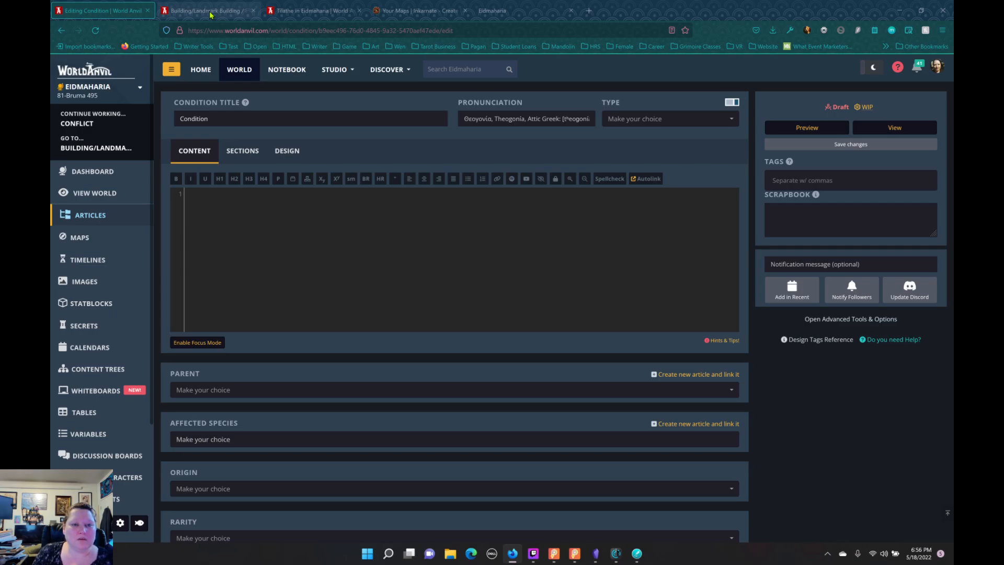
pyautogui.click(210, 12)
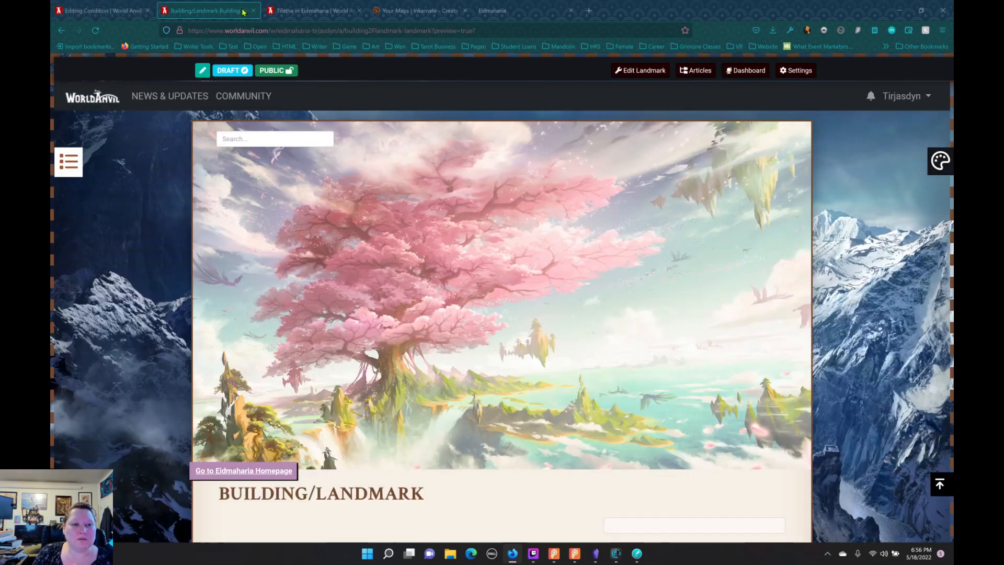
pyautogui.click(124, 16)
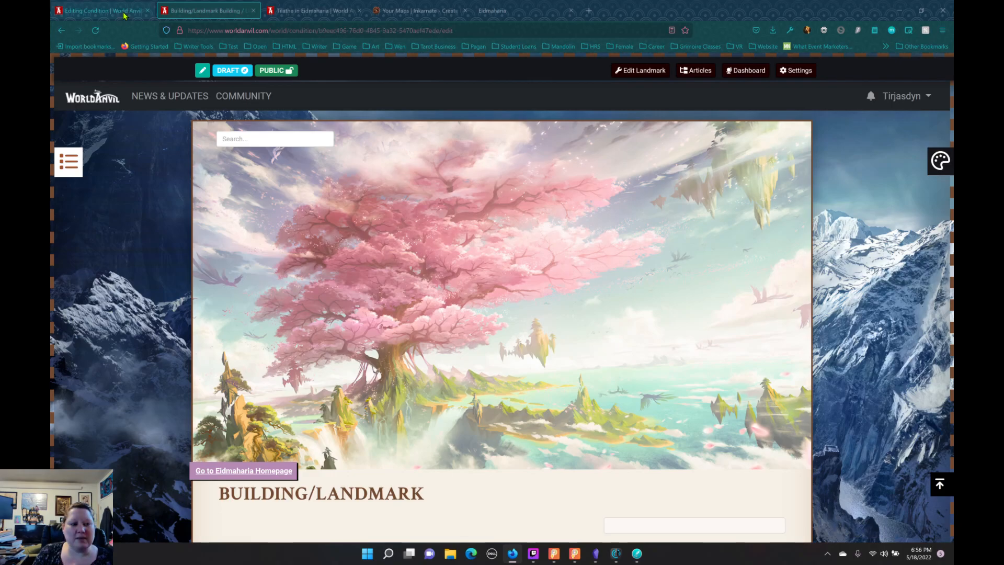
pyautogui.scroll(-3, 410, 266)
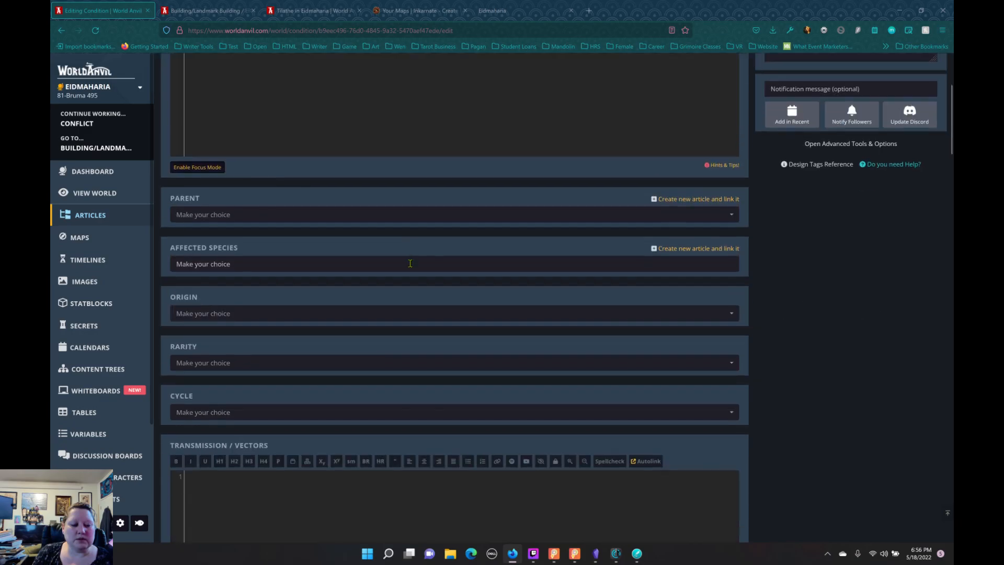
pyautogui.scroll(-20, 411, 265)
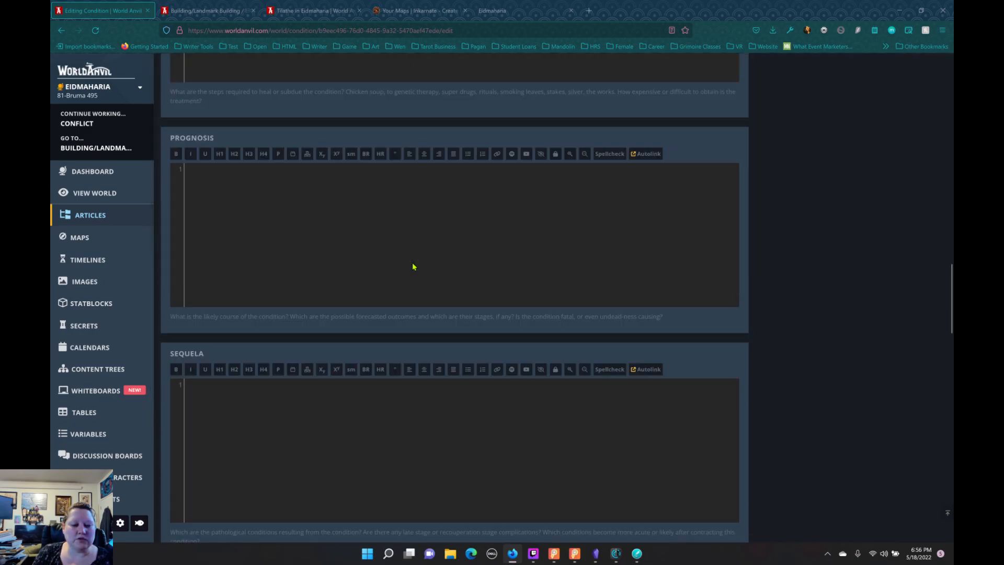
pyautogui.scroll(-15, 413, 267)
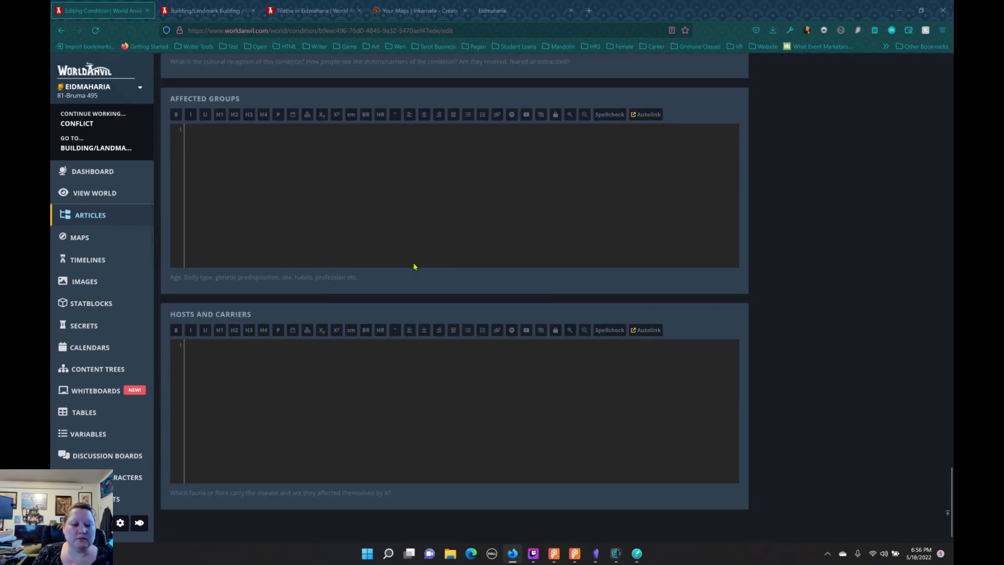
pyautogui.scroll(20, 417, 263)
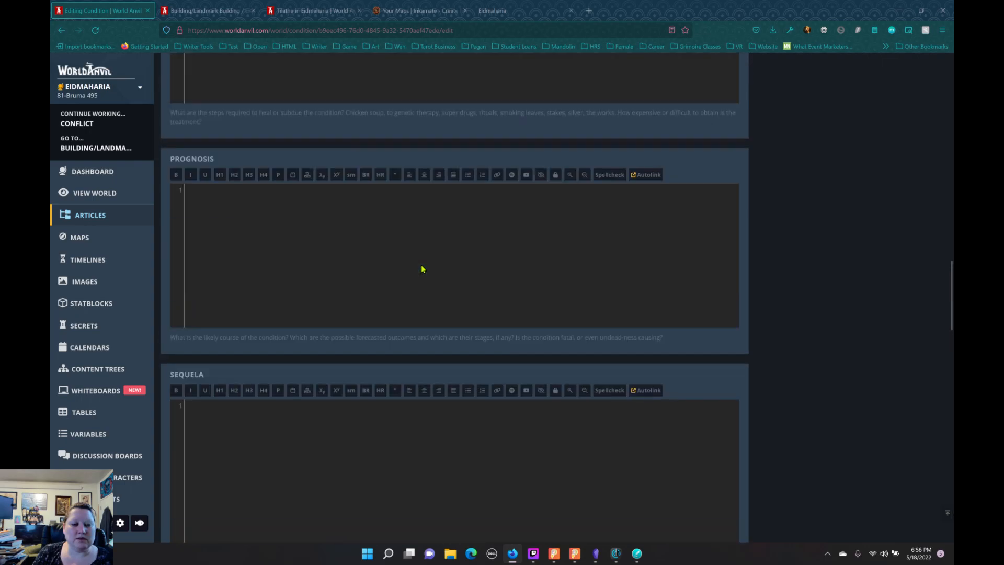
pyautogui.scroll(20, 428, 272)
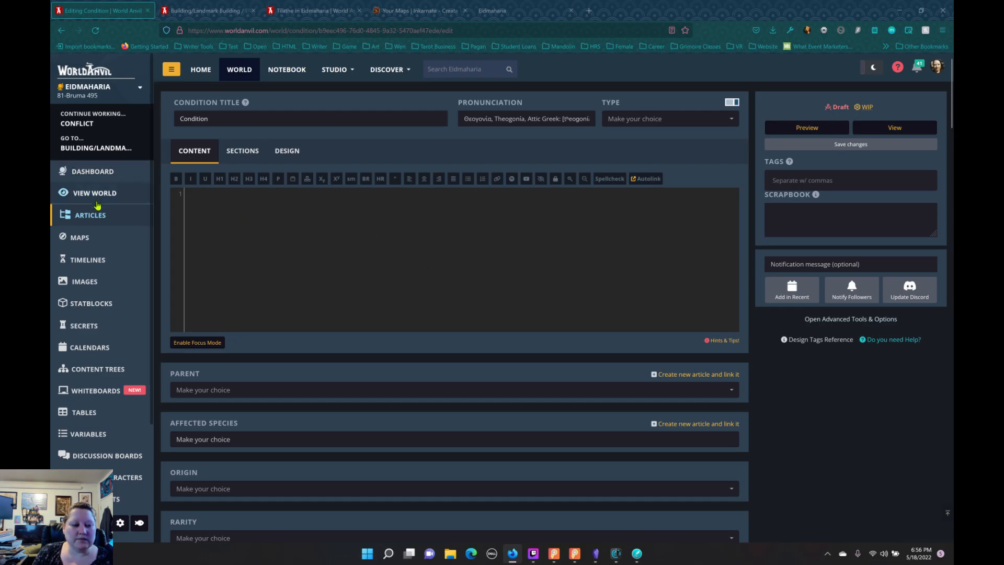
# Step: Open the Tilathe article from the Countries category of the World Atlas in the full editor
pyautogui.click(74, 215)
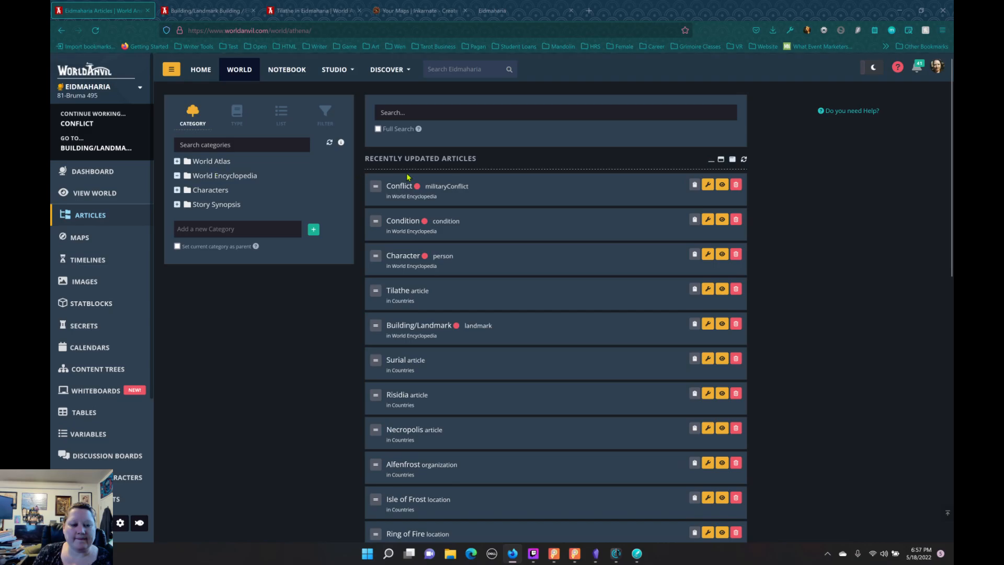
pyautogui.click(225, 176)
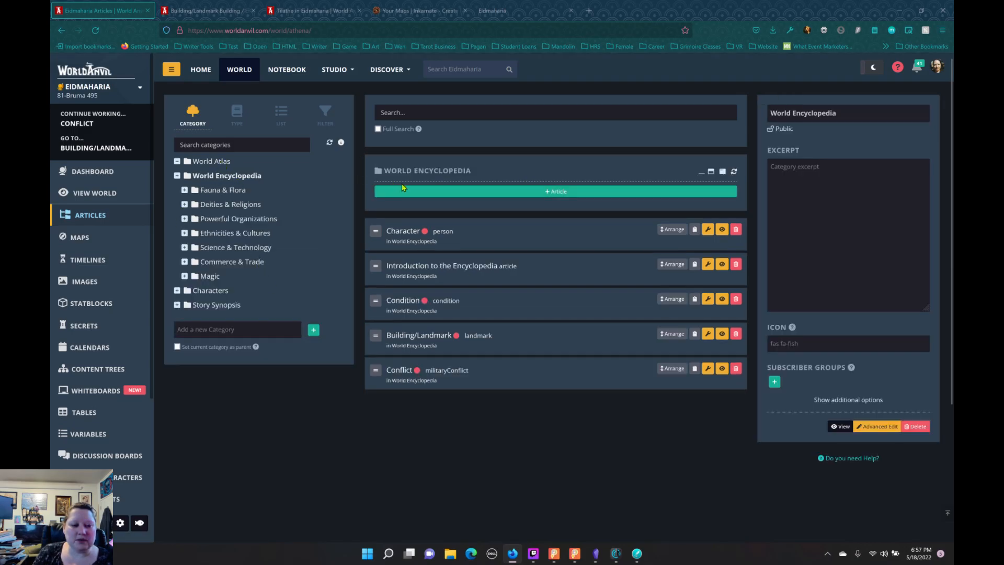
pyautogui.click(209, 161)
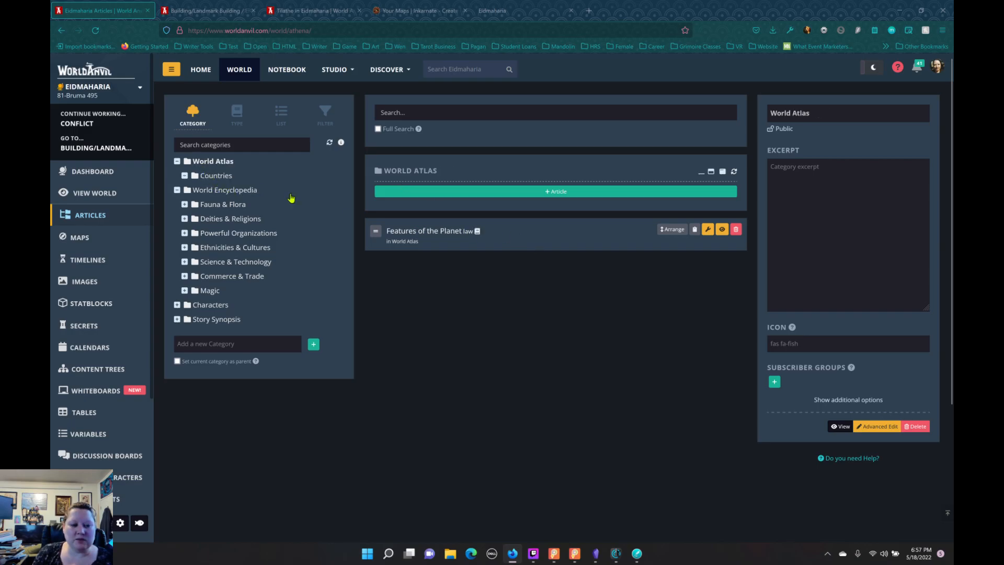
pyautogui.scroll(-4, 572, 295)
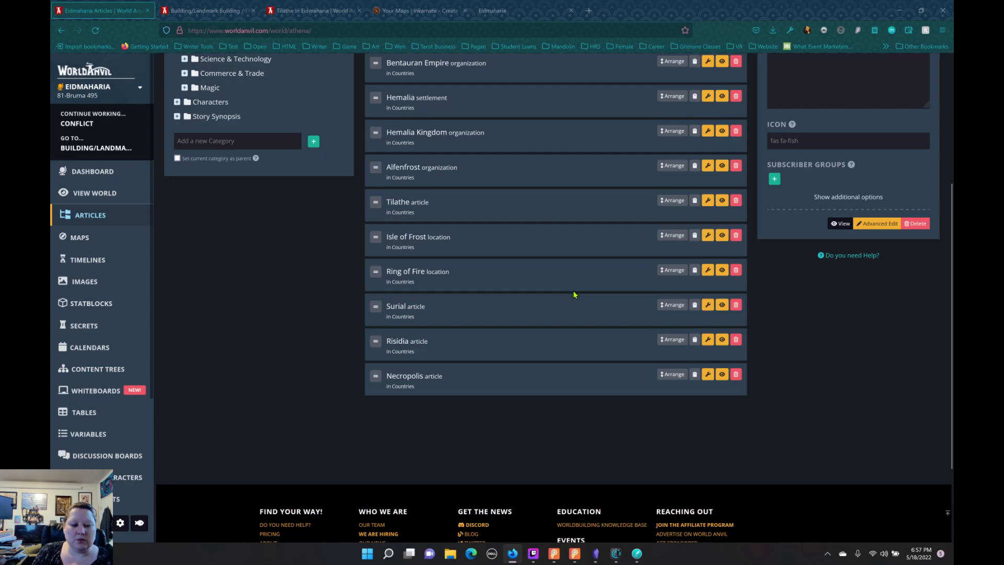
pyautogui.scroll(3, 593, 287)
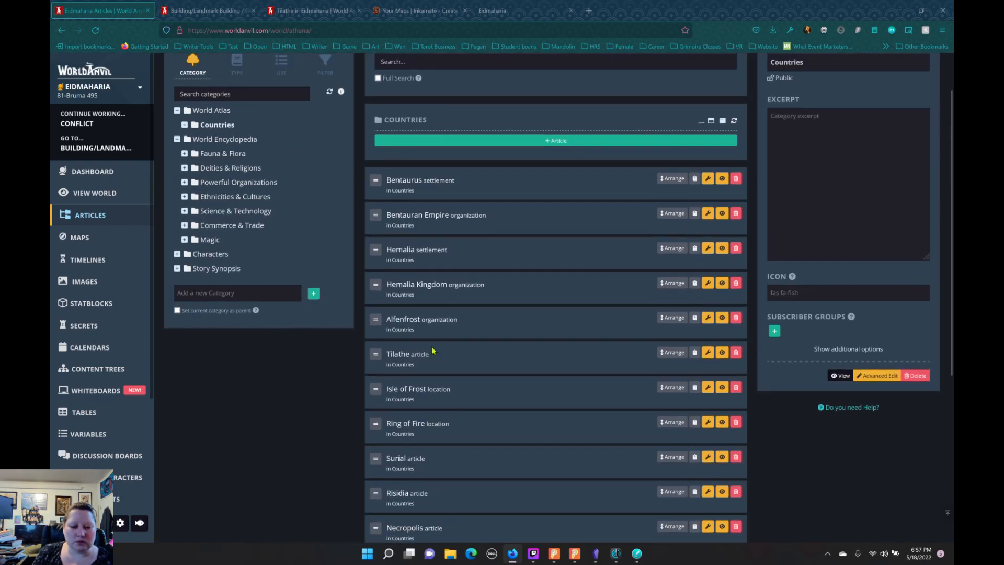
pyautogui.click(708, 352)
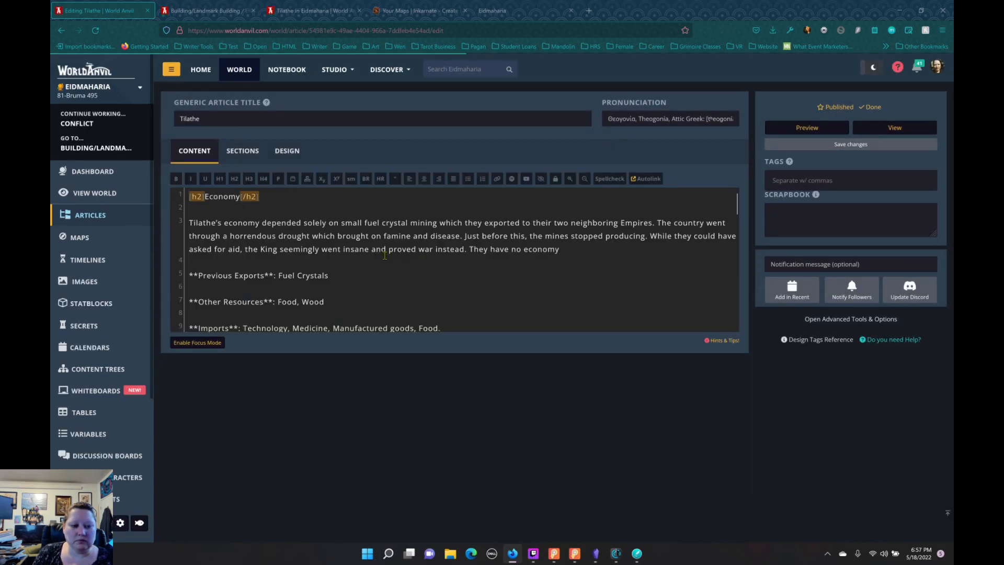
# Step: Correct the vote heading in the Tilathe article to "Succession Vote" and return to the World Encyclopedia category in the article list
pyautogui.scroll(-10, 382, 254)
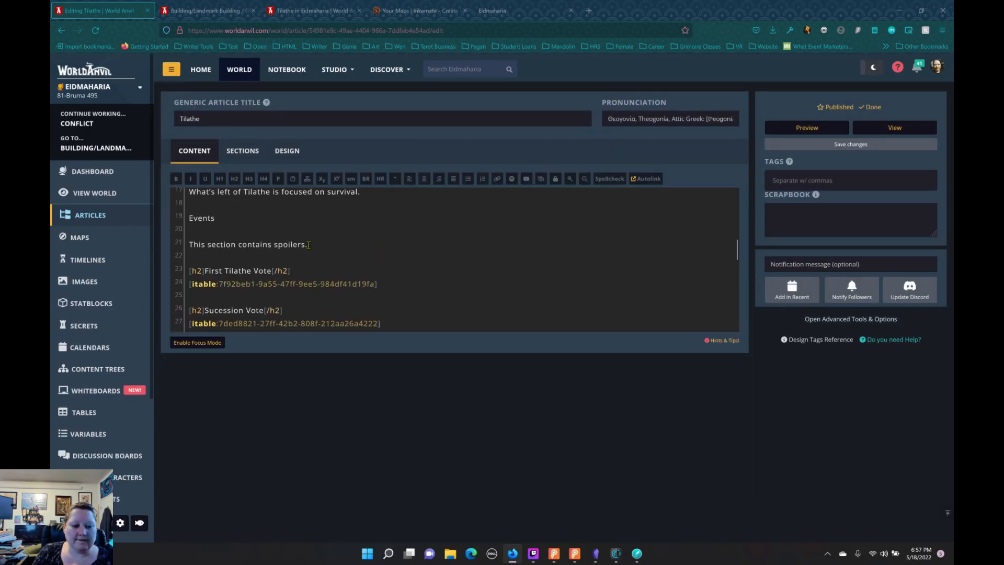
pyautogui.scroll(-5, 382, 251)
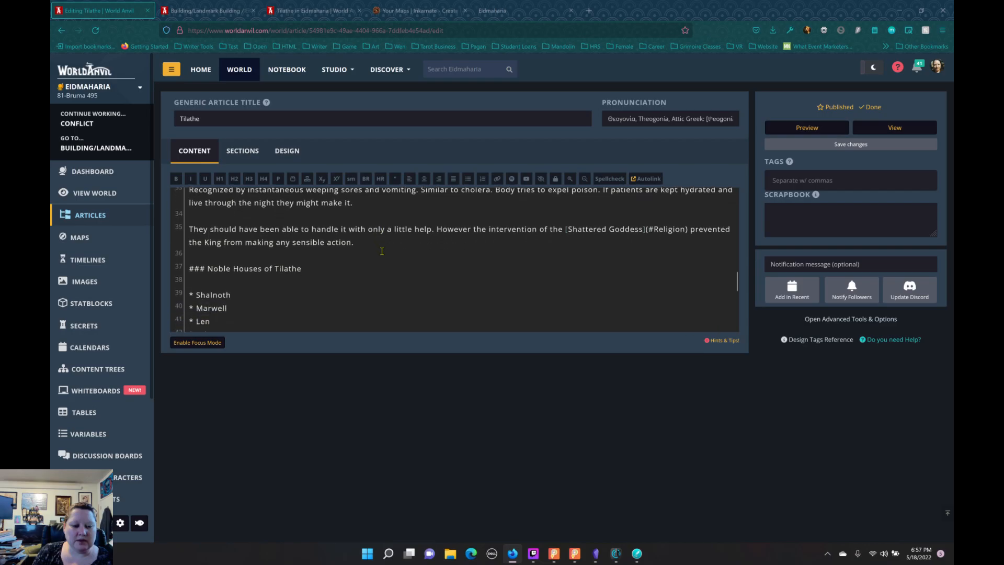
pyautogui.scroll(4, 383, 251)
pyautogui.scroll(1, 382, 251)
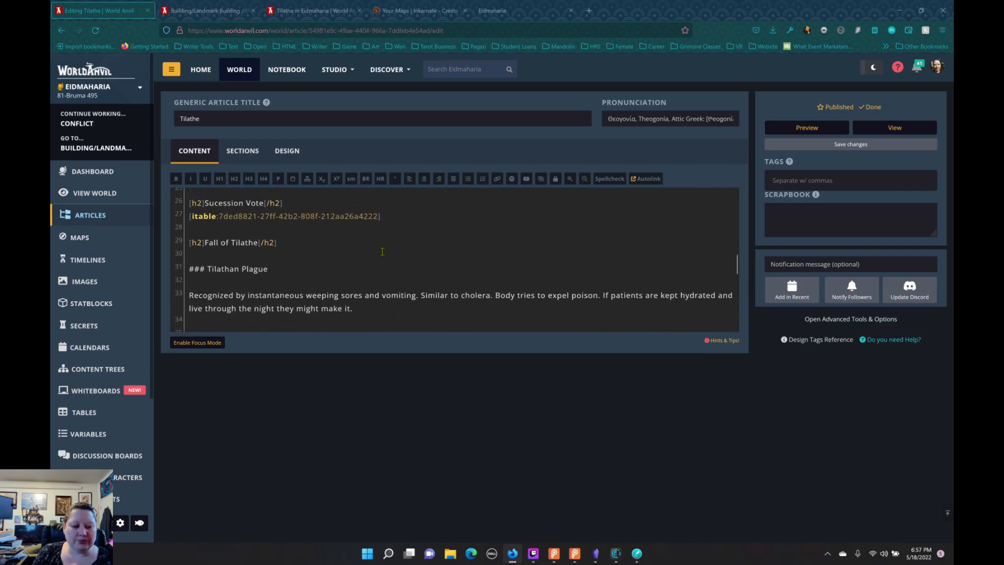
pyautogui.scroll(4, 348, 246)
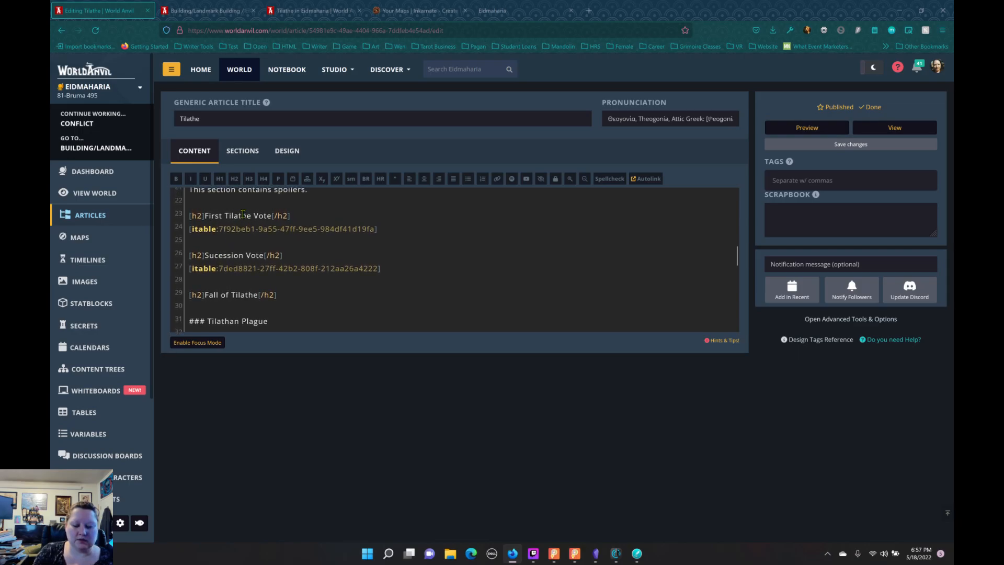
pyautogui.write('c')
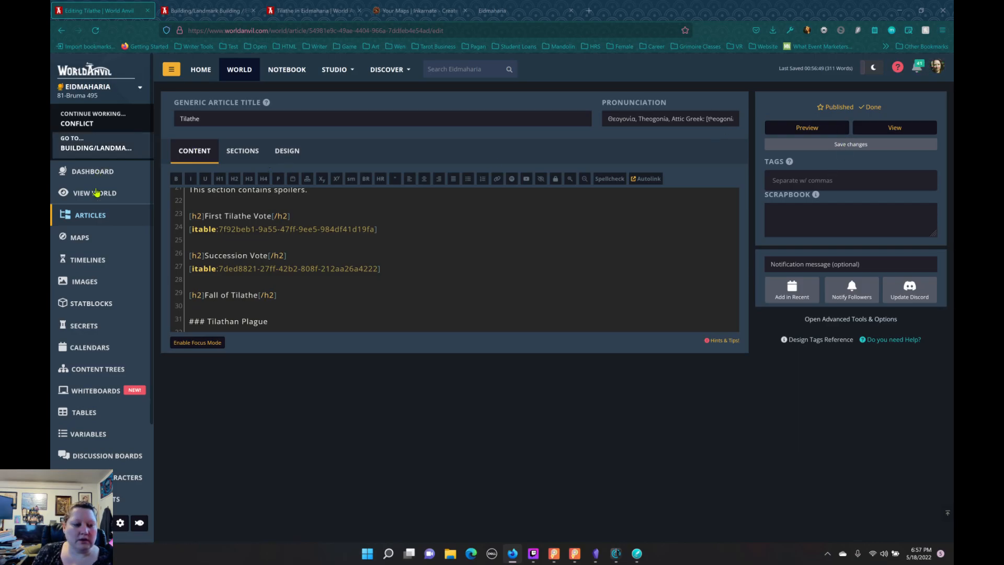
pyautogui.click(105, 215)
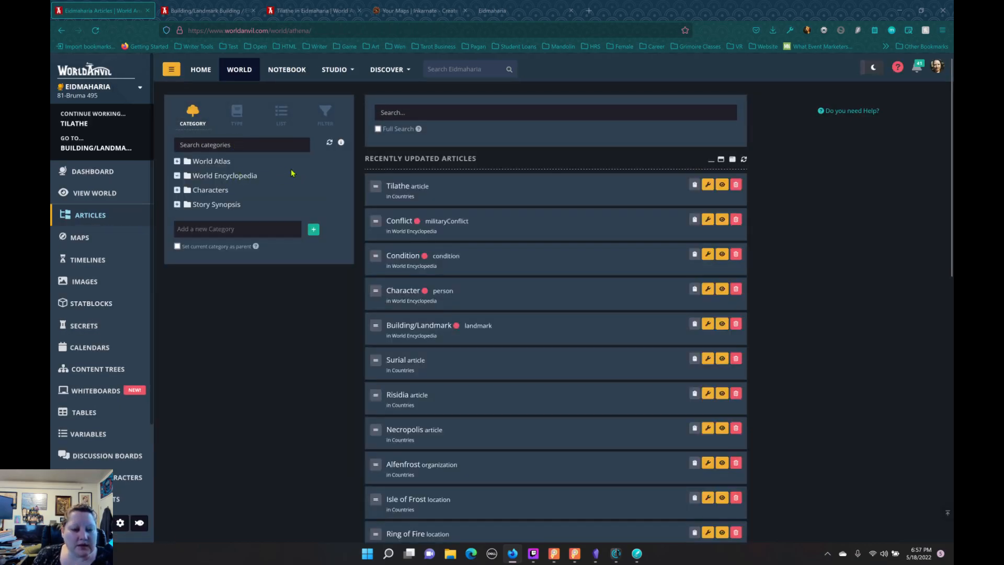
pyautogui.click(292, 173)
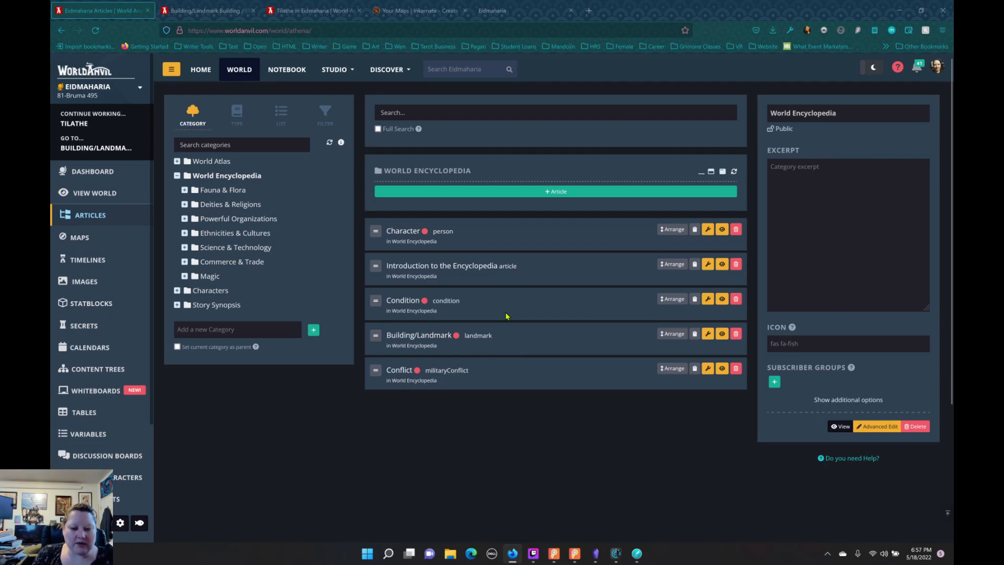
# Step: Search the web for "world anvil wiki" in a new browser tab
pyautogui.click(588, 10)
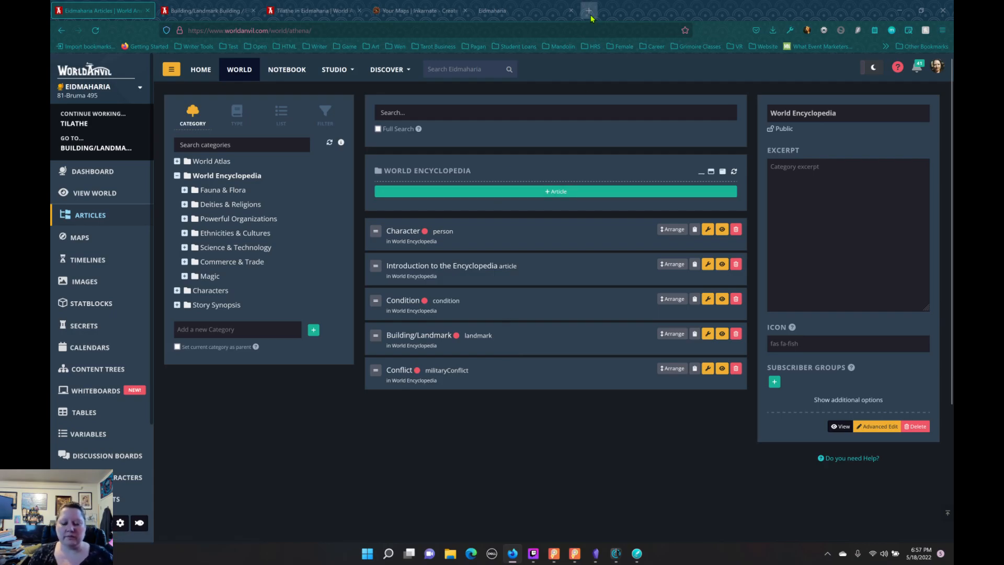
pyautogui.write('wor')
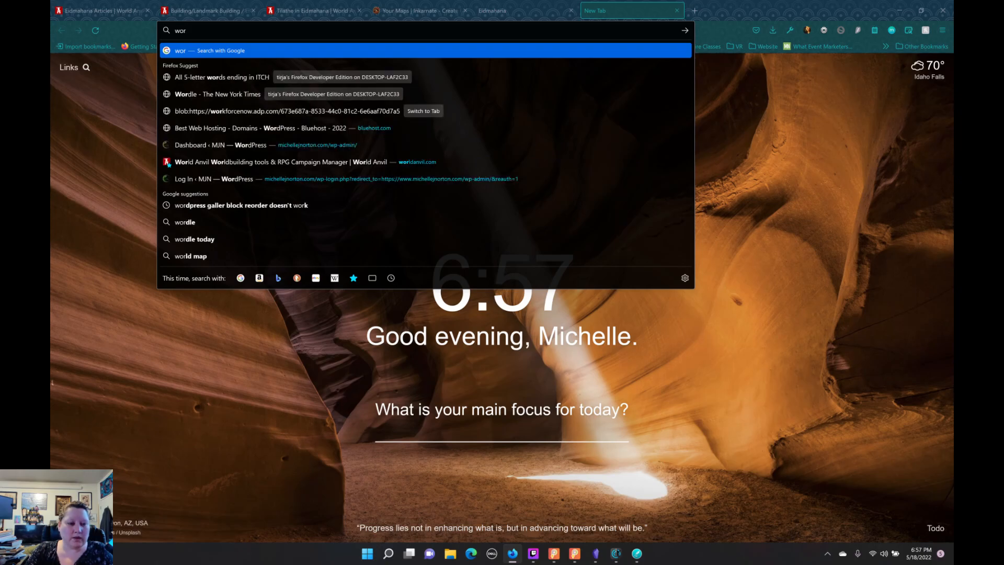
pyautogui.write('ld')
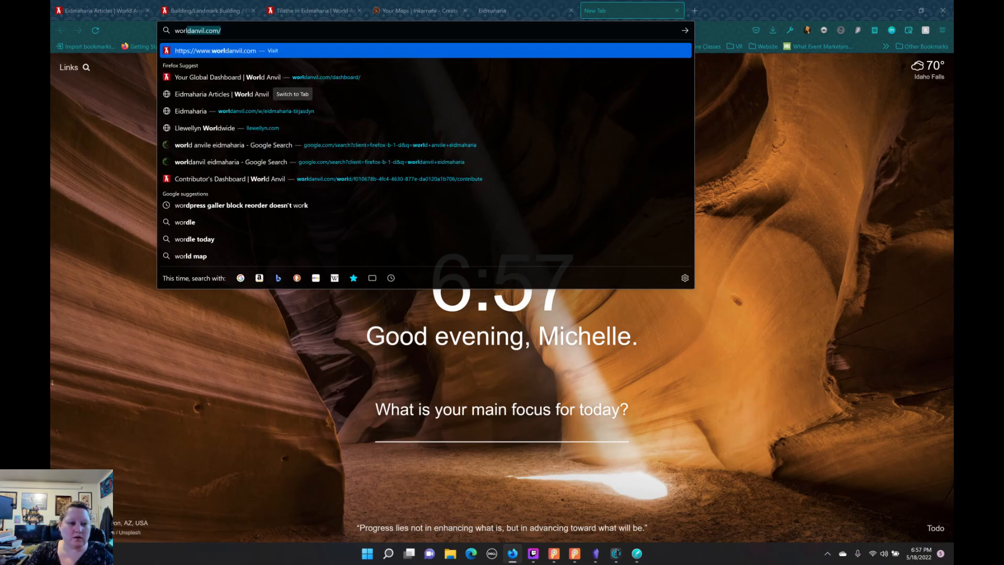
pyautogui.write(' anvil')
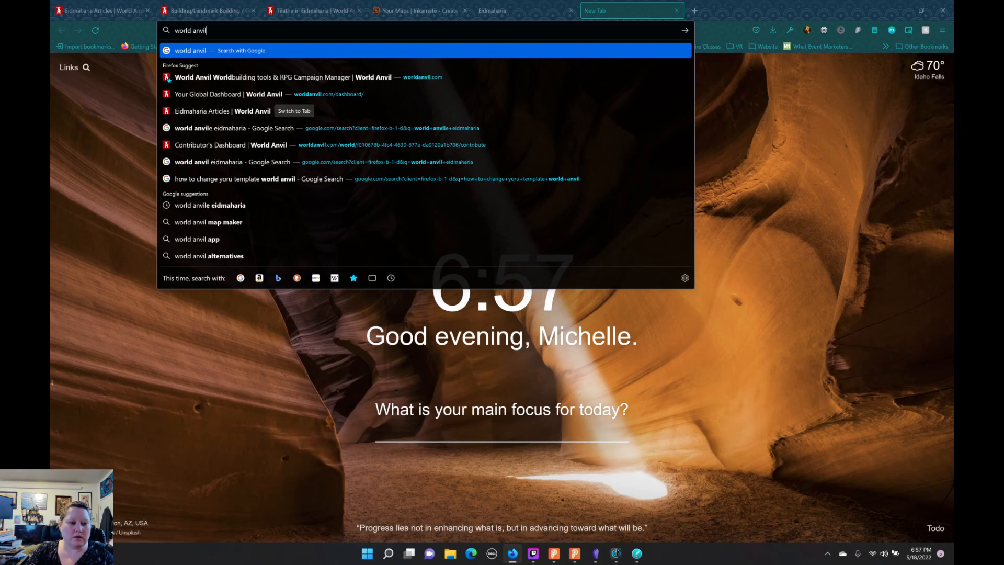
pyautogui.write(' wiki')
pyautogui.press('Return')
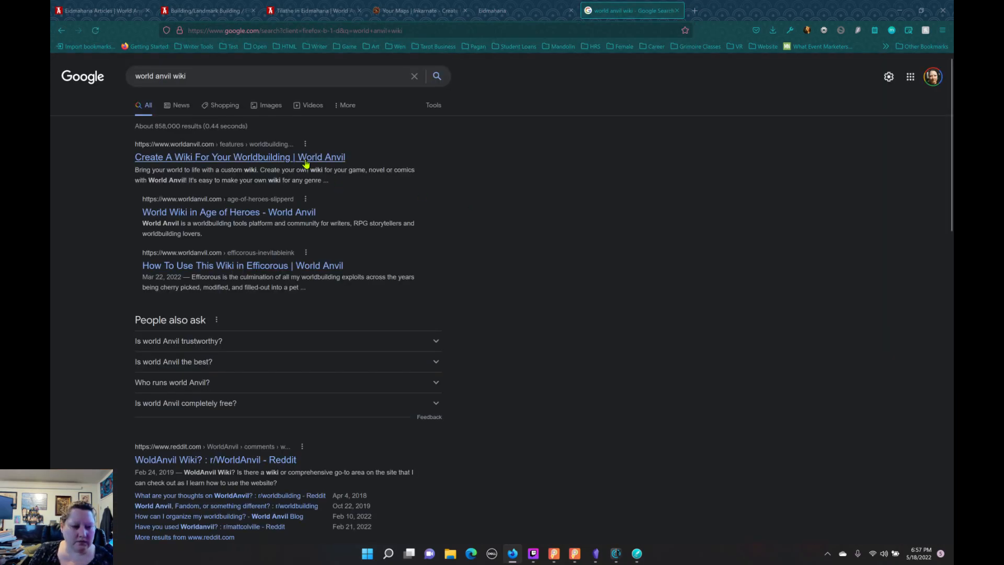
# Step: Skim World Anvil's page on creating a worldbuilding wiki, then go back and look through the other search results
pyautogui.click(308, 159)
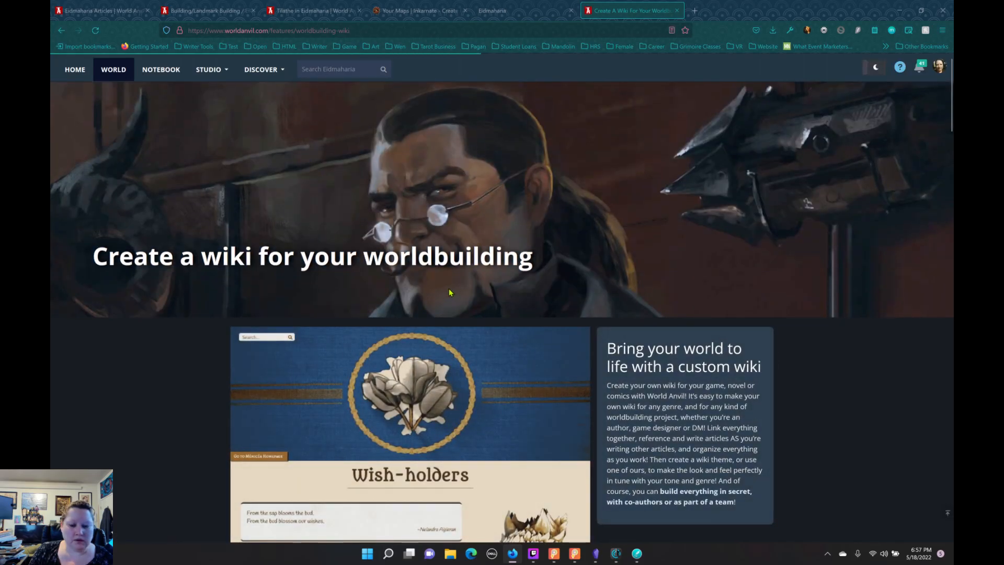
pyautogui.scroll(-5, 439, 298)
pyautogui.scroll(-4, 434, 293)
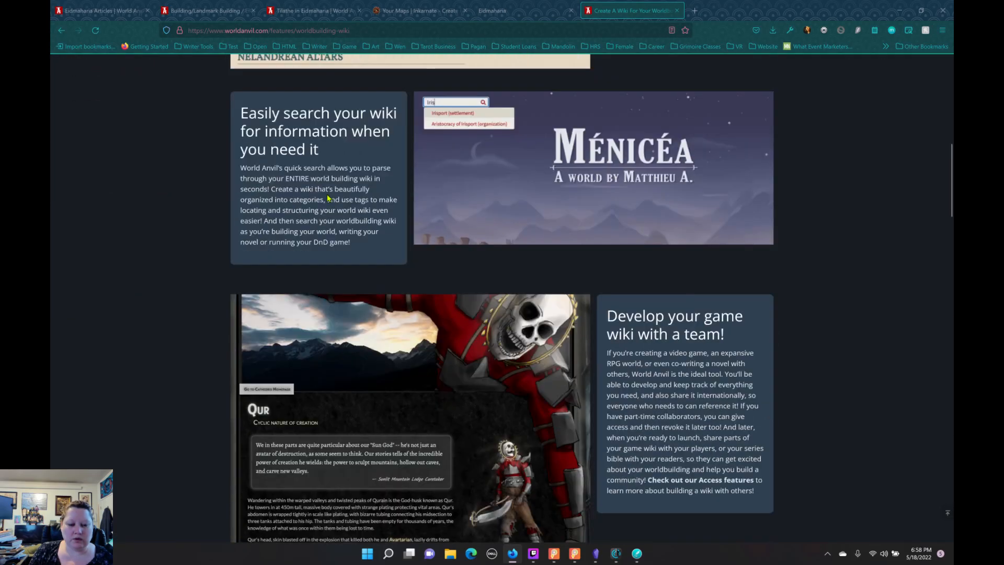
pyautogui.hotkey('alt', 'Left')
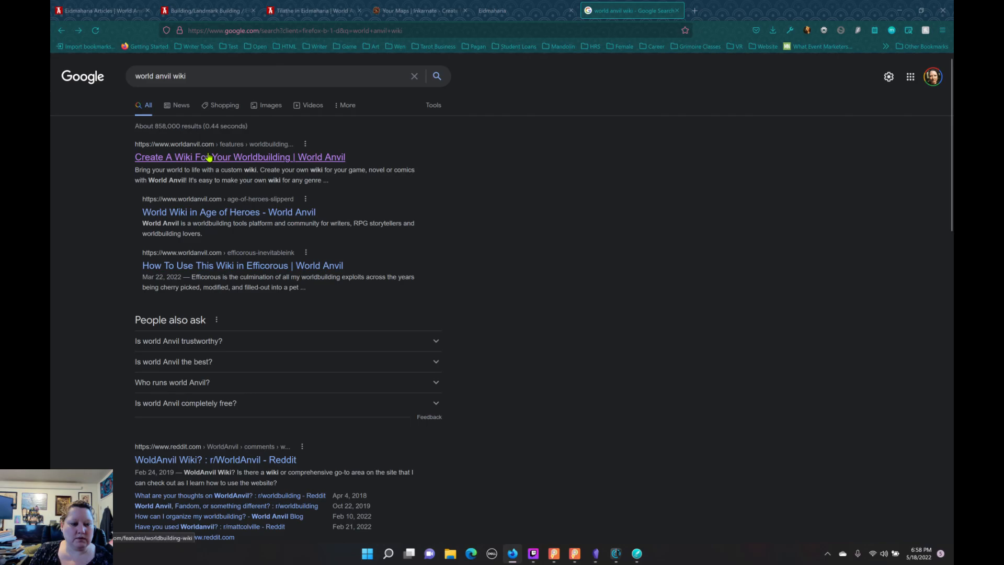
pyautogui.scroll(-5, 397, 260)
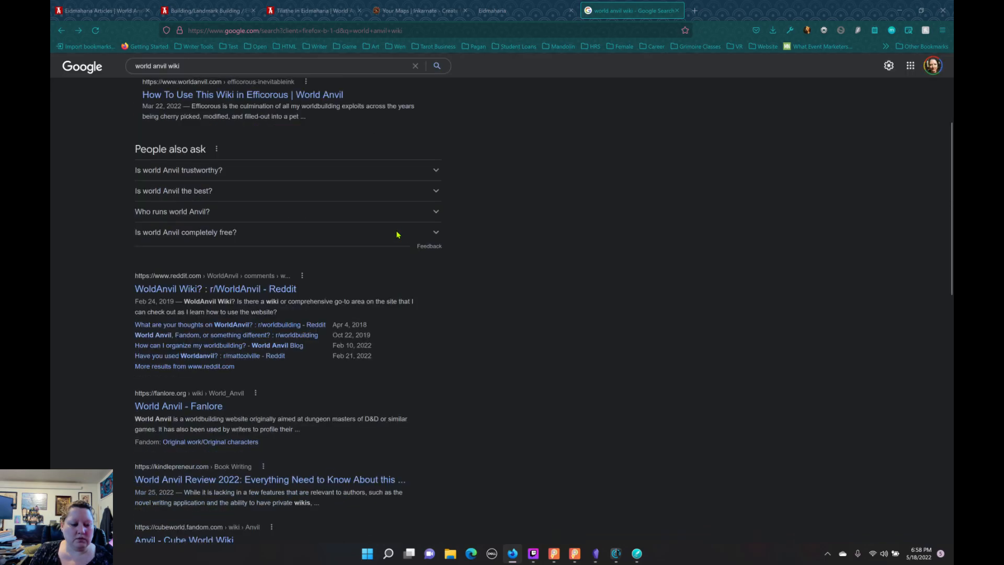
pyautogui.scroll(5, 403, 232)
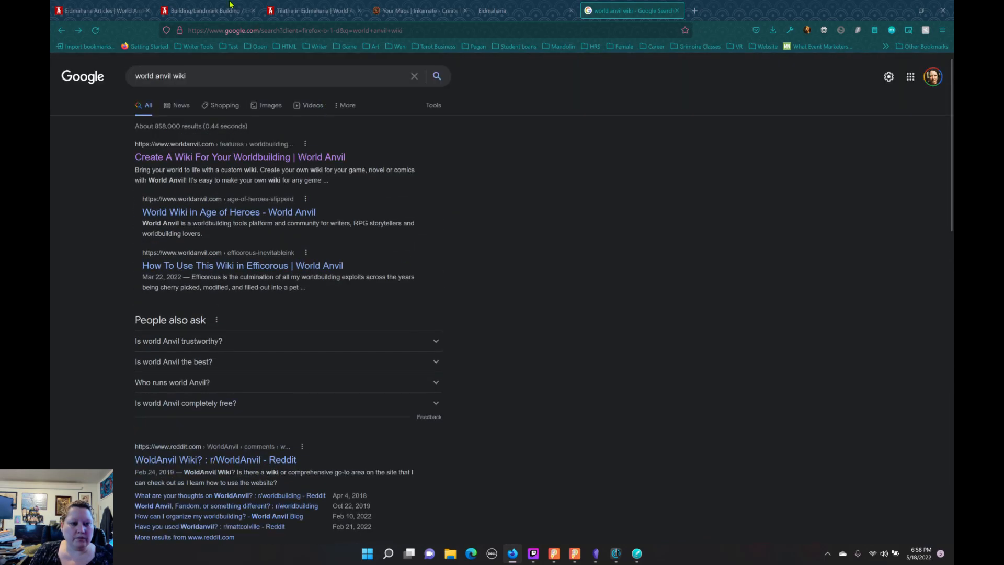
# Step: Refine the web search to "world anvil help wiki" and open the World Anvil FAQ
pyautogui.click(176, 74)
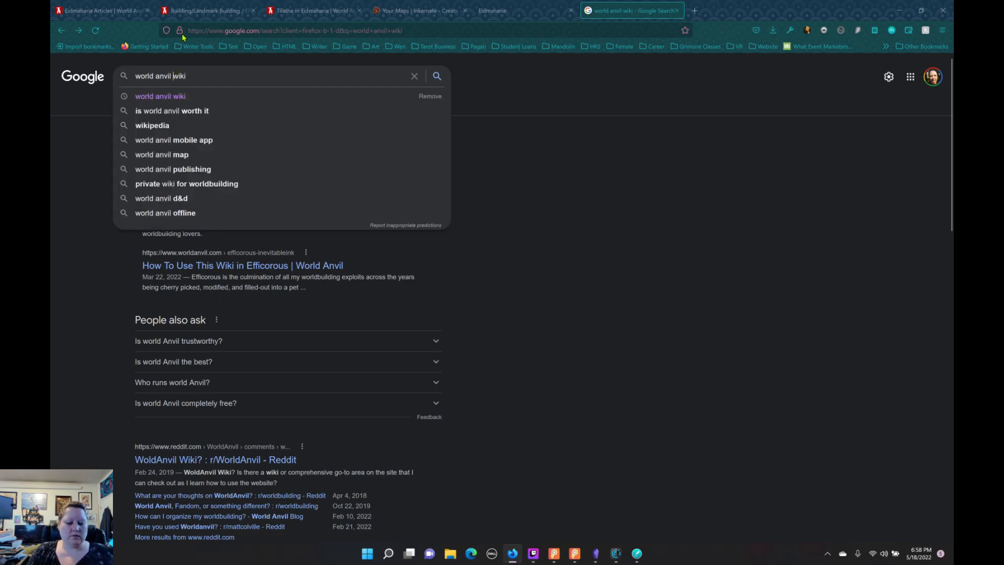
pyautogui.write('hel')
pyautogui.write('p')
pyautogui.press('Return')
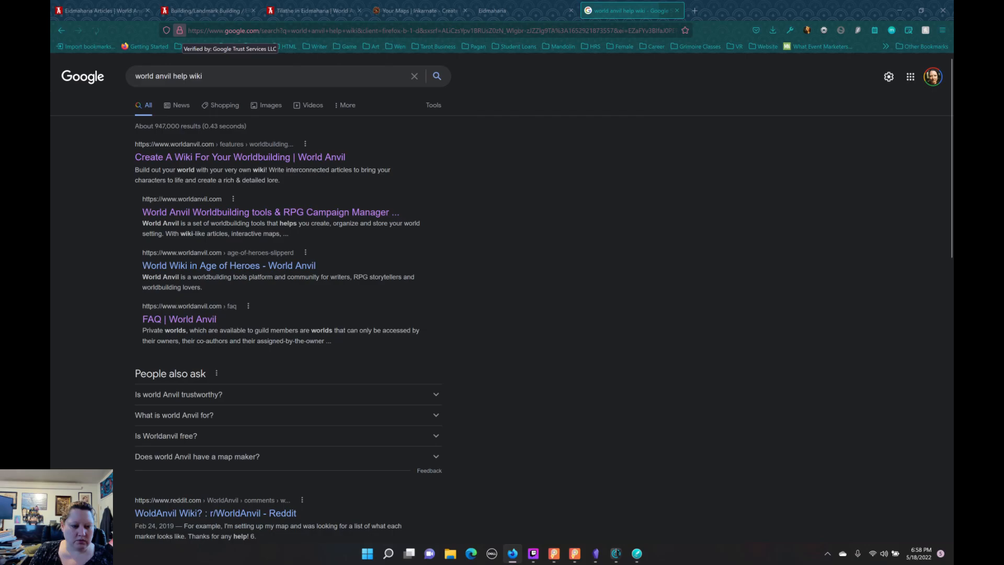
pyautogui.click(201, 319)
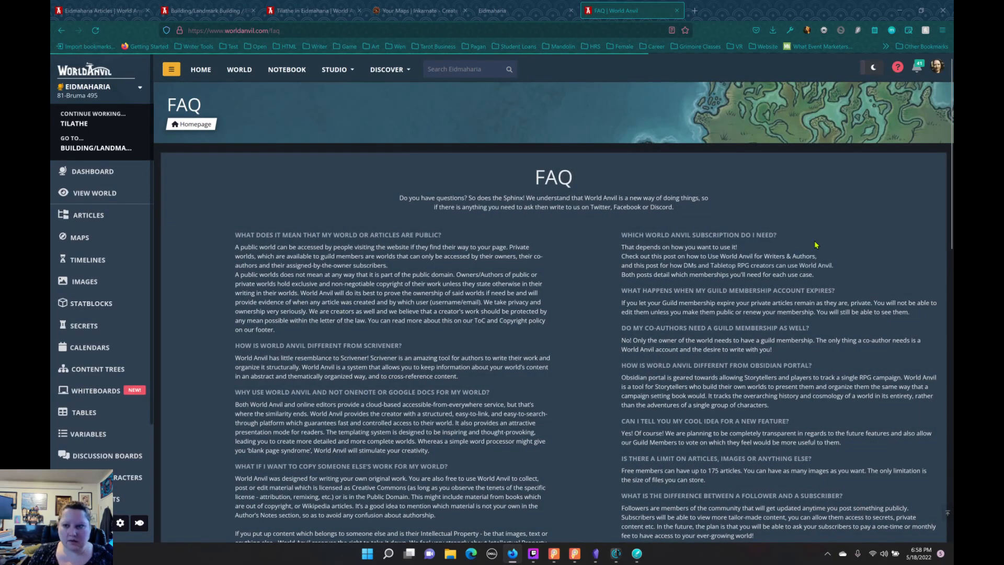
# Step: Open World Anvil's global dashboard and look through its news, development updates and user stream for help resources
pyautogui.click(85, 74)
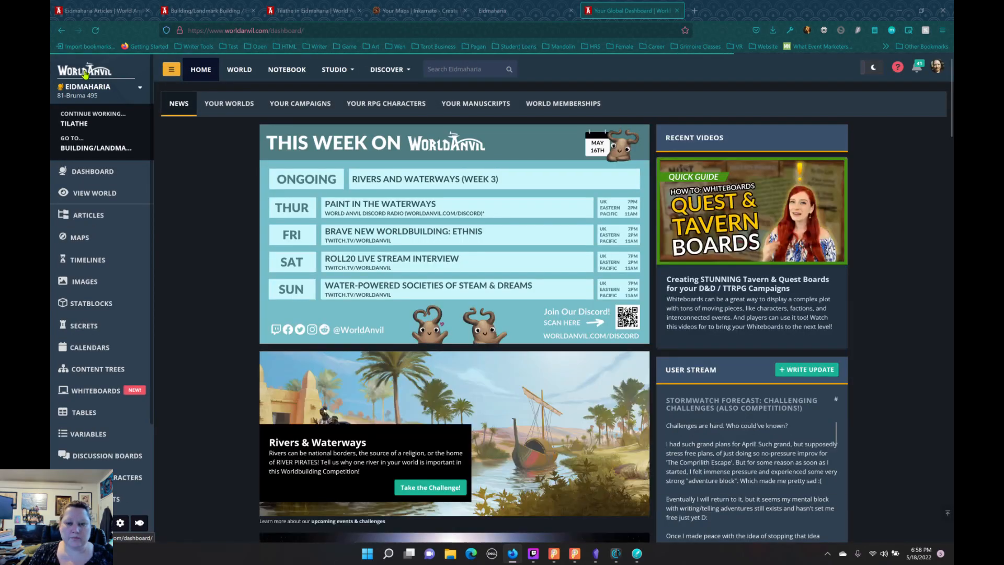
pyautogui.scroll(-8, 760, 334)
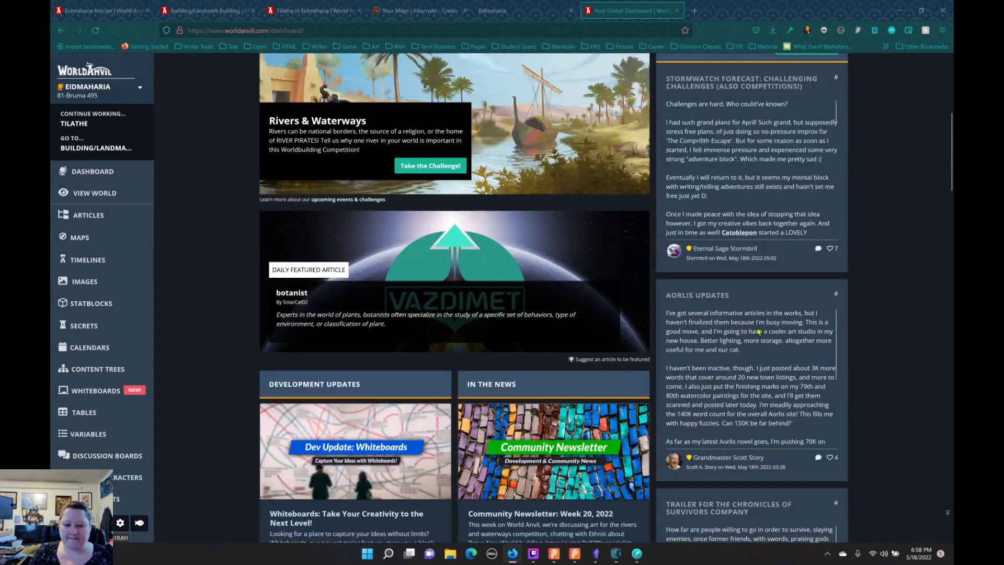
pyautogui.scroll(-10, 760, 331)
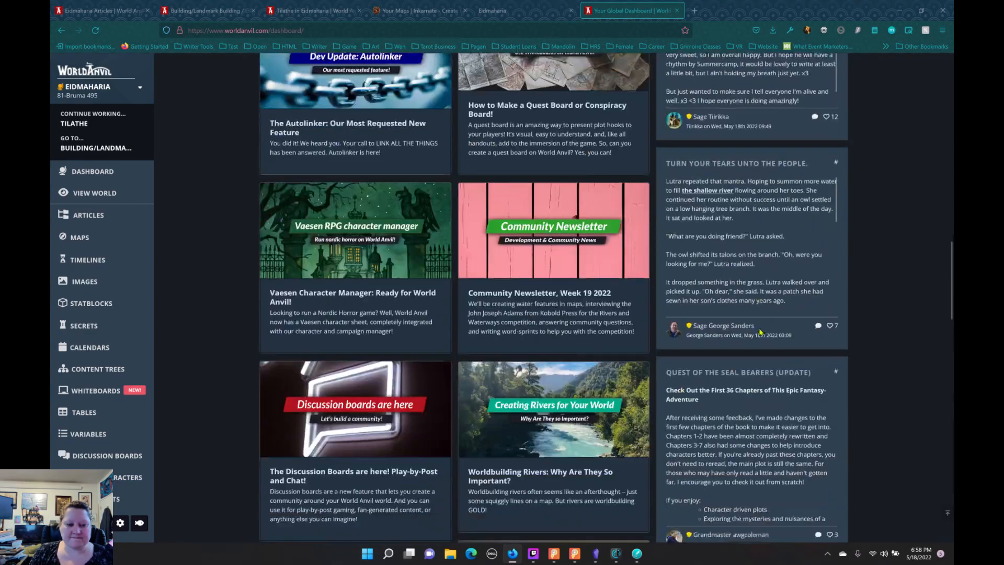
pyautogui.scroll(-8, 761, 333)
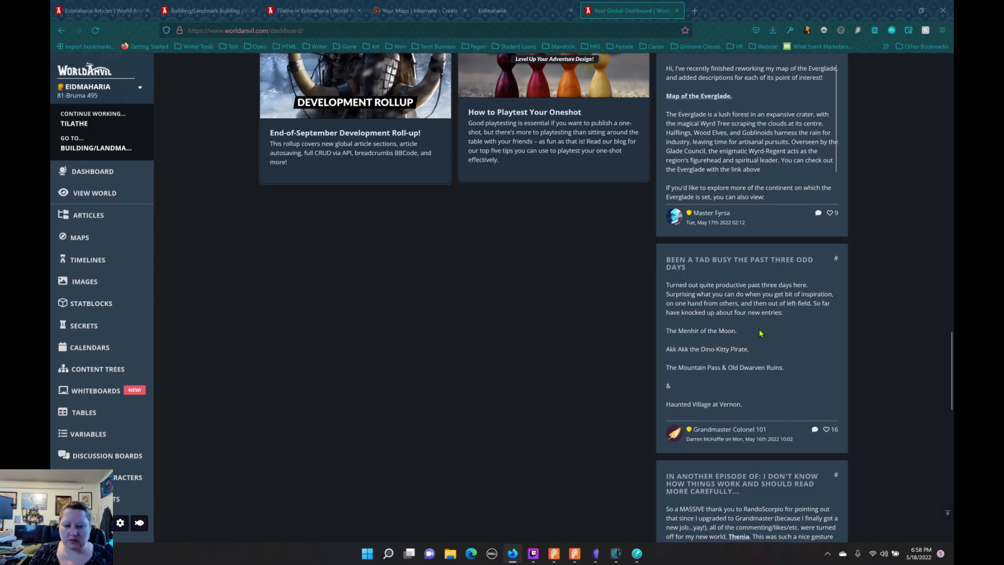
pyautogui.scroll(-3, 760, 333)
pyautogui.scroll(7, 763, 335)
pyautogui.scroll(15, 764, 337)
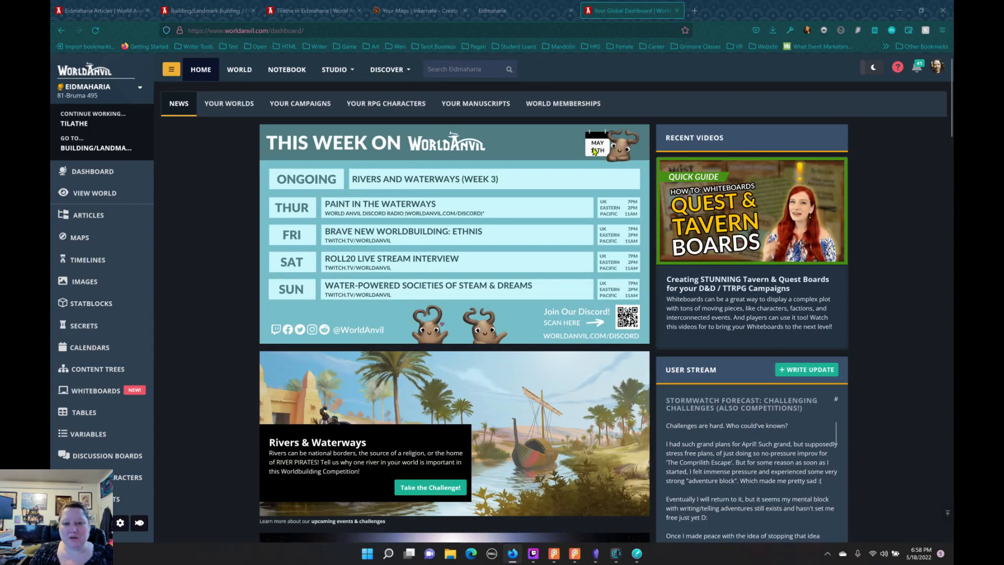
# Step: Check the Discover, Studio and account options and the world's navigation links for a route to the help documentation
pyautogui.click(390, 73)
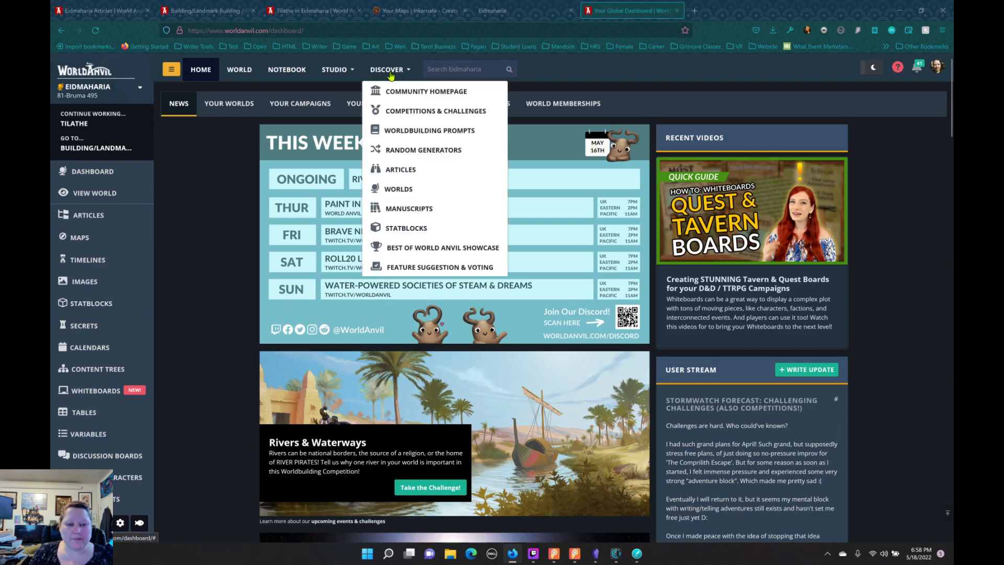
pyautogui.click(332, 78)
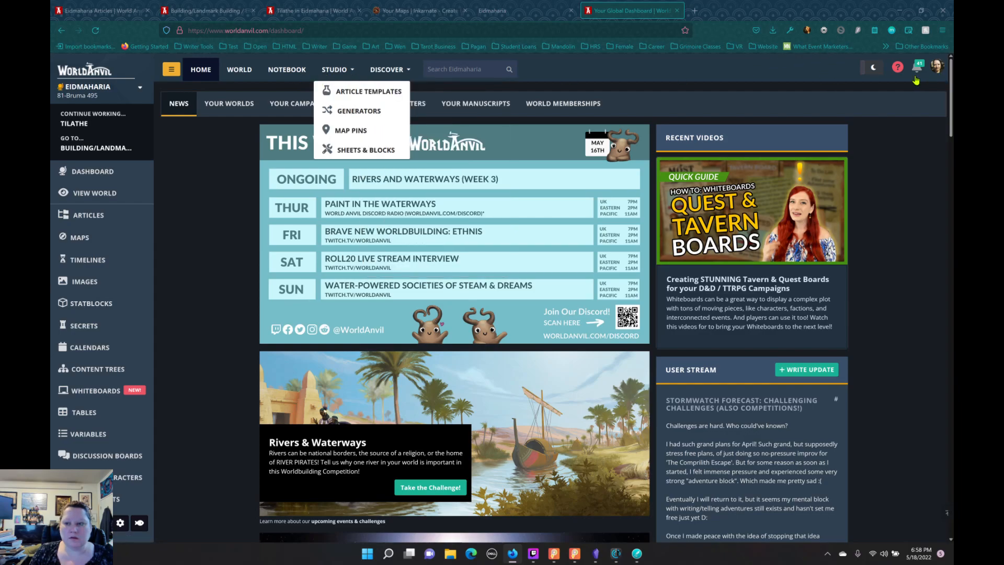
pyautogui.click(936, 74)
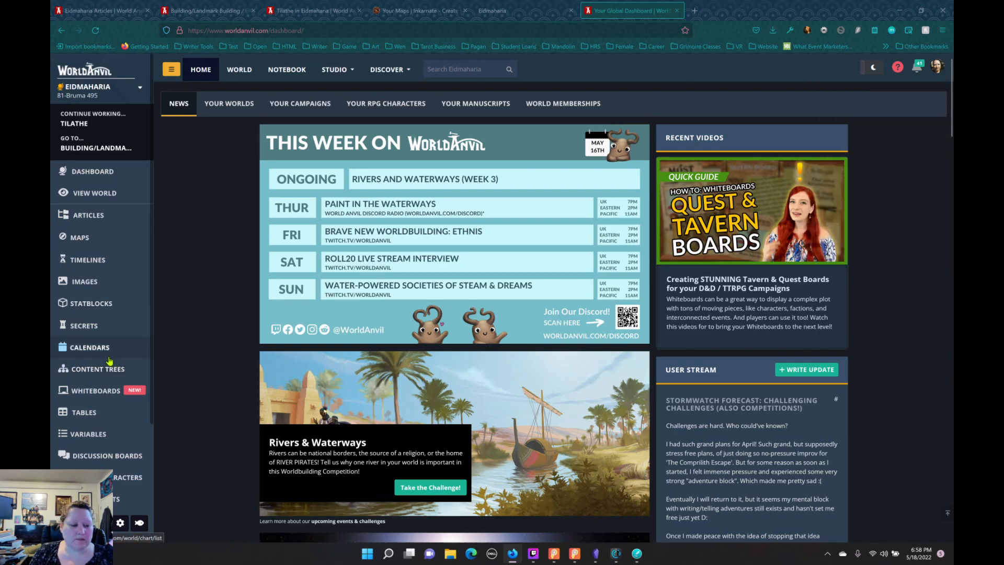
pyautogui.scroll(-5, 109, 361)
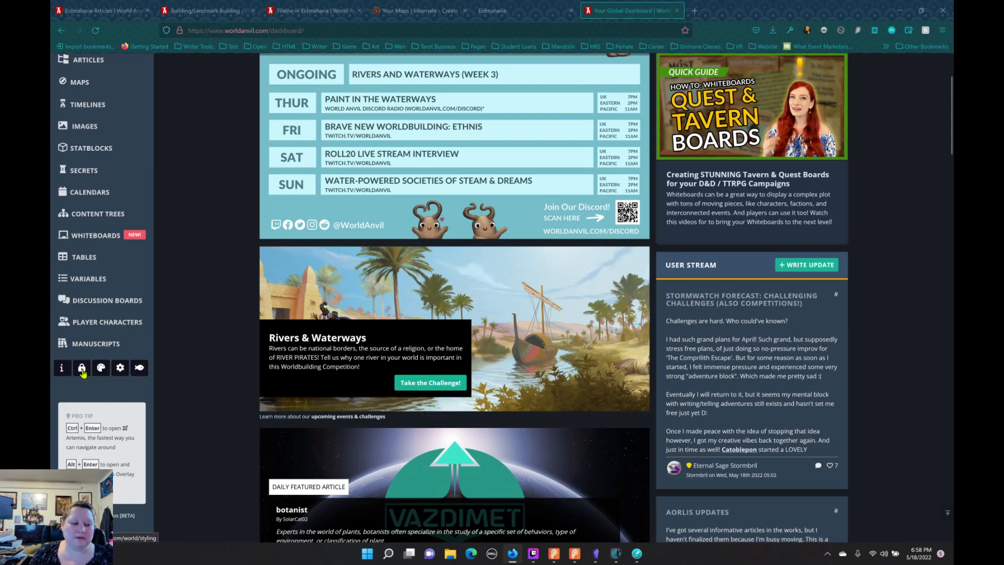
pyautogui.scroll(2, 190, 318)
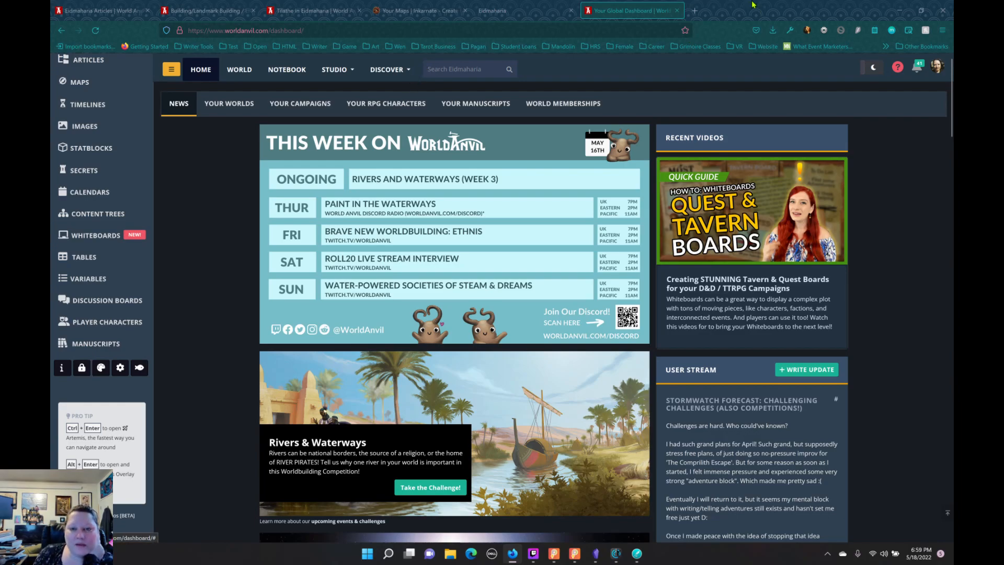
# Step: Return to the web search, shorten the query to "world anvil help" and open World Anvil's Help page
pyautogui.click(532, 16)
pyautogui.click(600, 12)
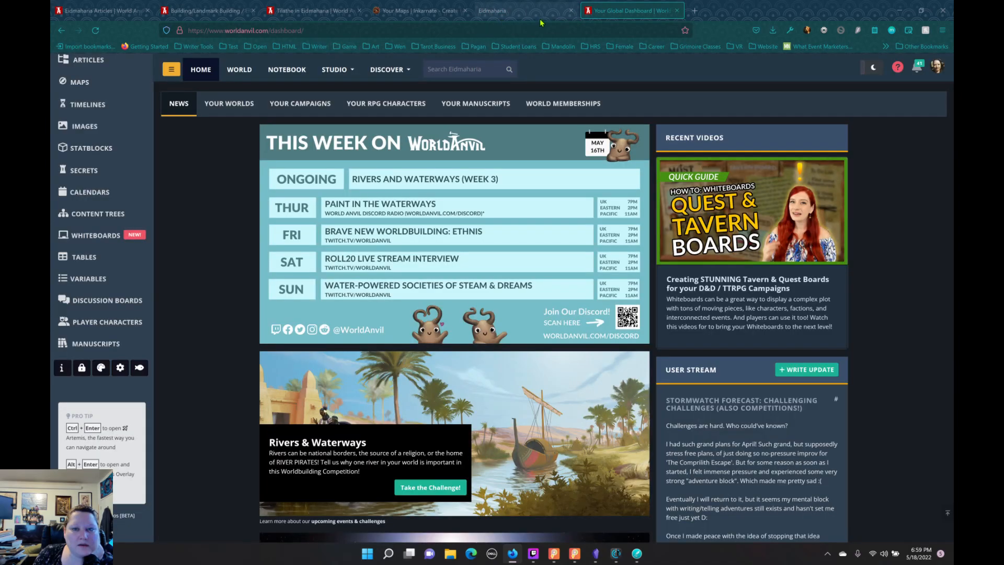
pyautogui.click(344, 31)
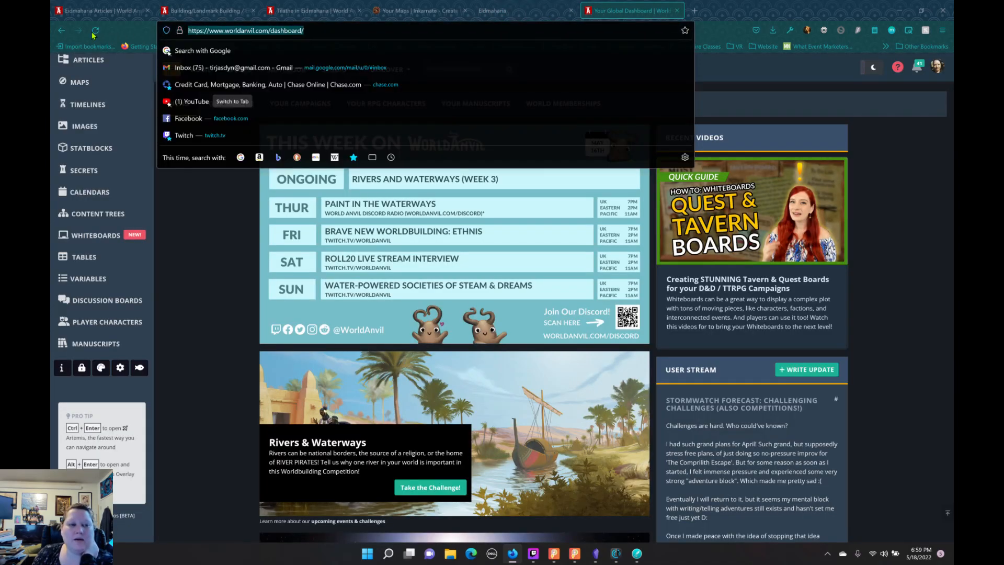
pyautogui.click(61, 33)
pyautogui.click(61, 33)
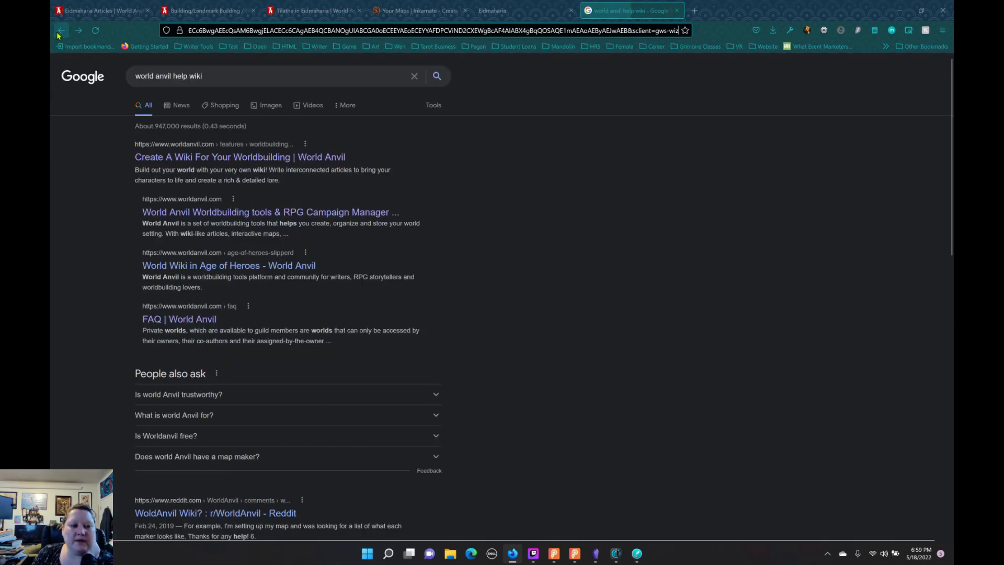
pyautogui.doubleClick(196, 75)
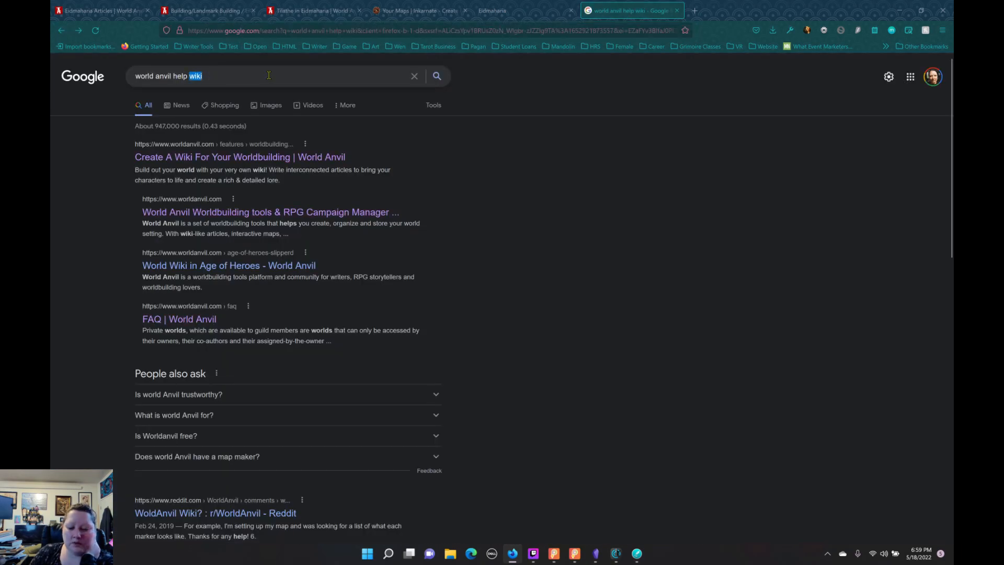
pyautogui.press('BackSpace')
pyautogui.press('Return')
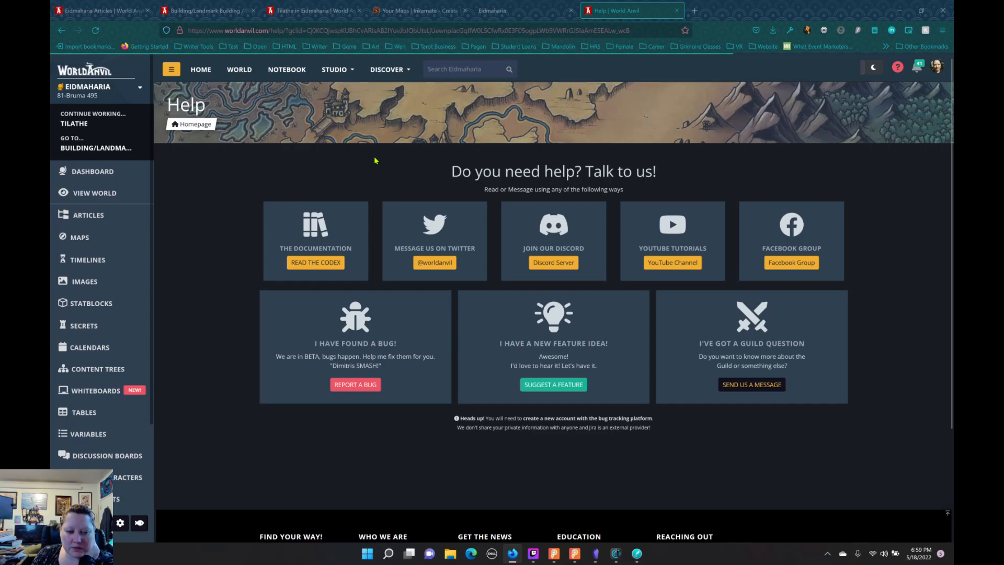
# Step: Open the World Anvil Codex documentation and skim its homepage for guide topics and role-based workflow guides
pyautogui.click(314, 262)
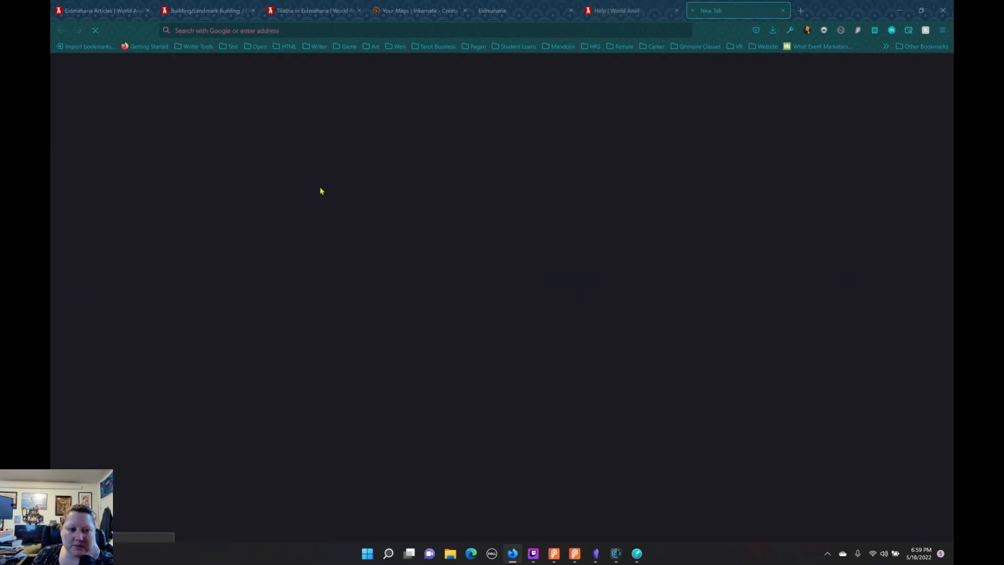
pyautogui.scroll(-6, 421, 272)
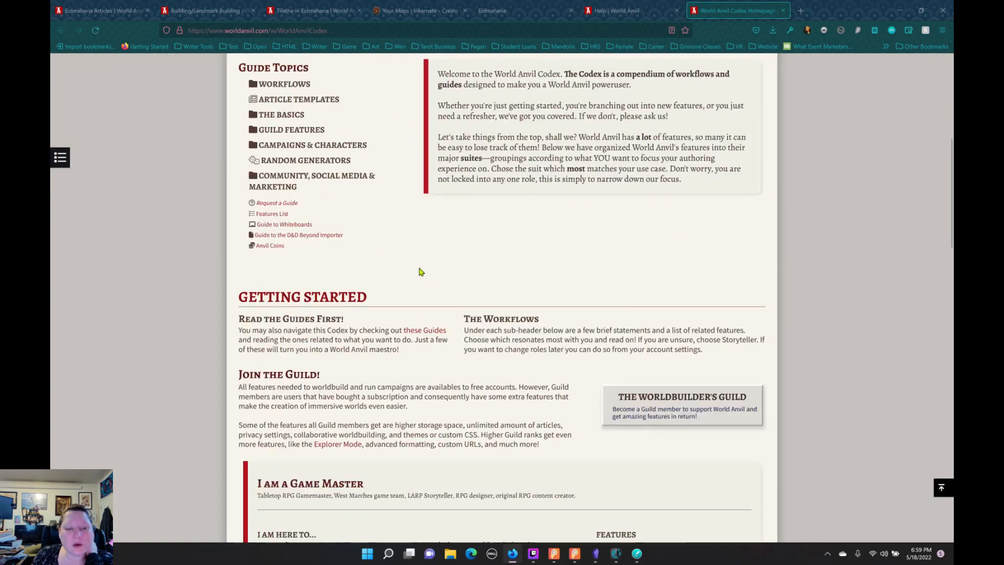
pyautogui.scroll(-3, 422, 272)
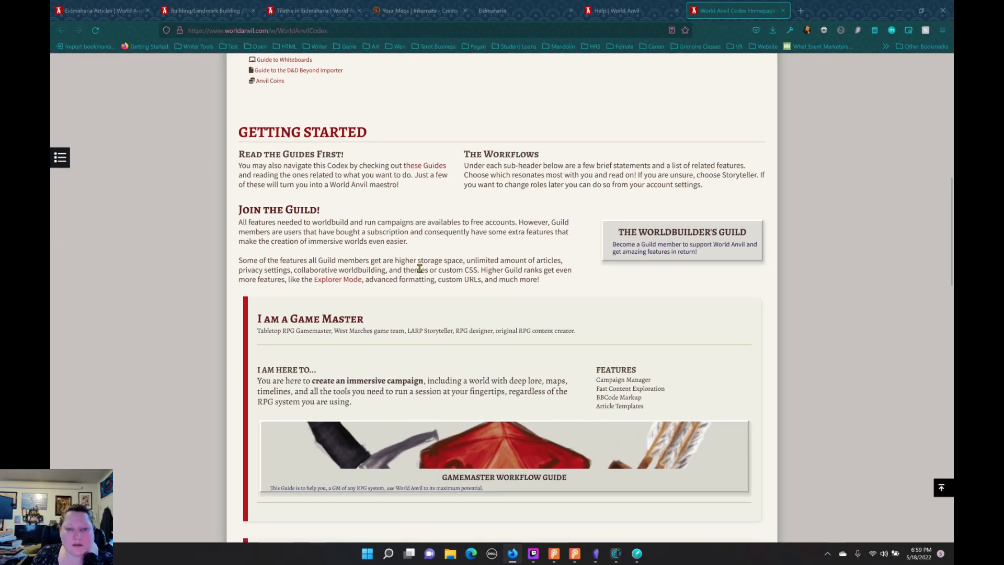
pyautogui.scroll(-10, 420, 268)
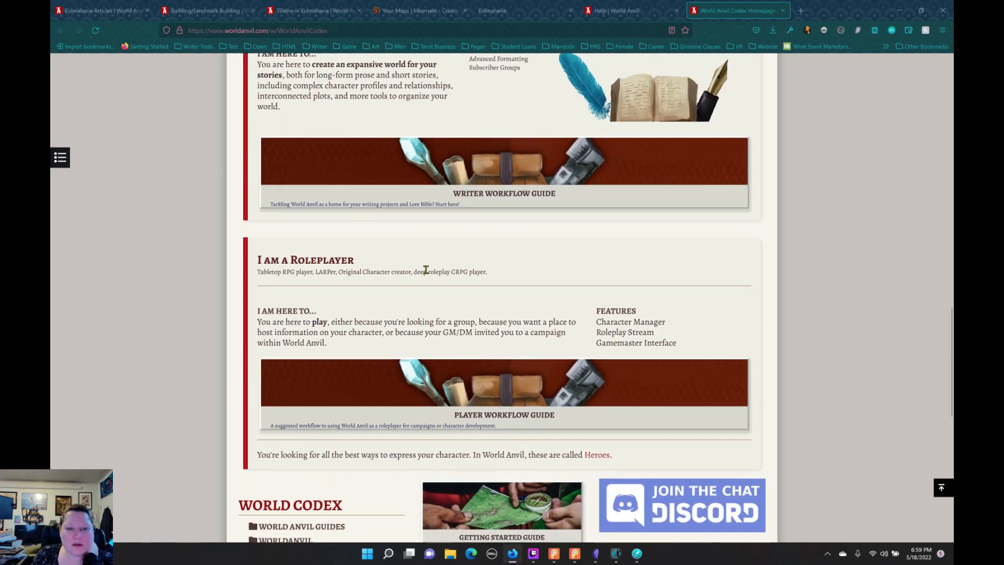
pyautogui.scroll(2, 426, 269)
pyautogui.moveTo(448, 306)
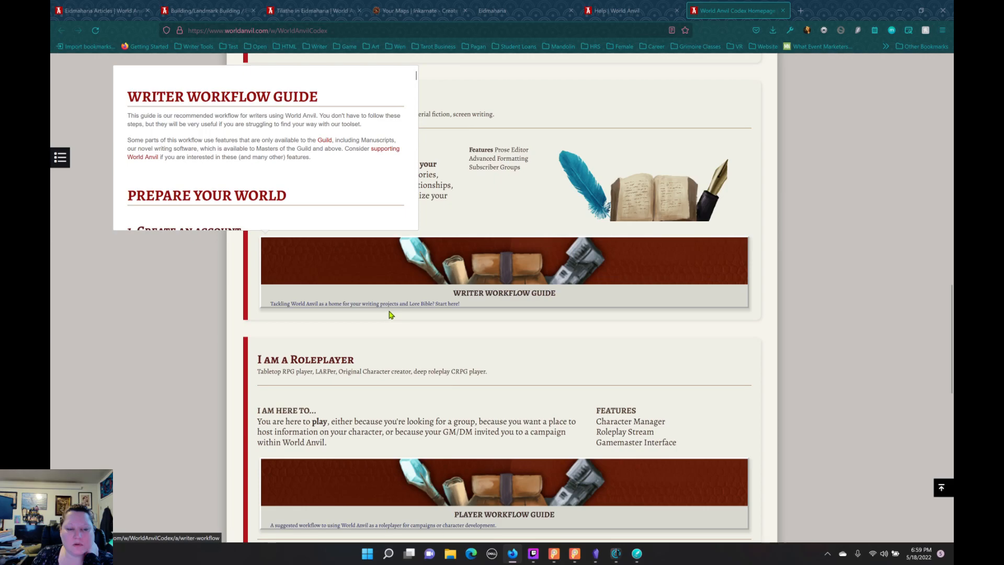
pyautogui.scroll(-6, 393, 308)
pyautogui.scroll(3, 397, 301)
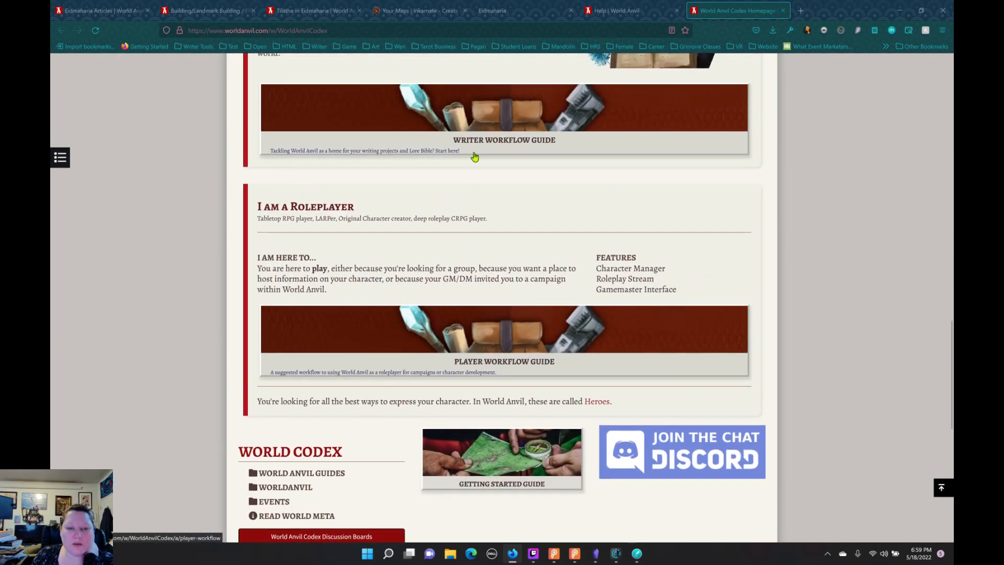
# Step: Open the Writer Workflow Guide and read its advice on preparing a world, plotting and pantsing
pyautogui.click(491, 145)
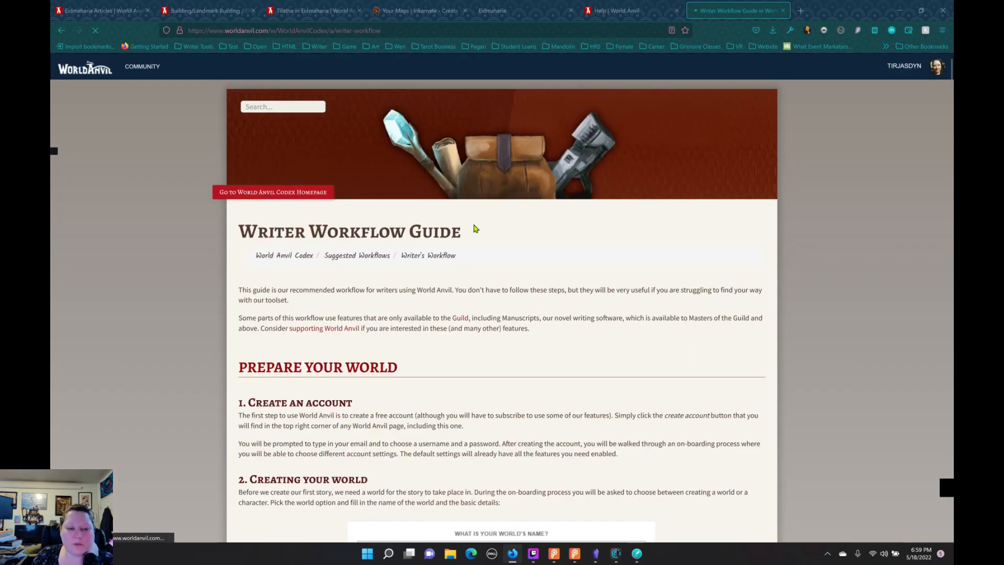
pyautogui.scroll(-12, 475, 229)
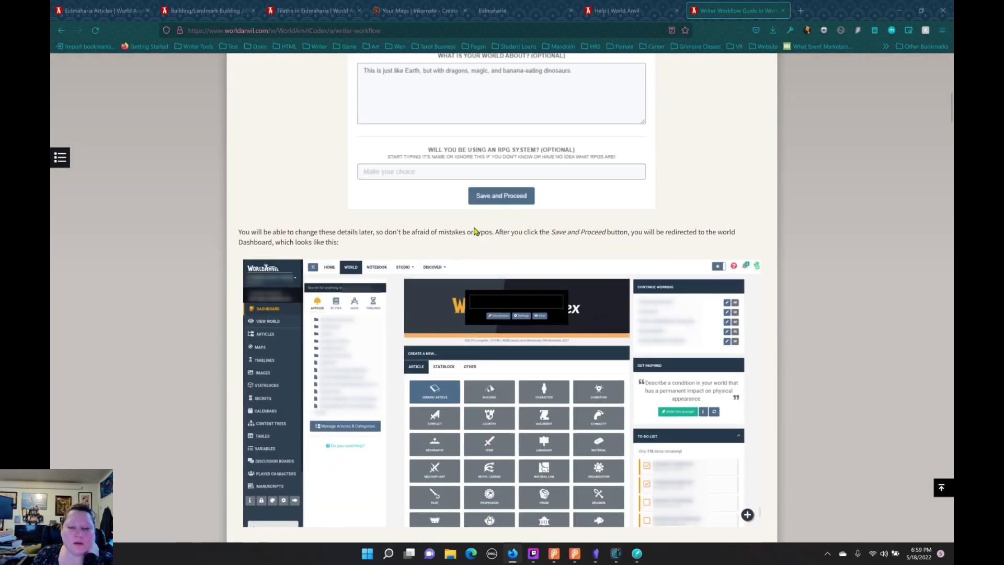
pyautogui.scroll(-3, 475, 230)
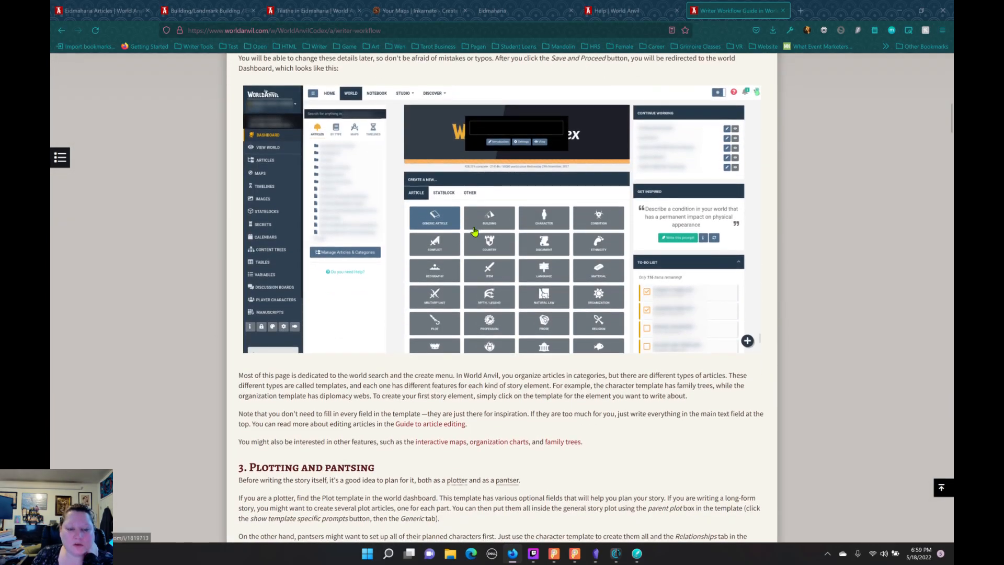
pyautogui.scroll(-5, 474, 231)
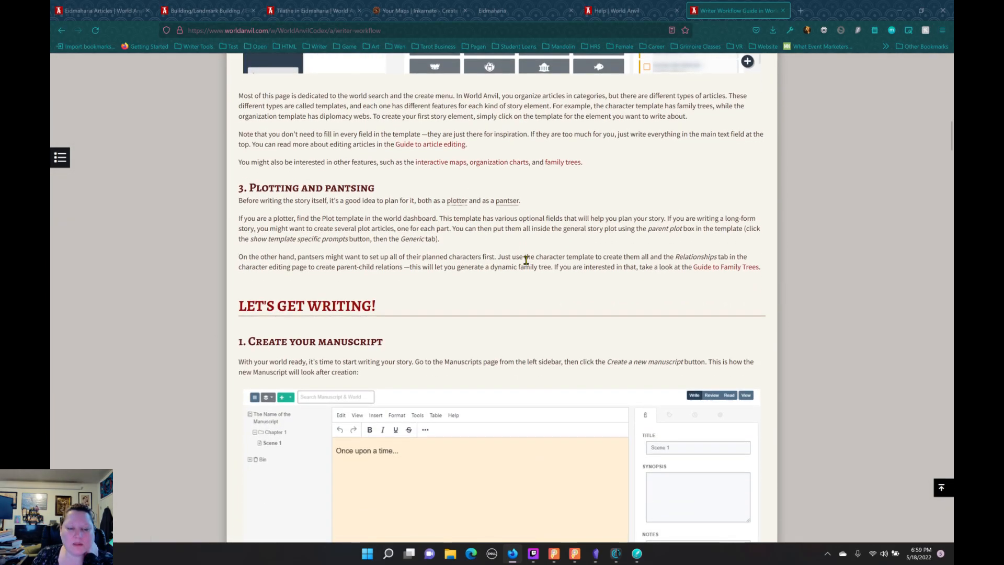
pyautogui.scroll(-5, 527, 261)
pyautogui.scroll(4, 526, 259)
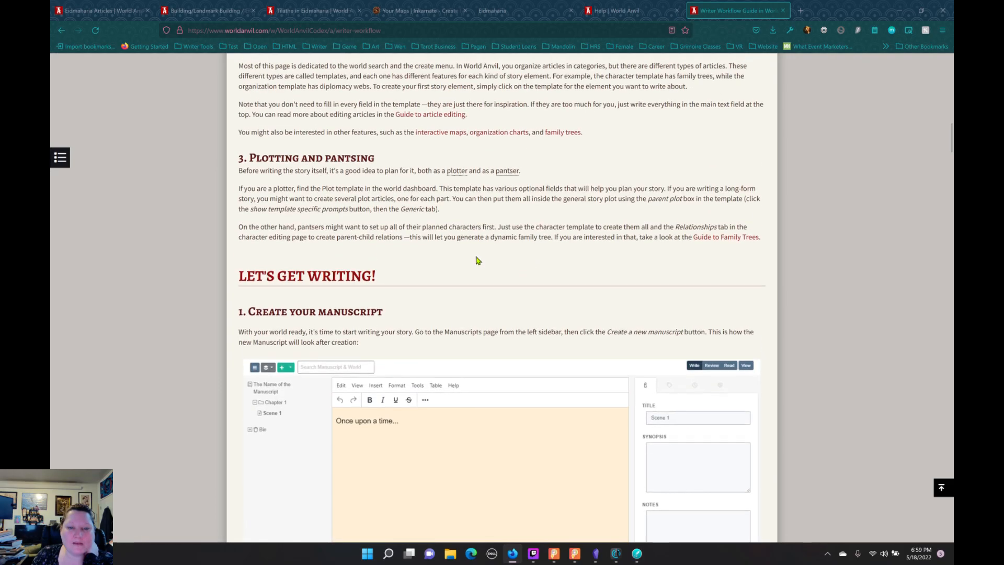
pyautogui.scroll(-3, 537, 233)
pyautogui.scroll(4, 538, 235)
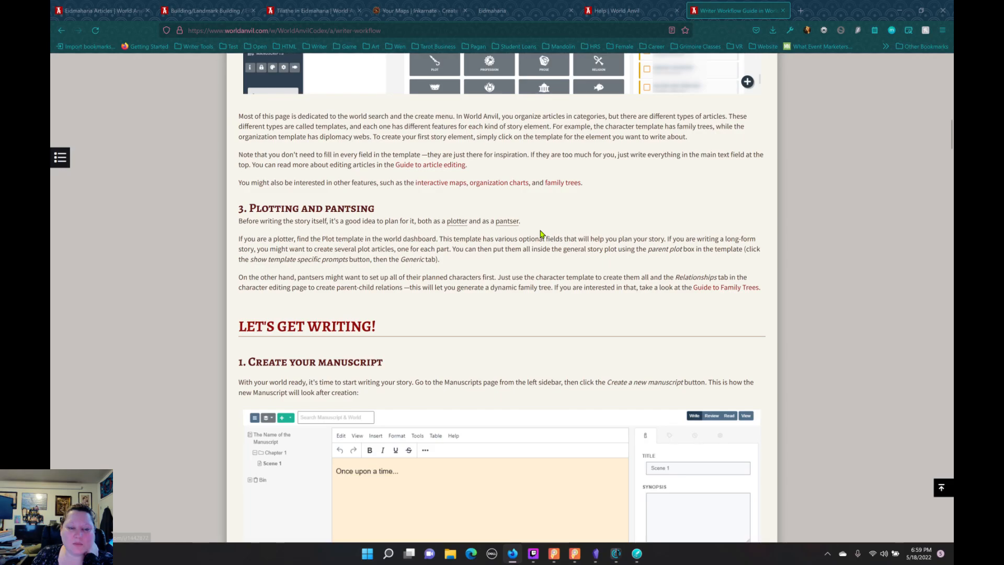
# Step: Read the guide's manuscript sections on creating, organizing, world integration, editing and publishing
pyautogui.scroll(-4, 541, 233)
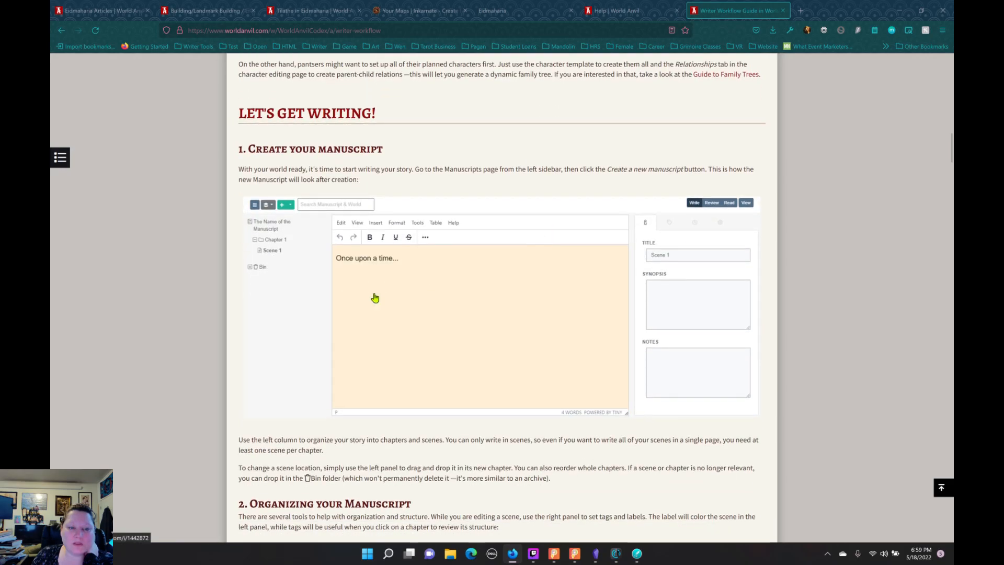
pyautogui.scroll(-3, 519, 300)
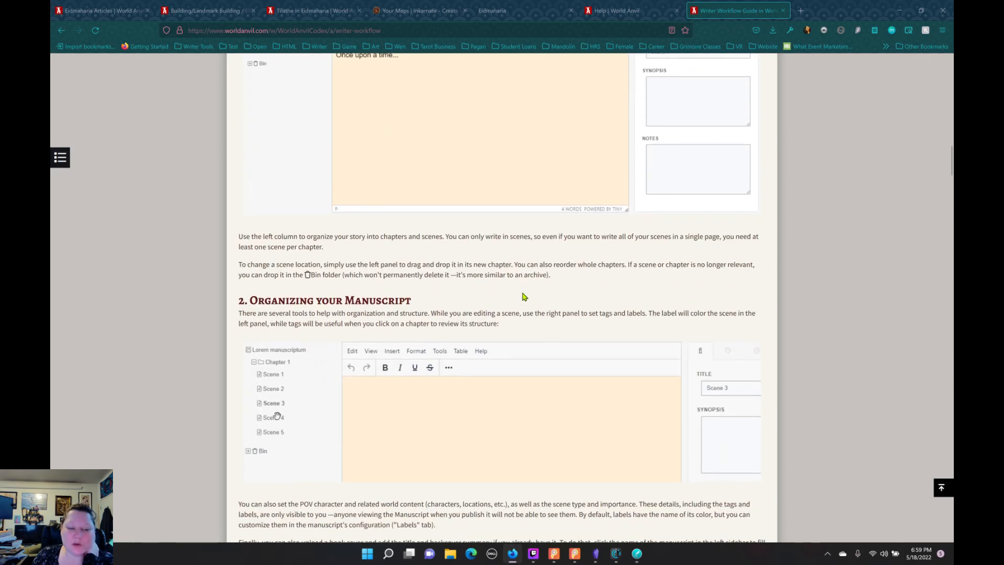
pyautogui.scroll(-8, 519, 296)
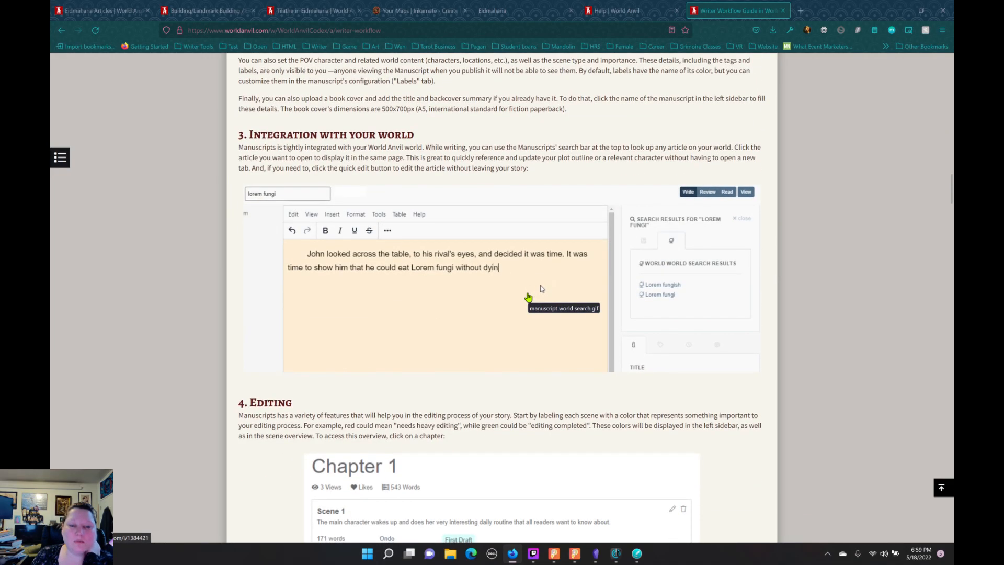
pyautogui.scroll(-4, 528, 297)
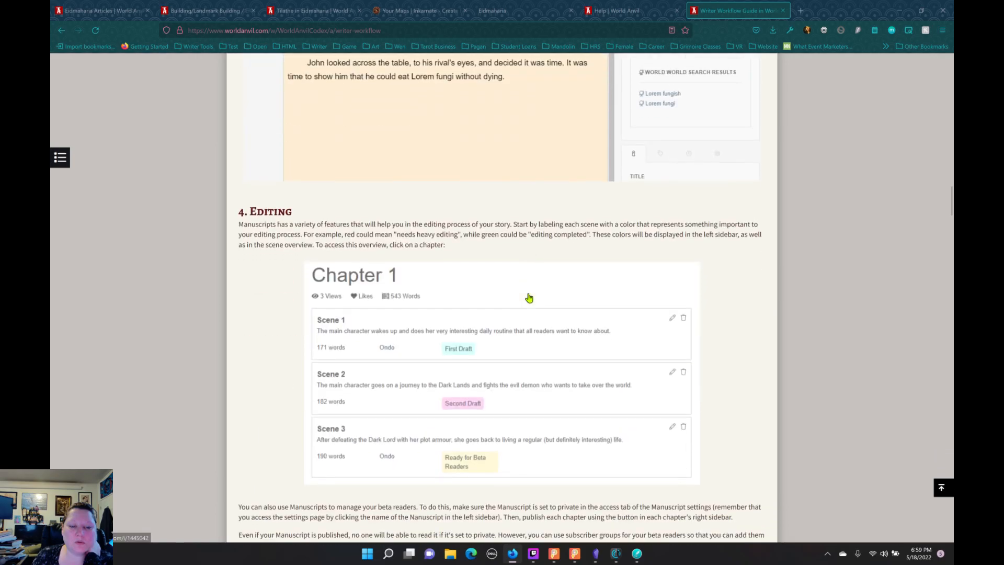
pyautogui.scroll(-5, 530, 297)
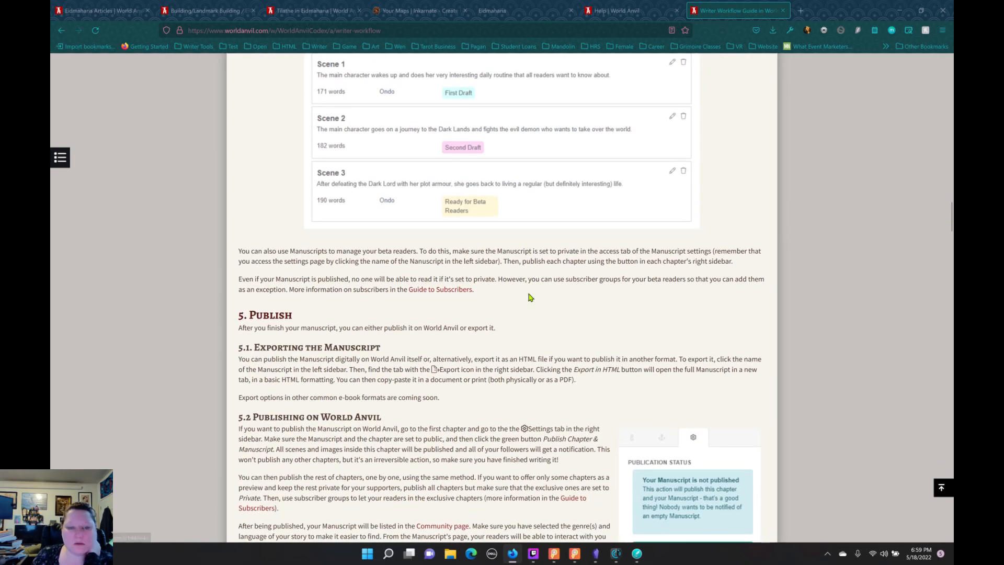
pyautogui.scroll(4, 530, 296)
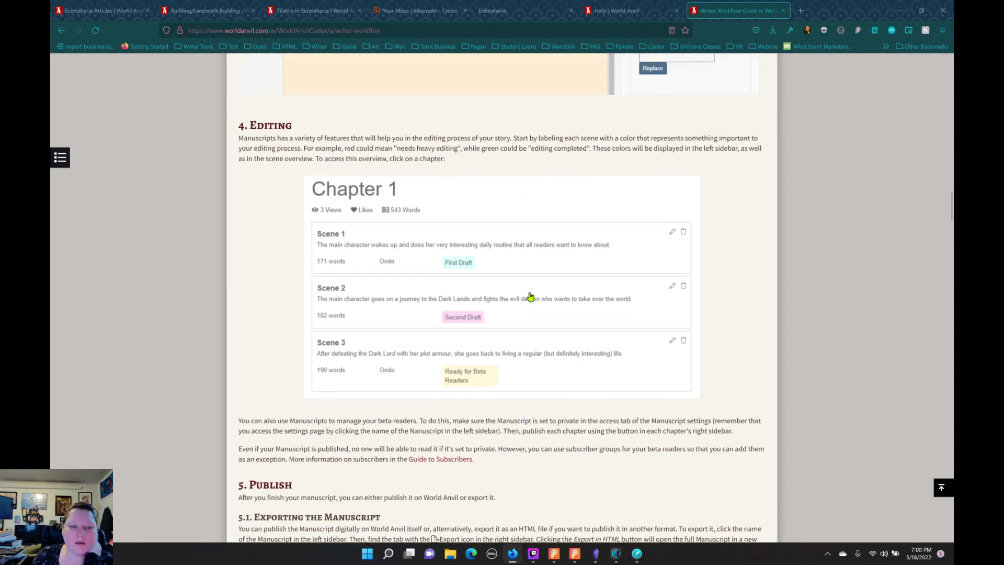
pyautogui.scroll(-9, 529, 293)
pyautogui.scroll(-4, 530, 287)
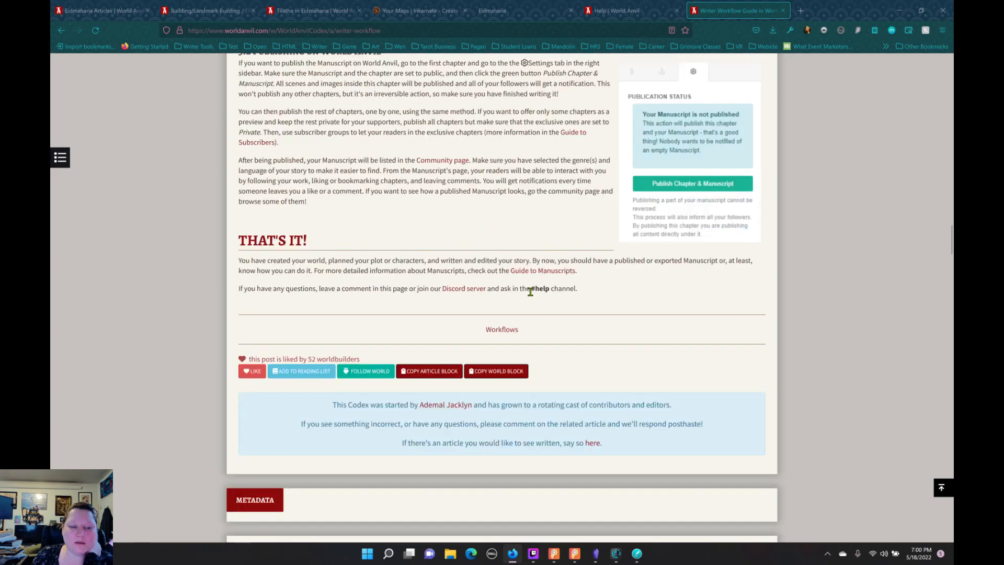
pyautogui.scroll(20, 538, 305)
pyautogui.scroll(8, 526, 202)
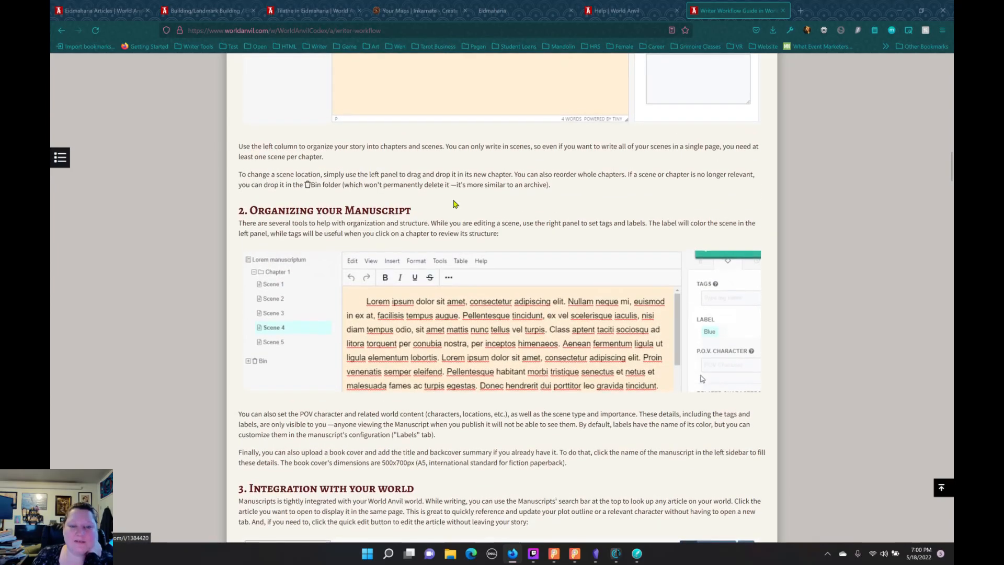
# Step: Review the Writer Workflow Guide's sections on plotting, creating a world and creating an account, back to its introduction
pyautogui.scroll(5, 526, 203)
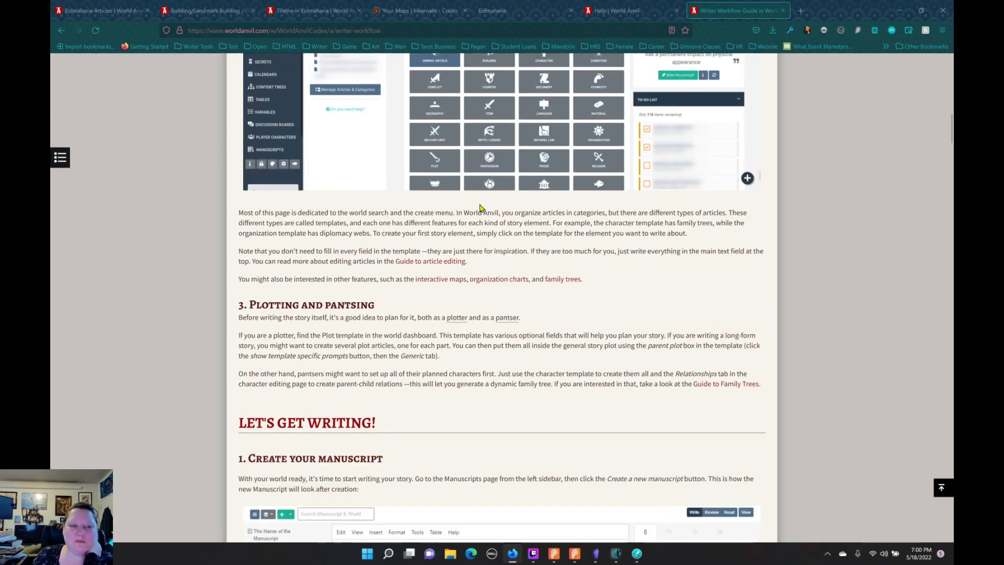
pyautogui.scroll(10, 493, 302)
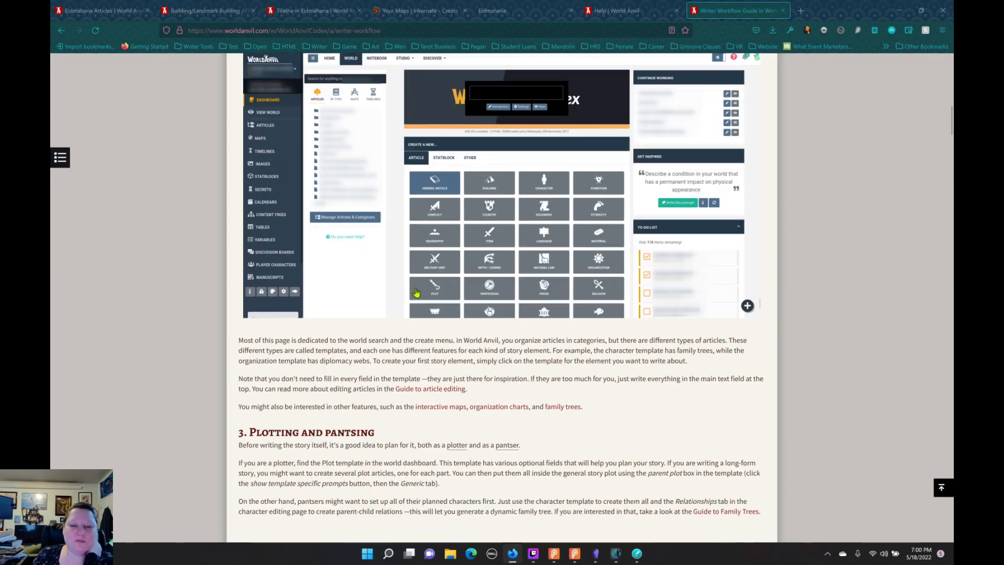
pyautogui.scroll(1, 396, 285)
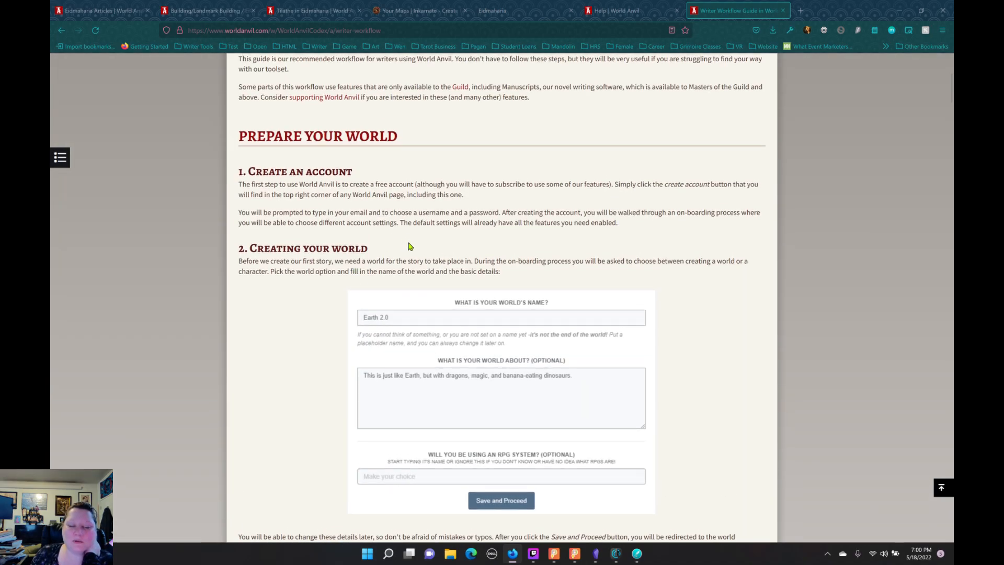
pyautogui.scroll(5, 414, 244)
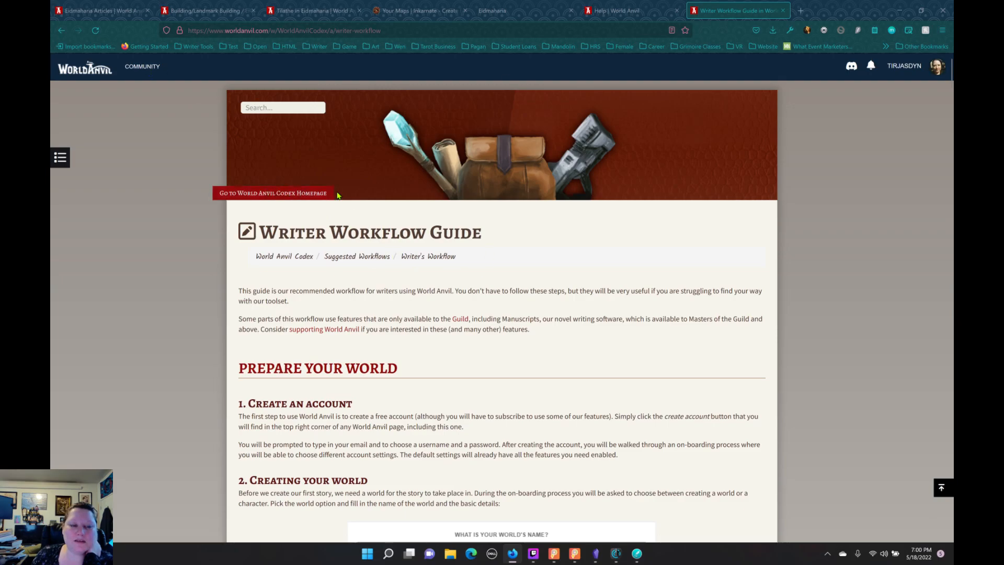
pyautogui.scroll(-5, 478, 314)
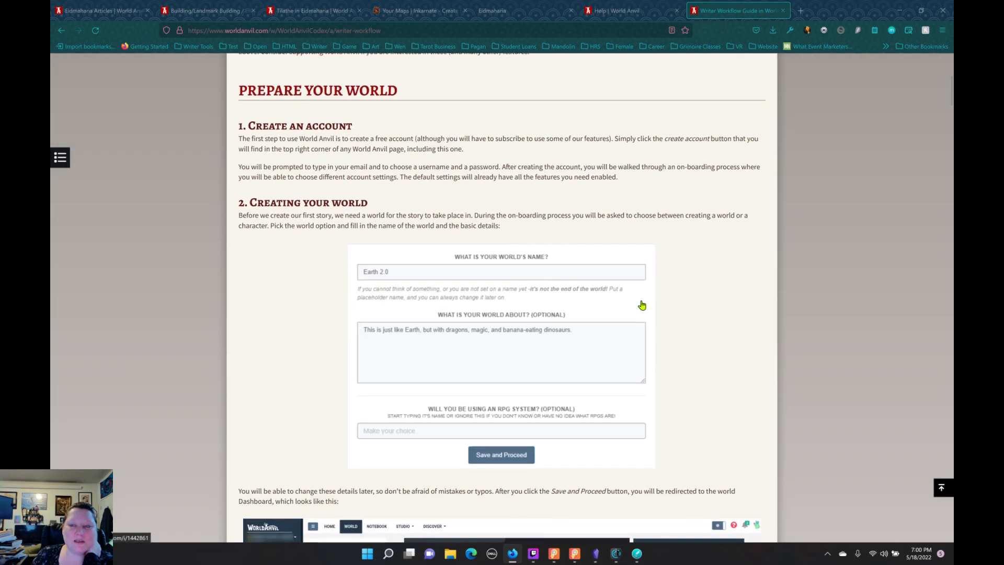
pyautogui.scroll(5, 642, 305)
# Step: Open the Articles page from World Anvil's Help page and return to the World Encyclopedia category view
pyautogui.click(605, 14)
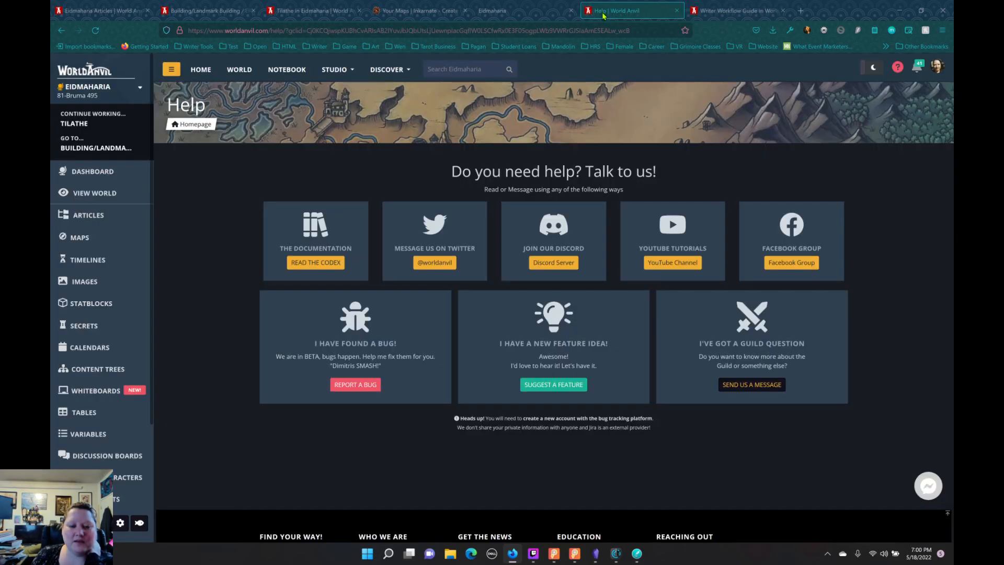
pyautogui.click(83, 215)
pyautogui.click(108, 15)
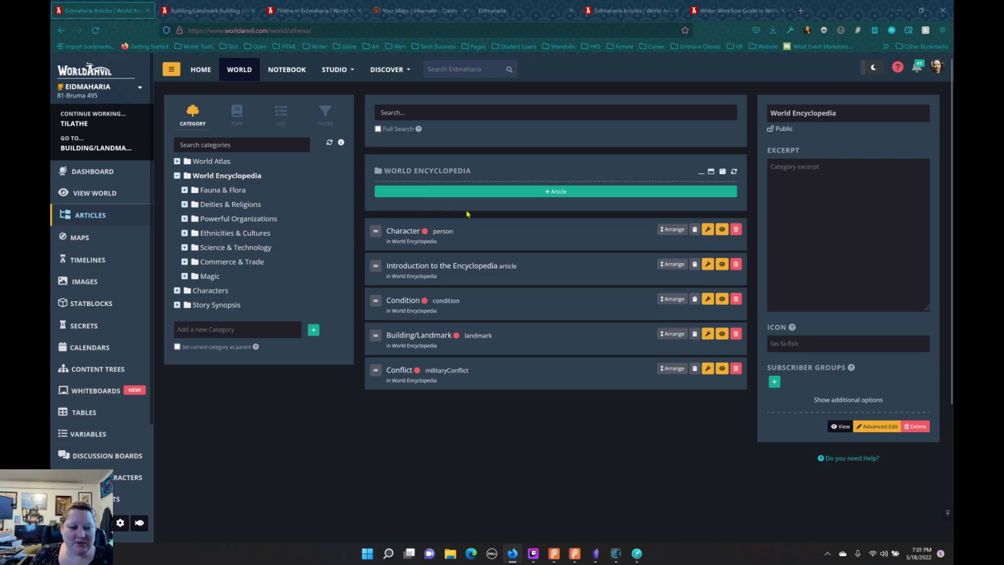
# Step: Create a public draft article titled "Document" in World Encyclopedia using the Document template
pyautogui.click(426, 192)
pyautogui.click(592, 230)
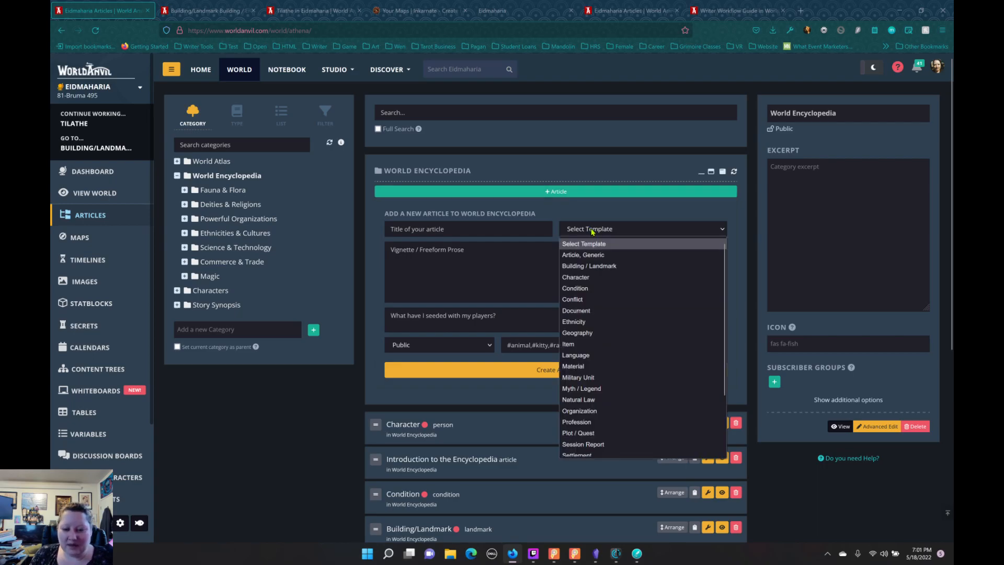
pyautogui.click(576, 311)
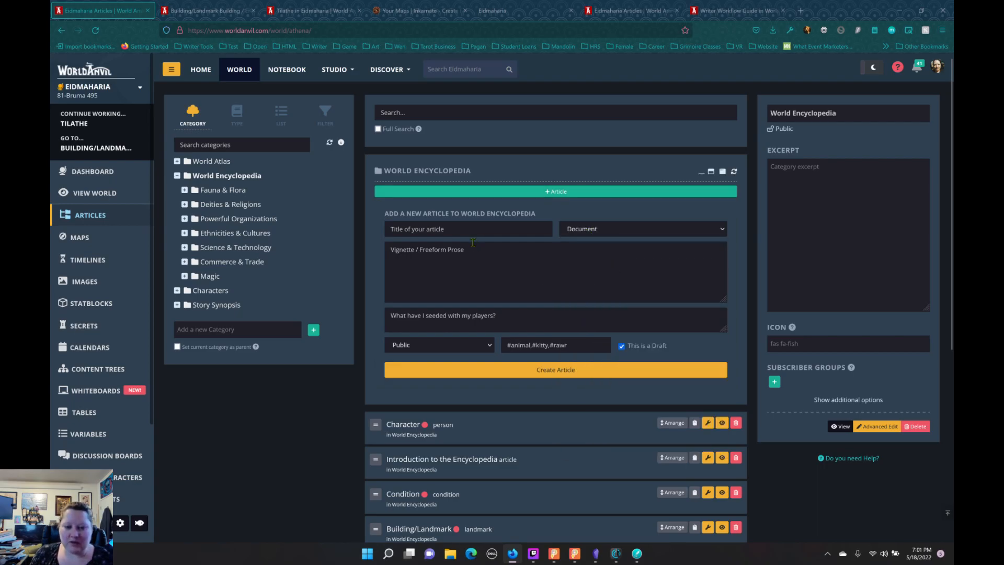
pyautogui.click(464, 232)
pyautogui.write('Do')
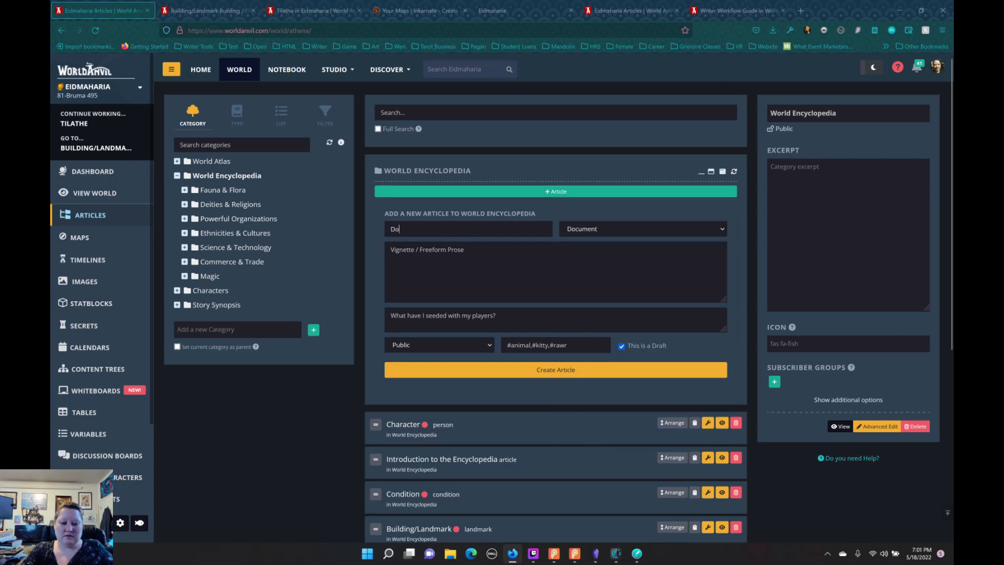
pyautogui.write('cument')
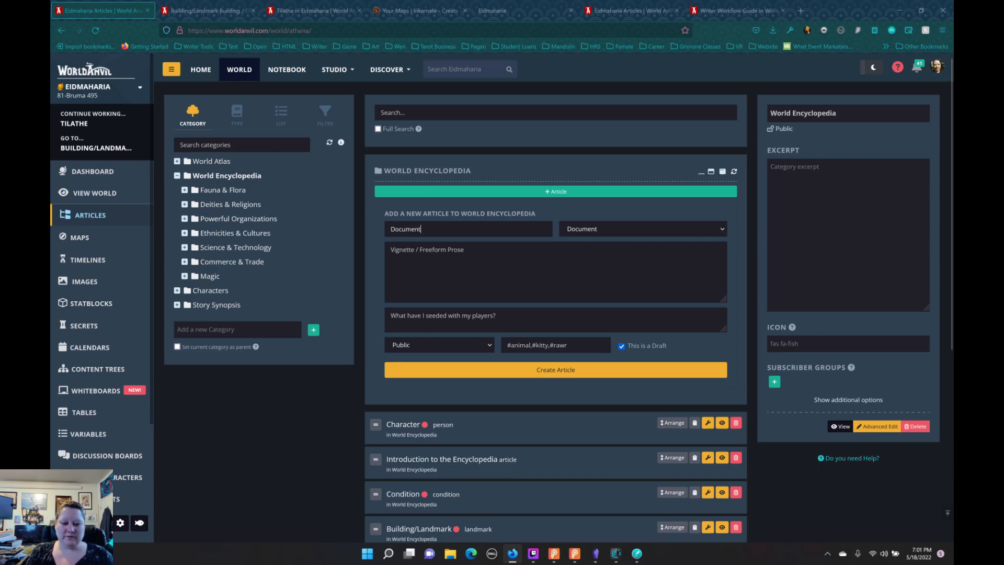
pyautogui.click(539, 373)
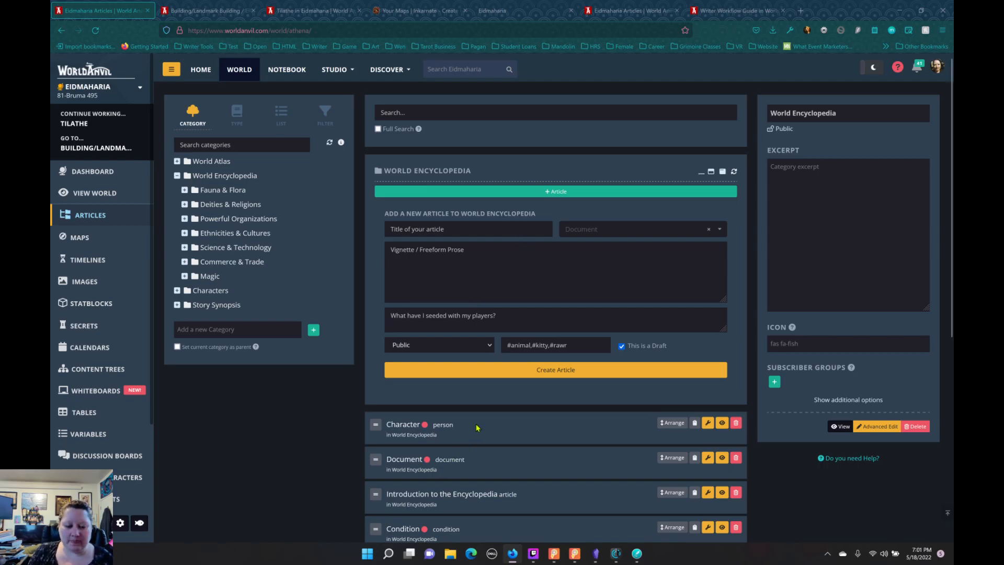
# Step: Open the Document article for editing and view its Generic template fields
pyautogui.scroll(-3, 445, 468)
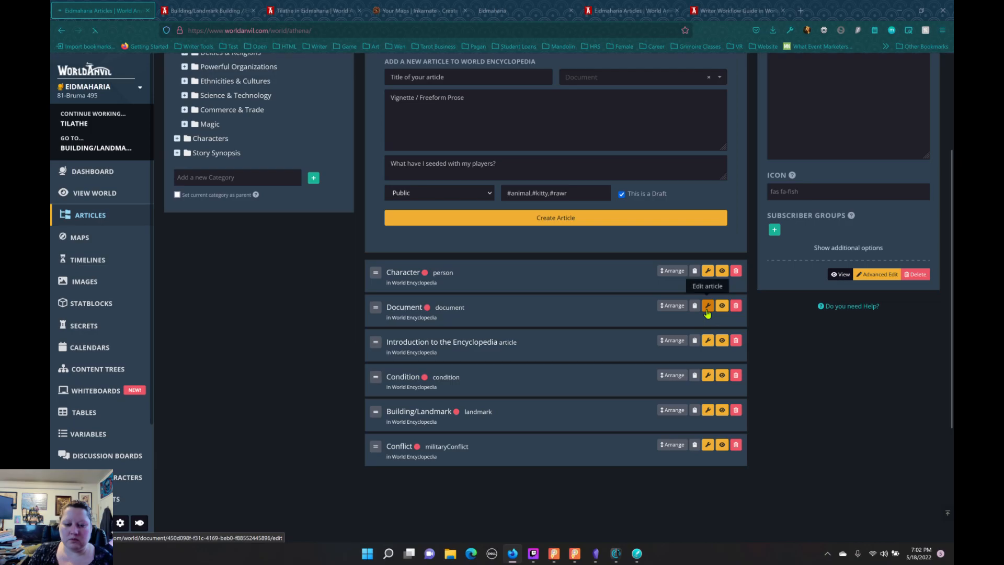
pyautogui.click(708, 306)
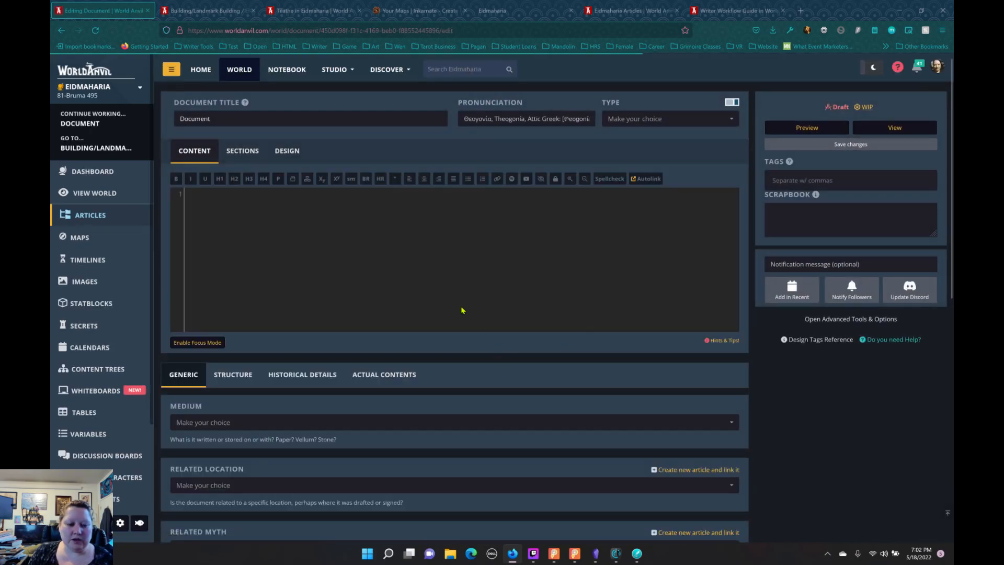
pyautogui.scroll(-5, 455, 296)
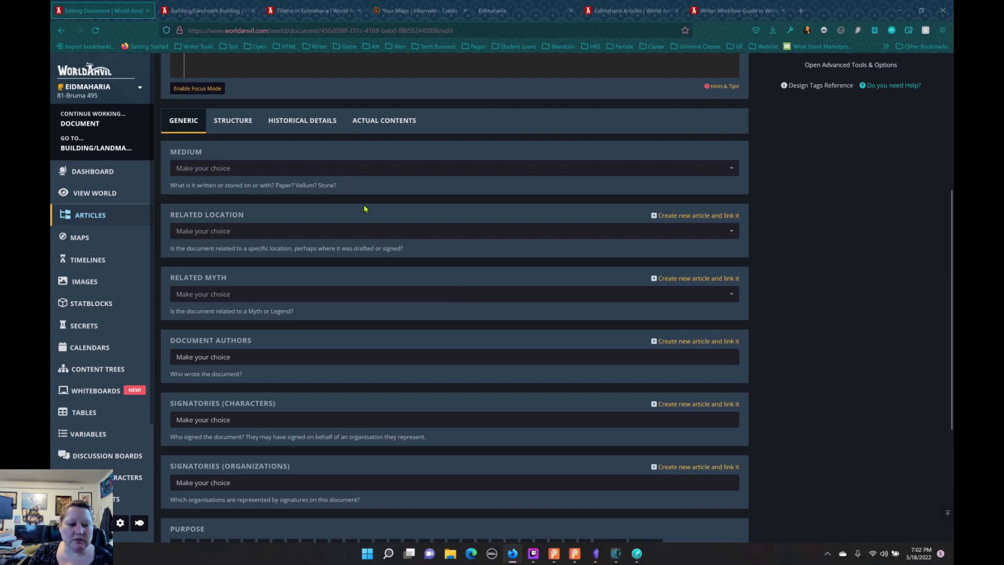
# Step: Examine the choices offered for the Document template's Medium field and close the list without choosing one
pyautogui.click(324, 173)
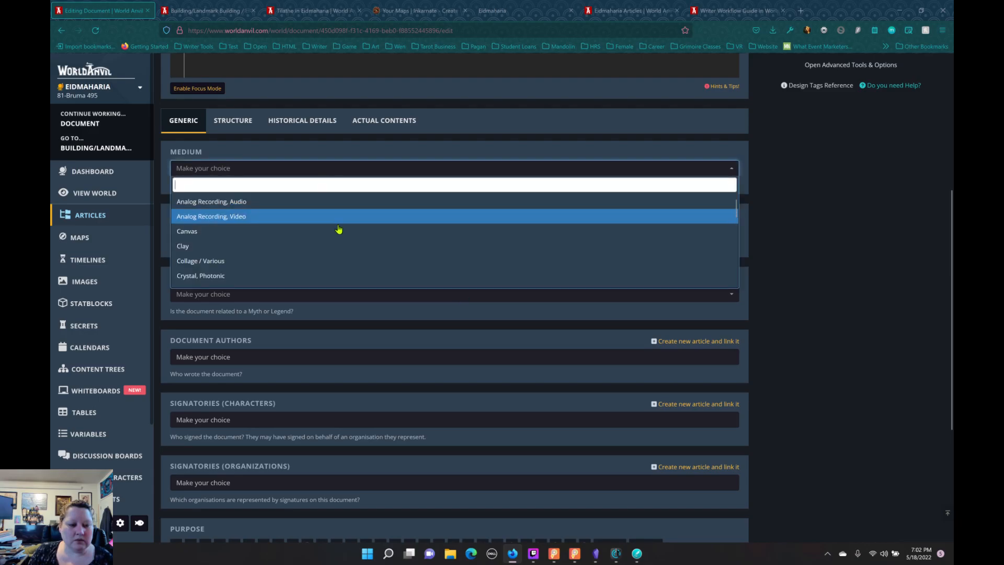
pyautogui.scroll(-7, 345, 240)
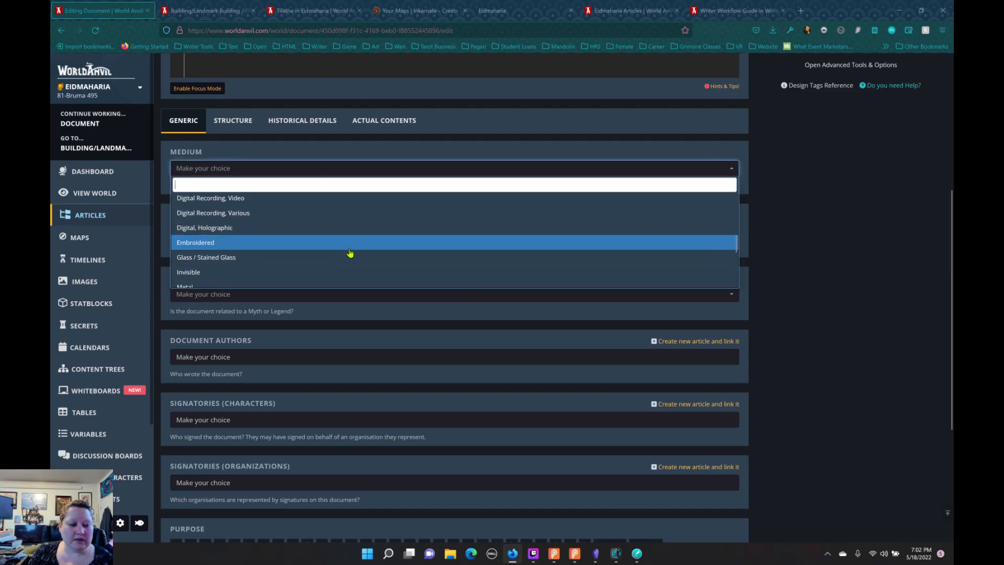
pyautogui.scroll(-2, 351, 252)
pyautogui.scroll(4, 309, 278)
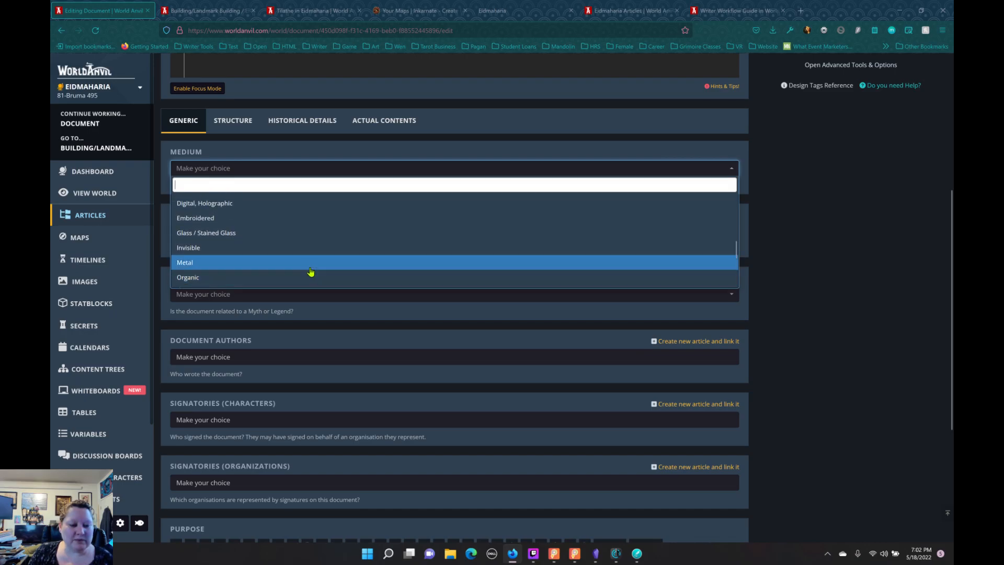
pyautogui.scroll(-2, 307, 264)
pyautogui.scroll(-2, 312, 258)
pyautogui.scroll(3, 312, 258)
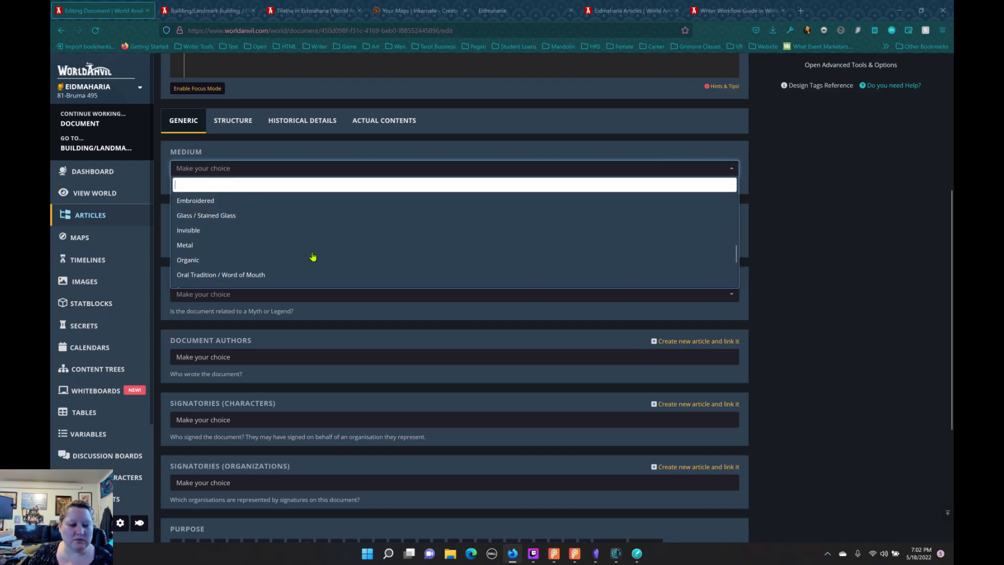
pyautogui.scroll(-3, 312, 258)
pyautogui.click(821, 225)
# Step: Check the Document template's remaining Generic fields and return to the world's article list
pyautogui.scroll(-3, 556, 273)
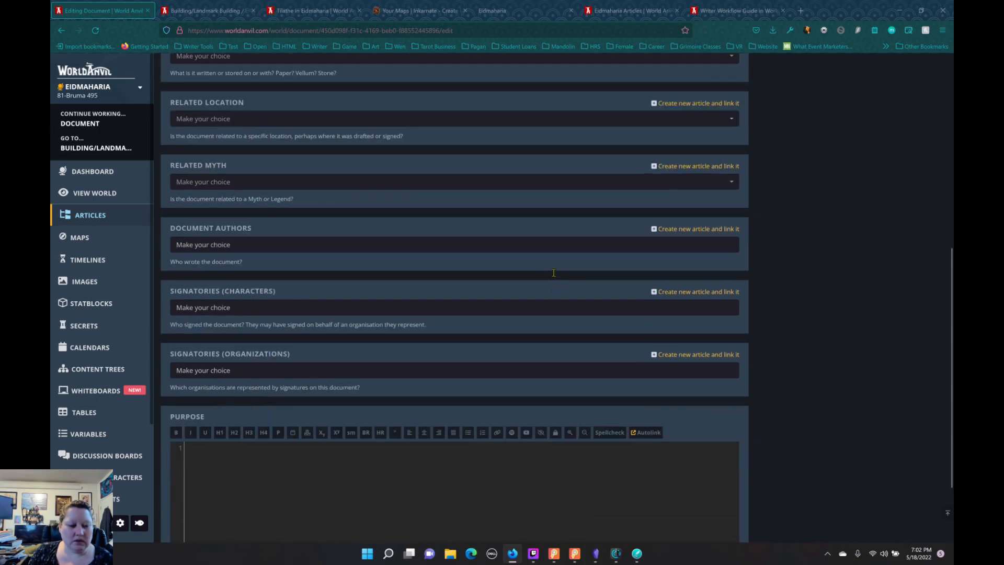
pyautogui.scroll(6, 554, 268)
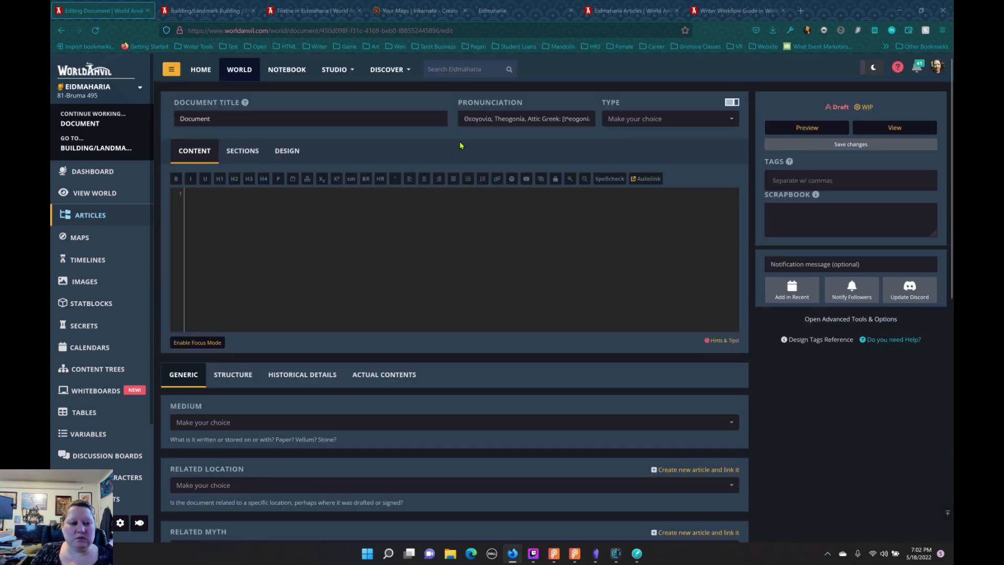
pyautogui.click(99, 215)
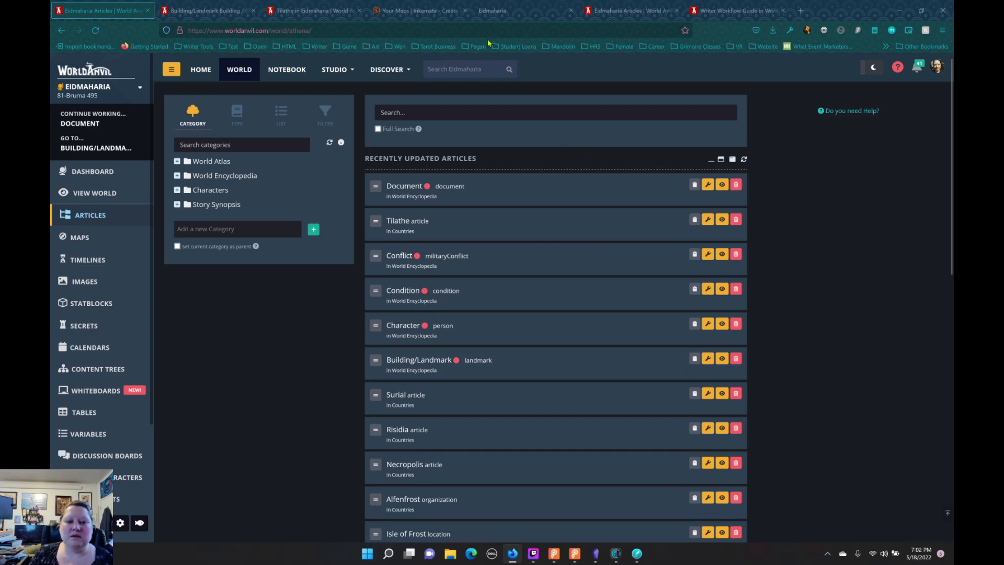
# Step: Look over the Eidmaharia website, the Obsidian notes, the Tilathe and Building/Landmark articles, and the Inkarnate maps
pyautogui.click(486, 12)
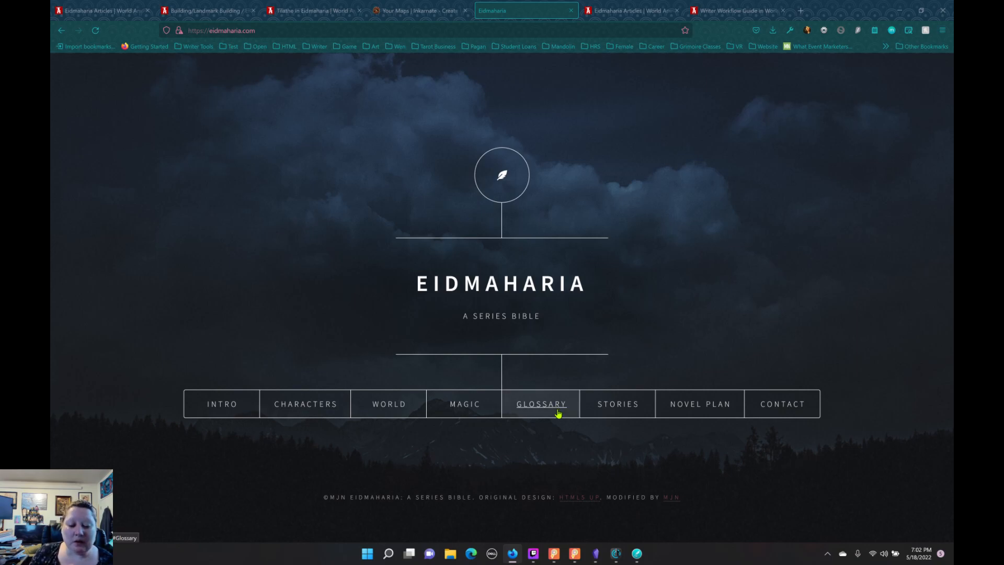
pyautogui.click(596, 553)
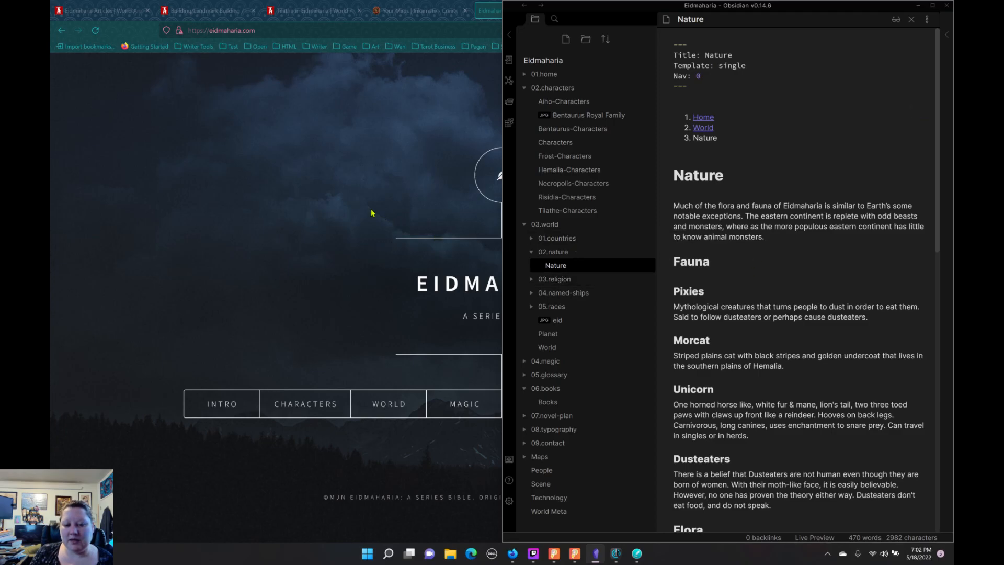
pyautogui.click(301, 182)
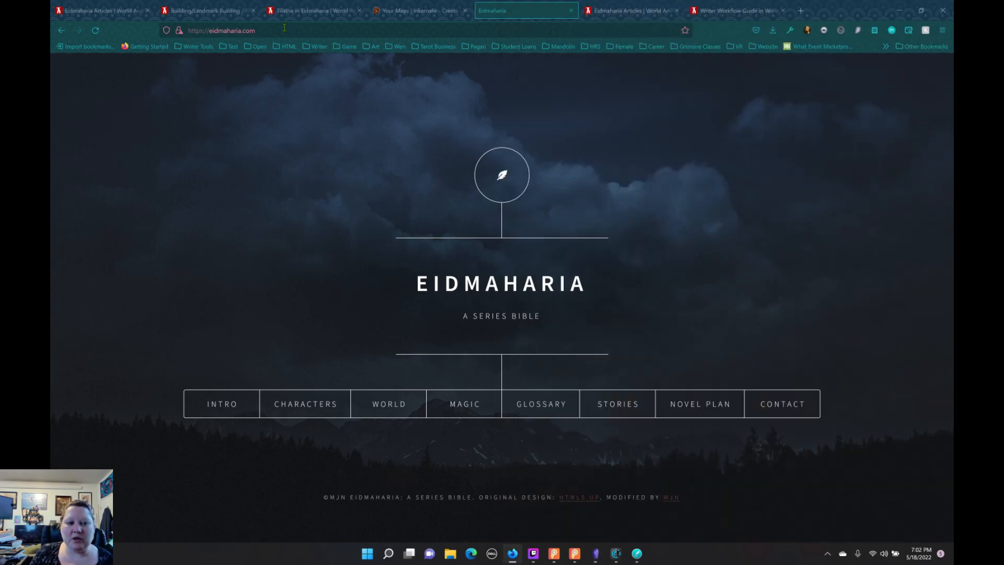
pyautogui.click(292, 11)
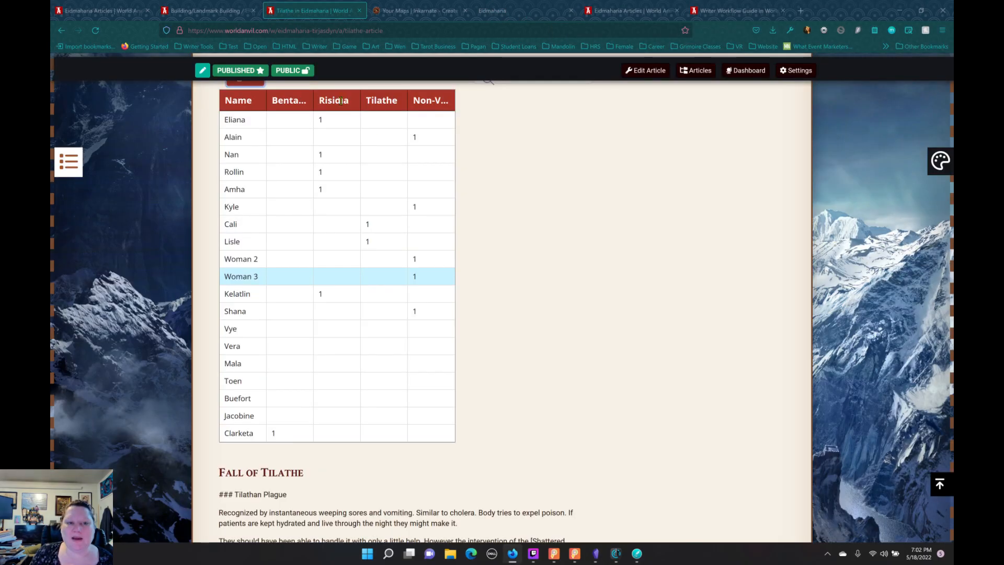
pyautogui.click(220, 12)
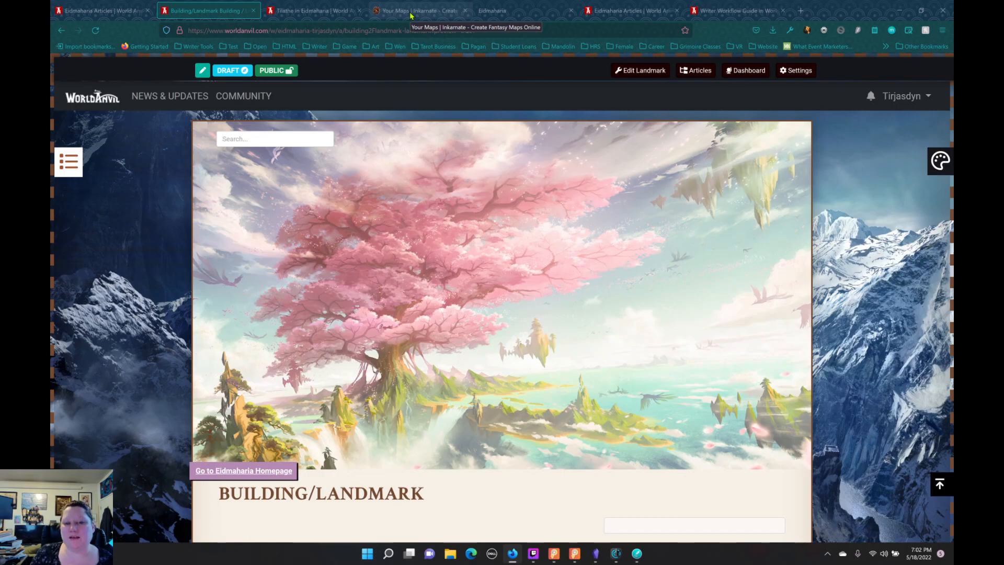
pyautogui.click(500, 11)
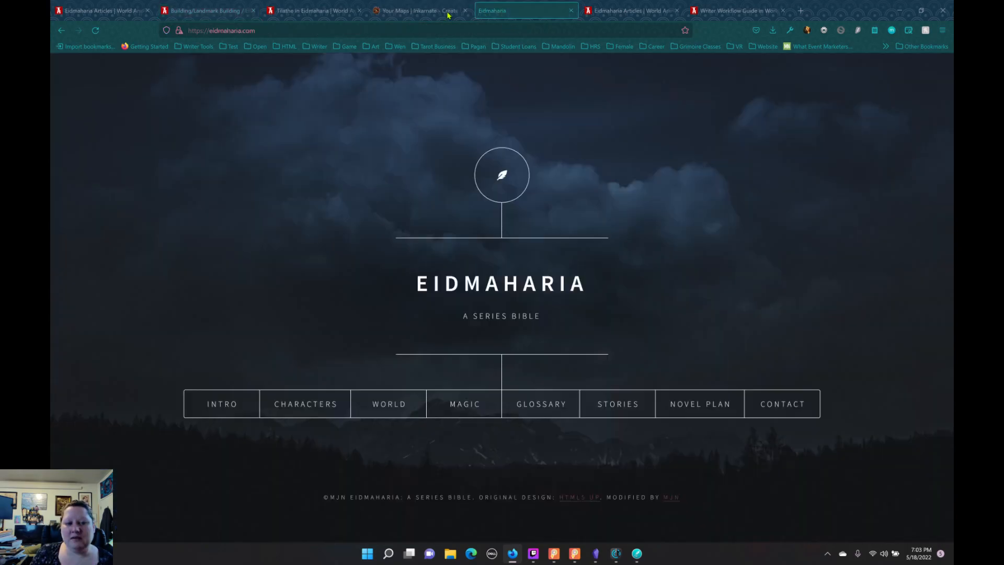
pyautogui.click(403, 11)
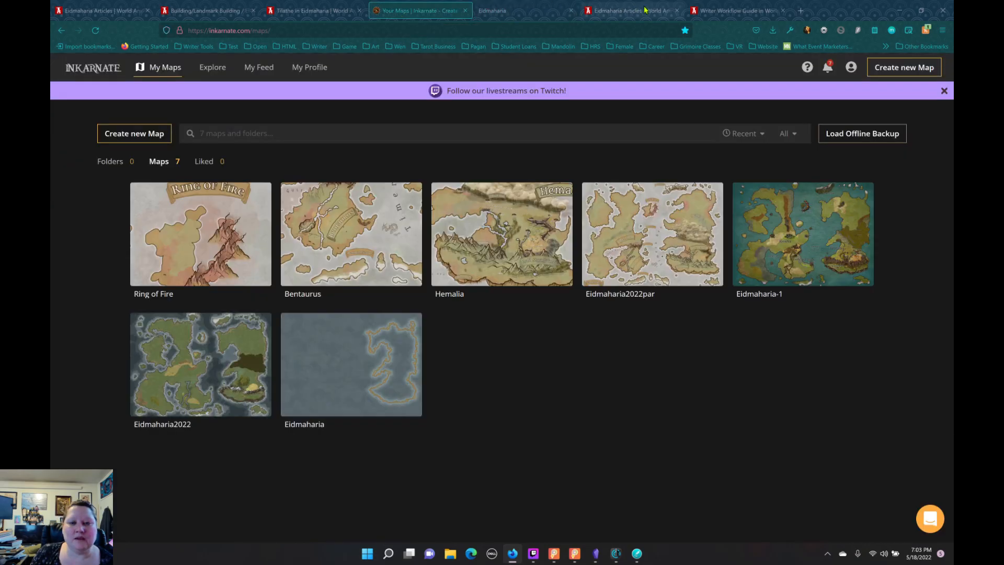
# Step: Start a new article in the World Encyclopedia category of the Eidmaharia article list, using the Ethnicity template
pyautogui.click(646, 11)
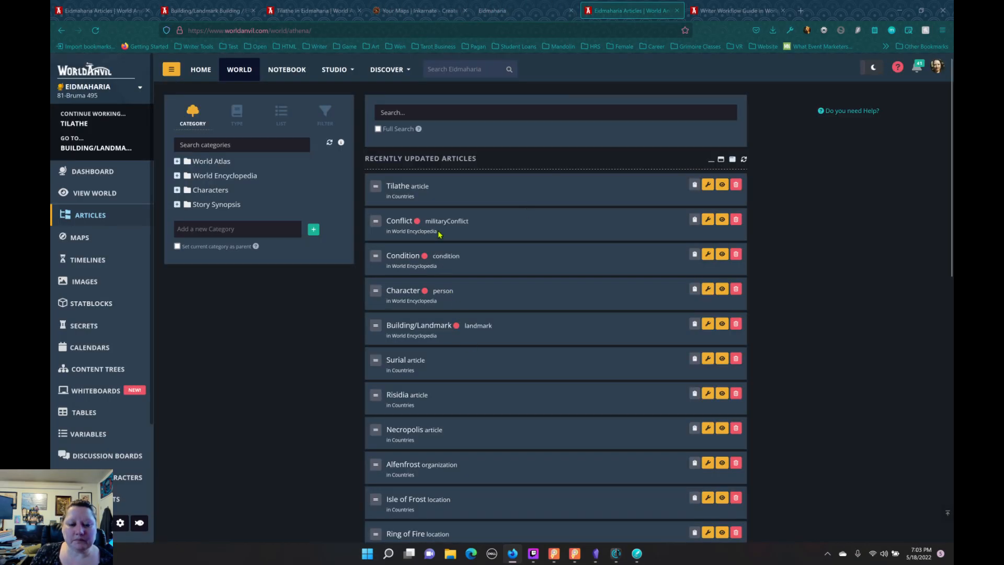
pyautogui.scroll(-2, 505, 304)
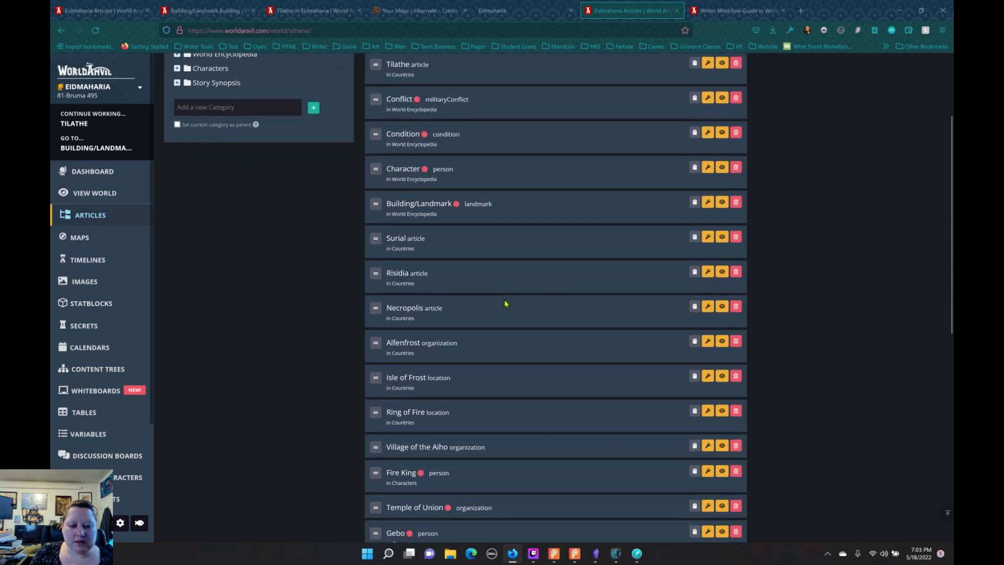
pyautogui.scroll(2, 517, 308)
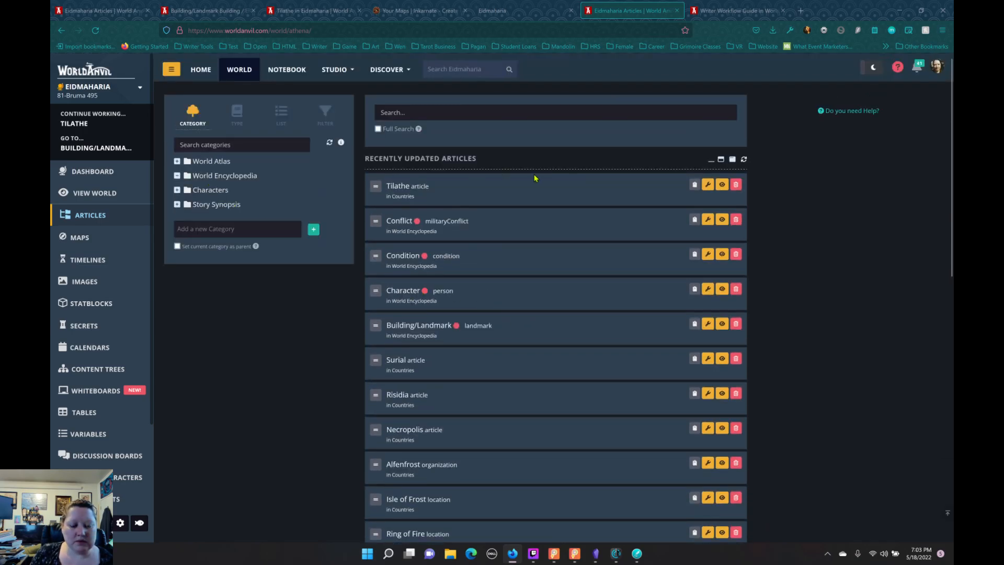
pyautogui.click(209, 175)
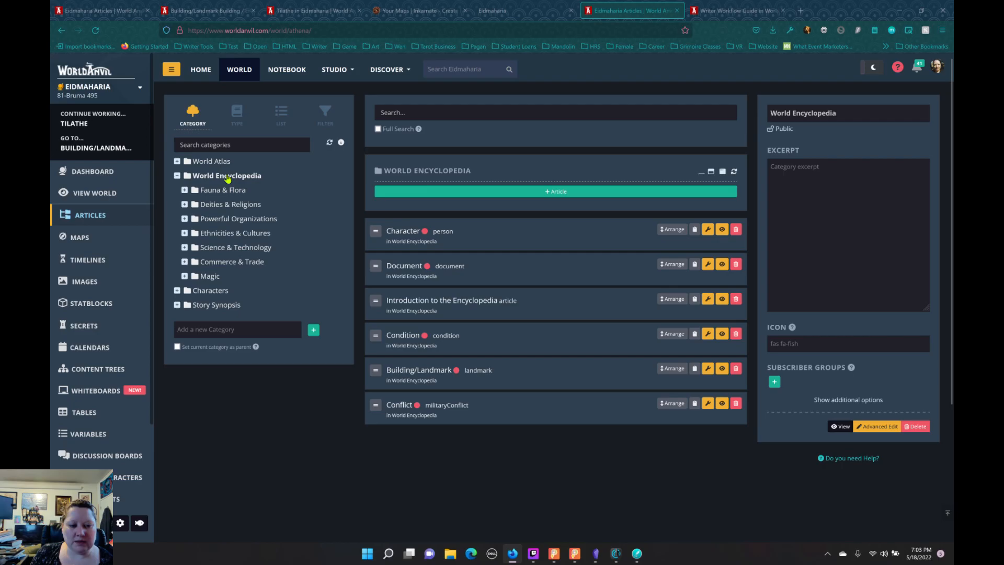
pyautogui.click(437, 192)
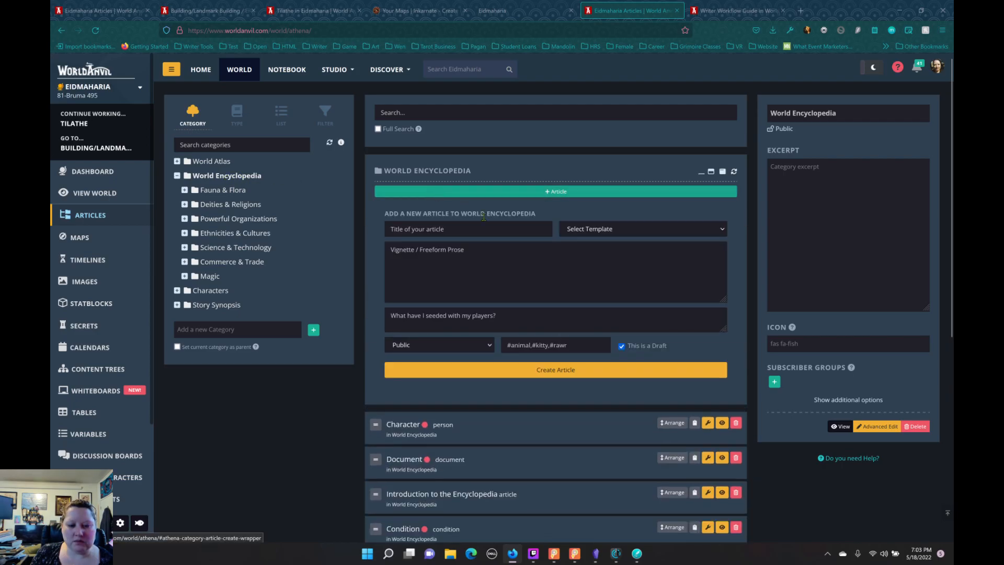
pyautogui.click(570, 233)
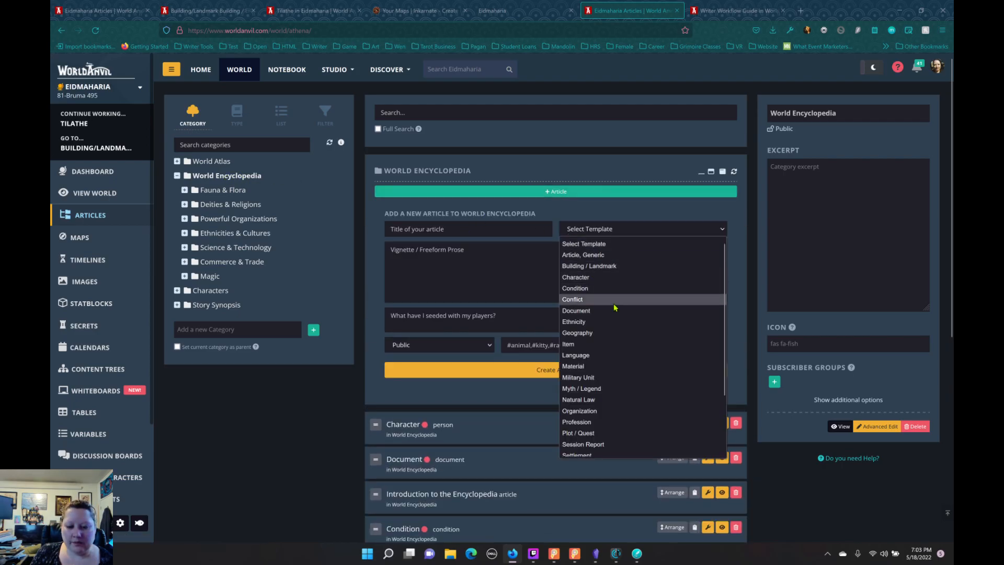
pyautogui.click(638, 322)
# Step: Title the new World Encyclopedia article "Ethnicity" and create it as a public draft
pyautogui.click(467, 225)
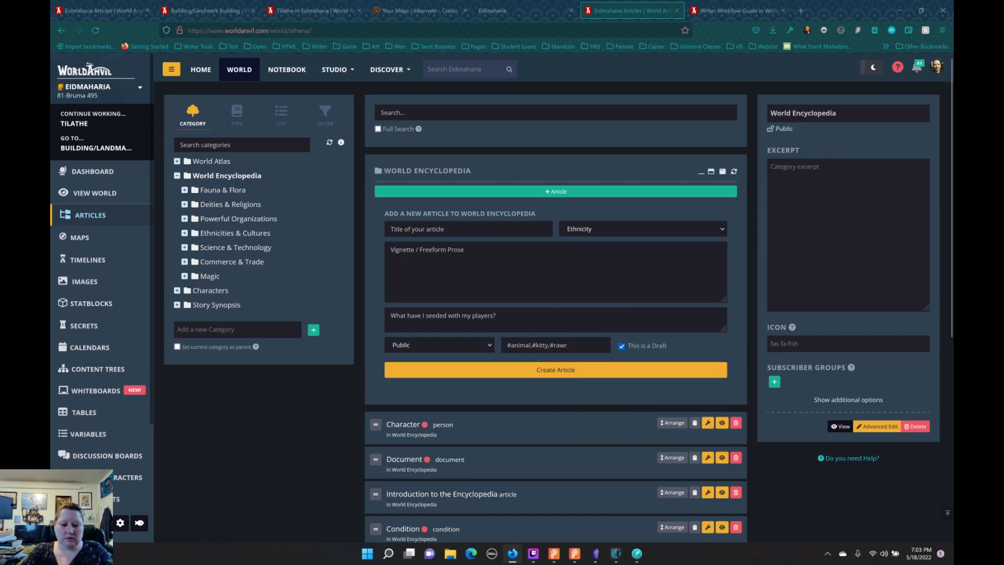
pyautogui.write('Thnicity')
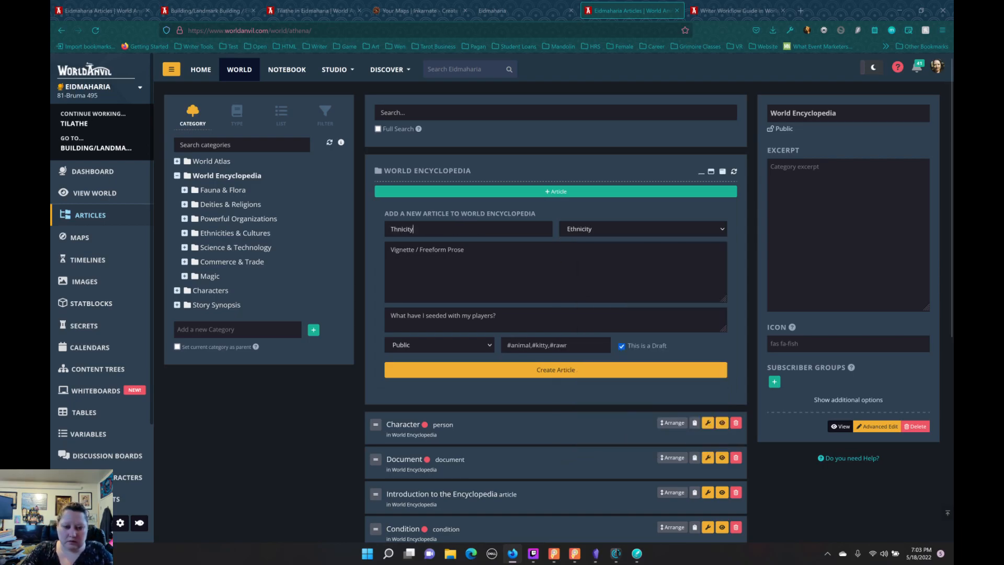
pyautogui.press('BackSpace')
pyautogui.press('BackSpace')
pyautogui.press('BackSpace')
pyautogui.press('BackSpace')
pyautogui.write('Enth')
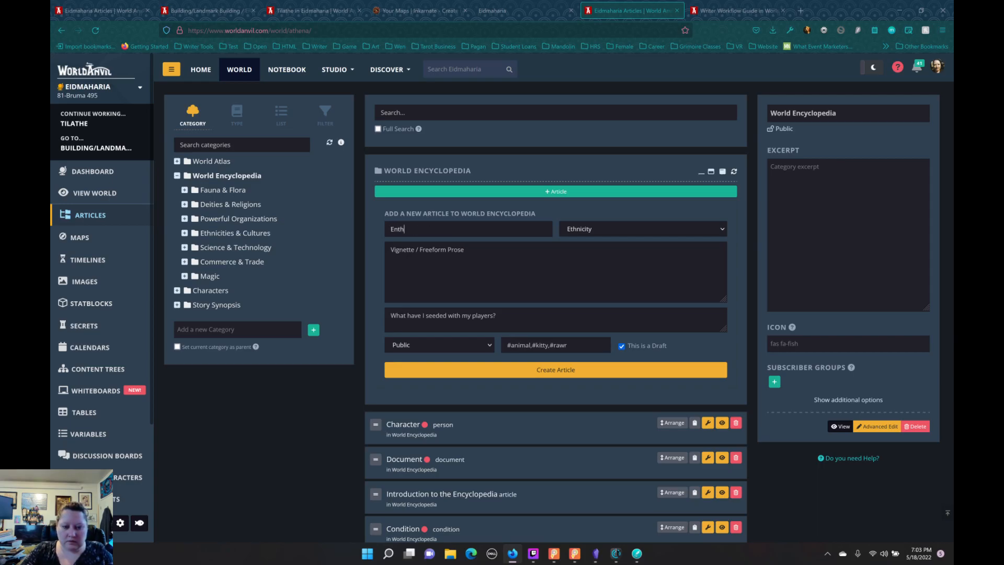
pyautogui.write('t')
pyautogui.press('BackSpace')
pyautogui.press('BackSpace')
pyautogui.write('th')
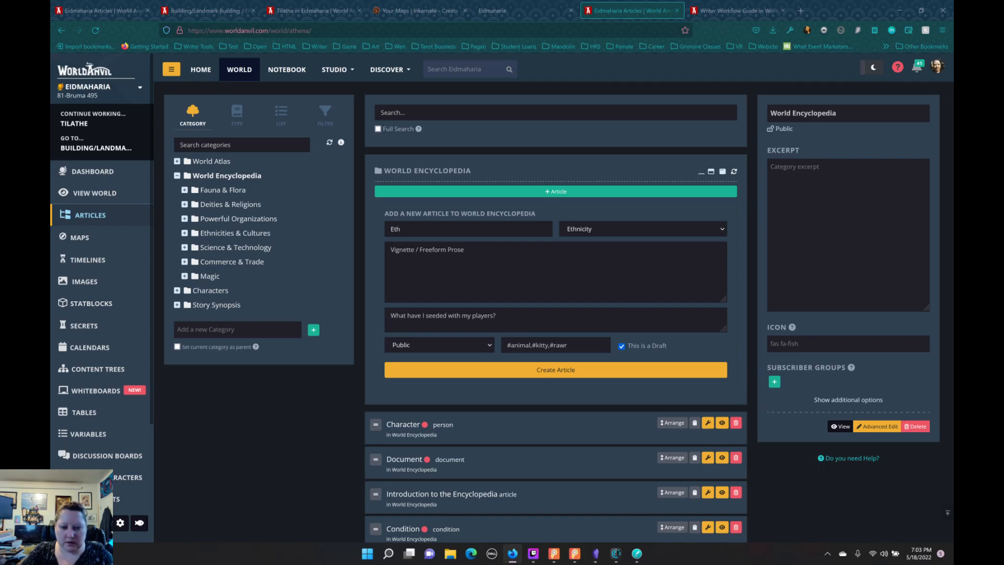
pyautogui.write('nici')
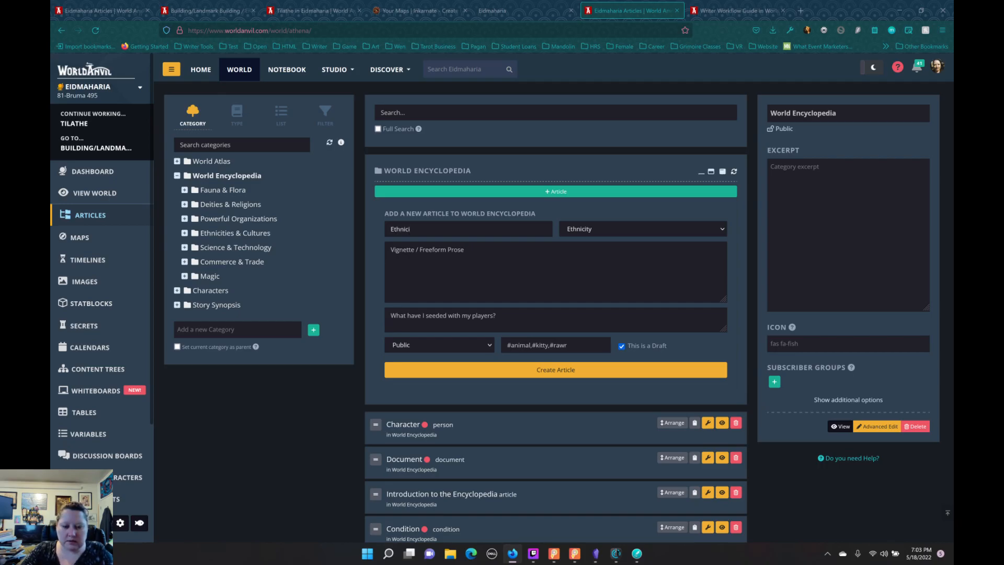
pyautogui.write('ty')
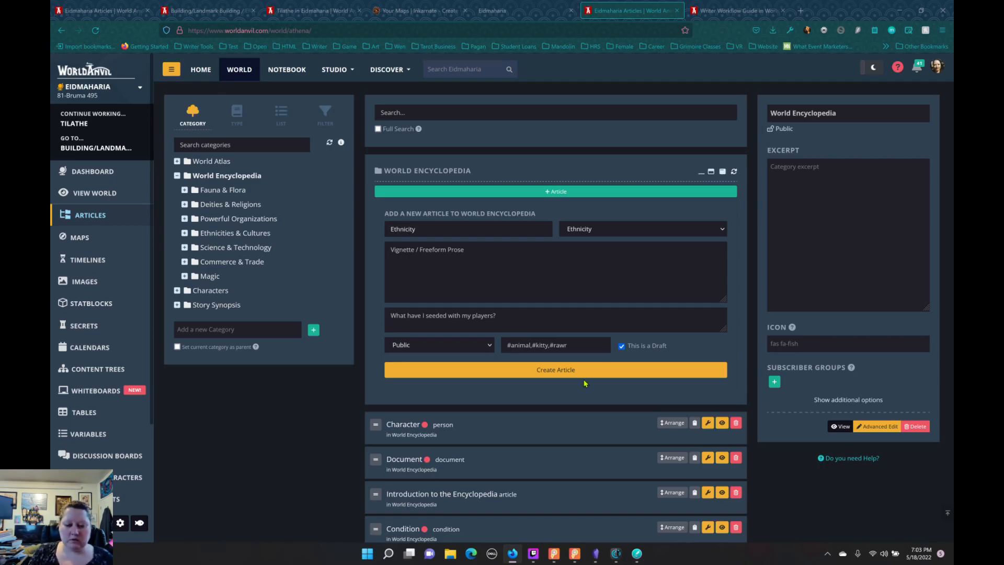
pyautogui.click(572, 372)
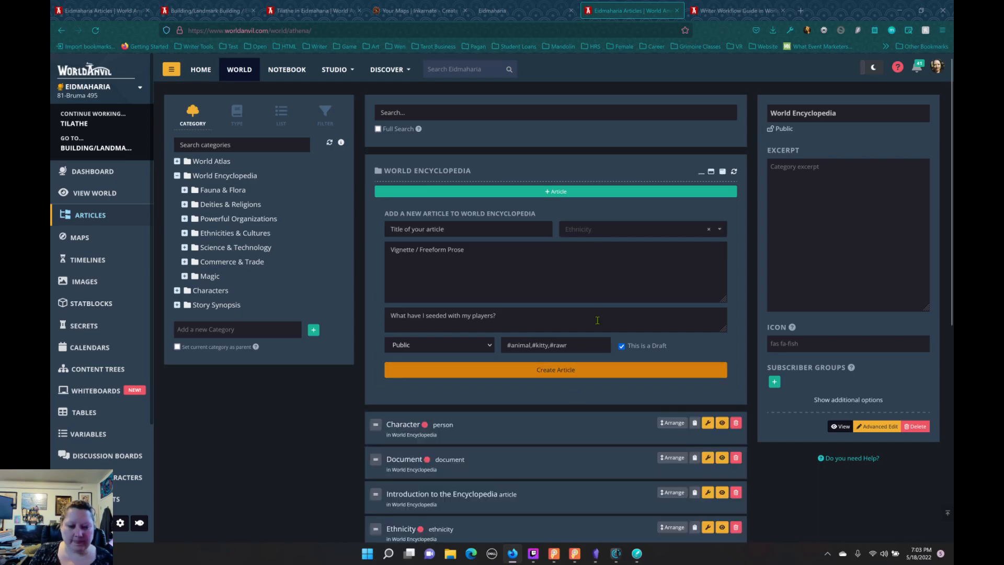
# Step: Open the Ethnicity article for editing and look through its Naming Traditions fields
pyautogui.scroll(-2, 594, 416)
pyautogui.scroll(-3, 594, 417)
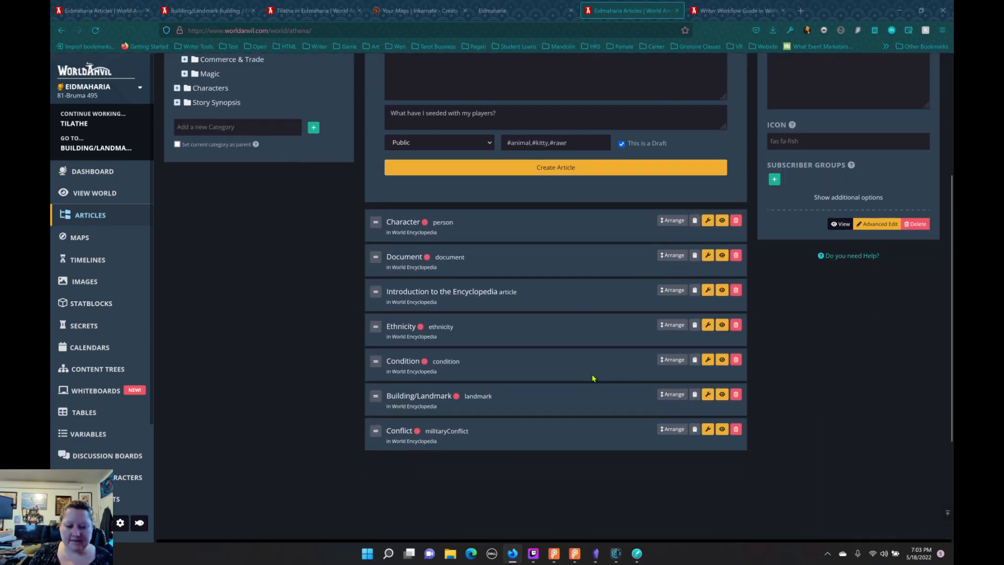
pyautogui.click(707, 325)
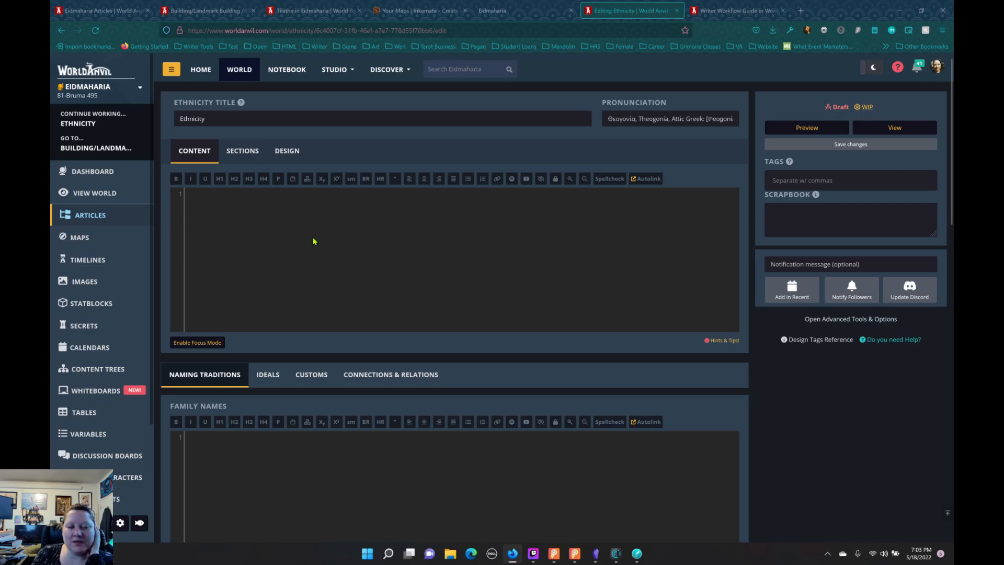
pyautogui.scroll(-1, 315, 241)
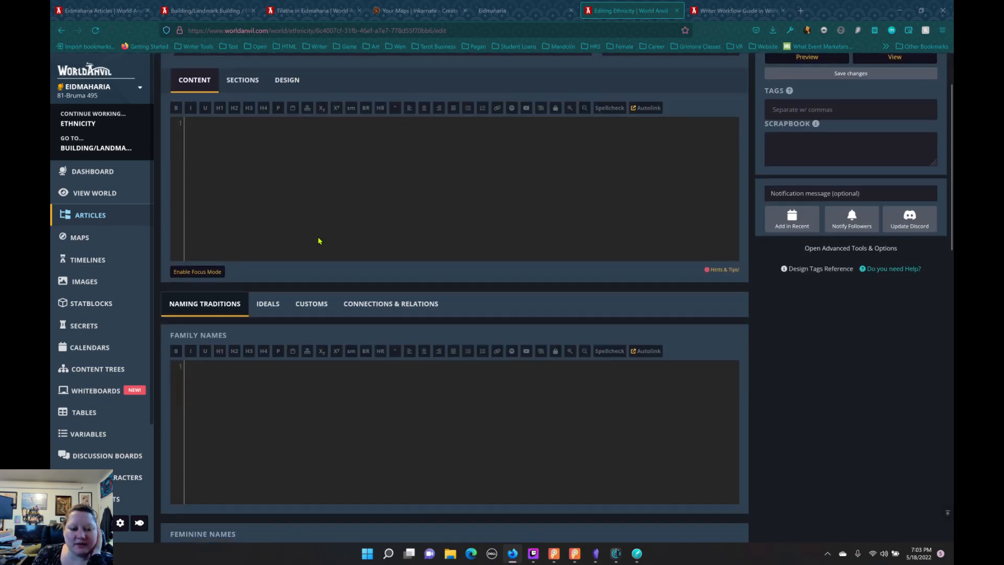
pyautogui.scroll(1, 329, 238)
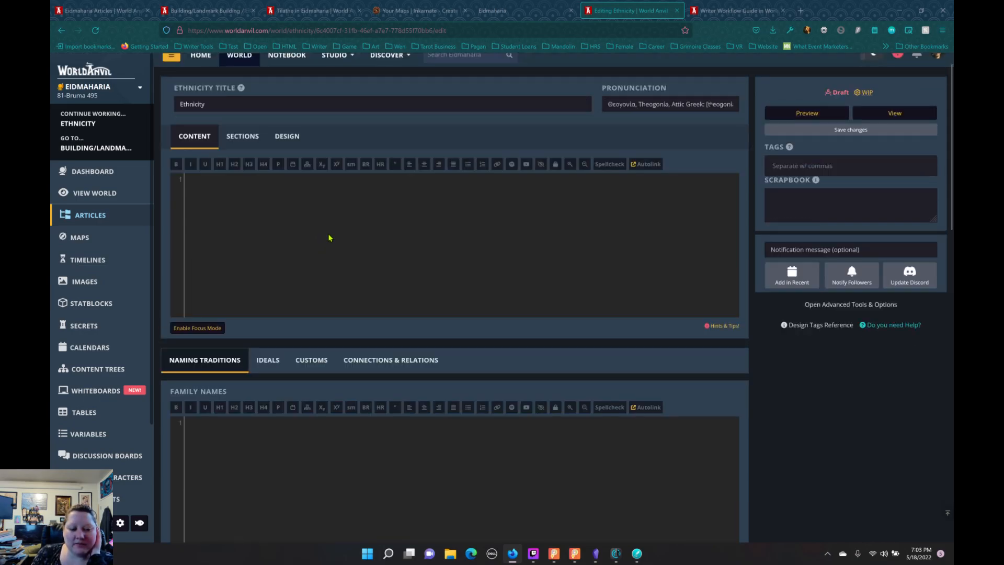
pyautogui.scroll(1, 330, 238)
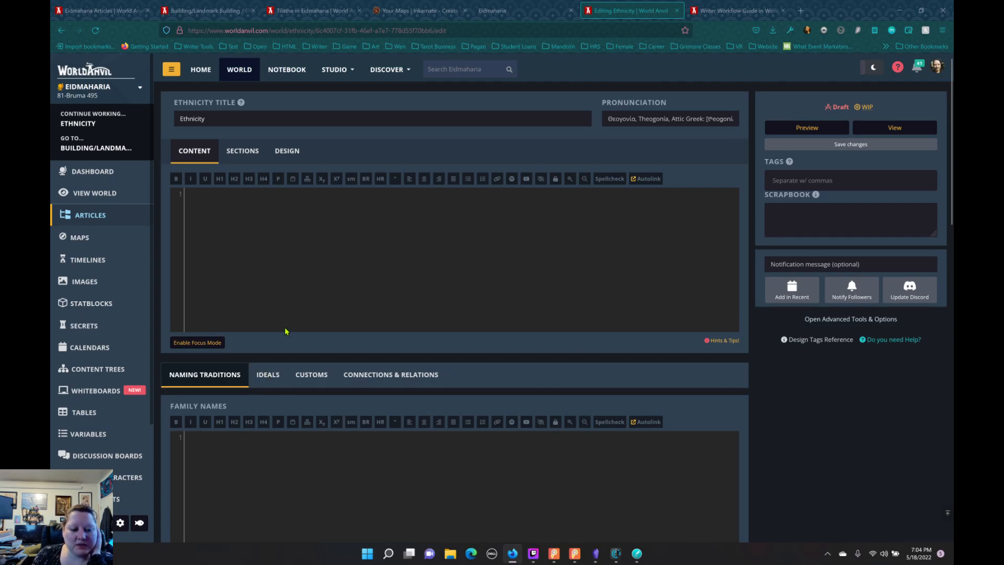
pyautogui.scroll(-6, 287, 338)
pyautogui.scroll(-9, 292, 340)
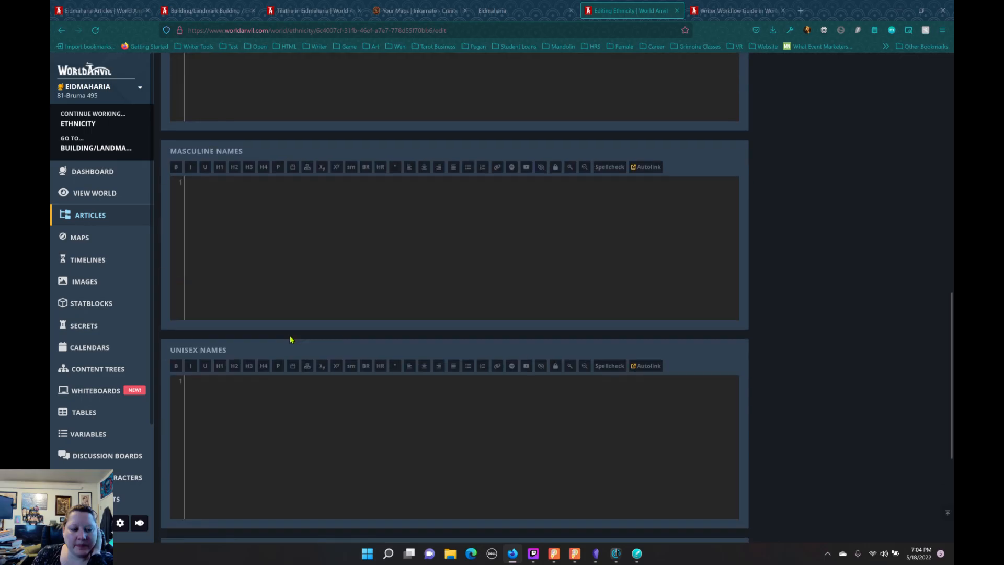
pyautogui.scroll(15, 293, 335)
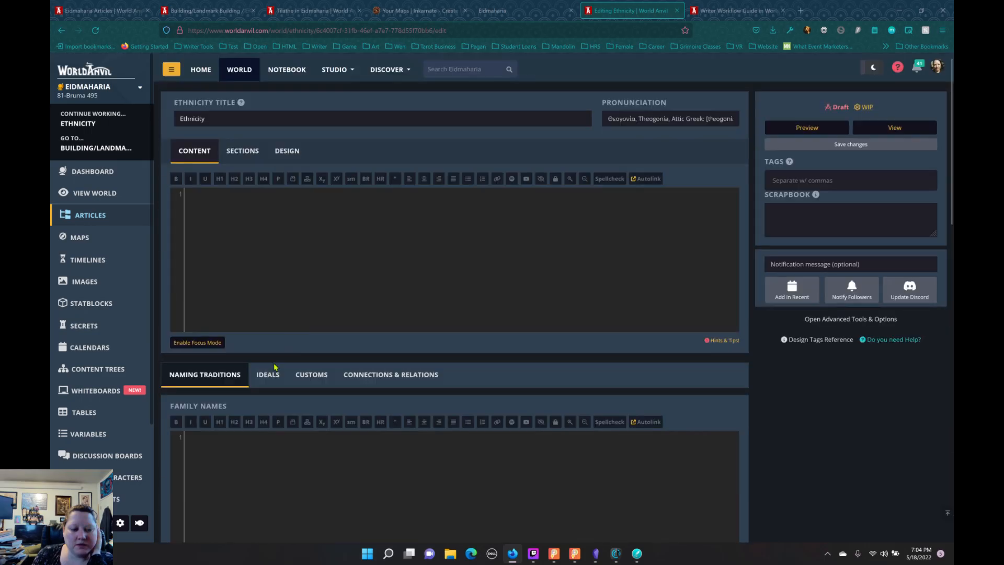
# Step: Look through the Ethnicity template's Ideals and Customs fields
pyautogui.click(268, 363)
pyautogui.scroll(-8, 310, 317)
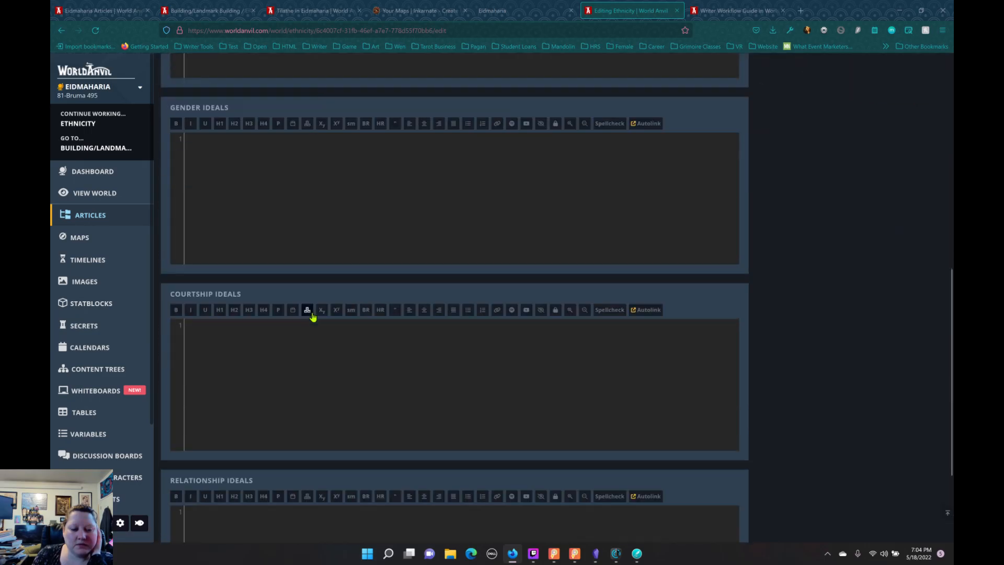
pyautogui.scroll(4, 272, 273)
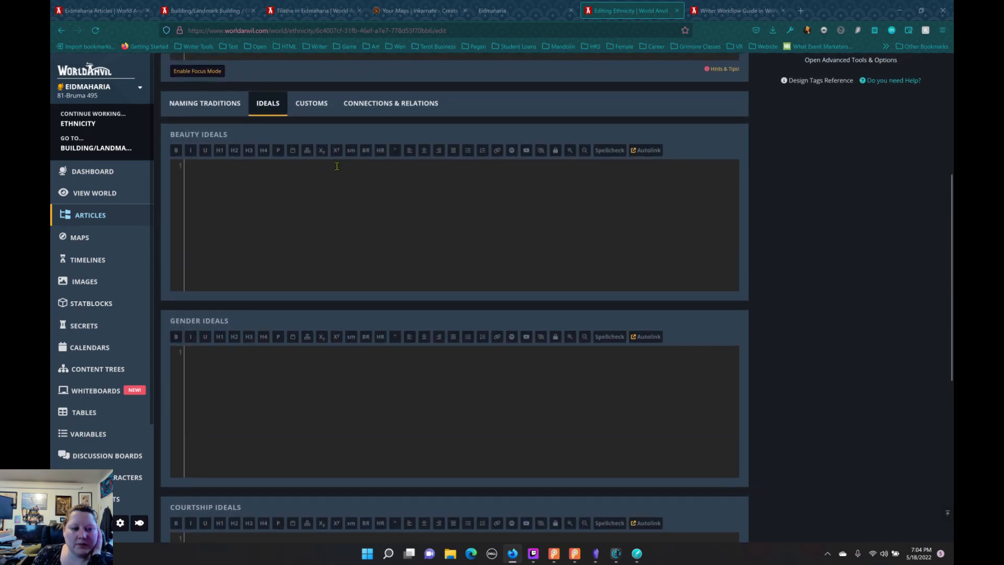
pyautogui.click(313, 105)
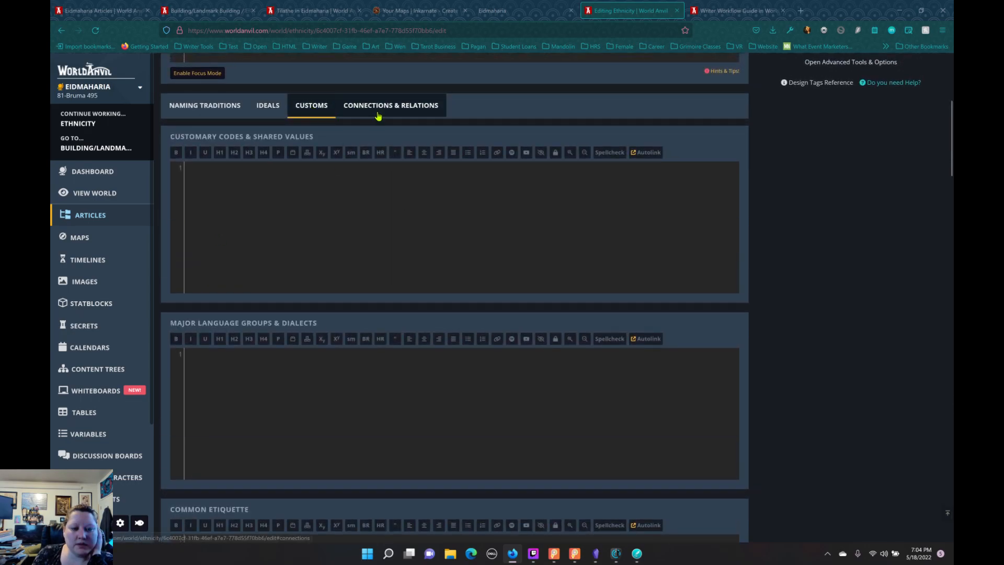
pyautogui.scroll(-5, 381, 164)
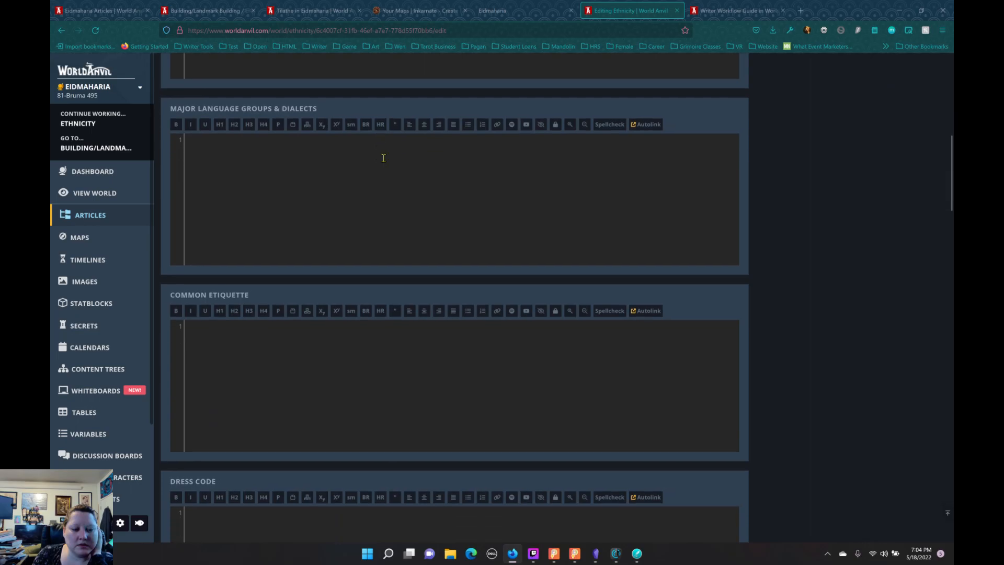
# Step: Review the Ethnicity template's Connections & Relations fields and return to the world's article list
pyautogui.scroll(6, 383, 157)
pyautogui.scroll(2, 385, 152)
pyautogui.click(387, 206)
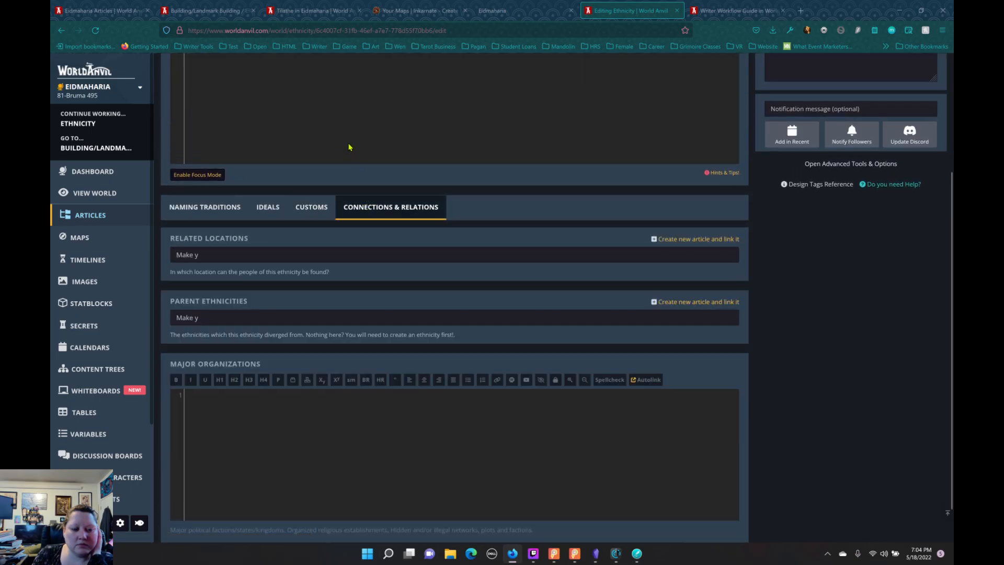
pyautogui.scroll(3, 339, 235)
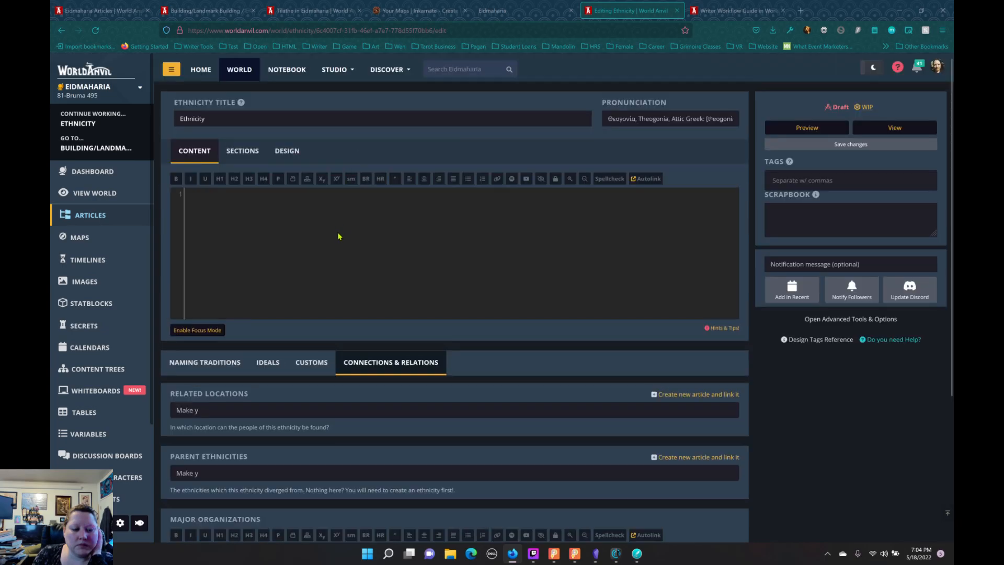
pyautogui.scroll(-4, 334, 253)
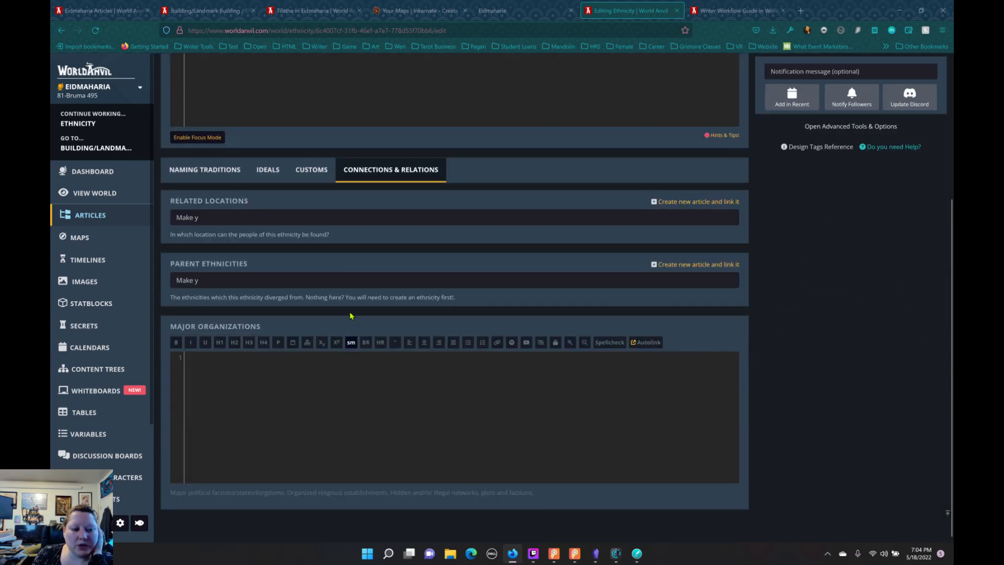
pyautogui.scroll(4, 158, 312)
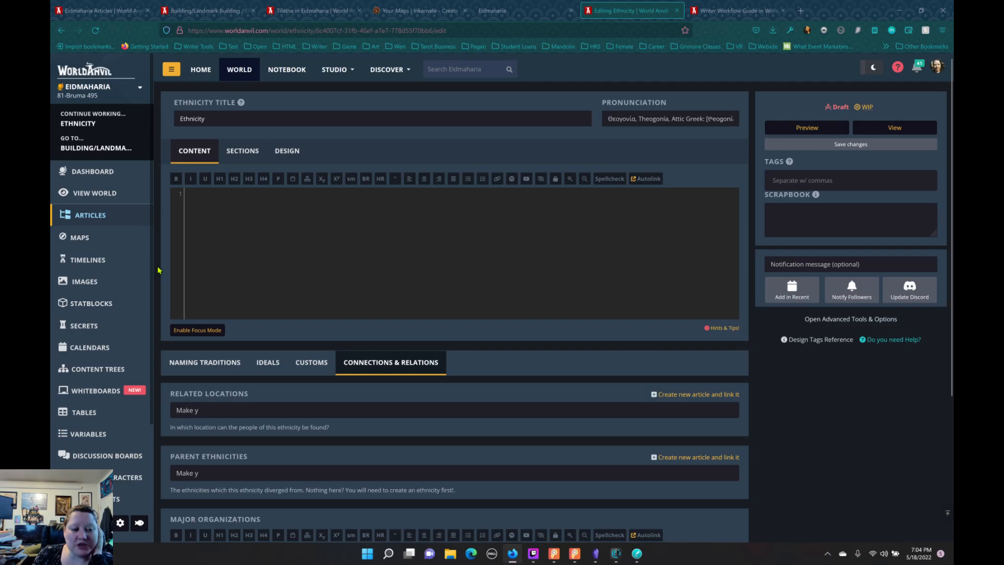
pyautogui.click(97, 214)
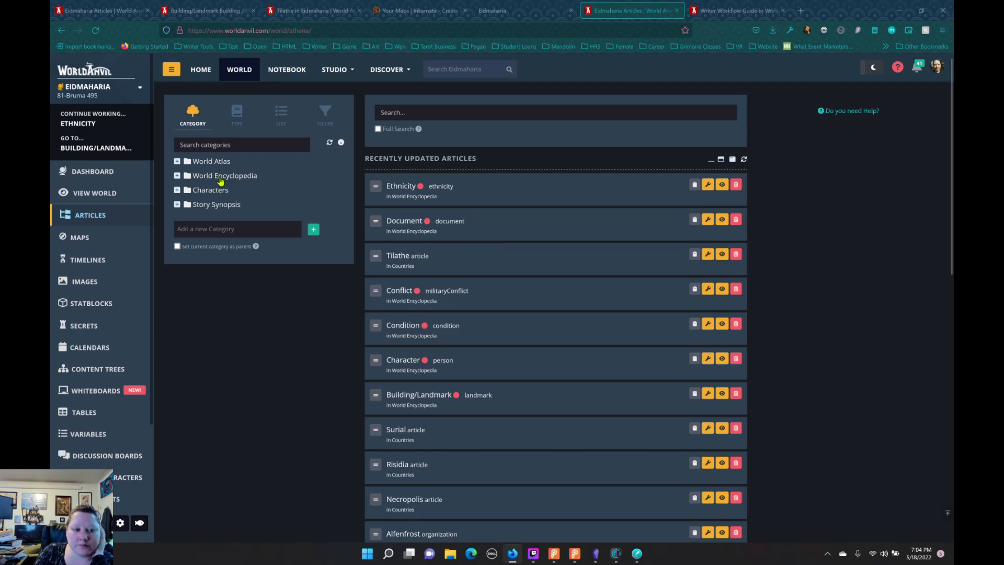
# Step: Create a public draft article titled "Item" in the World Encyclopedia category using the Item template
pyautogui.click(505, 193)
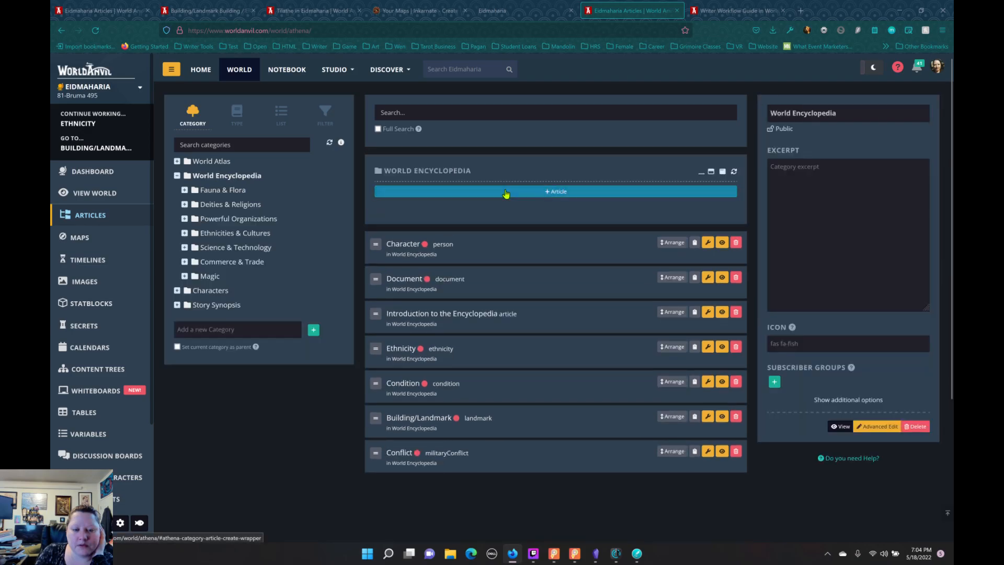
pyautogui.click(584, 230)
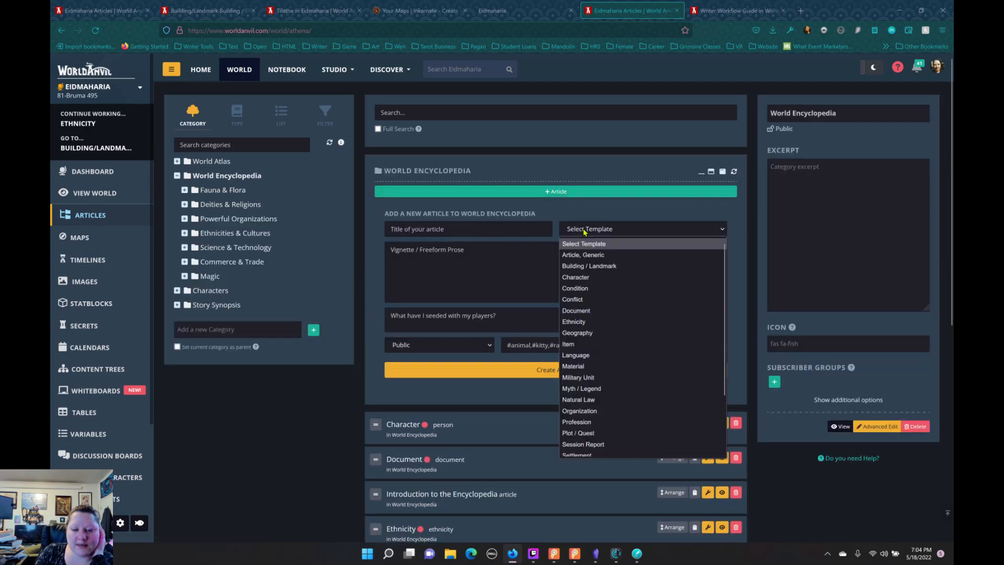
pyautogui.press('Down')
pyautogui.press('Down')
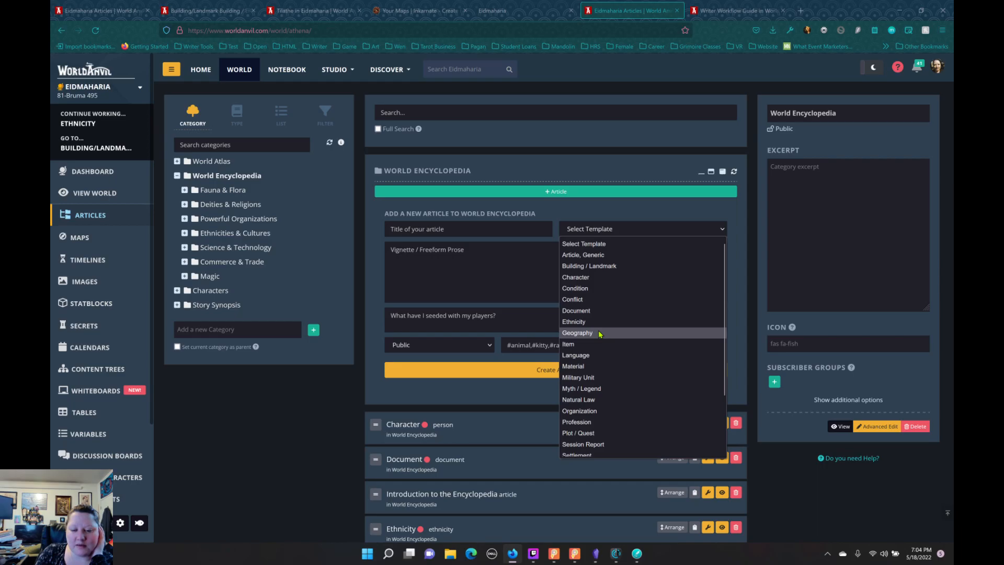
pyautogui.scroll(-2, 589, 314)
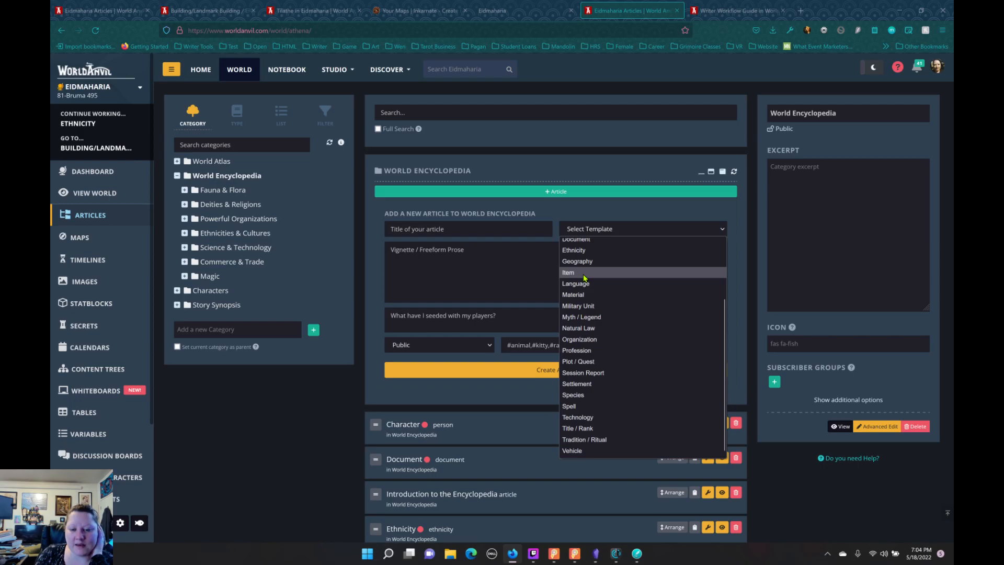
pyautogui.click(583, 274)
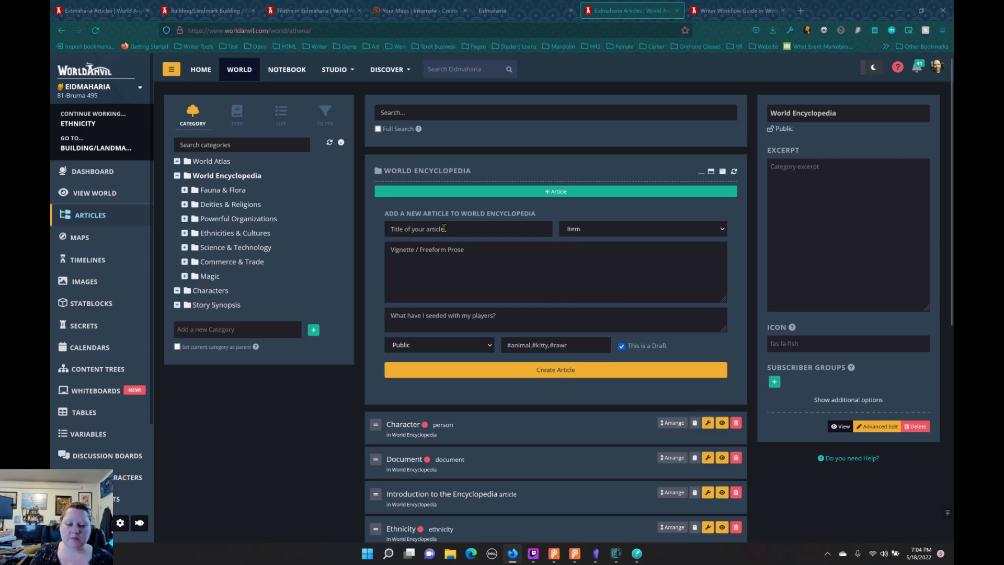
pyautogui.write('Item')
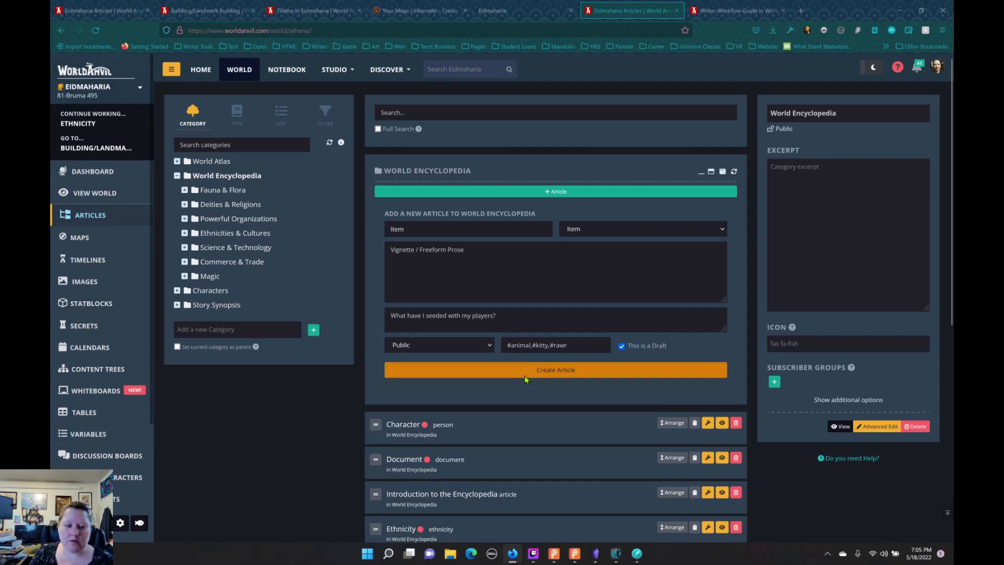
pyautogui.click(526, 375)
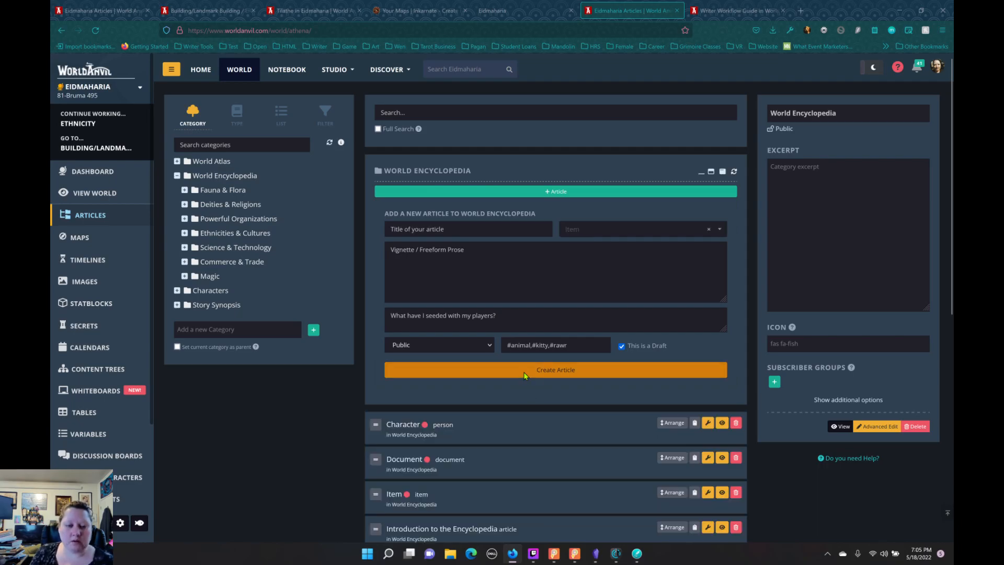
# Step: Open the Item article for editing and look through its Generic fields, from Weight to Mechanics & Inner Workings
pyautogui.scroll(-4, 523, 405)
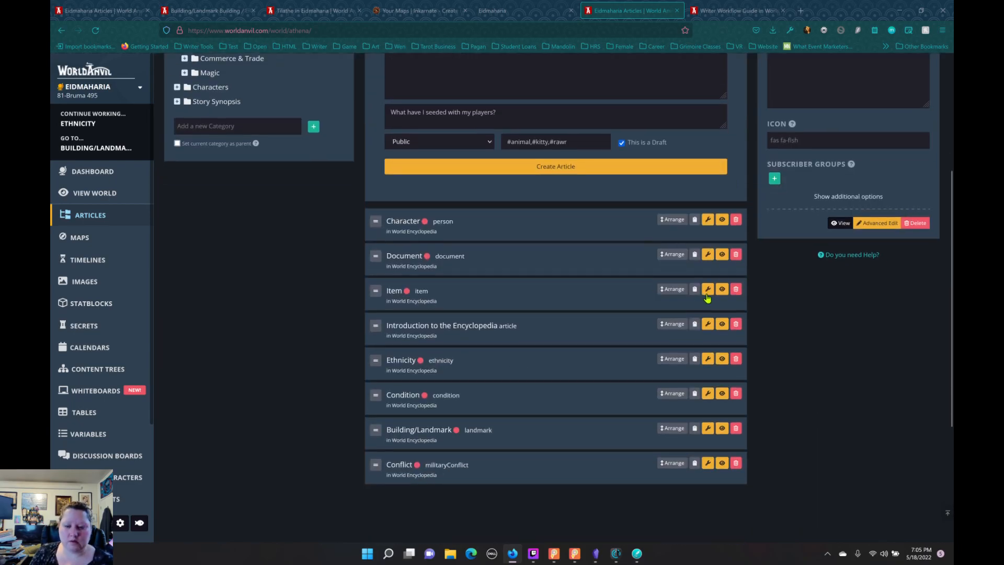
pyautogui.click(708, 289)
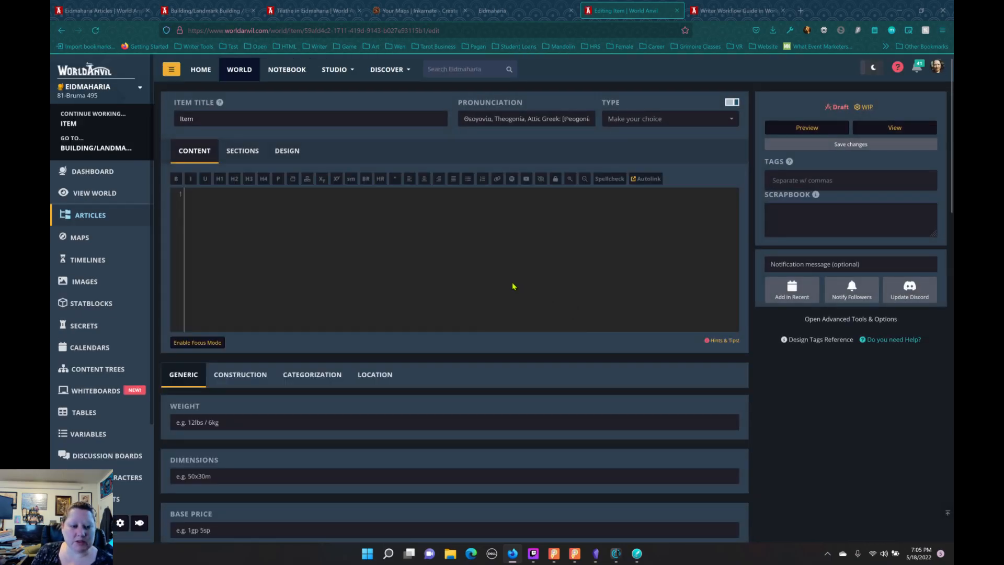
pyautogui.scroll(-3, 505, 287)
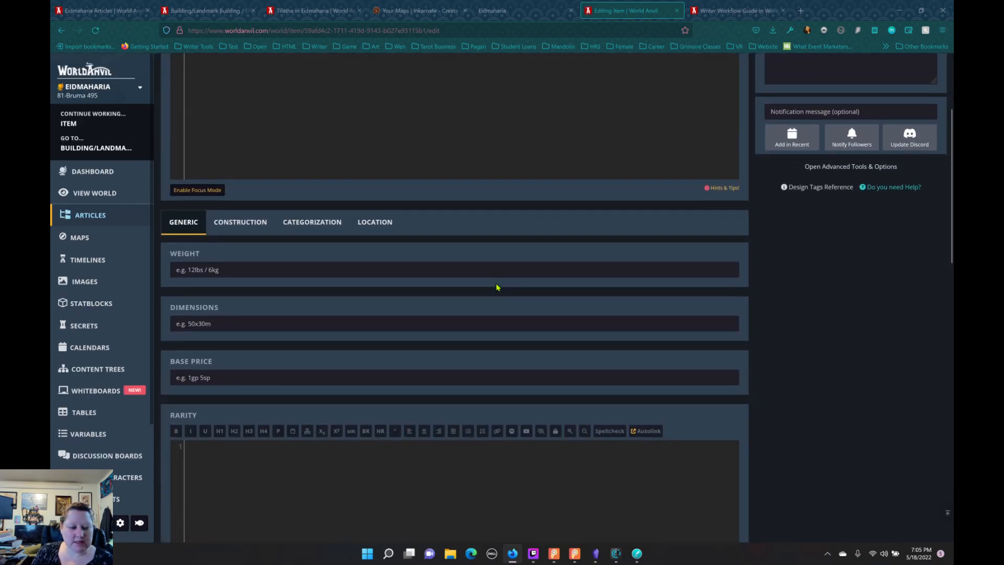
pyautogui.scroll(-8, 496, 283)
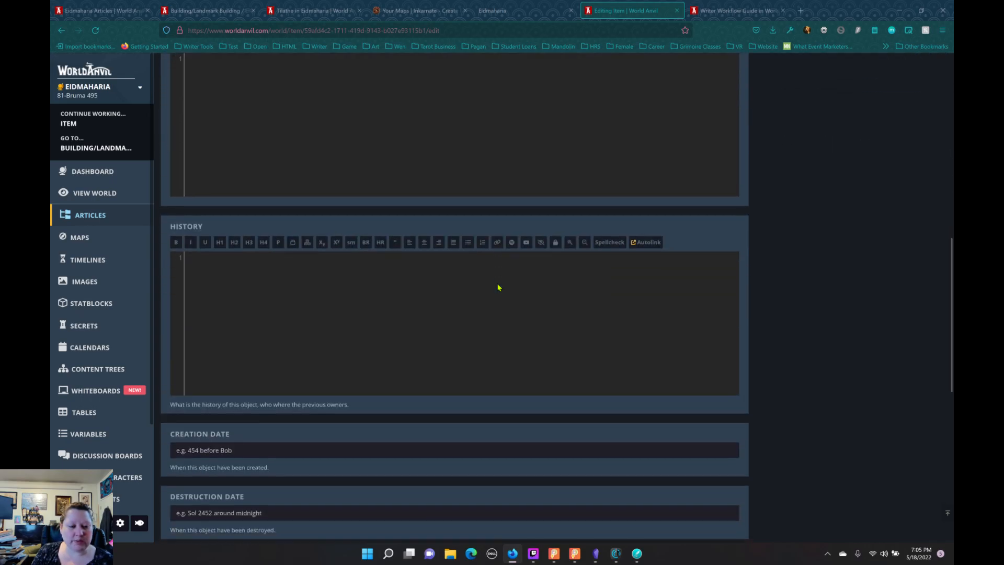
pyautogui.scroll(-2, 498, 288)
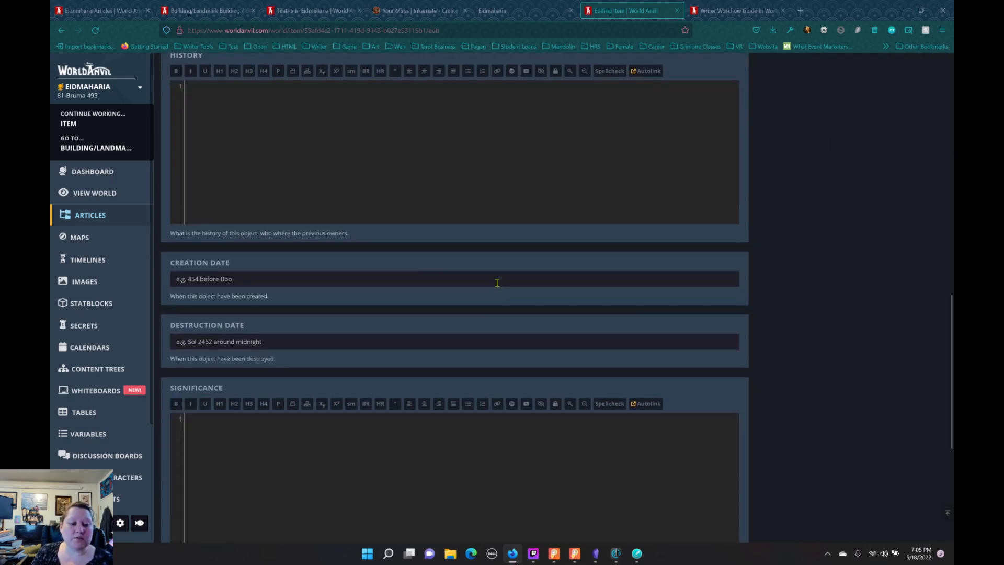
pyautogui.scroll(-5, 497, 283)
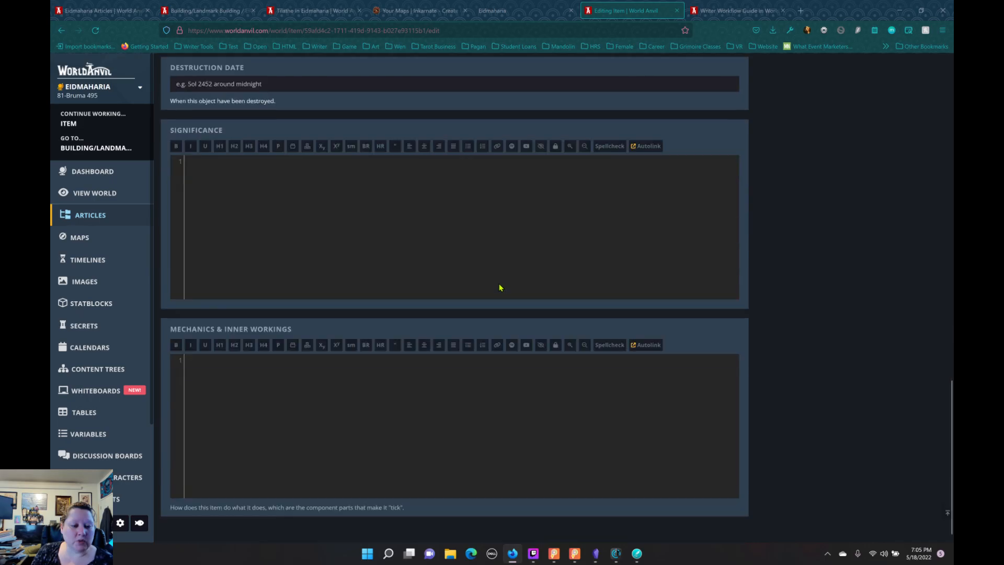
pyautogui.scroll(13, 500, 286)
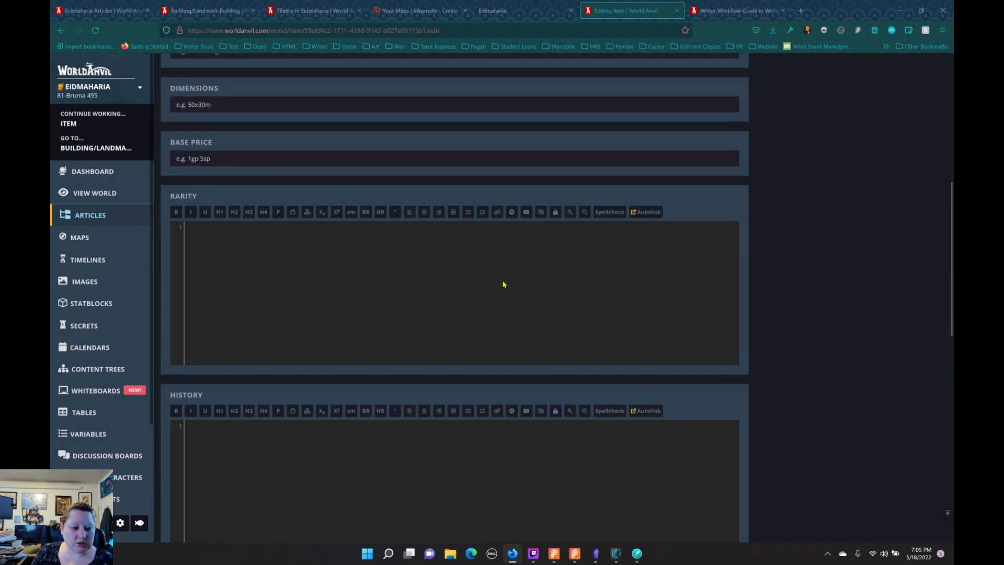
pyautogui.scroll(-11, 502, 285)
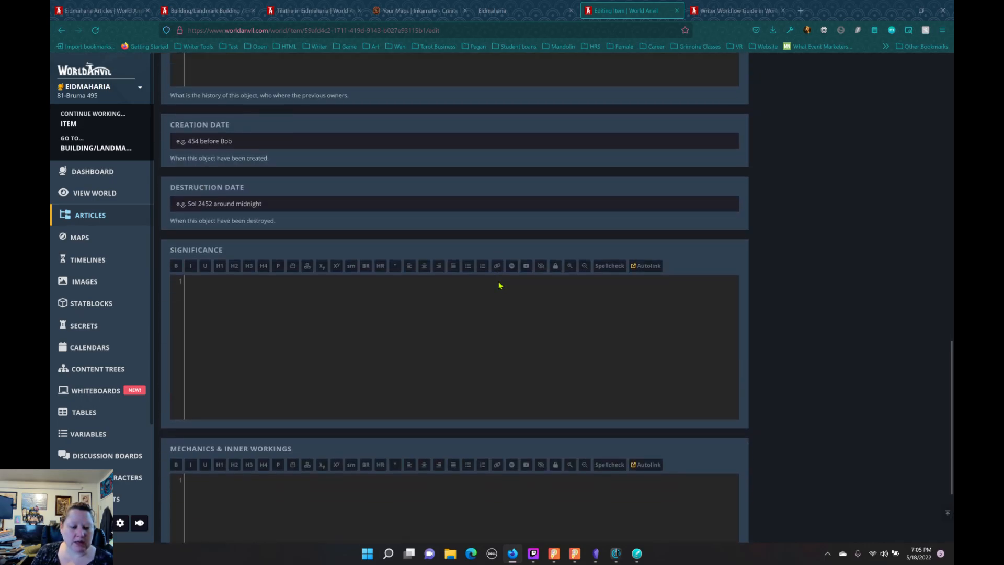
pyautogui.scroll(12, 499, 285)
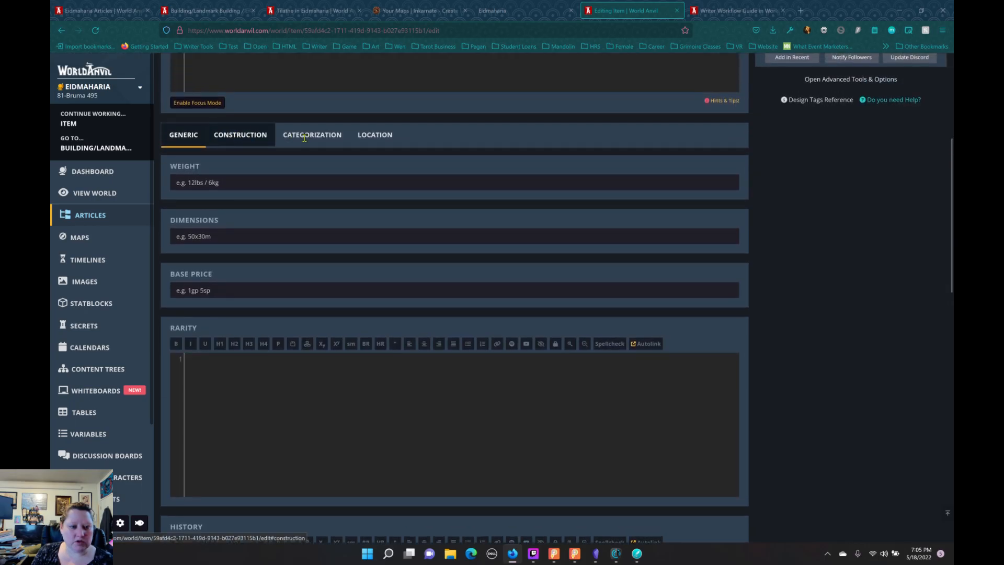
# Step: Look through the Item template's Construction fields
pyautogui.click(253, 135)
pyautogui.scroll(-7, 386, 262)
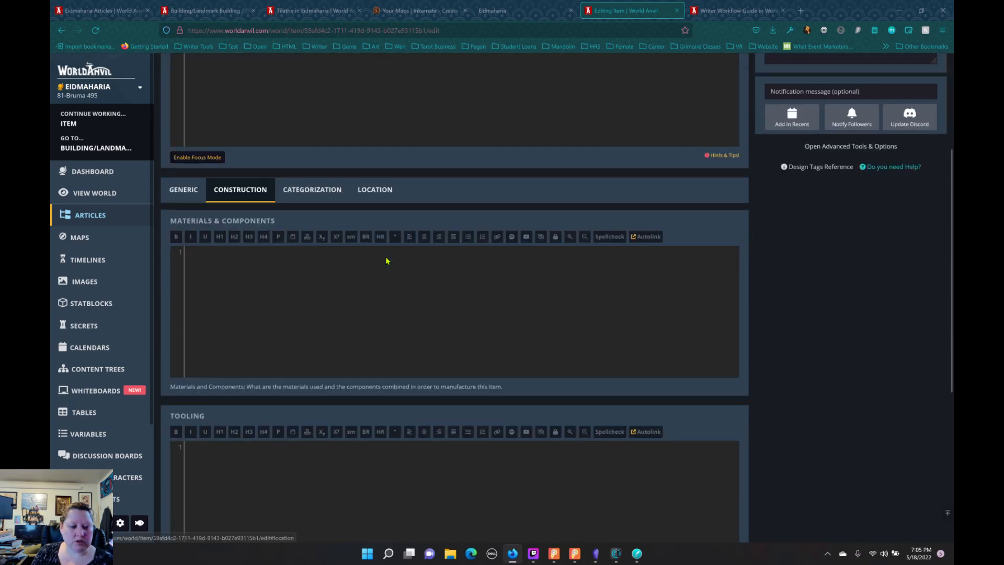
pyautogui.scroll(5, 416, 258)
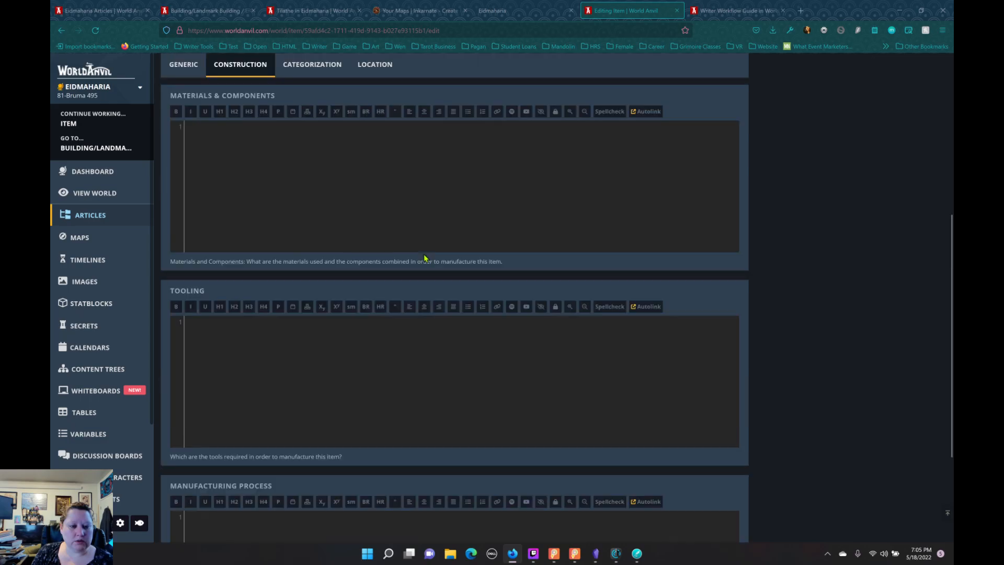
# Step: Inspect the available Model / Subtype and Manufacturer choices in the Item template's Categorization fields without selecting any
pyautogui.click(312, 166)
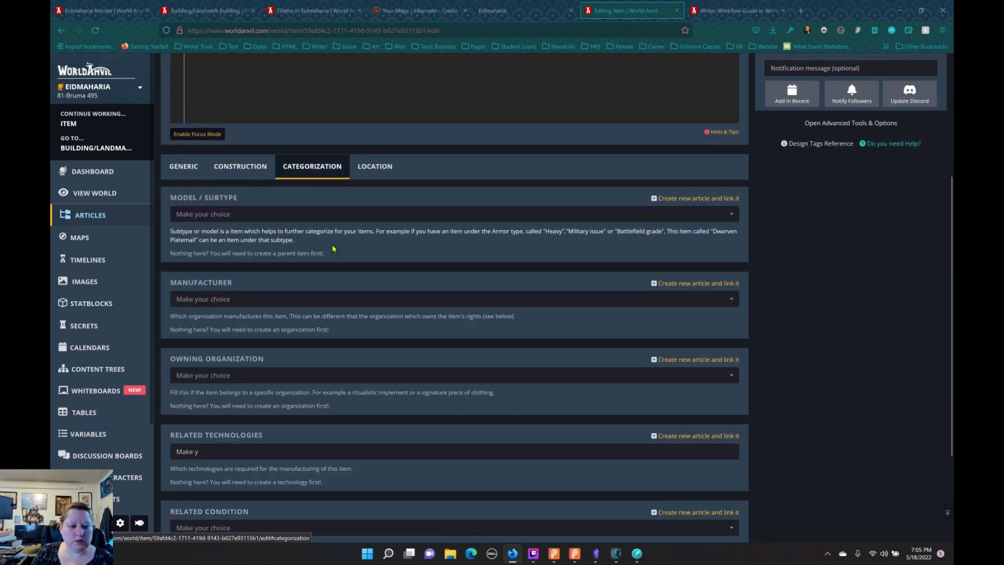
pyautogui.click(311, 217)
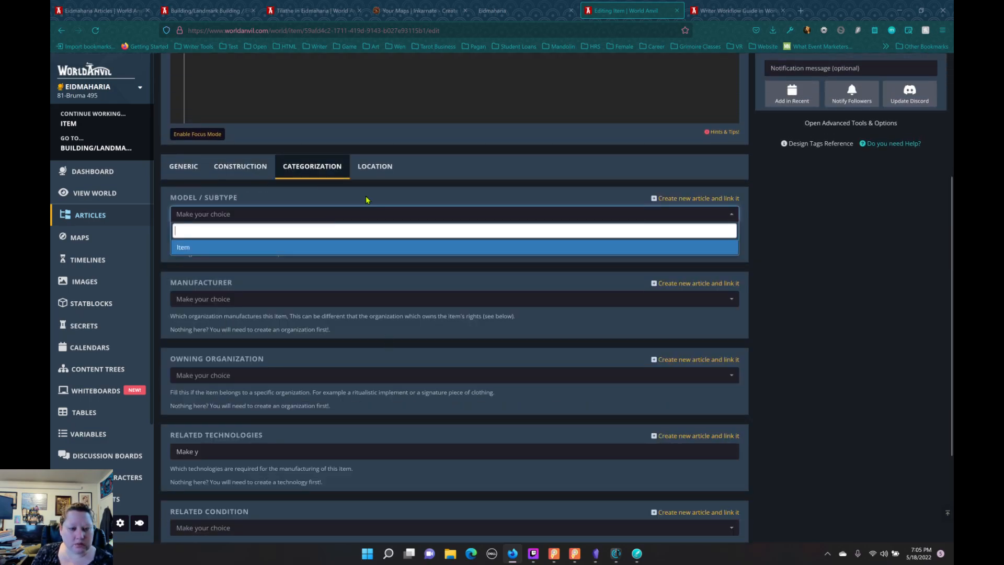
pyautogui.click(349, 214)
pyautogui.click(347, 216)
pyautogui.click(389, 200)
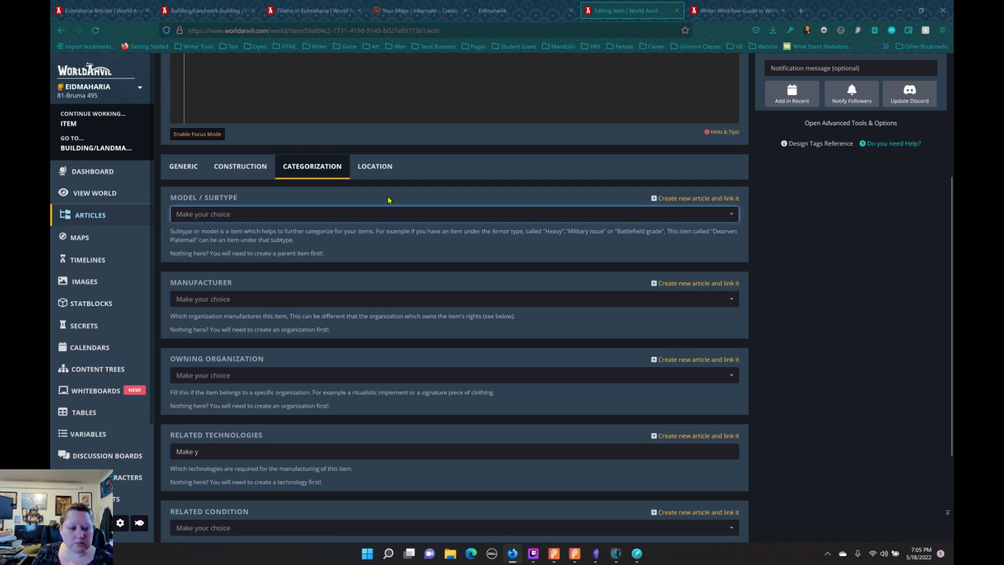
pyautogui.click(330, 302)
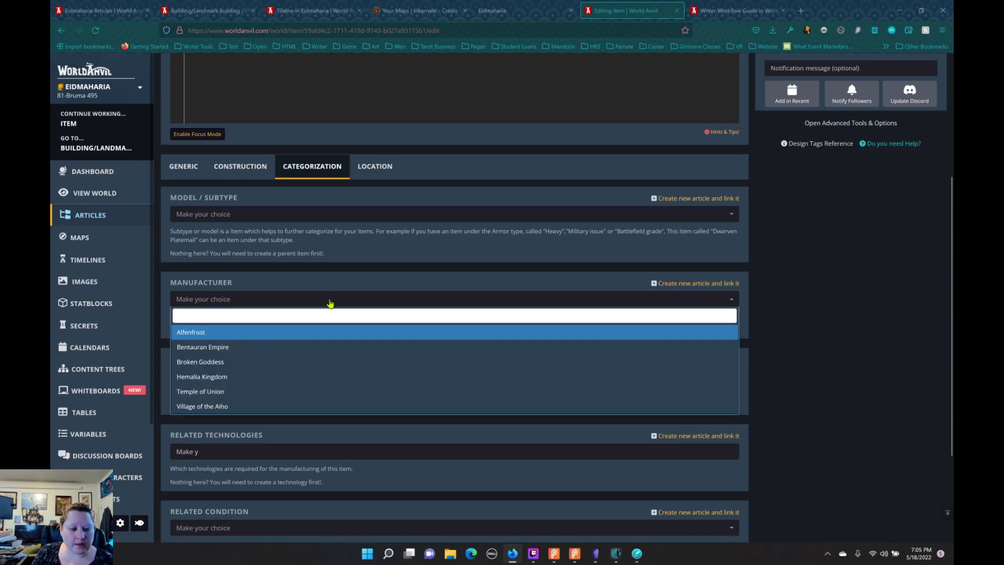
pyautogui.click(330, 302)
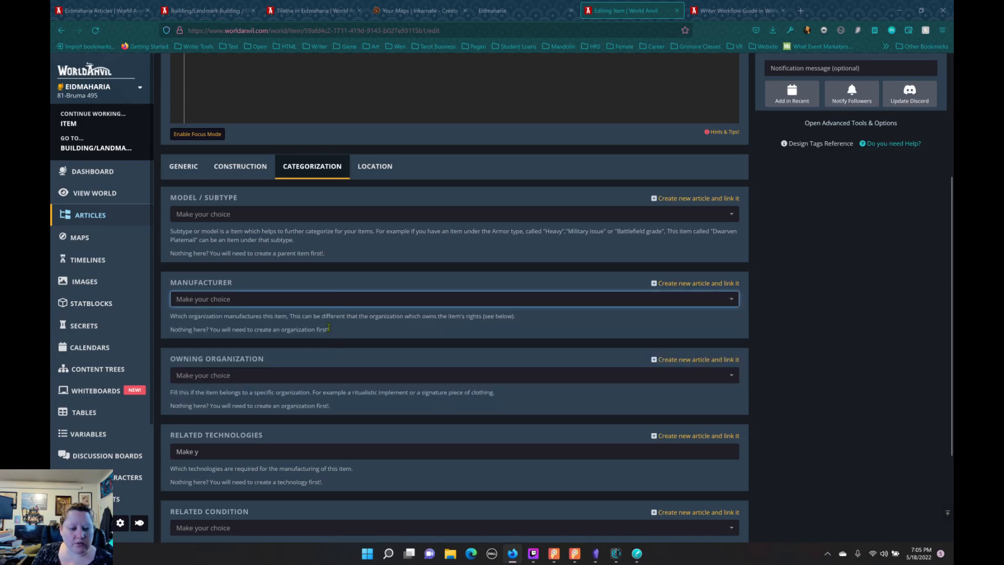
pyautogui.click(315, 296)
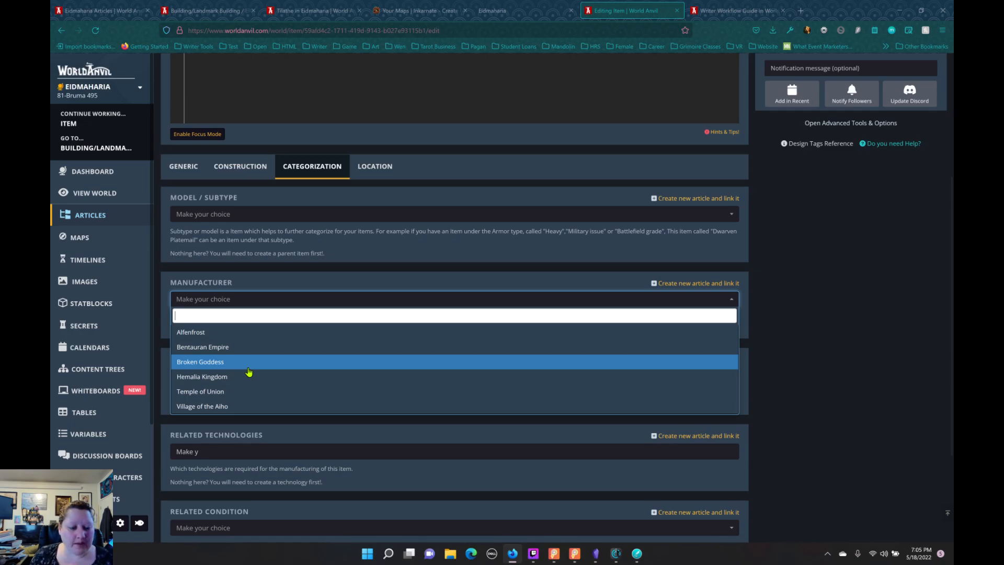
pyautogui.click(304, 277)
# Step: Review the Item template's Owning Organization and related technology, condition and ethnicity fields, and return to the world's article list
pyautogui.scroll(-2, 305, 280)
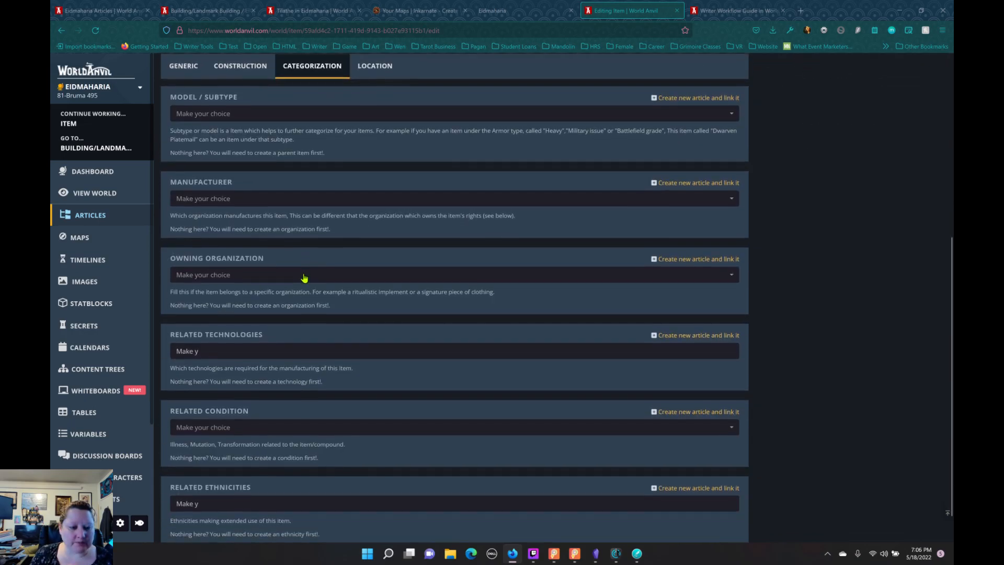
pyautogui.click(305, 274)
pyautogui.click(304, 311)
pyautogui.scroll(-1, 304, 323)
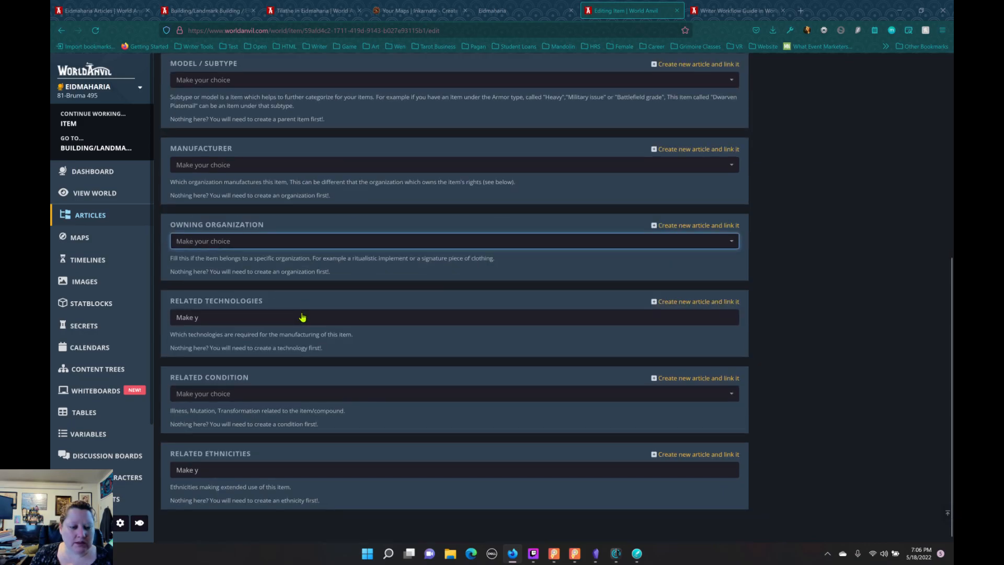
pyautogui.click(303, 318)
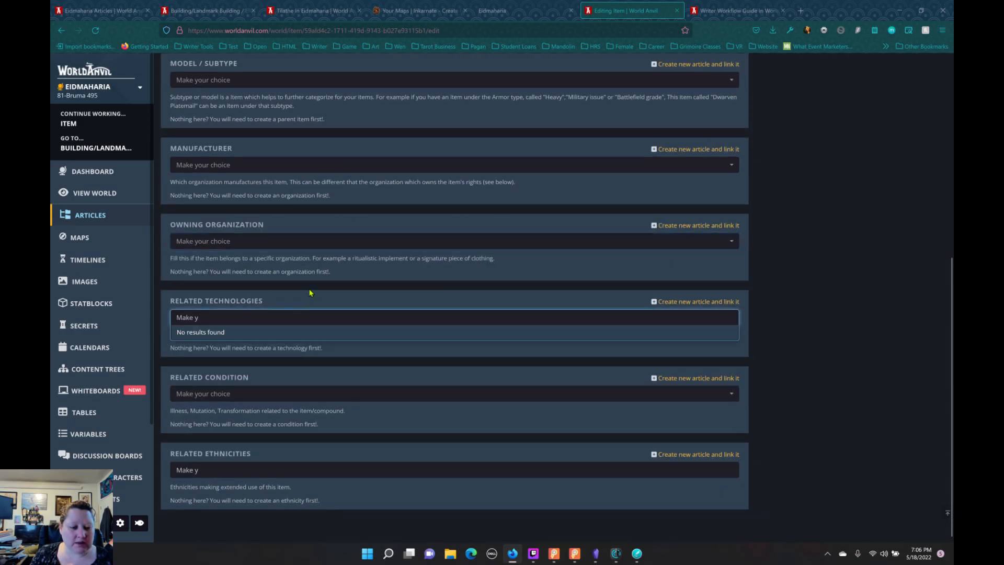
pyautogui.click(352, 320)
pyautogui.scroll(5, 379, 336)
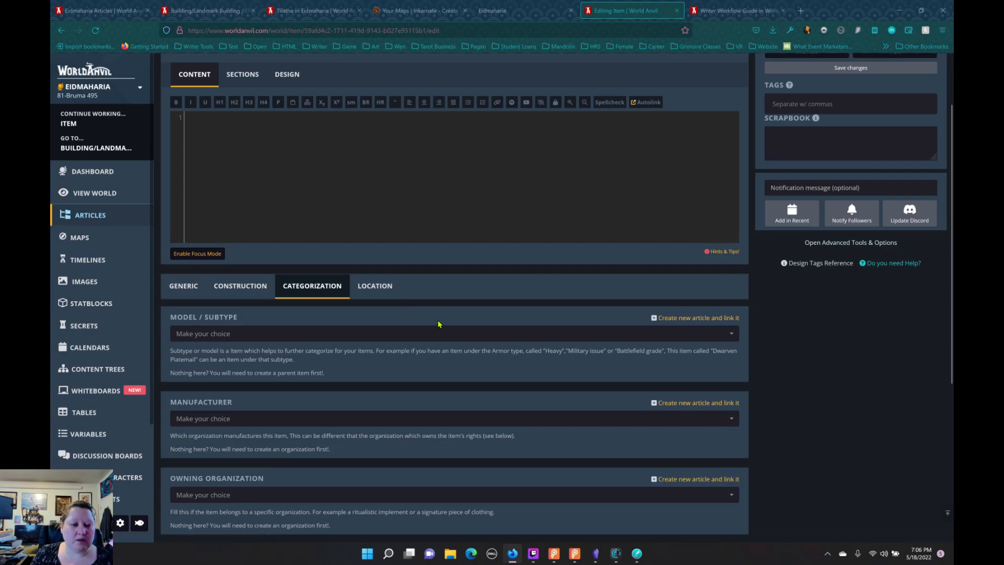
pyautogui.scroll(2, 439, 324)
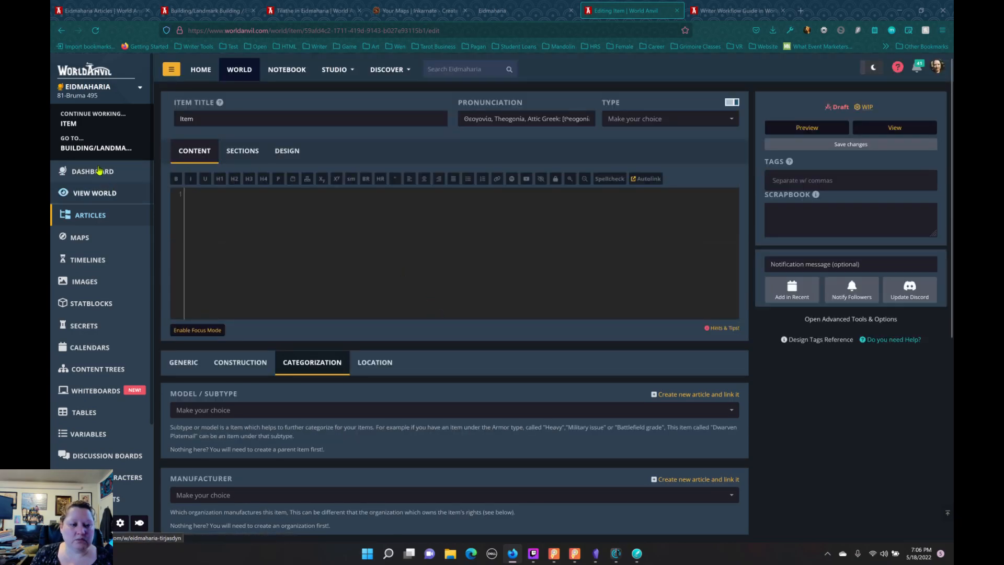
pyautogui.click(90, 215)
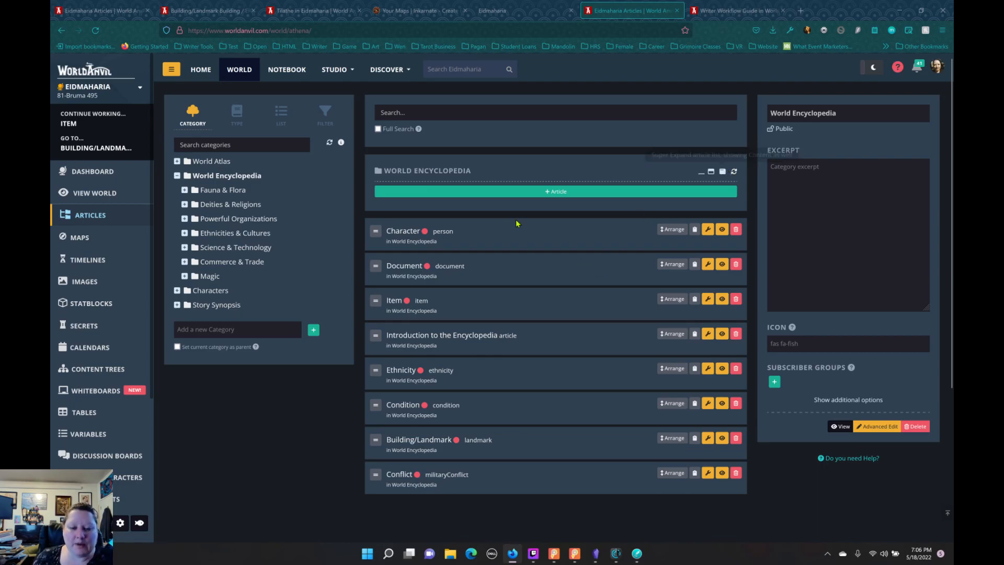
# Step: Create a draft article titled Language with the Language template in the World Encyclopedia category
pyautogui.click(559, 194)
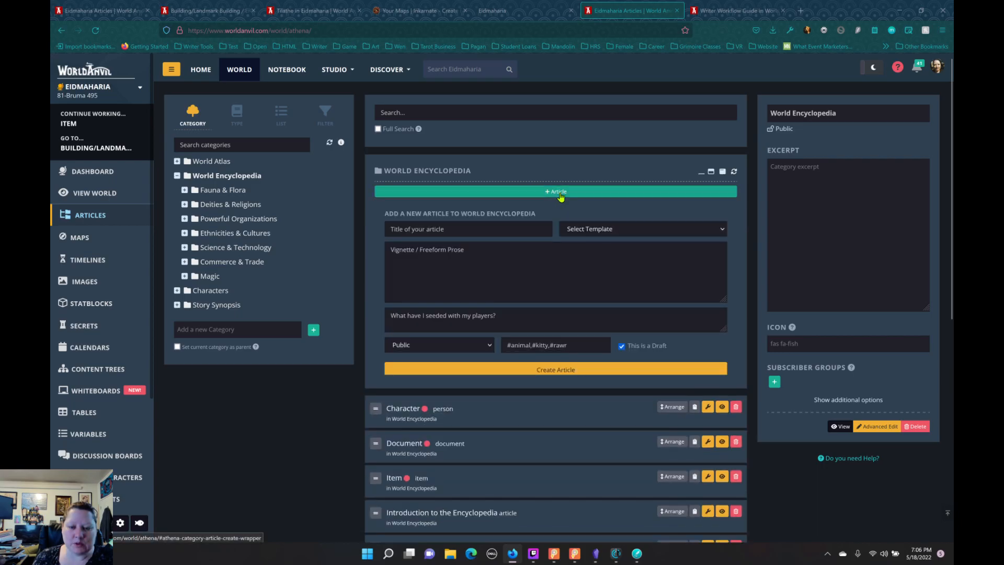
pyautogui.click(613, 233)
pyautogui.scroll(-2, 627, 335)
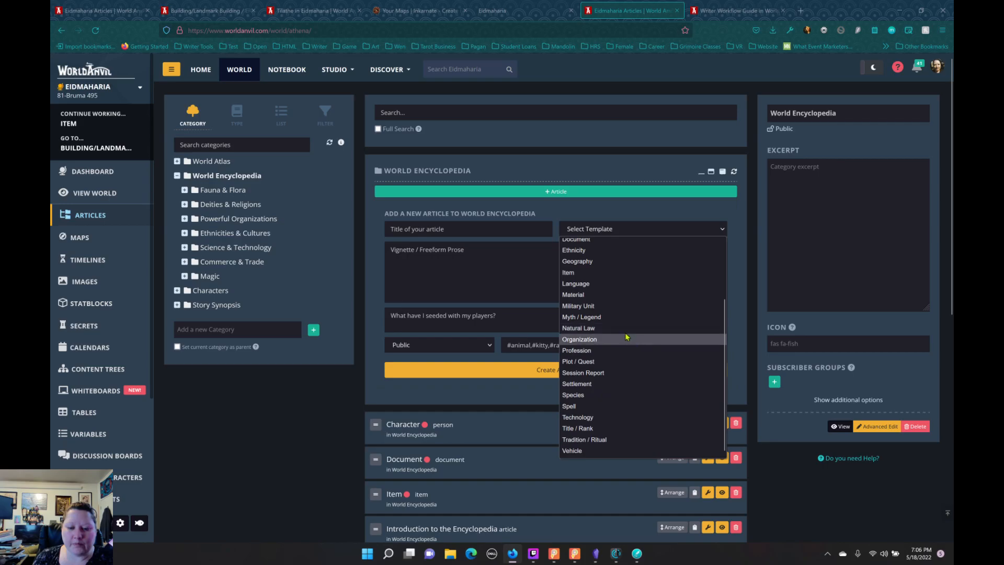
pyautogui.click(618, 283)
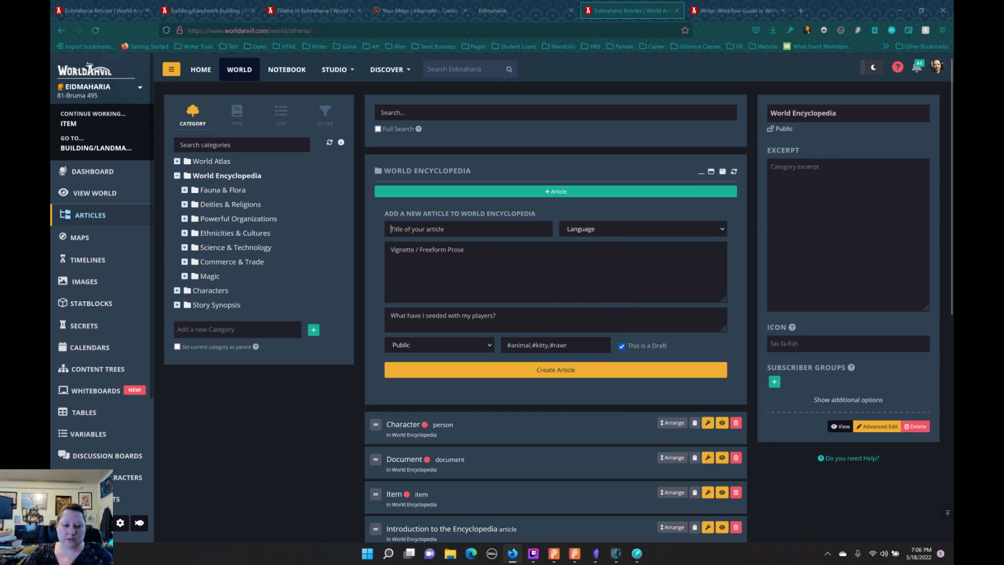
pyautogui.write('Langu')
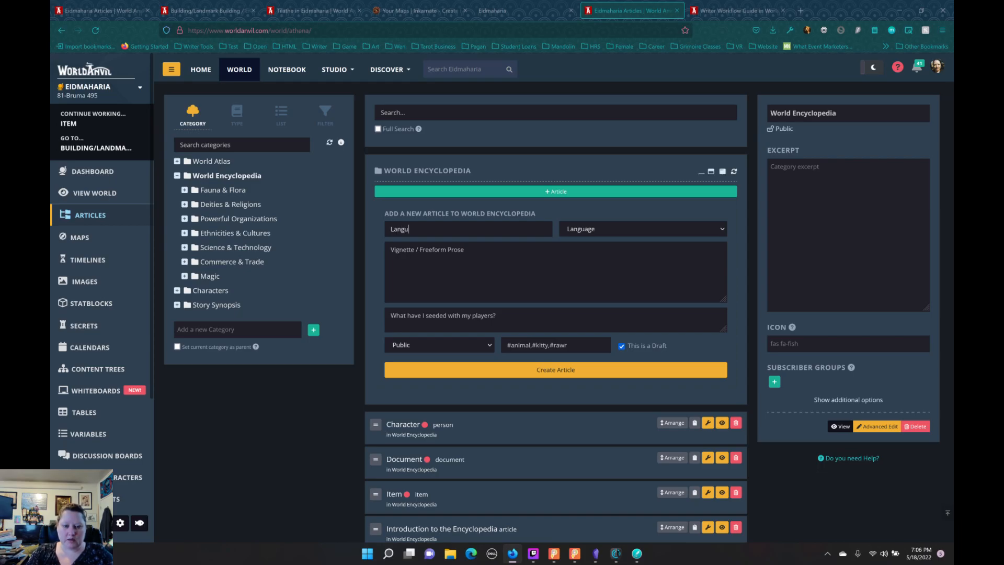
pyautogui.write('age')
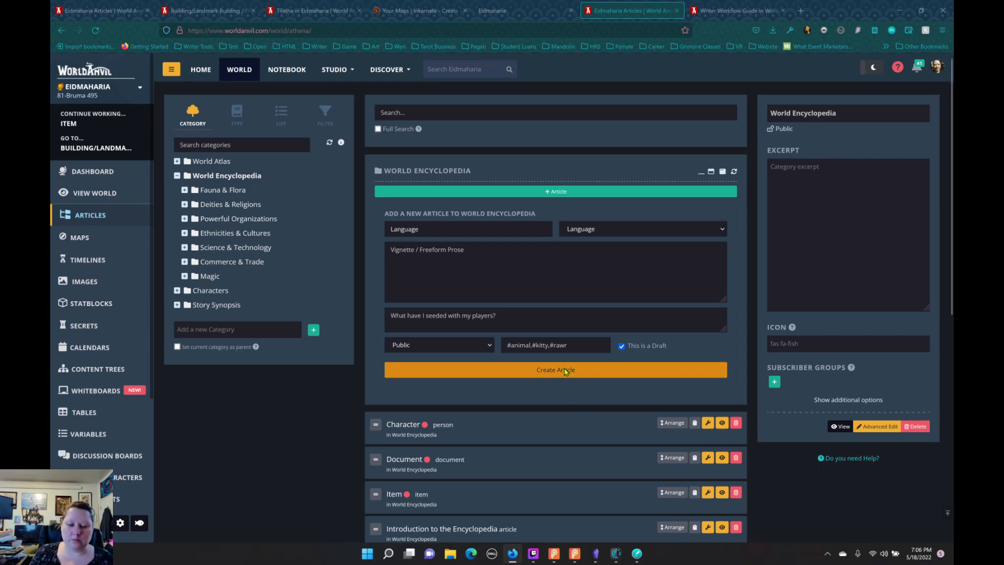
pyautogui.click(523, 368)
# Step: Open the Language article for editing, look through its Structure fields from Phonology to Structural Markers, and return to the world's article list
pyautogui.scroll(-4, 523, 368)
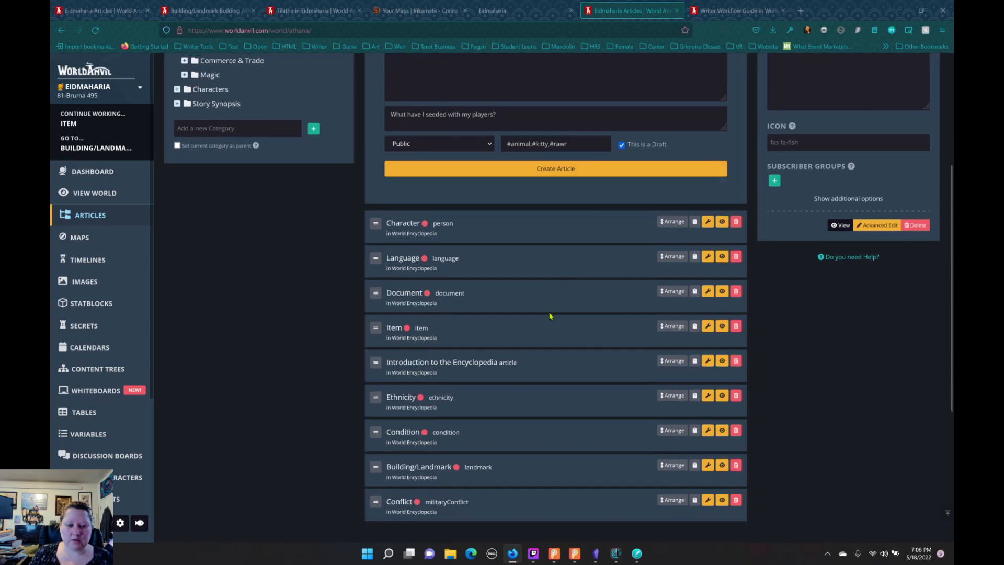
pyautogui.click(708, 257)
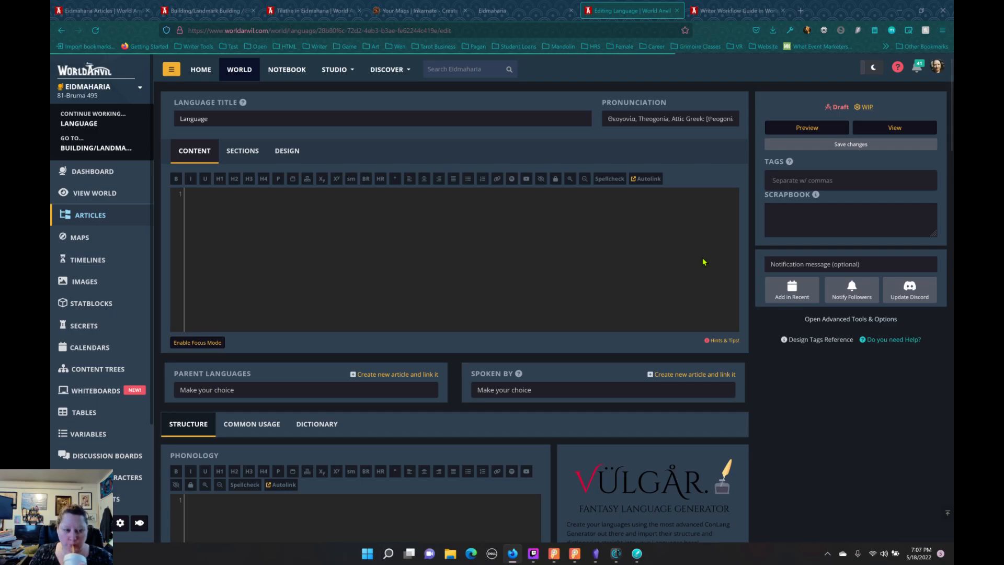
pyautogui.scroll(-6, 613, 276)
pyautogui.scroll(-2, 614, 275)
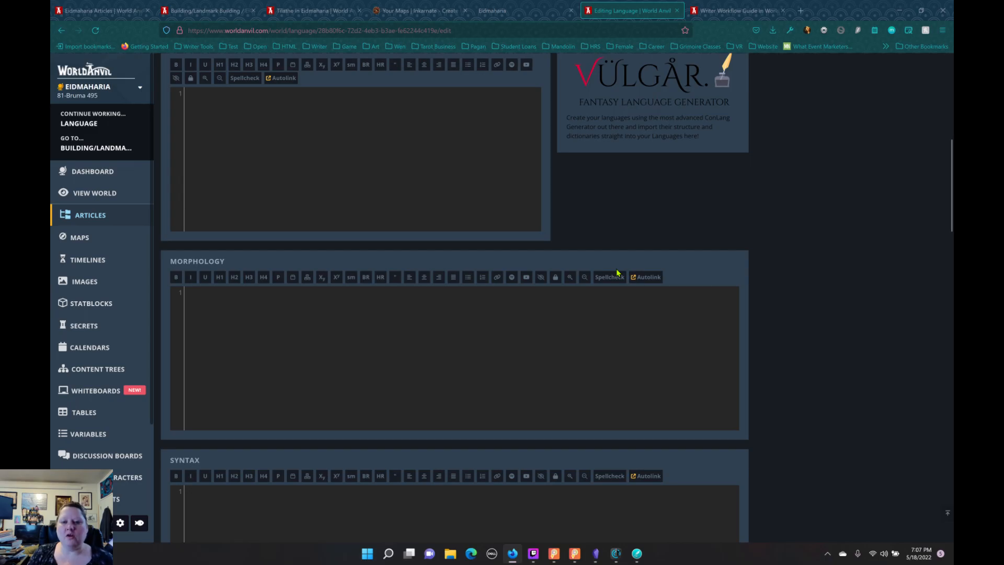
pyautogui.scroll(1, 637, 234)
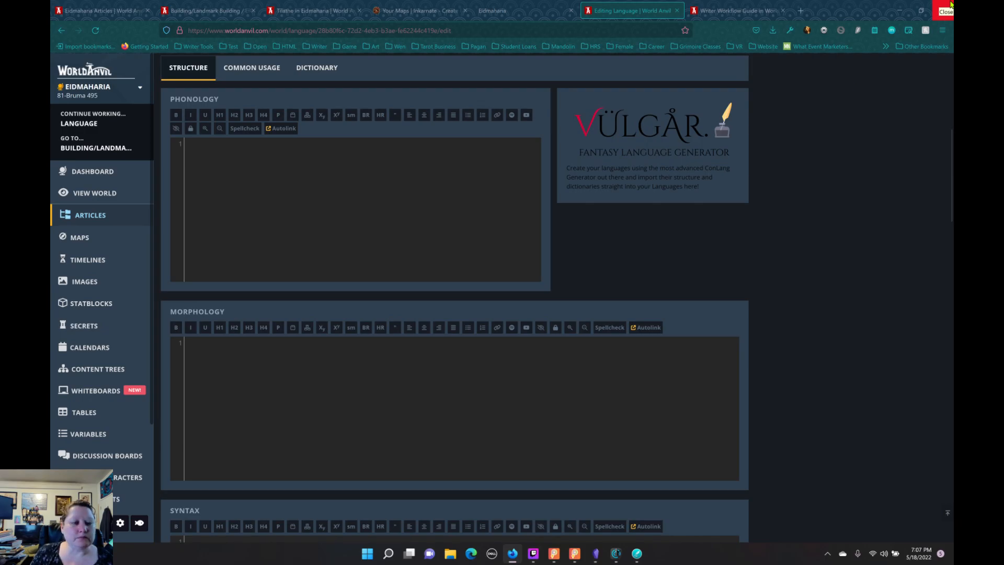
pyautogui.scroll(-10, 706, 209)
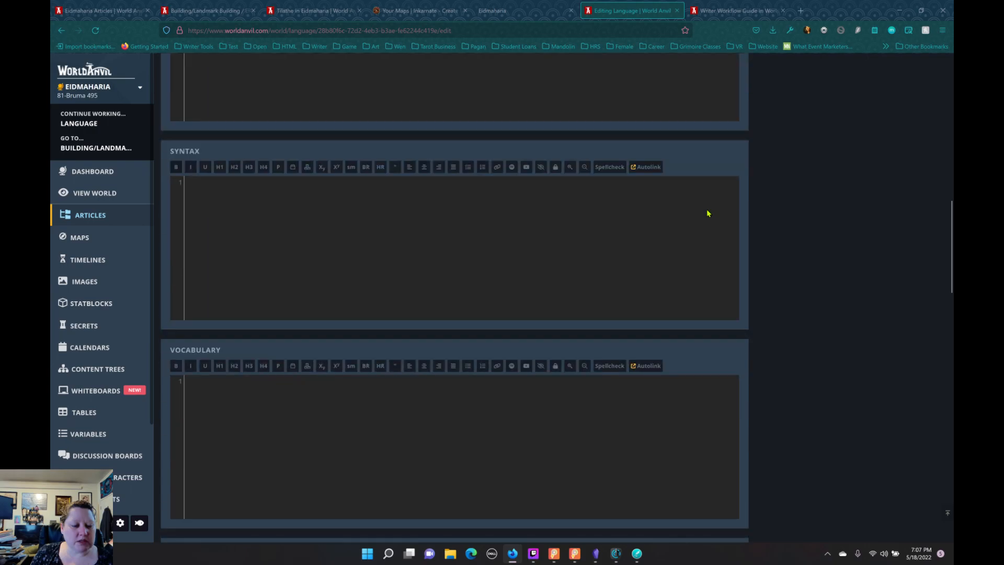
pyautogui.scroll(-10, 708, 215)
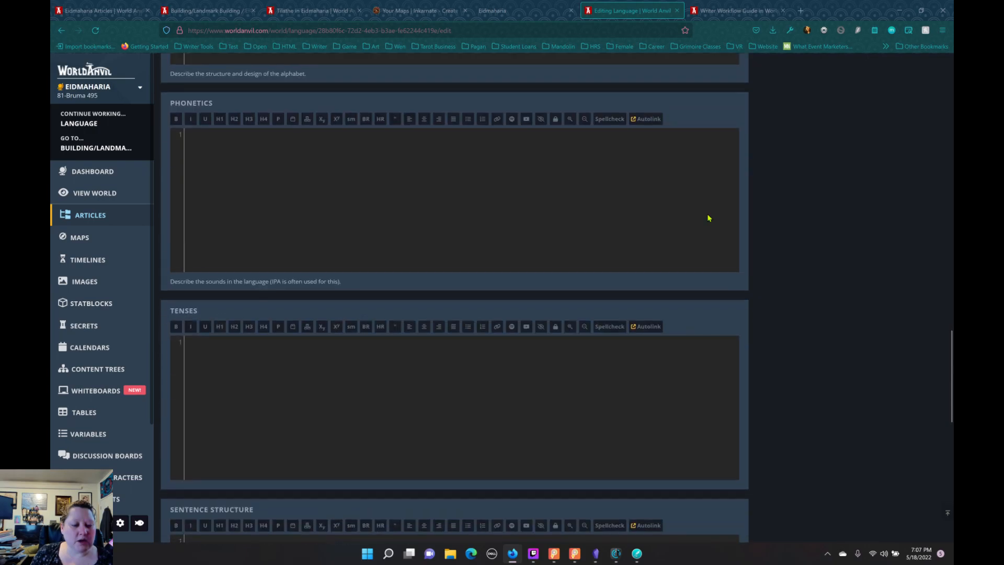
pyautogui.scroll(-6, 713, 220)
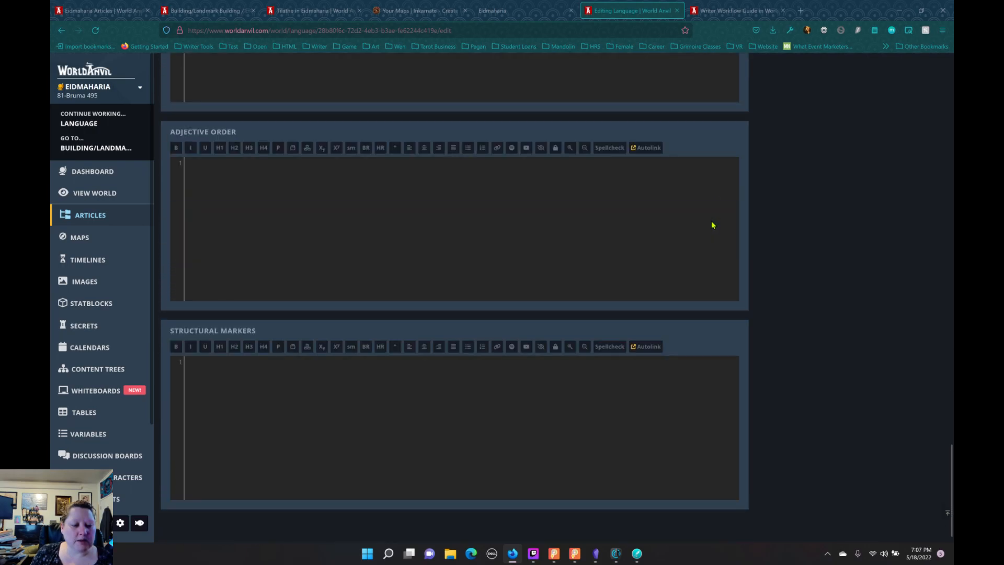
pyautogui.scroll(20, 711, 223)
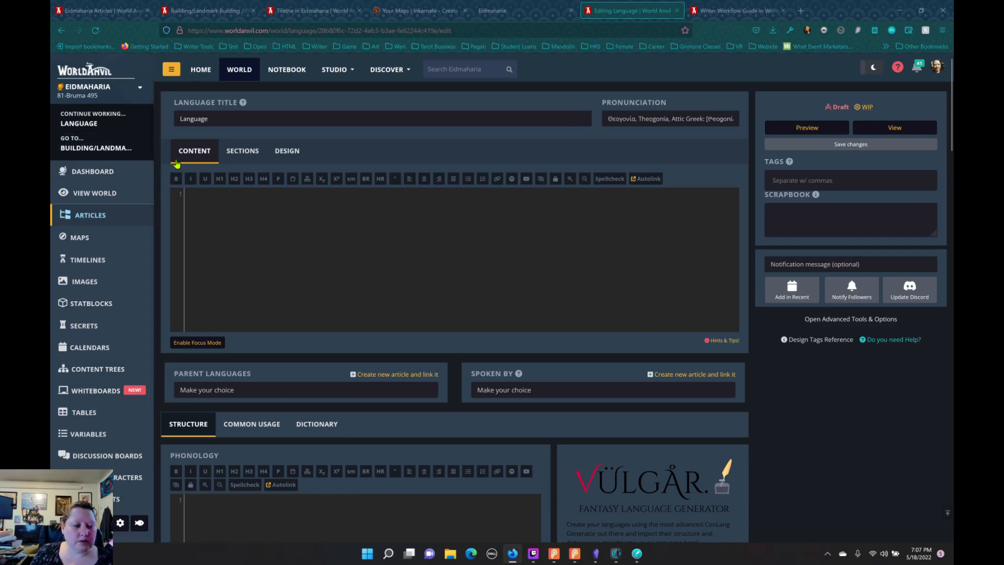
pyautogui.click(102, 218)
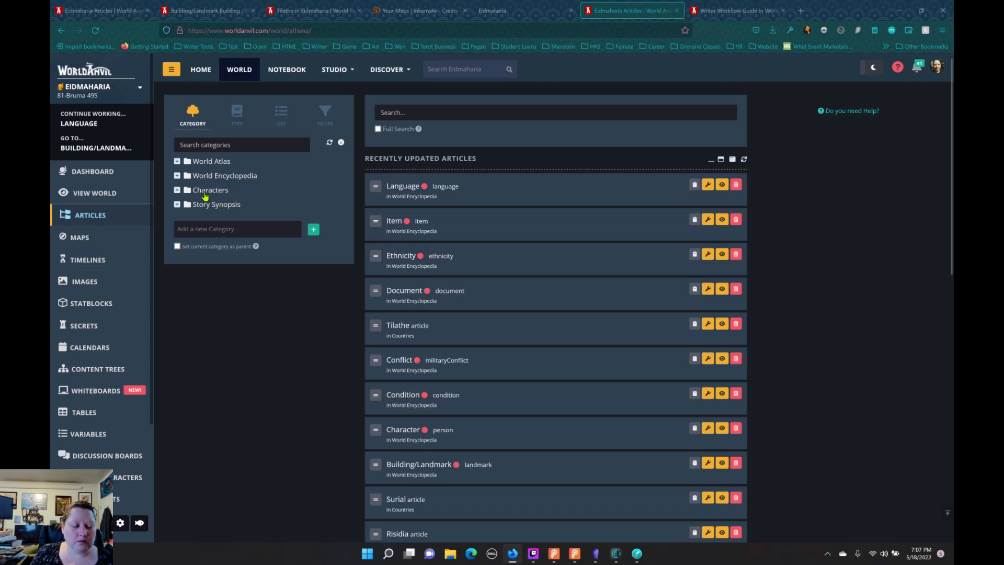
# Step: Create a draft article titled Plot/Quest with the Plot / Quest template in the World Encyclopedia category
pyautogui.click(212, 177)
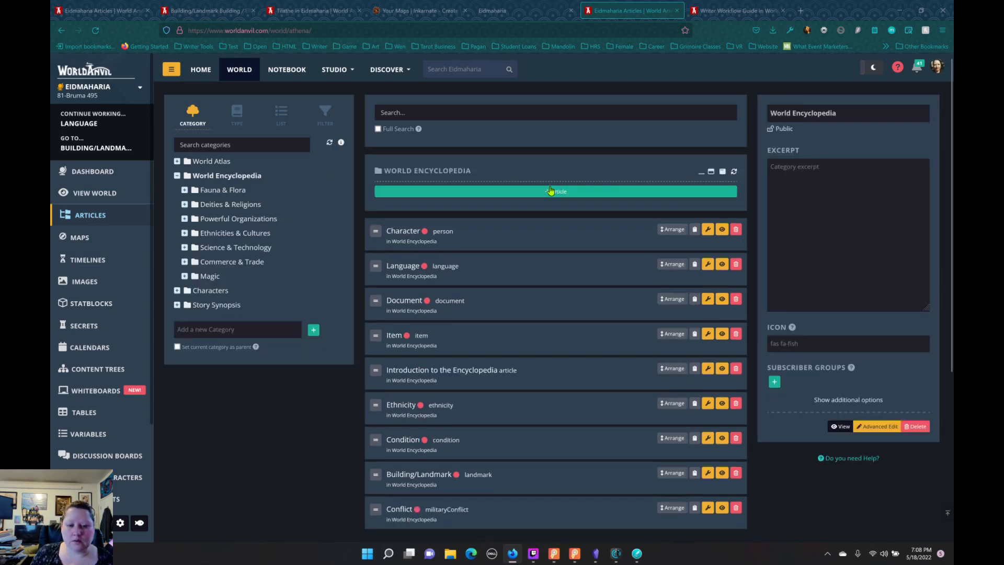
pyautogui.click(551, 191)
pyautogui.click(627, 231)
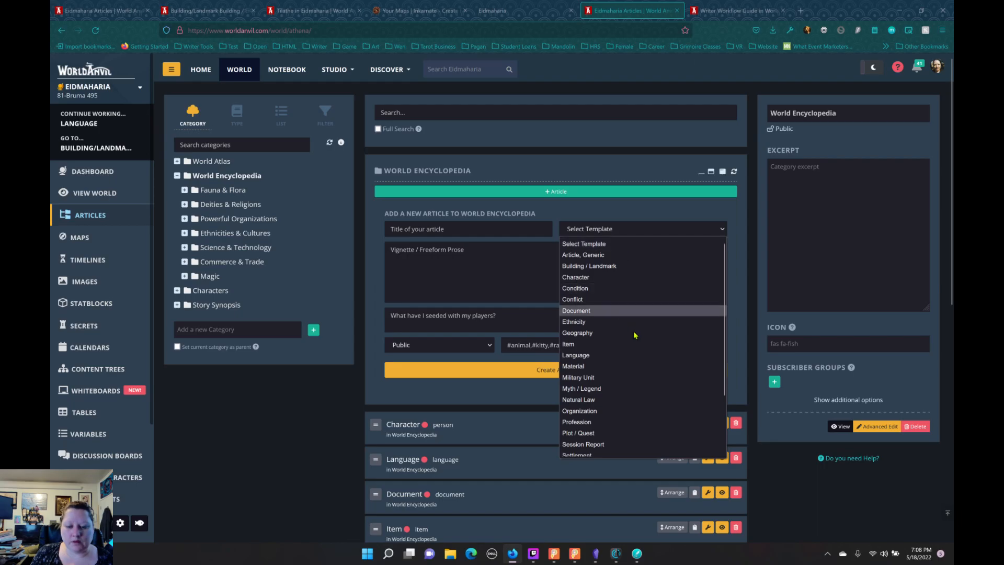
pyautogui.scroll(-2, 644, 347)
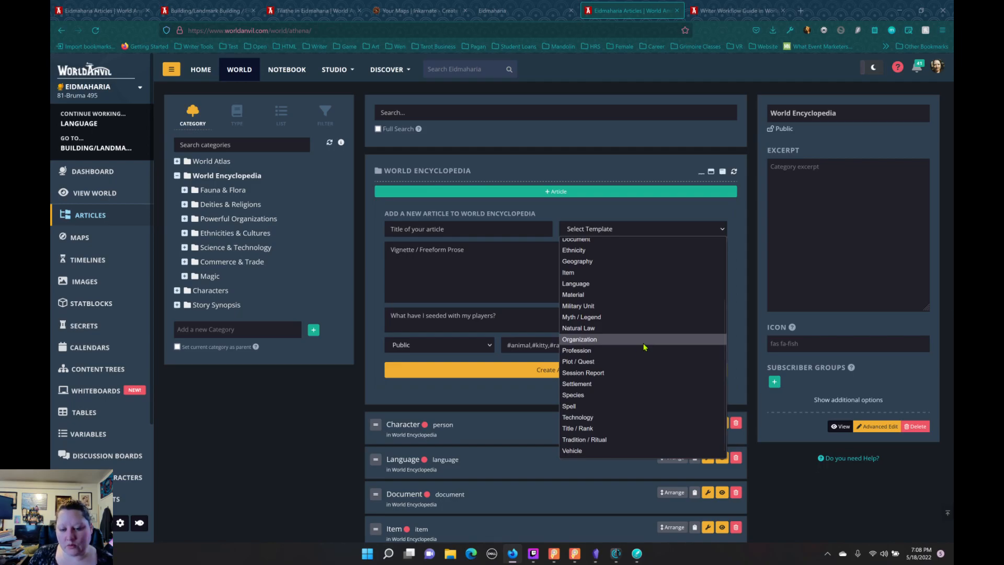
pyautogui.click(627, 362)
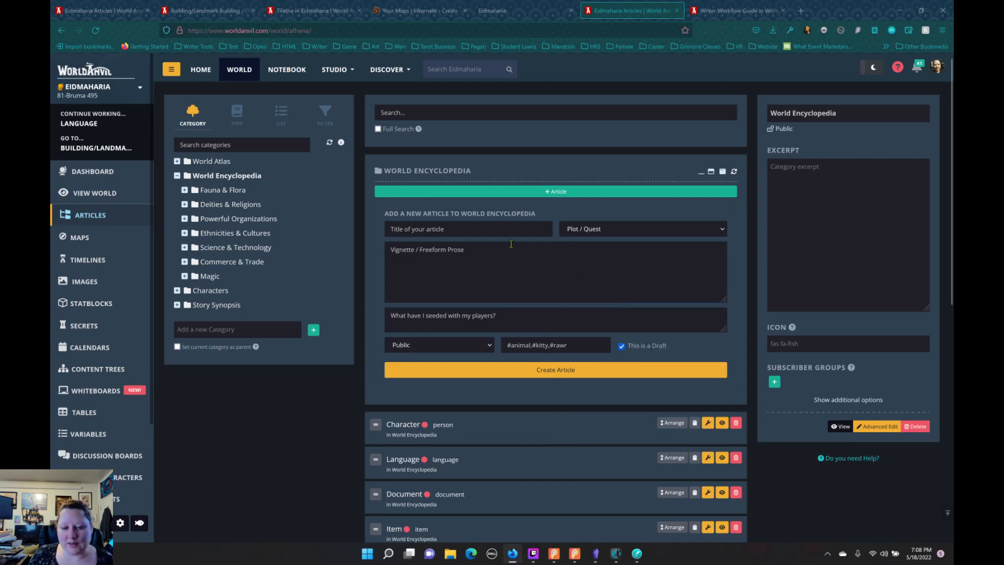
pyautogui.click(504, 230)
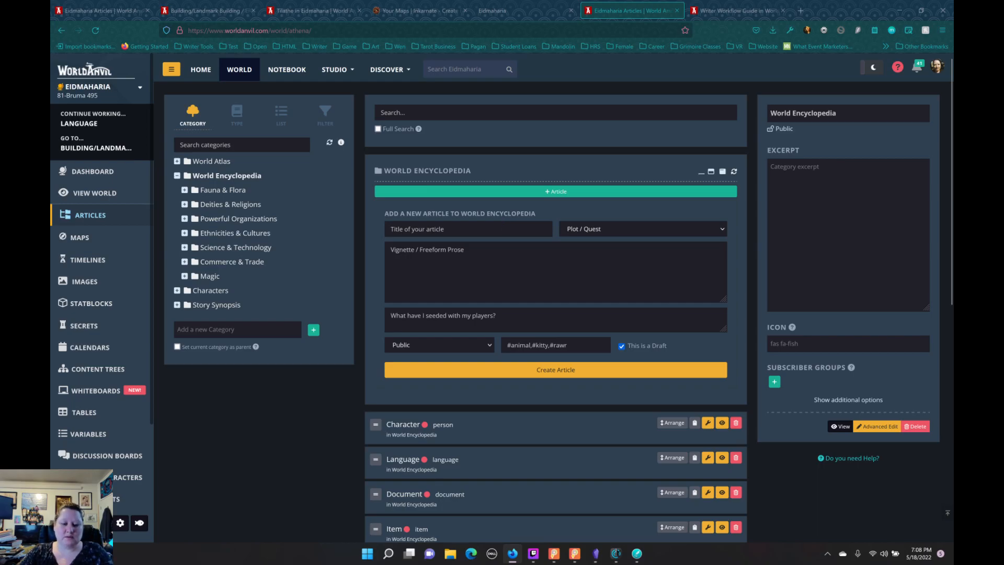
pyautogui.write('Plot/')
pyautogui.write('Quest')
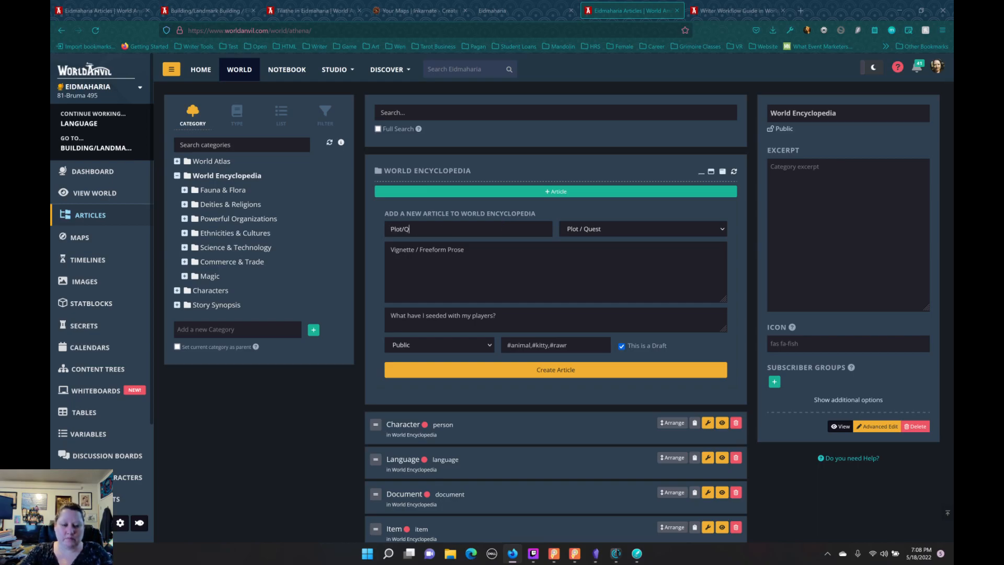
pyautogui.click(600, 373)
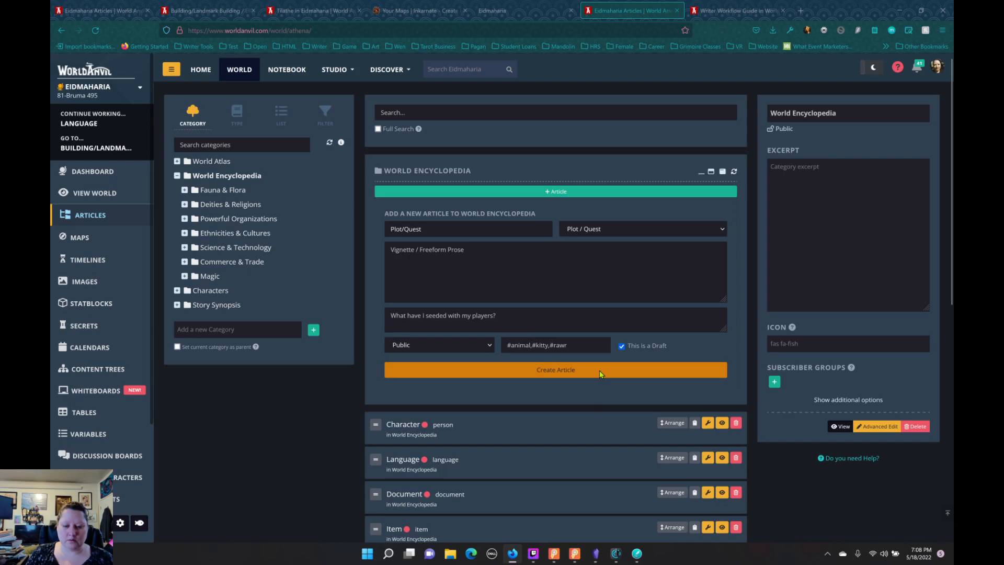
# Step: Open the Plot/Quest article for editing and look through its Generic fields, from Parent Plot to Themes
pyautogui.scroll(-3, 624, 397)
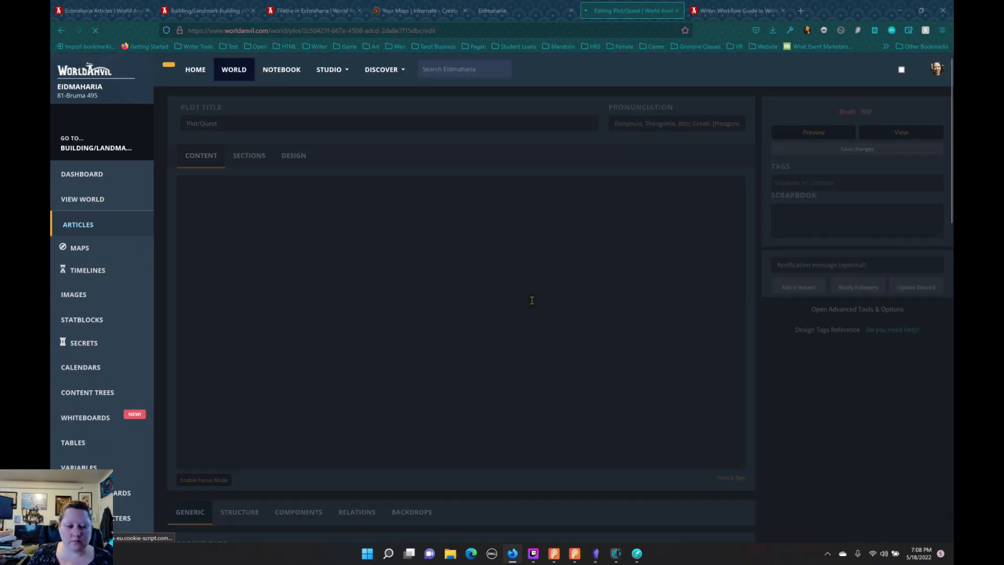
pyautogui.scroll(-5, 441, 299)
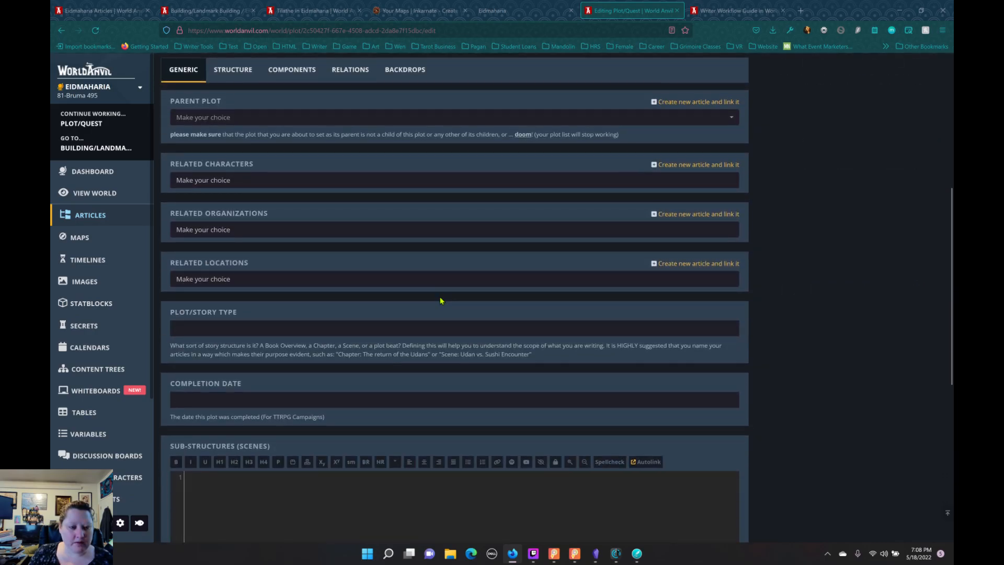
pyautogui.scroll(-2, 441, 300)
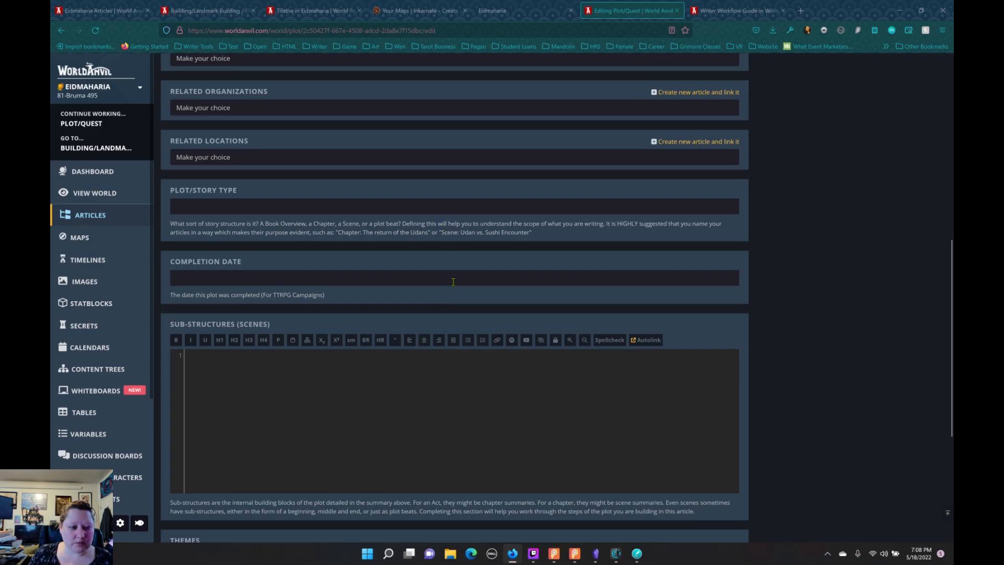
pyautogui.scroll(-4, 453, 282)
pyautogui.scroll(9, 455, 281)
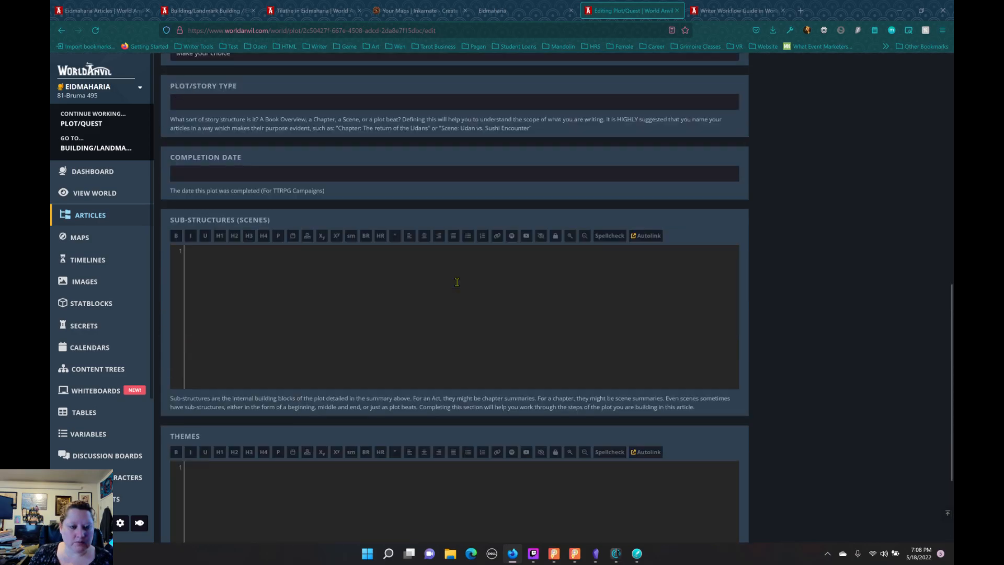
# Step: Look through the Plot/Quest template's Structure fields, from Exposition to Falling Action
pyautogui.click(229, 218)
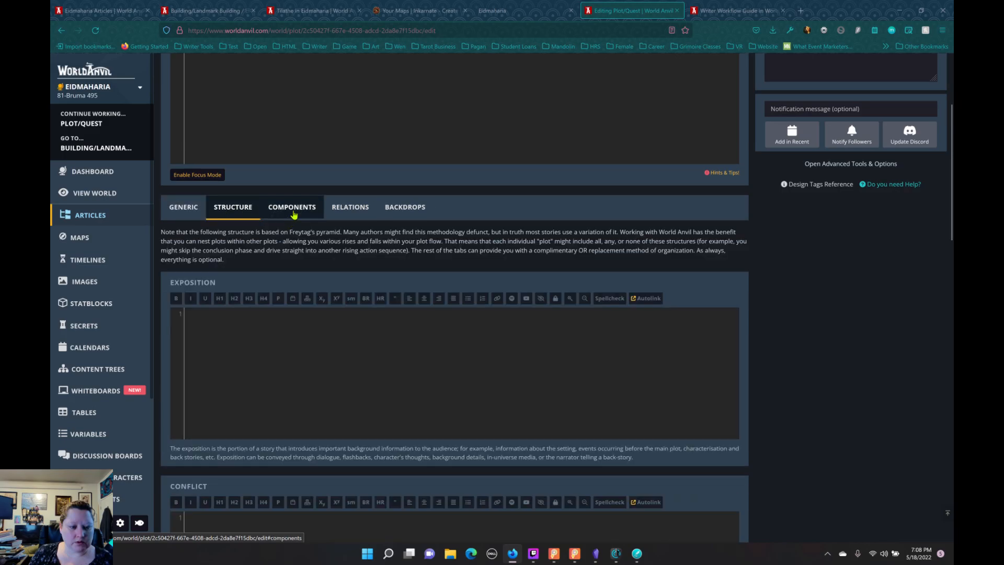
pyautogui.scroll(-10, 328, 327)
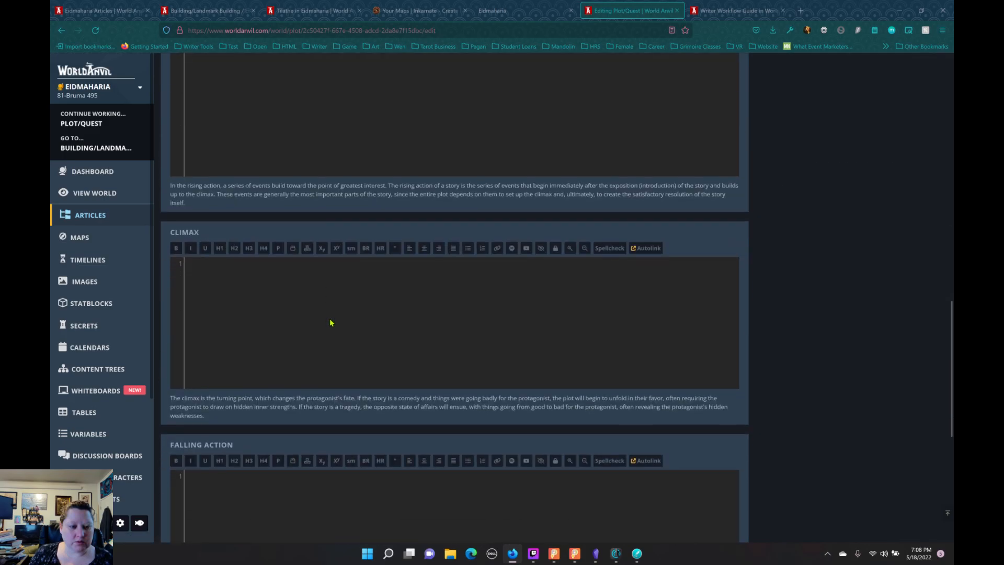
pyautogui.scroll(-5, 331, 323)
pyautogui.scroll(12, 332, 325)
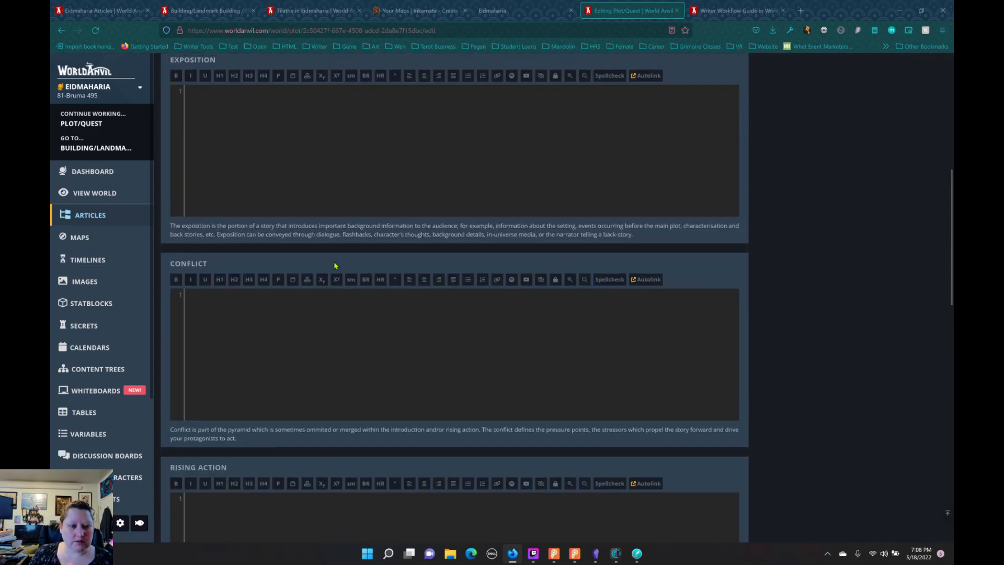
pyautogui.scroll(6, 327, 253)
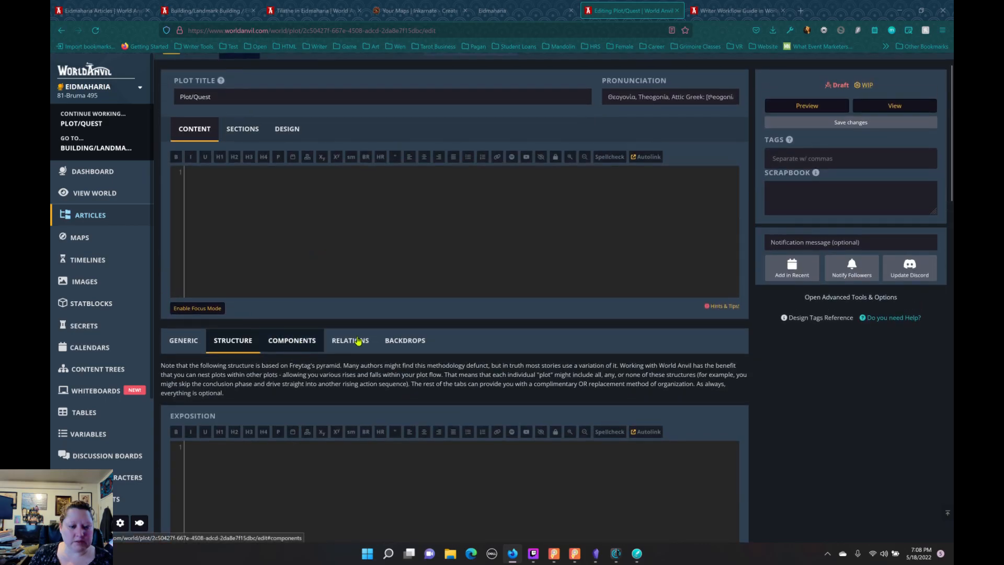
# Step: Look through the Plot/Quest template's Components fields, including Goals, Hooks and Stakes
pyautogui.scroll(-11, 360, 342)
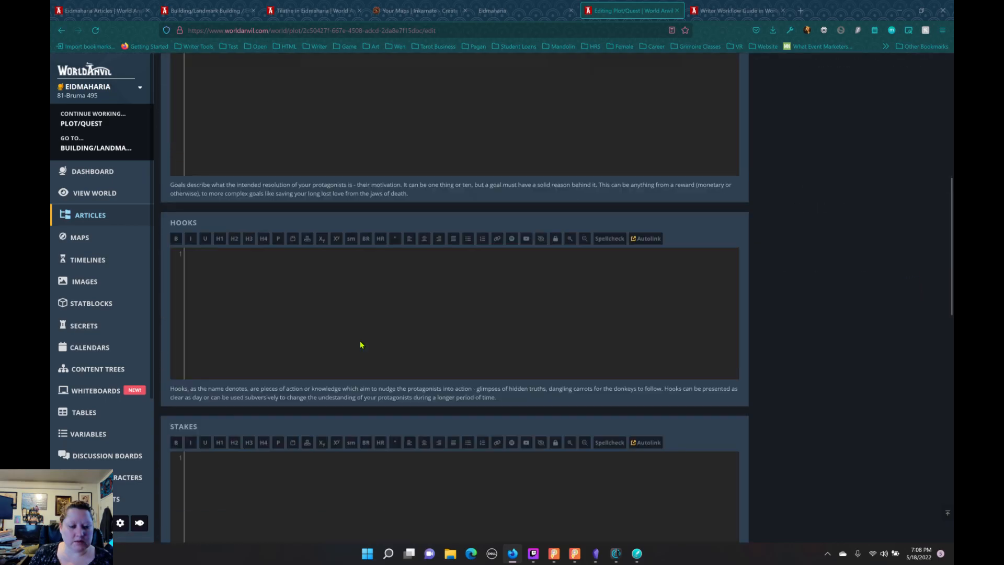
pyautogui.scroll(7, 363, 330)
pyautogui.scroll(3, 364, 314)
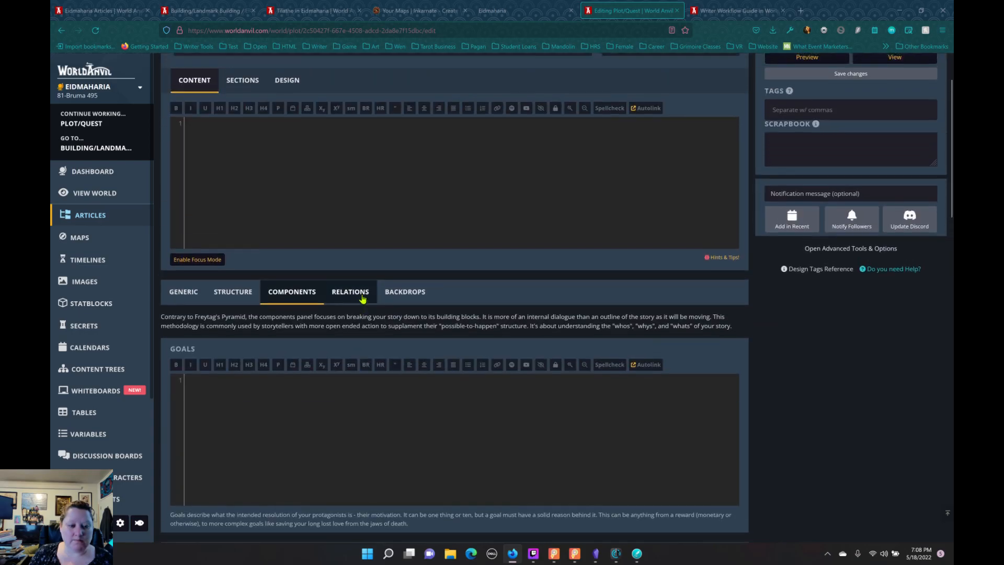
# Step: Review the Plot/Quest template's Relations fields, from Protagonists to Competitors, and return to the world's article list
pyautogui.click(350, 292)
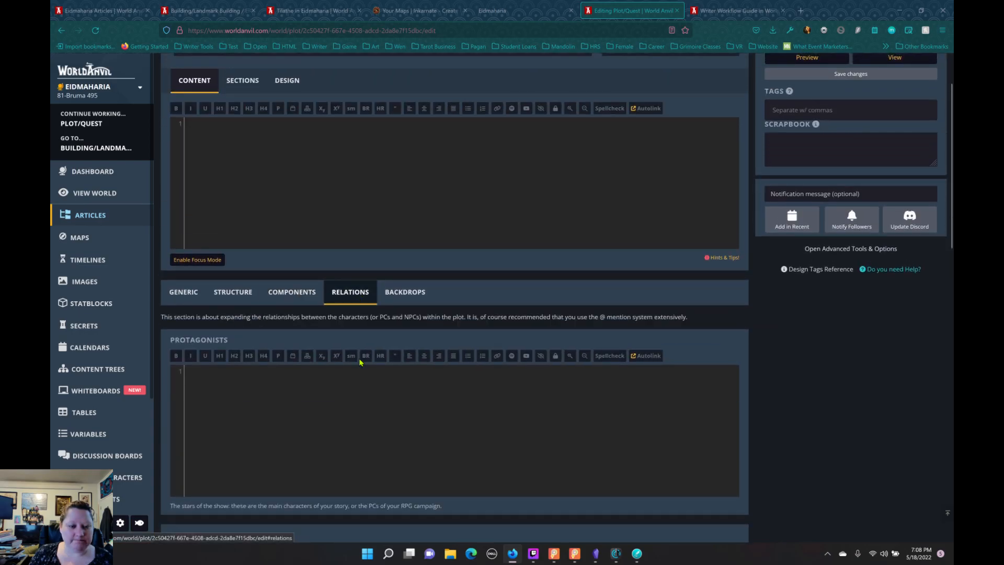
pyautogui.scroll(-11, 361, 361)
pyautogui.scroll(3, 367, 360)
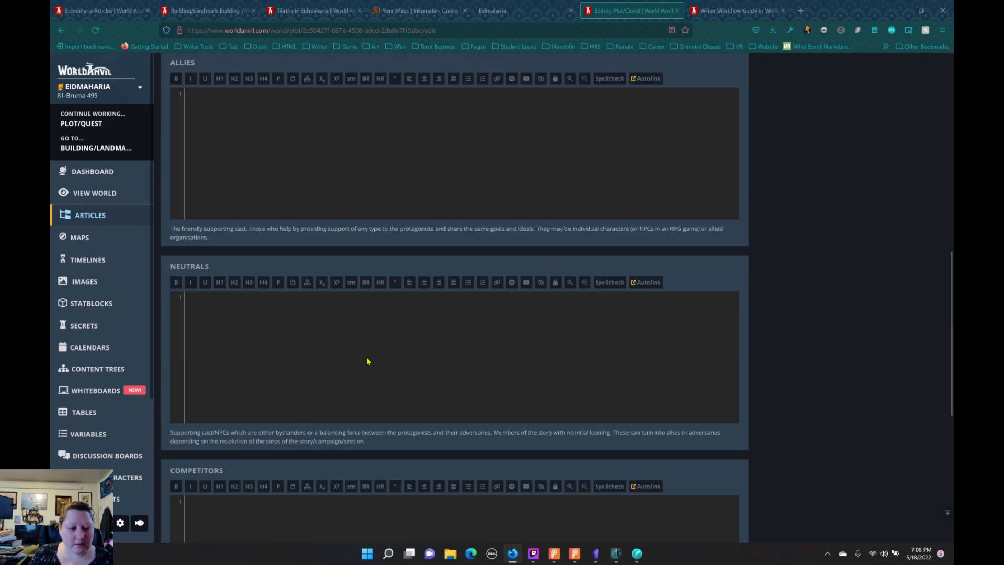
pyautogui.scroll(10, 368, 361)
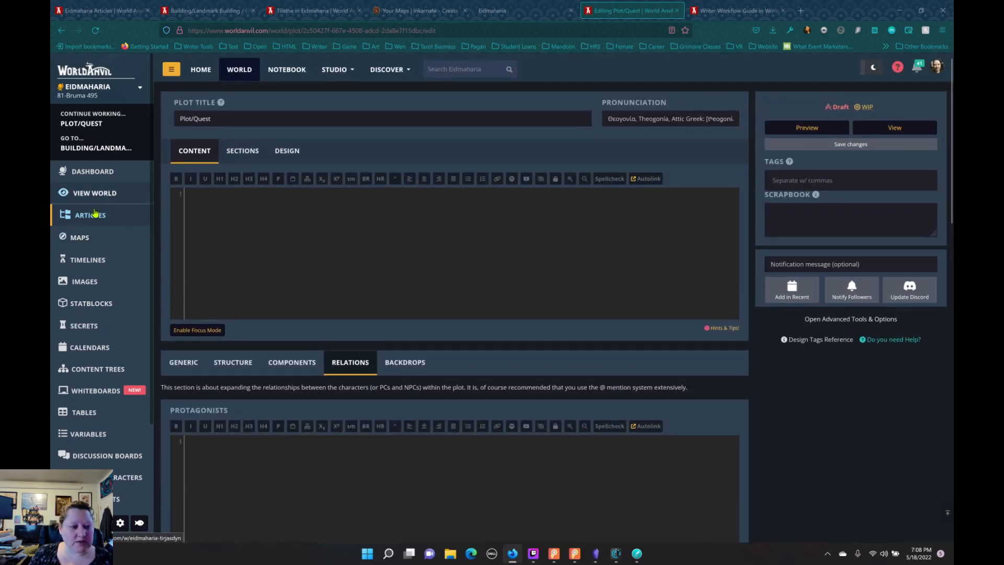
pyautogui.click(94, 214)
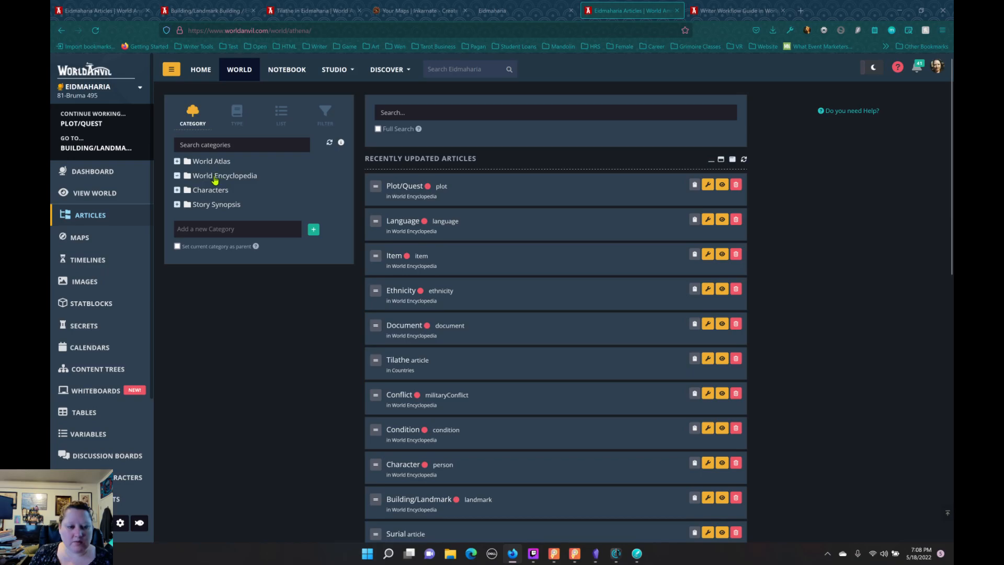
# Step: Open the World Encyclopedia category's new article form and look through the available article templates, from Generic to Vehicle
pyautogui.click(214, 177)
pyautogui.click(567, 193)
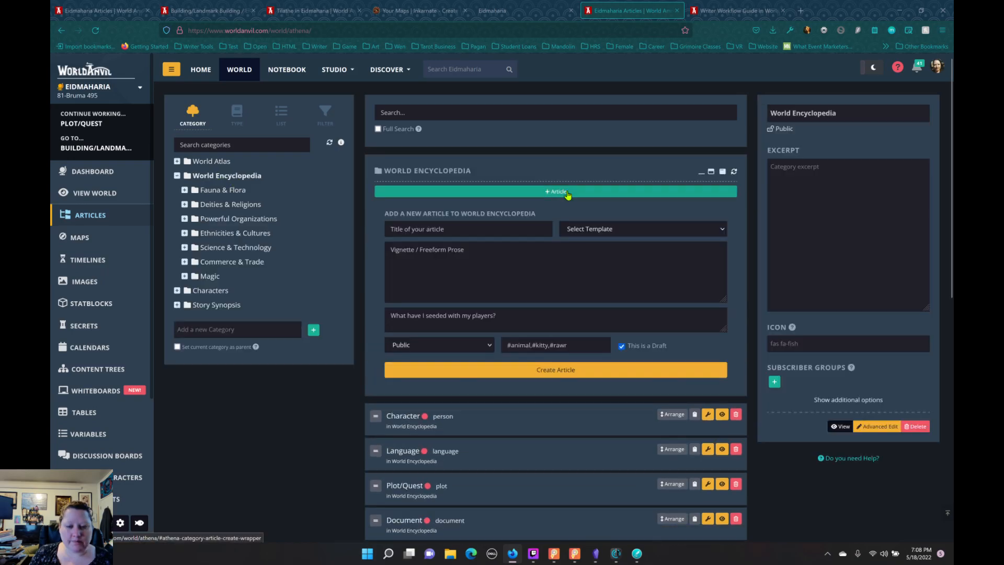
pyautogui.click(635, 235)
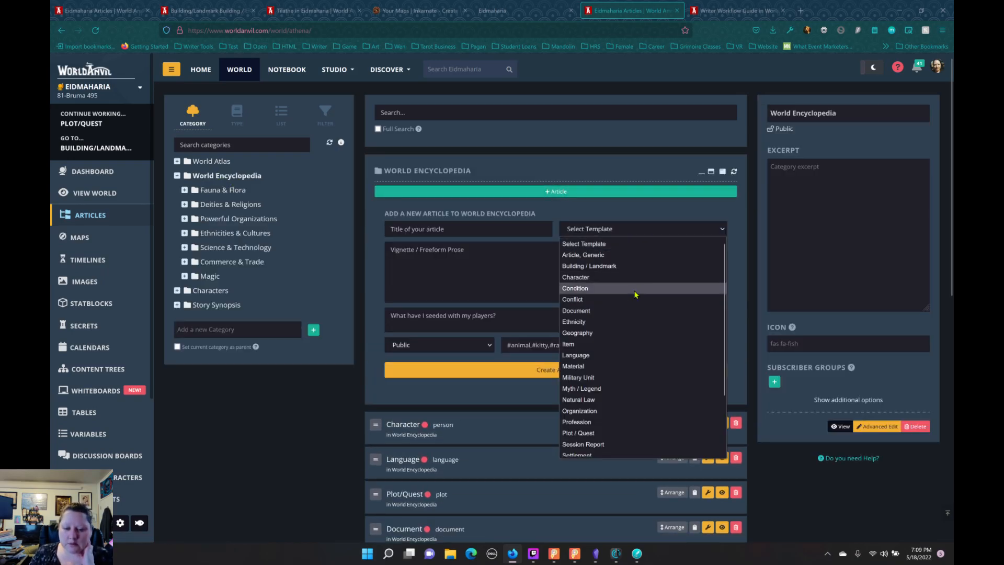
pyautogui.scroll(-1, 632, 291)
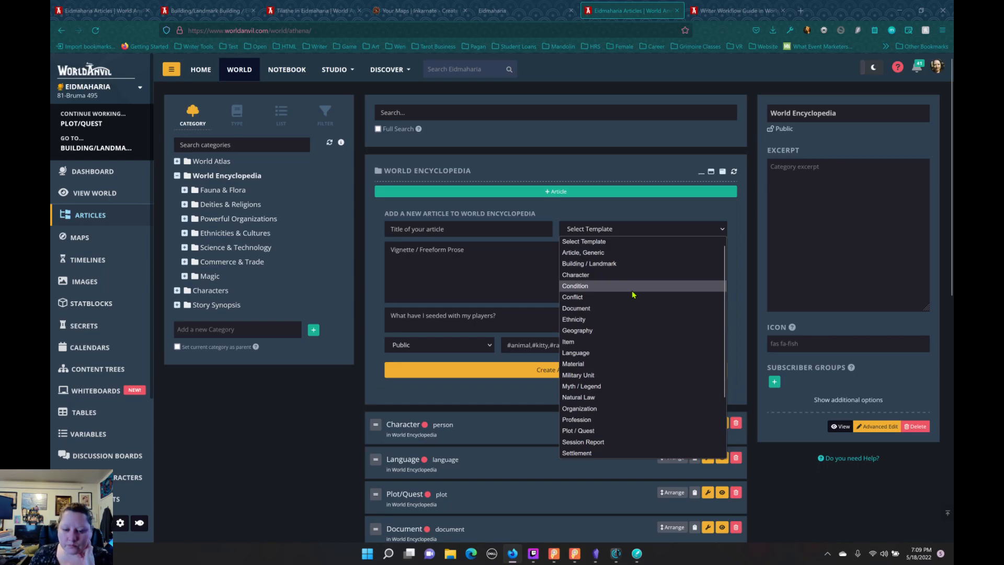
pyautogui.scroll(-3, 633, 295)
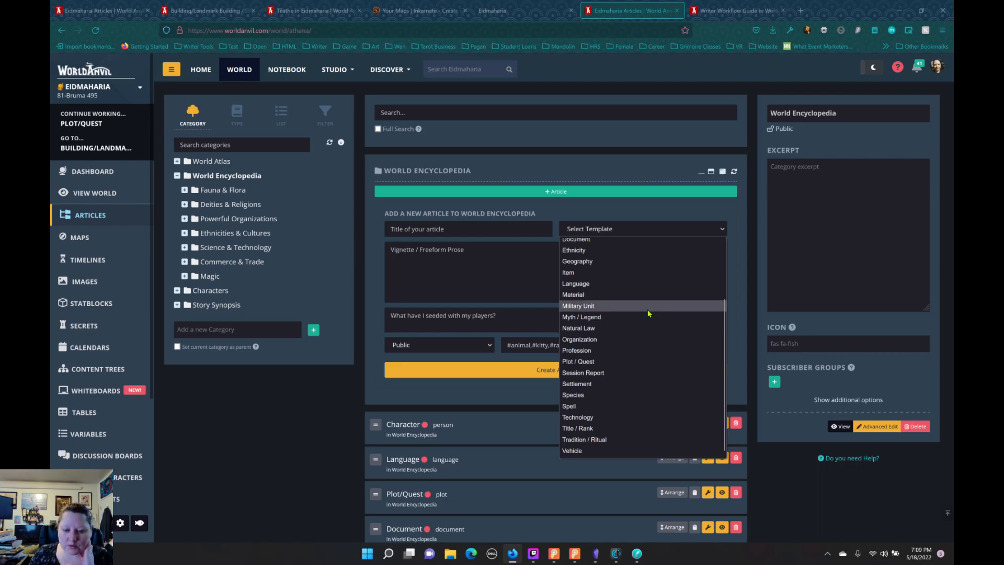
pyautogui.scroll(1, 651, 316)
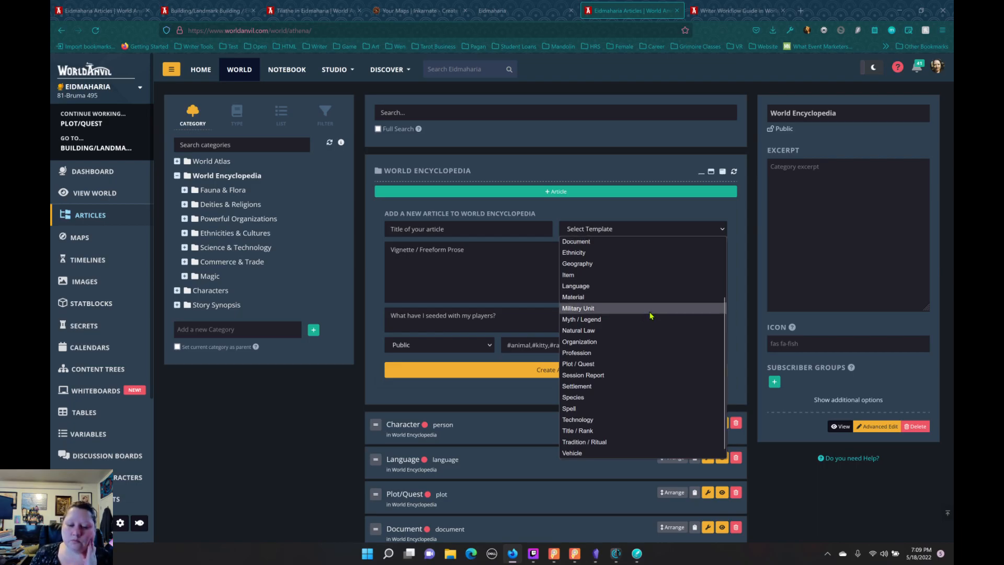
pyautogui.scroll(2, 651, 316)
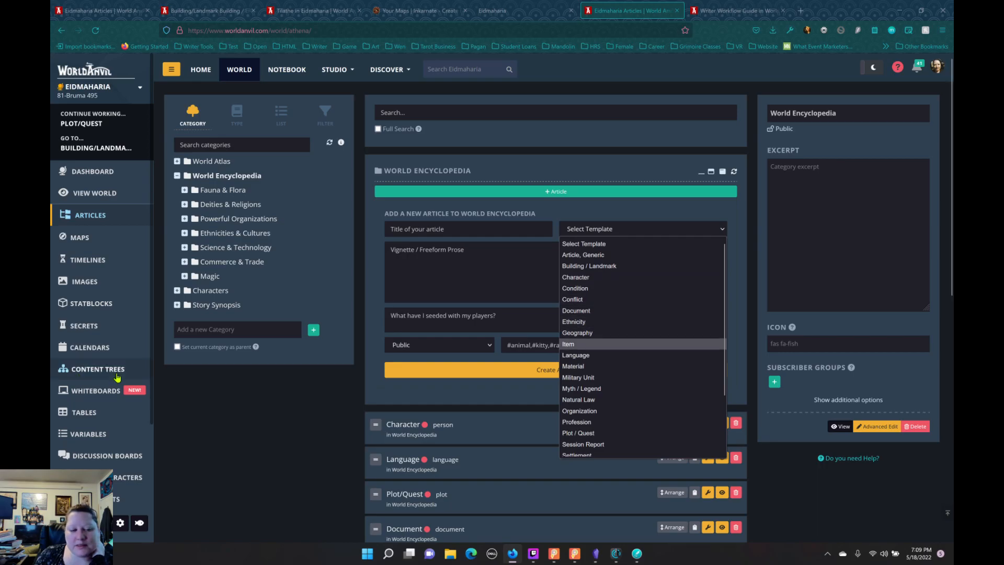
pyautogui.click(232, 398)
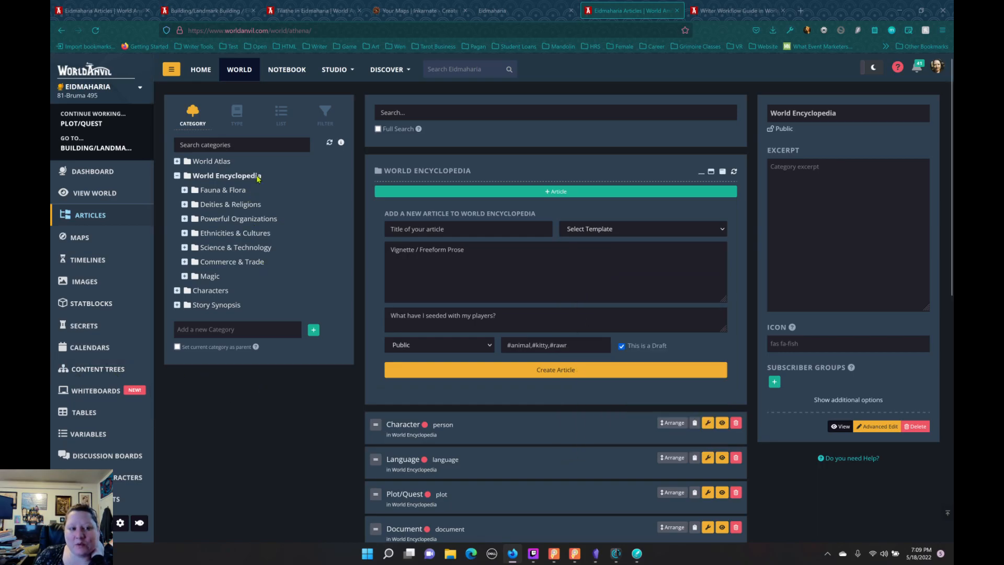
# Step: Go from the Building/Landmark article to the Eidmaharia homepage and expand World Atlas and Countries in the World Codex
pyautogui.click(209, 10)
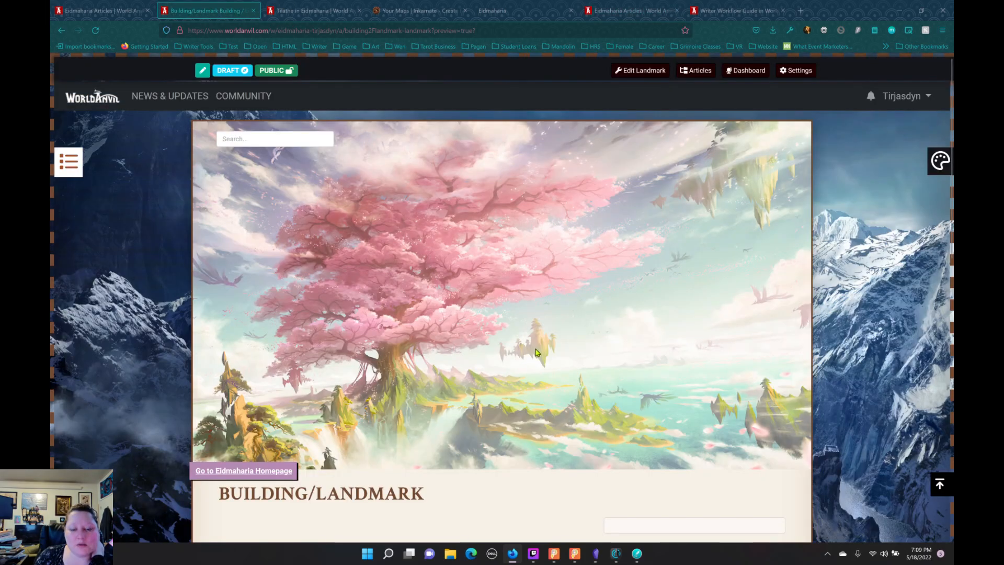
pyautogui.scroll(-3, 297, 299)
pyautogui.click(251, 335)
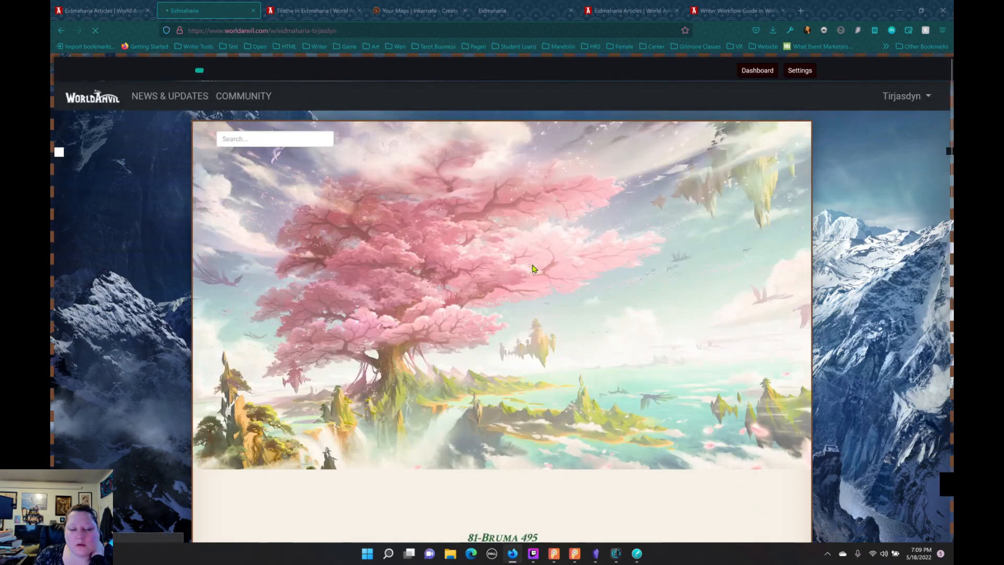
pyautogui.scroll(-5, 534, 268)
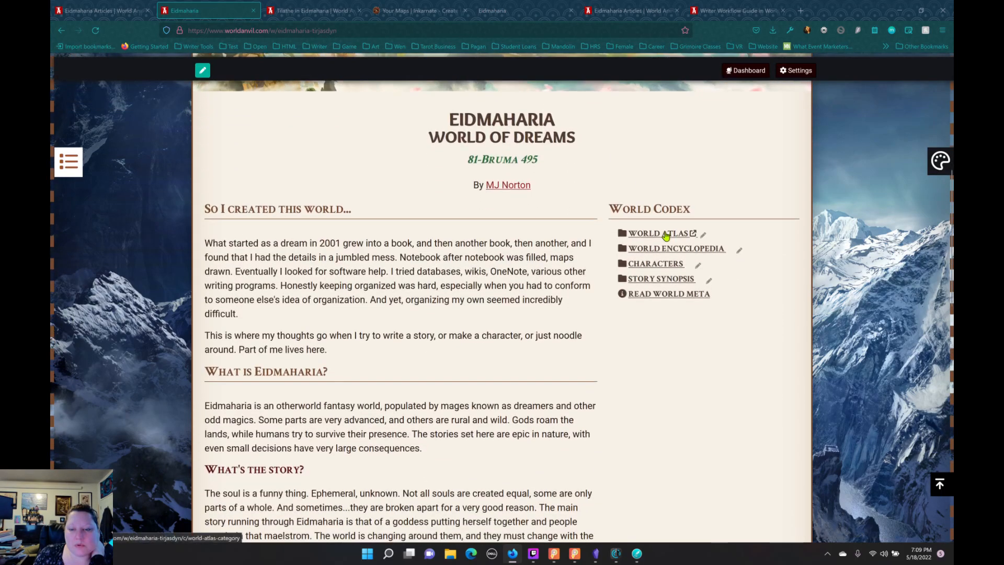
pyautogui.click(653, 248)
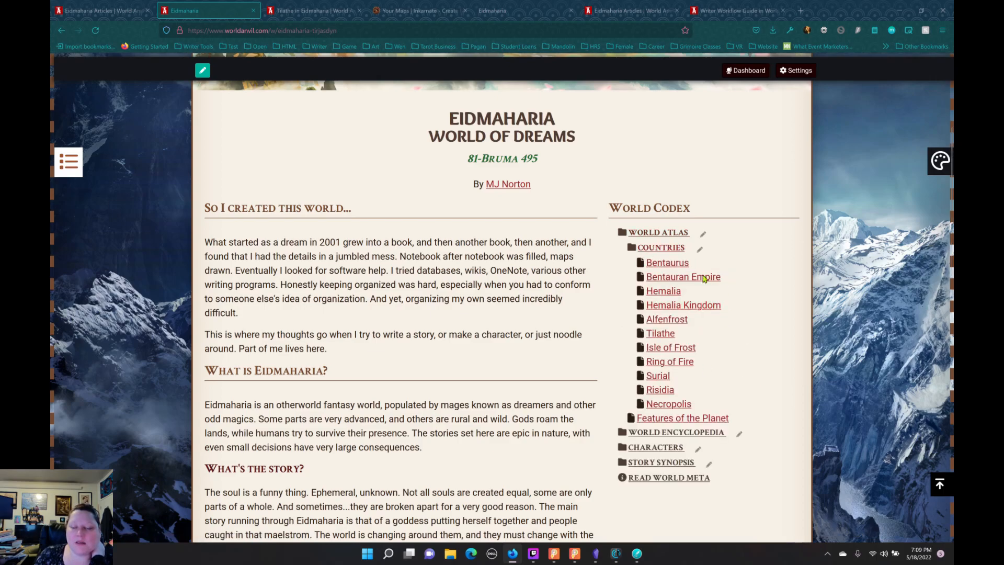
# Step: Glance at the Tilathe article and the article list, and look over the Eidmaharia homepage's Countries and Maps sections
pyautogui.click(313, 11)
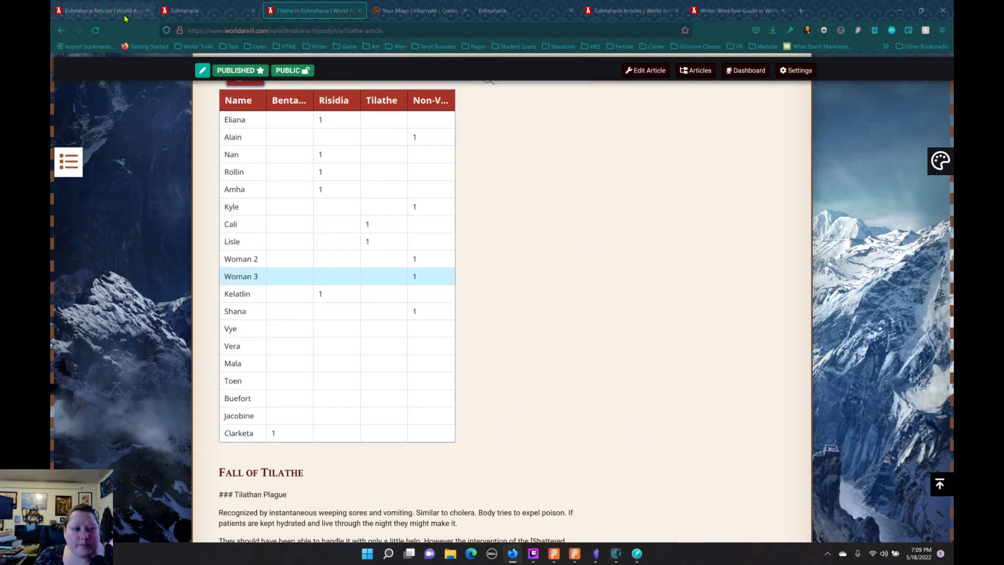
pyautogui.click(99, 11)
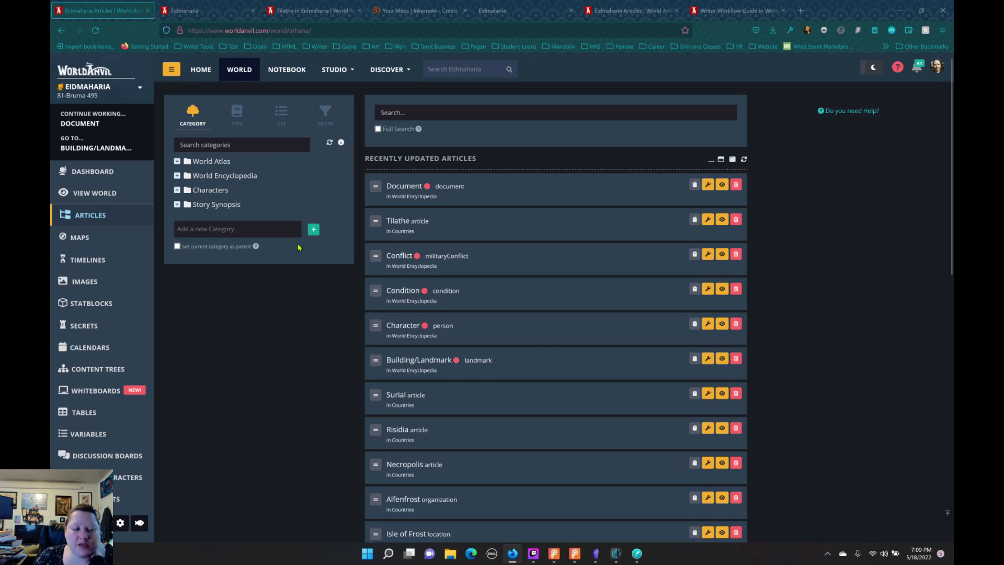
pyautogui.click(209, 10)
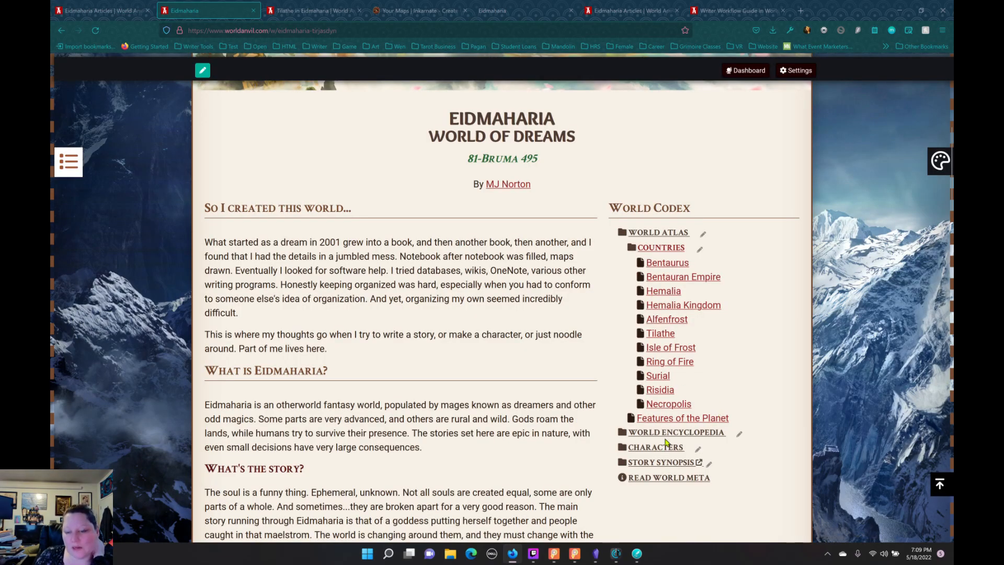
pyautogui.scroll(-8, 465, 334)
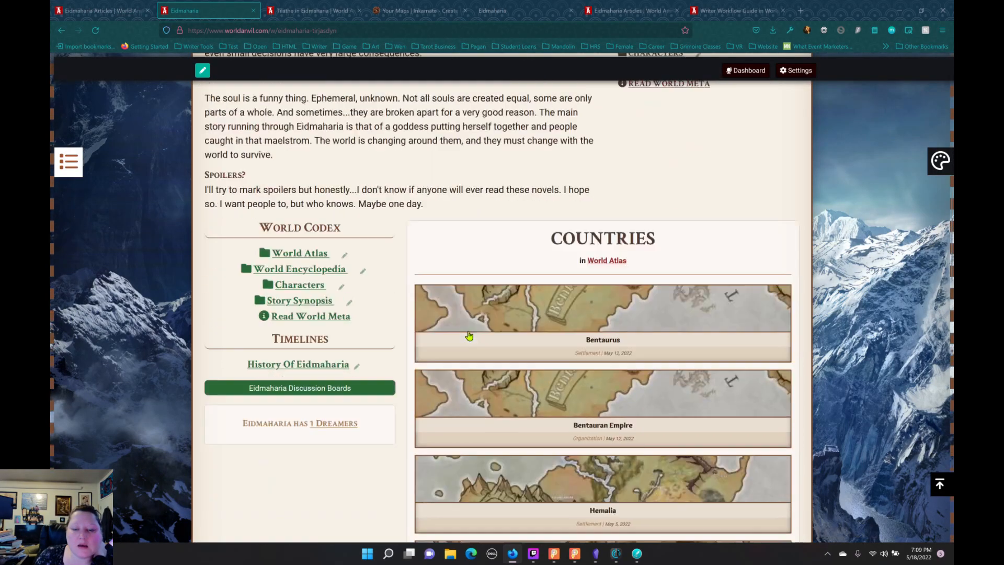
pyautogui.scroll(-10, 470, 335)
pyautogui.scroll(5, 473, 337)
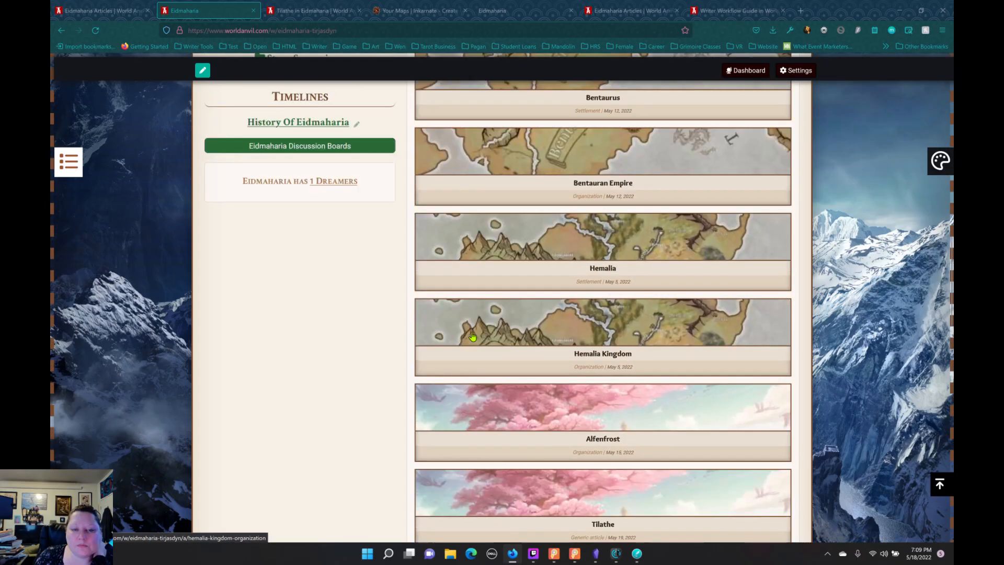
pyautogui.scroll(7, 472, 337)
pyautogui.scroll(-18, 475, 335)
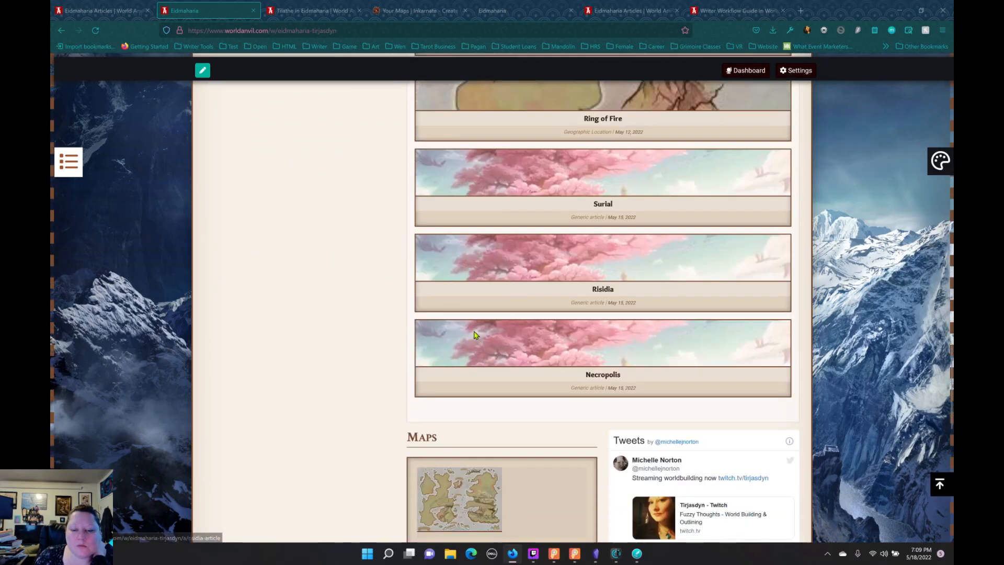
pyautogui.scroll(-5, 476, 335)
pyautogui.scroll(20, 477, 333)
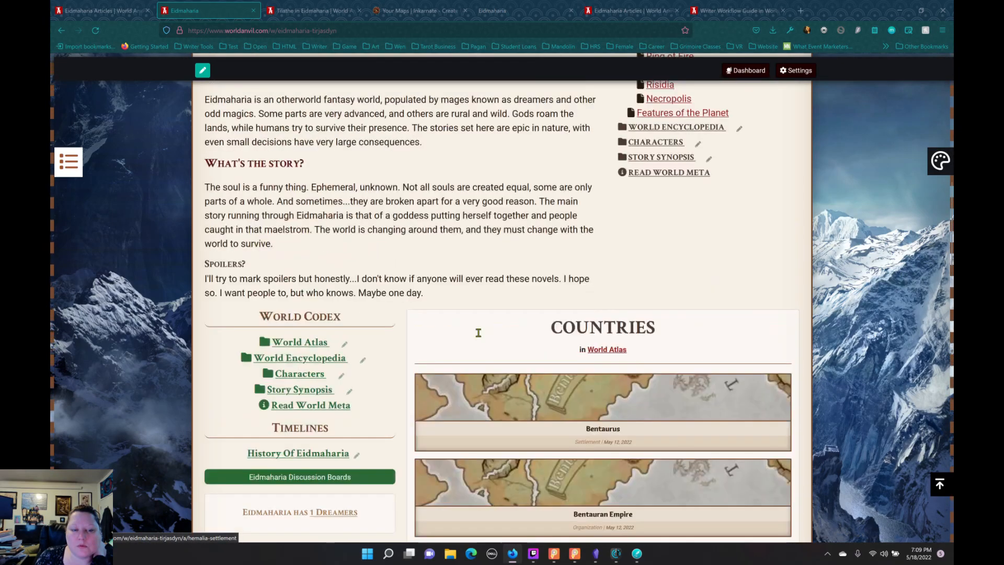
pyautogui.scroll(8, 478, 333)
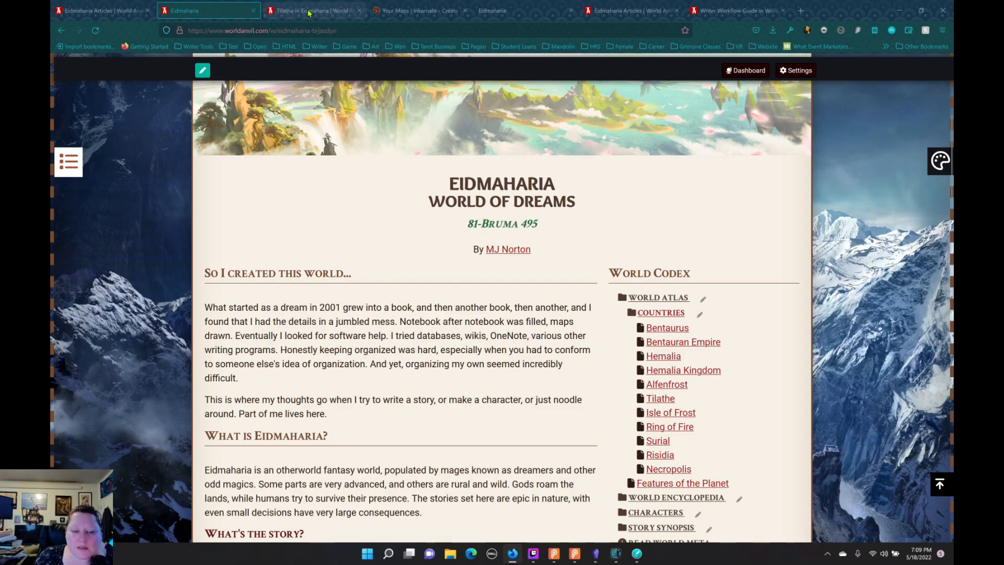
# Step: Switch to Obsidian, look through the Nature note's fauna, flora and minerals, and return to the World Anvil homepage
pyautogui.click(597, 556)
pyautogui.scroll(-8, 779, 337)
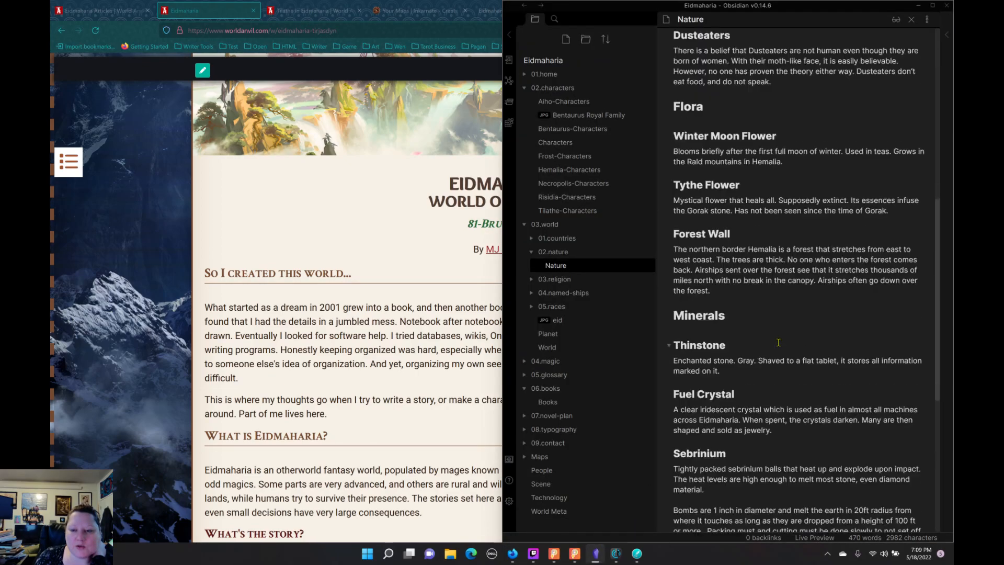
pyautogui.scroll(8, 769, 329)
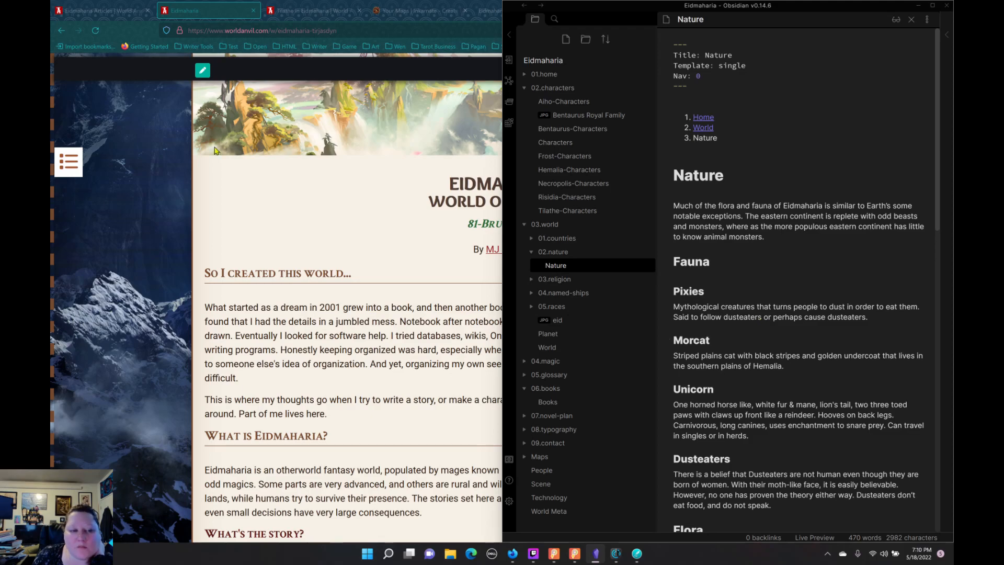
pyautogui.click(170, 200)
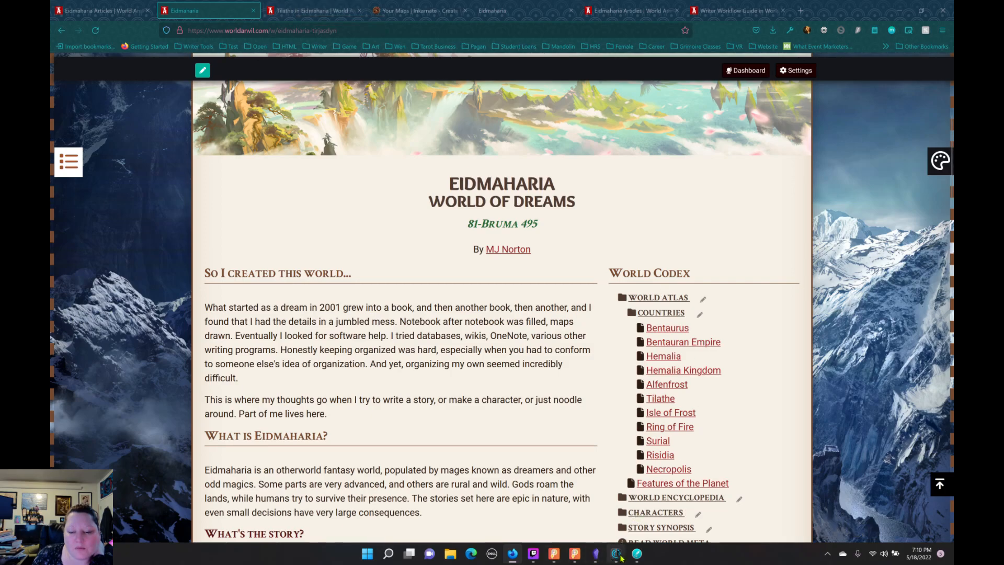
# Step: Open the Magic note in Obsidian, look through its Dreaming and Dreamfire sections, and return to the World Anvil homepage
pyautogui.moveTo(647, 555)
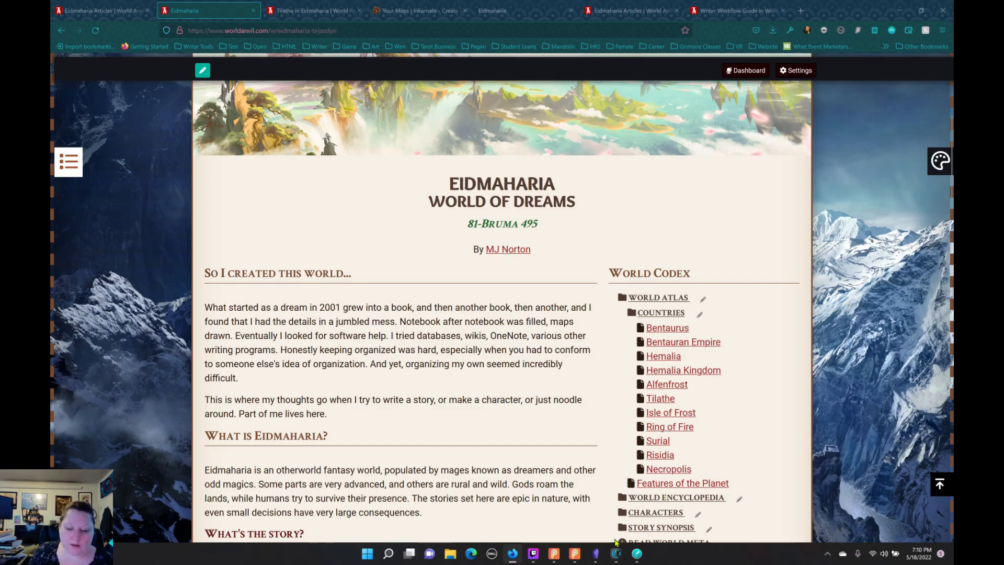
pyautogui.click(596, 553)
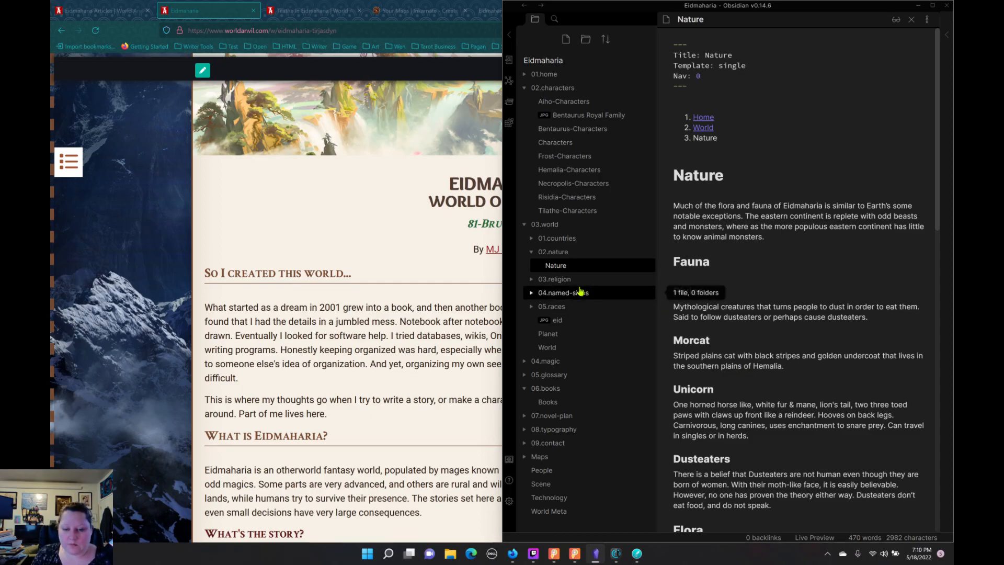
pyautogui.click(560, 362)
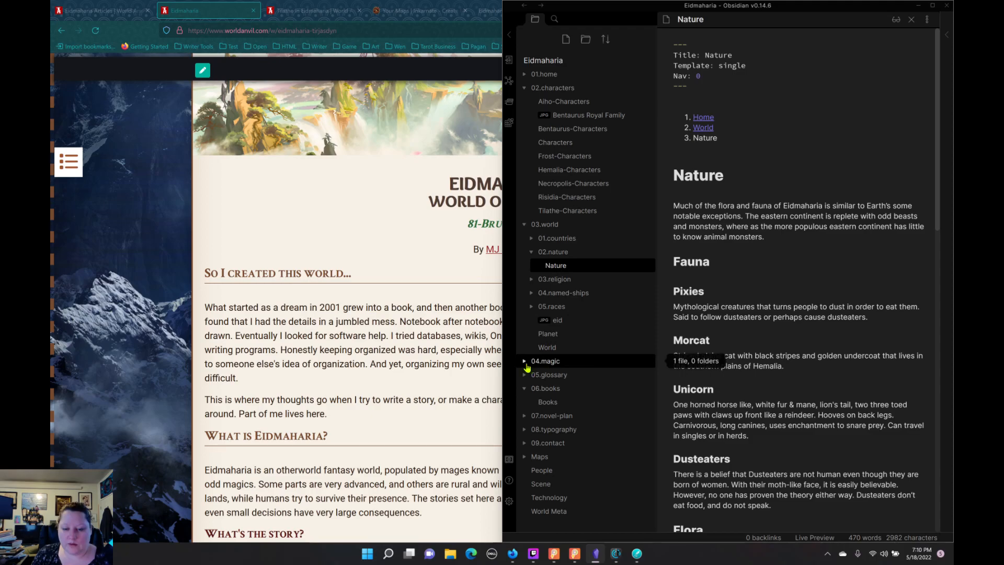
pyautogui.click(554, 375)
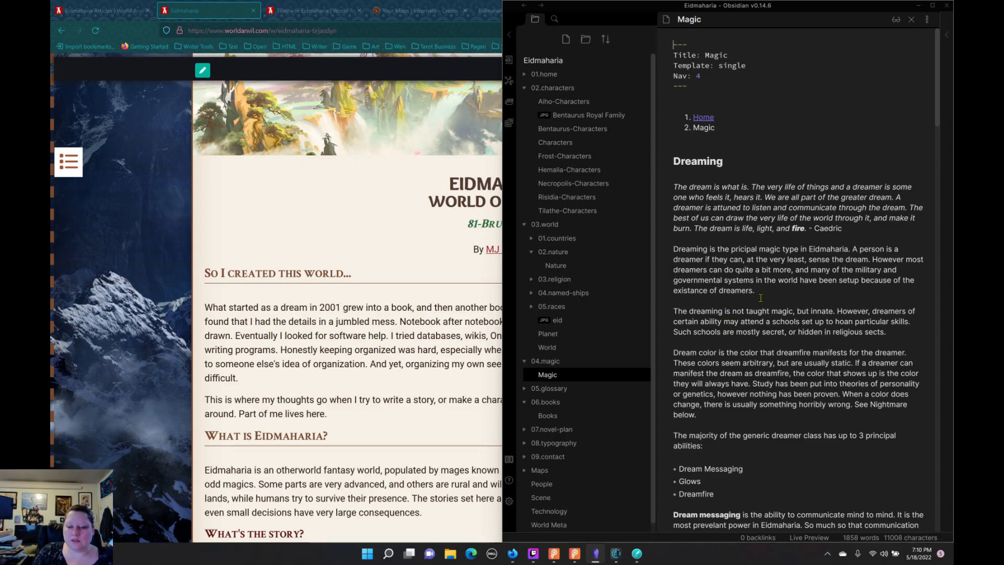
pyautogui.scroll(-15, 761, 297)
pyautogui.scroll(5, 772, 297)
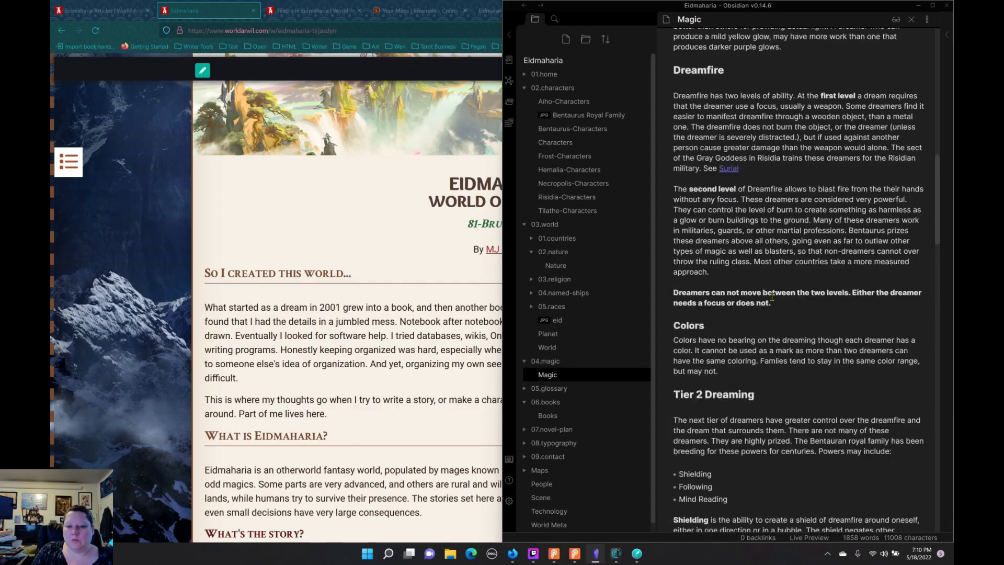
pyautogui.scroll(10, 771, 297)
pyautogui.click(313, 179)
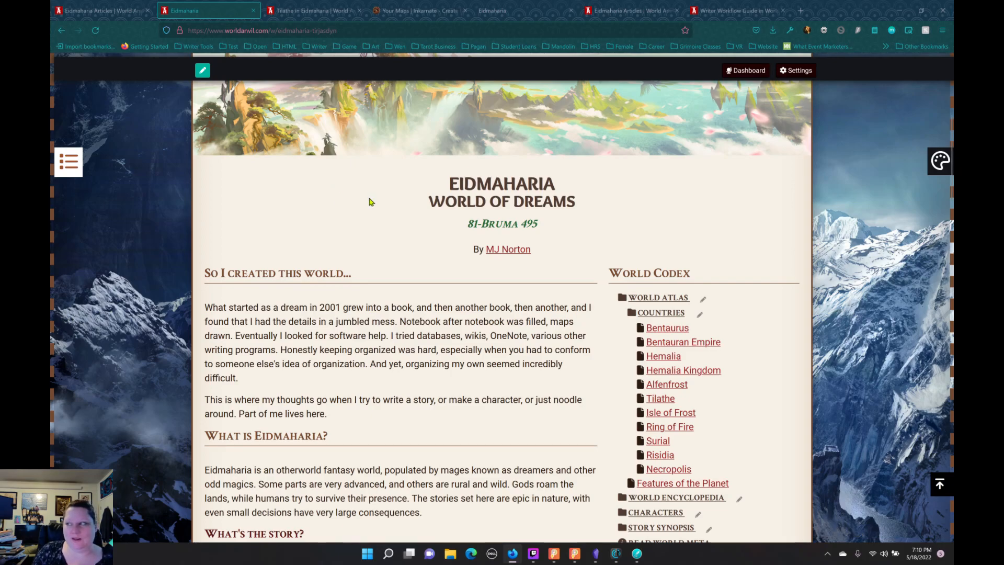
# Step: Review the whole Eidmaharia homepage, from the header image and introduction down to the page footer
pyautogui.scroll(1, 370, 202)
pyautogui.scroll(1, 369, 202)
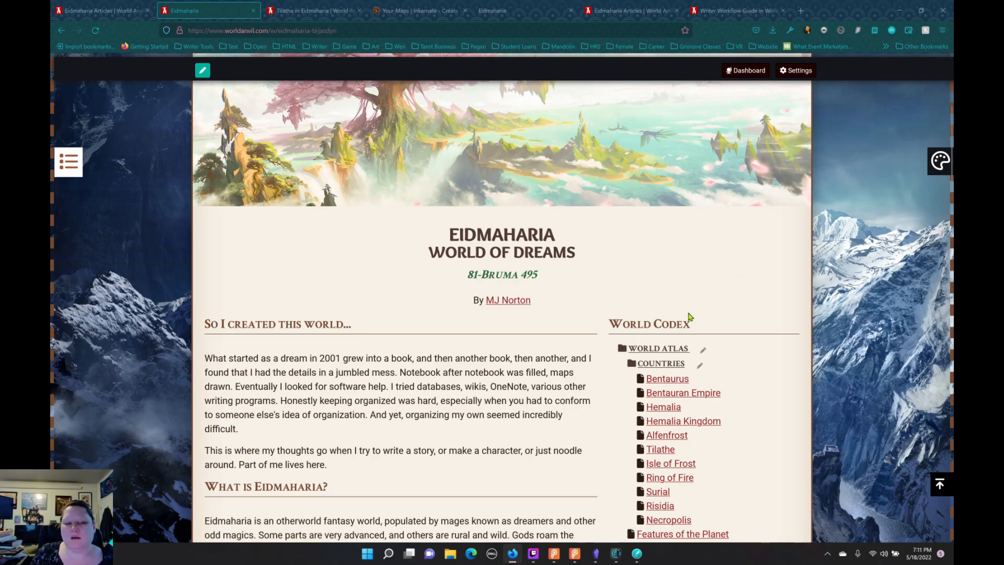
pyautogui.scroll(-6, 514, 333)
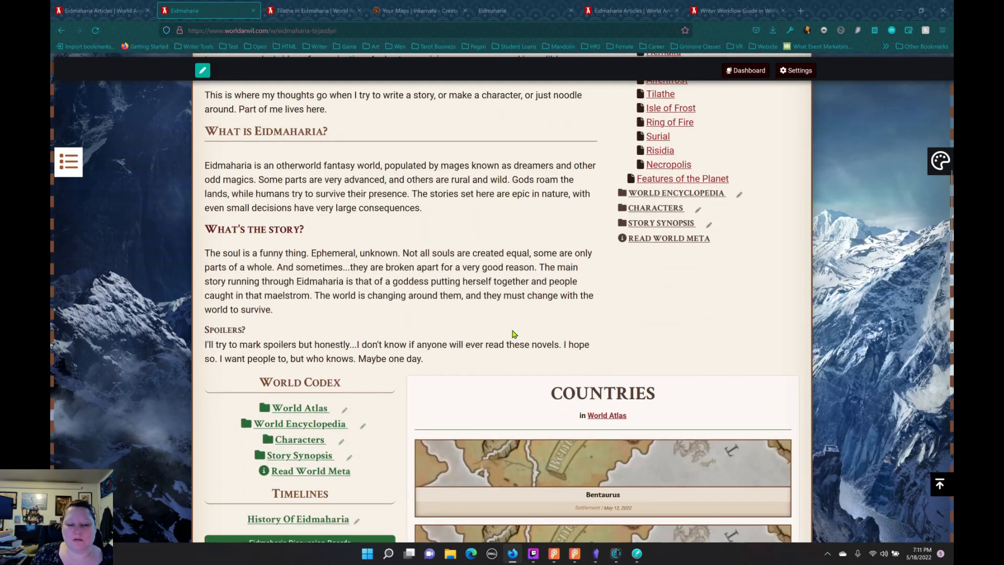
pyautogui.scroll(-9, 514, 341)
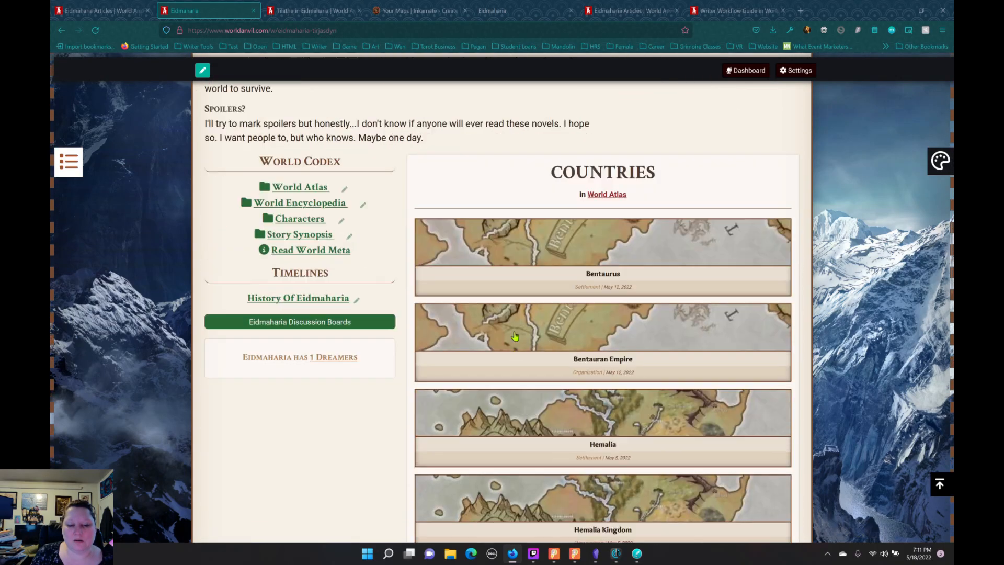
pyautogui.scroll(-15, 361, 347)
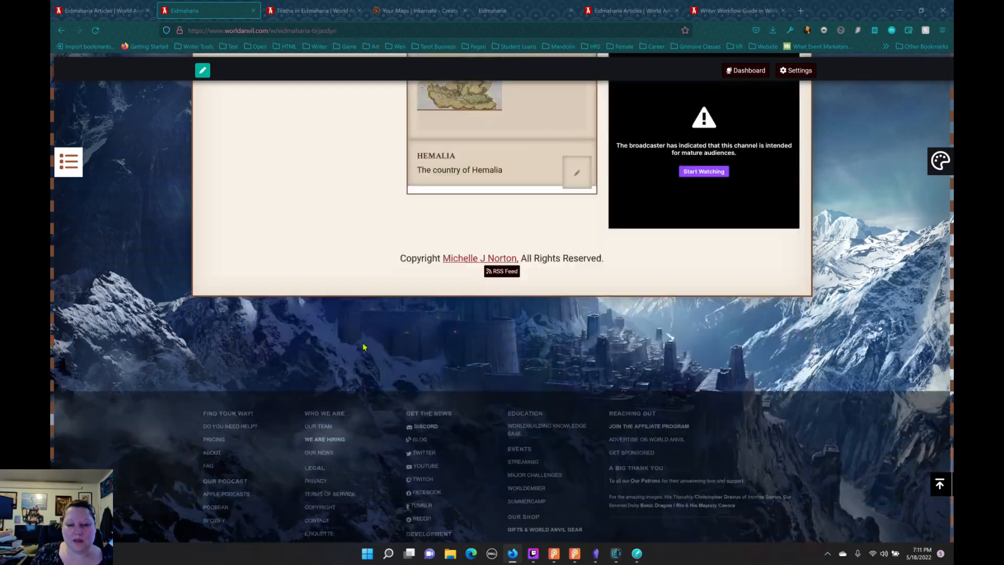
pyautogui.scroll(11, 366, 346)
pyautogui.scroll(20, 372, 345)
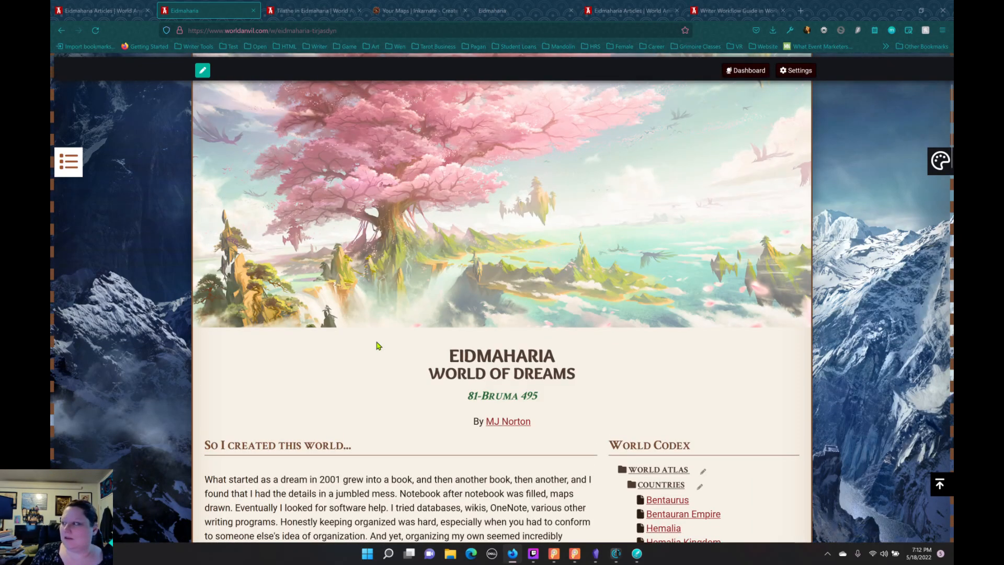
pyautogui.scroll(3, 379, 346)
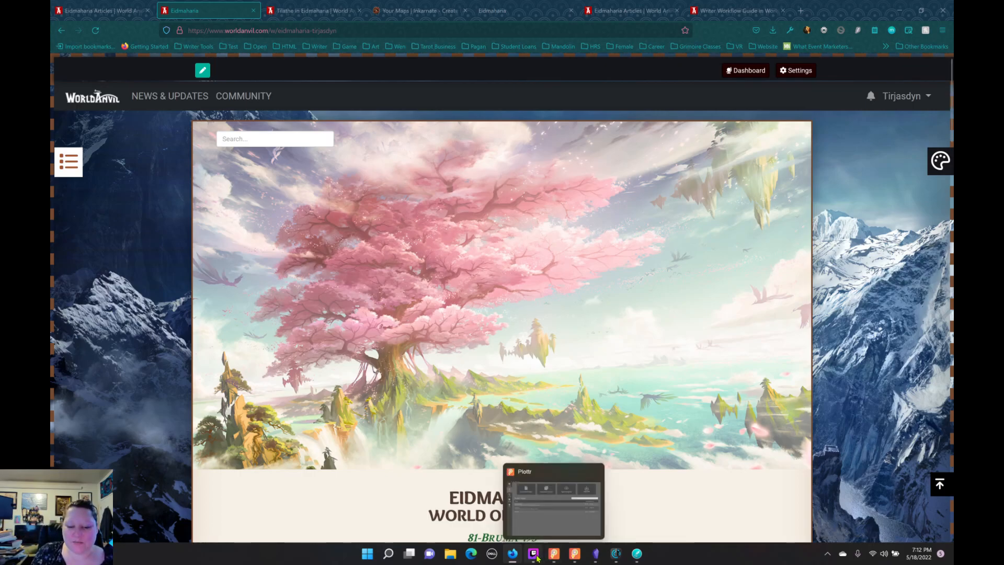
# Step: Switch to Twitch Studio and change the live stream from the Desktop scene to the large webcam scene with chat
pyautogui.moveTo(537, 559)
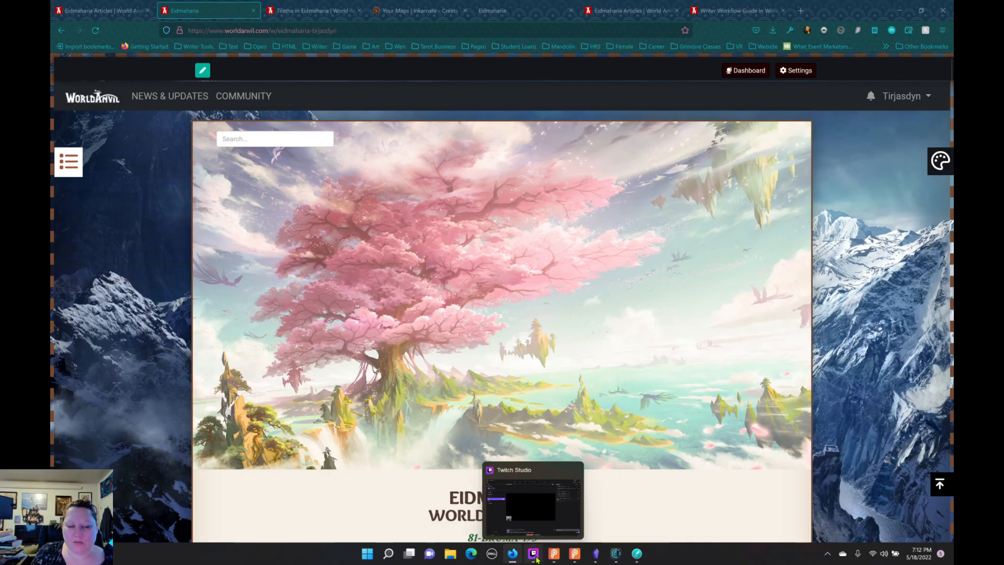
pyautogui.click(532, 499)
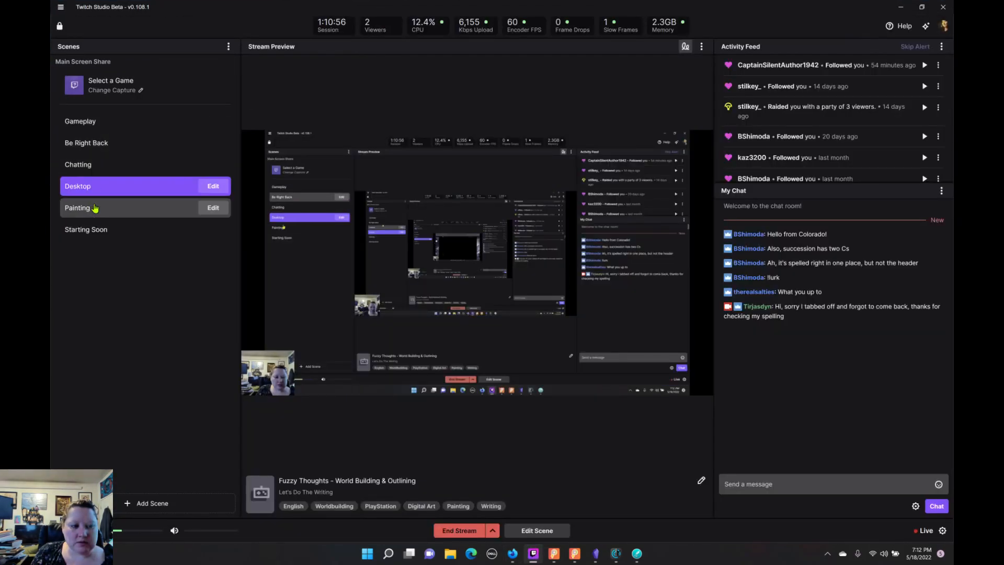
pyautogui.click(95, 208)
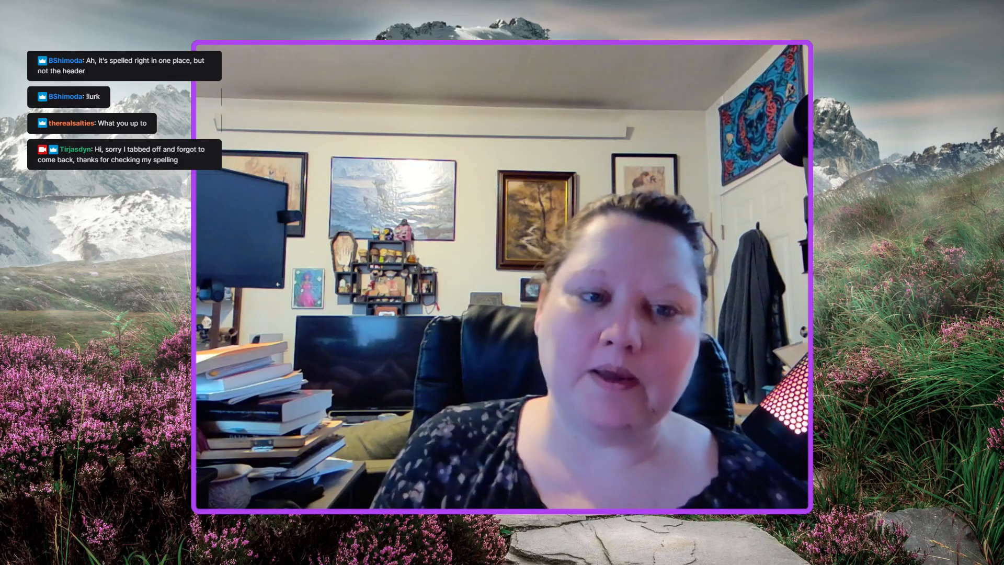